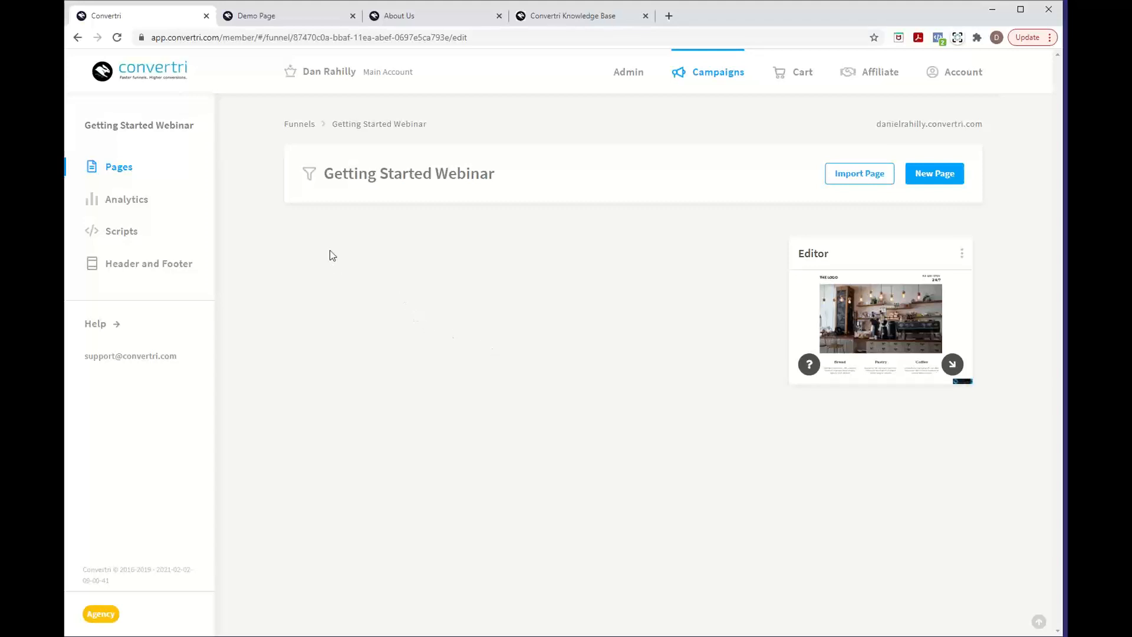
Review the support team entries on the About Us page and the layout of the Demo Page
{"action": "left_click", "coordinate": [464, 20]}
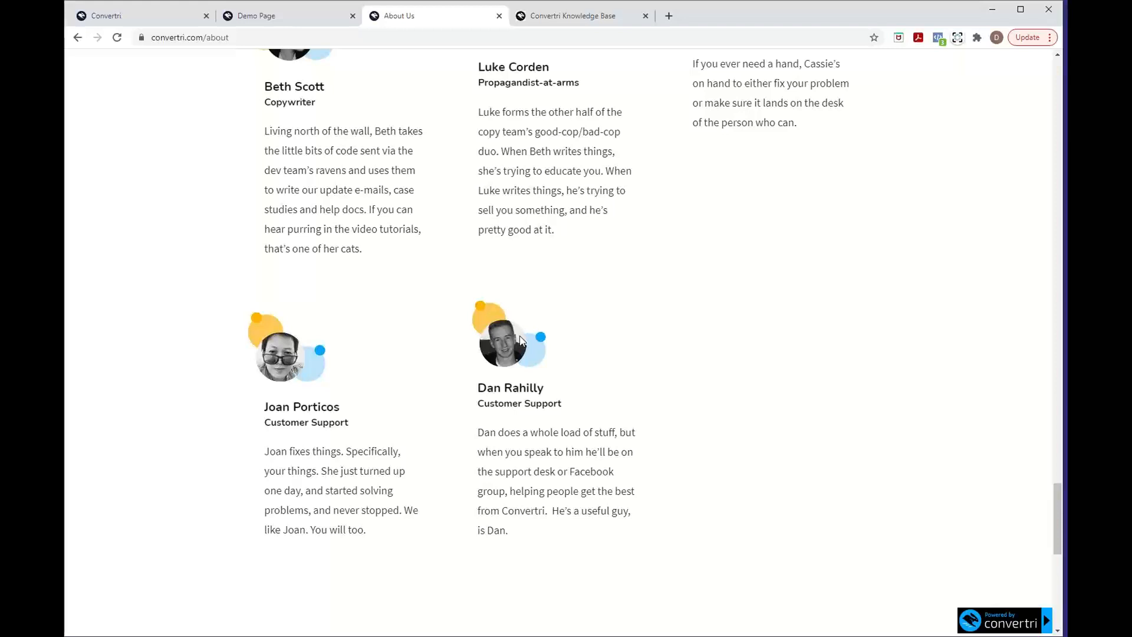
{"action": "left_click", "coordinate": [320, 23]}
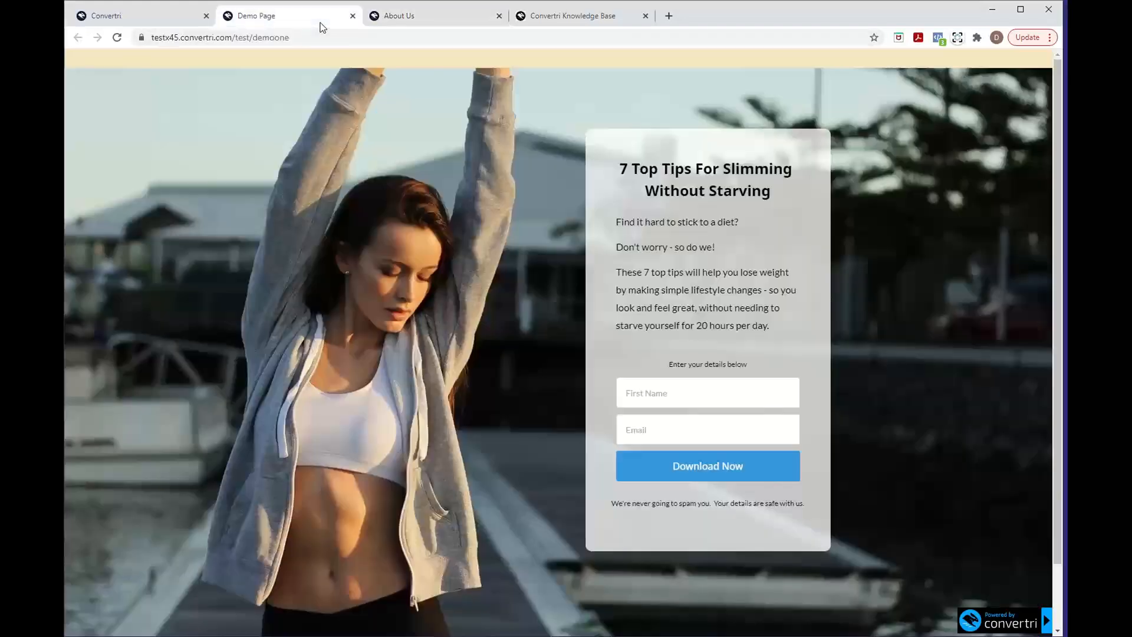
{"action": "scroll", "coordinate": [458, 431], "scroll_direction": "down", "scroll_amount": 2}
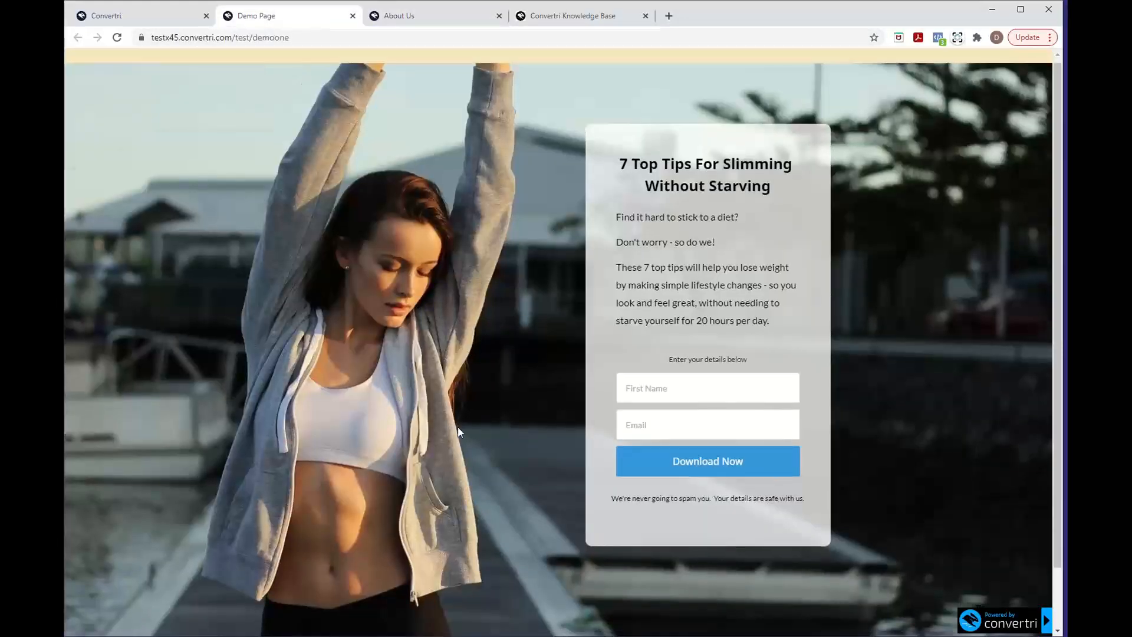
{"action": "scroll", "coordinate": [457, 430], "scroll_direction": "up", "scroll_amount": 2}
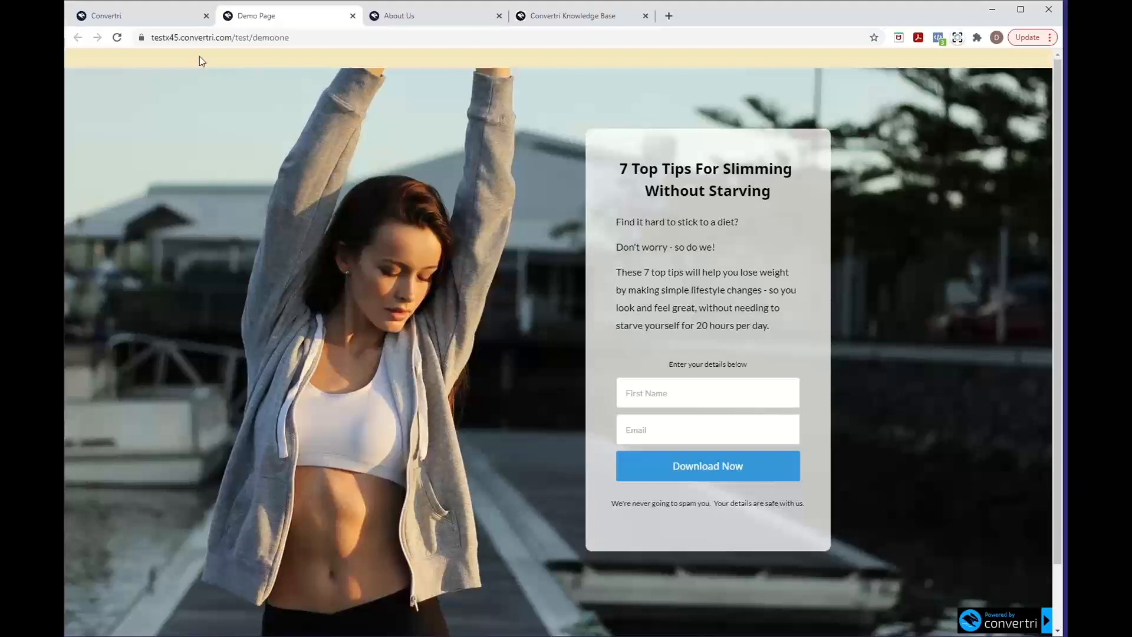
Start a new page in the Getting Started Webinar funnel and look through the available templates
{"action": "left_click", "coordinate": [180, 21]}
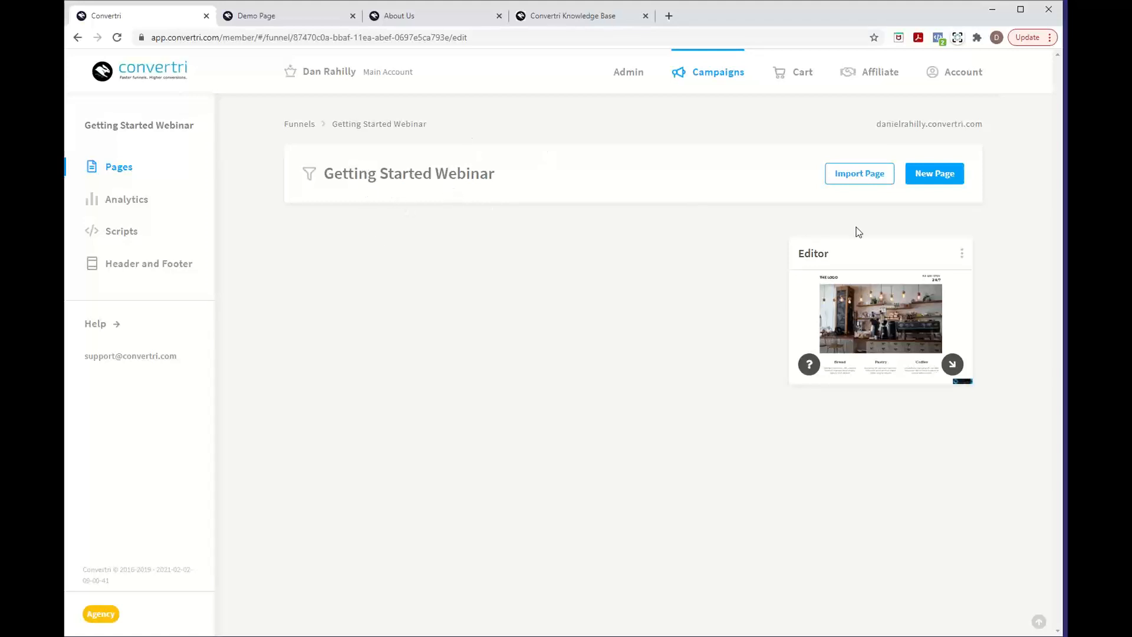
{"action": "left_click", "coordinate": [937, 183]}
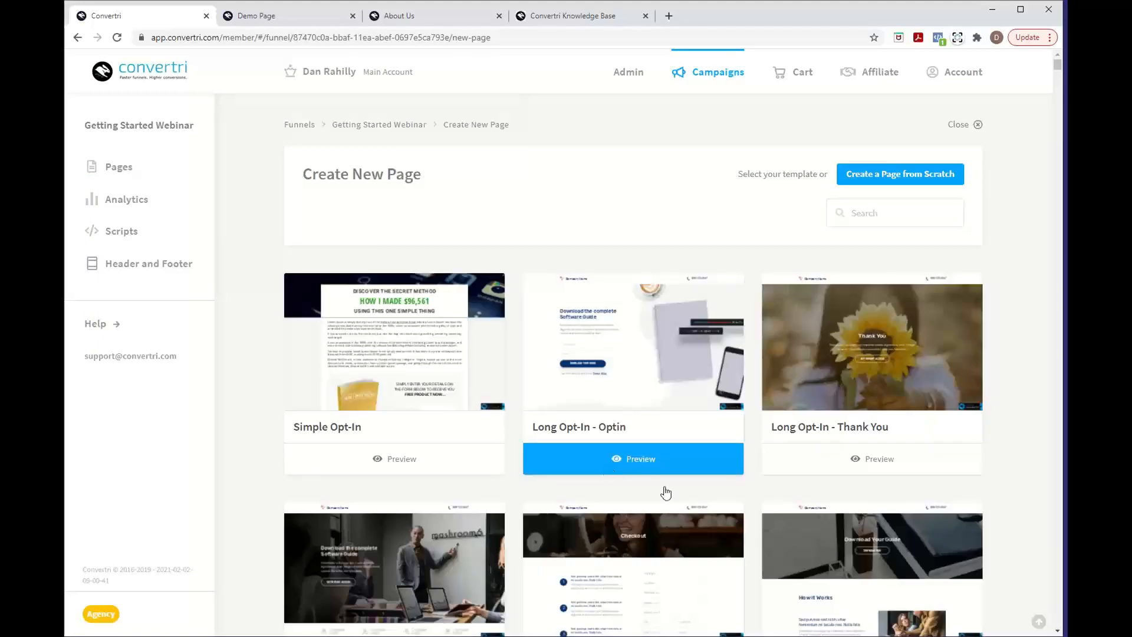
{"action": "scroll", "coordinate": [666, 493], "scroll_direction": "down", "scroll_amount": 10}
{"action": "scroll", "coordinate": [665, 493], "scroll_direction": "down", "scroll_amount": 13}
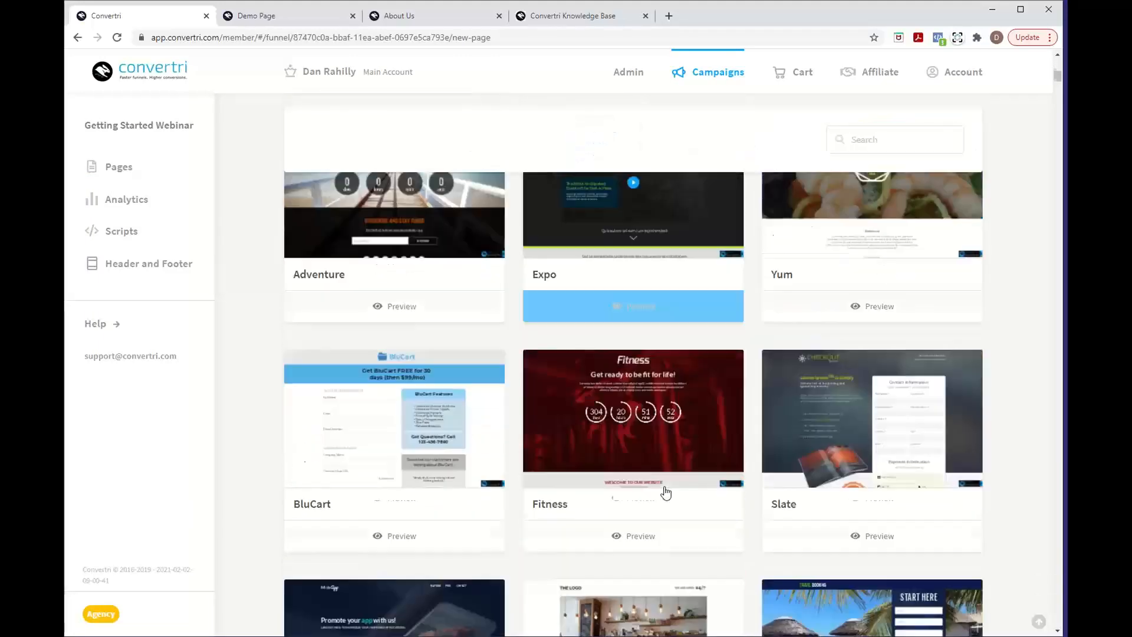
{"action": "scroll", "coordinate": [665, 493], "scroll_direction": "up", "scroll_amount": 20}
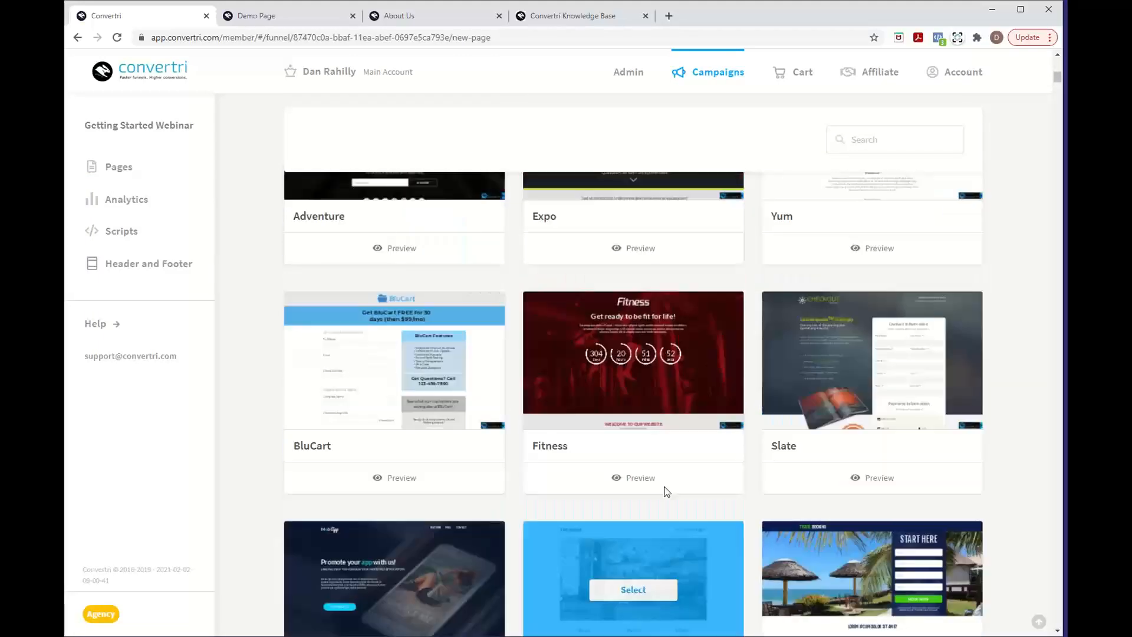
{"action": "scroll", "coordinate": [666, 493], "scroll_direction": "up", "scroll_amount": 3}
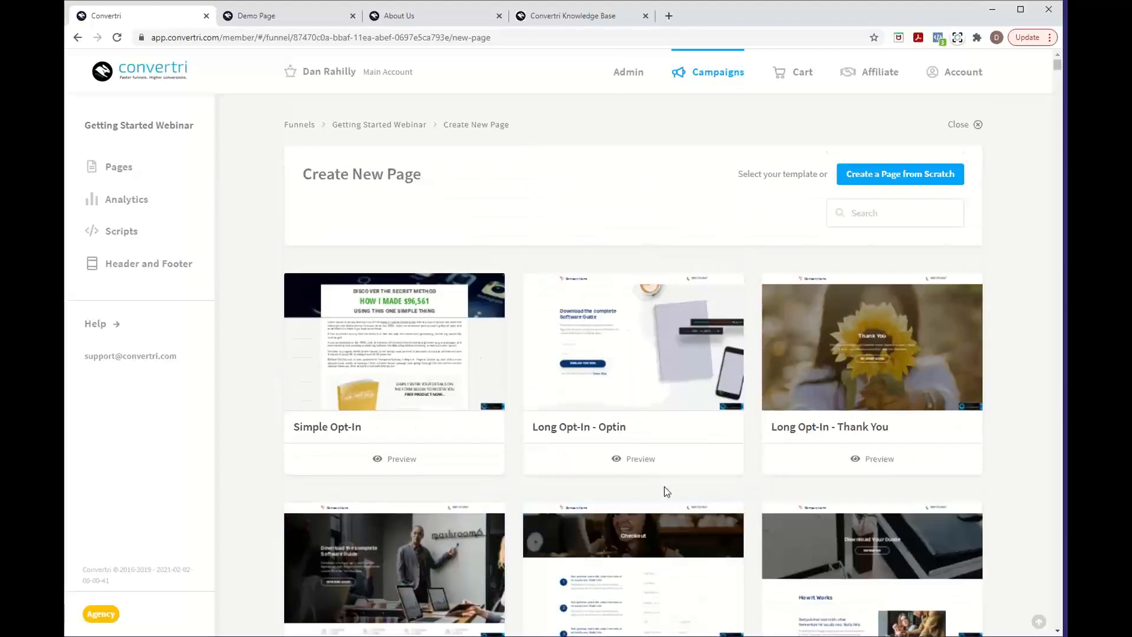
Create a page from scratch named "Opt In" and open it for editing
{"action": "left_click", "coordinate": [911, 187]}
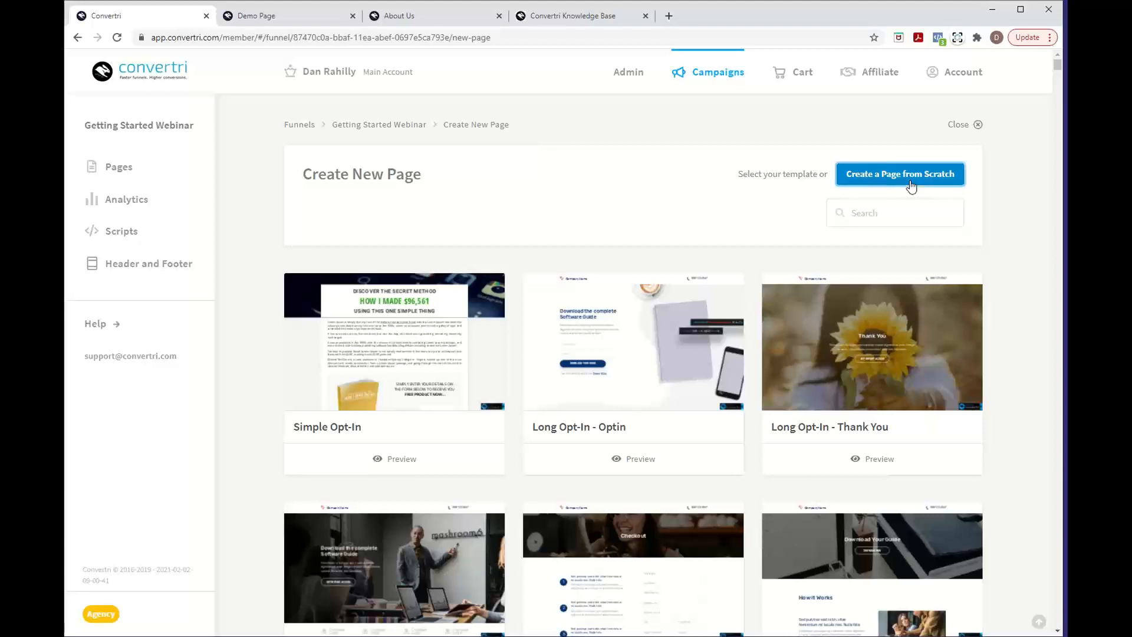
{"action": "type", "text": "Opt In"}
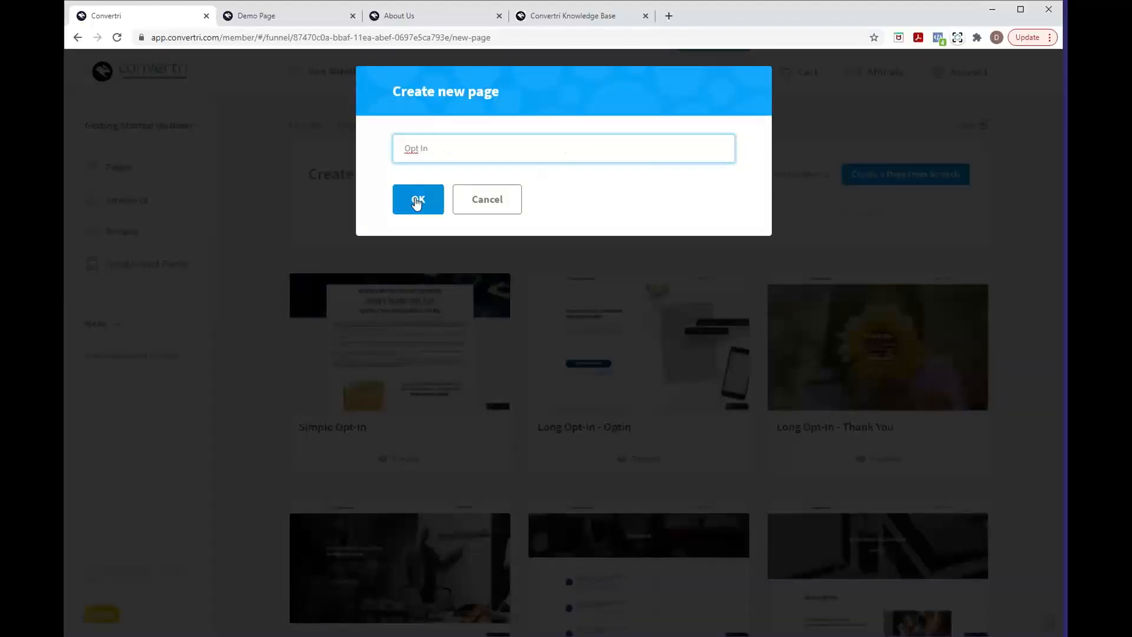
{"action": "left_click", "coordinate": [418, 199]}
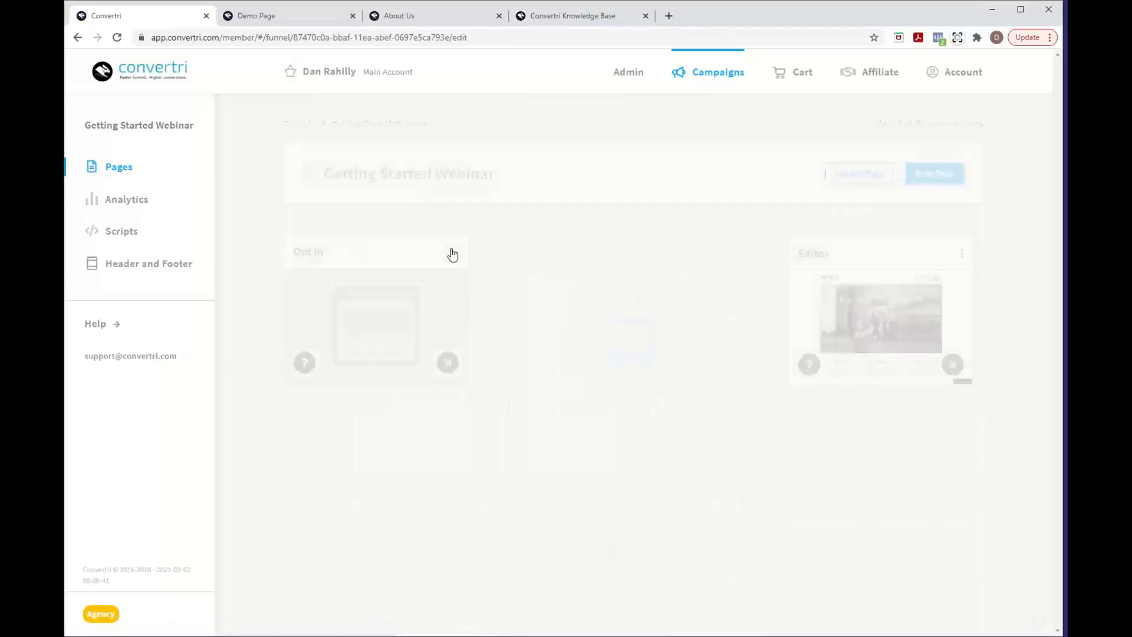
{"action": "mouse_move", "coordinate": [397, 329]}
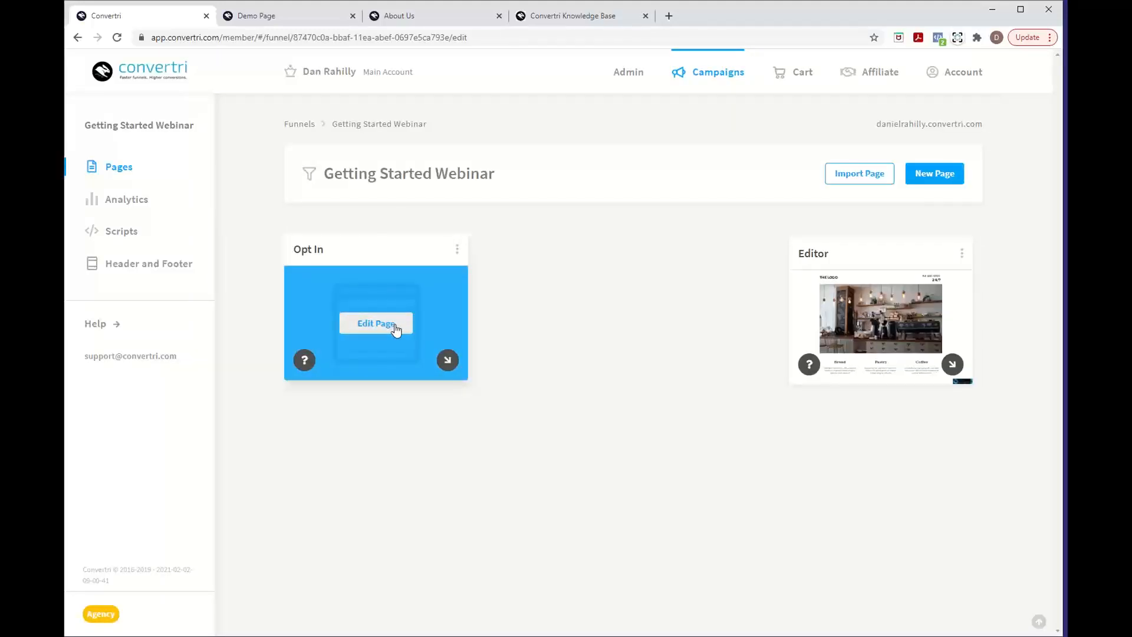
{"action": "left_click", "coordinate": [377, 329]}
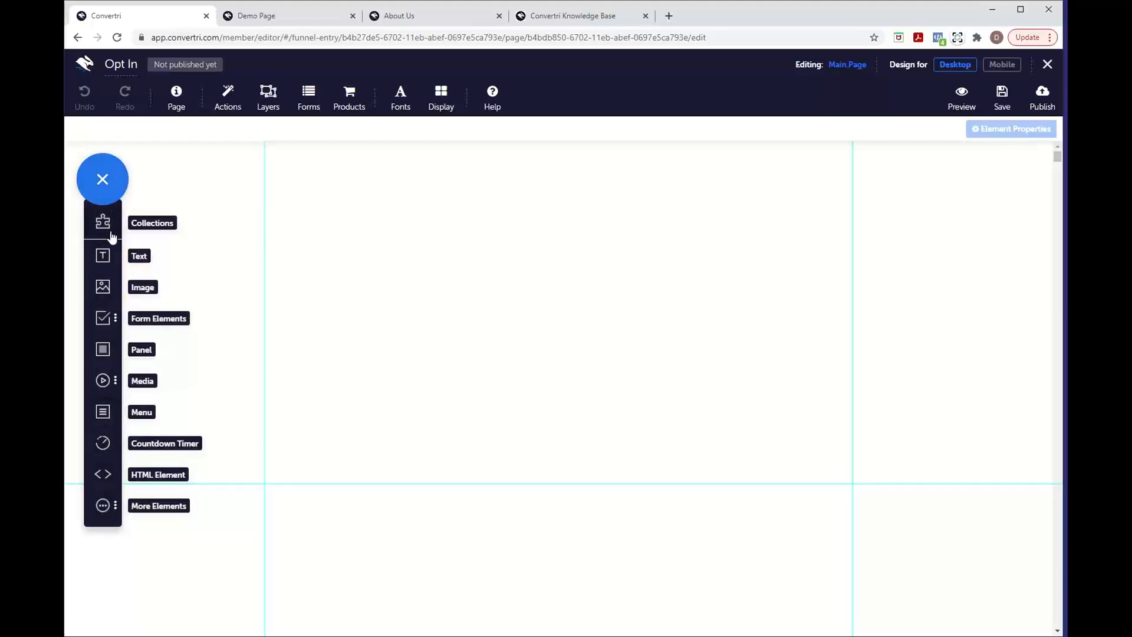
Start adding an image to the page and look through the media gallery's home folder
{"action": "left_click", "coordinate": [104, 289]}
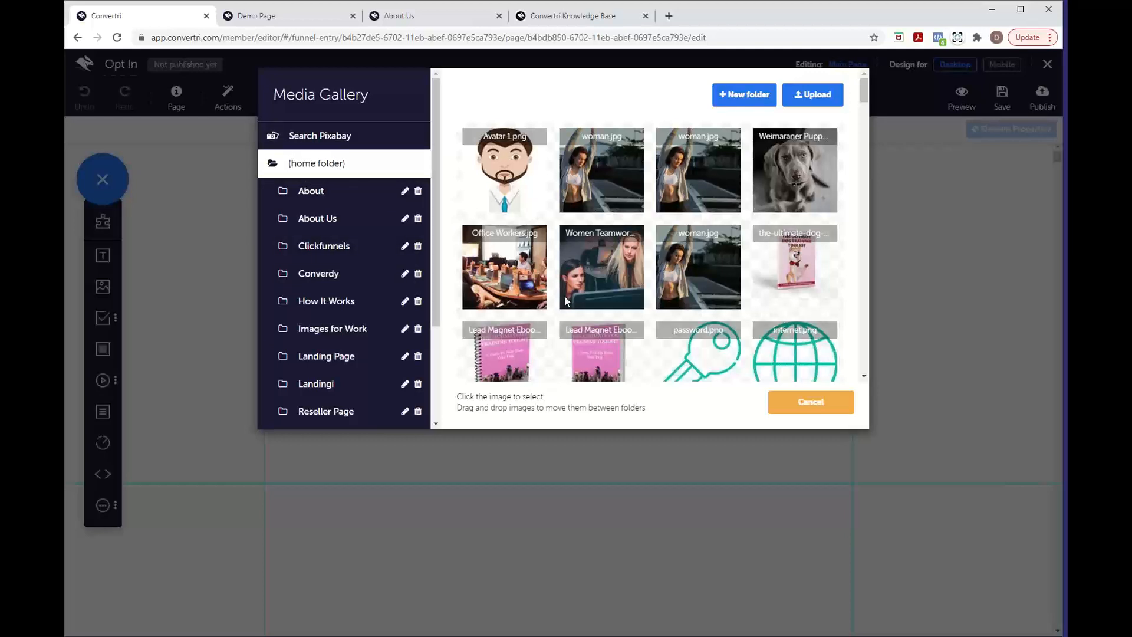
{"action": "scroll", "coordinate": [565, 294], "scroll_direction": "down", "scroll_amount": 3}
{"action": "scroll", "coordinate": [565, 295], "scroll_direction": "up", "scroll_amount": 3}
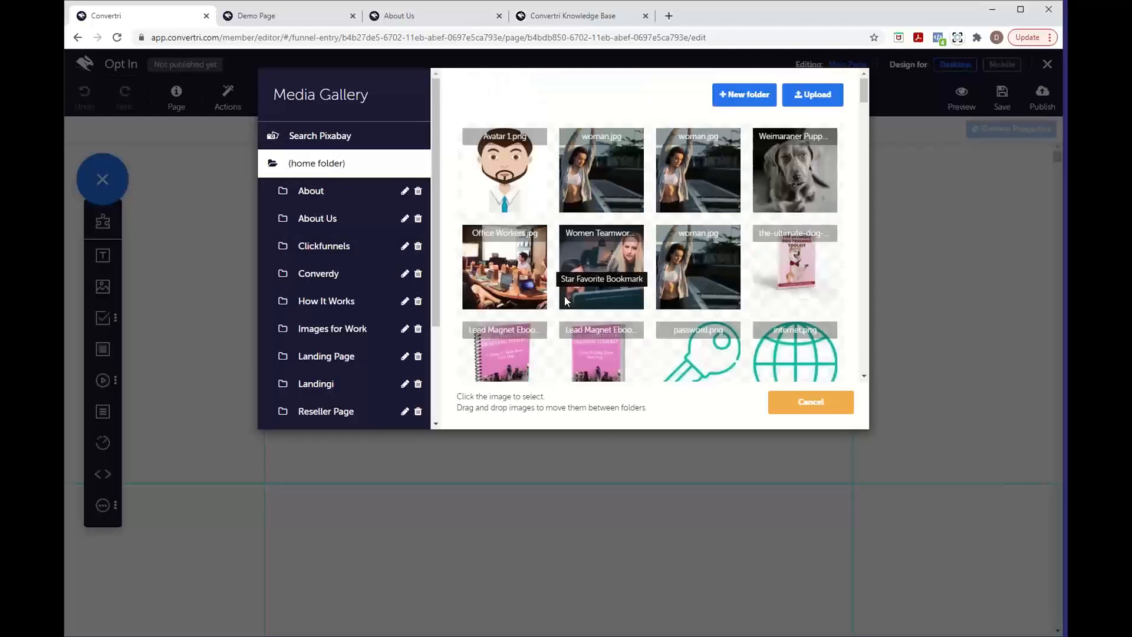
Search Pixabay for "horse" images from the media gallery
{"action": "left_click", "coordinate": [374, 144]}
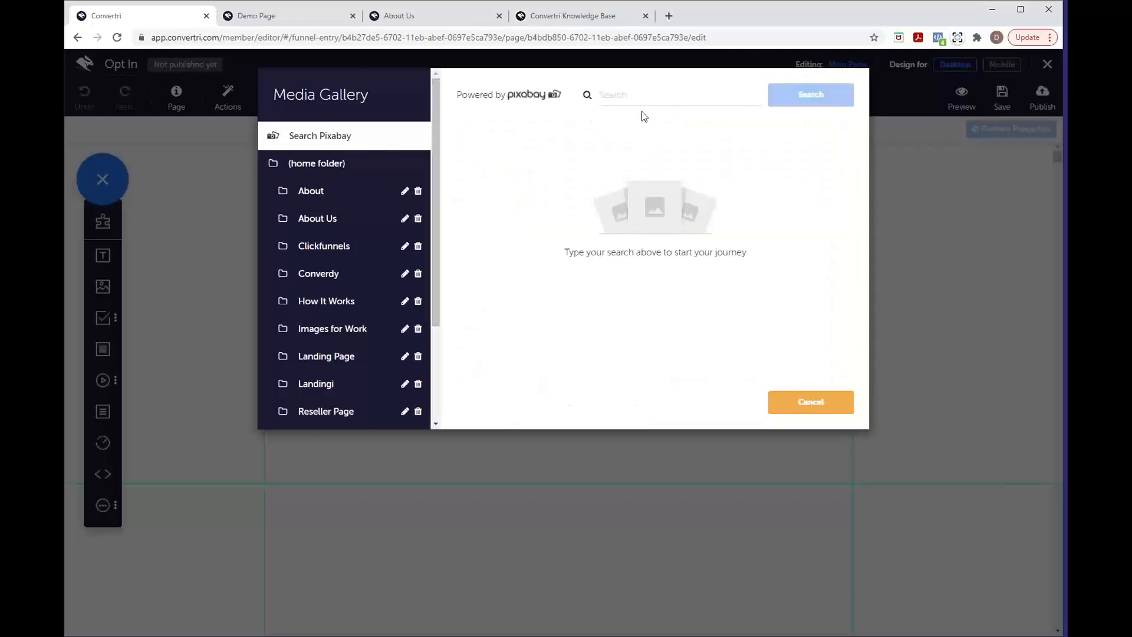
{"action": "left_click", "coordinate": [639, 96]}
{"action": "left_click", "coordinate": [1061, 65]}
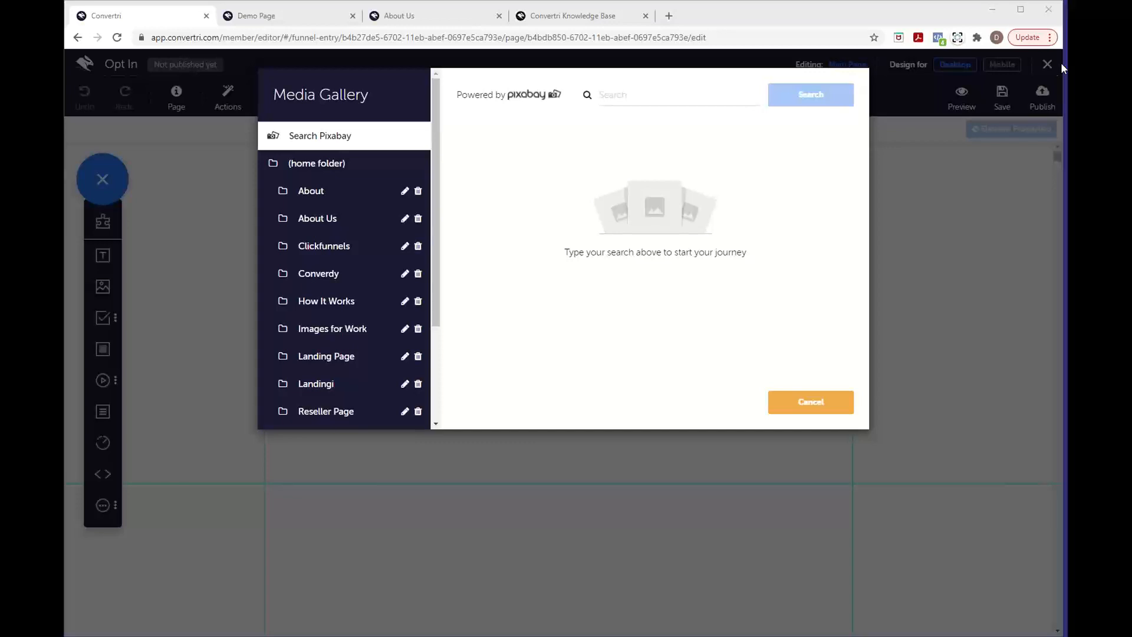
{"action": "left_click", "coordinate": [629, 94]}
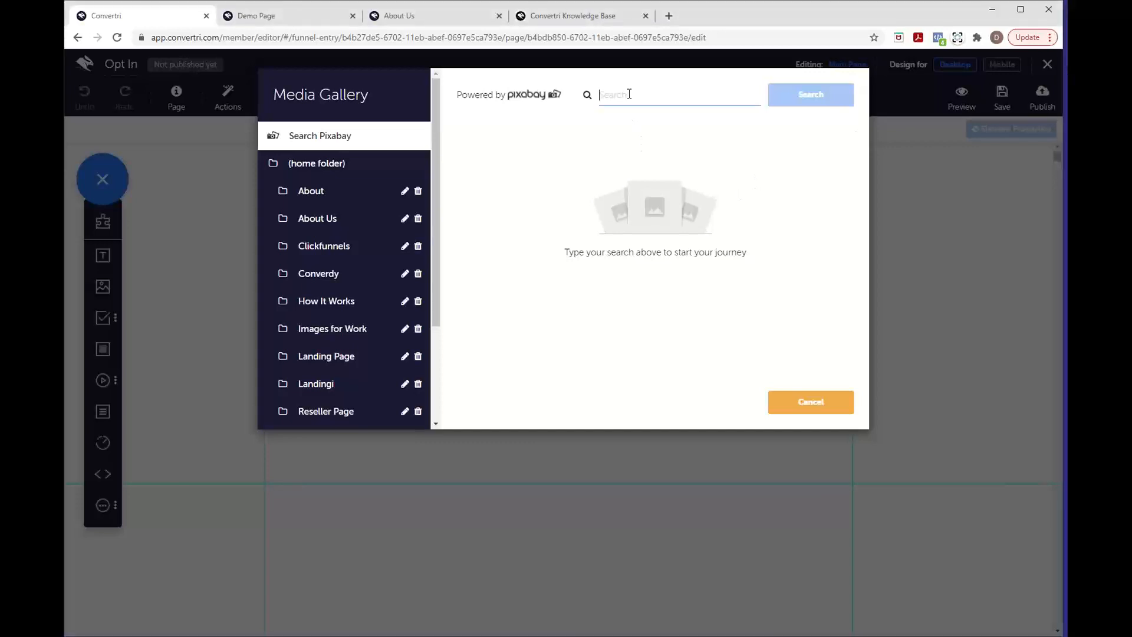
{"action": "type", "text": "horse"}
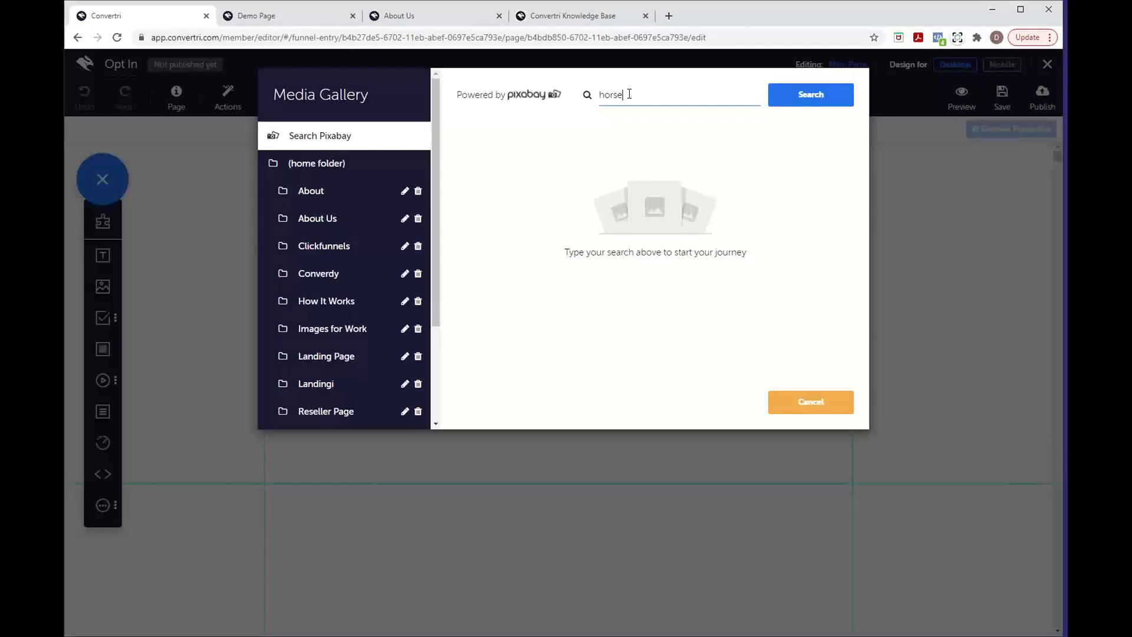
{"action": "left_click", "coordinate": [792, 97]}
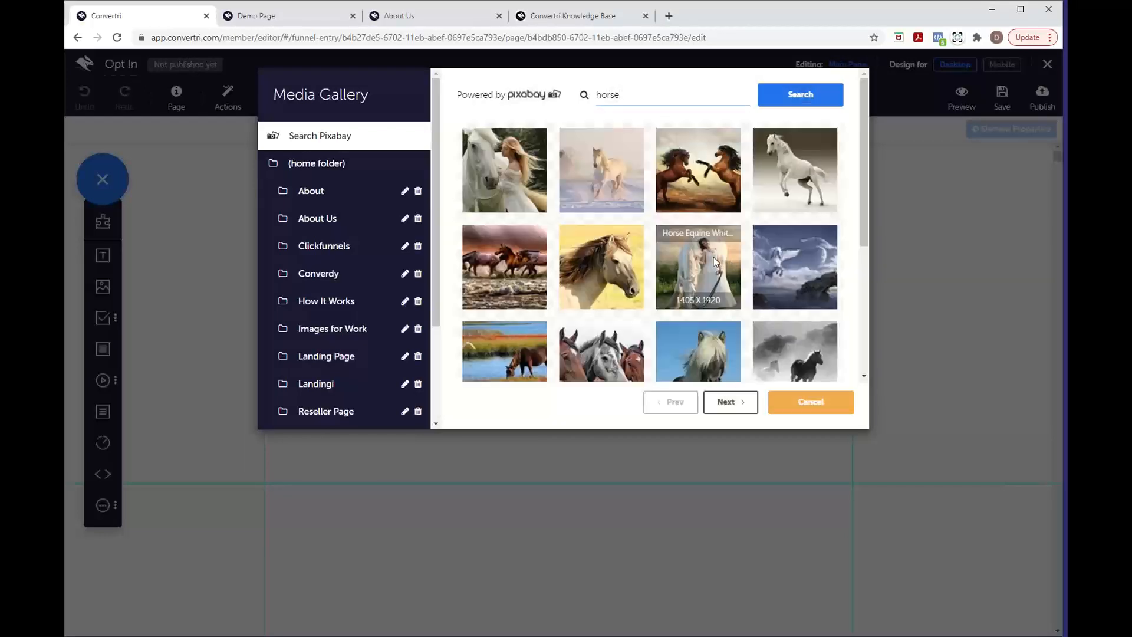
Browse the horse photos, preview the Horse Animal Equine picture, and return to the results without selecting it
{"action": "scroll", "coordinate": [649, 247], "scroll_direction": "down", "scroll_amount": 2}
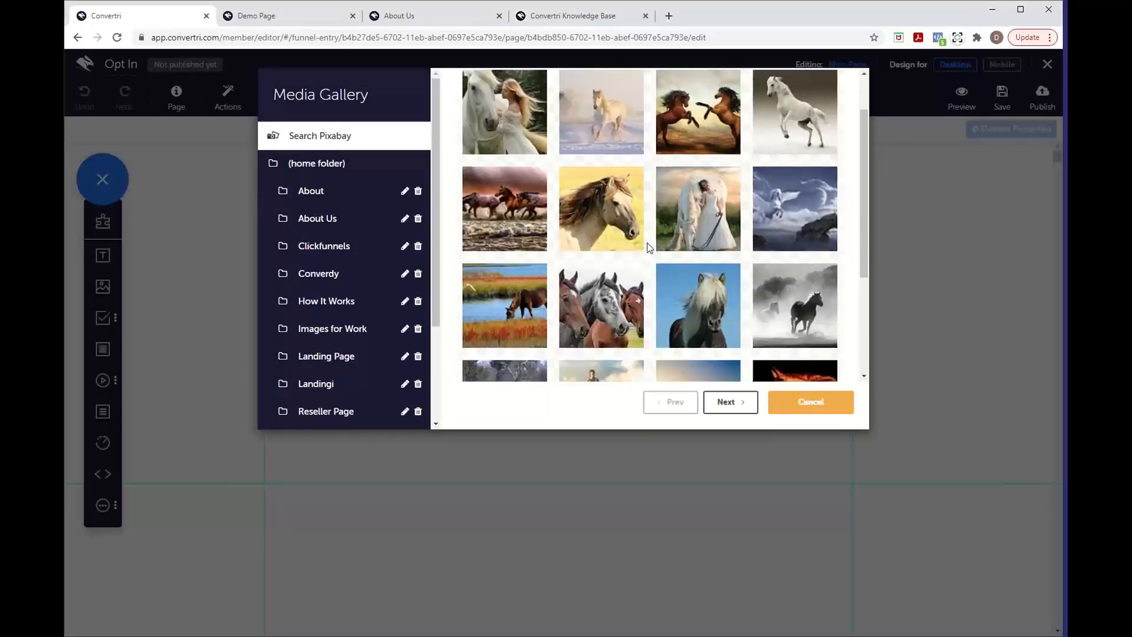
{"action": "scroll", "coordinate": [649, 247], "scroll_direction": "down", "scroll_amount": 1}
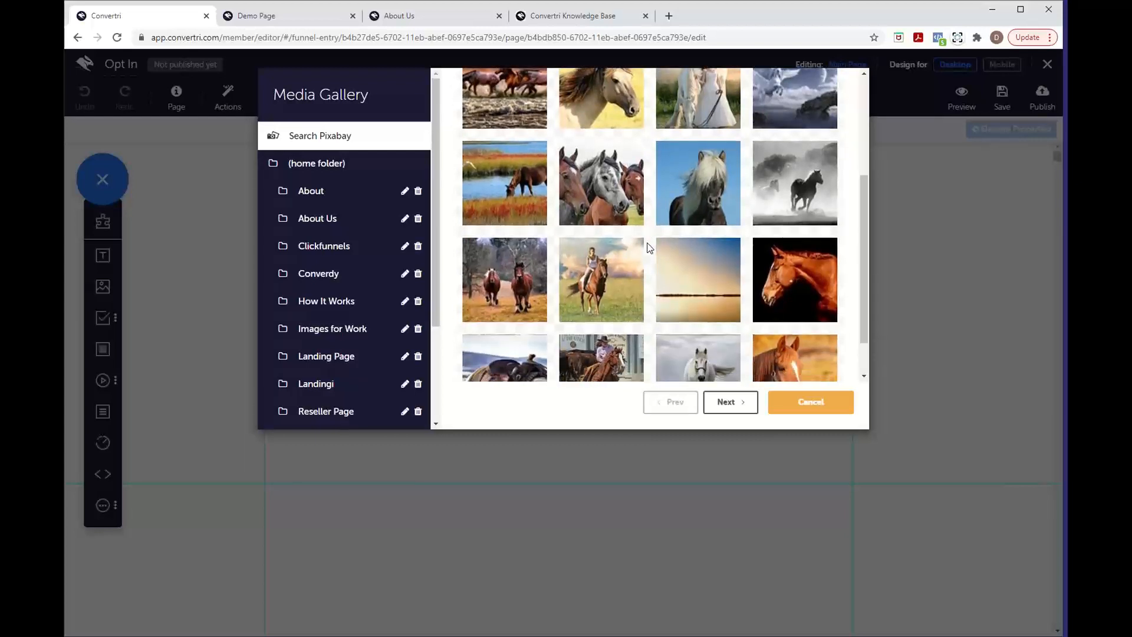
{"action": "scroll", "coordinate": [648, 248], "scroll_direction": "up", "scroll_amount": 2}
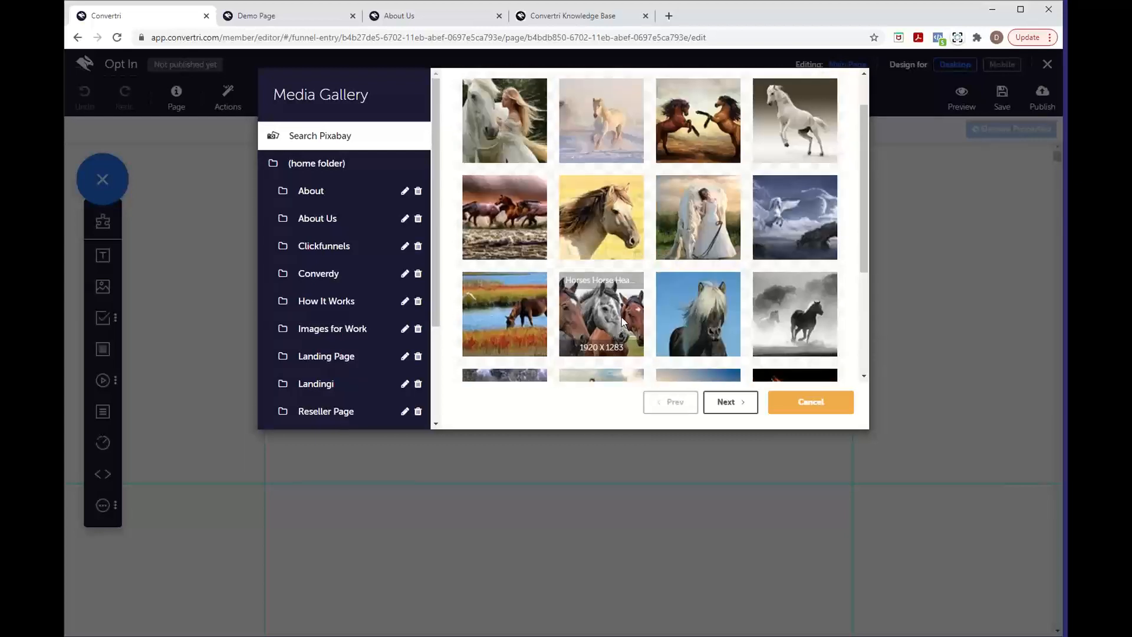
{"action": "left_click", "coordinate": [610, 223]}
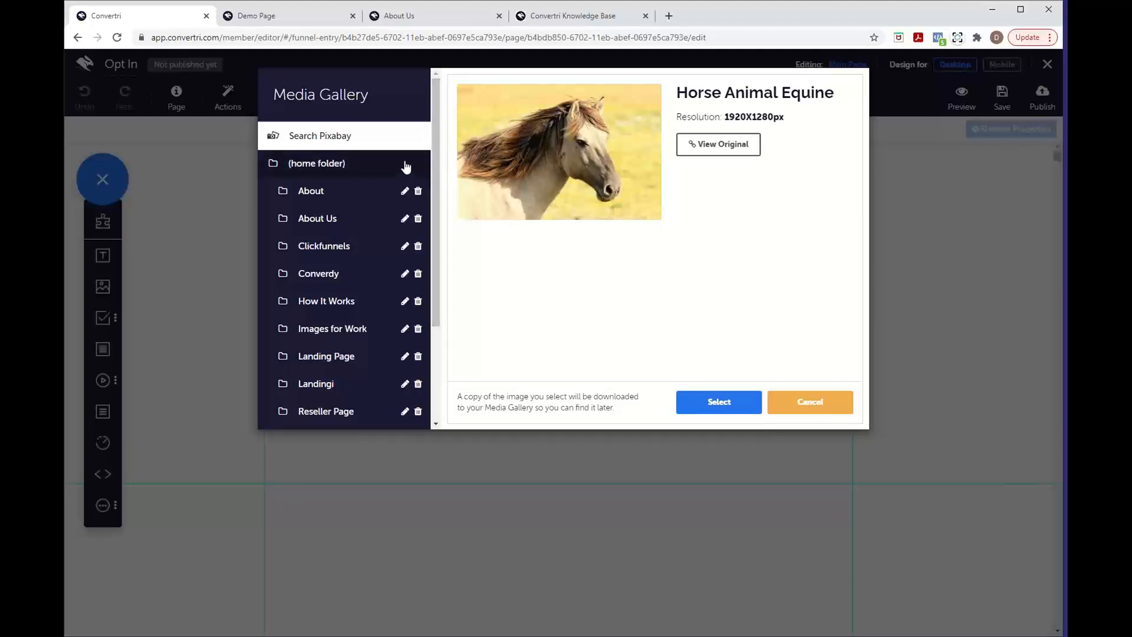
{"action": "left_click", "coordinate": [790, 401]}
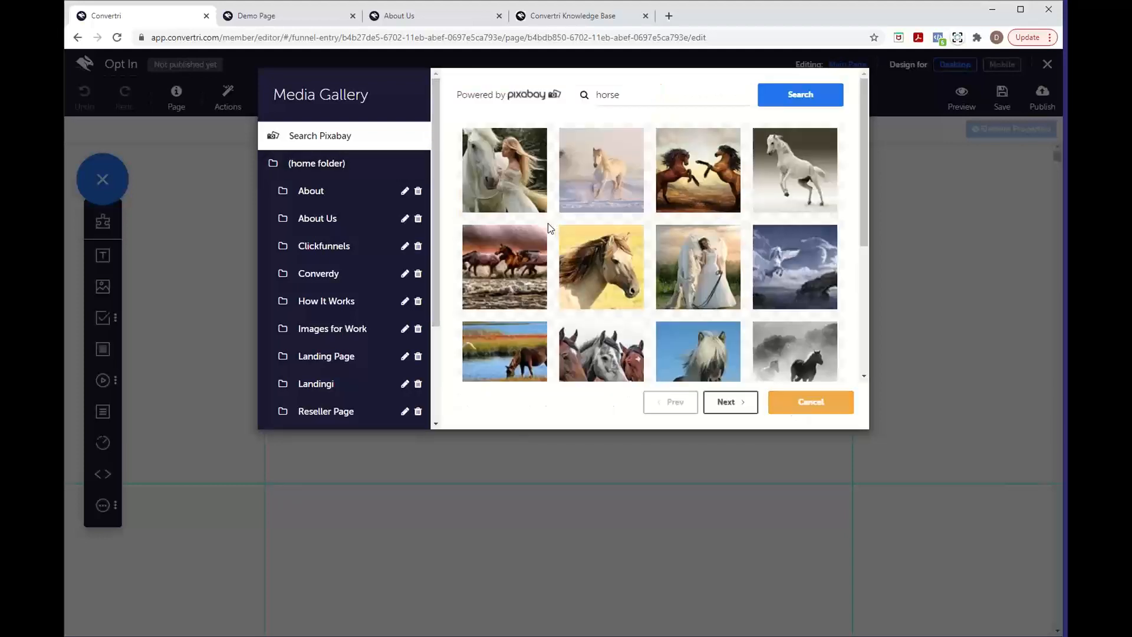
Insert woman.jpg from the home folder onto the page and move it slightly lower on the canvas
{"action": "left_click", "coordinate": [331, 168]}
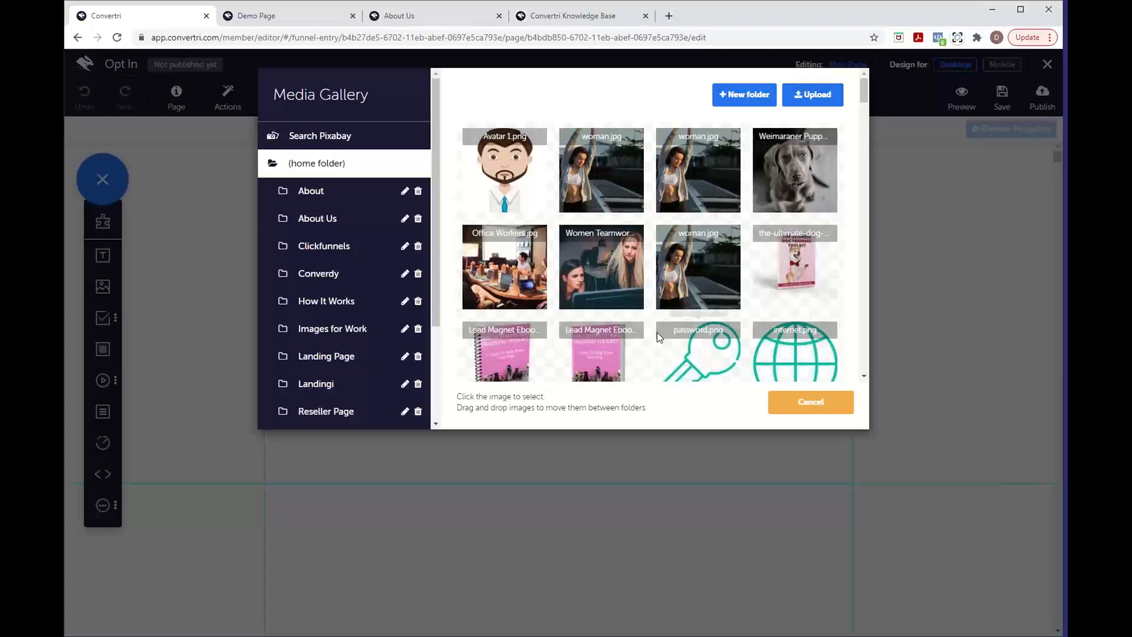
{"action": "left_click", "coordinate": [605, 178]}
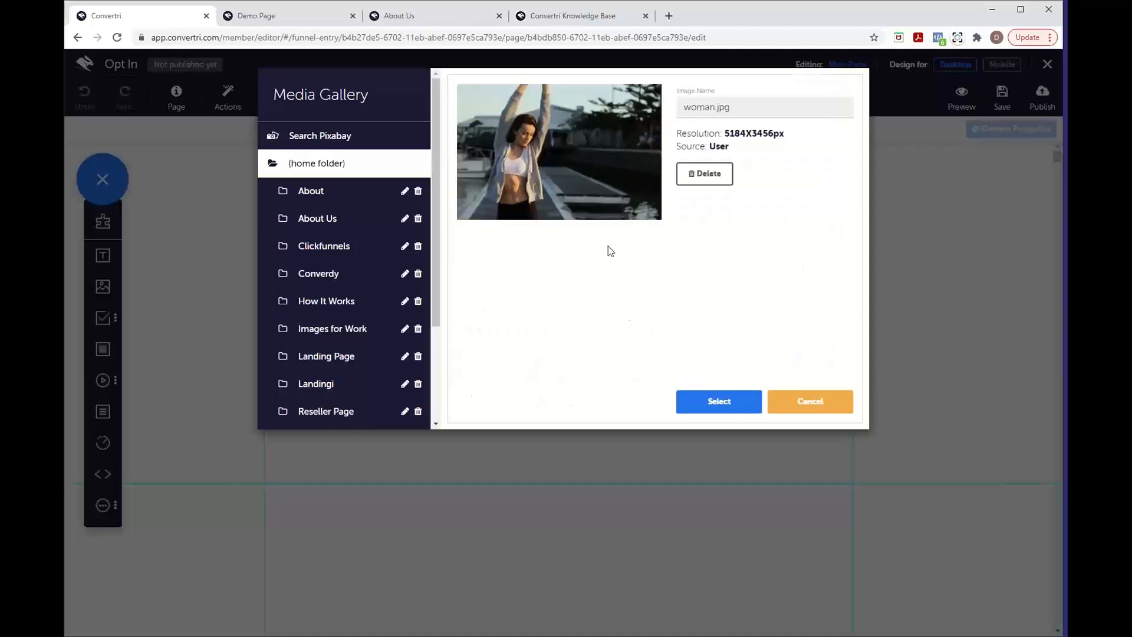
{"action": "left_click", "coordinate": [731, 407]}
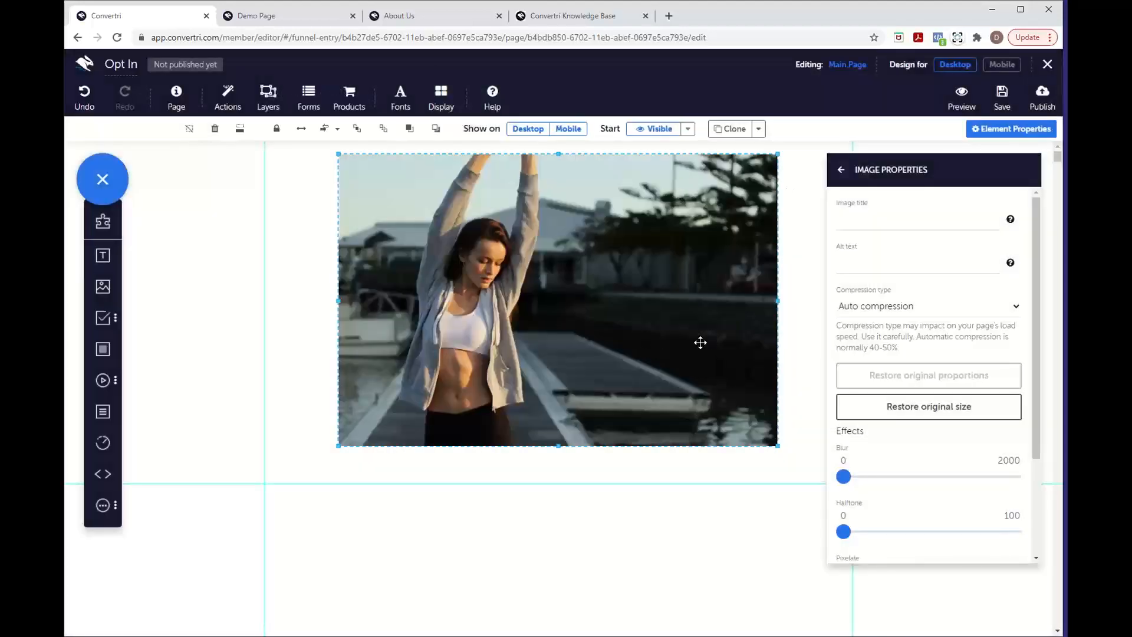
{"action": "left_click_drag", "start_coordinate": [700, 342], "coordinate": [694, 377]}
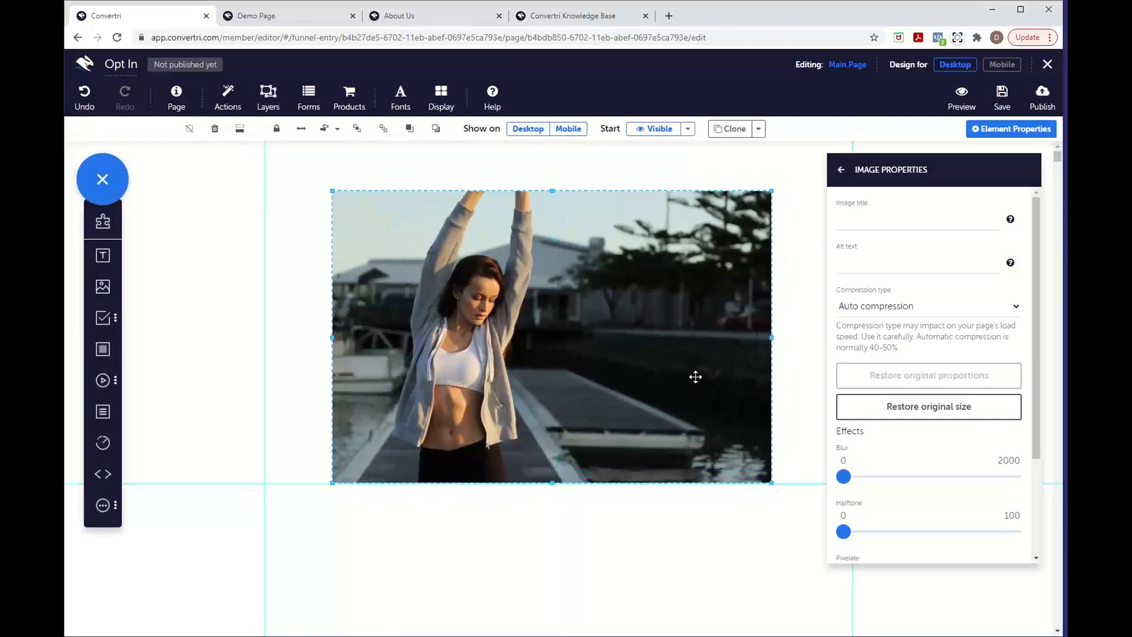
Check the details of woman.jpg in the media gallery without replacing the image, and close the image's properties
{"action": "double_click", "coordinate": [473, 299]}
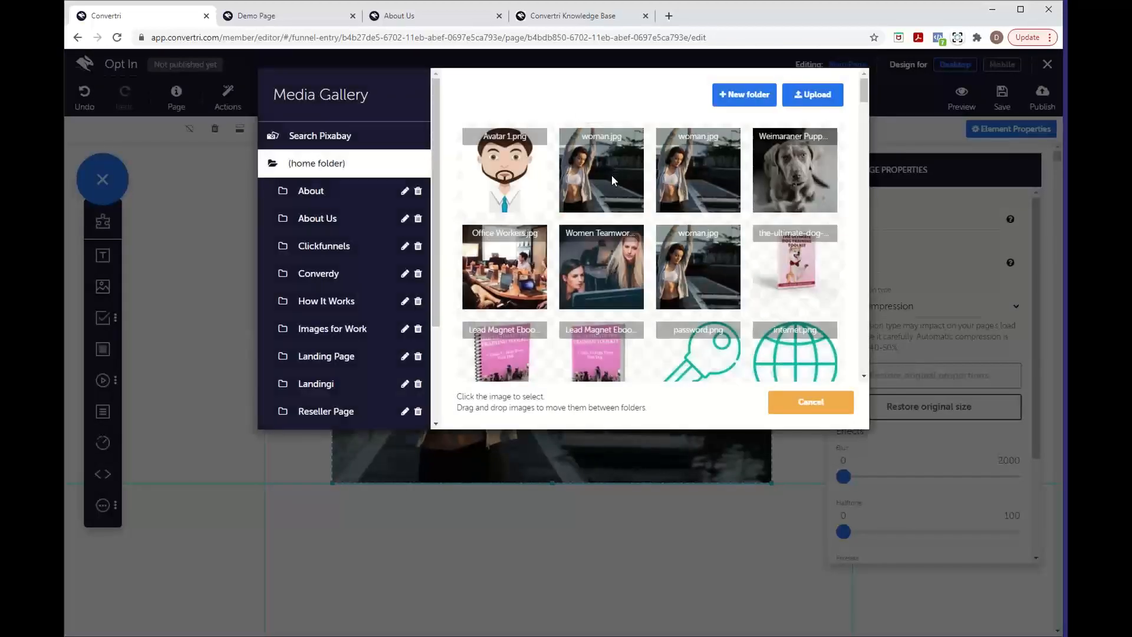
{"action": "left_click", "coordinate": [610, 178]}
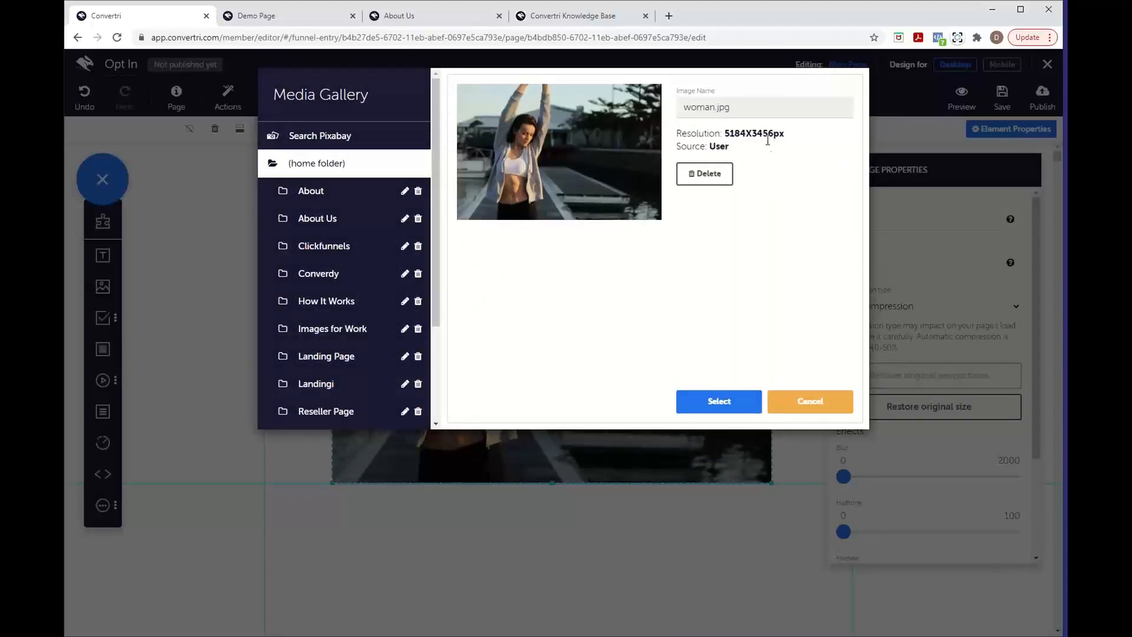
{"action": "left_click", "coordinate": [810, 411]}
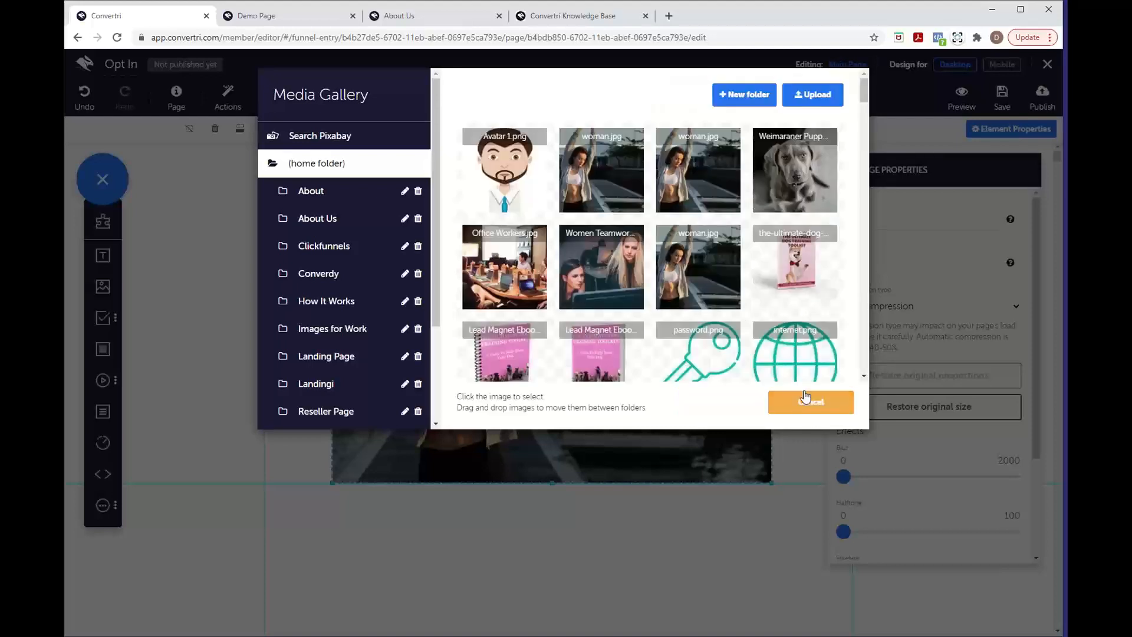
{"action": "left_click", "coordinate": [806, 398]}
{"action": "left_click", "coordinate": [842, 171]}
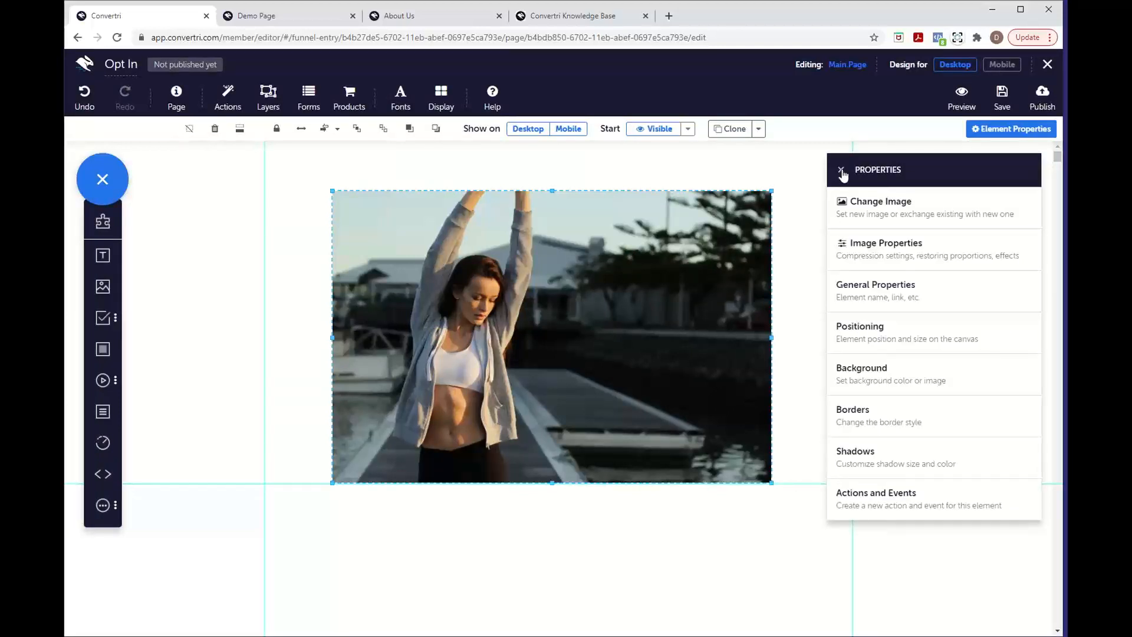
{"action": "left_click", "coordinate": [842, 172]}
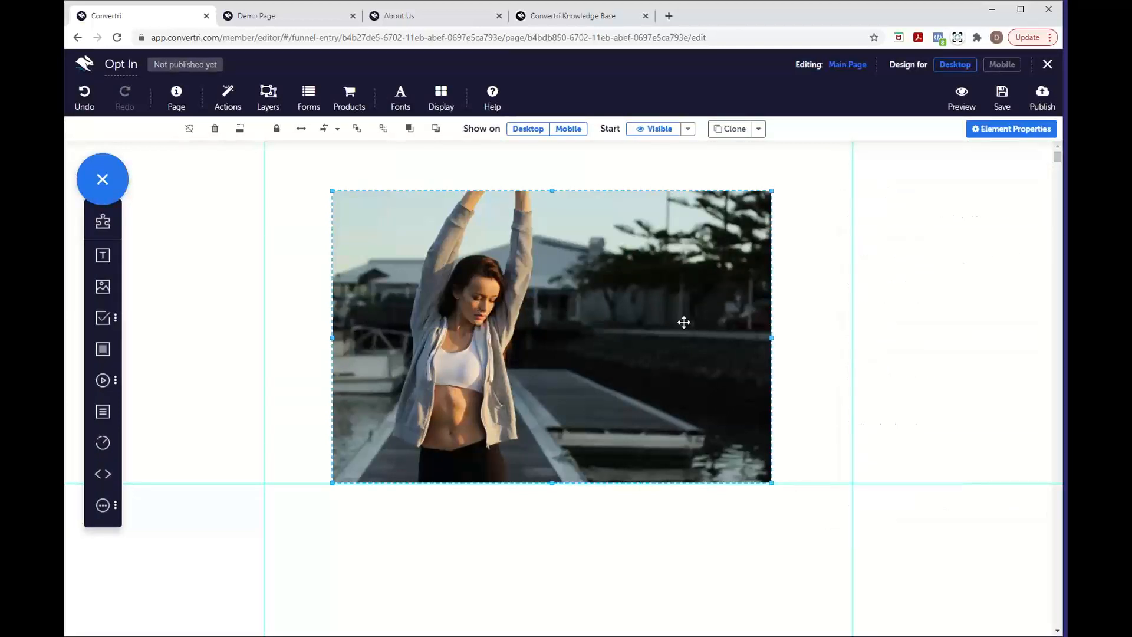
Stretch the woman image to the full page width, align it with the page top, and extend its bottom edge to show more of her body
{"action": "left_click", "coordinate": [301, 131]}
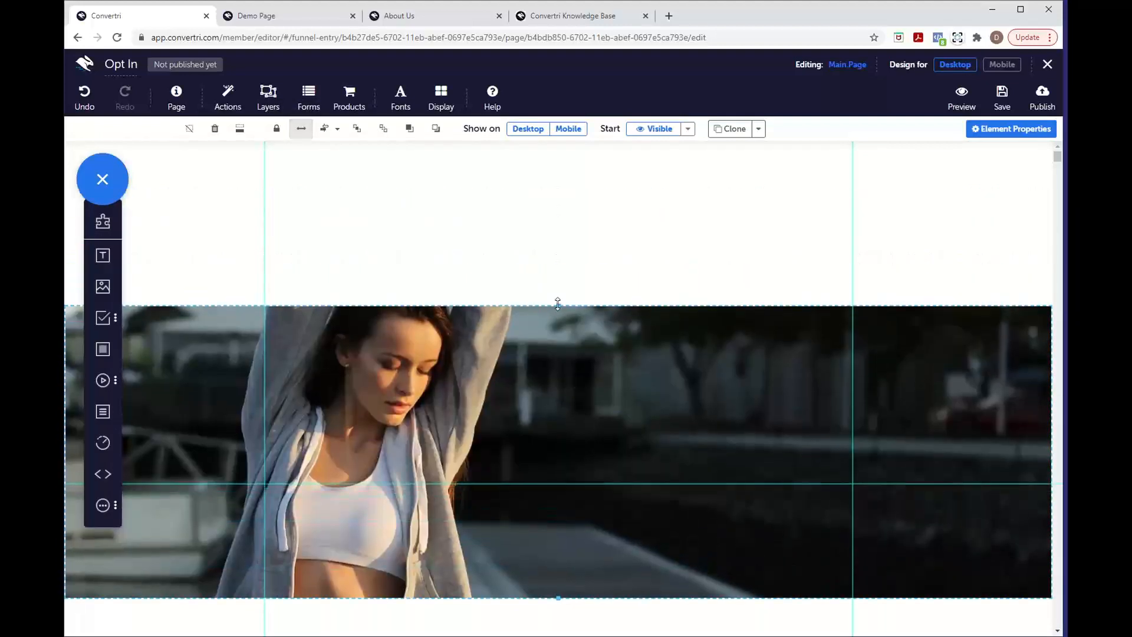
{"action": "left_click_drag", "start_coordinate": [557, 303], "coordinate": [564, 169]}
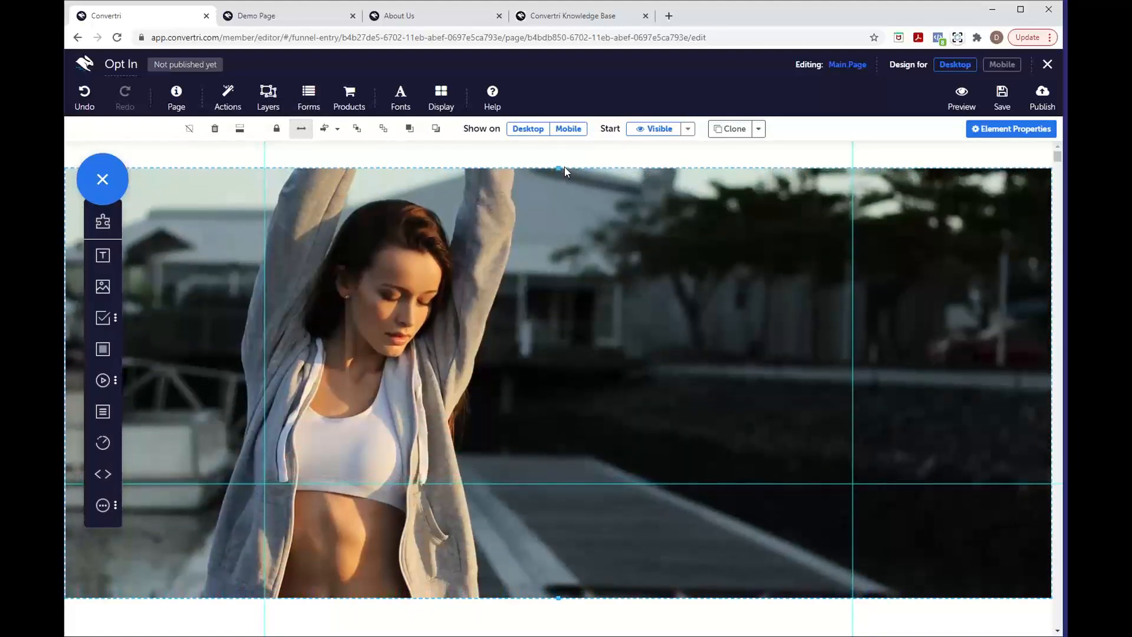
{"action": "left_click_drag", "start_coordinate": [577, 224], "coordinate": [576, 198]}
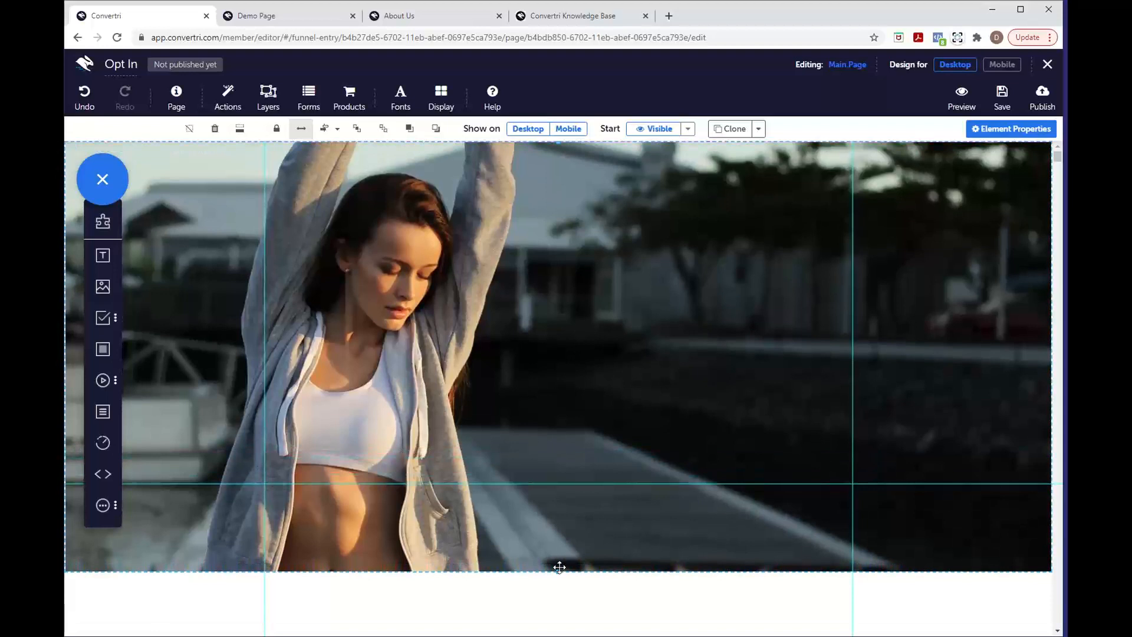
{"action": "left_click_drag", "start_coordinate": [559, 567], "coordinate": [558, 619]}
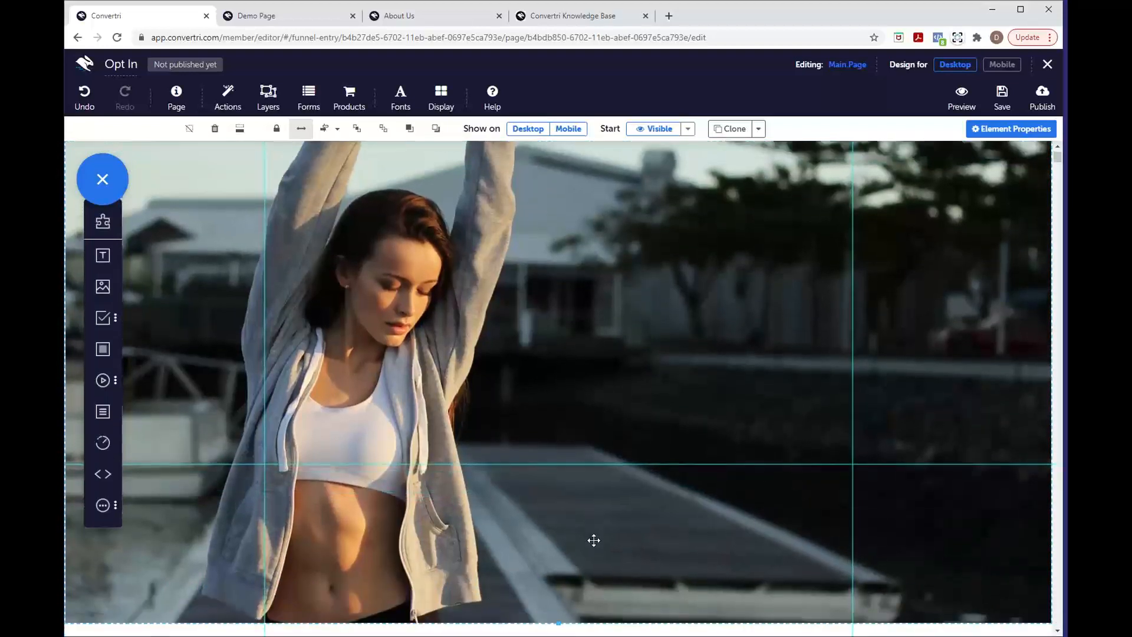
{"action": "scroll", "coordinate": [594, 540], "scroll_direction": "down", "scroll_amount": 1}
{"action": "left_click_drag", "start_coordinate": [558, 552], "coordinate": [560, 635]}
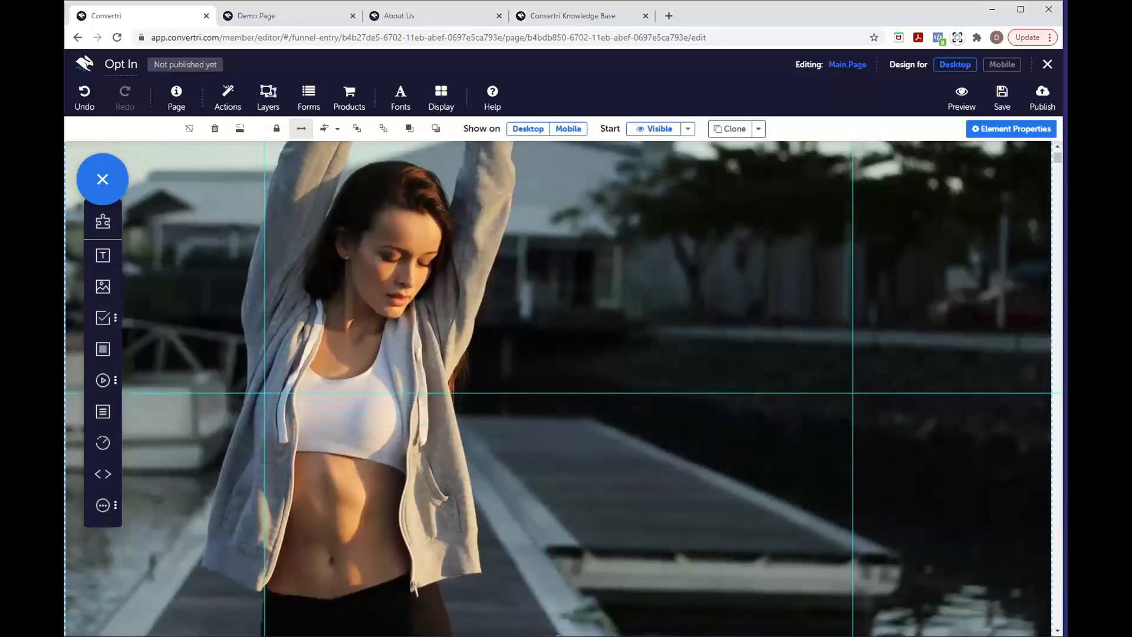
{"action": "scroll", "coordinate": [642, 442], "scroll_direction": "up", "scroll_amount": 1}
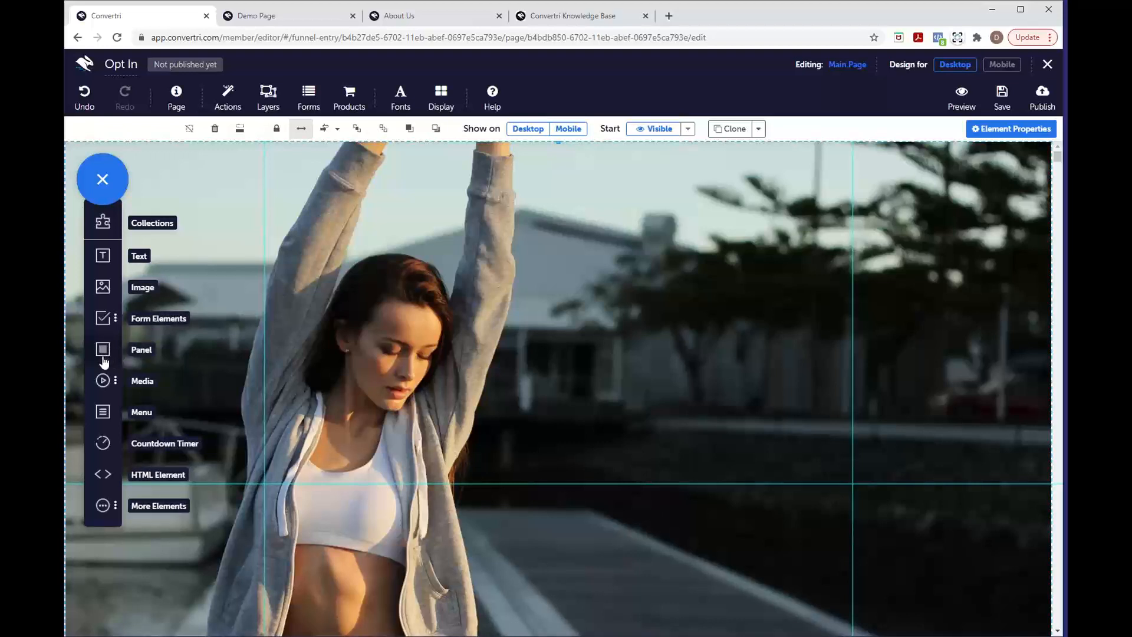
Add a panel at the very top of the page, make it full width, and reduce its height to a thin strip
{"action": "left_click_drag", "start_coordinate": [104, 361], "coordinate": [511, 275]}
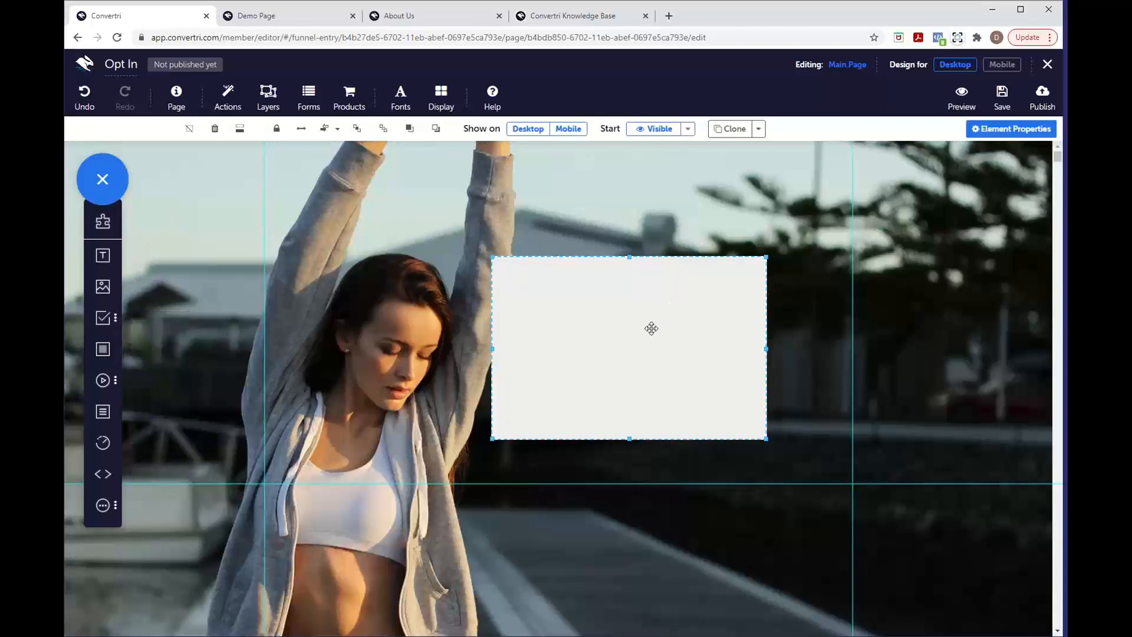
{"action": "left_click_drag", "start_coordinate": [624, 353], "coordinate": [566, 253]}
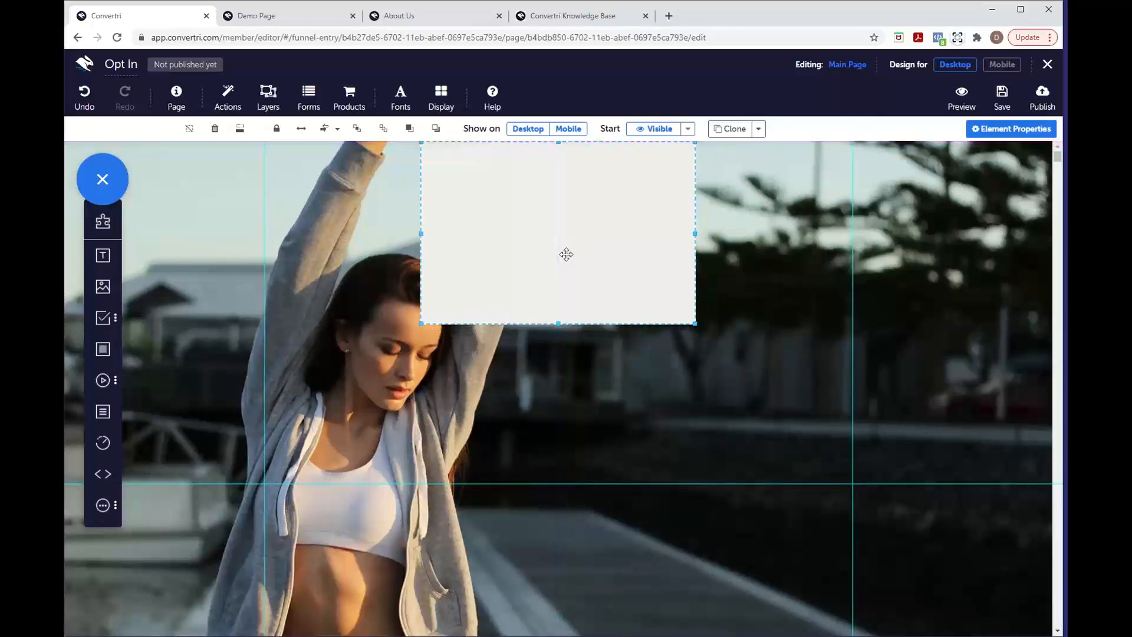
{"action": "left_click", "coordinate": [303, 131]}
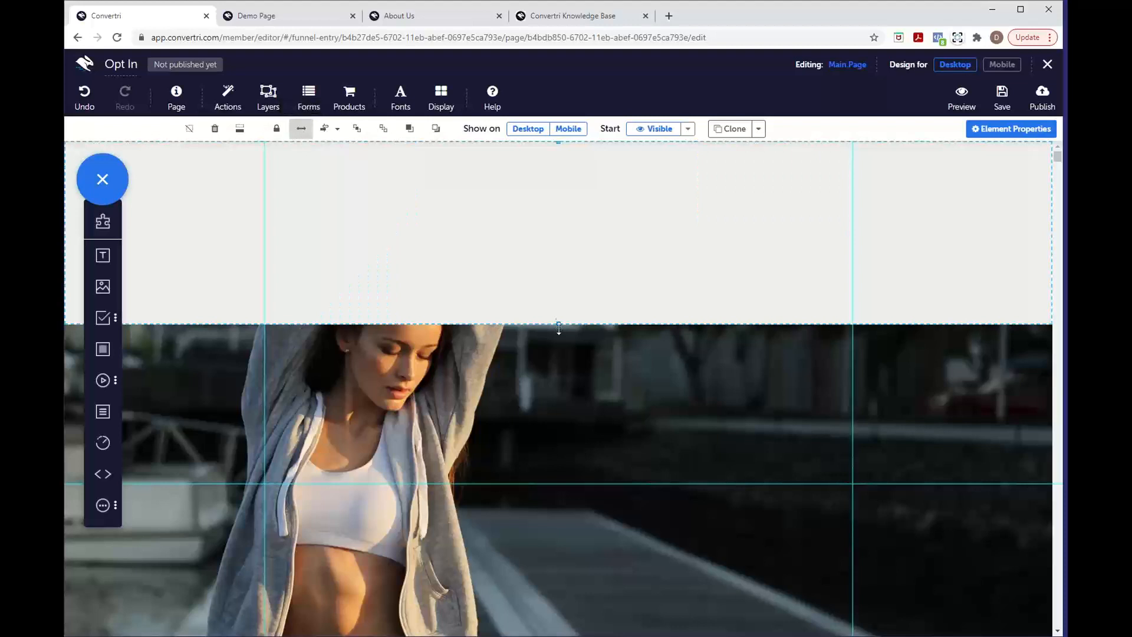
{"action": "left_click_drag", "start_coordinate": [559, 324], "coordinate": [568, 183]}
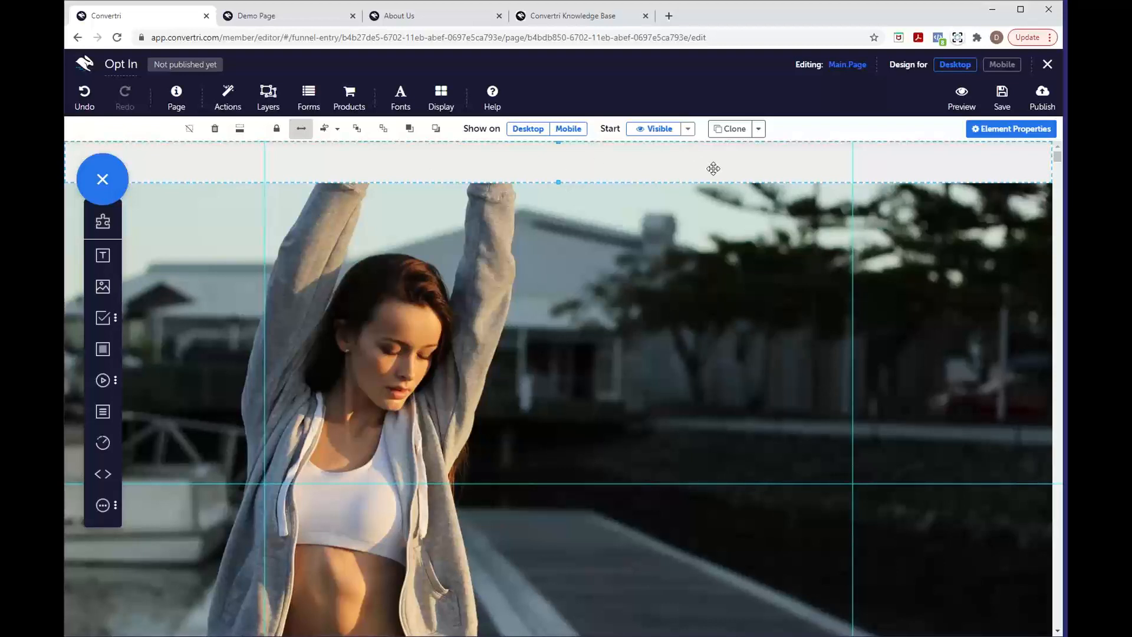
Set the top strip's background fill to the solid cream colour rgb(254, 243, 220) and close its properties
{"action": "left_click", "coordinate": [980, 134]}
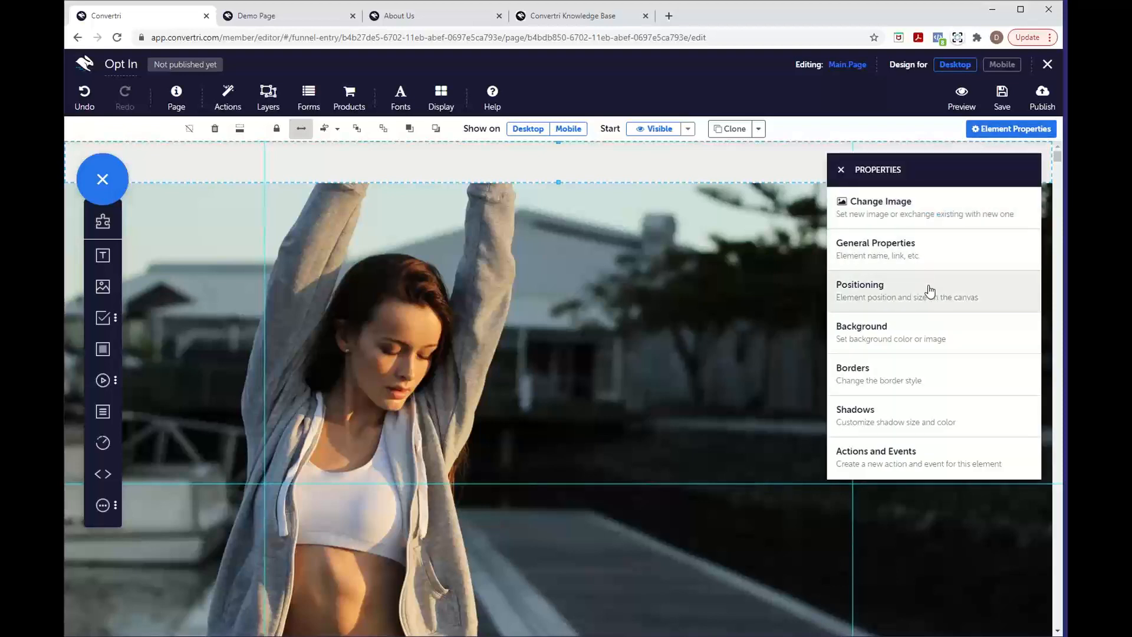
{"action": "left_click", "coordinate": [913, 328]}
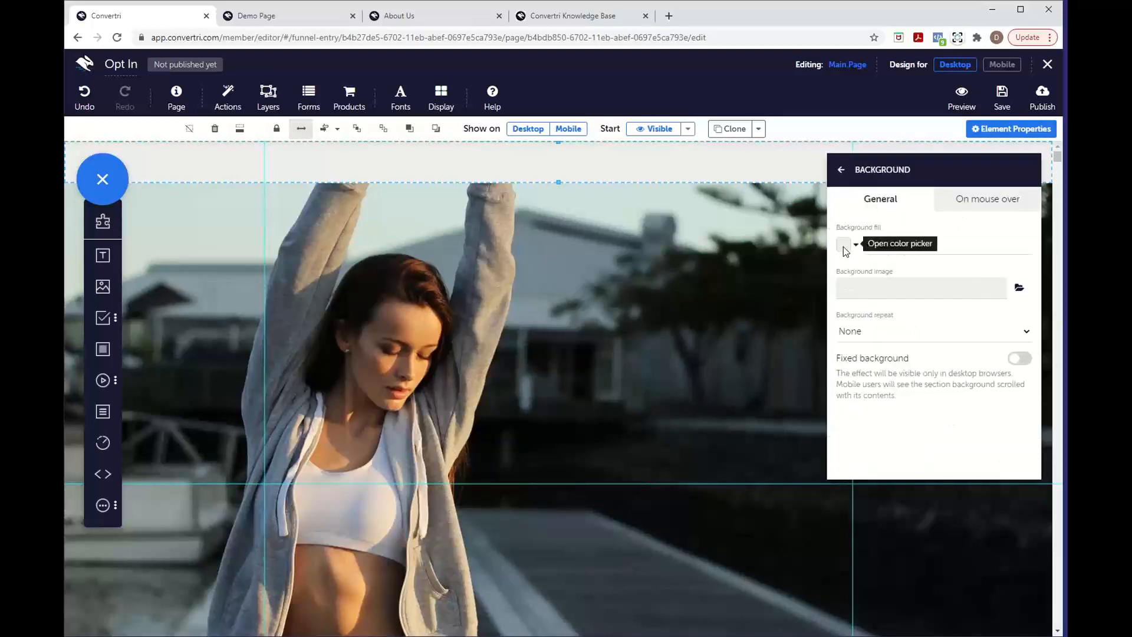
{"action": "left_click", "coordinate": [842, 175]}
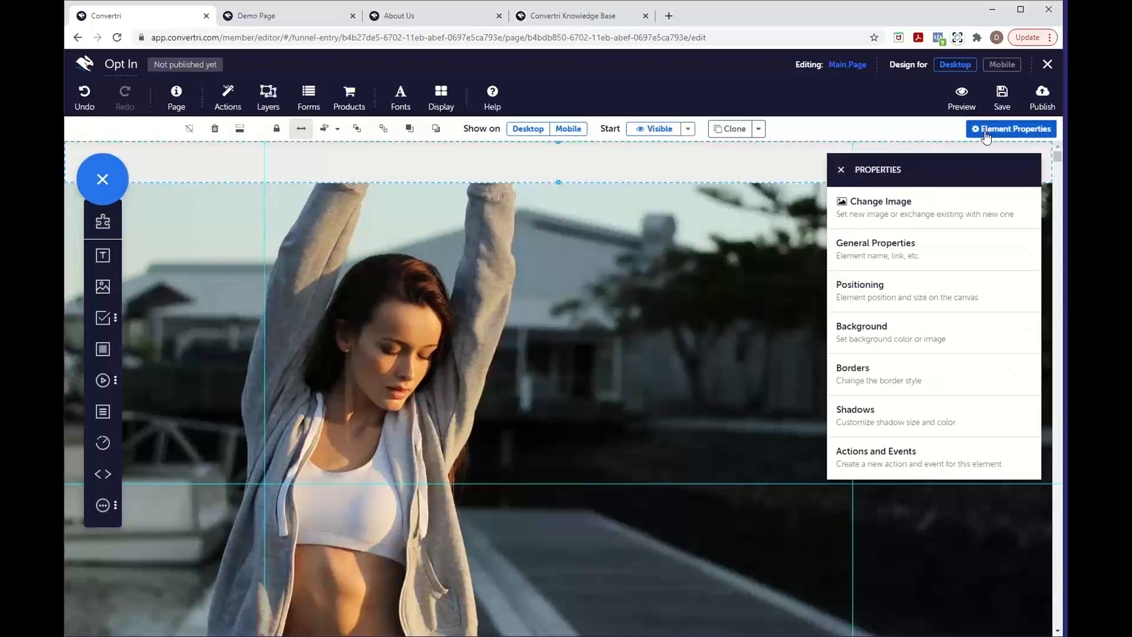
{"action": "left_click", "coordinate": [899, 333]}
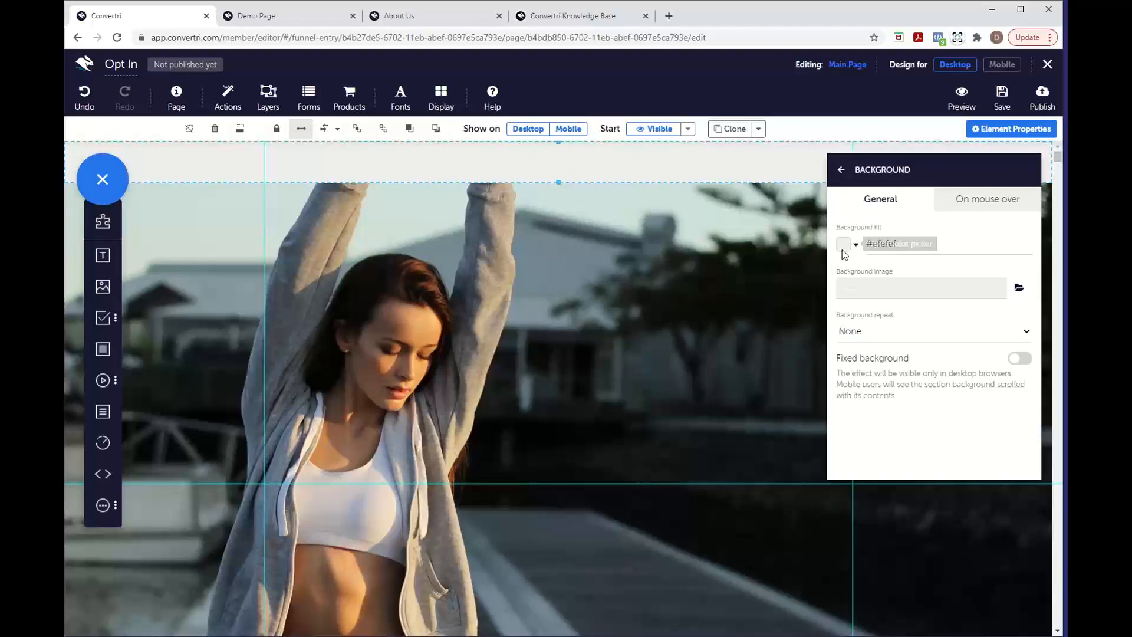
{"action": "left_click", "coordinate": [842, 246]}
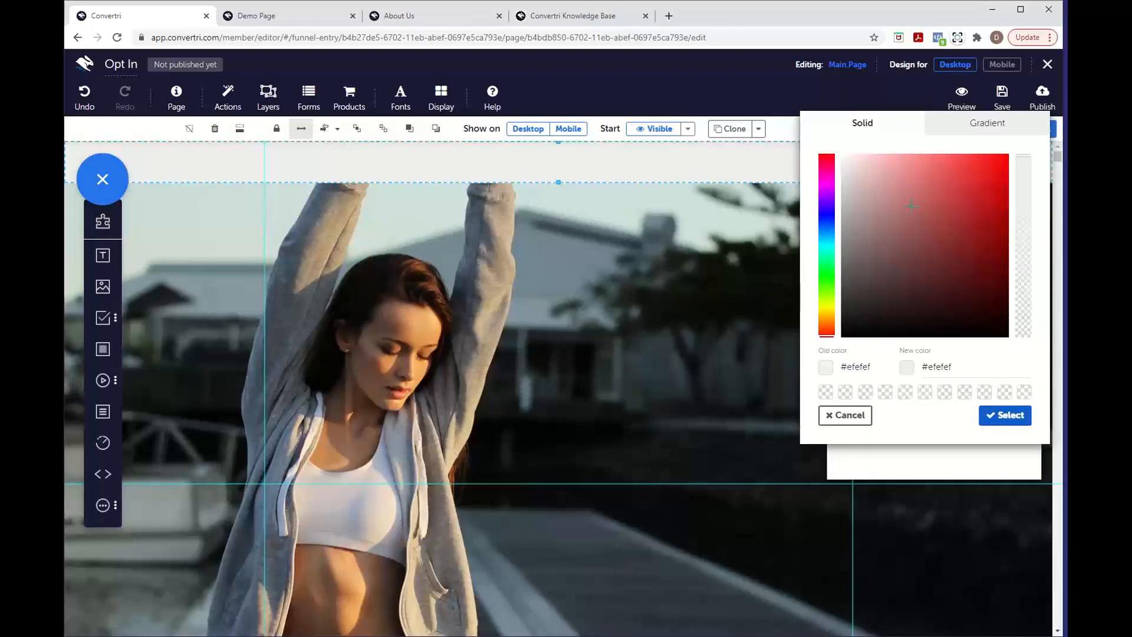
{"action": "mouse_move", "coordinate": [884, 186]}
{"action": "left_mouse_down"}
{"action": "mouse_move", "coordinate": [914, 177]}
{"action": "mouse_move", "coordinate": [873, 184]}
{"action": "mouse_move", "coordinate": [917, 179]}
{"action": "mouse_move", "coordinate": [950, 227]}
{"action": "mouse_move", "coordinate": [876, 175]}
{"action": "mouse_move", "coordinate": [891, 200]}
{"action": "mouse_move", "coordinate": [888, 239]}
{"action": "mouse_move", "coordinate": [874, 178]}
{"action": "mouse_move", "coordinate": [937, 186]}
{"action": "mouse_move", "coordinate": [971, 172]}
{"action": "mouse_move", "coordinate": [983, 190]}
{"action": "mouse_move", "coordinate": [946, 273]}
{"action": "mouse_move", "coordinate": [875, 171]}
{"action": "mouse_move", "coordinate": [903, 283]}
{"action": "mouse_move", "coordinate": [893, 247]}
{"action": "mouse_move", "coordinate": [885, 291]}
{"action": "mouse_move", "coordinate": [881, 180]}
{"action": "mouse_move", "coordinate": [845, 162]}
{"action": "mouse_move", "coordinate": [1003, 172]}
{"action": "mouse_move", "coordinate": [938, 177]}
{"action": "mouse_move", "coordinate": [929, 217]}
{"action": "left_mouse_up"}
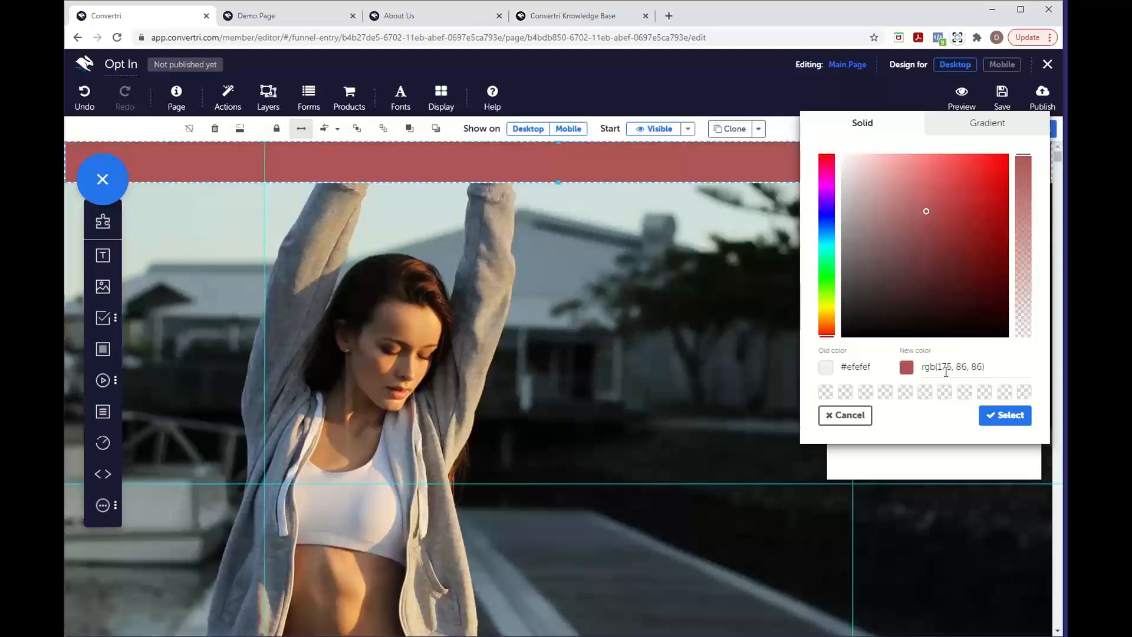
{"action": "left_click_drag", "start_coordinate": [941, 368], "coordinate": [980, 367]}
{"action": "left_click", "coordinate": [993, 367]}
{"action": "left_click_drag", "start_coordinate": [828, 304], "coordinate": [828, 322]}
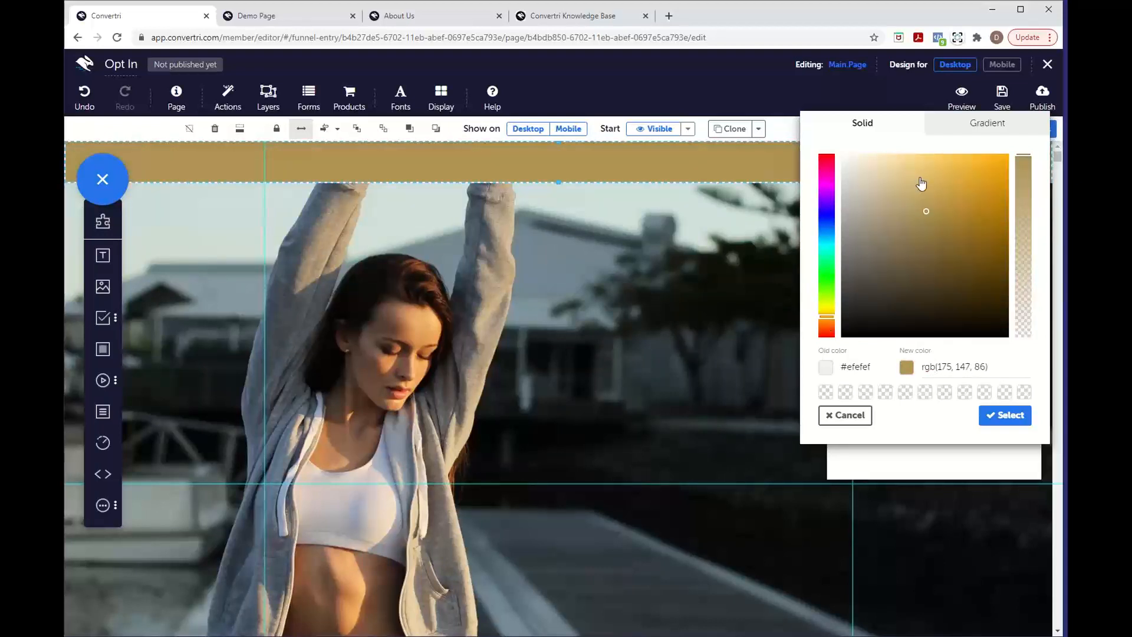
{"action": "left_click_drag", "start_coordinate": [920, 185], "coordinate": [865, 162]}
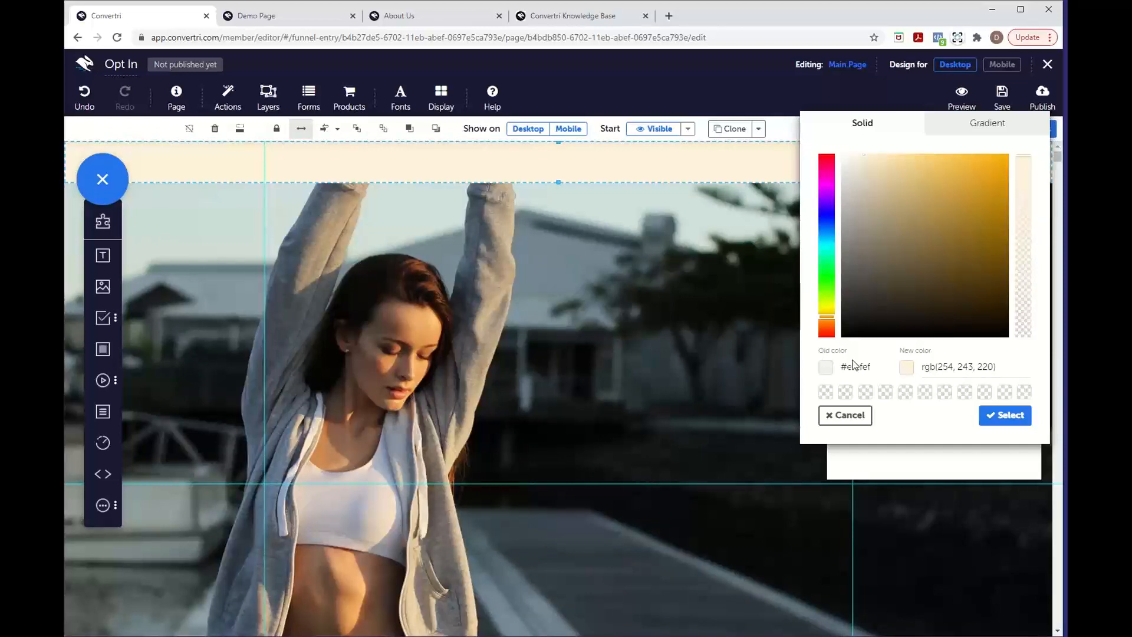
{"action": "left_click", "coordinate": [998, 419]}
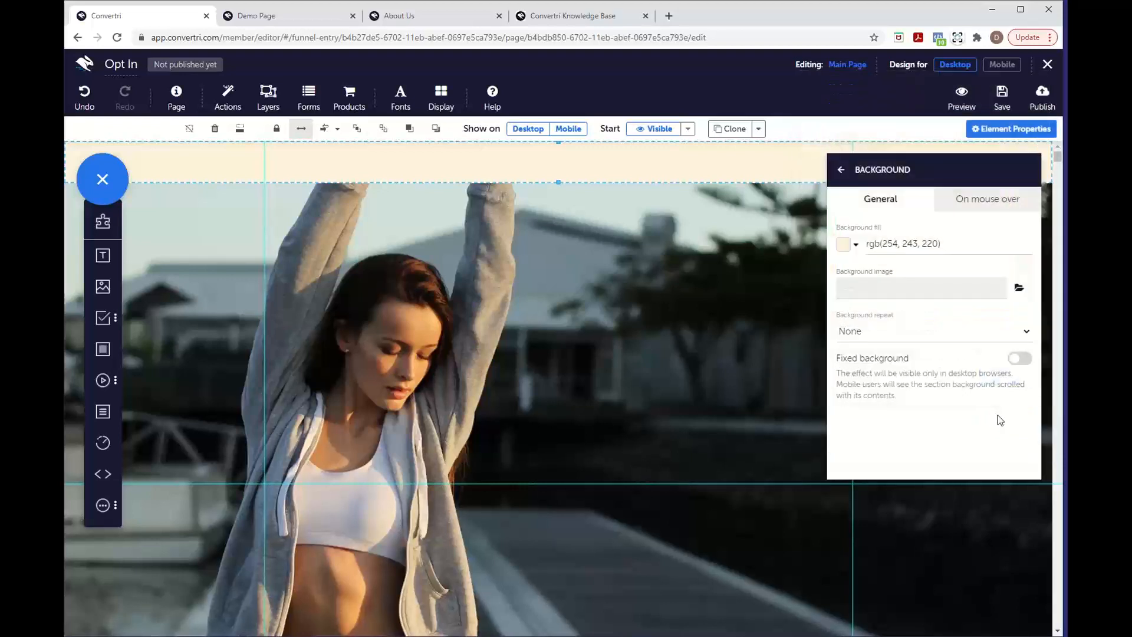
{"action": "left_click", "coordinate": [843, 172]}
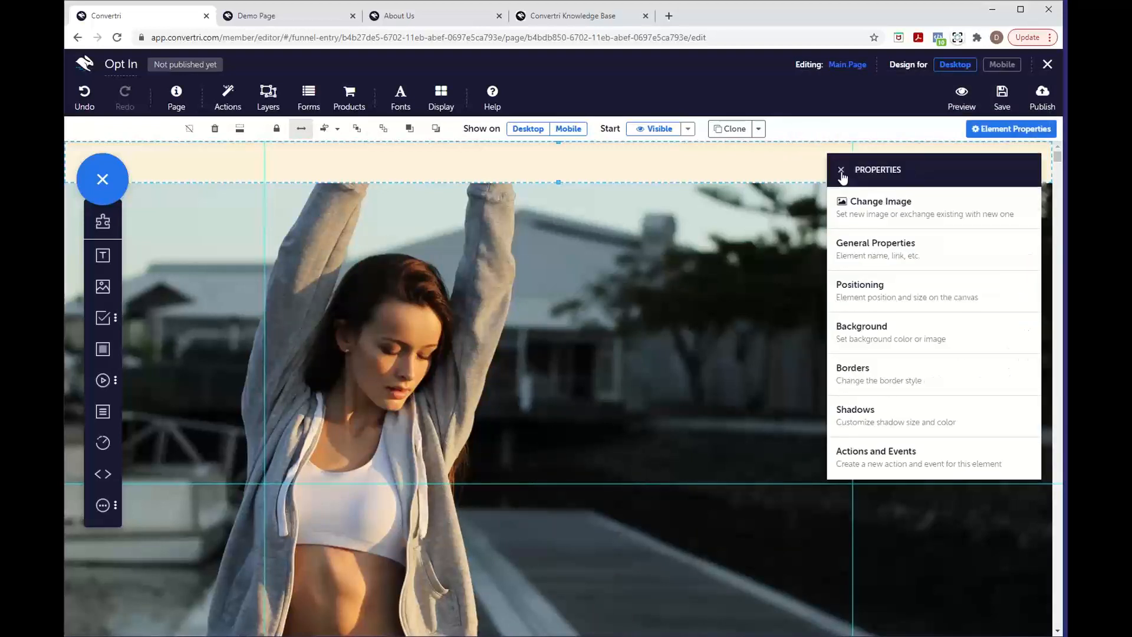
{"action": "left_click", "coordinate": [841, 173]}
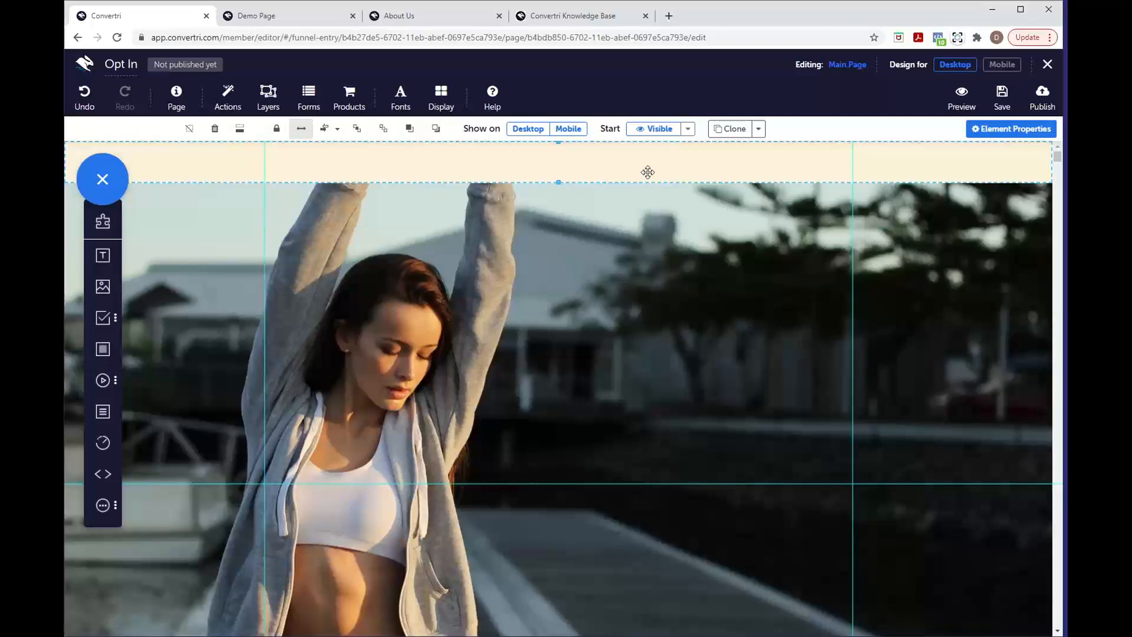
Clone the cream strip and place the copy directly beneath the woman image's bottom edge
{"action": "left_click", "coordinate": [733, 132]}
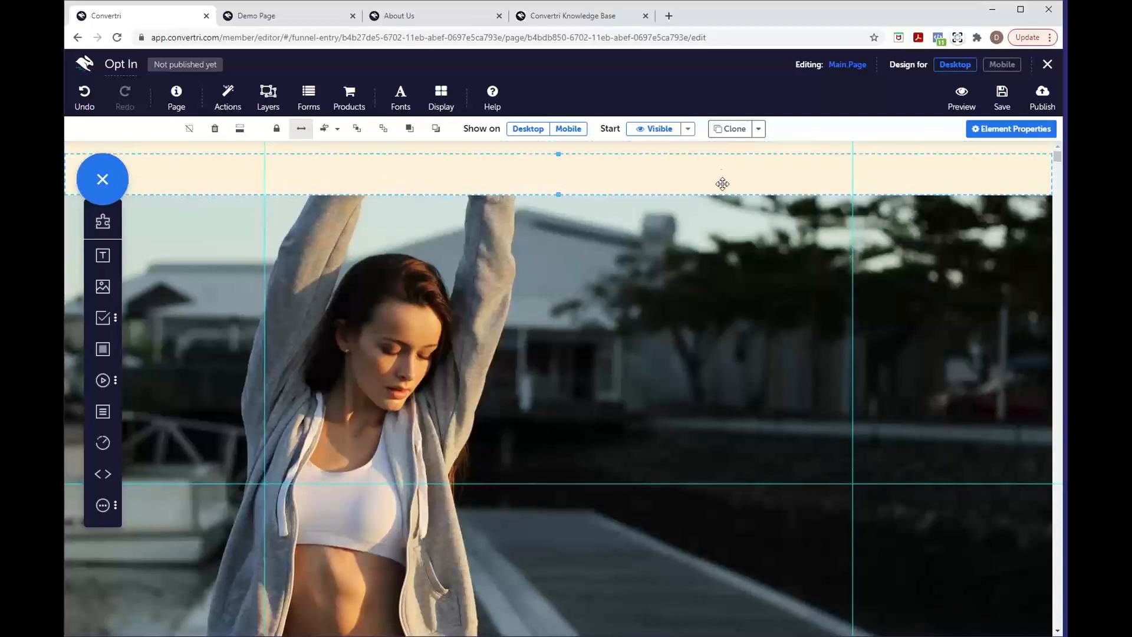
{"action": "left_click_drag", "start_coordinate": [722, 184], "coordinate": [720, 576]}
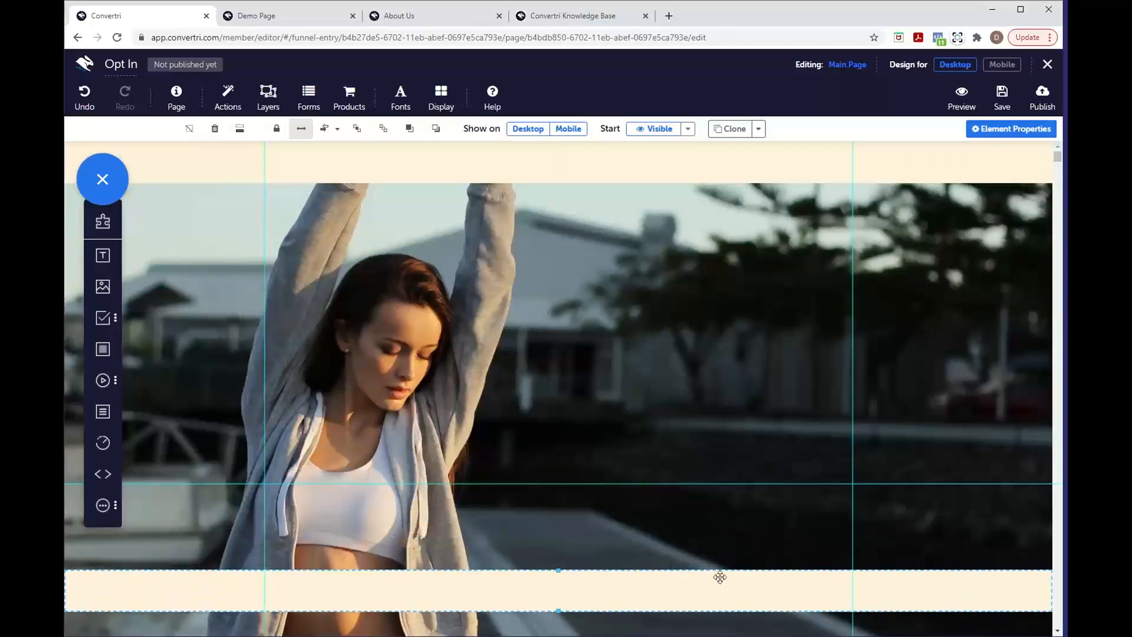
{"action": "scroll", "coordinate": [724, 531], "scroll_direction": "down", "scroll_amount": 4}
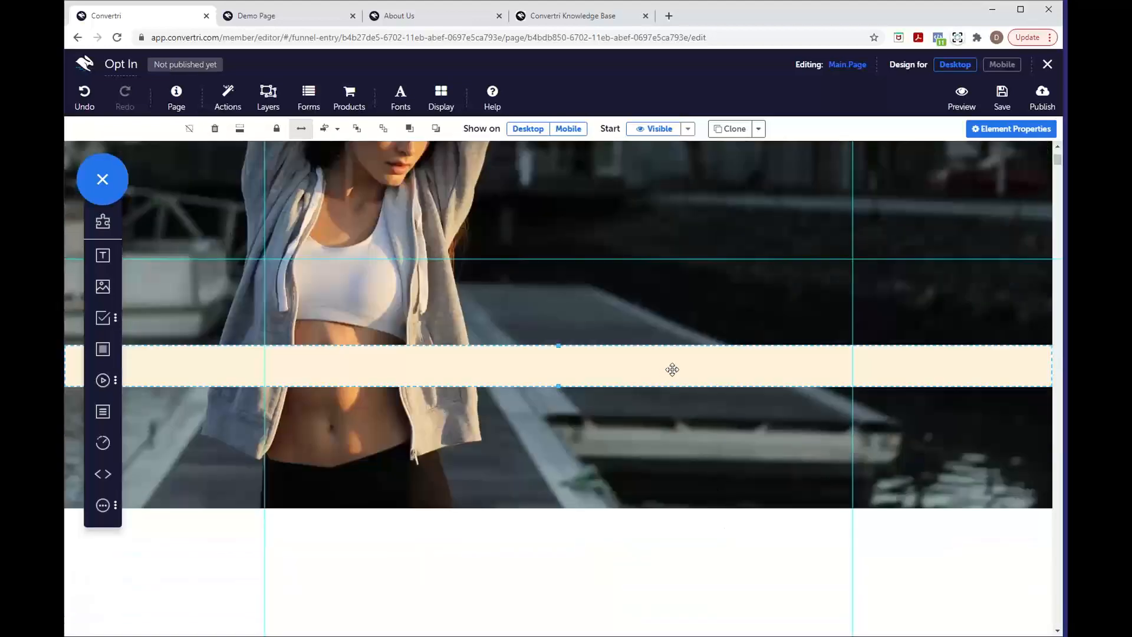
{"action": "left_click_drag", "start_coordinate": [673, 369], "coordinate": [668, 536]}
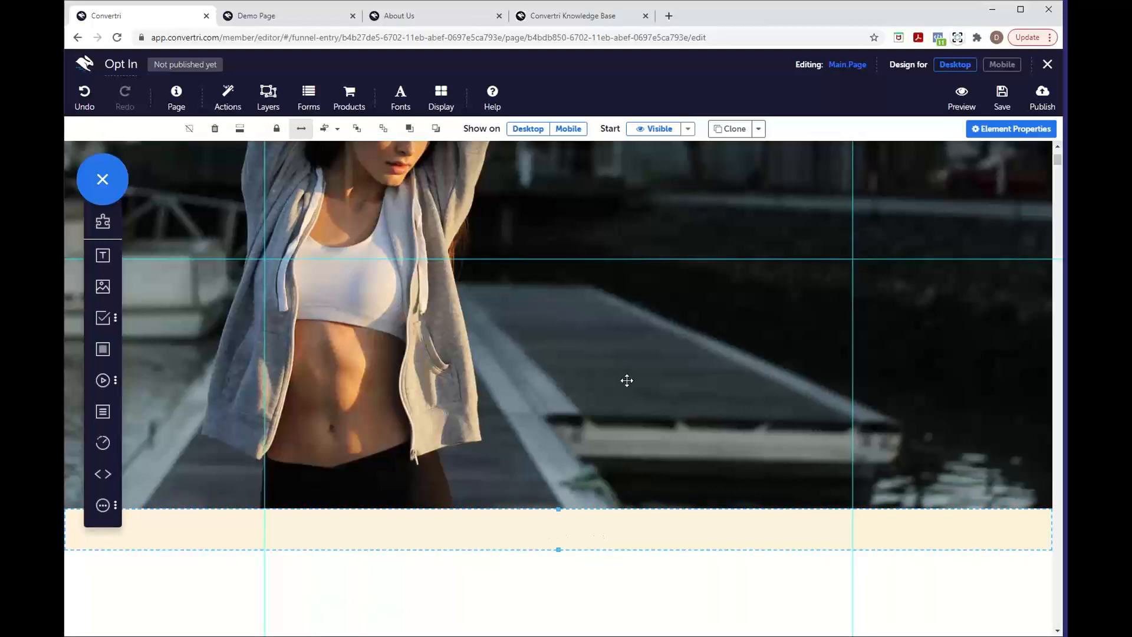
Add a panel over the dark area beside the woman and lengthen it into a tall portrait box
{"action": "scroll", "coordinate": [627, 380], "scroll_direction": "up", "scroll_amount": 5}
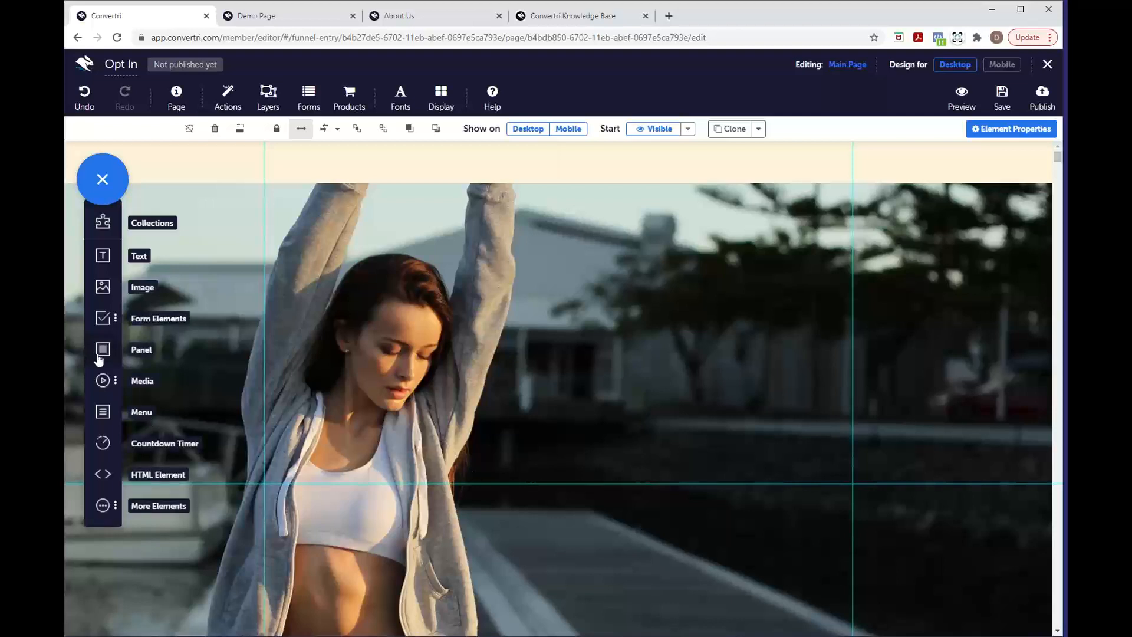
{"action": "left_click_drag", "start_coordinate": [341, 395], "coordinate": [634, 398]}
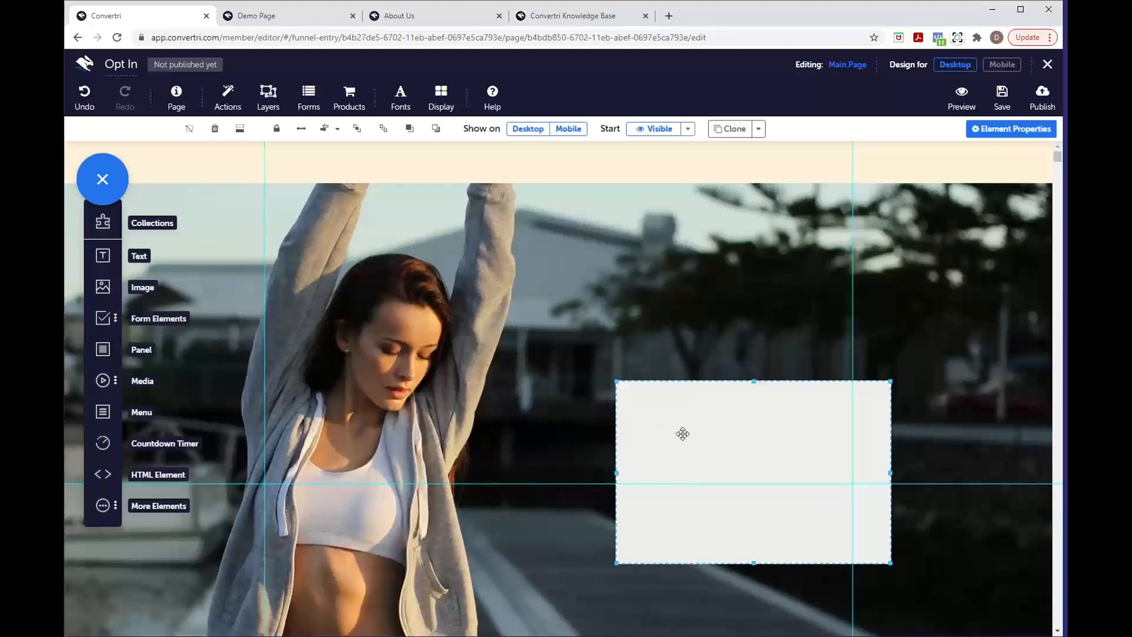
{"action": "left_click_drag", "start_coordinate": [683, 435], "coordinate": [662, 353]}
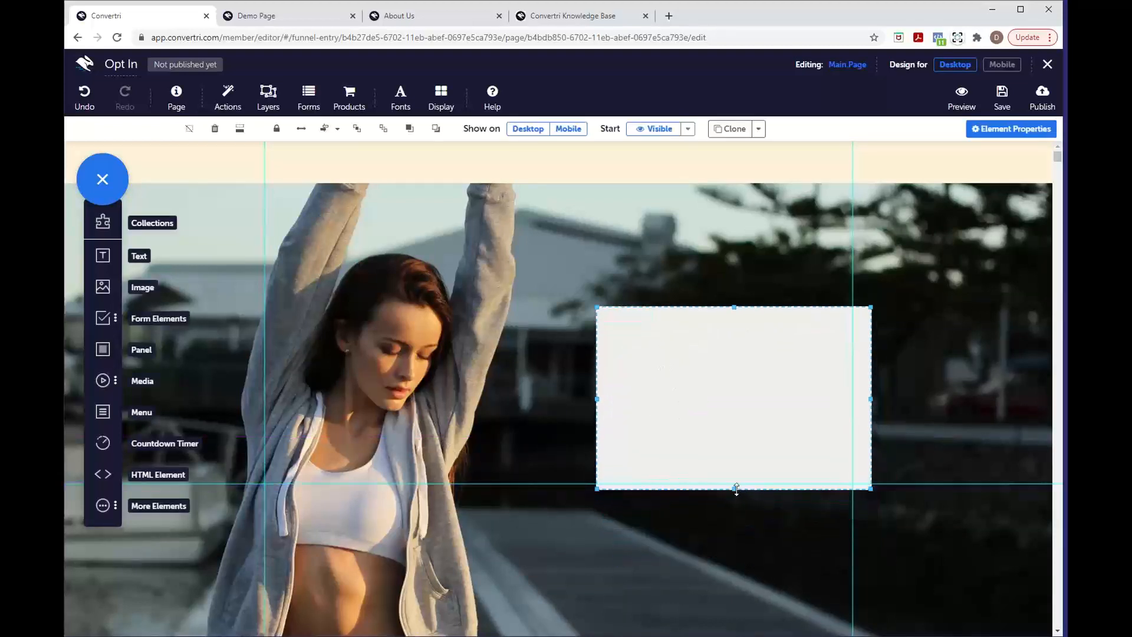
{"action": "left_click_drag", "start_coordinate": [736, 487], "coordinate": [736, 621]}
{"action": "scroll", "coordinate": [733, 592], "scroll_direction": "down", "scroll_amount": 1}
{"action": "left_click_drag", "start_coordinate": [749, 488], "coordinate": [752, 472]}
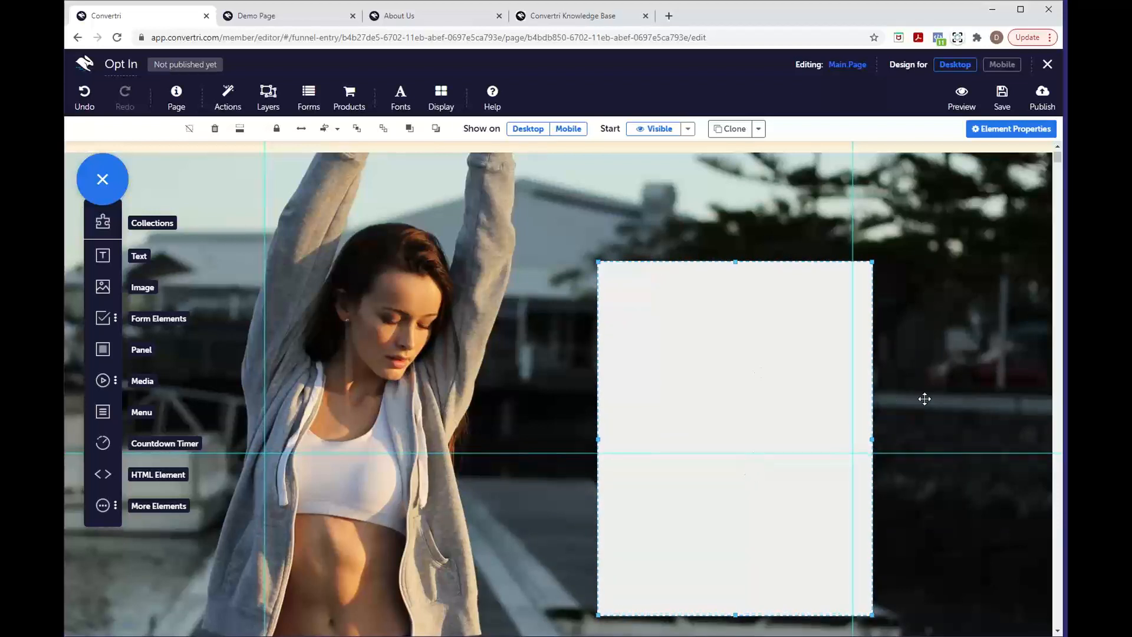
{"action": "scroll", "coordinate": [925, 399], "scroll_direction": "up", "scroll_amount": 1}
{"action": "mouse_move", "coordinate": [812, 433]}
{"action": "left_mouse_down"}
{"action": "mouse_move", "coordinate": [813, 423]}
{"action": "mouse_move", "coordinate": [808, 434]}
{"action": "left_mouse_up"}
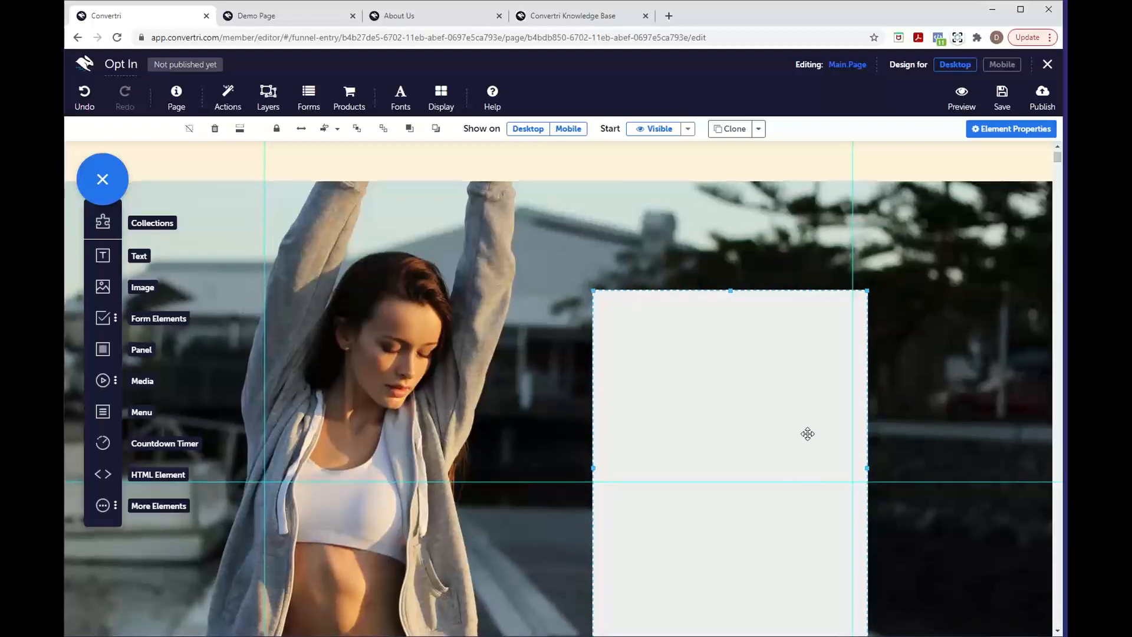
{"action": "scroll", "coordinate": [808, 434], "scroll_direction": "down", "scroll_amount": 1}
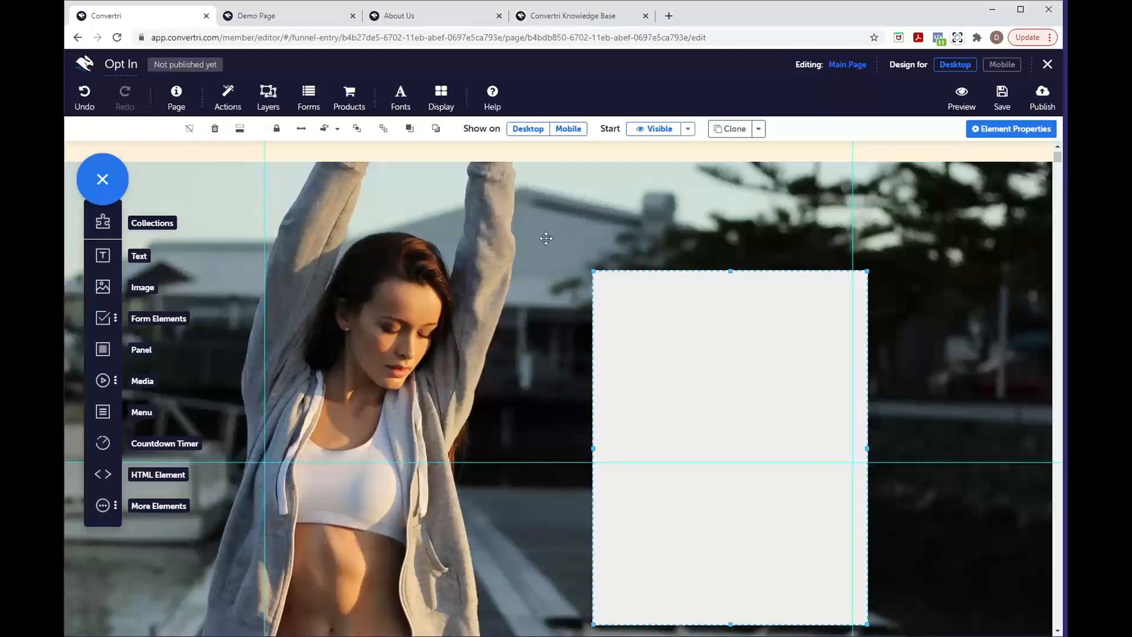
Check the demo page's headline and add a text element near the tall panel's top reading "7 Top Tips For Slimming Without Starving"
{"action": "left_click", "coordinate": [310, 16]}
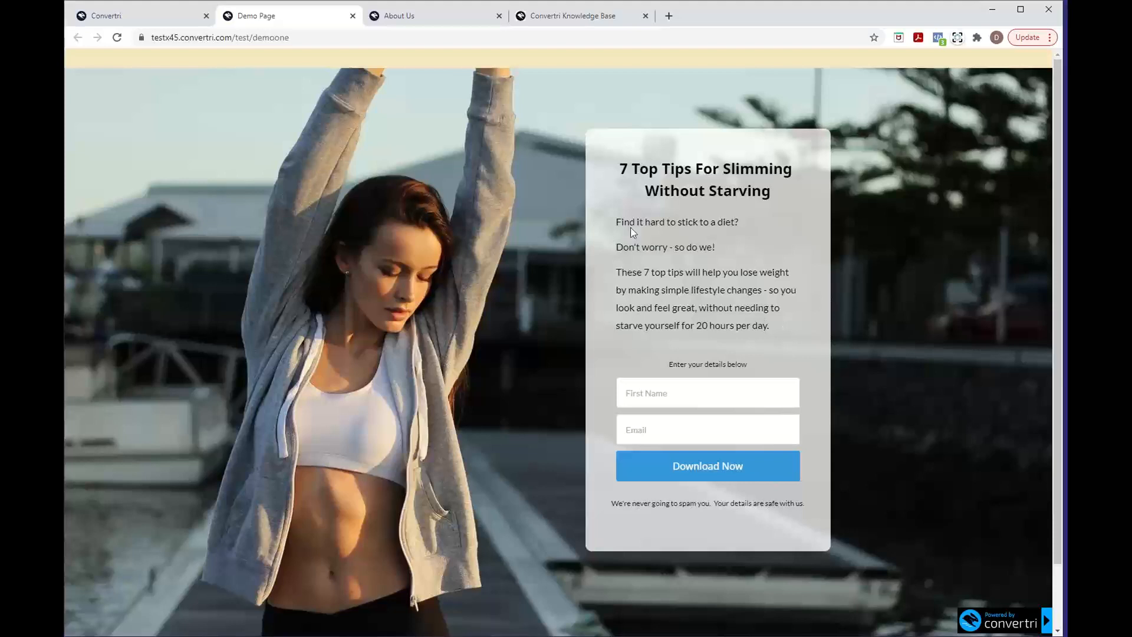
{"action": "left_click", "coordinate": [157, 13]}
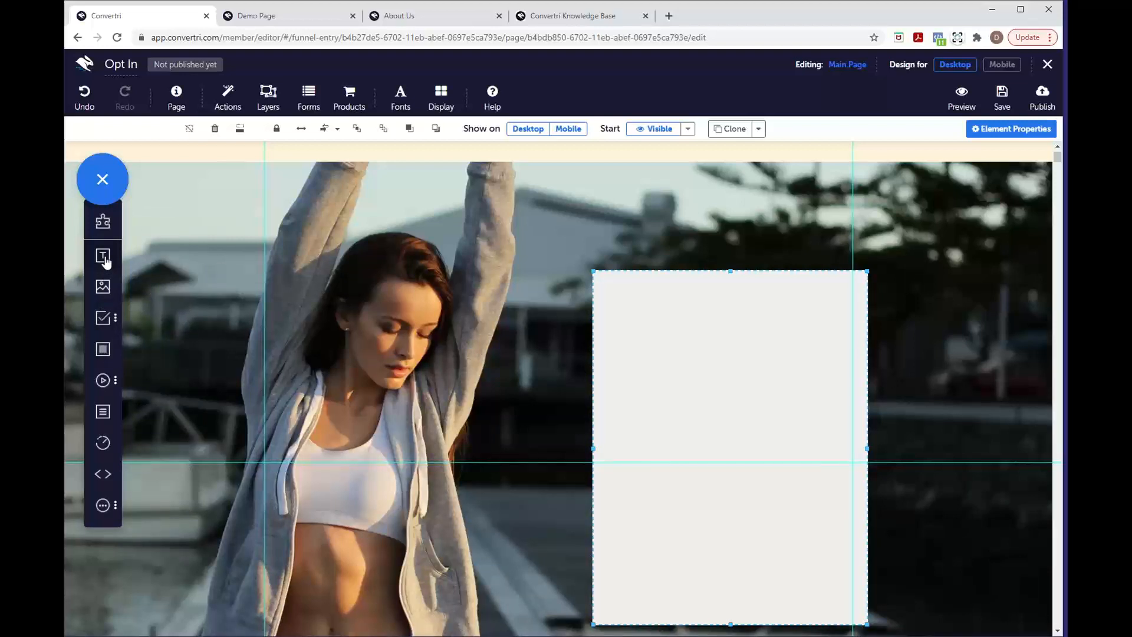
{"action": "left_click_drag", "start_coordinate": [105, 261], "coordinate": [701, 324]}
{"action": "left_click", "coordinate": [706, 319]}
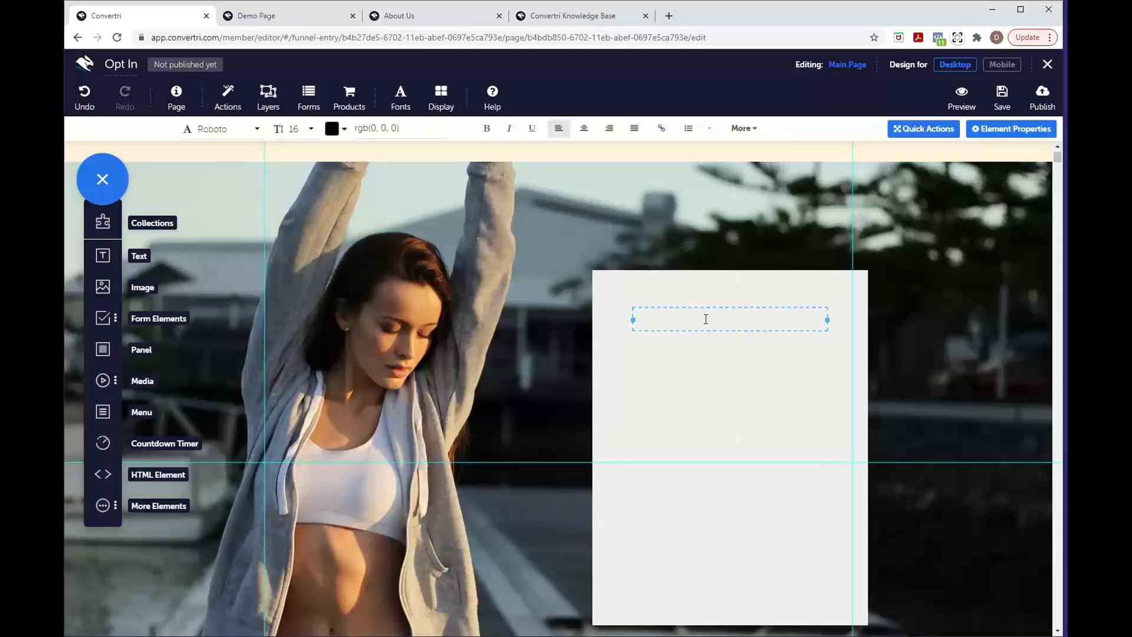
{"action": "type", "text": "7 Top Tips For Slimming Without Starving"}
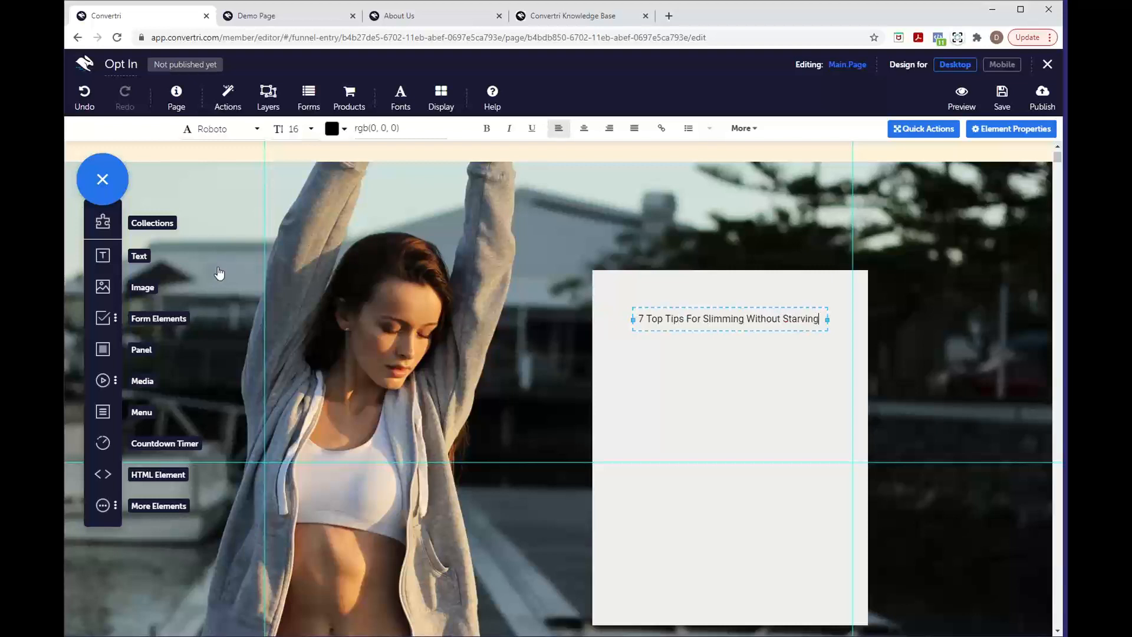
Add a text element beneath the headline with the lines "Find it hard to stick to a diet?" and "Don't worry - so do we!"
{"action": "left_click_drag", "start_coordinate": [103, 255], "coordinate": [687, 371]}
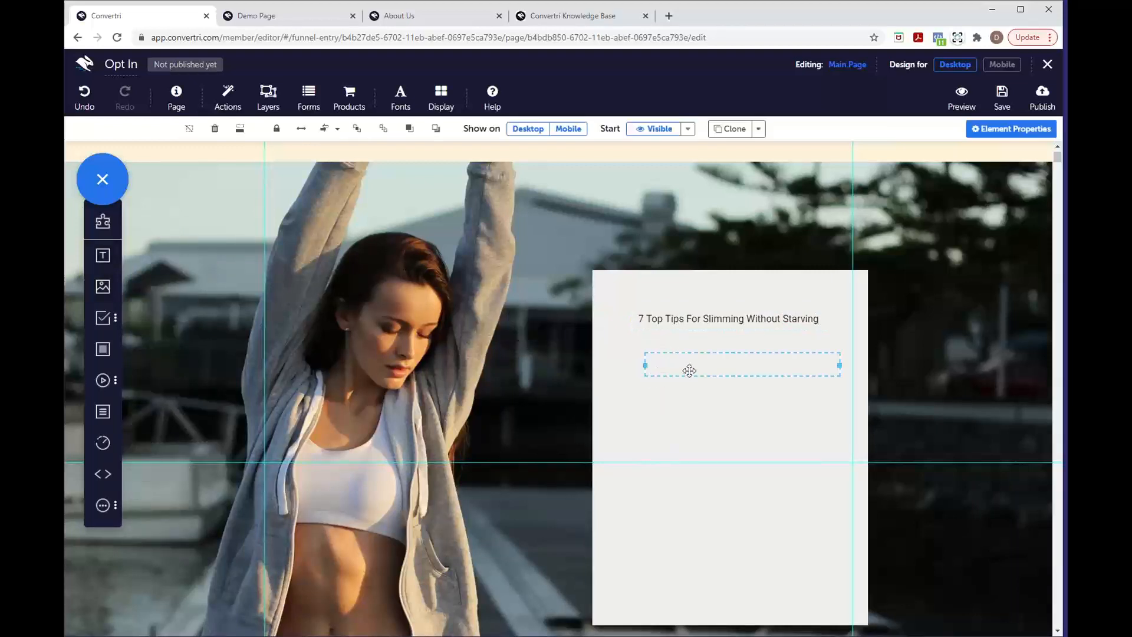
{"action": "type", "text": "Find "}
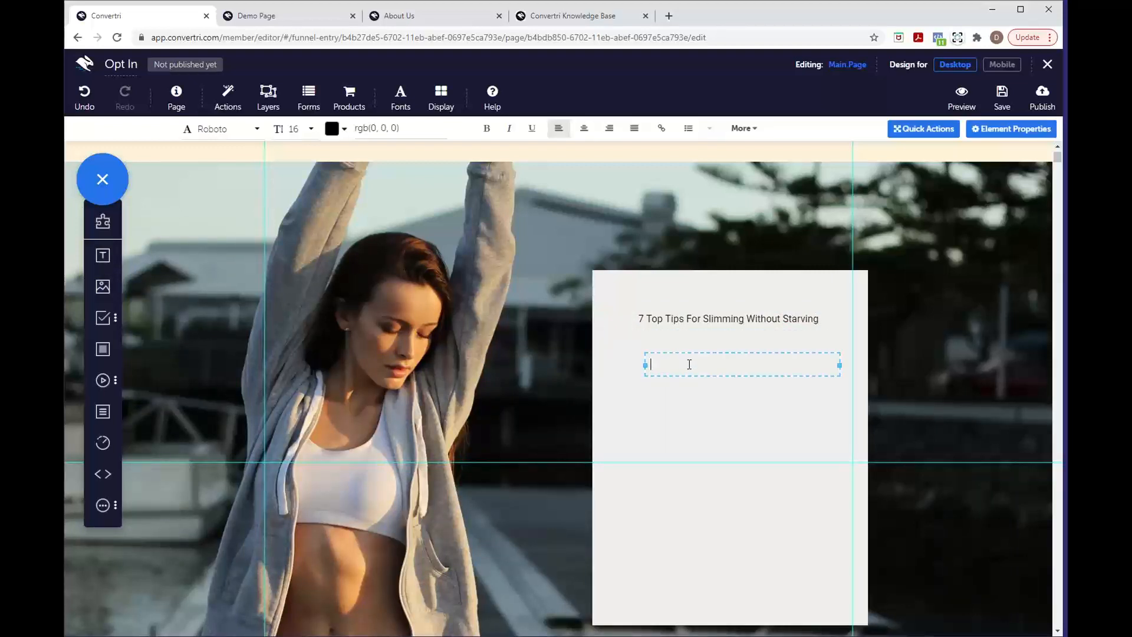
{"action": "type", "text": "it hard to stick to a diet"}
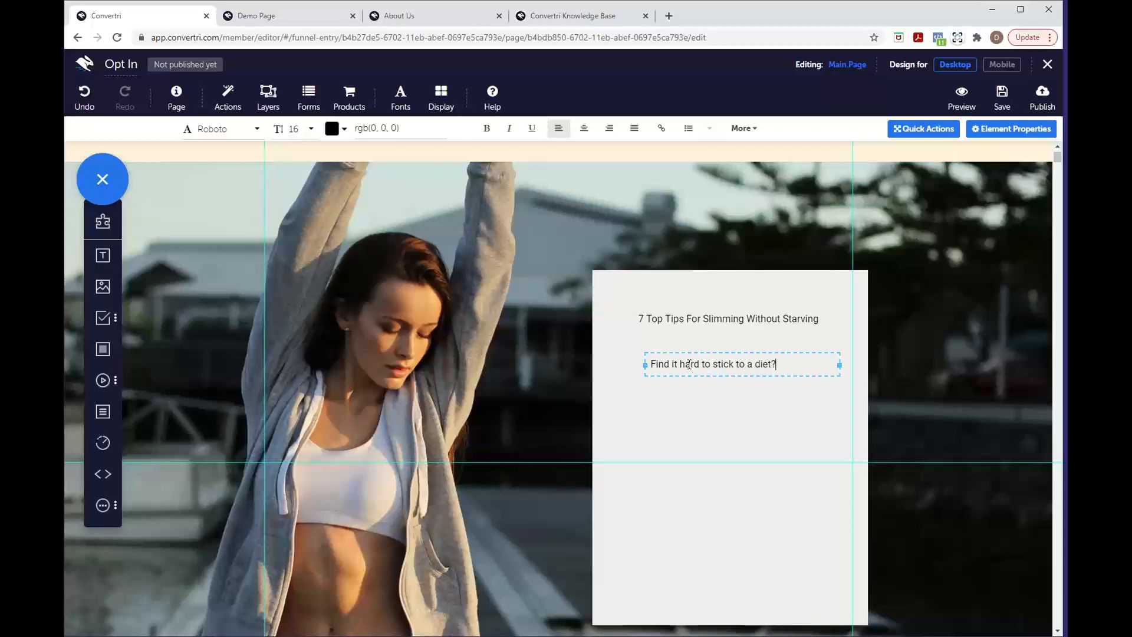
{"action": "type", "text": "?"}
{"action": "key", "text": "Return"}
{"action": "type", "text": "Don't worry - so do we"}
{"action": "key", "text": "BackSpace"}
{"action": "key", "text": "BackSpace"}
{"action": "key", "text": "BackSpace"}
{"action": "key", "text": "BackSpace"}
{"action": "type", "text": "o we!"}
{"action": "key", "text": "Return"}
Append "These 7 top tips will help you lose weight by making simple lifestyle changes - so you look and feel great, without needing to starve yourself."
{"action": "type", "text": "These 7 "}
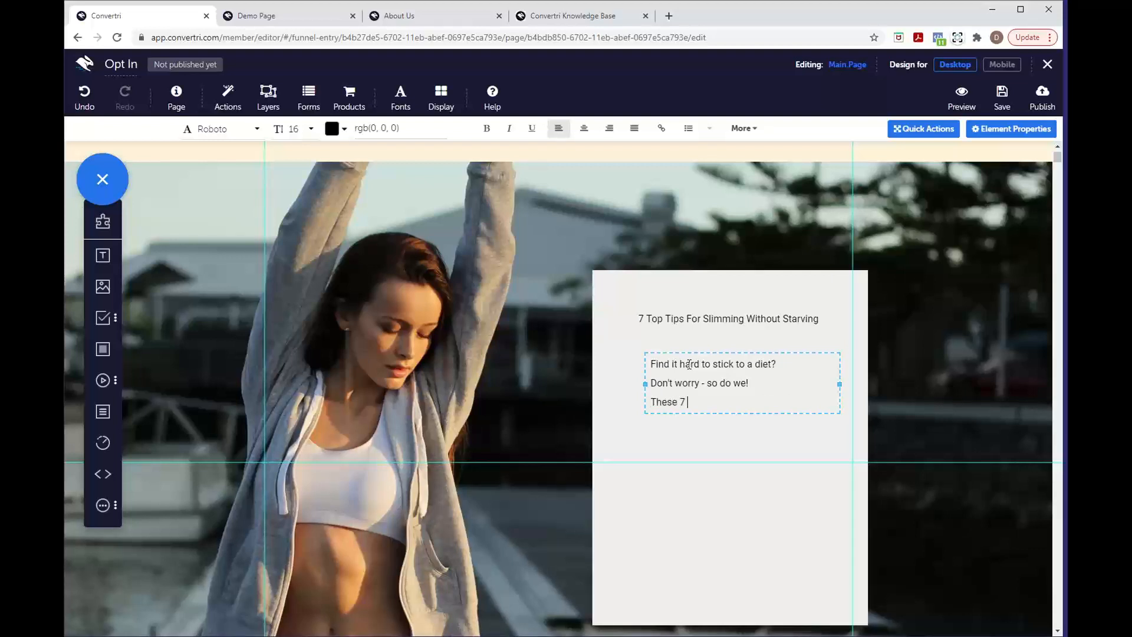
{"action": "type", "text": "top tips will help you lose weight "}
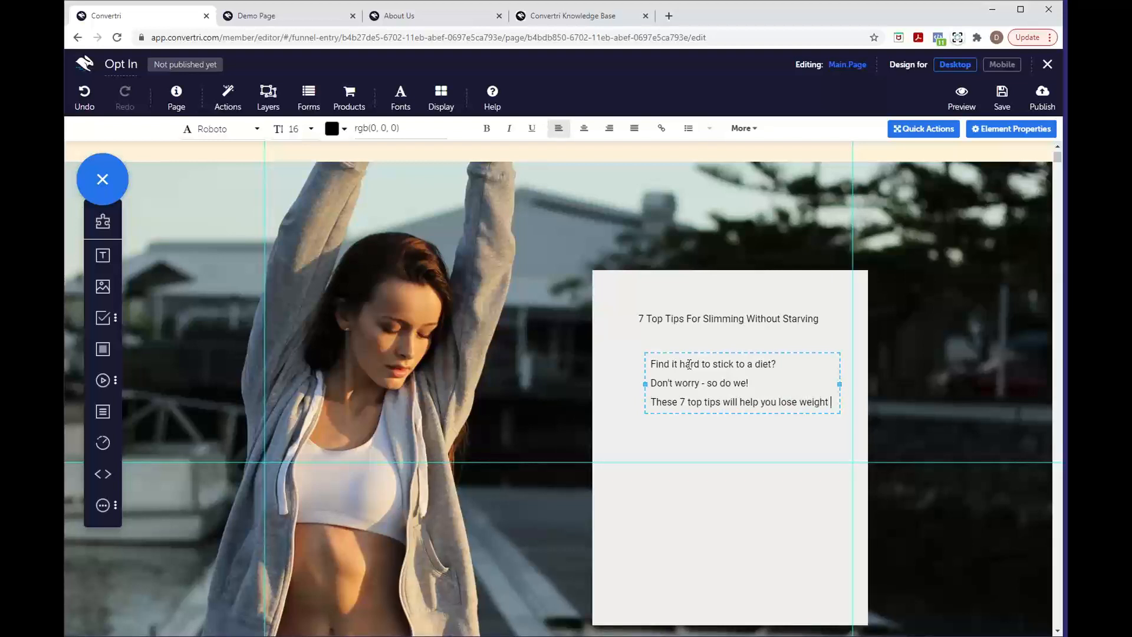
{"action": "type", "text": "by making simple lifesty"}
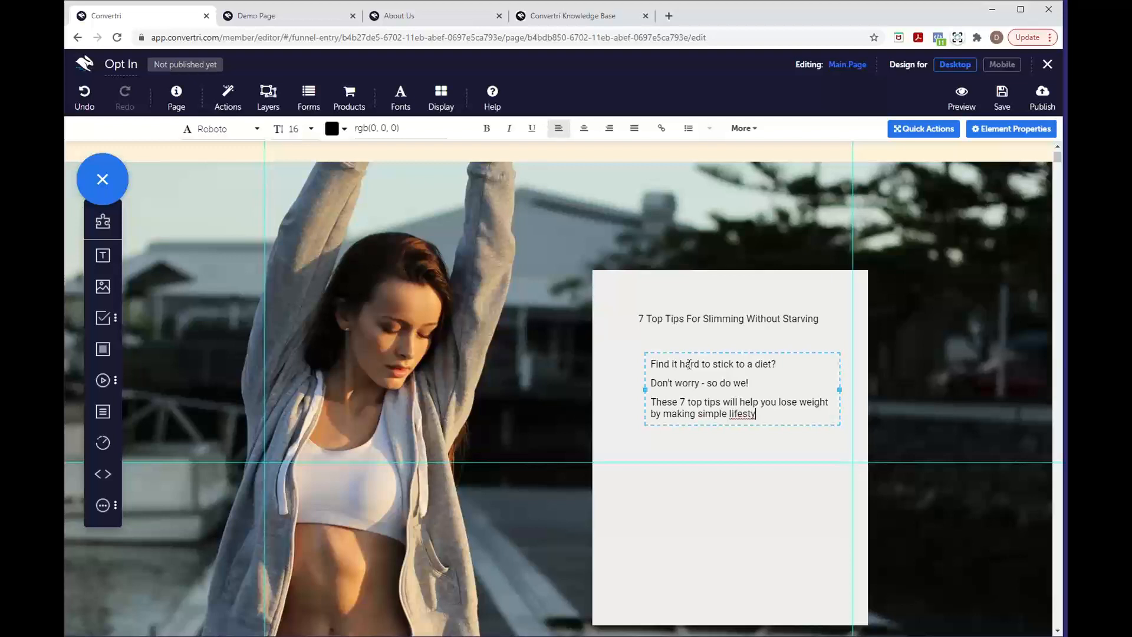
{"action": "type", "text": "le changes - so you look and fell"}
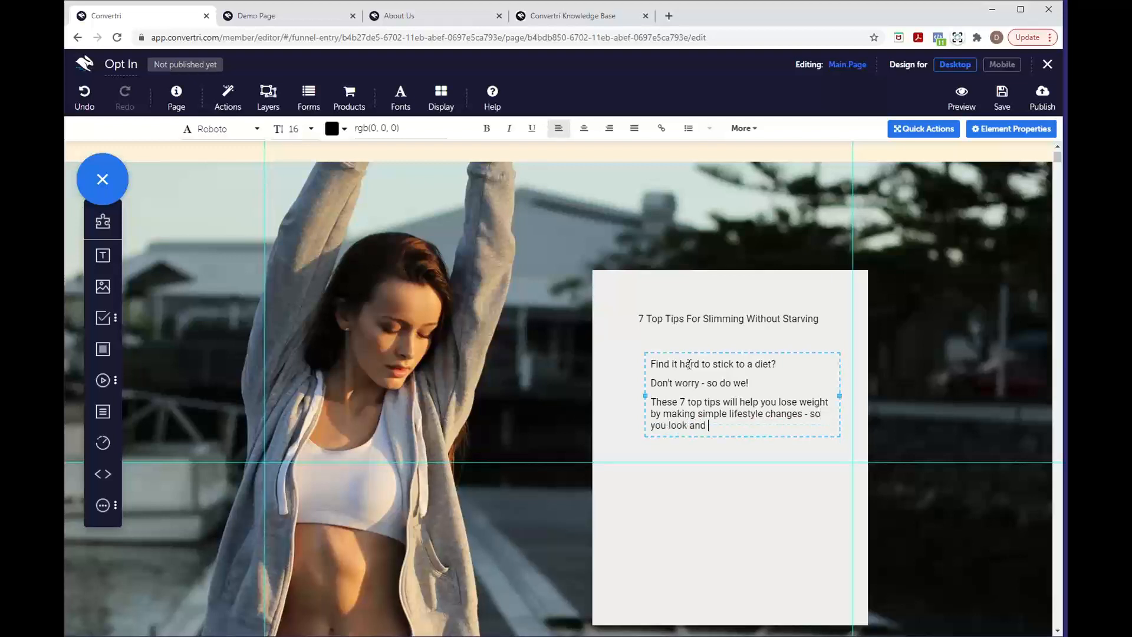
{"action": "key", "text": "BackSpace"}
{"action": "type", "text": "el great, without needing to starve yous"}
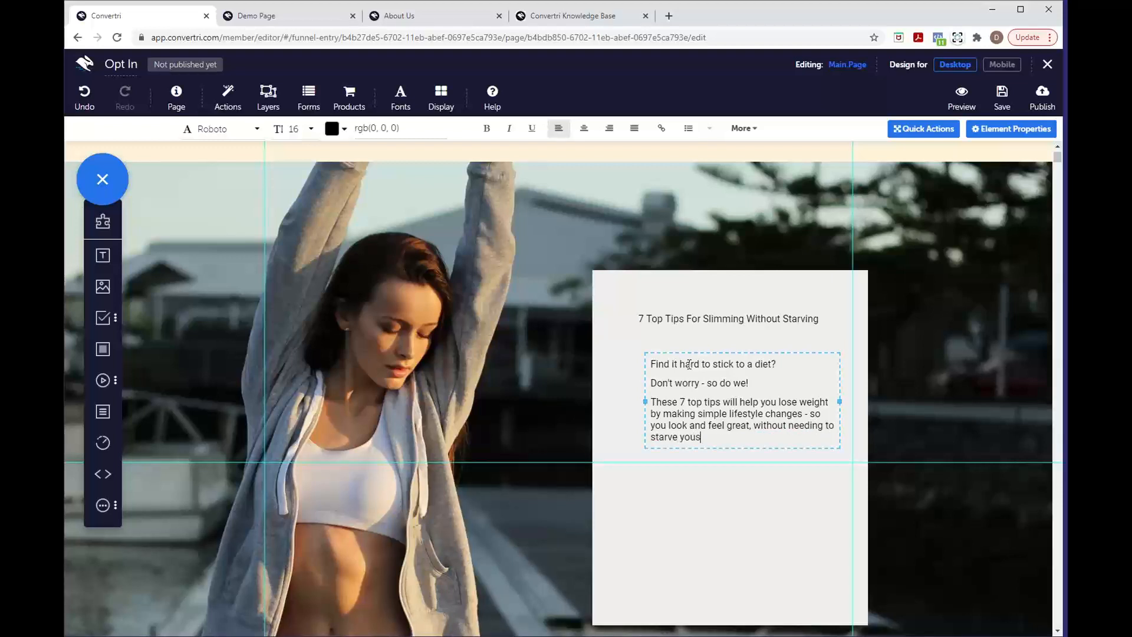
{"action": "key", "text": "BackSpace"}
{"action": "type", "text": "rself."}
Add a text element beneath the body copy in the panel reading "Enter Your Details Below"
{"action": "left_click_drag", "start_coordinate": [110, 267], "coordinate": [699, 490]}
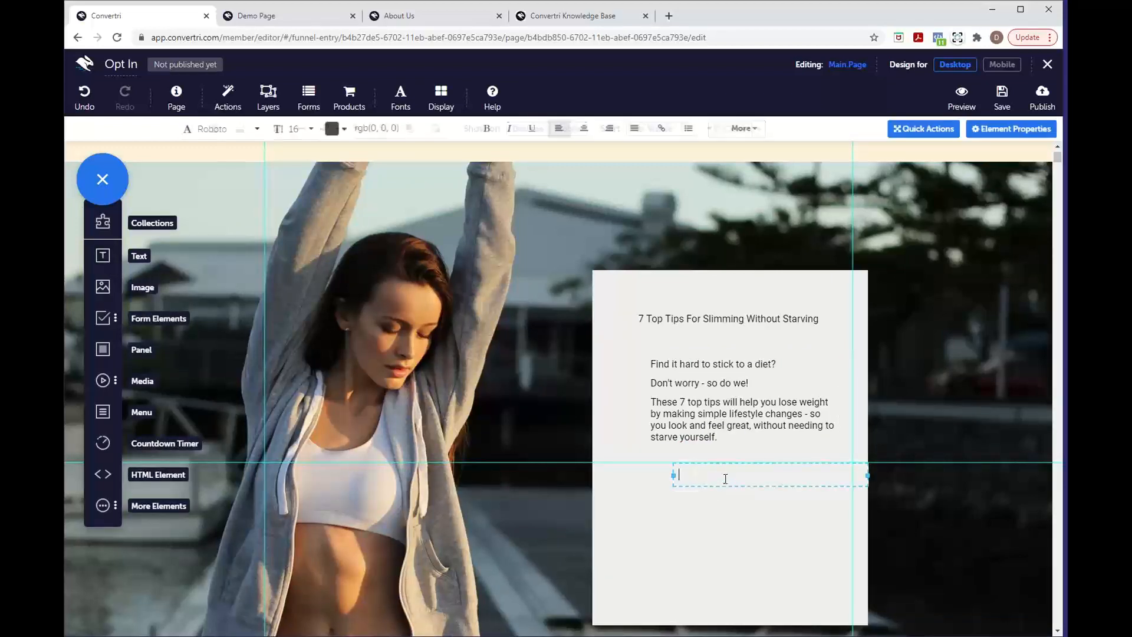
{"action": "type", "text": "Enter "}
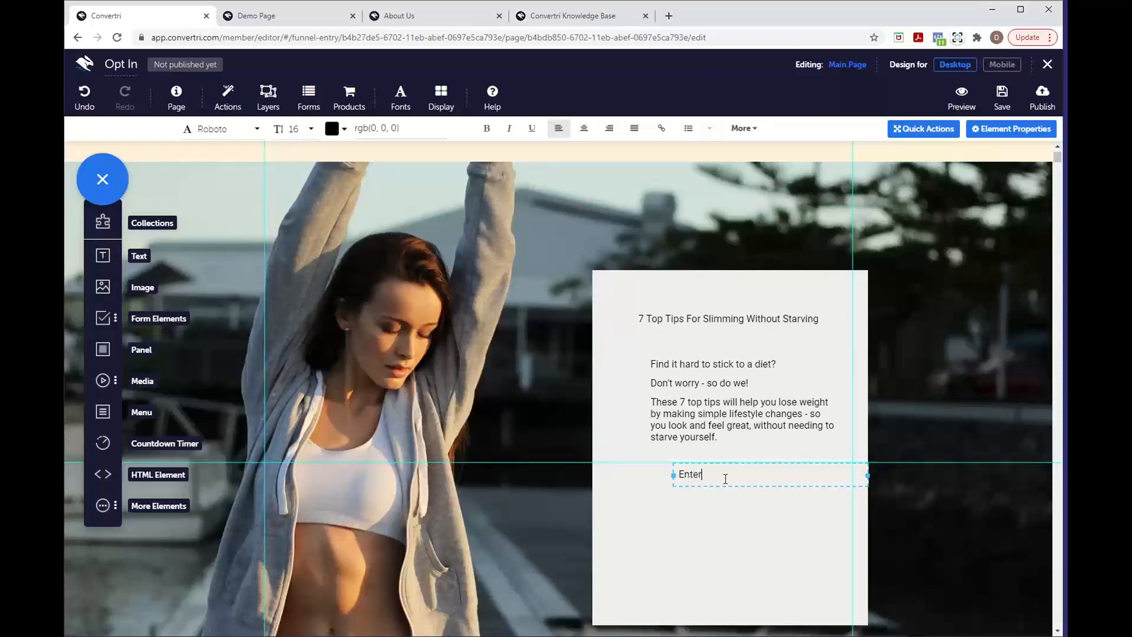
{"action": "type", "text": "Your Details Below"}
Place a nearly panel-wide text element near the panel's bottom edge reading "We're never going to spam you, your details are safe with us."
{"action": "left_click_drag", "start_coordinate": [103, 254], "coordinate": [631, 542]}
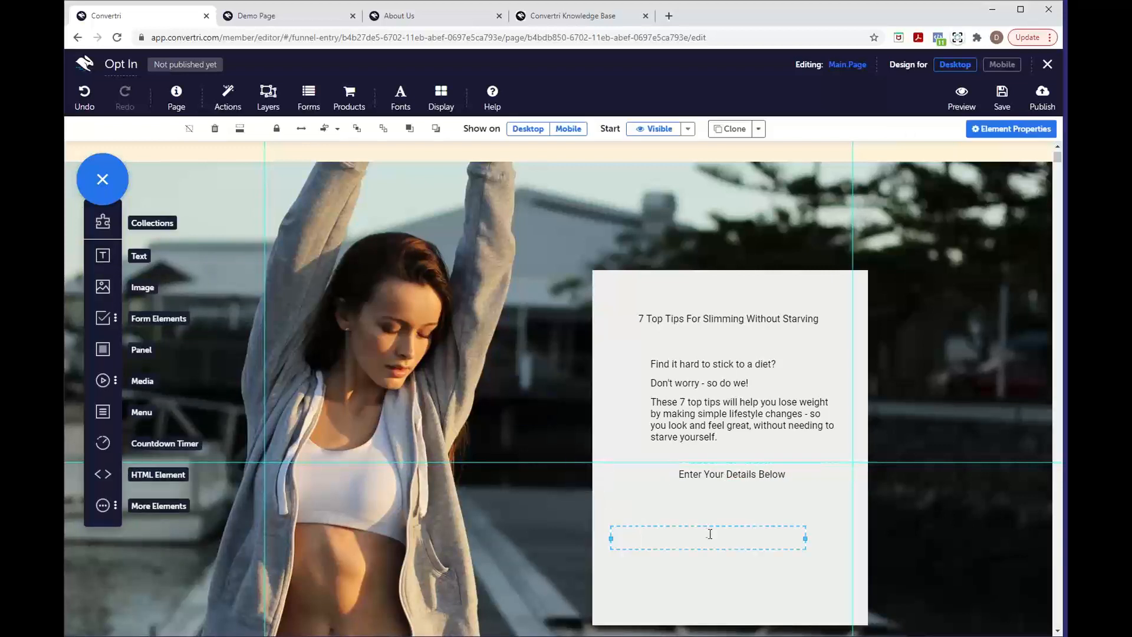
{"action": "left_click", "coordinate": [710, 534]}
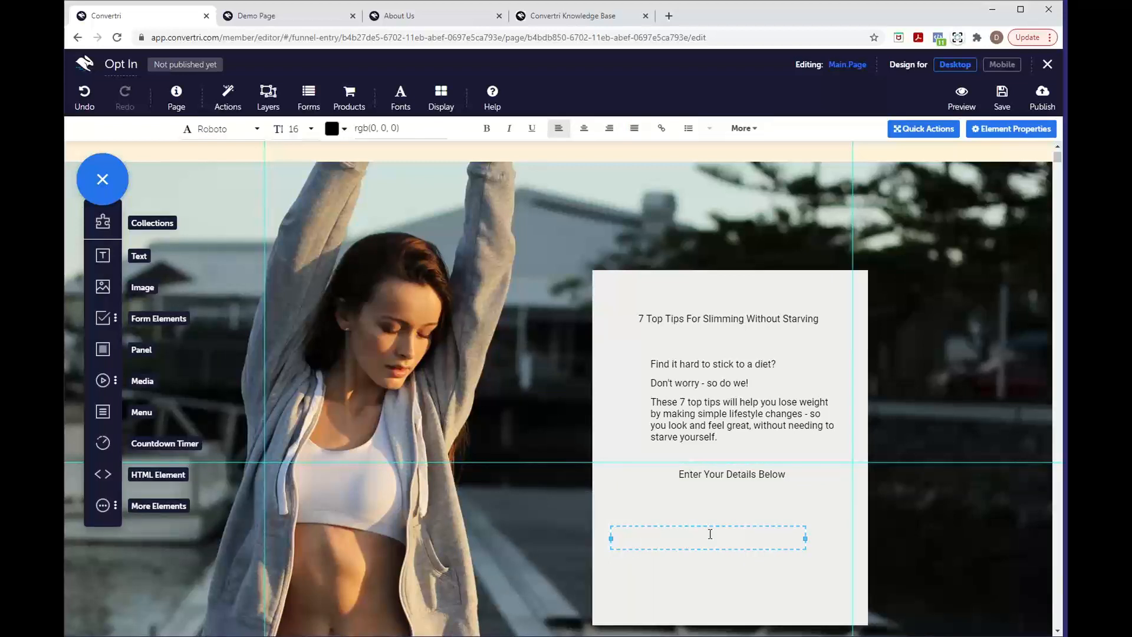
{"action": "type", "text": "We're nver"}
{"action": "key", "text": "BackSpace"}
{"action": "key", "text": "BackSpace"}
{"action": "type", "text": "ever going to spam you, your detai"}
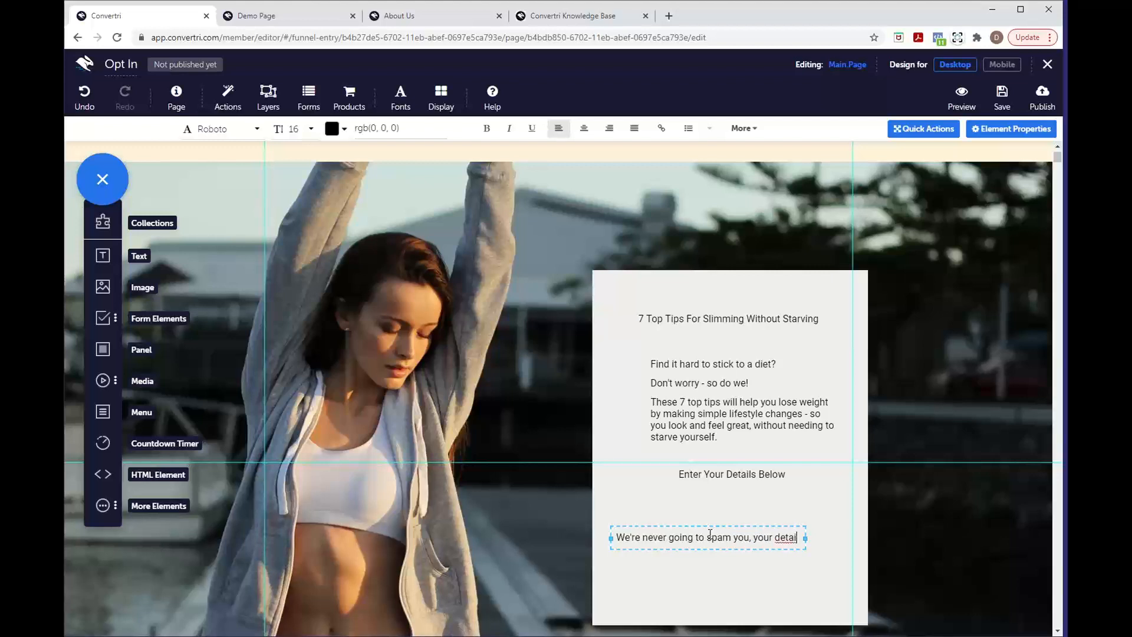
{"action": "type", "text": "ls are safe"}
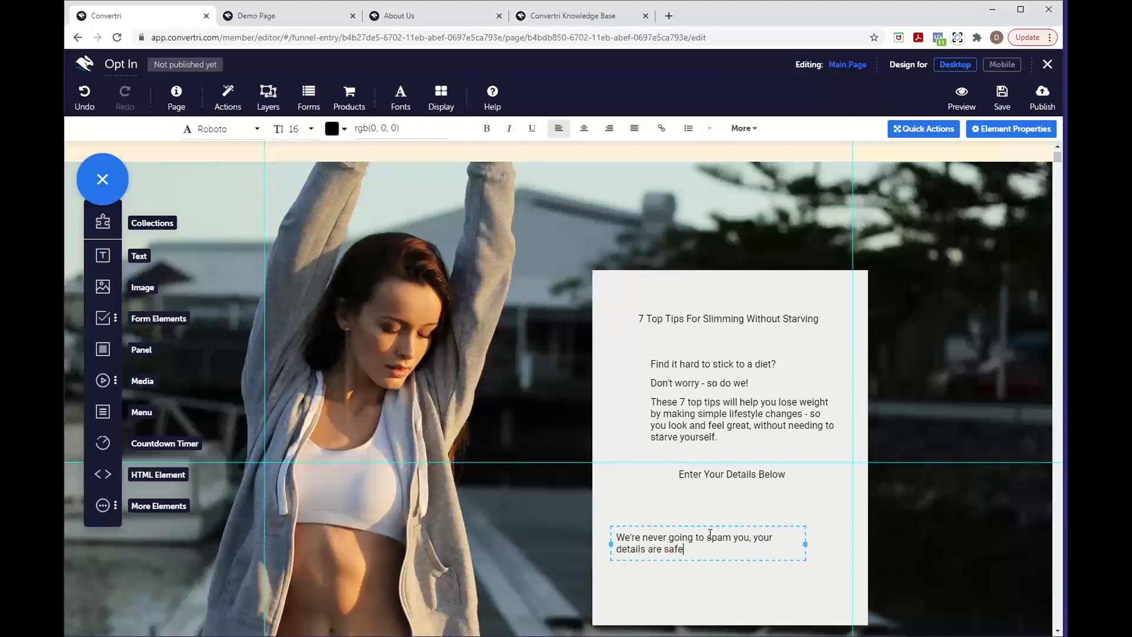
{"action": "type", "text": " with us."}
{"action": "left_click_drag", "start_coordinate": [805, 543], "coordinate": [861, 543]}
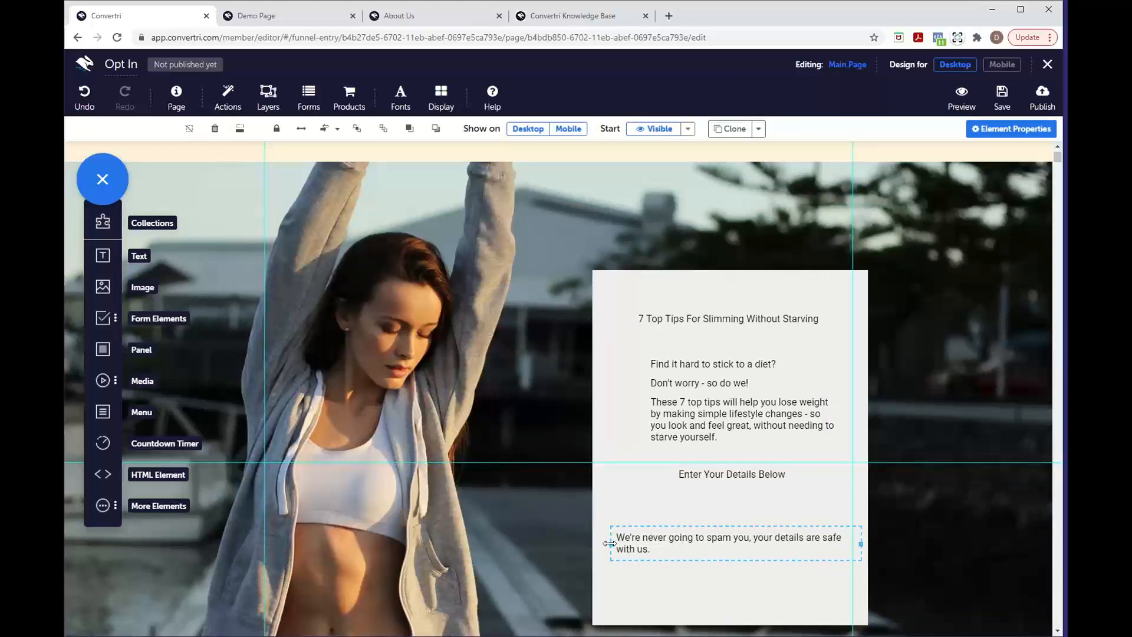
{"action": "left_click_drag", "start_coordinate": [610, 538], "coordinate": [610, 589]}
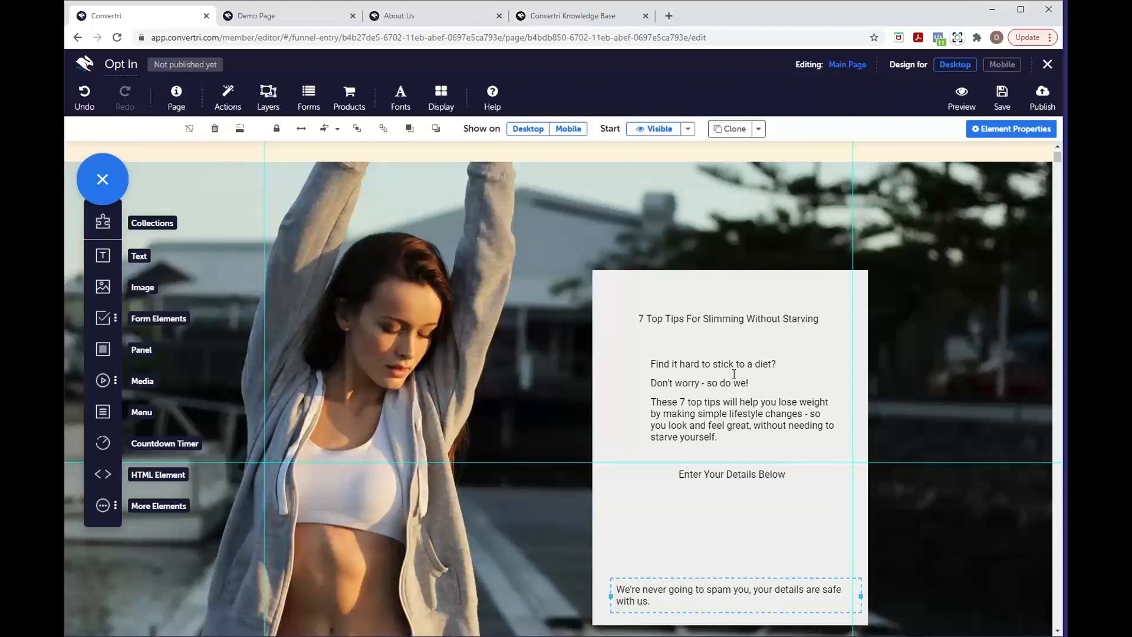
Set the page's default paragraph text style to the Lato font
{"action": "left_click", "coordinate": [177, 100]}
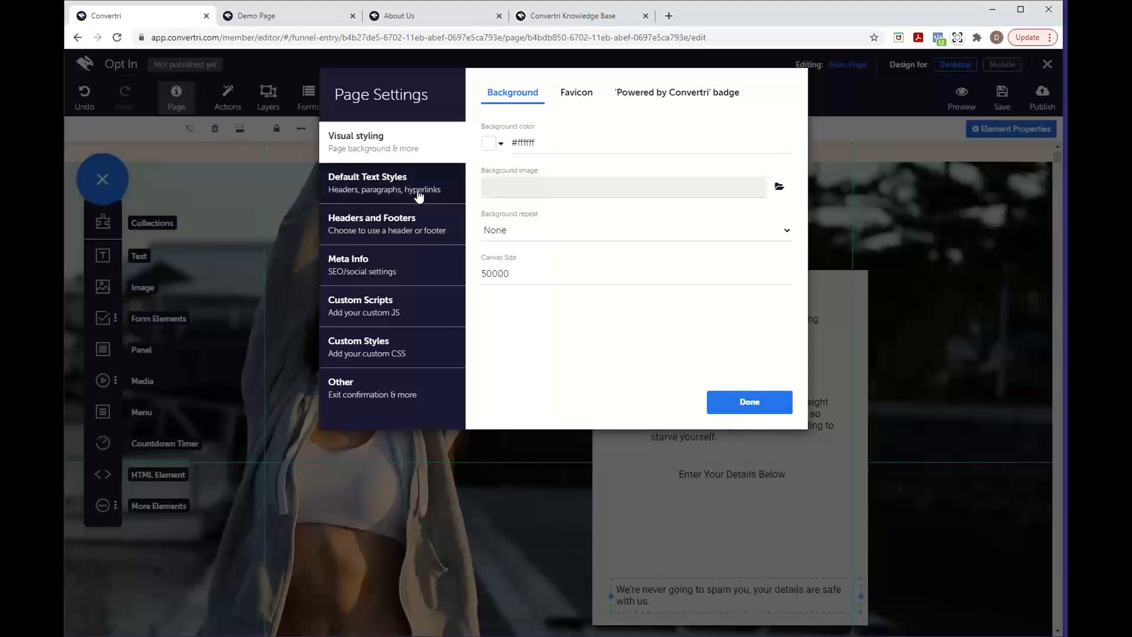
{"action": "left_click", "coordinate": [399, 188]}
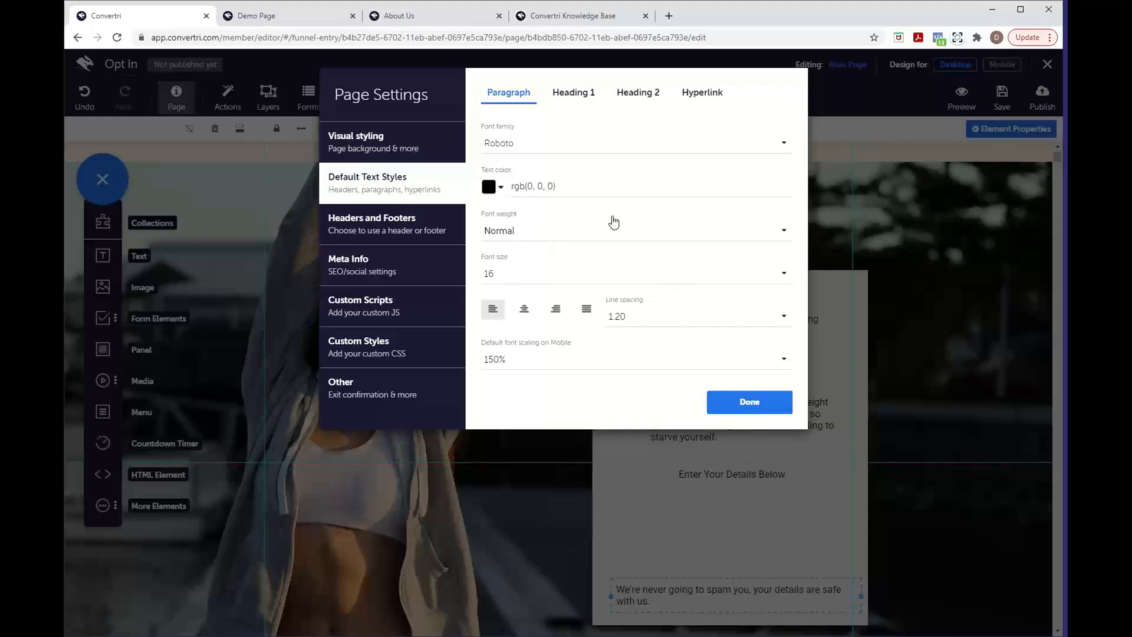
{"action": "left_click", "coordinate": [568, 150]}
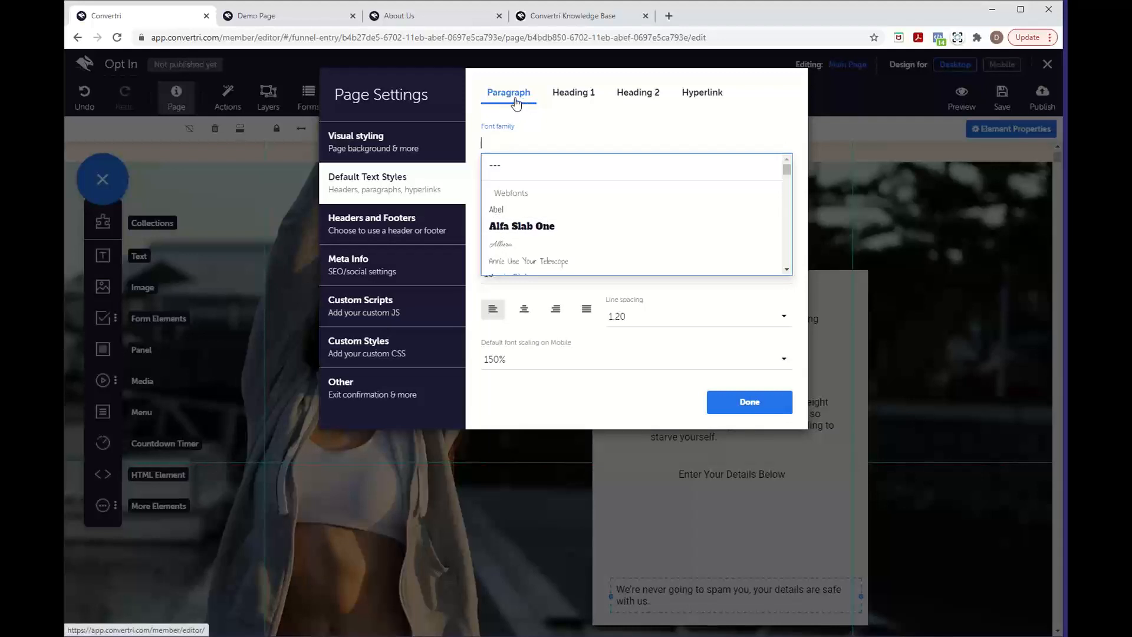
{"action": "scroll", "coordinate": [578, 212], "scroll_direction": "down", "scroll_amount": 3}
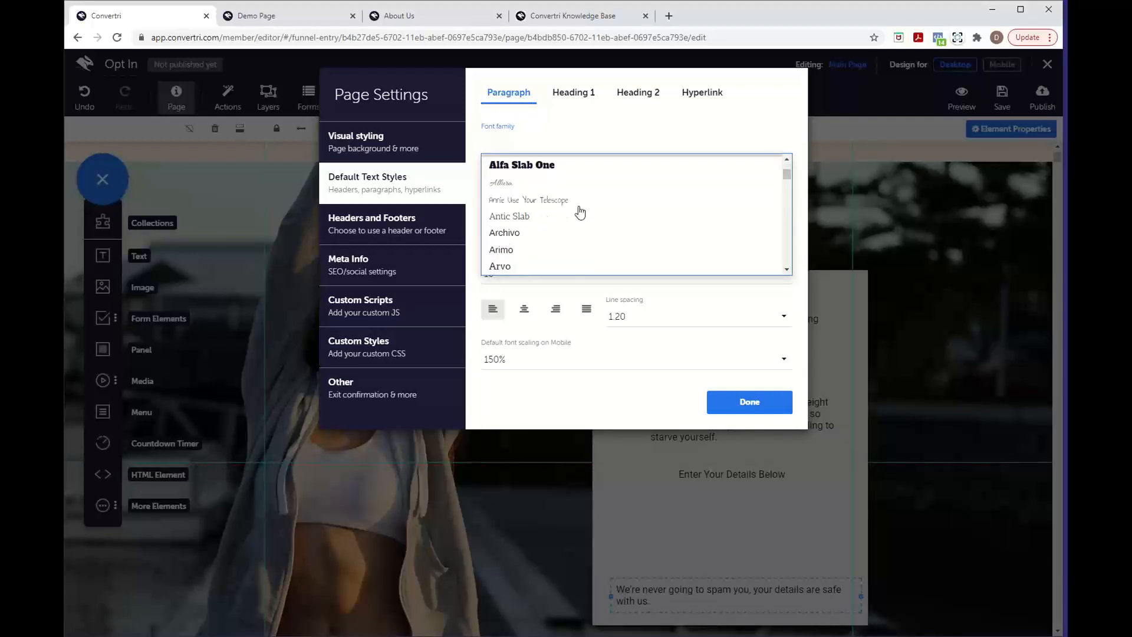
{"action": "scroll", "coordinate": [580, 213], "scroll_direction": "down", "scroll_amount": 10}
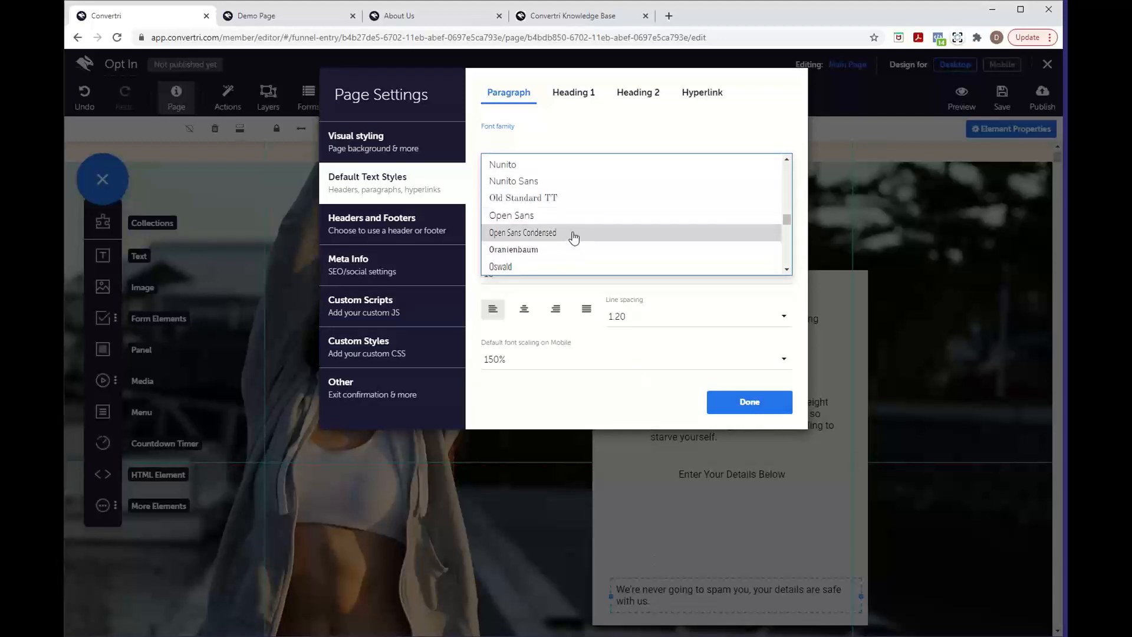
{"action": "scroll", "coordinate": [574, 236], "scroll_direction": "up", "scroll_amount": 6}
{"action": "scroll", "coordinate": [573, 235], "scroll_direction": "down", "scroll_amount": 2}
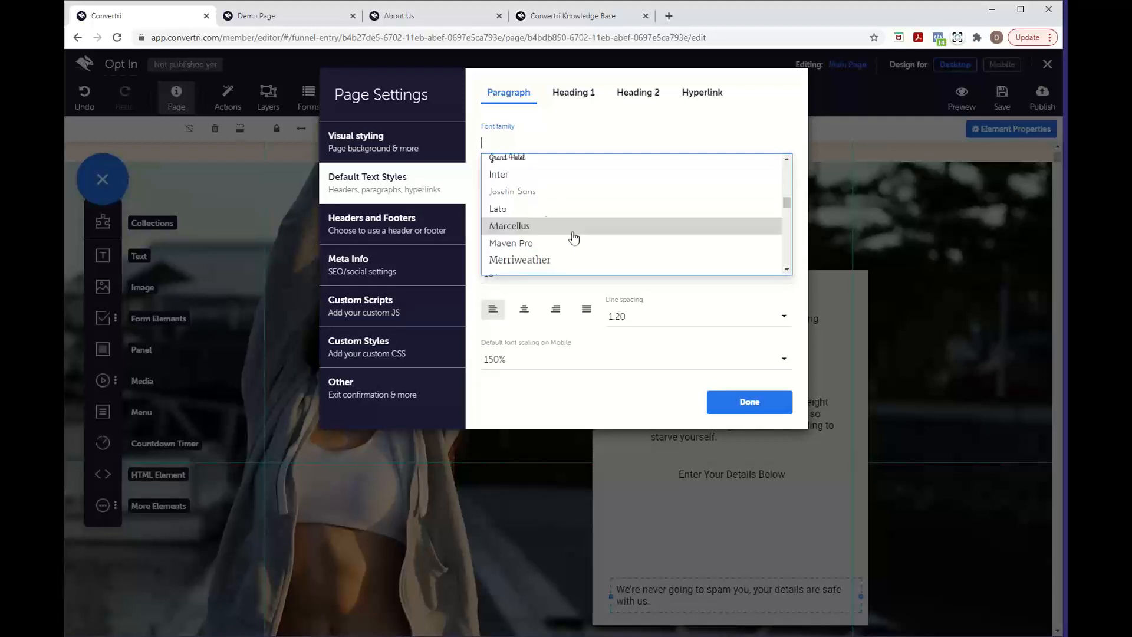
{"action": "left_click", "coordinate": [548, 210]}
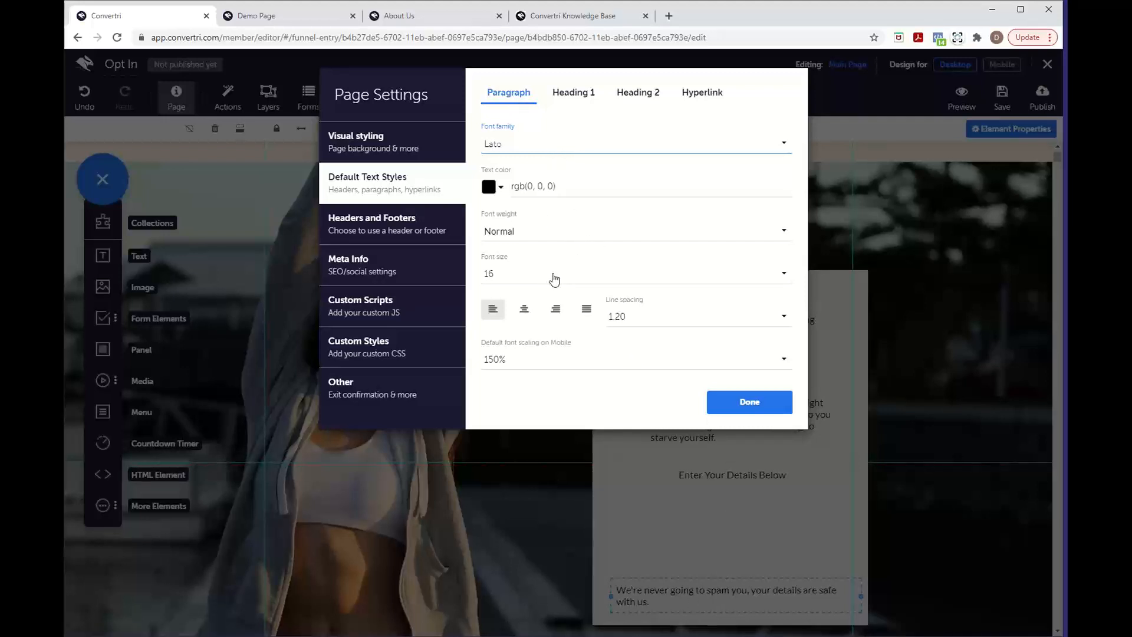
Set the default paragraph line spacing to 1.50 and close the page settings
{"action": "left_click", "coordinate": [660, 324]}
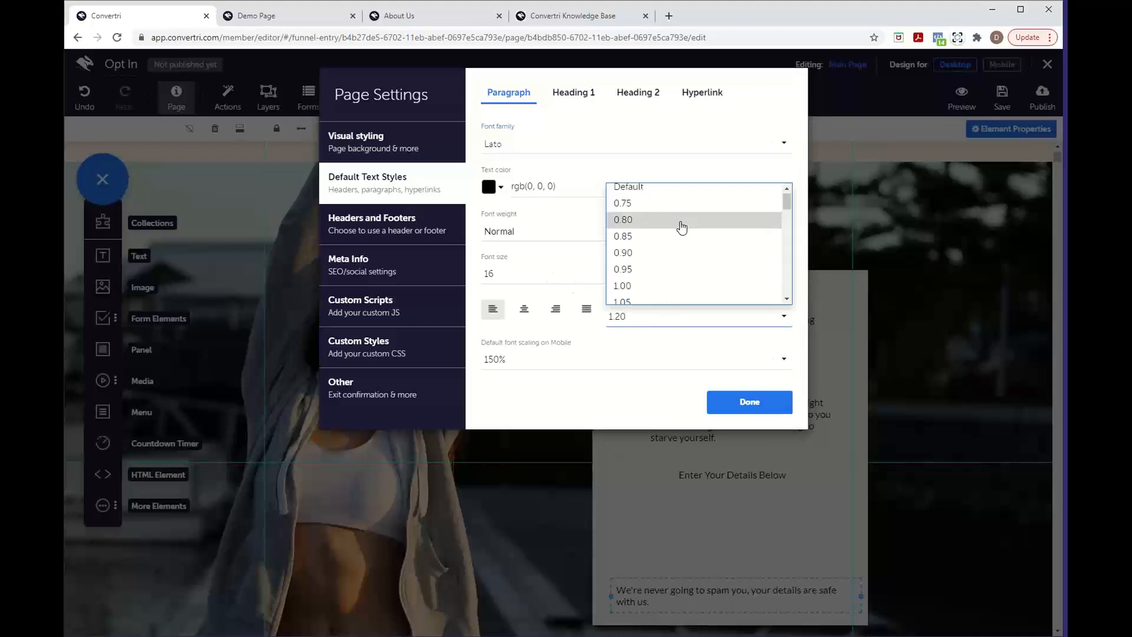
{"action": "scroll", "coordinate": [682, 228], "scroll_direction": "down", "scroll_amount": 3}
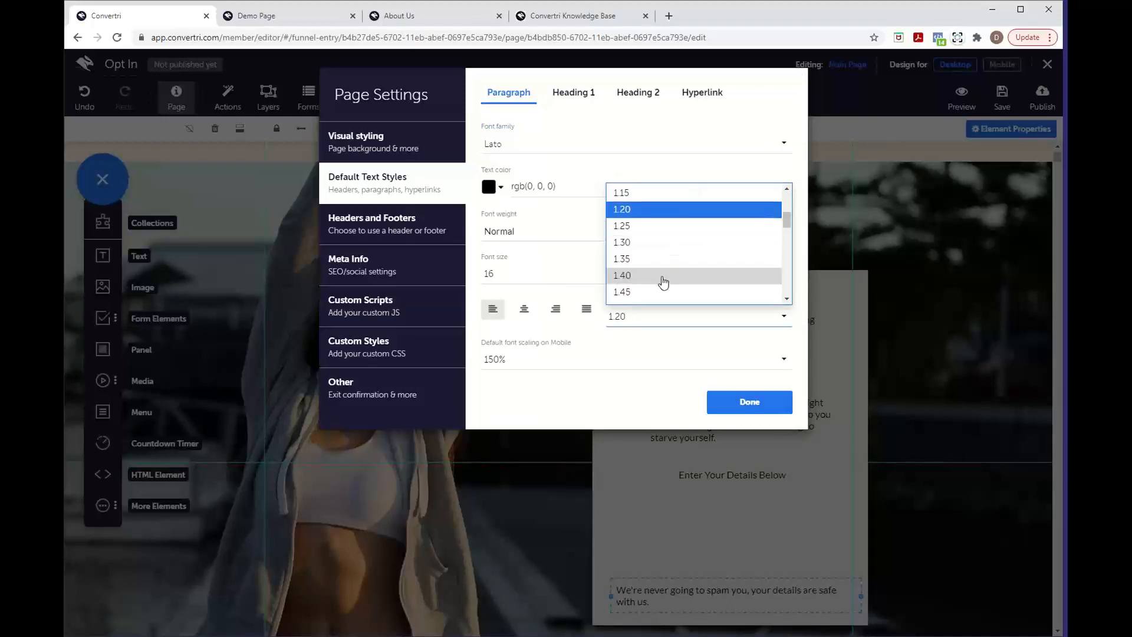
{"action": "scroll", "coordinate": [664, 282], "scroll_direction": "down", "scroll_amount": 2}
{"action": "left_click", "coordinate": [649, 286]}
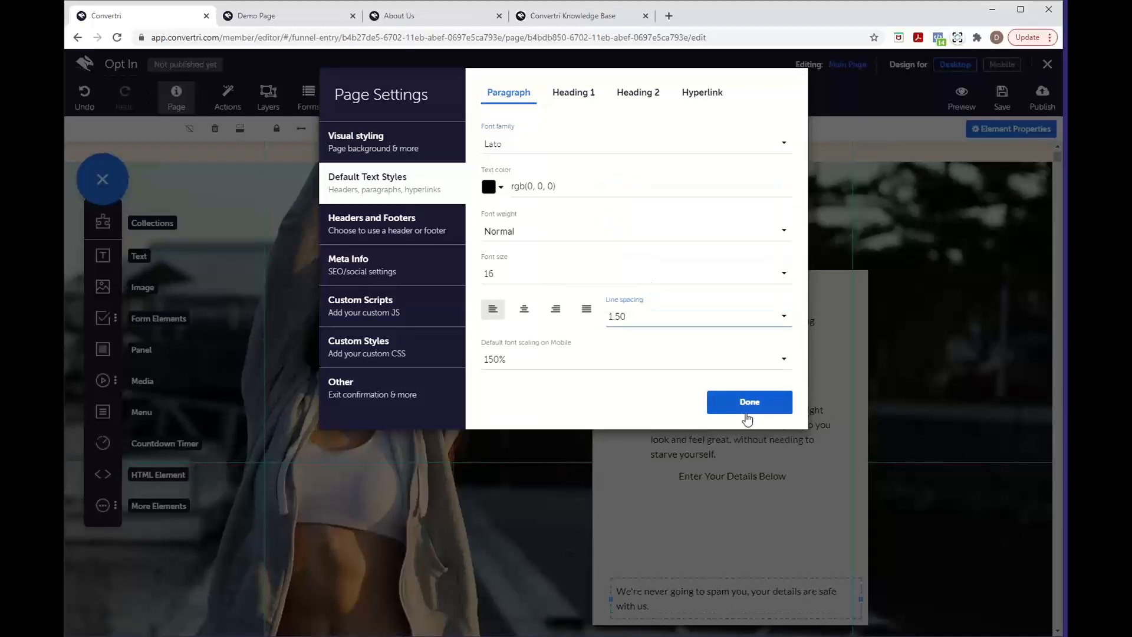
{"action": "left_click", "coordinate": [749, 412]}
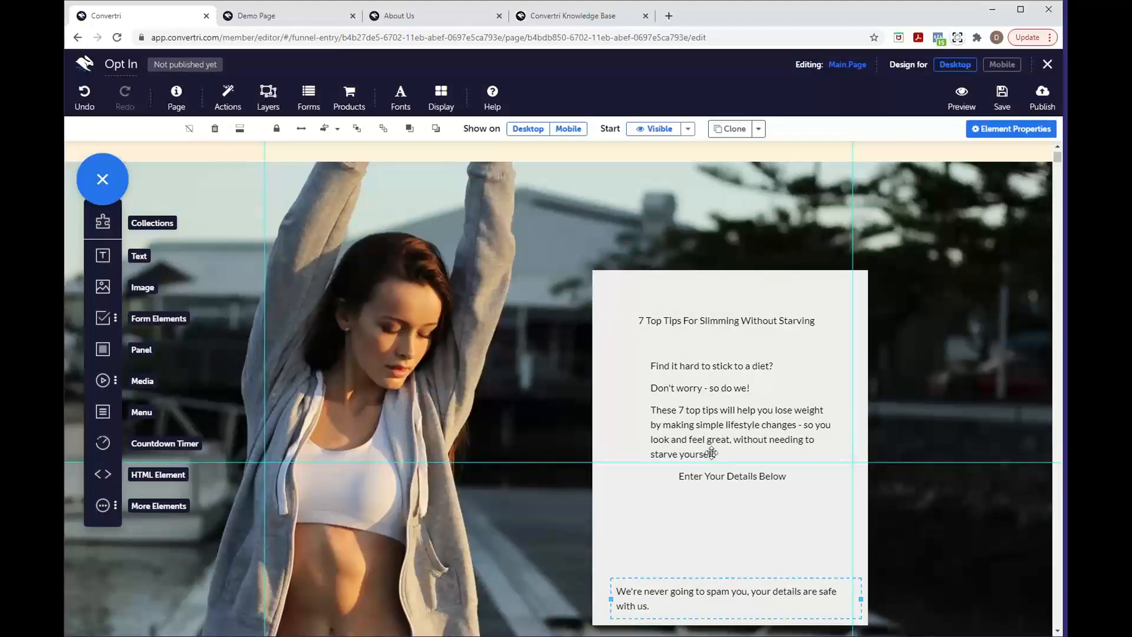
Check the paragraph, Heading 1 and Heading 2 style options available for the panel's headline text
{"action": "double_click", "coordinate": [717, 322]}
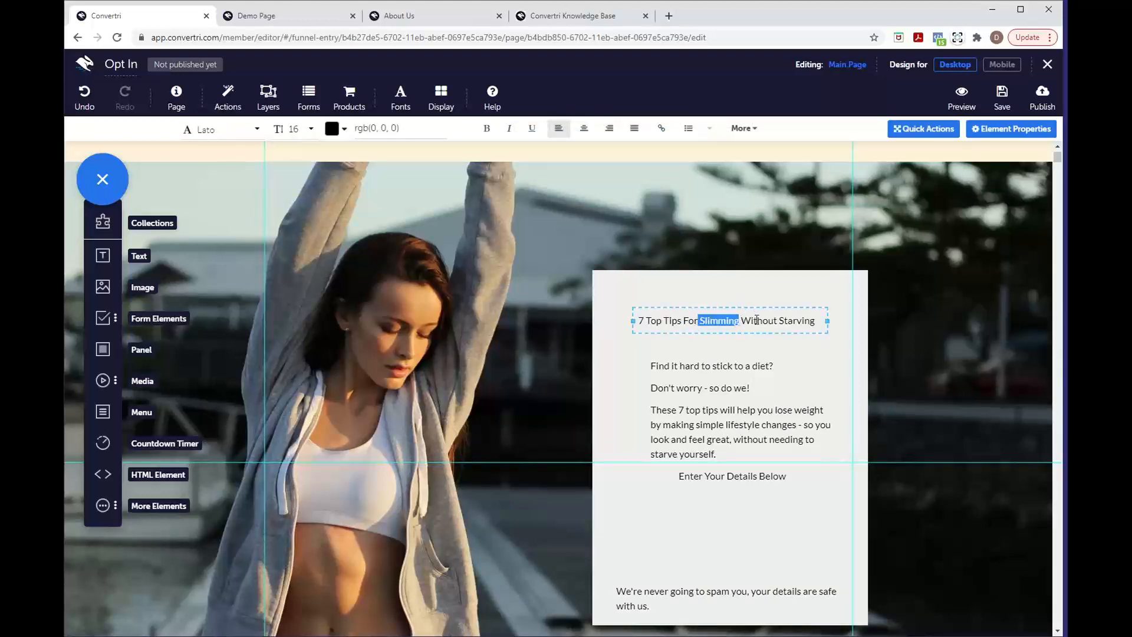
{"action": "left_click", "coordinate": [743, 128]}
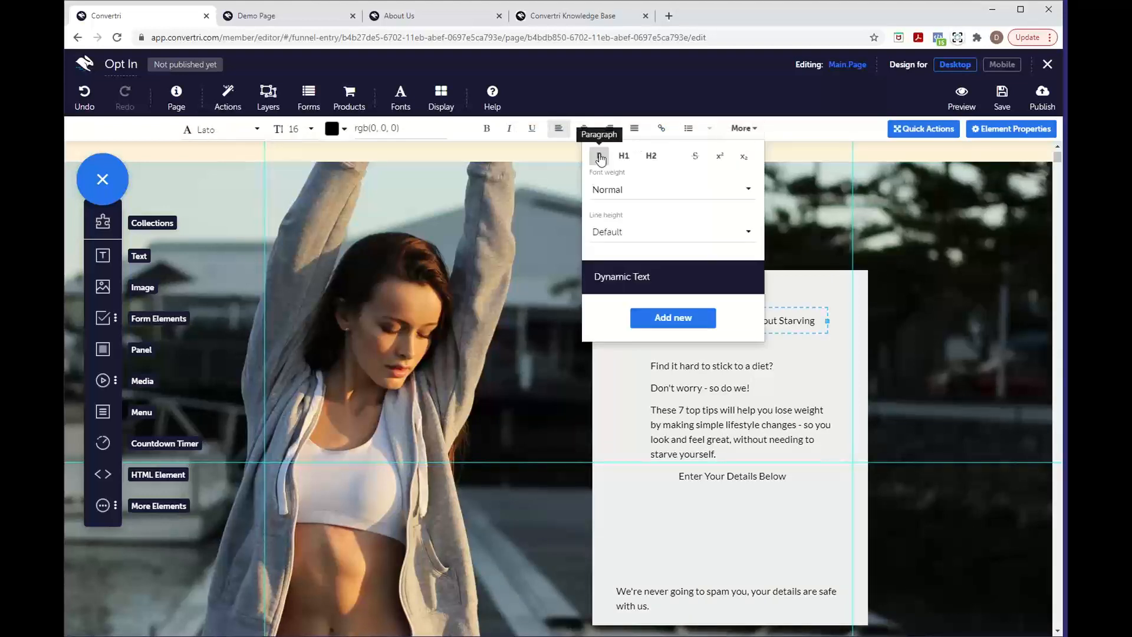
{"action": "left_click", "coordinate": [744, 128]}
{"action": "left_click", "coordinate": [758, 322]}
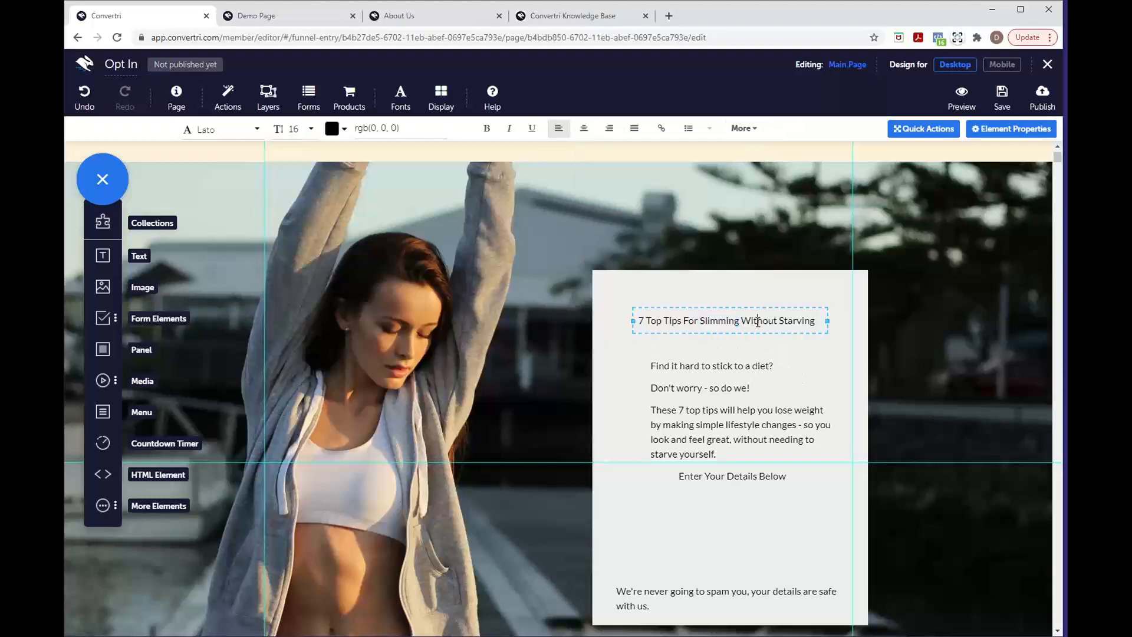
{"action": "left_click", "coordinate": [745, 328]}
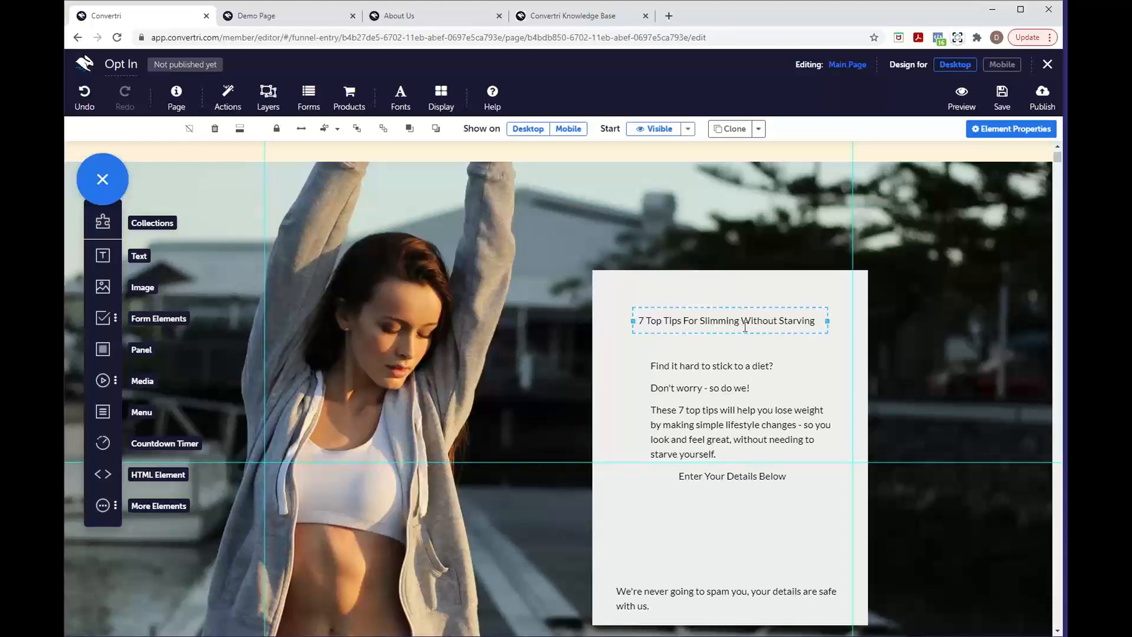
{"action": "left_click_drag", "start_coordinate": [737, 324], "coordinate": [704, 324]}
{"action": "left_click", "coordinate": [744, 127]}
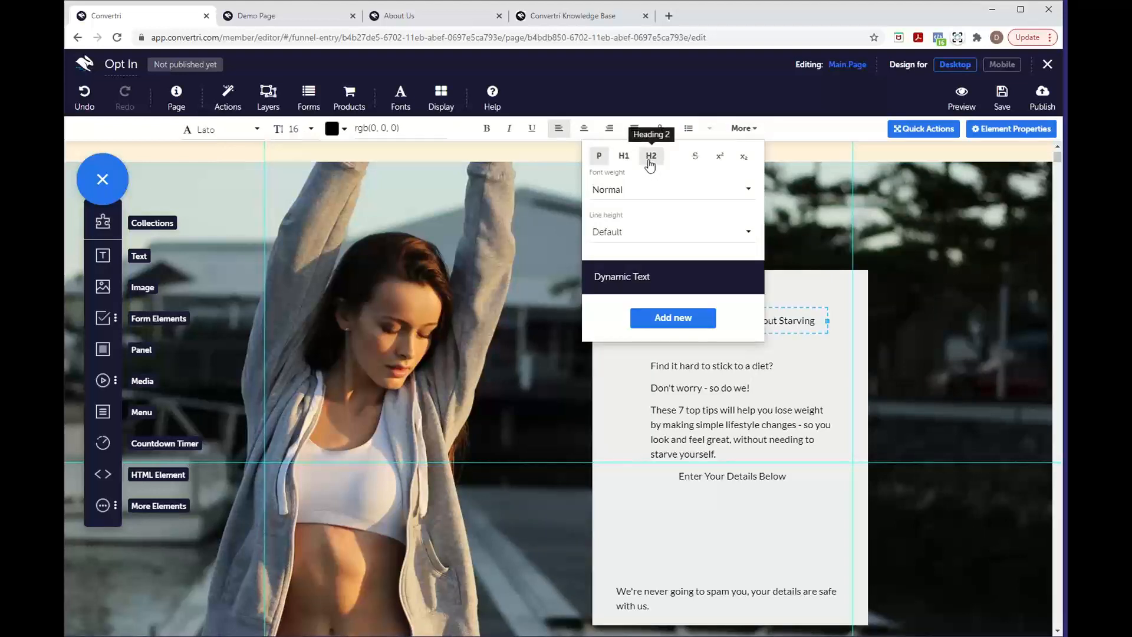
{"action": "left_click", "coordinate": [741, 127]}
{"action": "left_click", "coordinate": [705, 346]}
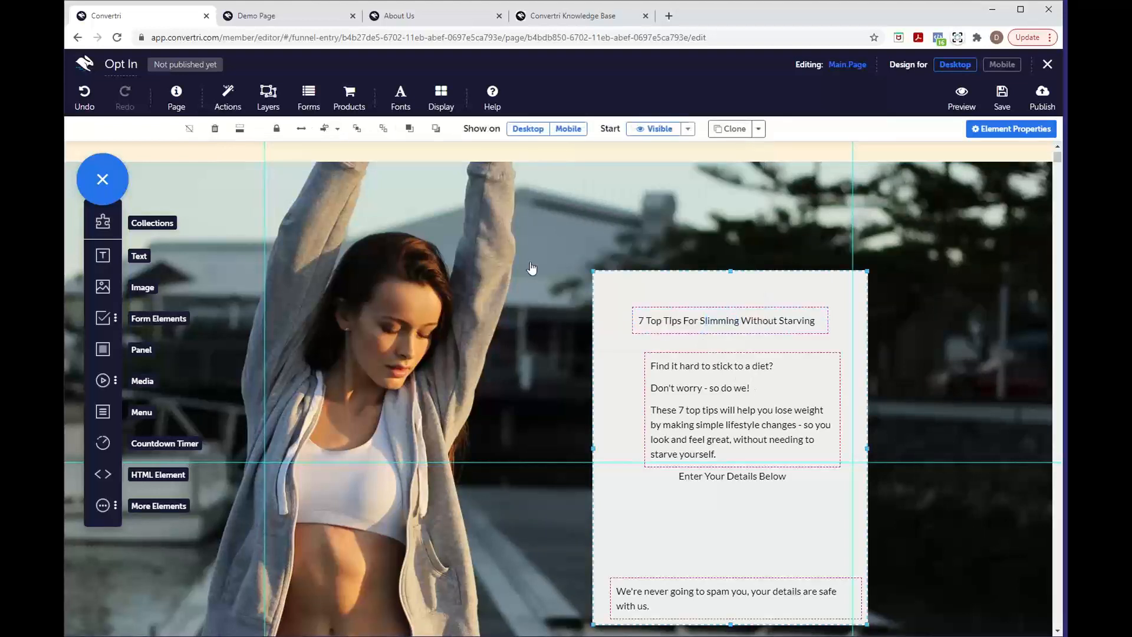
Set the page's default Heading 1 text style to the Noto Sans font
{"action": "left_click", "coordinate": [182, 100]}
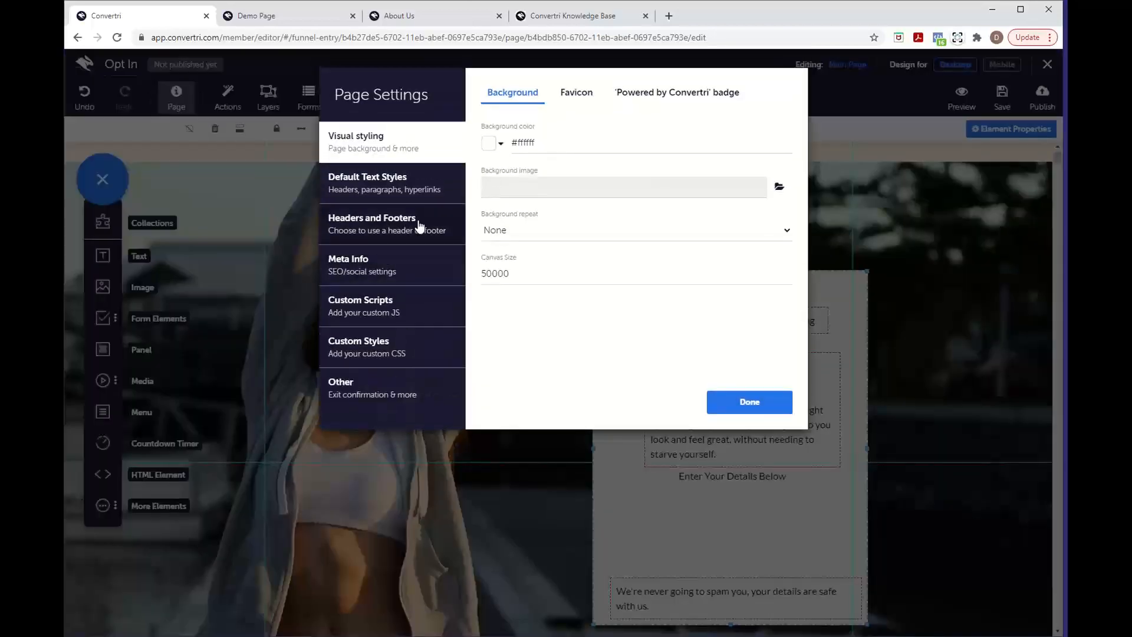
{"action": "left_click", "coordinate": [423, 190]}
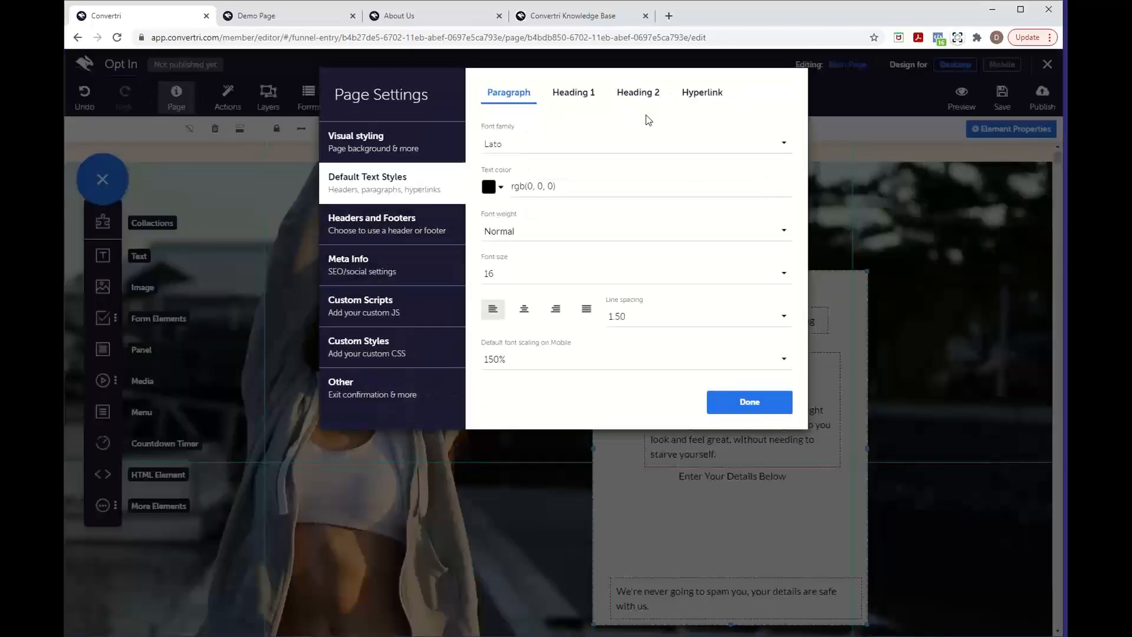
{"action": "left_click", "coordinate": [572, 101]}
{"action": "left_click", "coordinate": [556, 146]}
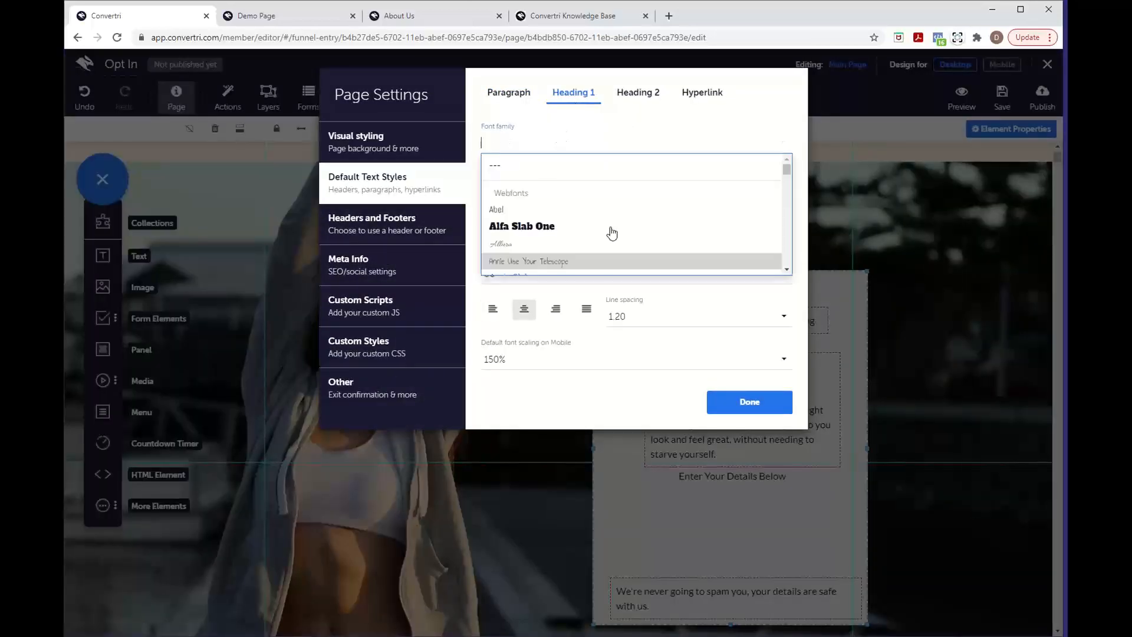
{"action": "scroll", "coordinate": [616, 259], "scroll_direction": "down", "scroll_amount": 1}
{"action": "scroll", "coordinate": [618, 260], "scroll_direction": "down", "scroll_amount": 10}
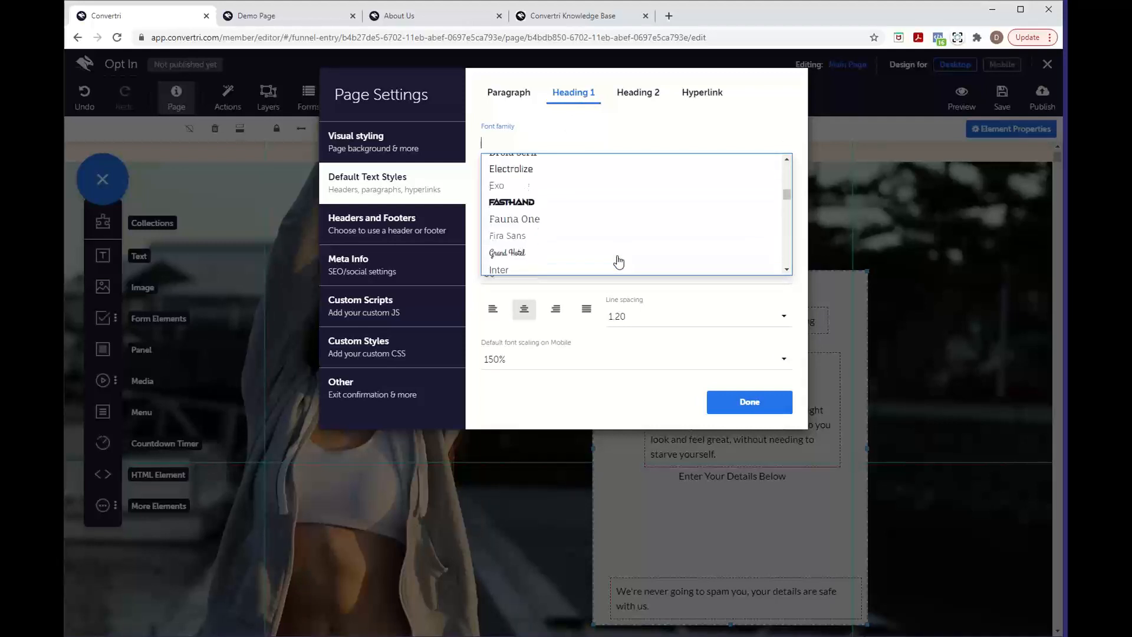
{"action": "scroll", "coordinate": [616, 260], "scroll_direction": "down", "scroll_amount": 3}
{"action": "scroll", "coordinate": [614, 258], "scroll_direction": "up", "scroll_amount": 2}
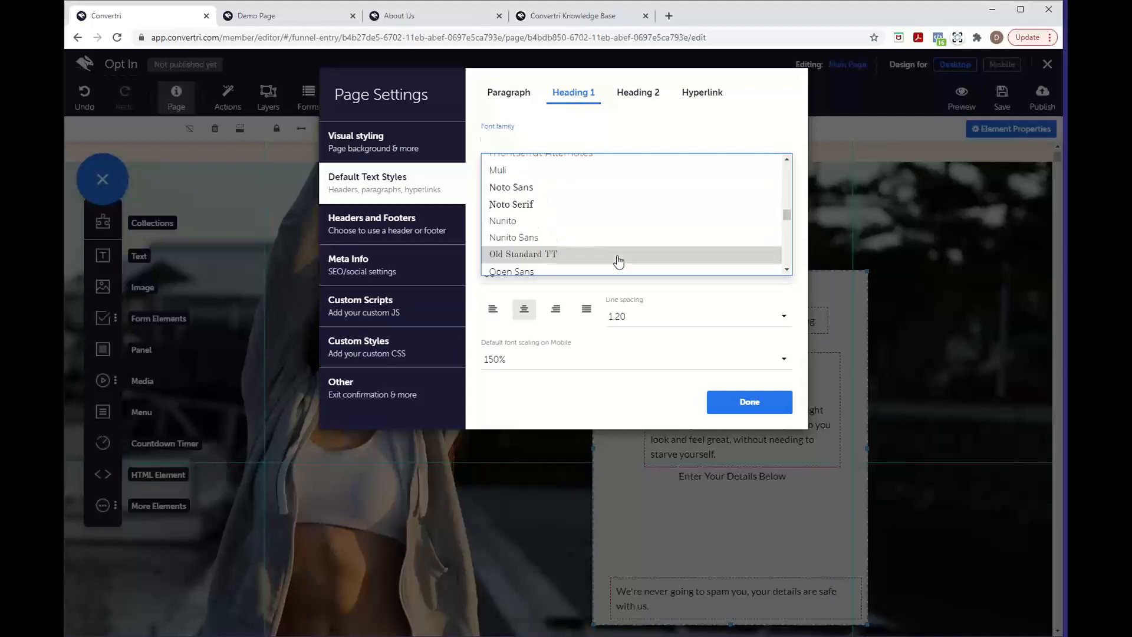
{"action": "left_click", "coordinate": [570, 194]}
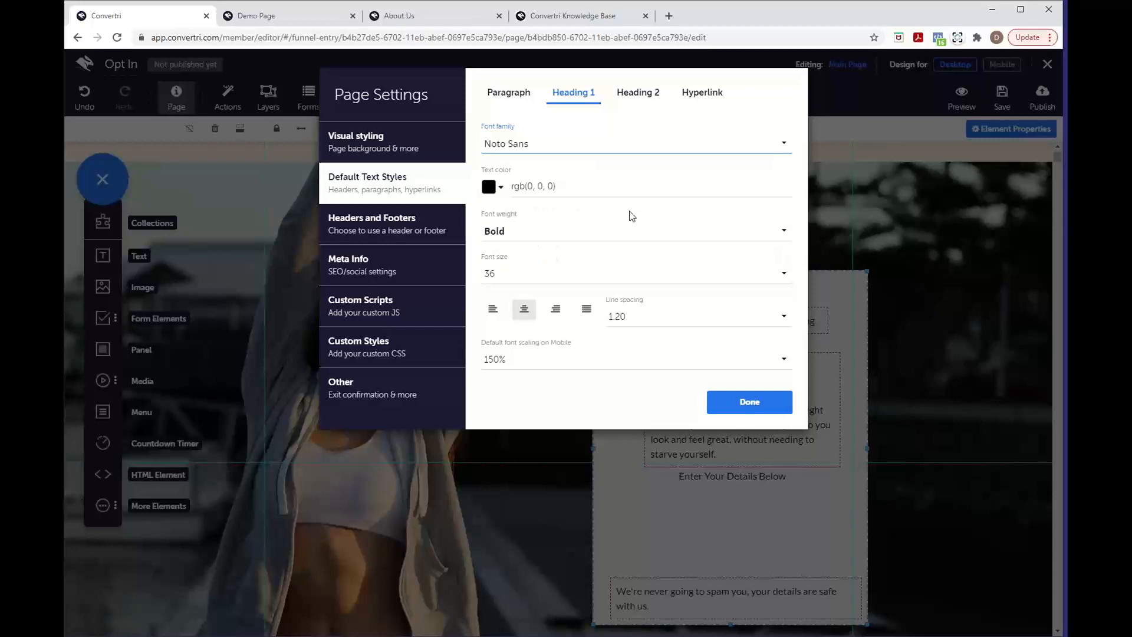
Set the default Heading 1 font size to 26 and close the page settings
{"action": "left_click", "coordinate": [534, 276]}
{"action": "scroll", "coordinate": [555, 247], "scroll_direction": "down", "scroll_amount": 3}
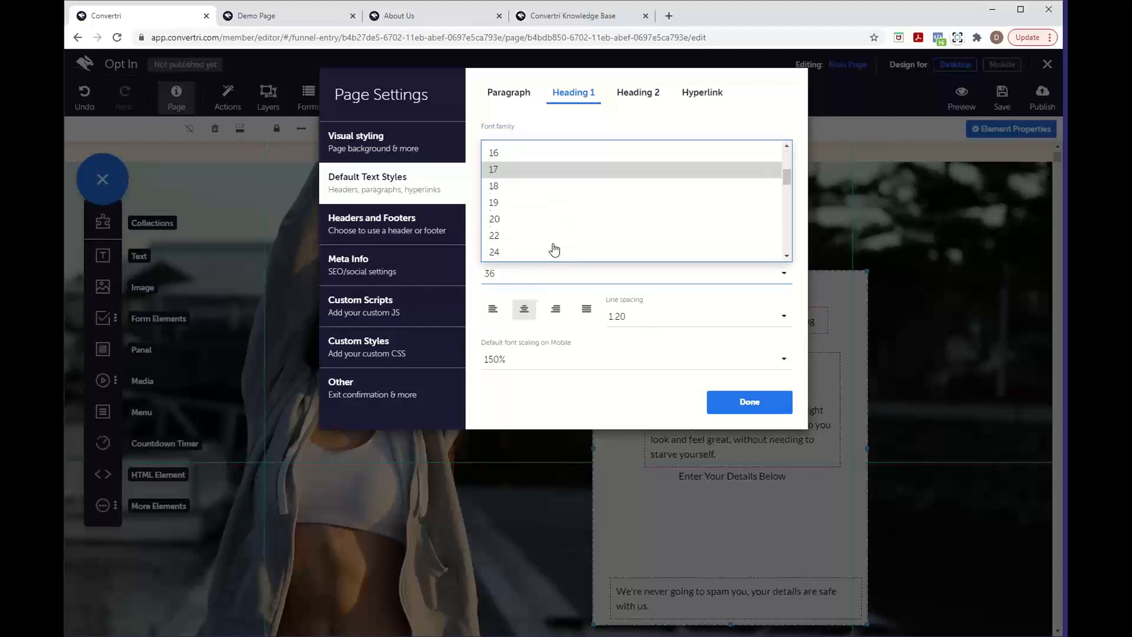
{"action": "scroll", "coordinate": [553, 248], "scroll_direction": "down", "scroll_amount": 2}
{"action": "scroll", "coordinate": [539, 236], "scroll_direction": "down", "scroll_amount": 1}
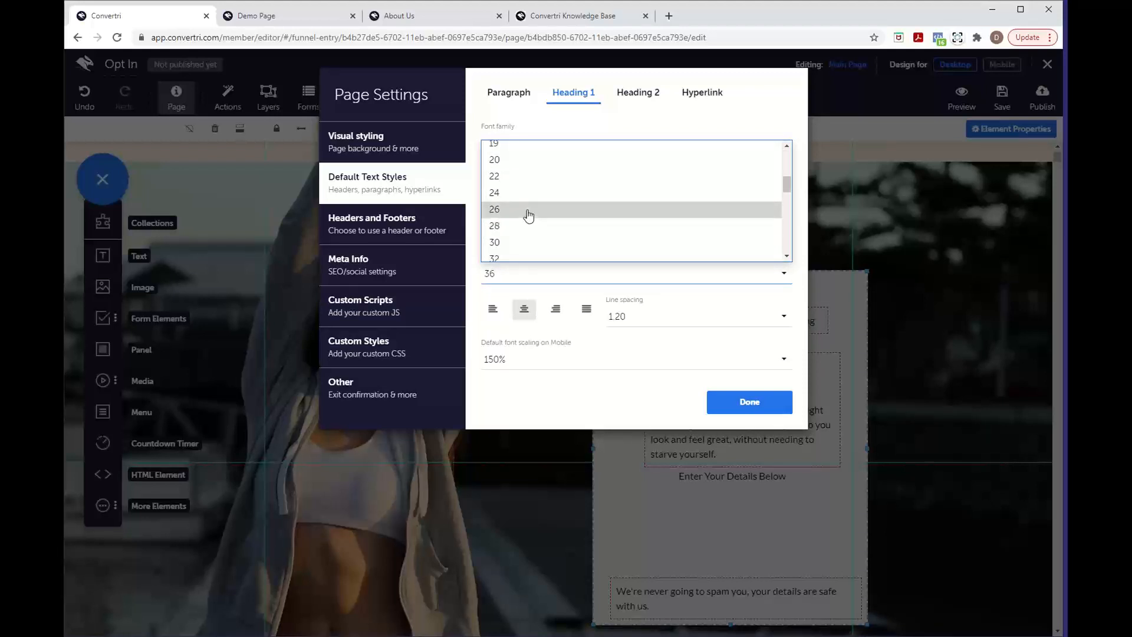
{"action": "left_click", "coordinate": [528, 211]}
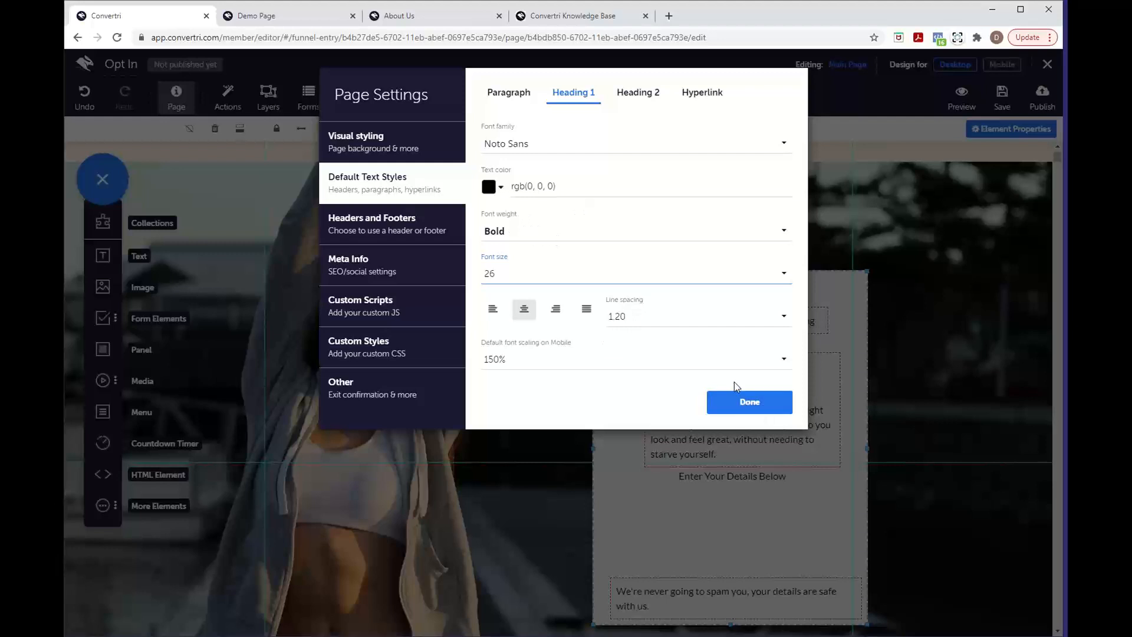
{"action": "left_click", "coordinate": [732, 407]}
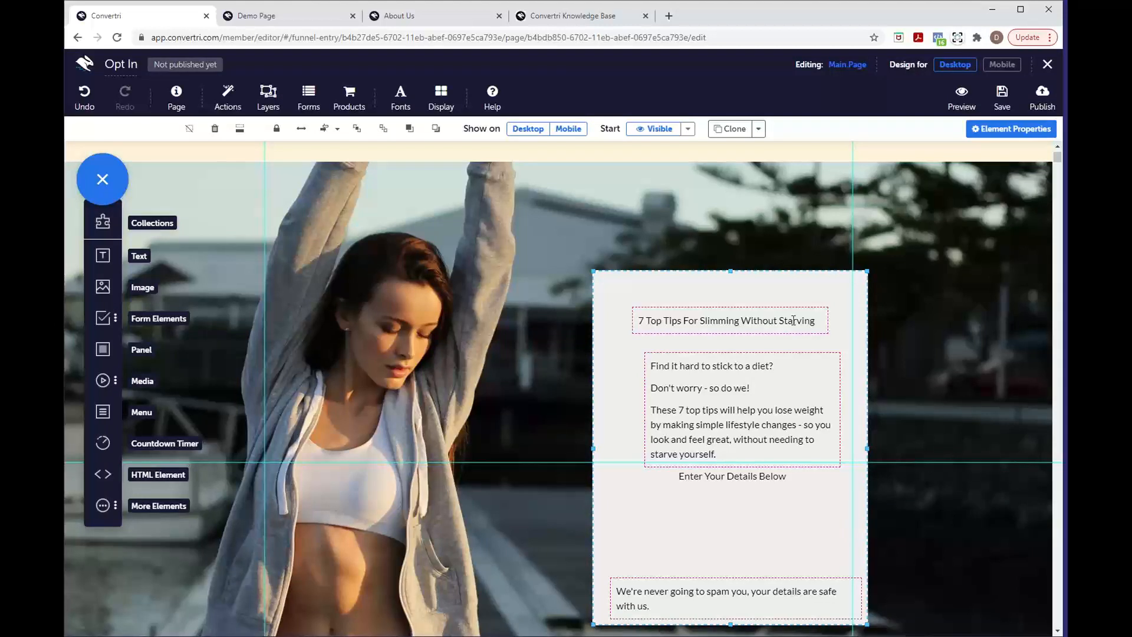
Apply the Heading 1 style to the panel's "7 Top Tips For Slimming Without Starving" text
{"action": "left_click", "coordinate": [816, 321]}
{"action": "left_click_drag", "start_coordinate": [816, 323], "coordinate": [640, 322]}
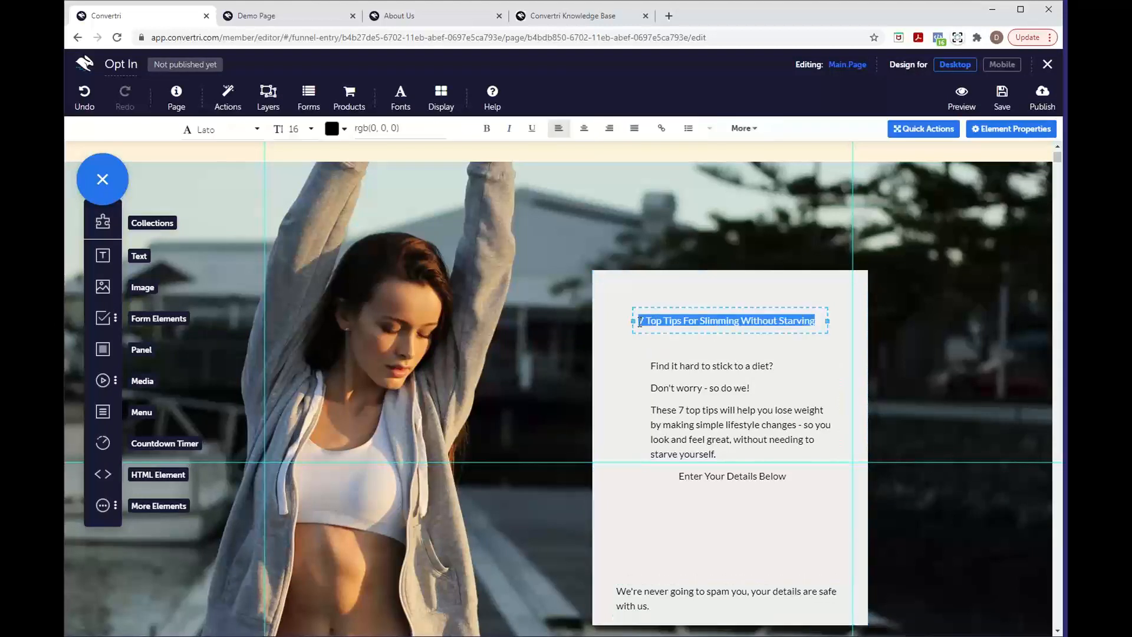
{"action": "left_click", "coordinate": [745, 129]}
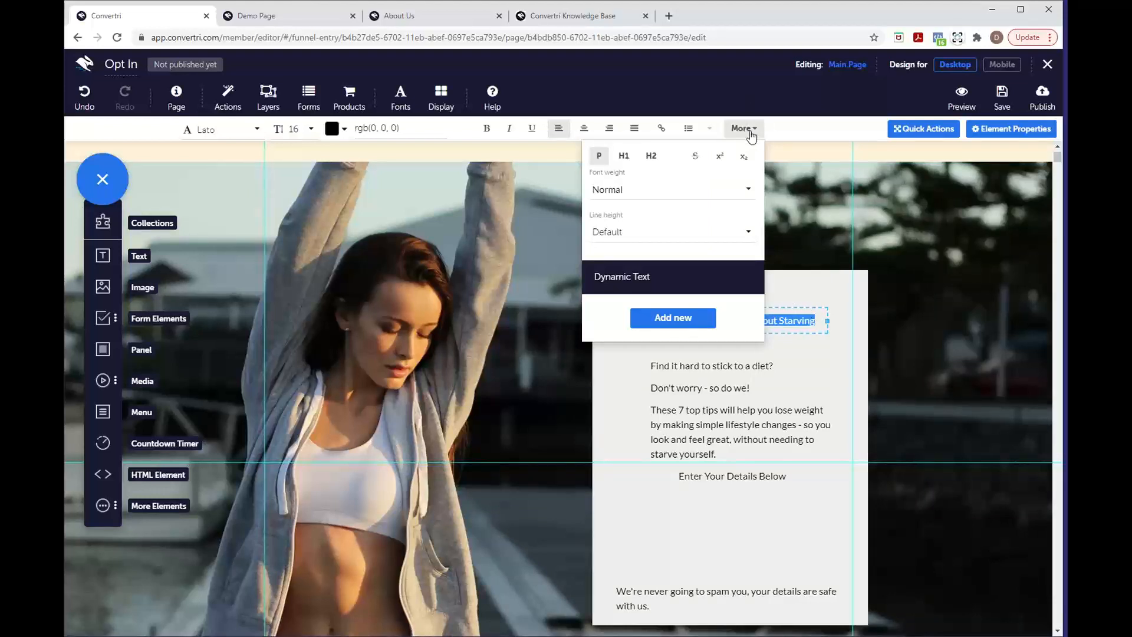
{"action": "left_click", "coordinate": [625, 158]}
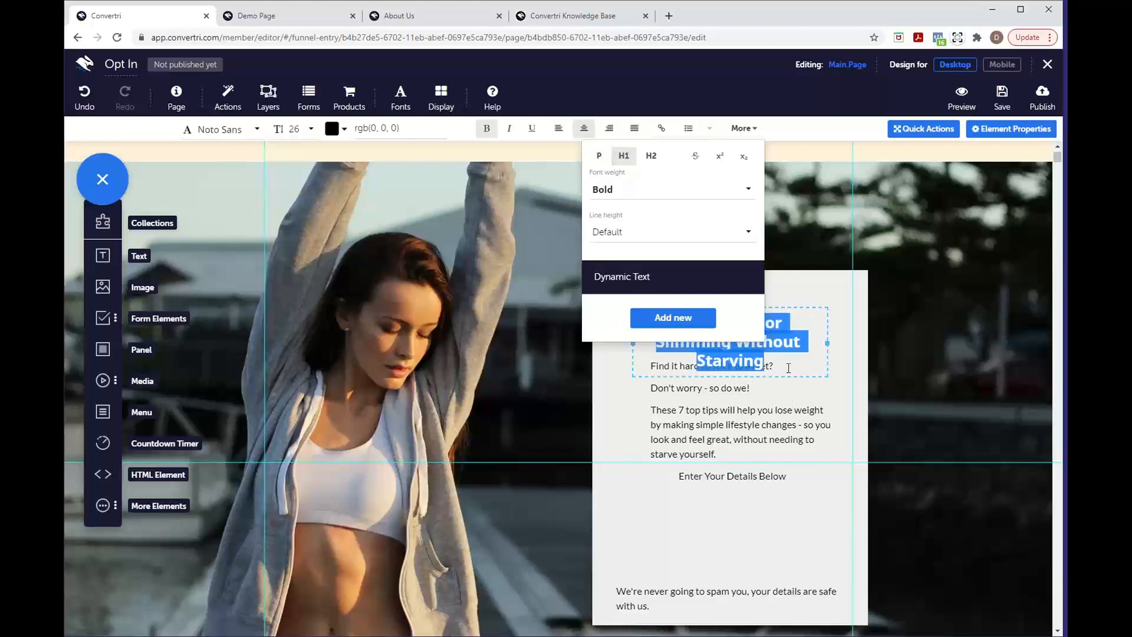
{"action": "left_click", "coordinate": [783, 343]}
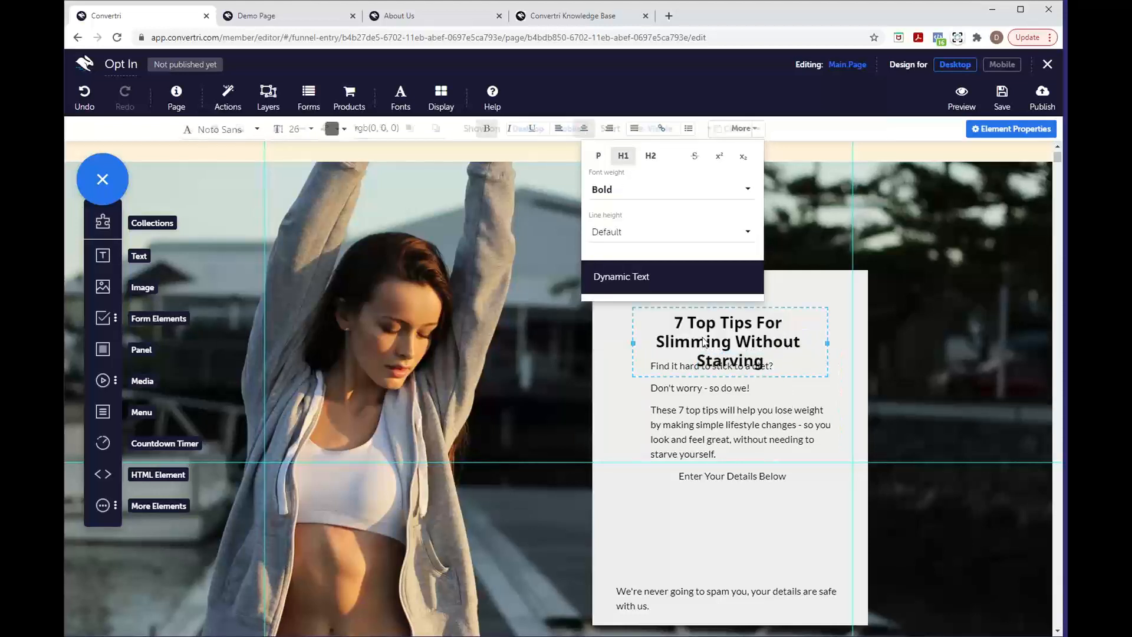
Widen the headline box leftward to fit two lines, trim its right edge slightly, and shift the body copy slightly left
{"action": "left_click_drag", "start_coordinate": [633, 343], "coordinate": [611, 341]}
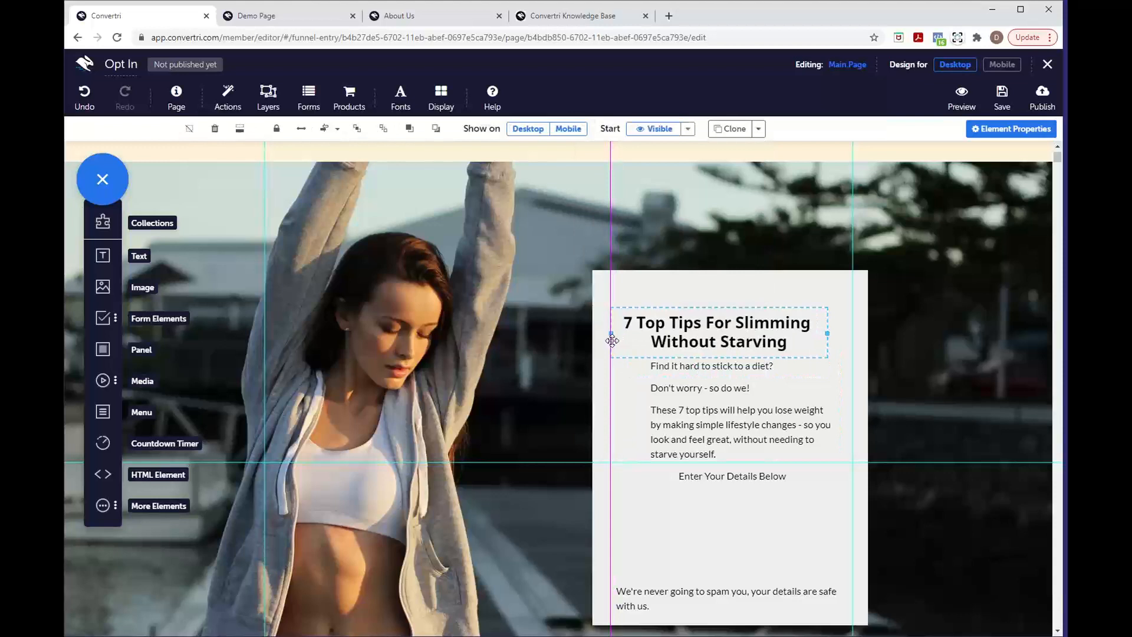
{"action": "mouse_move", "coordinate": [733, 356]}
{"action": "left_mouse_down"}
{"action": "mouse_move", "coordinate": [738, 345]}
{"action": "mouse_move", "coordinate": [721, 356]}
{"action": "left_mouse_up"}
{"action": "left_click", "coordinate": [830, 319]}
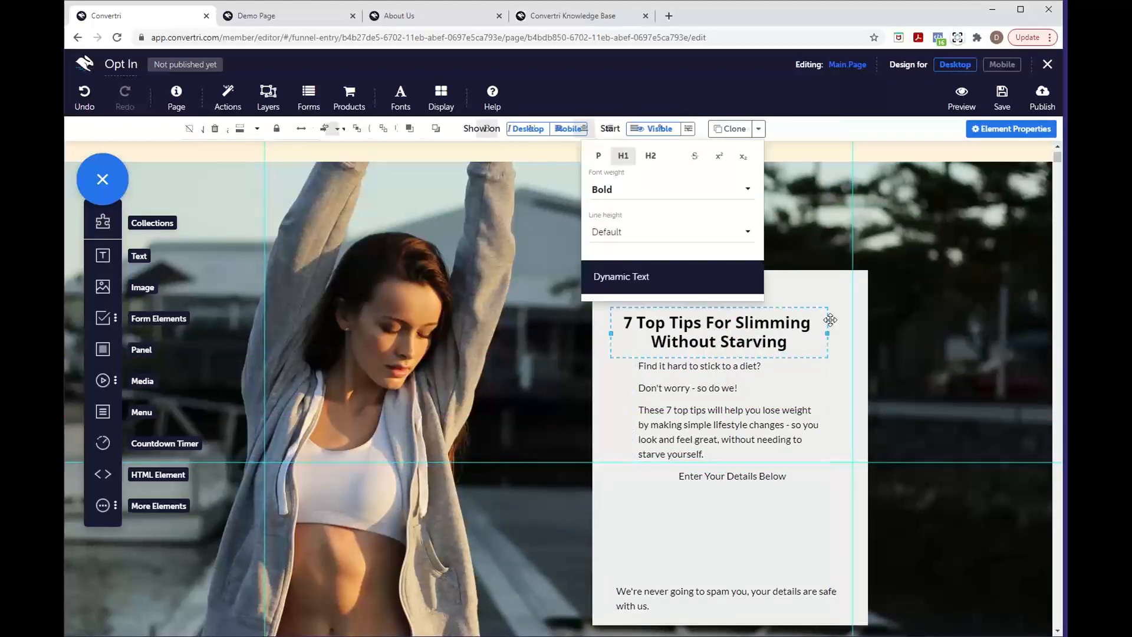
{"action": "mouse_move", "coordinate": [828, 333]}
{"action": "left_mouse_down"}
{"action": "mouse_move", "coordinate": [808, 336]}
{"action": "mouse_move", "coordinate": [822, 334]}
{"action": "left_mouse_up"}
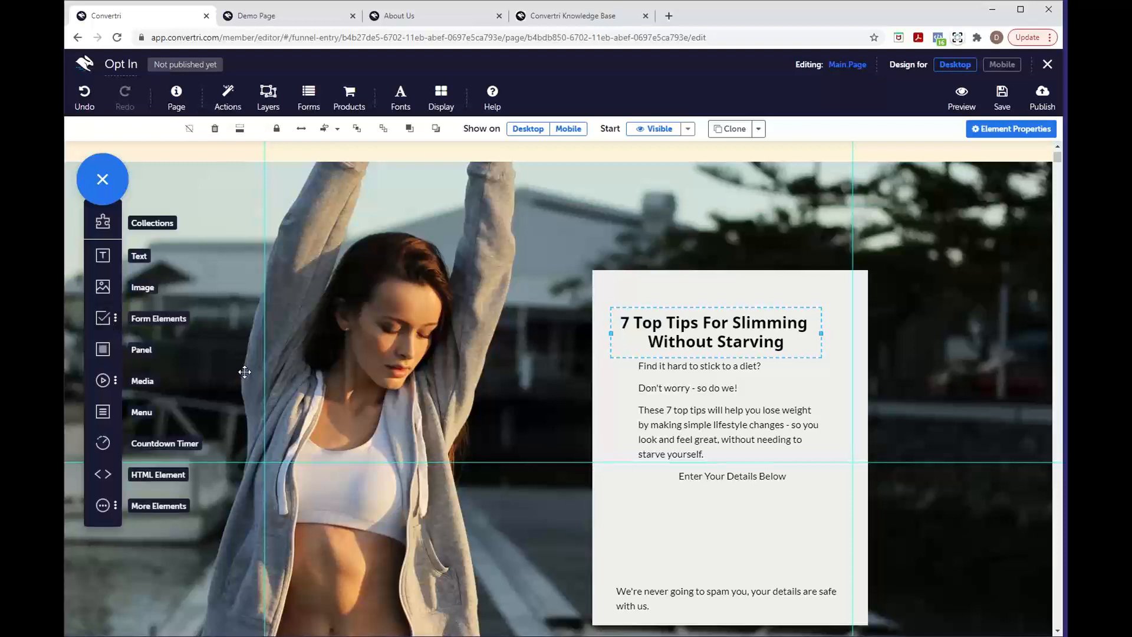
Add First Name and Email form fields and a Submit button, stacked between "Enter Your Details Below" and the no-spam text
{"action": "left_click", "coordinate": [105, 323]}
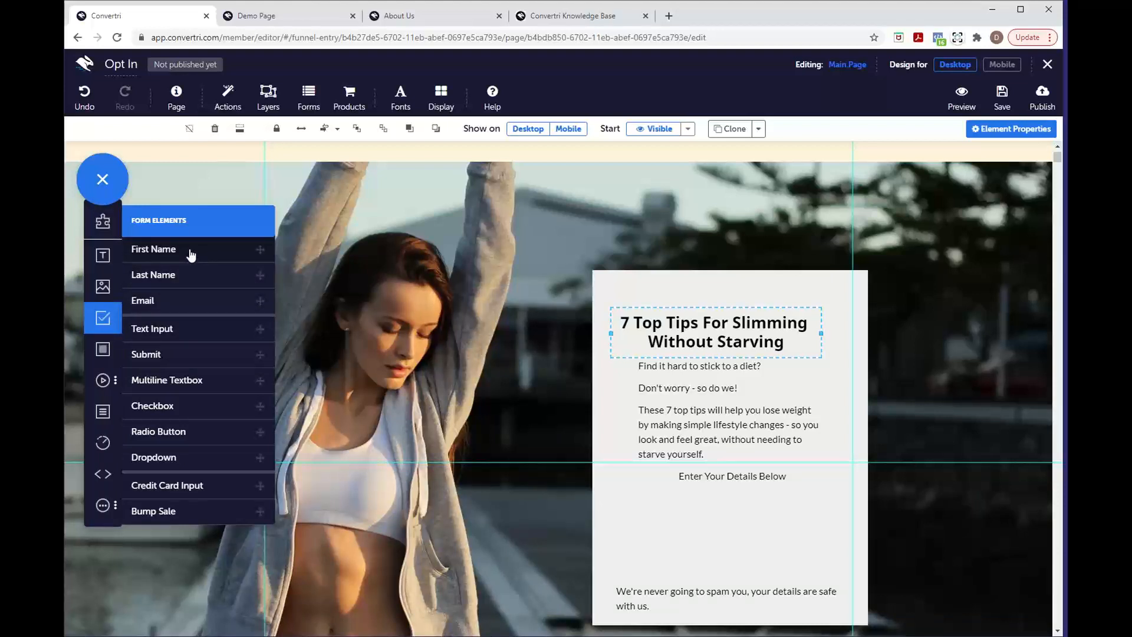
{"action": "left_click_drag", "start_coordinate": [200, 256], "coordinate": [696, 500]}
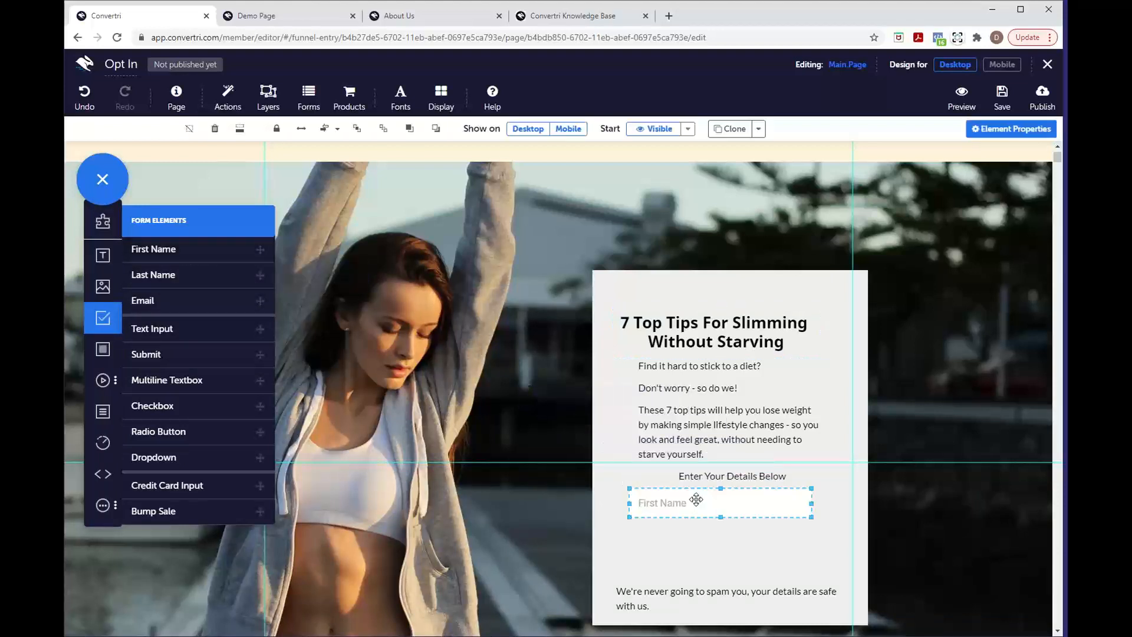
{"action": "left_click_drag", "start_coordinate": [232, 308], "coordinate": [705, 541]}
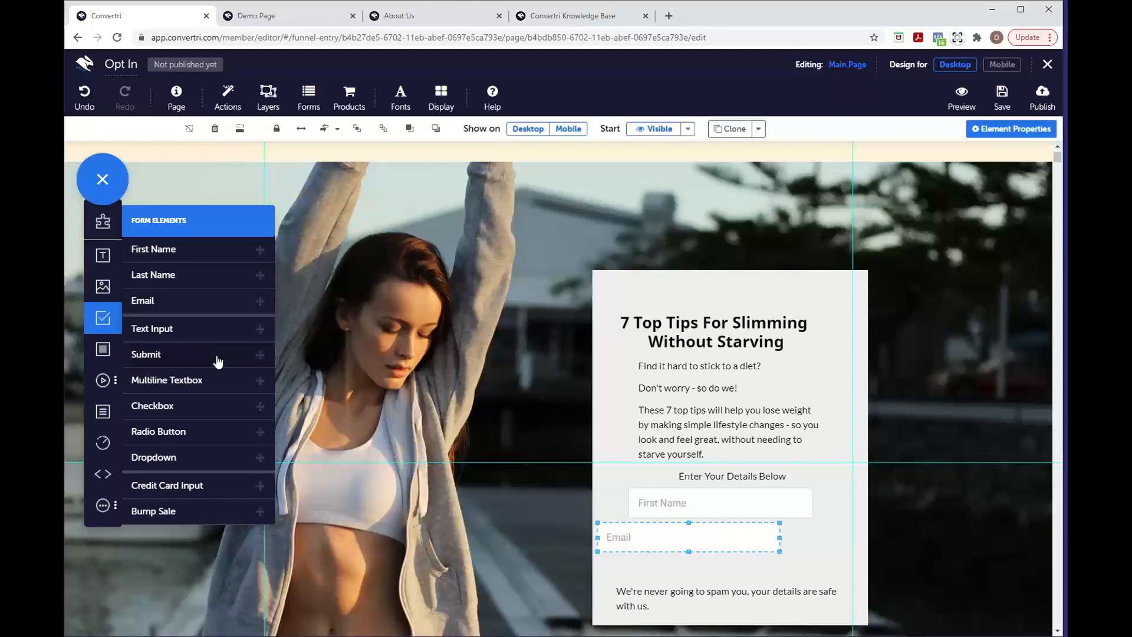
{"action": "left_click_drag", "start_coordinate": [218, 358], "coordinate": [738, 567]}
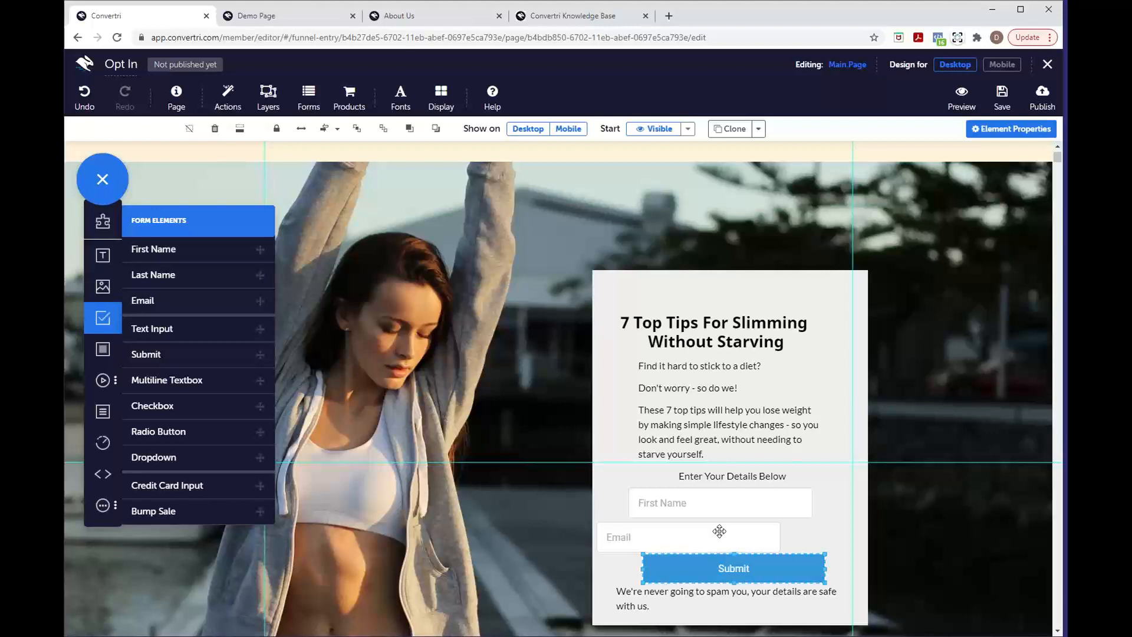
{"action": "left_click", "coordinate": [104, 318]}
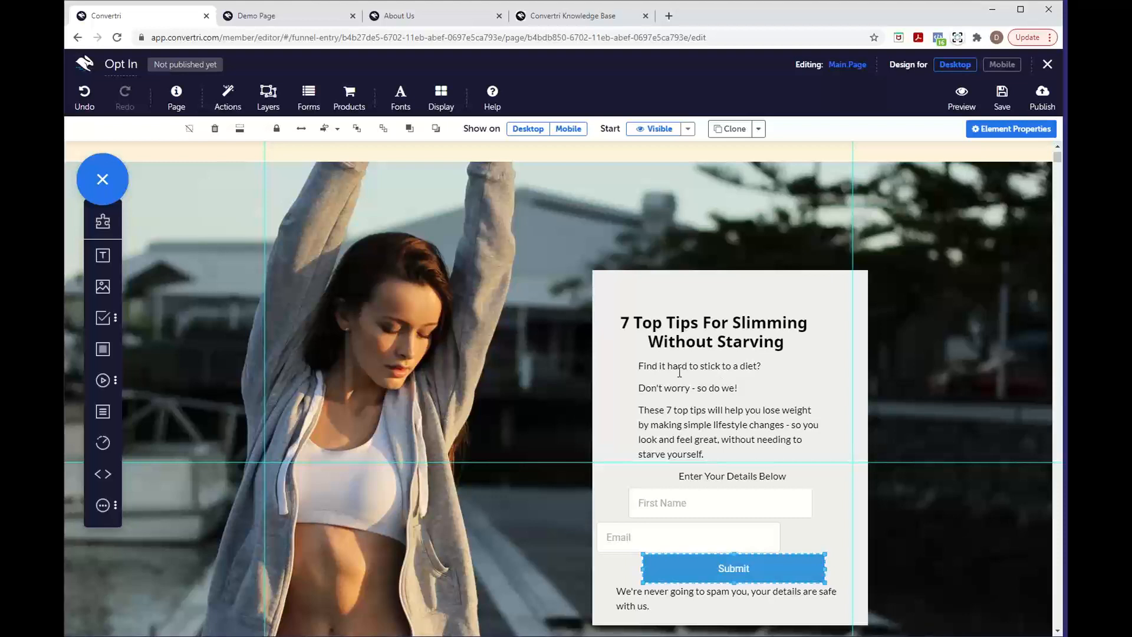
Open the input properties of the First Name field
{"action": "left_click", "coordinate": [696, 500]}
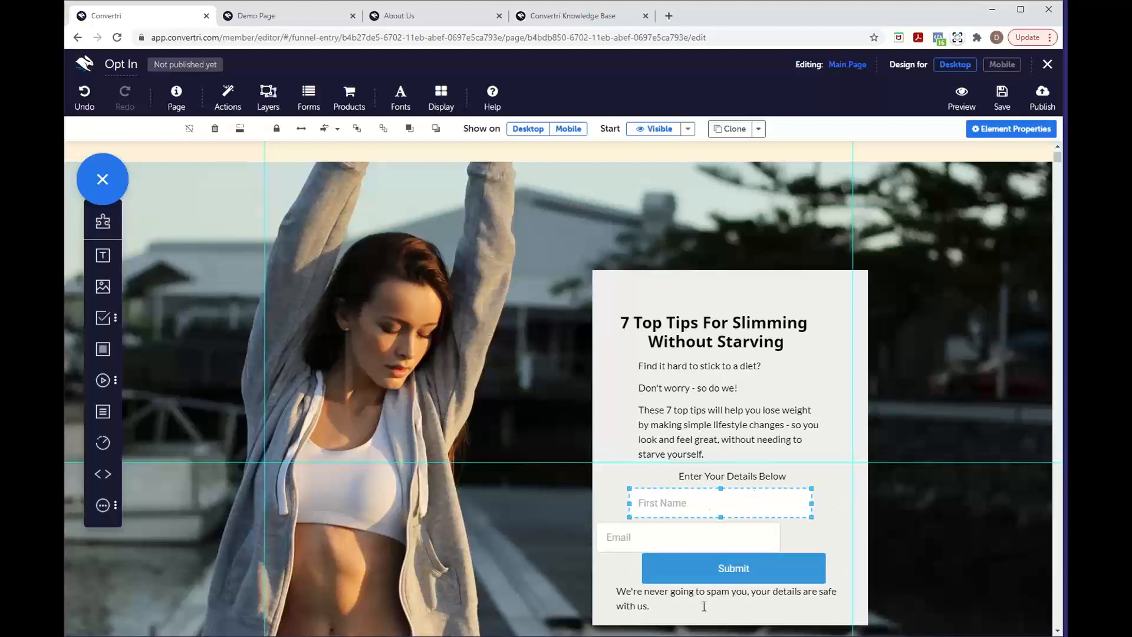
{"action": "left_click", "coordinate": [999, 132]}
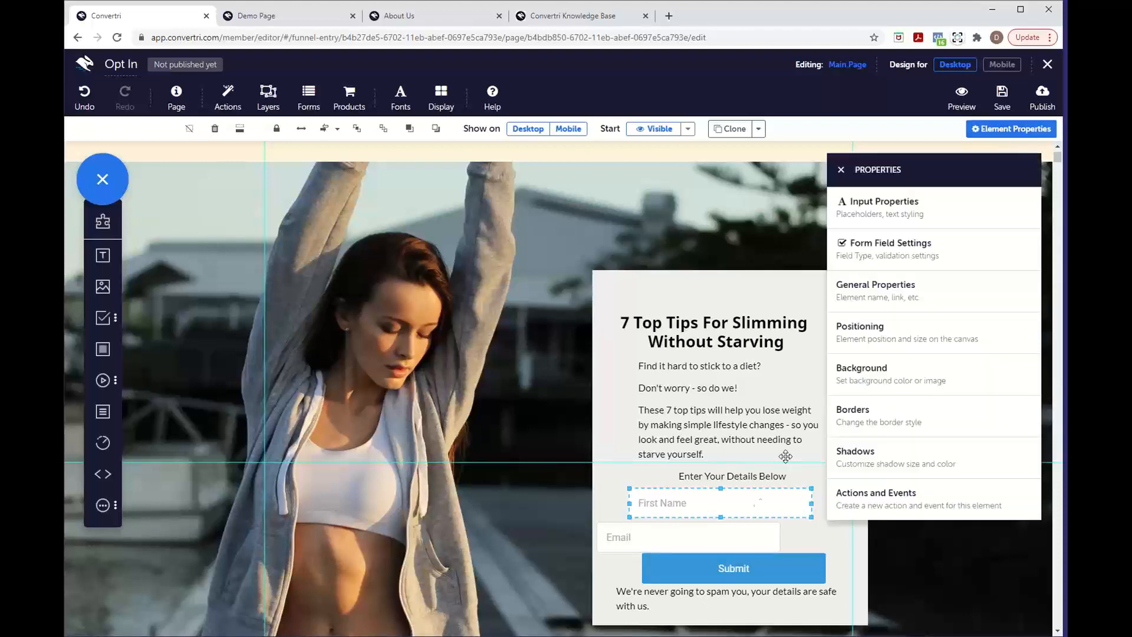
{"action": "left_click", "coordinate": [951, 223]}
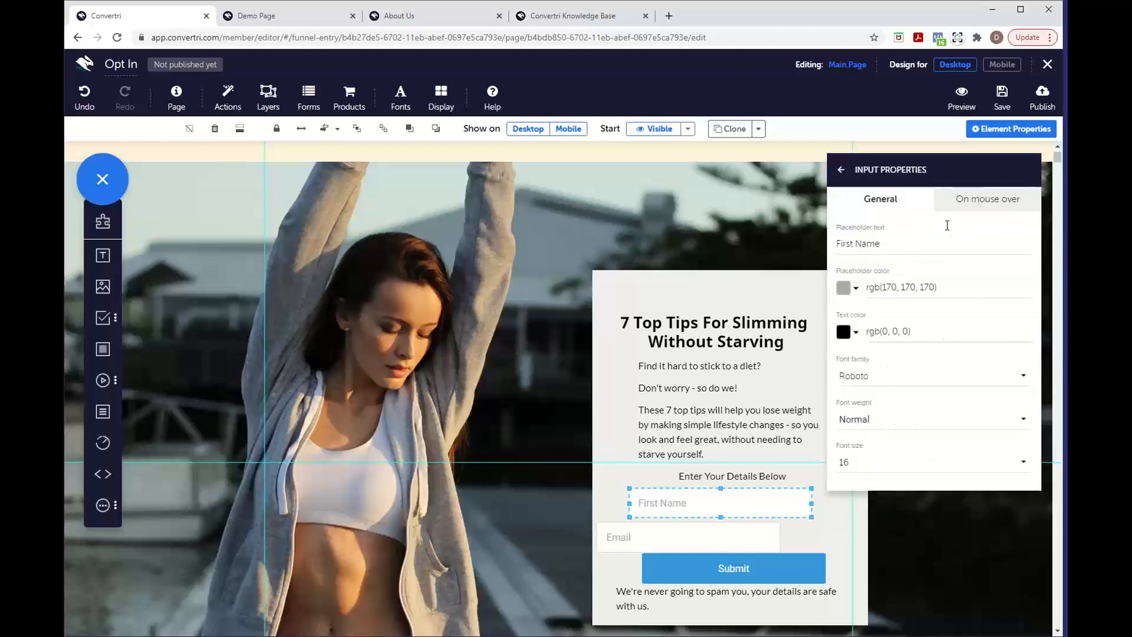
Change the First Name field's placeholder text to "Telephone Number"
{"action": "left_click_drag", "start_coordinate": [893, 247], "coordinate": [833, 248]}
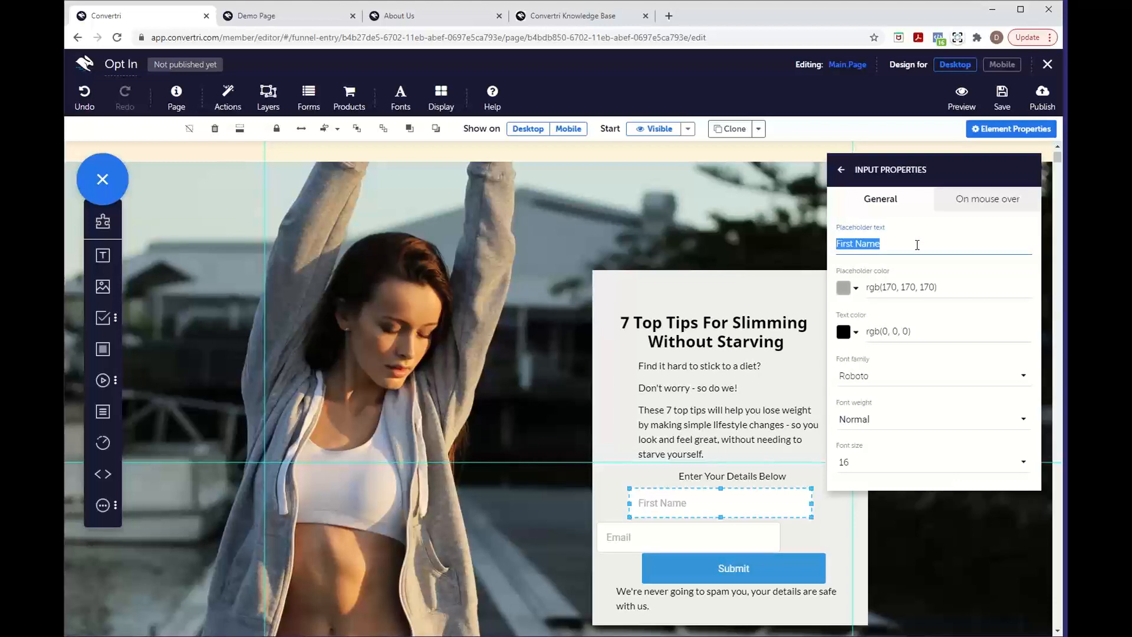
{"action": "type", "text": "Tele"}
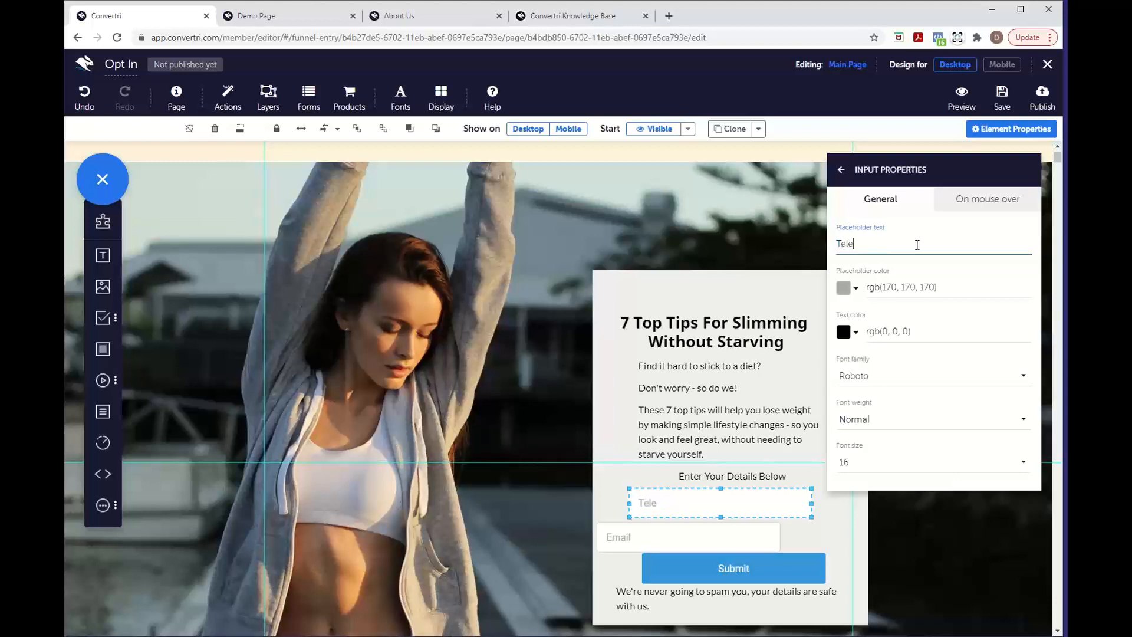
{"action": "type", "text": "phone Nume"}
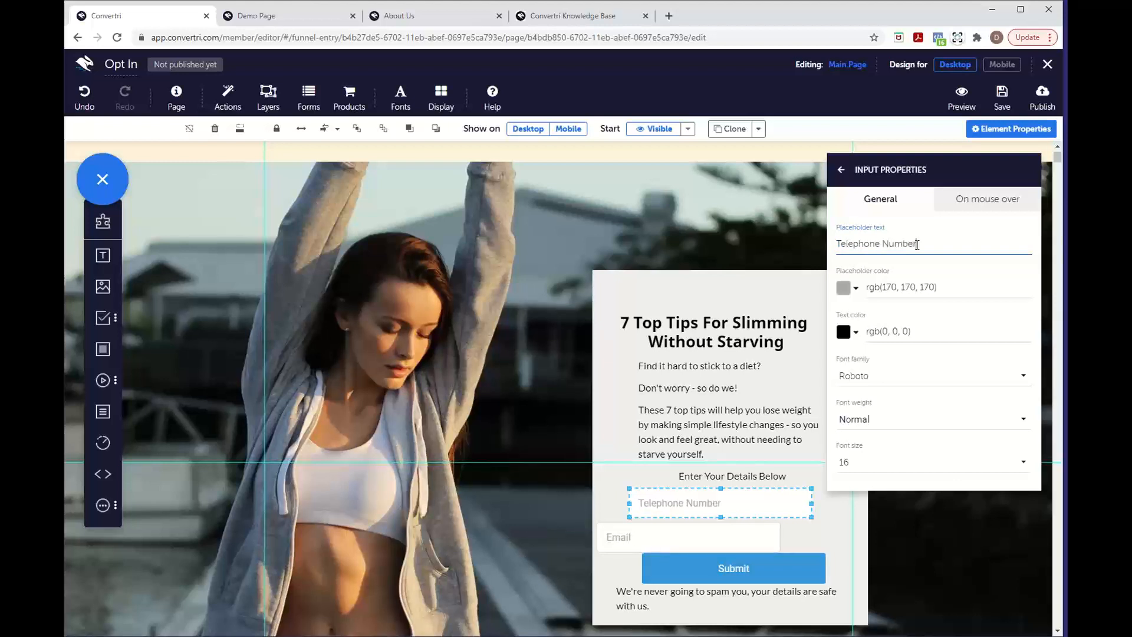
Restore the field's placeholder text to "First Name"
{"action": "key", "text": "BackSpace"}
{"action": "key", "text": "BackSpace"}
{"action": "key", "text": "BackSpace"}
{"action": "key", "text": "BackSpace"}
{"action": "key", "text": "BackSpace"}
{"action": "key", "text": "BackSpace"}
{"action": "key", "text": "BackSpace"}
{"action": "key", "text": "BackSpace"}
{"action": "key", "text": "BackSpace"}
{"action": "key", "text": "BackSpace"}
{"action": "key", "text": "BackSpace"}
{"action": "key", "text": "BackSpace"}
{"action": "key", "text": "BackSpace"}
{"action": "key", "text": "BackSpace"}
{"action": "key", "text": "BackSpace"}
{"action": "type", "text": "Frist N"}
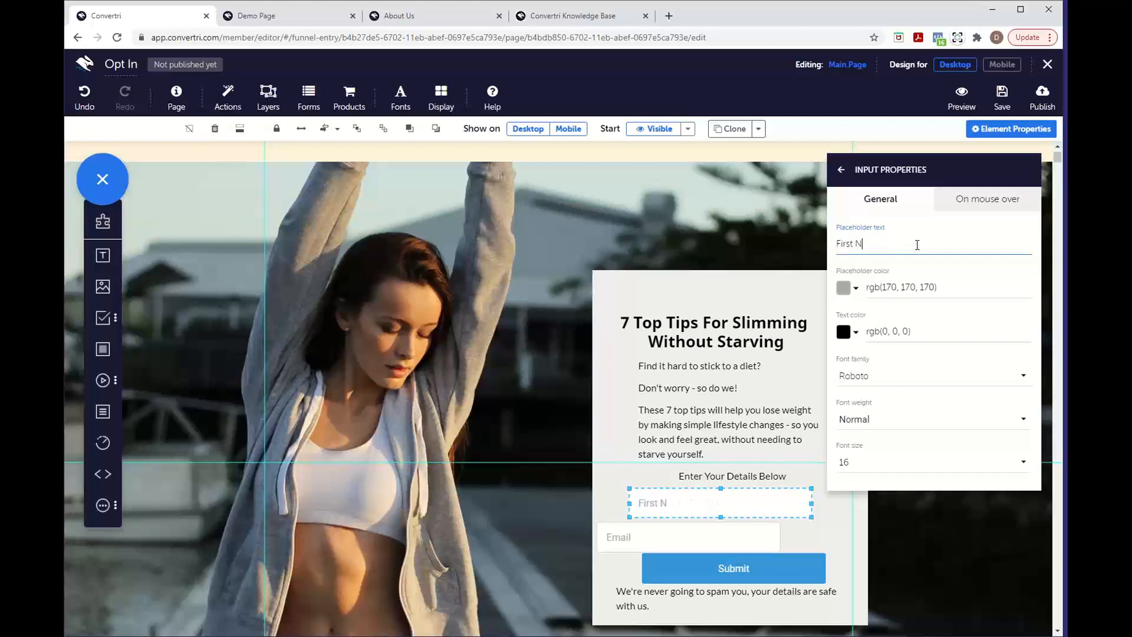
{"action": "type", "text": "ame"}
Set the First Name field's font family to Lato and leave its input properties
{"action": "left_click", "coordinate": [909, 376]}
{"action": "scroll", "coordinate": [910, 341], "scroll_direction": "down", "scroll_amount": 5}
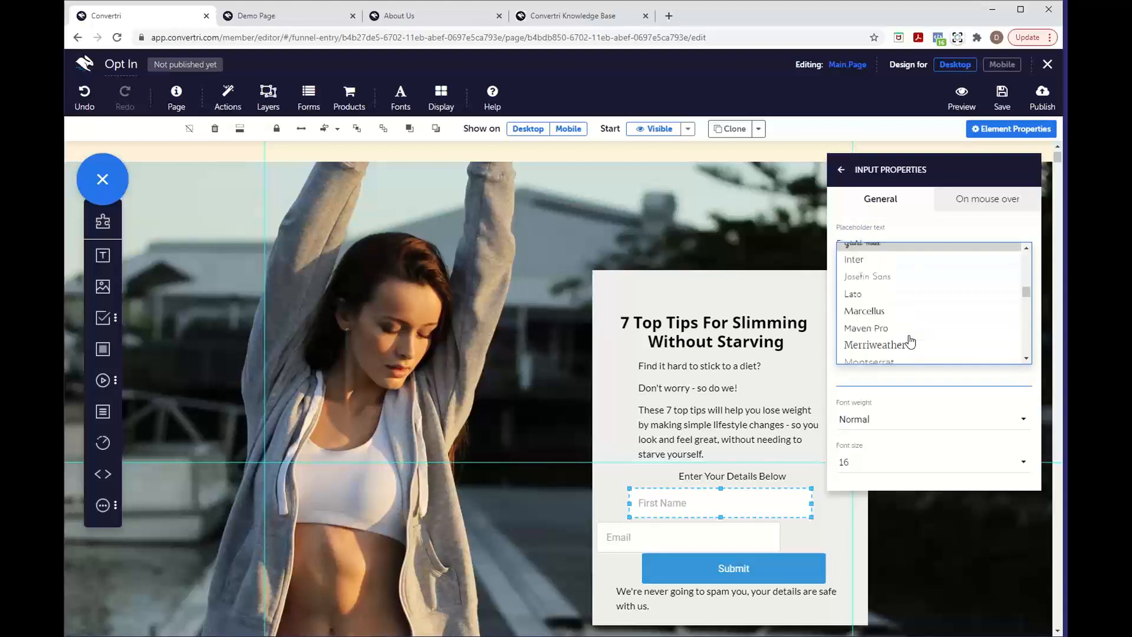
{"action": "left_click", "coordinate": [879, 294]}
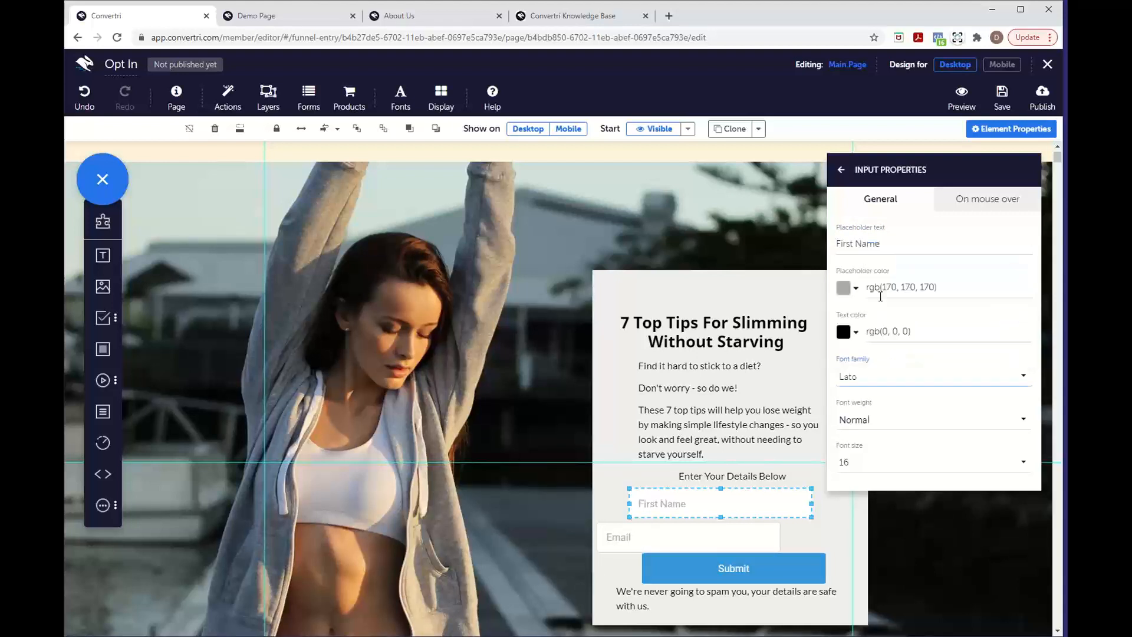
{"action": "left_click", "coordinate": [841, 170]}
Set the Email field's font family to Lato
{"action": "left_click", "coordinate": [720, 537]}
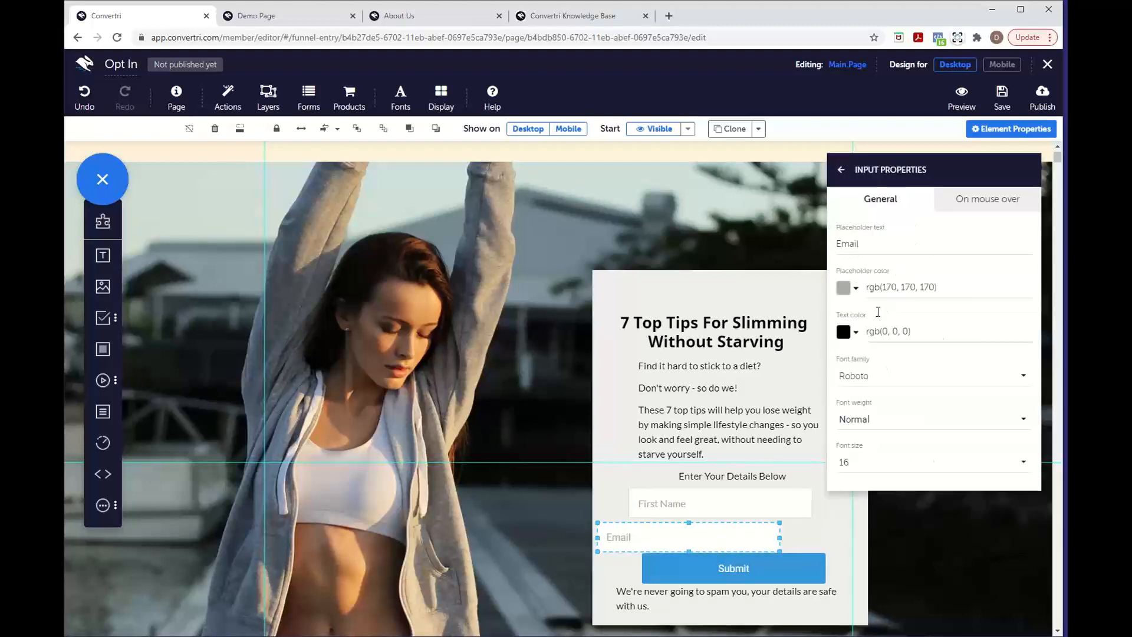
{"action": "left_click", "coordinate": [873, 375]}
{"action": "scroll", "coordinate": [884, 354], "scroll_direction": "down", "scroll_amount": 5}
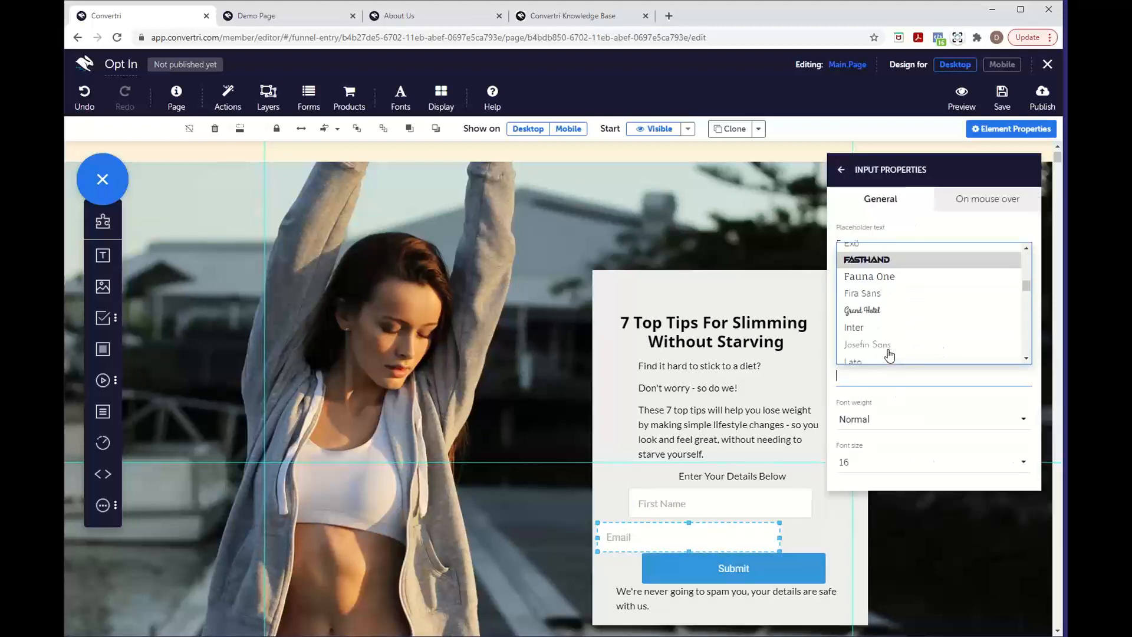
{"action": "left_click", "coordinate": [880, 353]}
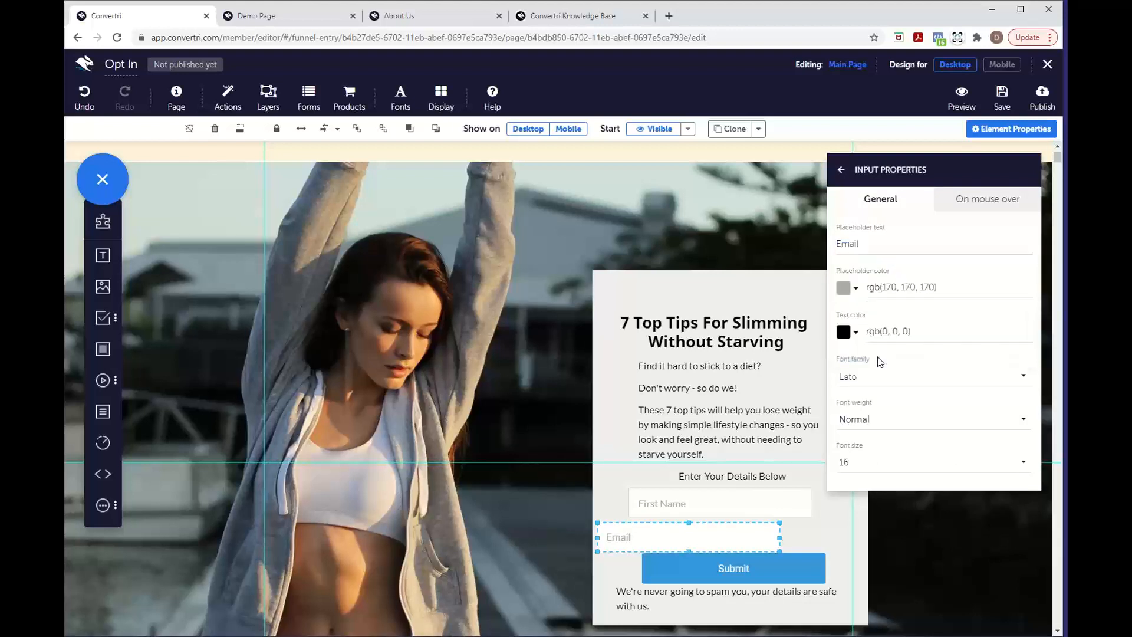
Review the mode options of the form's Submit button and keep it on Sign Up
{"action": "left_click", "coordinate": [746, 569]}
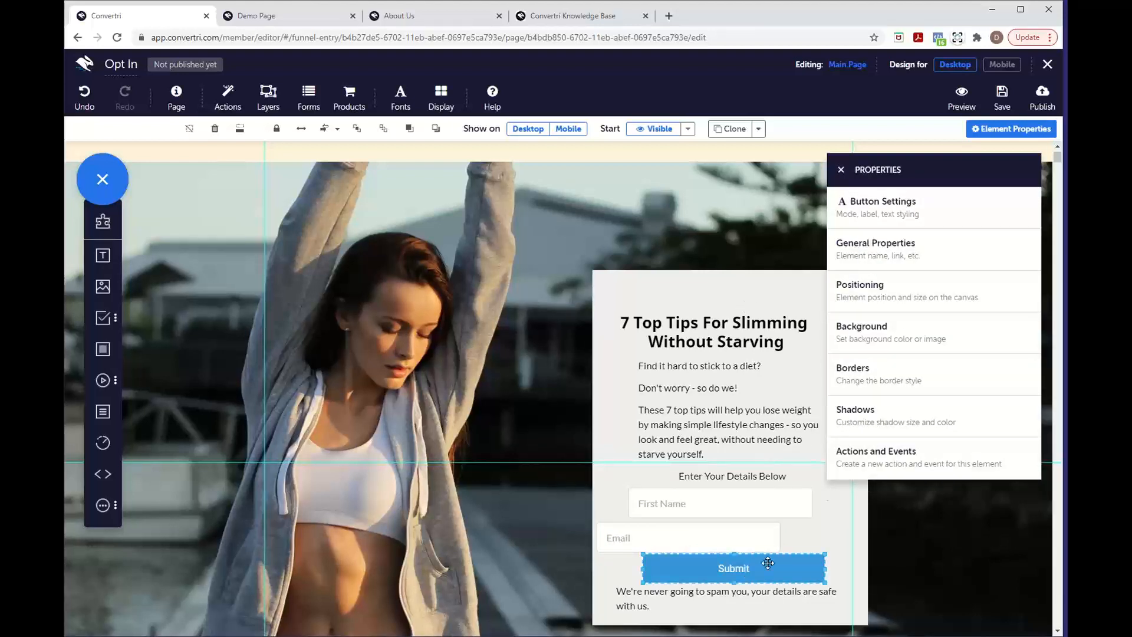
{"action": "left_click", "coordinate": [924, 217]}
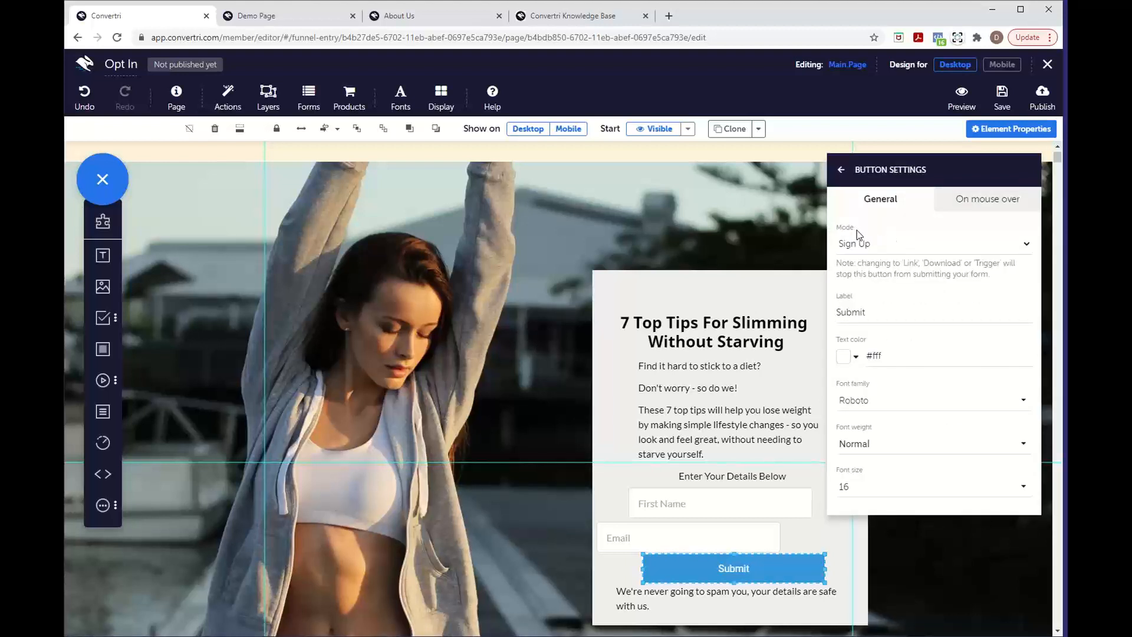
{"action": "left_click", "coordinate": [883, 247]}
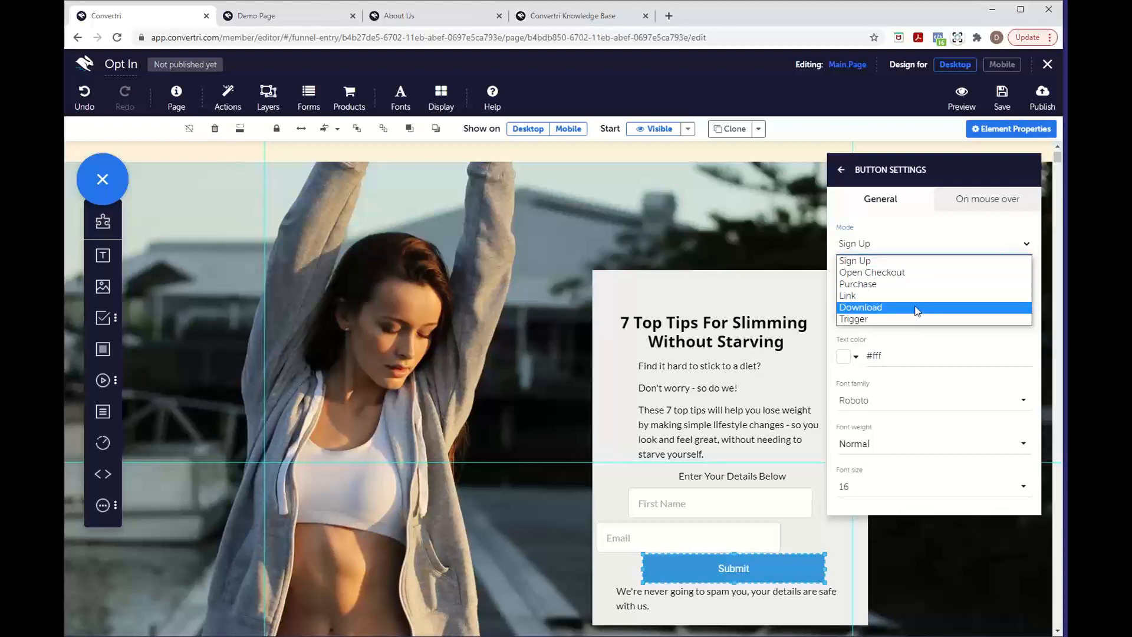
{"action": "left_click", "coordinate": [904, 243]}
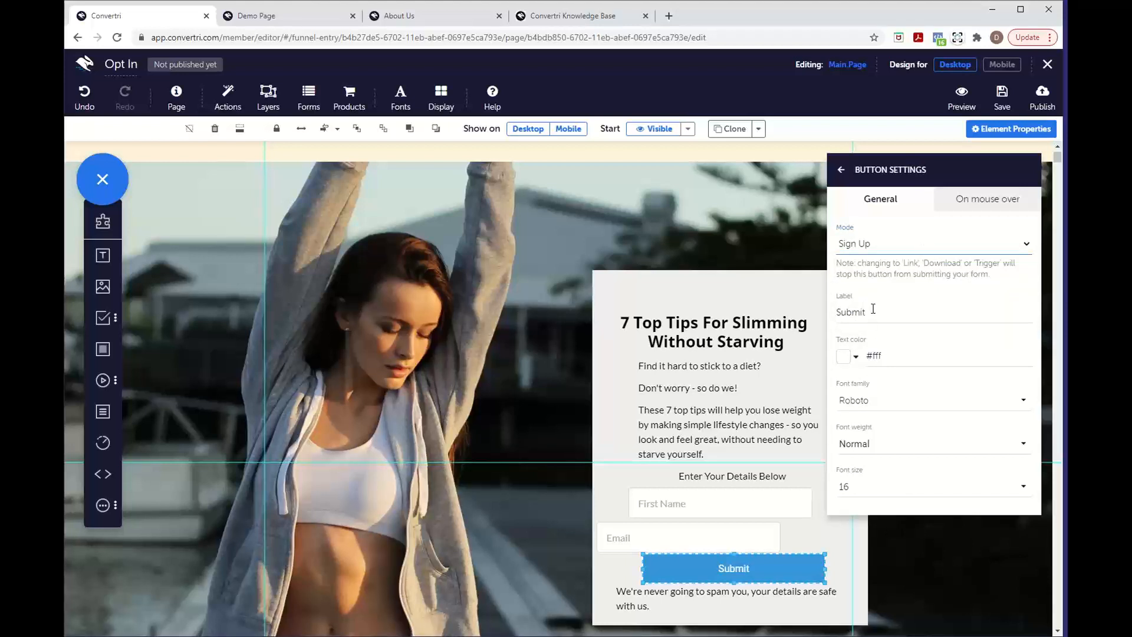
{"action": "left_click", "coordinate": [889, 250]}
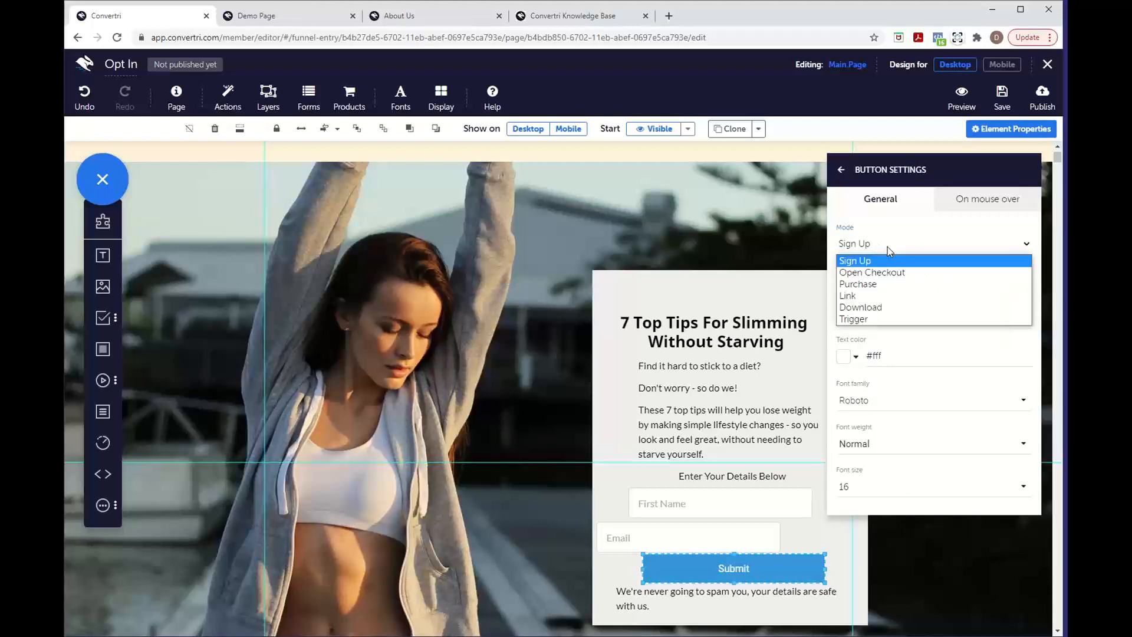
{"action": "left_click", "coordinate": [889, 261]}
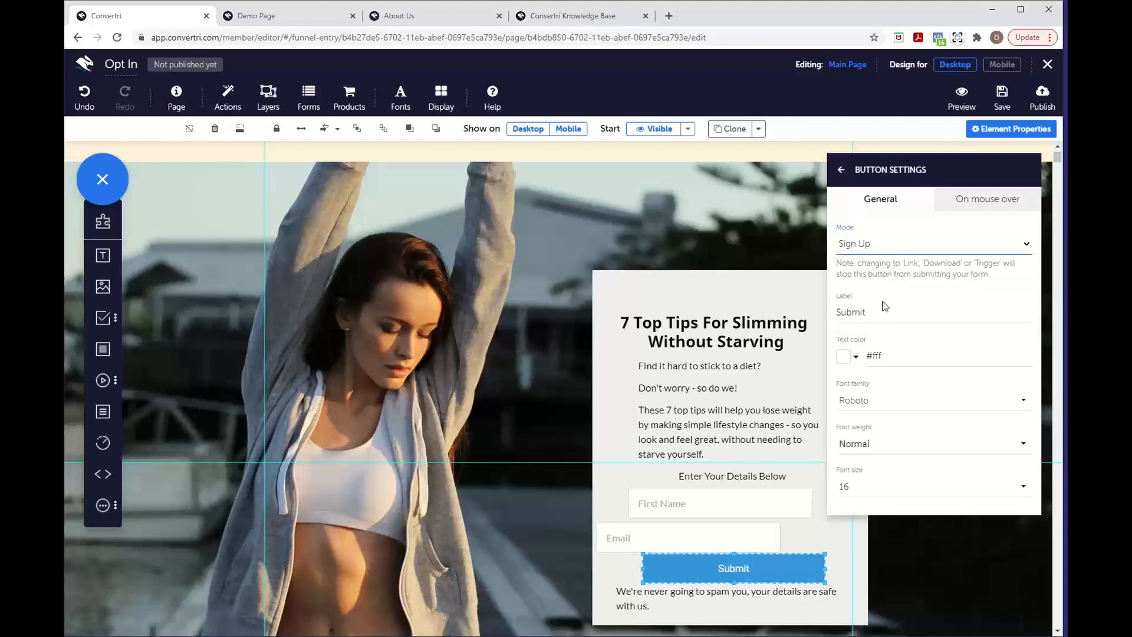
Set the Submit button's label font to Noto Sans, Bold, size 24
{"action": "left_click", "coordinate": [872, 399]}
{"action": "scroll", "coordinate": [912, 384], "scroll_direction": "down", "scroll_amount": 5}
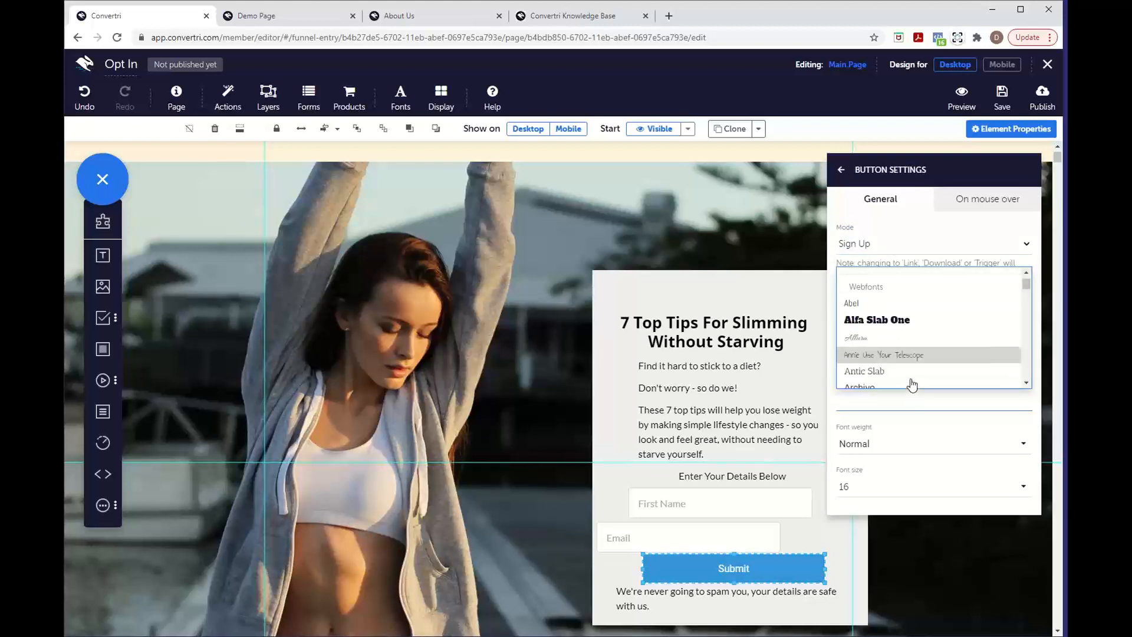
{"action": "scroll", "coordinate": [913, 384], "scroll_direction": "down", "scroll_amount": 5}
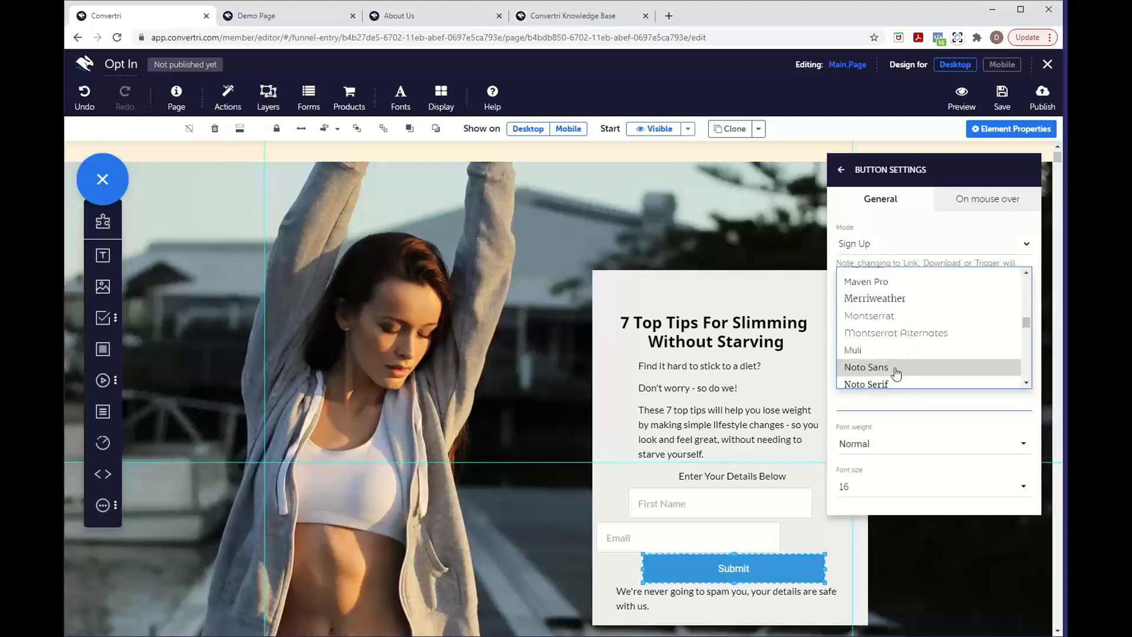
{"action": "left_click", "coordinate": [894, 370]}
{"action": "left_click", "coordinate": [897, 447]}
{"action": "left_click", "coordinate": [875, 426]}
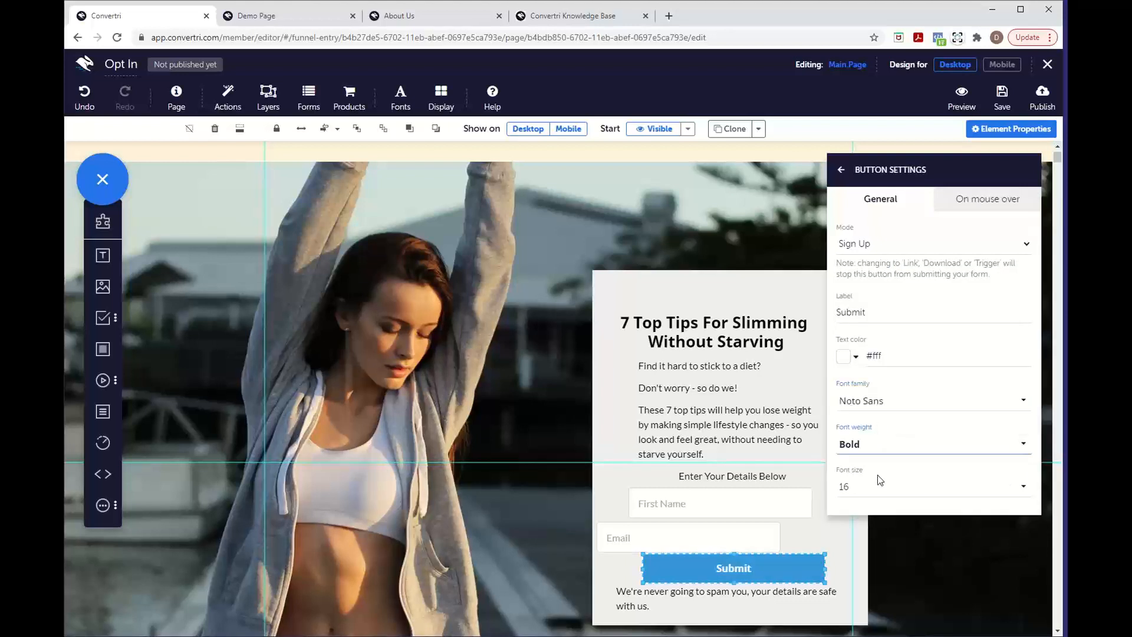
{"action": "left_click", "coordinate": [879, 489]}
{"action": "scroll", "coordinate": [902, 434], "scroll_direction": "down", "scroll_amount": 3}
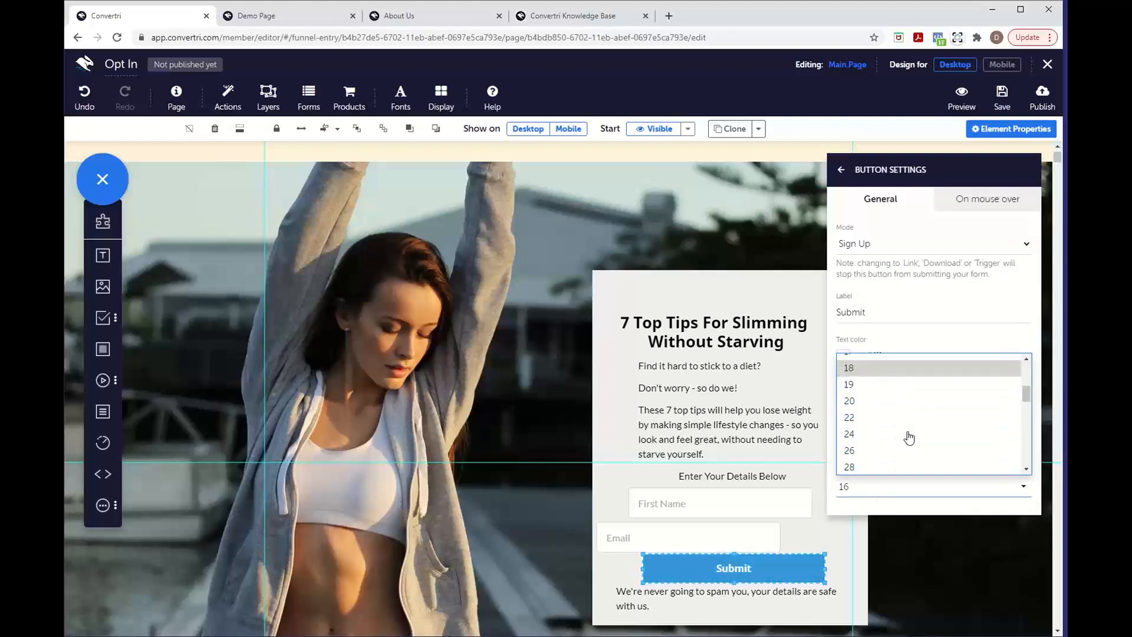
{"action": "left_click", "coordinate": [895, 433]}
Change the form button's label to "Download Now"
{"action": "left_click_drag", "start_coordinate": [872, 312], "coordinate": [838, 310]}
{"action": "type", "text": "Download "}
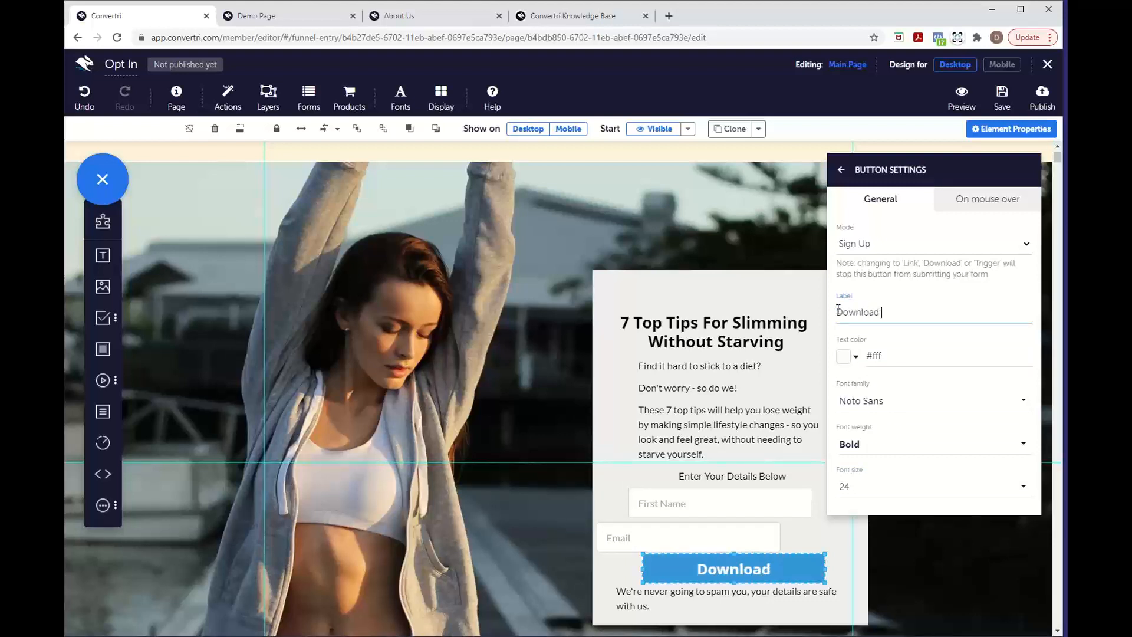
{"action": "type", "text": "Now"}
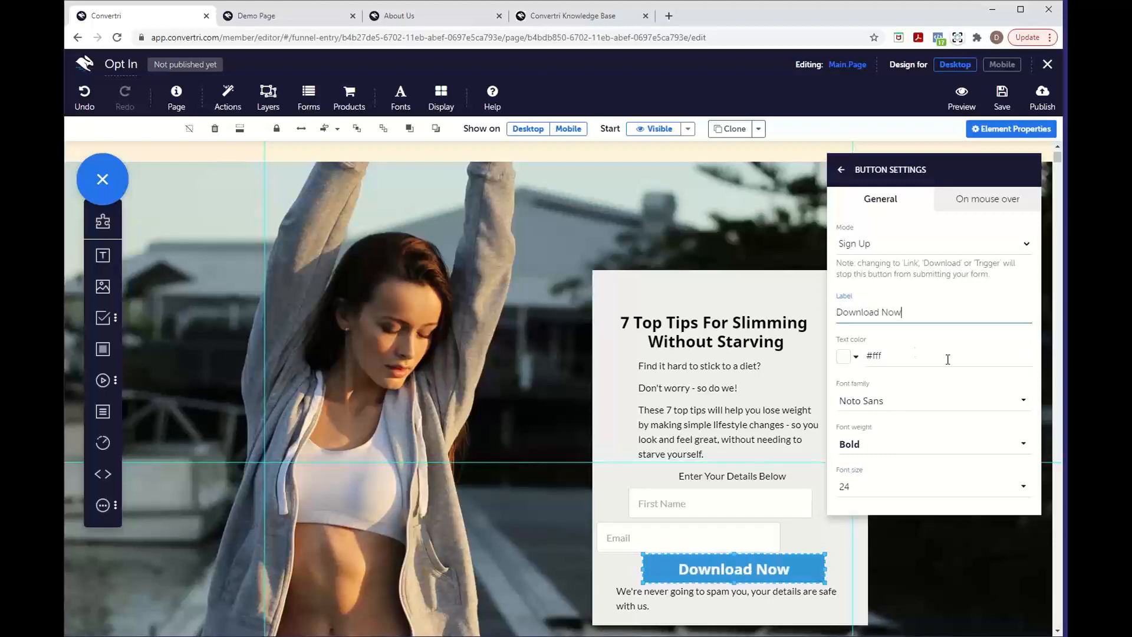
{"action": "left_click", "coordinate": [919, 295]}
Shift the opt-in panel slightly to the right and attach the "Enter Your Details Below" text to it
{"action": "left_click", "coordinate": [879, 553]}
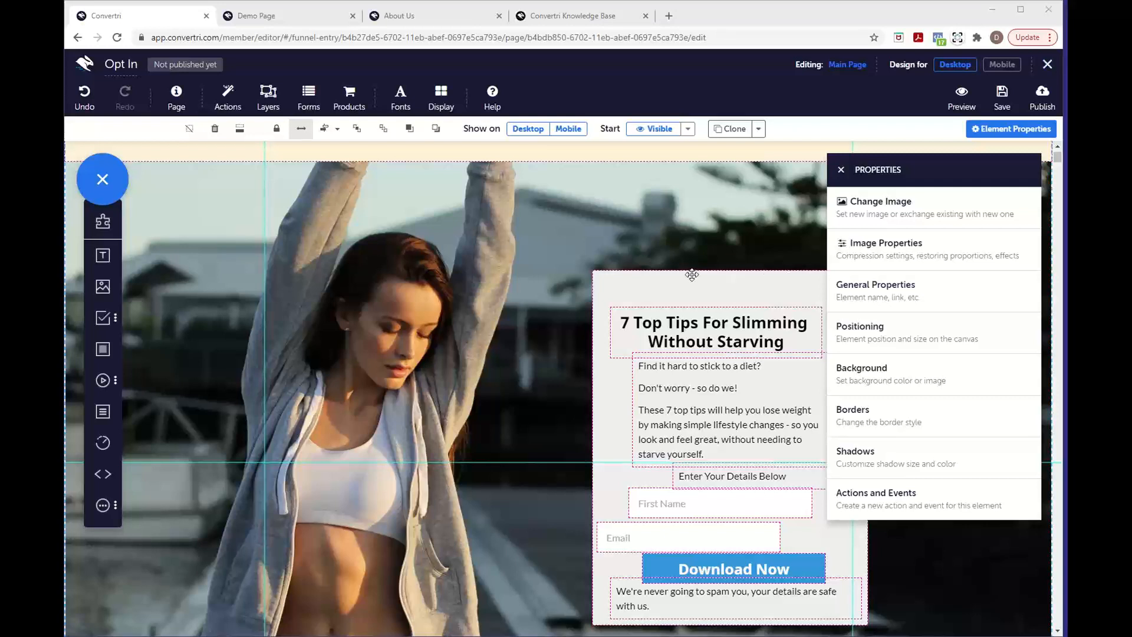
{"action": "left_click", "coordinate": [738, 274]}
{"action": "left_click", "coordinate": [841, 170]}
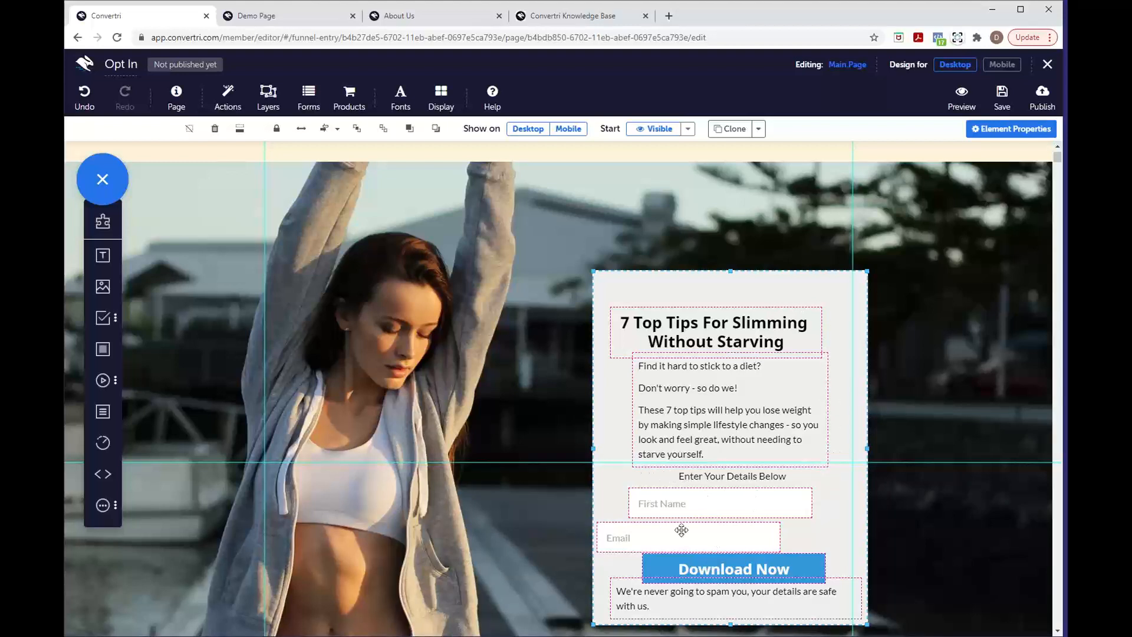
{"action": "mouse_move", "coordinate": [838, 531]}
{"action": "left_mouse_down"}
{"action": "mouse_move", "coordinate": [887, 503]}
{"action": "mouse_move", "coordinate": [853, 532]}
{"action": "left_mouse_up"}
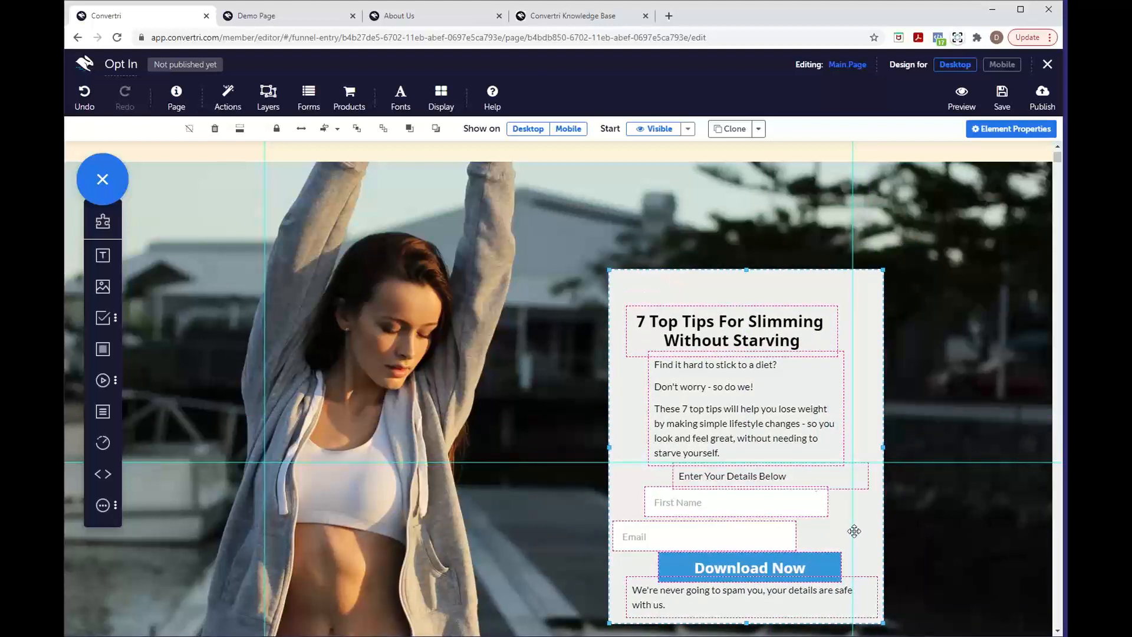
{"action": "left_click", "coordinate": [818, 479]}
{"action": "left_click", "coordinate": [862, 516]}
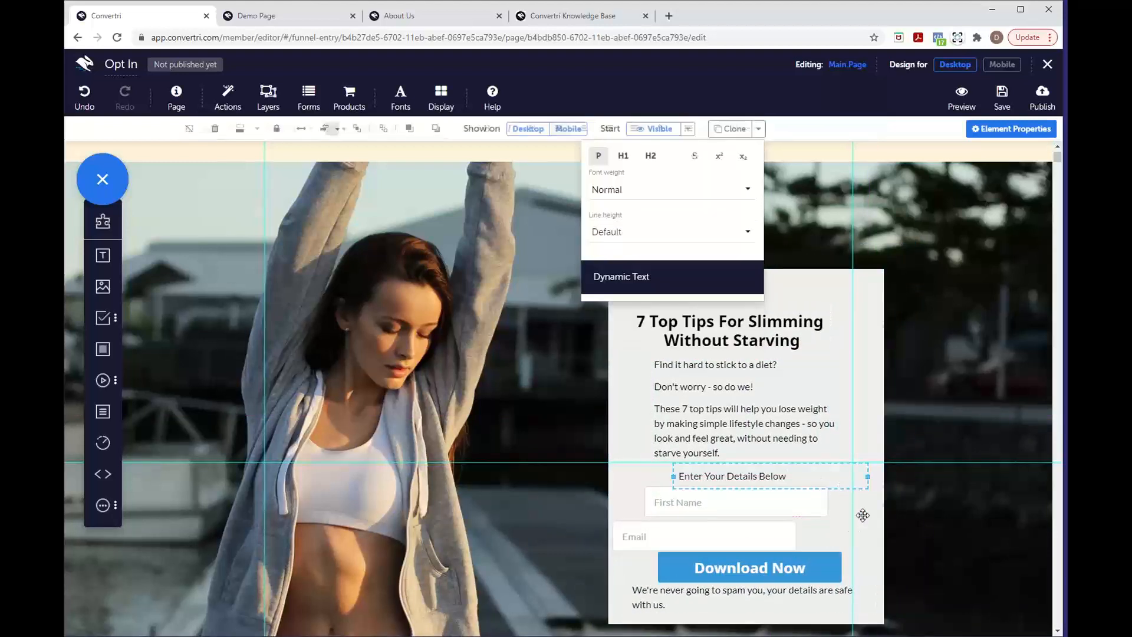
Move the opt-in panel slightly up and to the left, and center-align the elements it contains
{"action": "left_click_drag", "start_coordinate": [883, 426], "coordinate": [844, 416]}
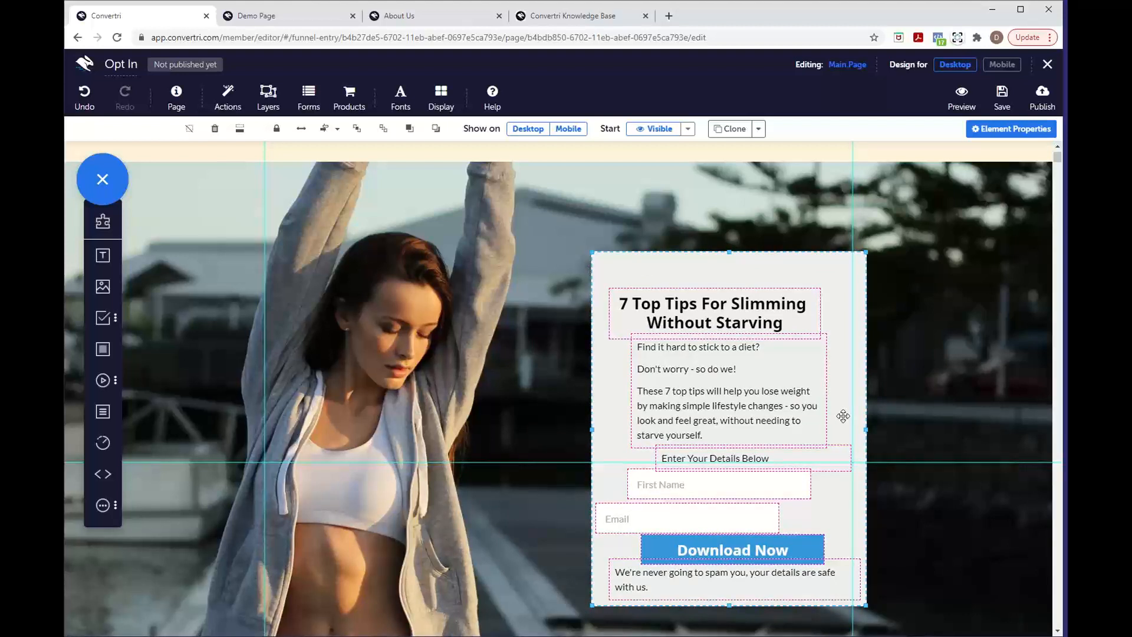
{"action": "left_click", "coordinate": [338, 131]}
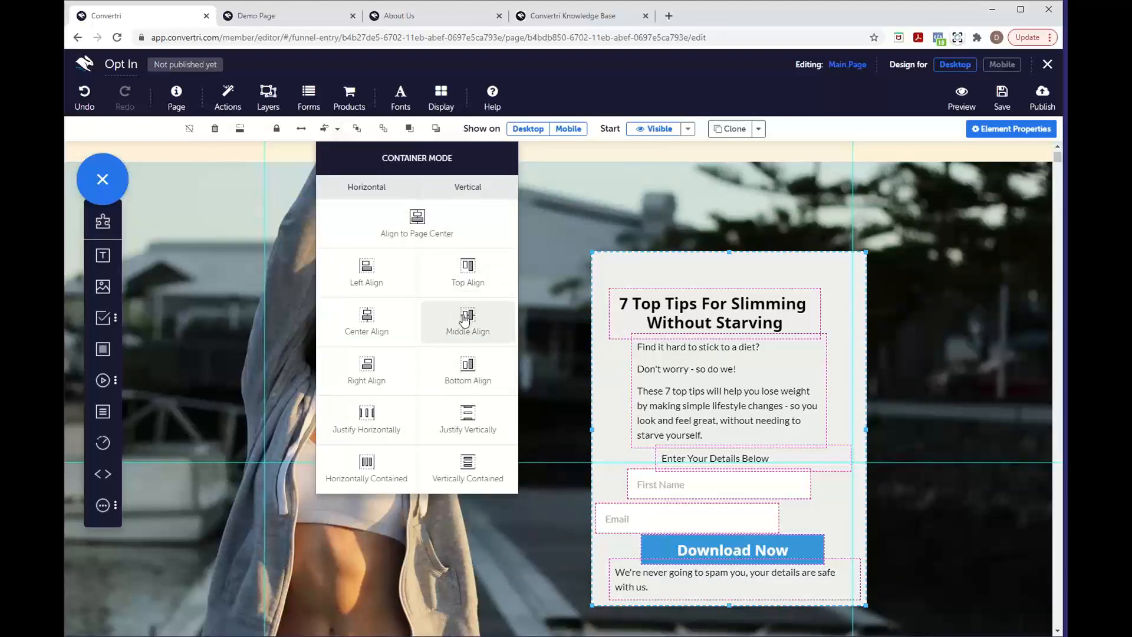
{"action": "left_click", "coordinate": [398, 331]}
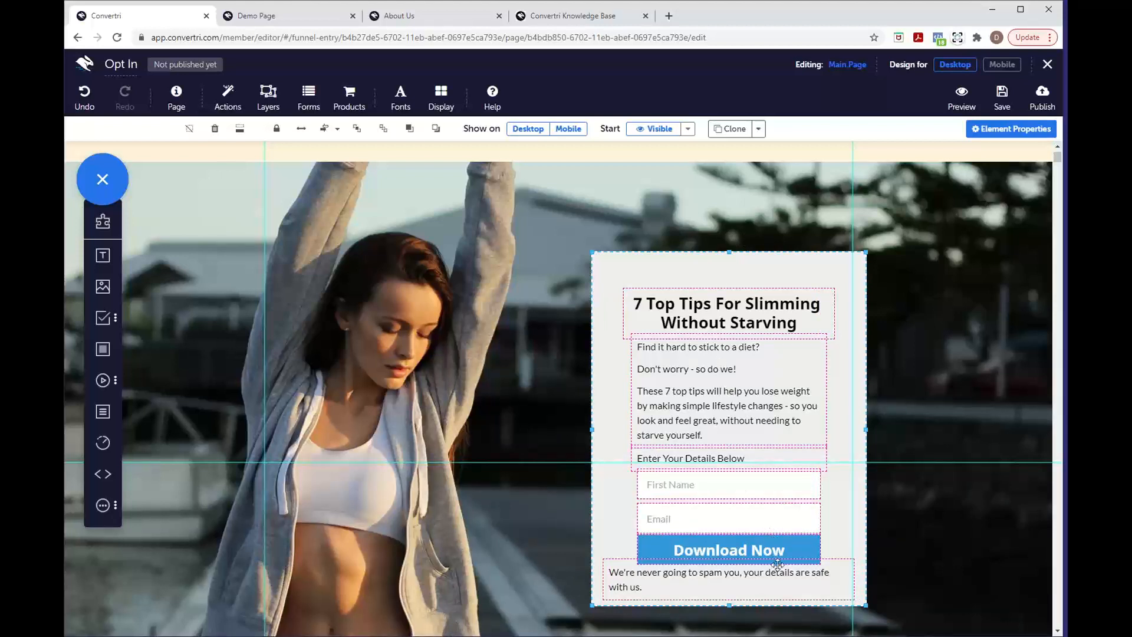
Nudge the "7 Top Tips For Slimming Without Starving" headline up, closer to the panel's upper edge
{"action": "left_click", "coordinate": [733, 289]}
{"action": "key", "text": "Up"}
{"action": "key", "text": "Up"}
{"action": "key", "text": "Up"}
{"action": "key", "text": "Up"}
{"action": "key", "text": "Up"}
{"action": "key", "text": "Up"}
{"action": "key", "text": "Up"}
{"action": "key", "text": "Up"}
{"action": "key", "text": "Up"}
{"action": "key", "text": "Up"}
{"action": "key", "text": "Up"}
{"action": "key", "text": "Up"}
{"action": "key", "text": "Up"}
{"action": "key", "text": "Up"}
{"action": "key", "text": "Up"}
{"action": "key", "text": "Up"}
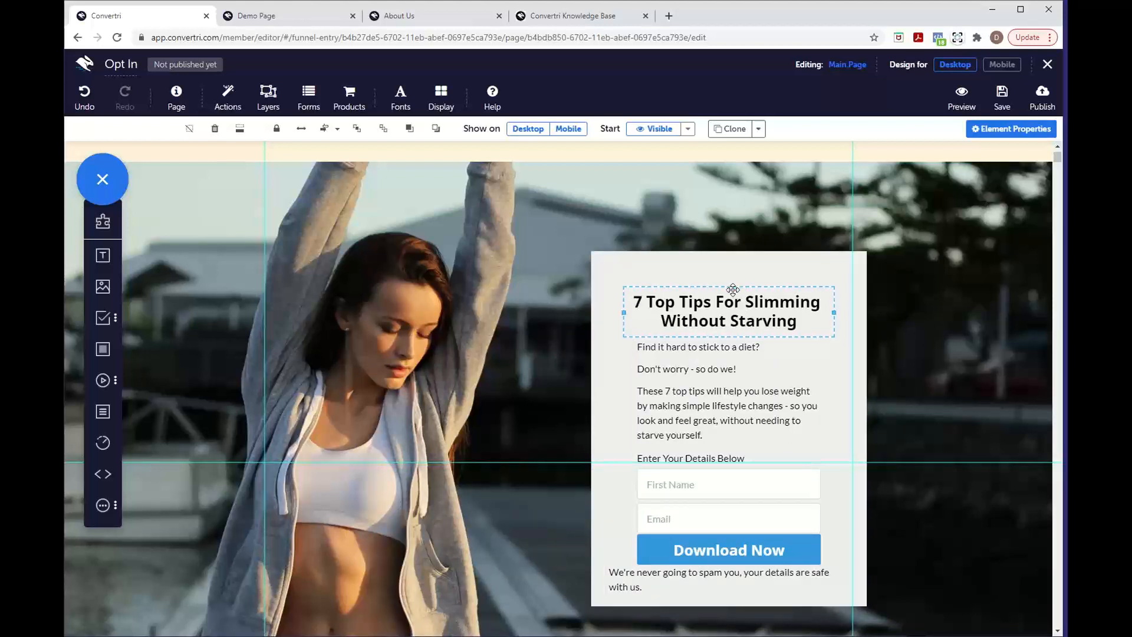
{"action": "key", "text": "Up"}
{"action": "key", "text": "Up"}
{"action": "key", "text": "Up"}
{"action": "key", "text": "Up"}
{"action": "key", "text": "Up"}
{"action": "key", "text": "Up"}
{"action": "key", "text": "Up"}
{"action": "key", "text": "Up"}
{"action": "key", "text": "Up"}
{"action": "key", "text": "Up"}
{"action": "key", "text": "Up"}
{"action": "key", "text": "Up"}
{"action": "key", "text": "Up"}
{"action": "key", "text": "Up"}
{"action": "key", "text": "Up"}
{"action": "key", "text": "Up"}
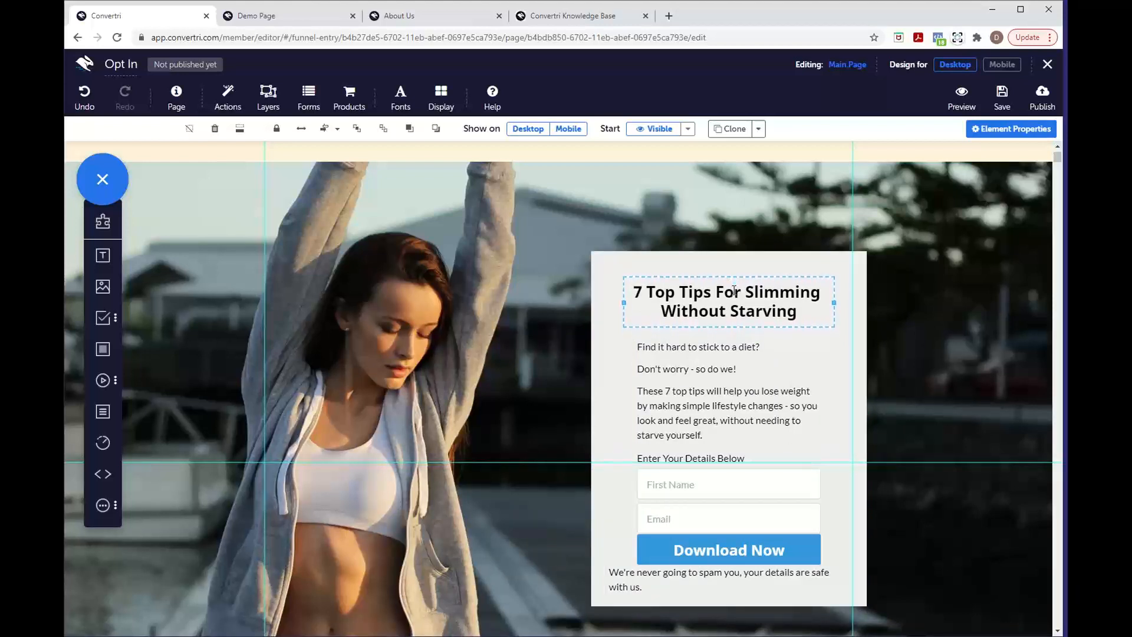
{"action": "key", "text": "Up"}
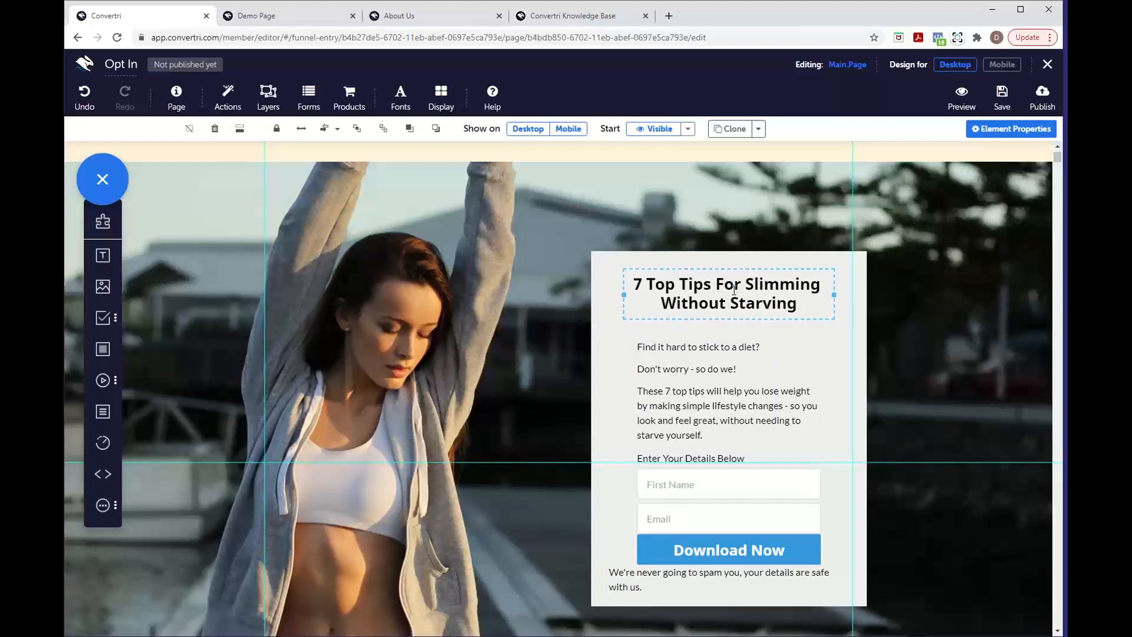
Nudge the body text block starting "Find it hard to stick to a diet?" up, closer to the headline
{"action": "left_click", "coordinate": [731, 374]}
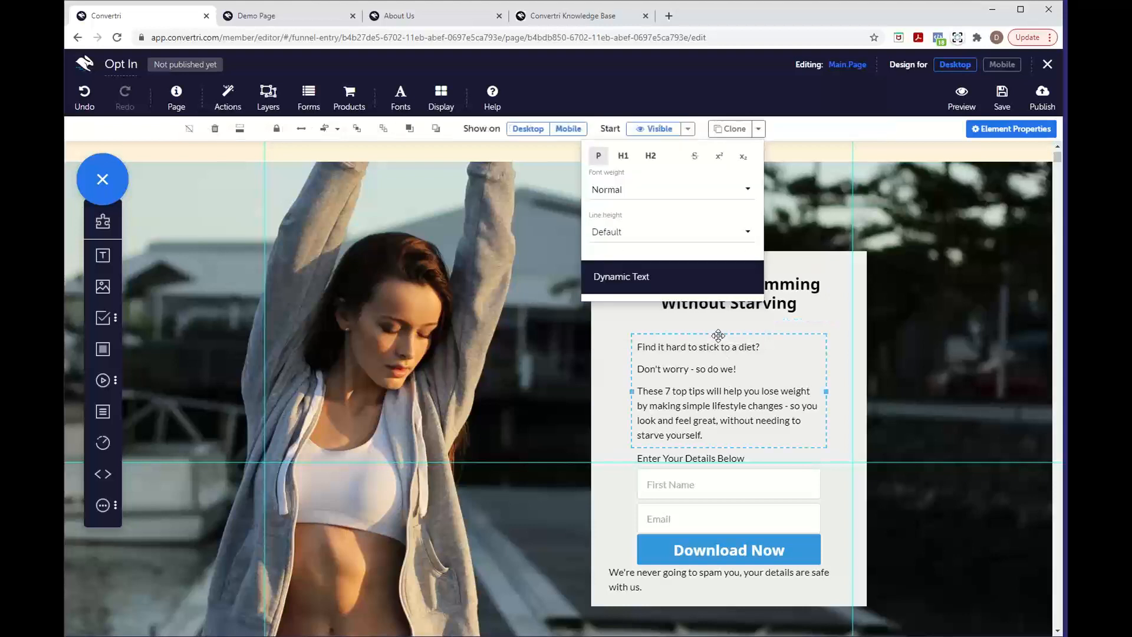
{"action": "key", "text": "Up"}
{"action": "key", "text": "Up"}
{"action": "key", "text": "Up"}
{"action": "key", "text": "Up"}
{"action": "key", "text": "Up"}
{"action": "key", "text": "Up"}
{"action": "key", "text": "Up"}
{"action": "key", "text": "Up"}
{"action": "key", "text": "Up"}
{"action": "key", "text": "Up"}
{"action": "key", "text": "Up"}
{"action": "key", "text": "Up"}
{"action": "key", "text": "Up"}
{"action": "key", "text": "Up"}
{"action": "key", "text": "Up"}
{"action": "key", "text": "Up"}
{"action": "key", "text": "Up"}
{"action": "key", "text": "Up"}
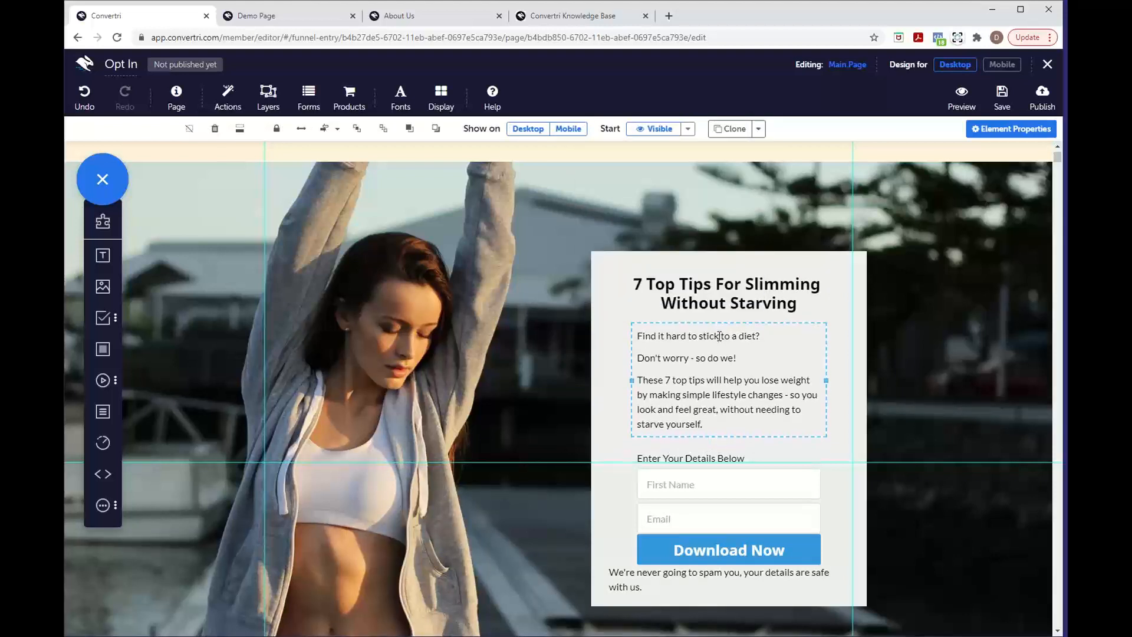
Set the "Enter Your Details Below" text to font size 12 and undo the slight shift of its text box
{"action": "left_click", "coordinate": [752, 451]}
{"action": "left_click_drag", "start_coordinate": [745, 458], "coordinate": [649, 454]}
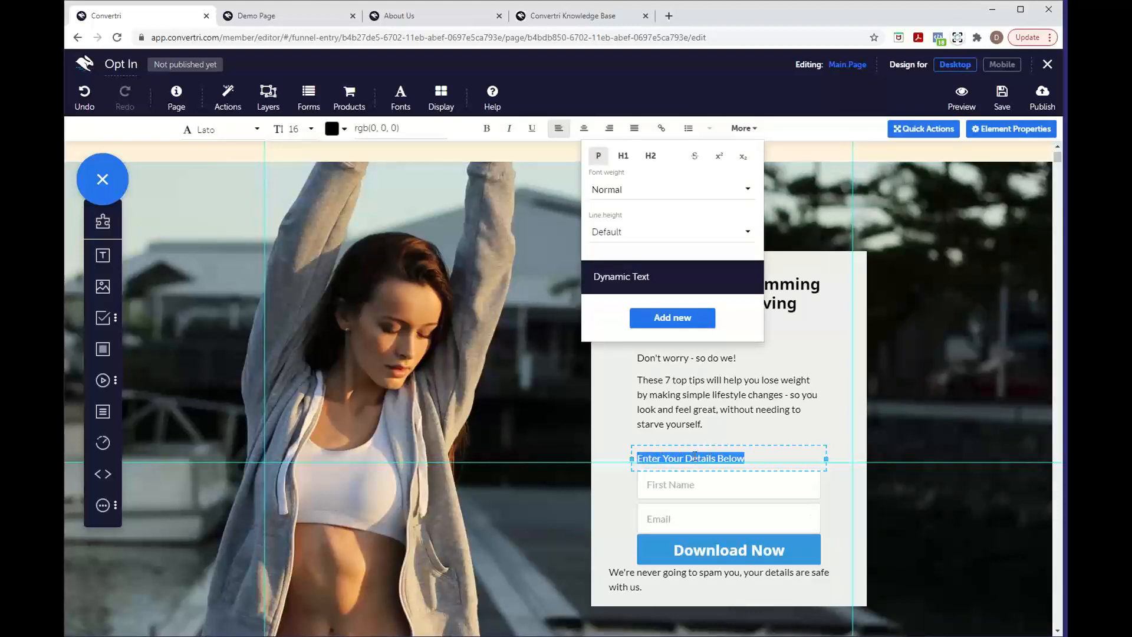
{"action": "left_click", "coordinate": [756, 129]}
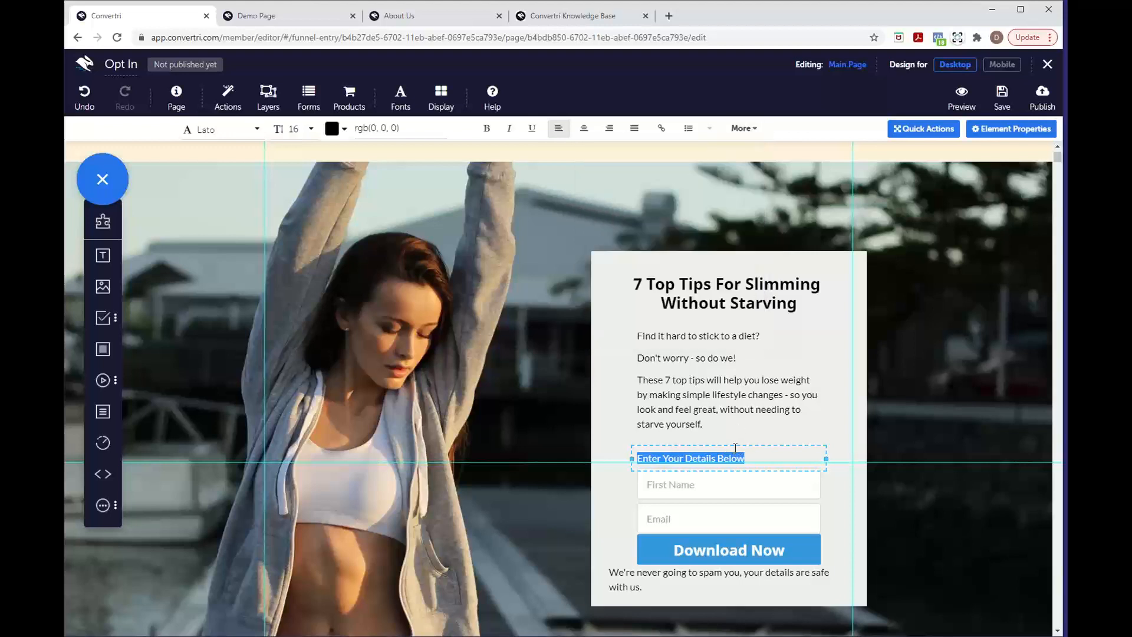
{"action": "left_click", "coordinate": [309, 131]}
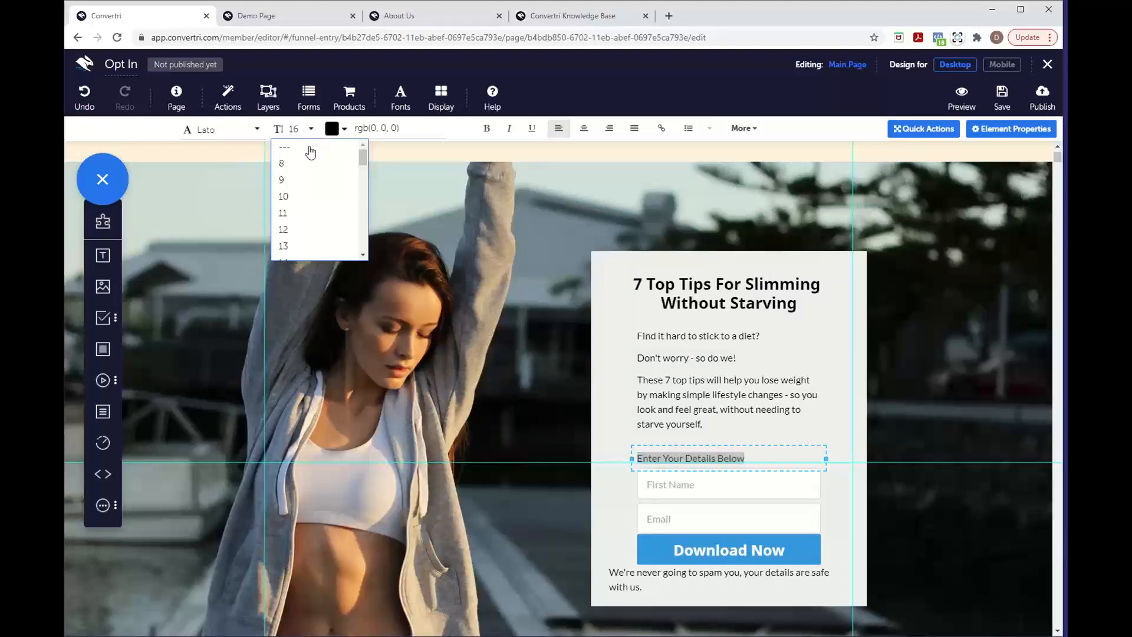
{"action": "left_click", "coordinate": [306, 230]}
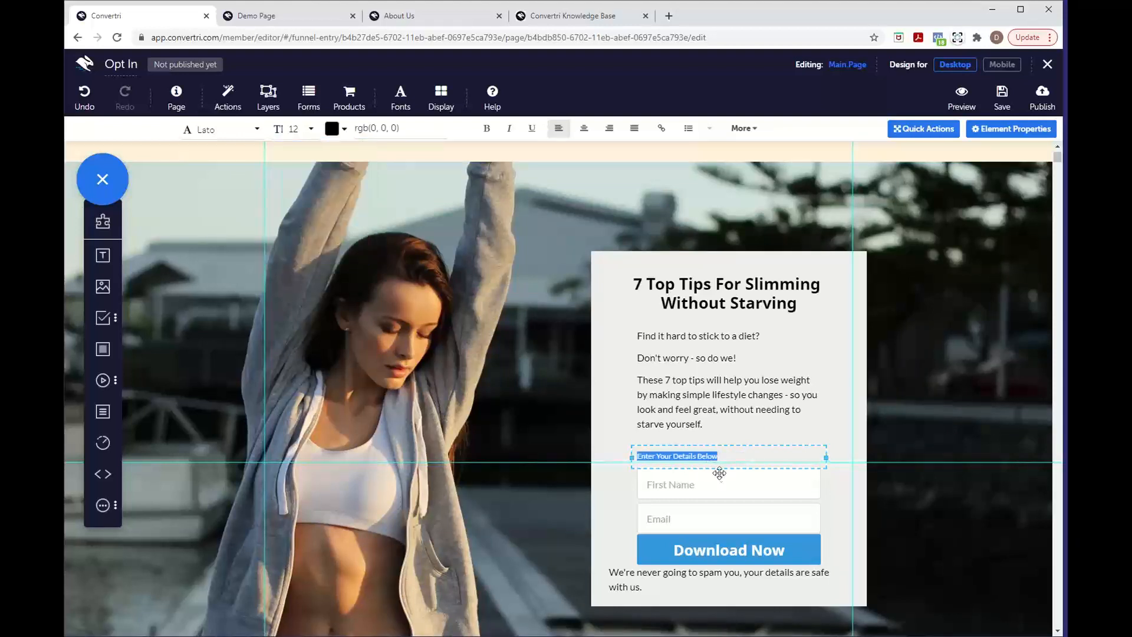
{"action": "left_click_drag", "start_coordinate": [724, 465], "coordinate": [726, 467]}
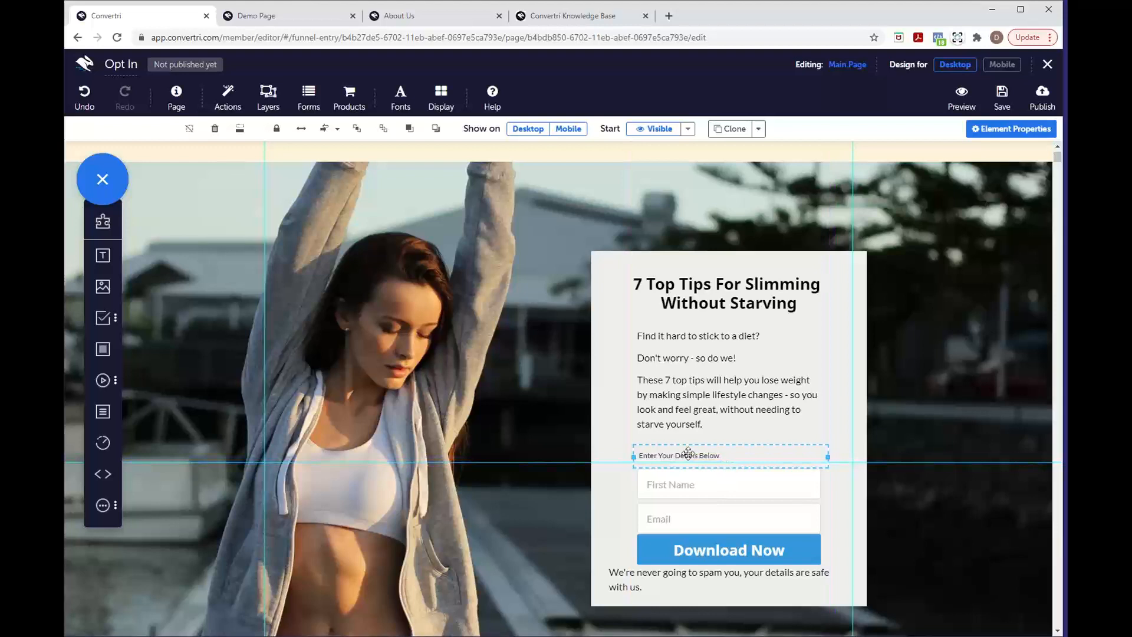
{"action": "left_click", "coordinate": [84, 96]}
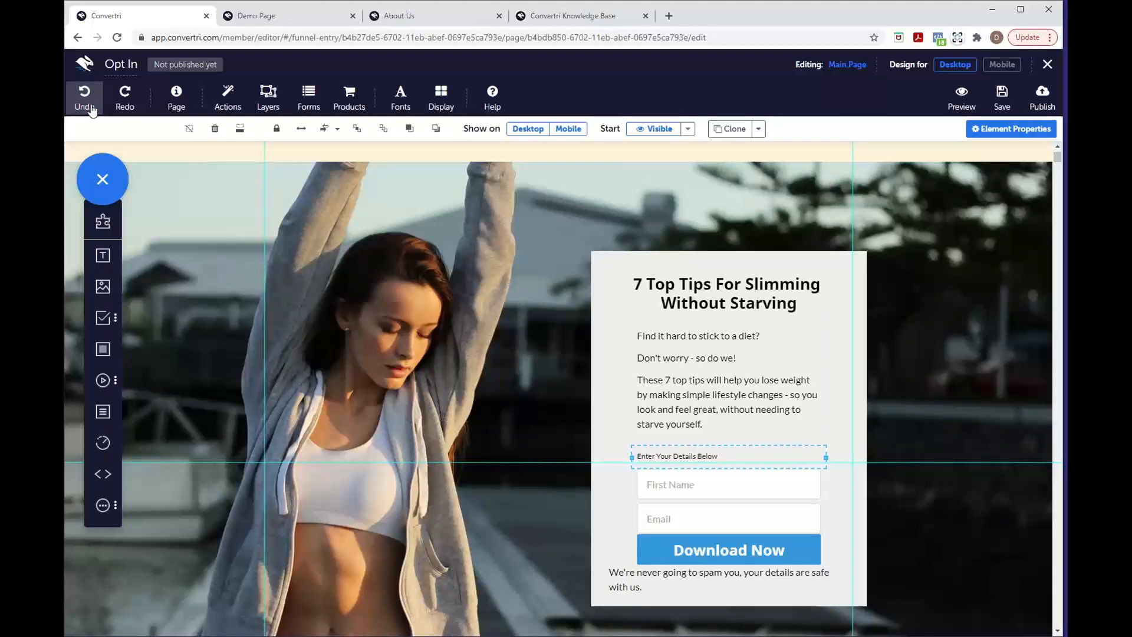
Set the "We're never going to spam you" text to font size 12 and center it
{"action": "left_click", "coordinate": [715, 581]}
{"action": "triple_click", "coordinate": [654, 581]}
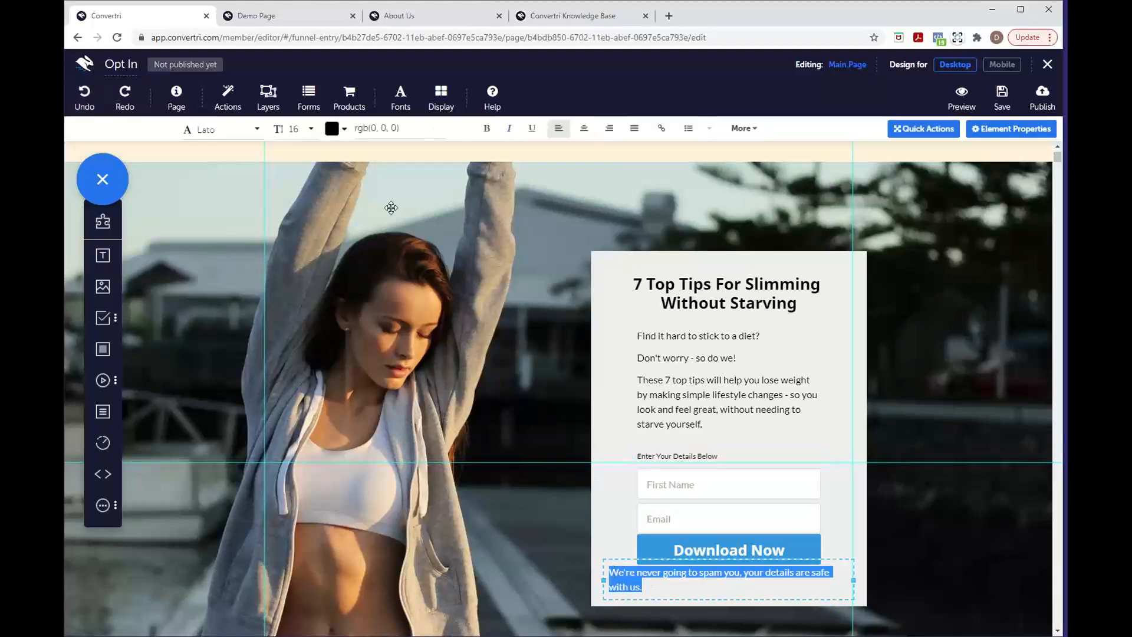
{"action": "left_click", "coordinate": [293, 129]}
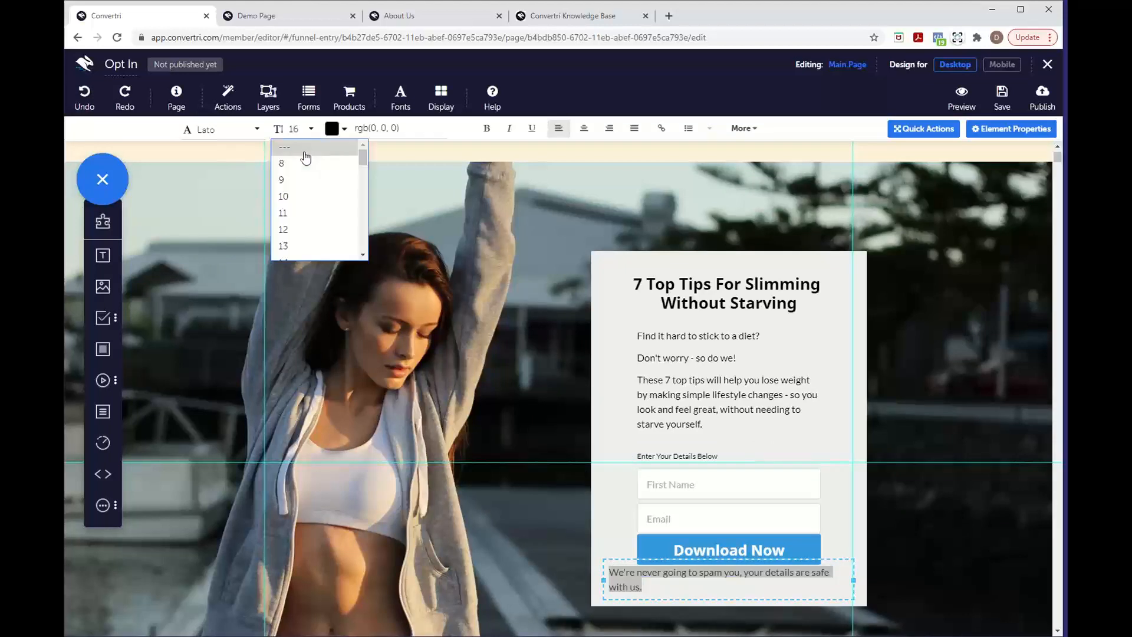
{"action": "left_click", "coordinate": [299, 229]}
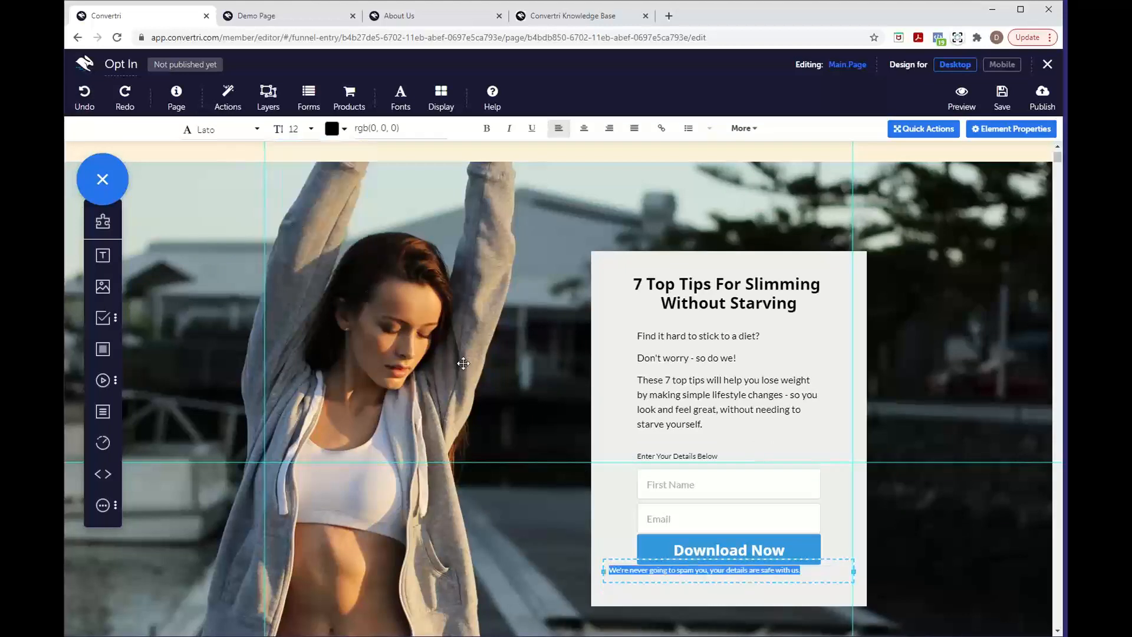
{"action": "left_click", "coordinate": [589, 134]}
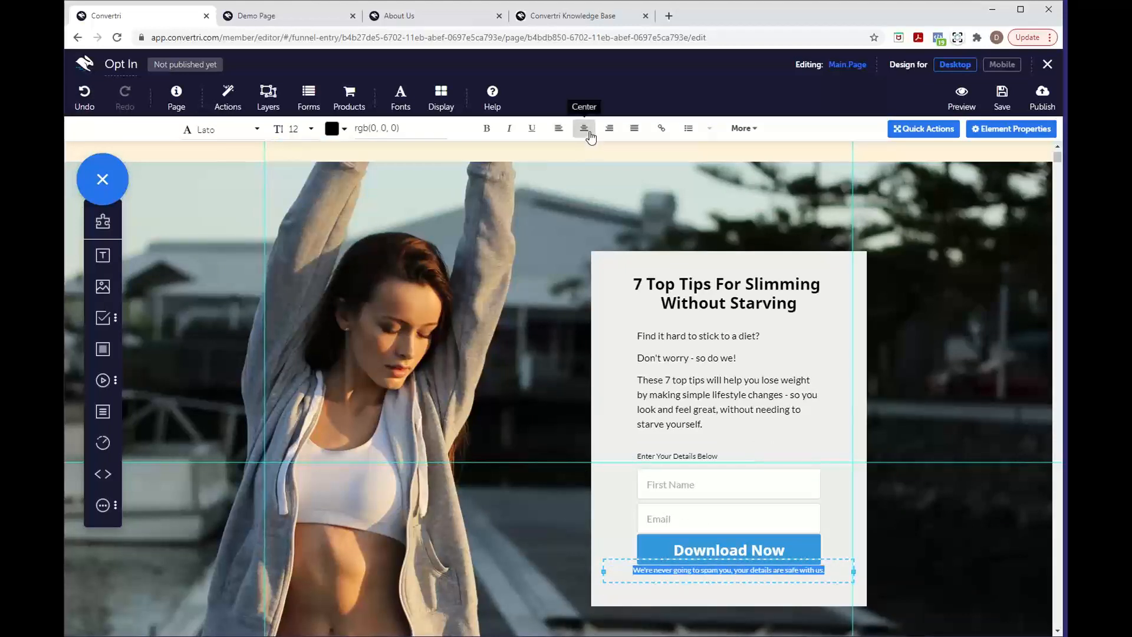
{"action": "left_click", "coordinate": [743, 583]}
{"action": "left_click", "coordinate": [744, 583]}
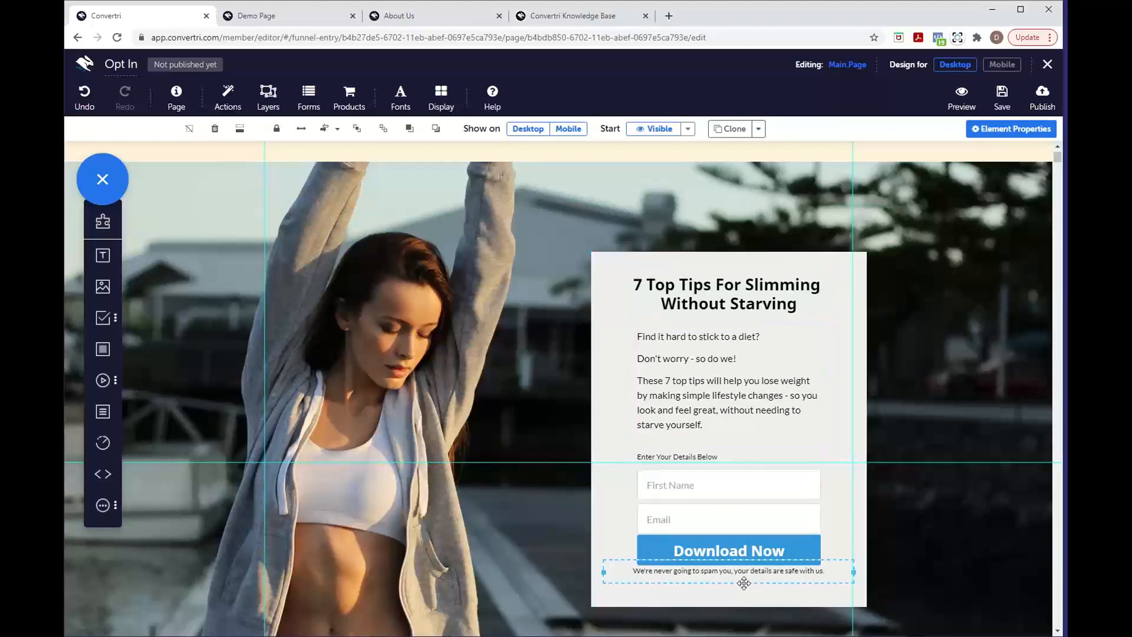
Nudge the "We're never going to spam you" text down, clear of the Download Now button
{"action": "key", "text": "Down"}
{"action": "key", "text": "Down"}
{"action": "key", "text": "Down"}
{"action": "key", "text": "Down"}
{"action": "key", "text": "Down"}
{"action": "key", "text": "Down"}
{"action": "key", "text": "Down"}
{"action": "key", "text": "Down"}
{"action": "key", "text": "Down"}
{"action": "key", "text": "Down"}
{"action": "key", "text": "Down"}
{"action": "key", "text": "Down"}
{"action": "key", "text": "Down"}
{"action": "key", "text": "Down"}
{"action": "key", "text": "Down"}
{"action": "key", "text": "Down"}
{"action": "key", "text": "Down"}
{"action": "key", "text": "Down"}
{"action": "key", "text": "Down"}
{"action": "key", "text": "Down"}
{"action": "key", "text": "Down"}
{"action": "key", "text": "Down"}
{"action": "key", "text": "Down"}
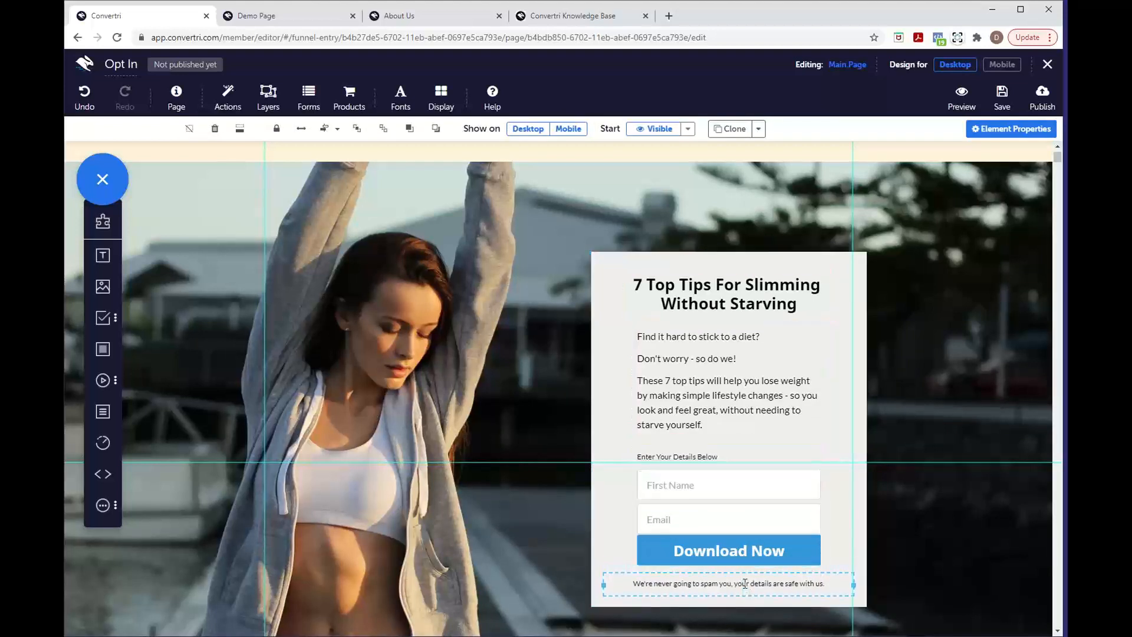
Nudge the Download Now button down, leaving a gap below the Email field and staying just above the spam text
{"action": "left_click", "coordinate": [736, 551]}
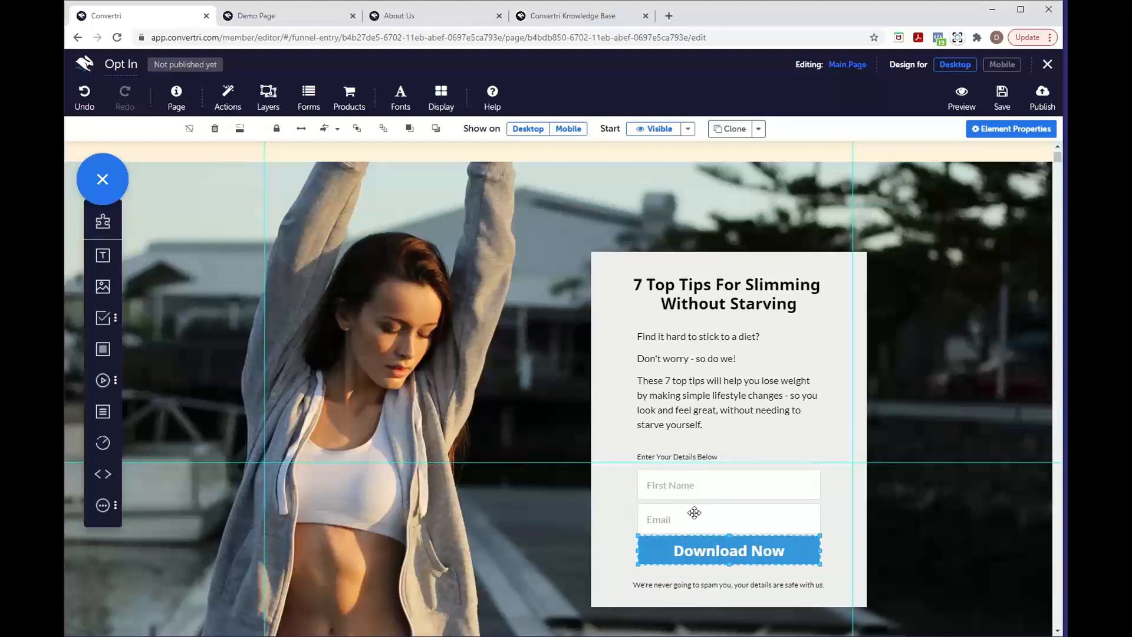
{"action": "left_click", "coordinate": [619, 552]}
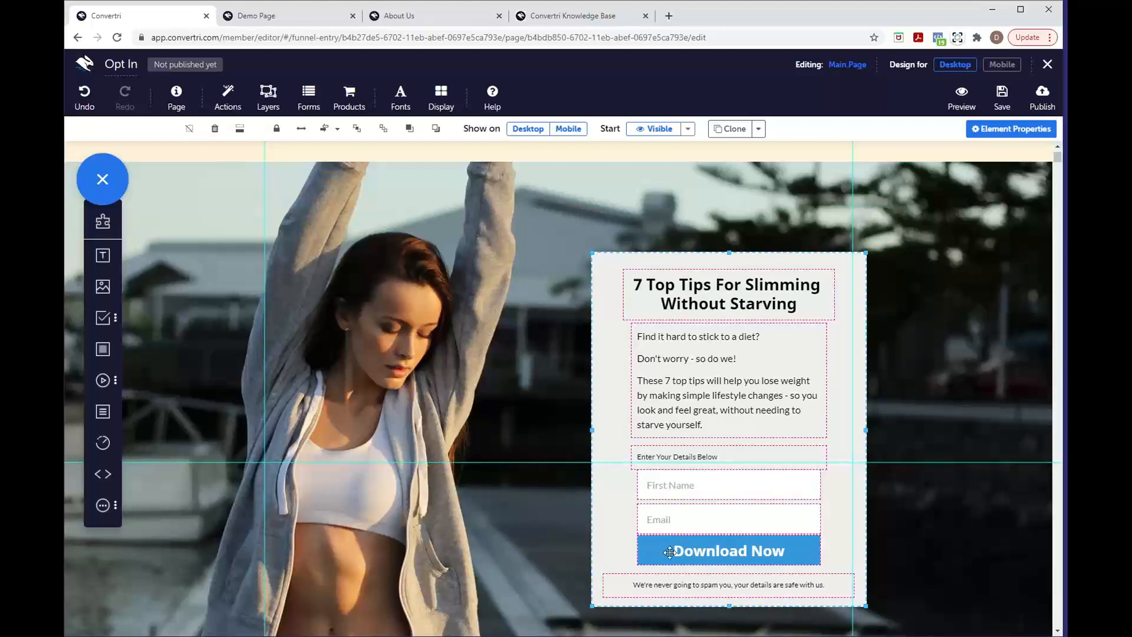
{"action": "left_click", "coordinate": [670, 555]}
{"action": "key", "text": "Down"}
{"action": "key", "text": "Down"}
{"action": "key", "text": "Down"}
{"action": "key", "text": "Down"}
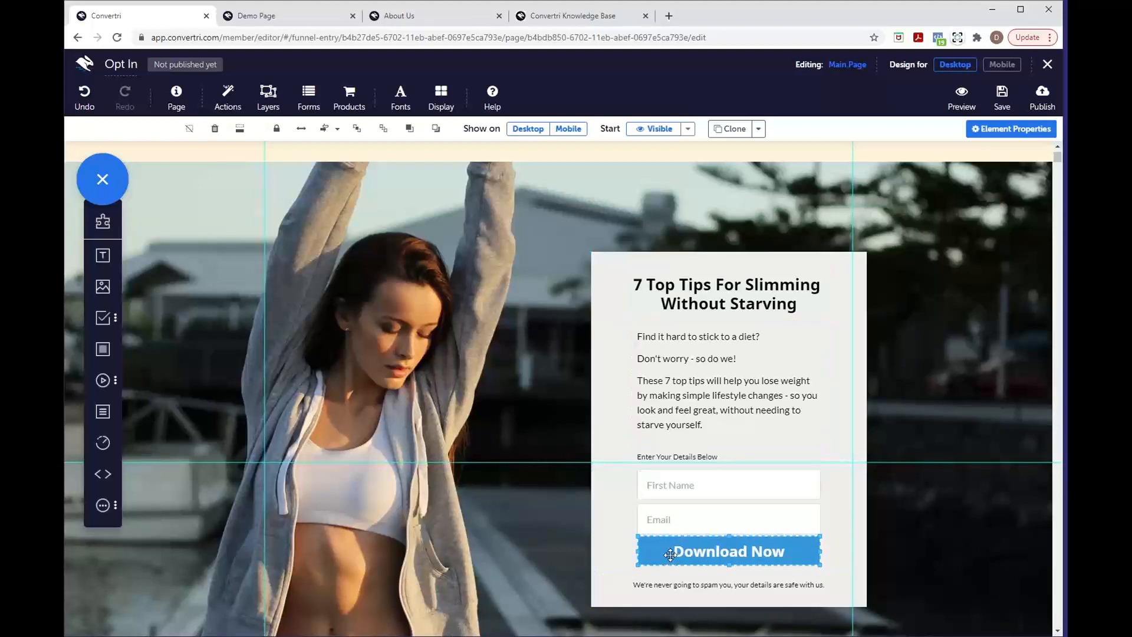
{"action": "key", "text": "Up"}
{"action": "key", "text": "Up"}
{"action": "key", "text": "Up"}
{"action": "key", "text": "Up"}
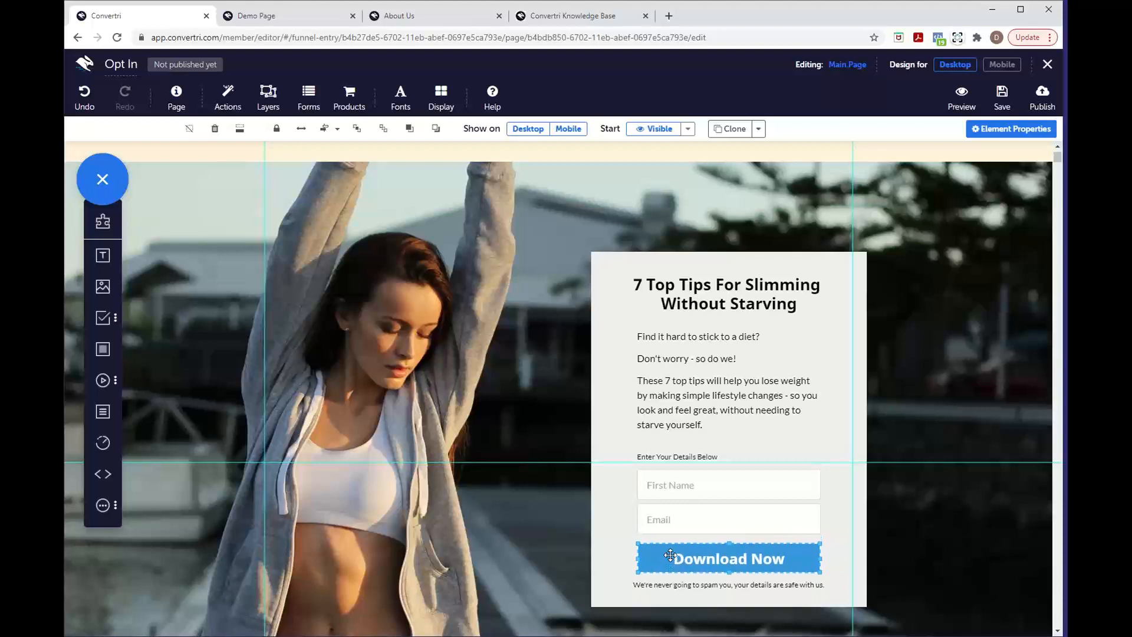
{"action": "key", "text": "Up"}
{"action": "key", "text": "Up"}
{"action": "key", "text": "Up"}
{"action": "key", "text": "Up"}
{"action": "key", "text": "Down"}
{"action": "key", "text": "Down"}
{"action": "key", "text": "Down"}
{"action": "key", "text": "Down"}
{"action": "key", "text": "Down"}
{"action": "key", "text": "Down"}
{"action": "key", "text": "Down"}
{"action": "key", "text": "Down"}
{"action": "key", "text": "Down"}
{"action": "key", "text": "Down"}
{"action": "key", "text": "Down"}
{"action": "key", "text": "Down"}
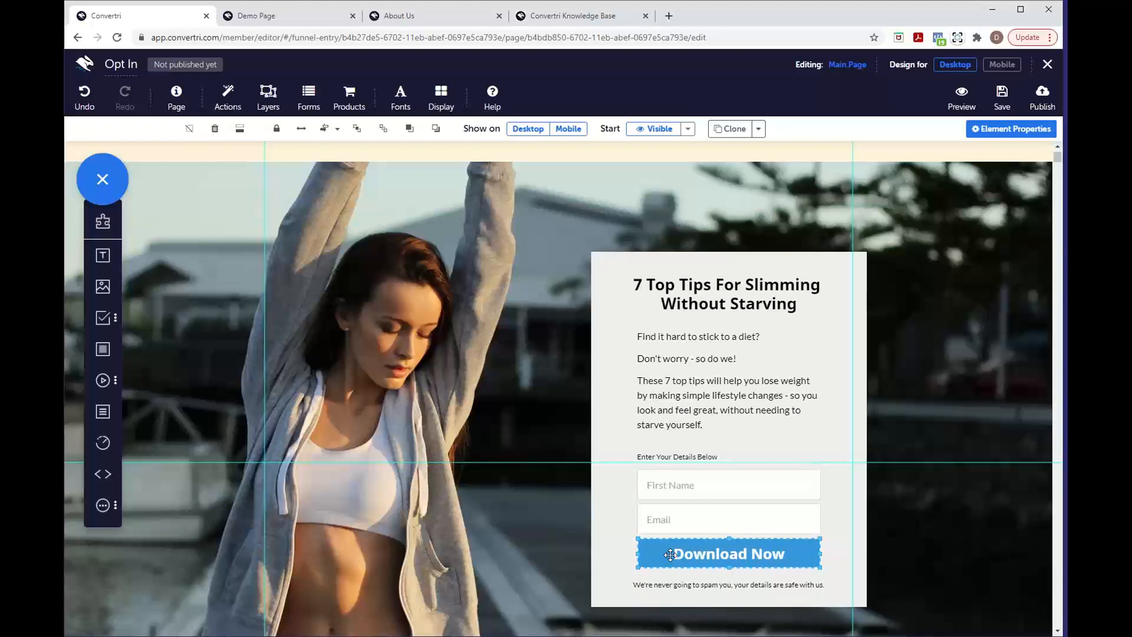
Distribute the First Name field, Email field and Download Now button vertically
{"action": "left_click", "coordinate": [710, 520]}
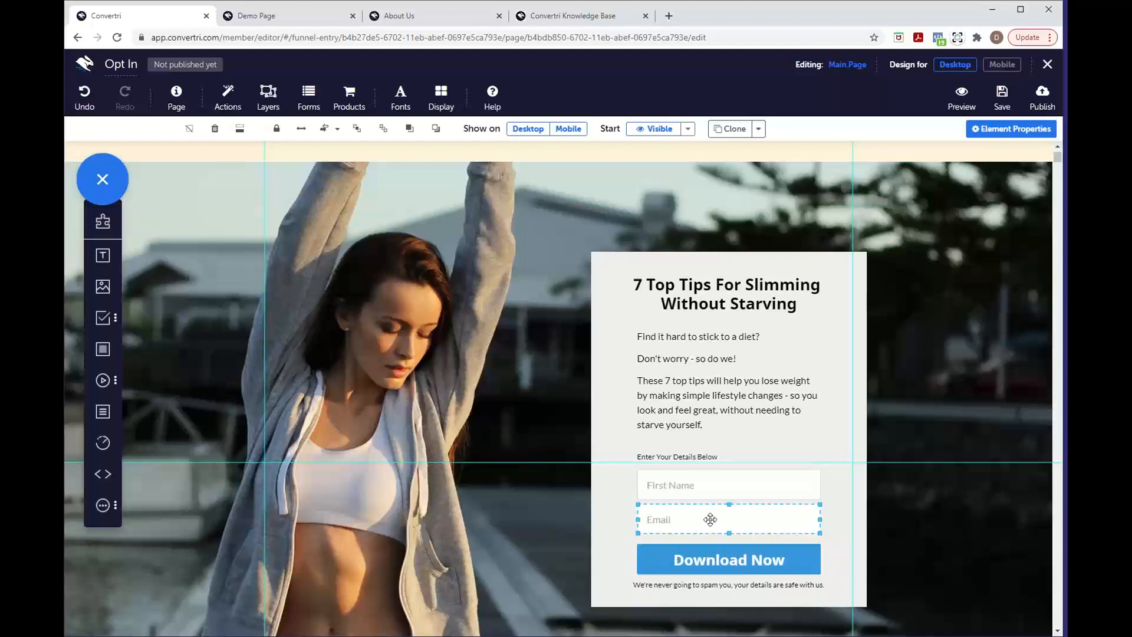
{"action": "left_click", "coordinate": [698, 553]}
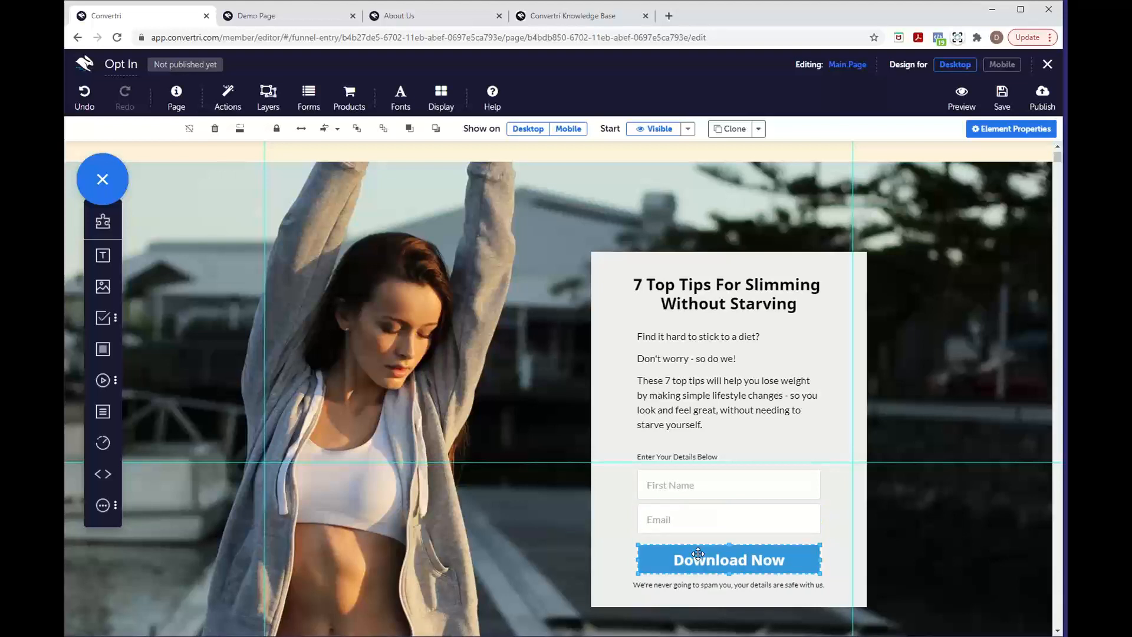
{"action": "left_click", "coordinate": [713, 519], "text": "shift"}
{"action": "left_click", "coordinate": [735, 494], "text": "shift"}
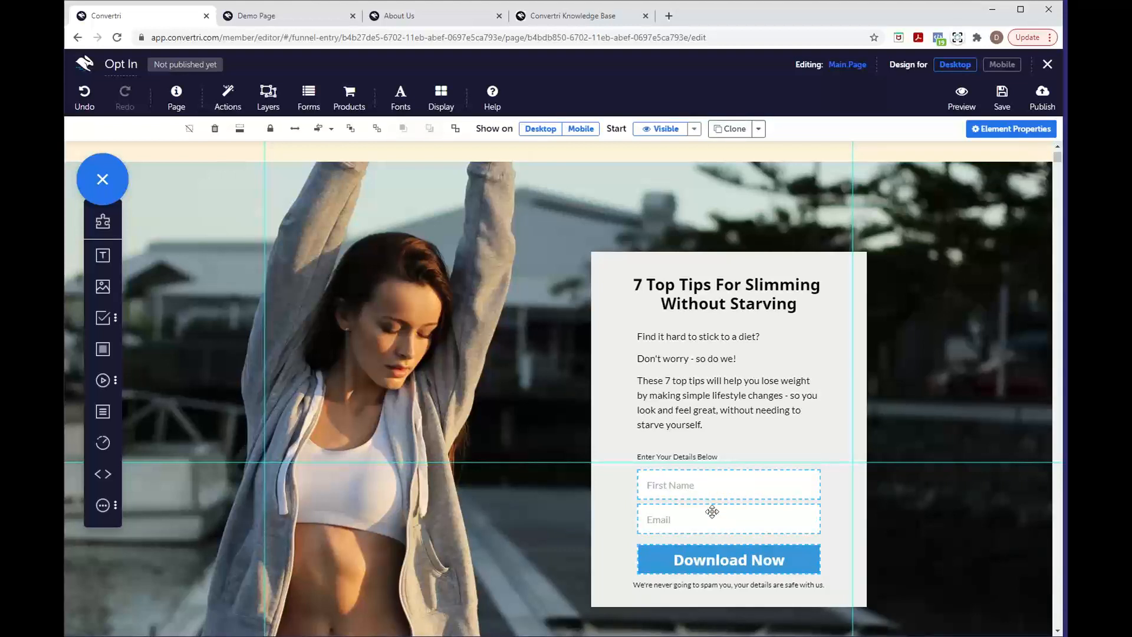
{"action": "left_click", "coordinate": [331, 129]}
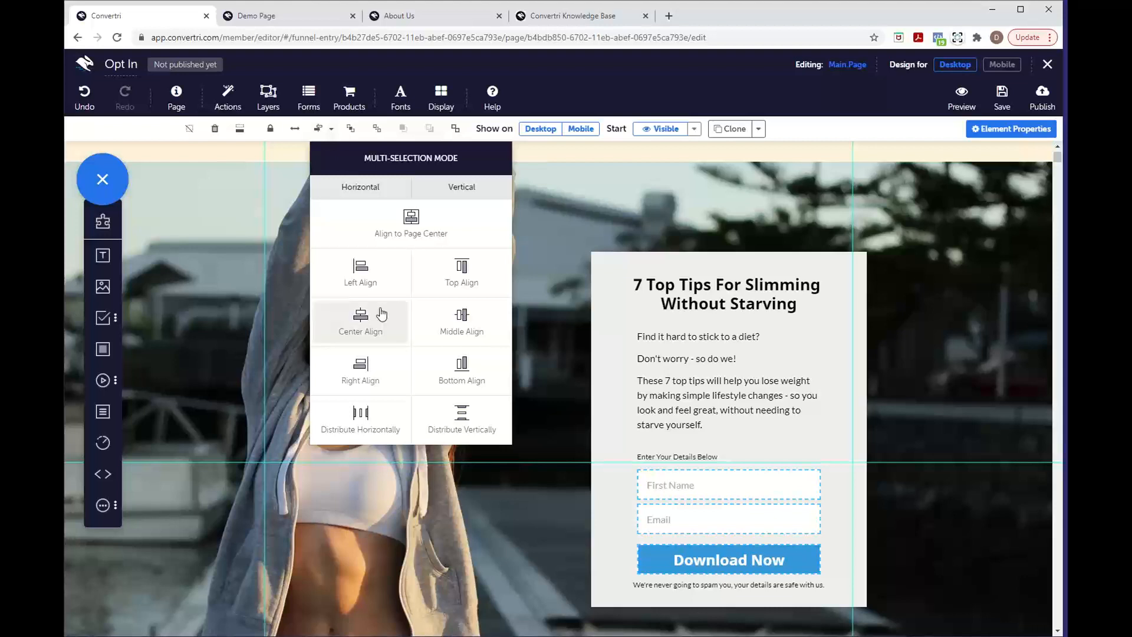
{"action": "left_click", "coordinate": [447, 431]}
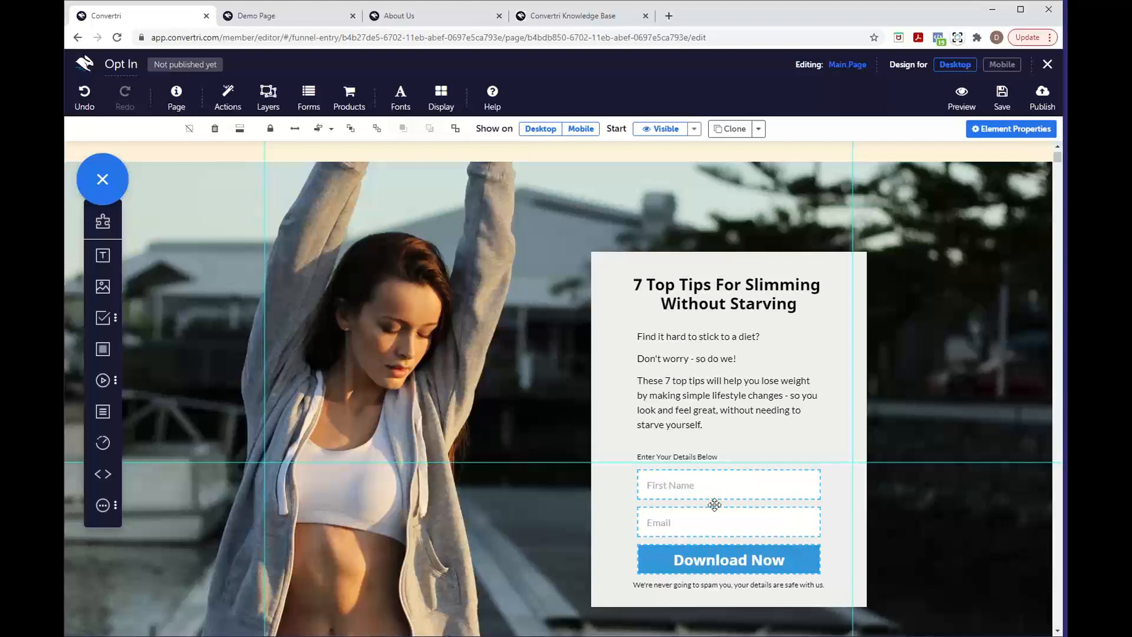
Round the opt-in panel's corners with one border radius of 25 for all corners
{"action": "left_click", "coordinate": [849, 479]}
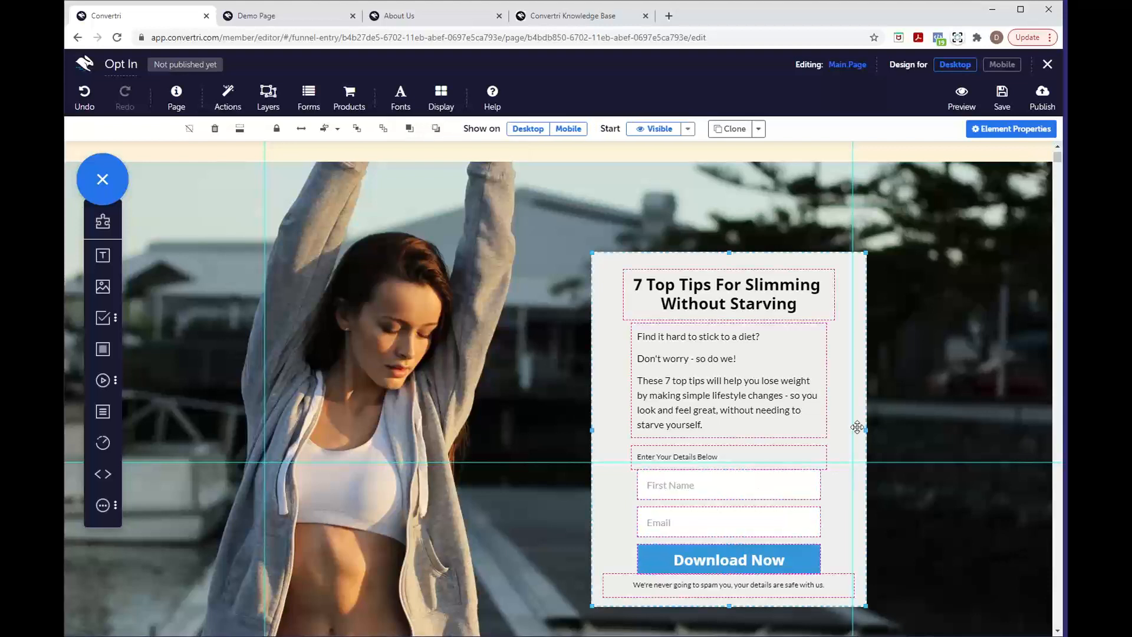
{"action": "left_click", "coordinate": [998, 133]}
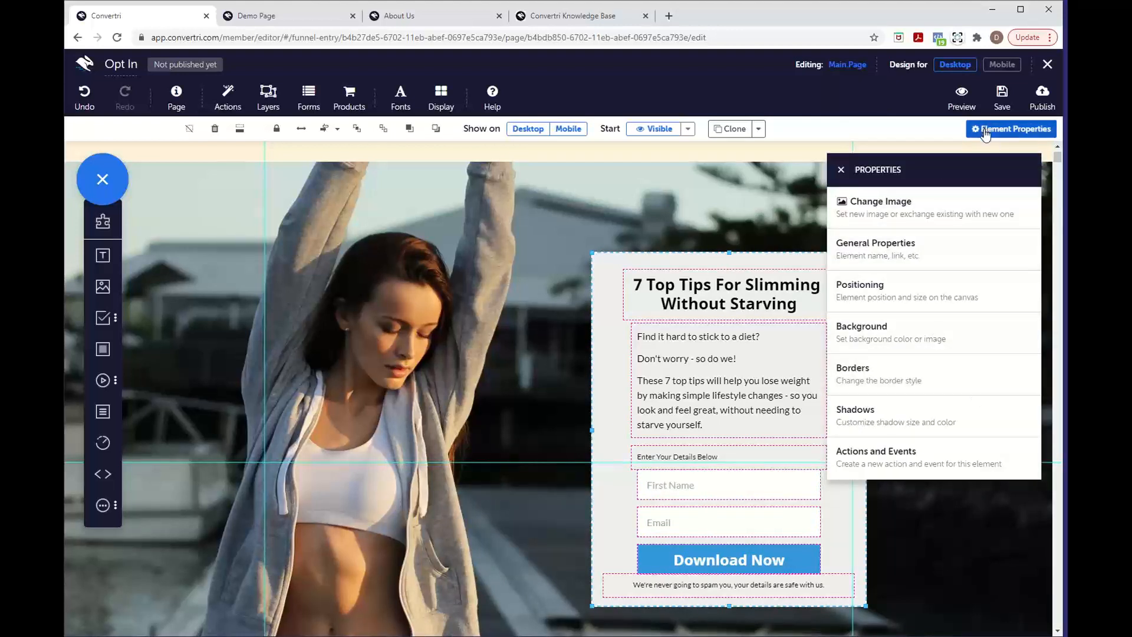
{"action": "left_click", "coordinate": [908, 376]}
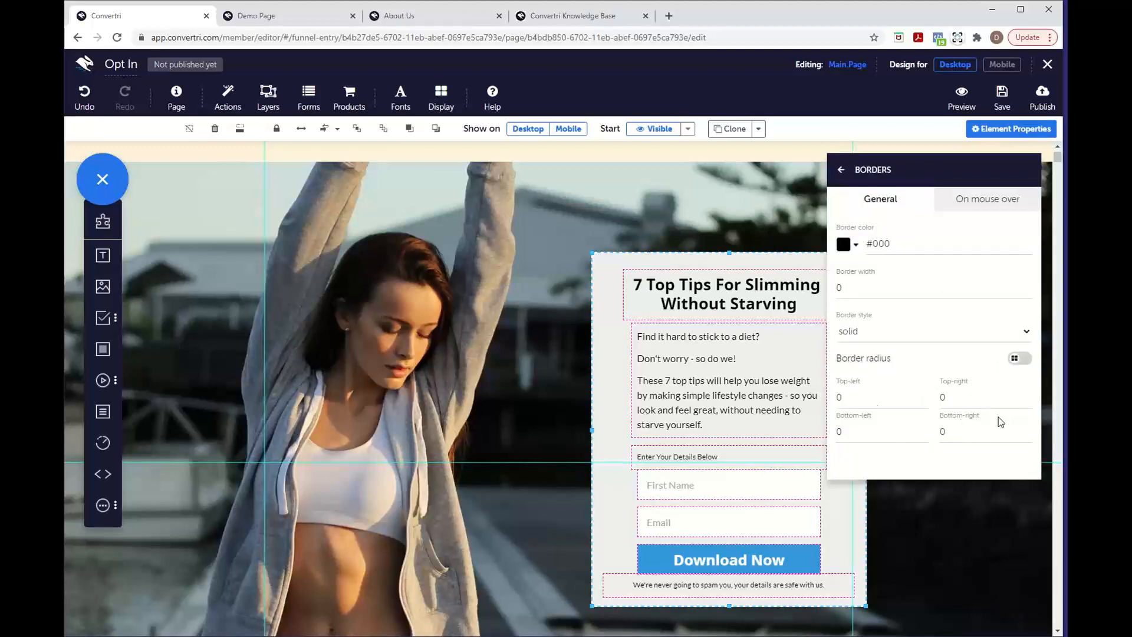
{"action": "left_click", "coordinate": [1013, 360]}
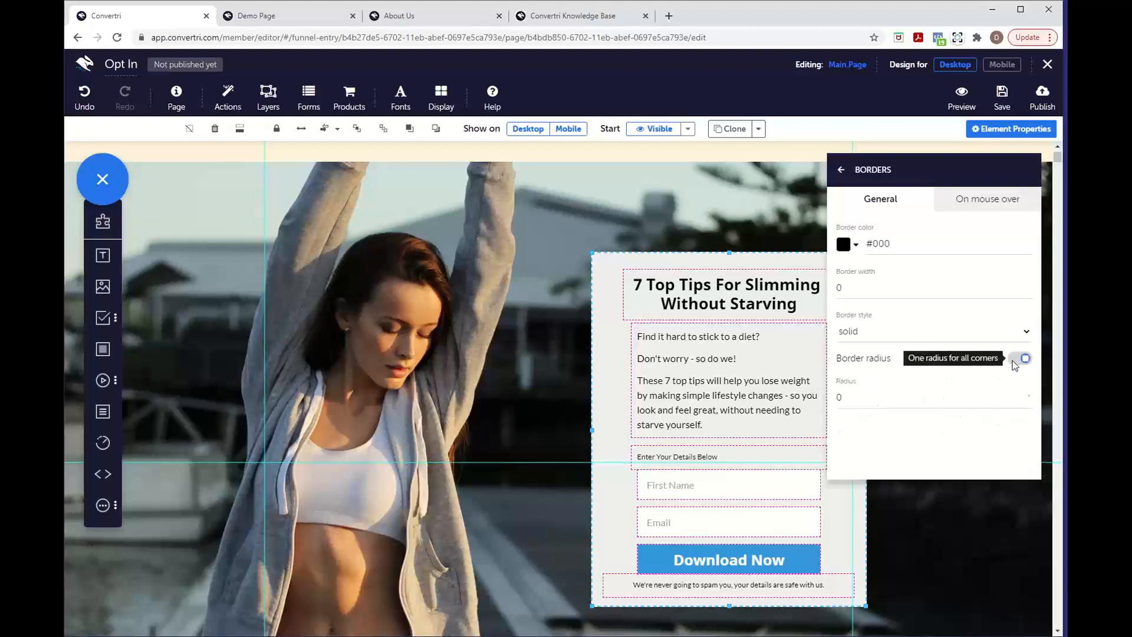
{"action": "left_click_drag", "start_coordinate": [876, 393], "coordinate": [836, 397]}
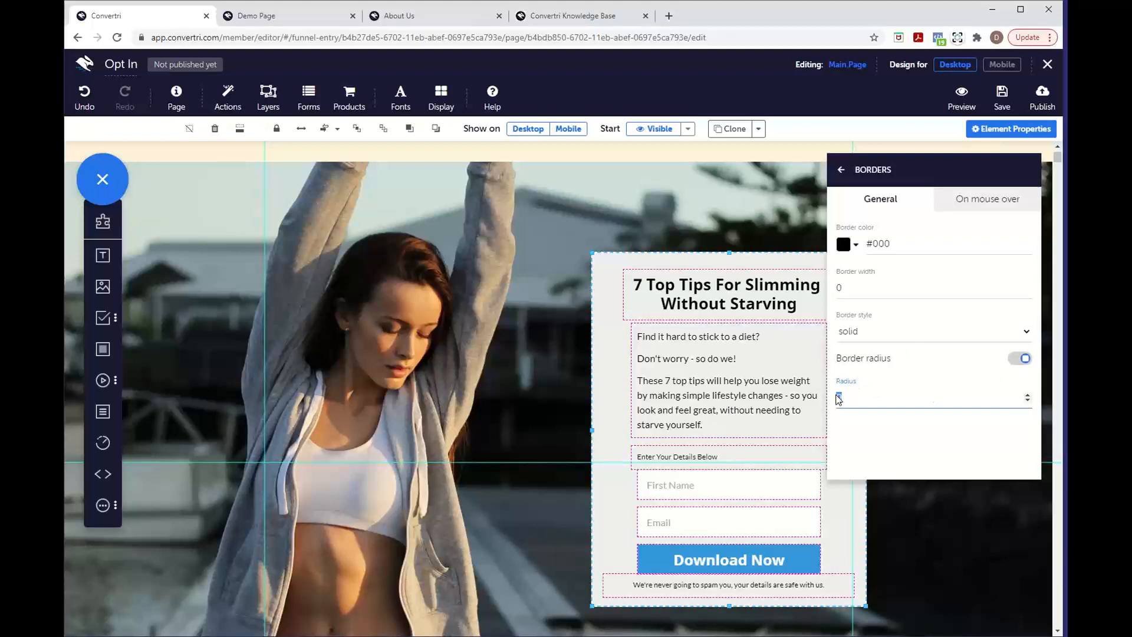
{"action": "type", "text": "50"}
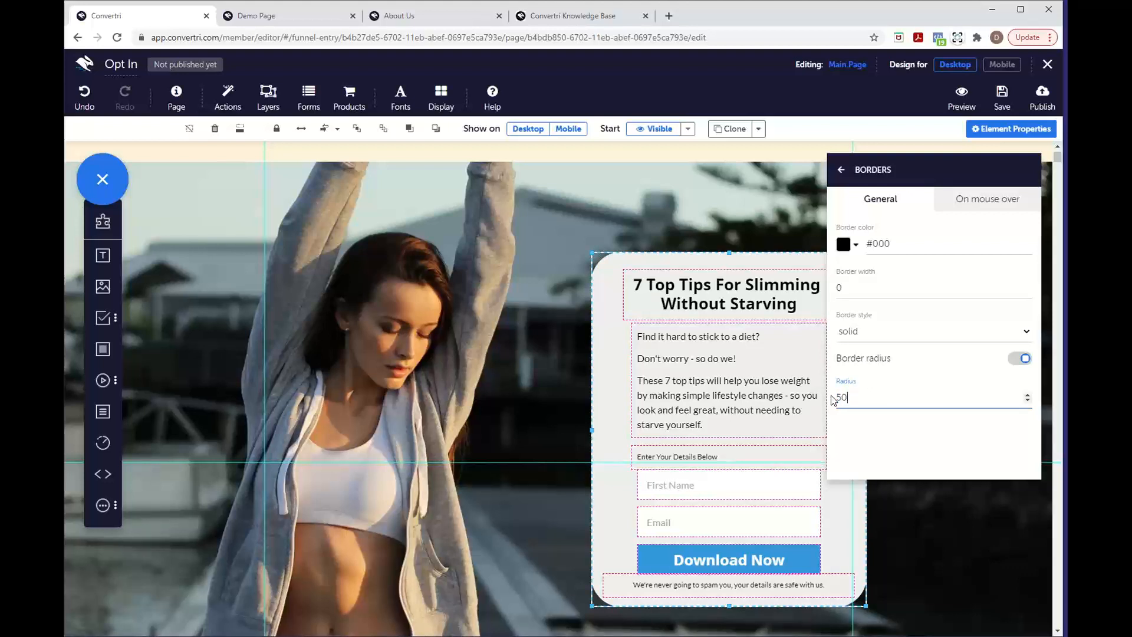
{"action": "key", "text": "BackSpace"}
{"action": "key", "text": "BackSpace"}
{"action": "type", "text": "25"}
{"action": "left_click", "coordinate": [1027, 395]}
{"action": "left_click", "coordinate": [1027, 394]}
{"action": "left_click", "coordinate": [1027, 395]}
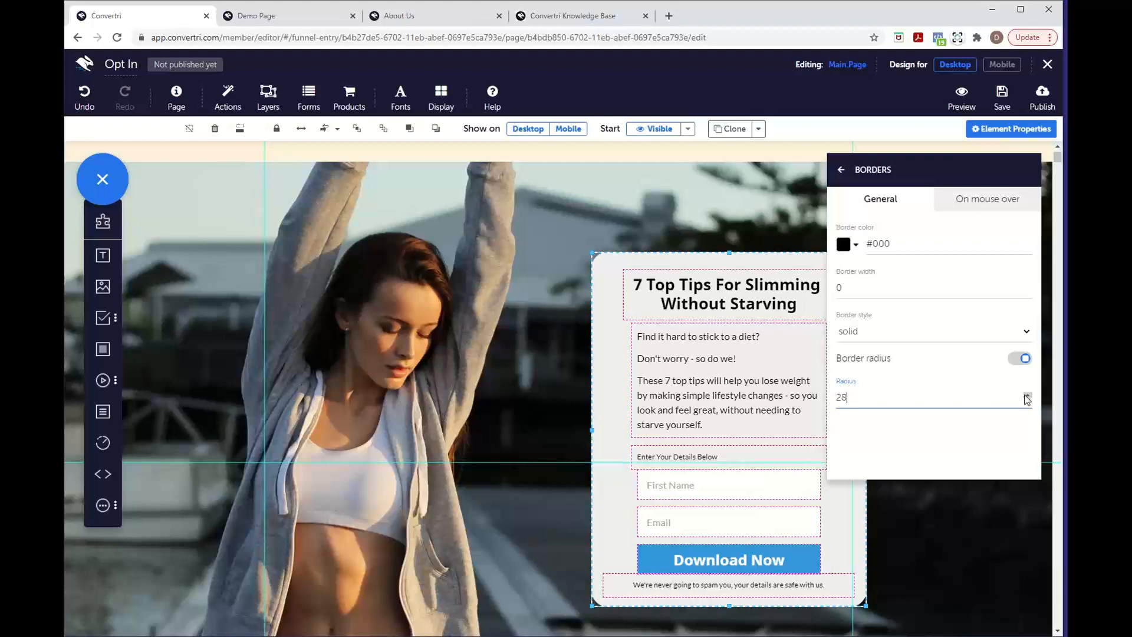
{"action": "left_click", "coordinate": [1027, 401]}
{"action": "left_click", "coordinate": [1027, 400]}
{"action": "left_click", "coordinate": [993, 423]}
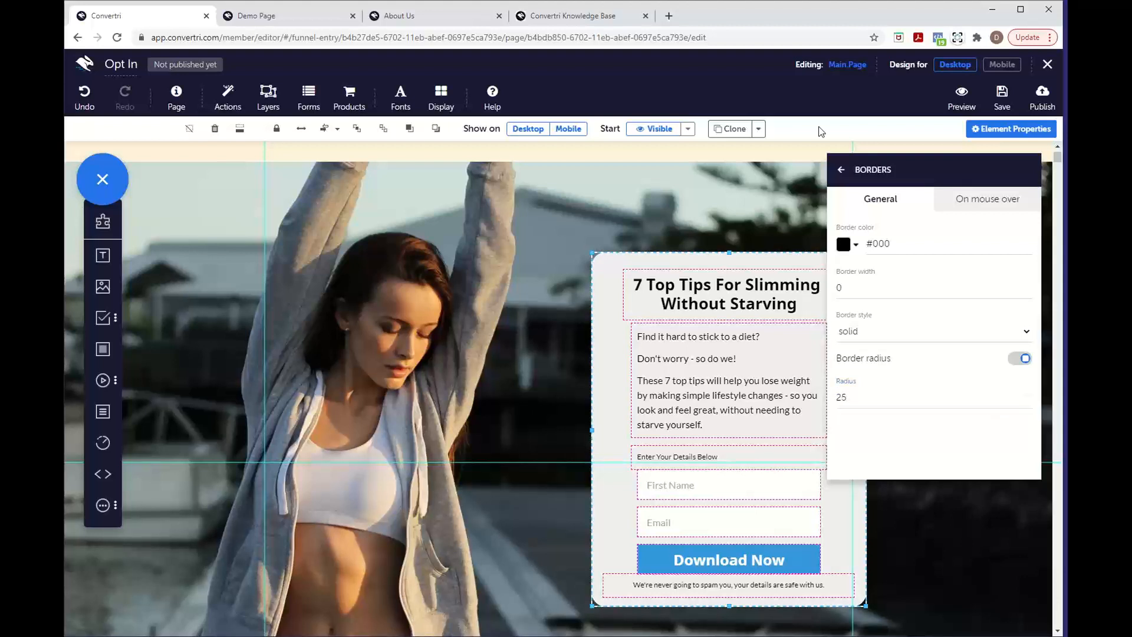
{"action": "left_click", "coordinate": [842, 172]}
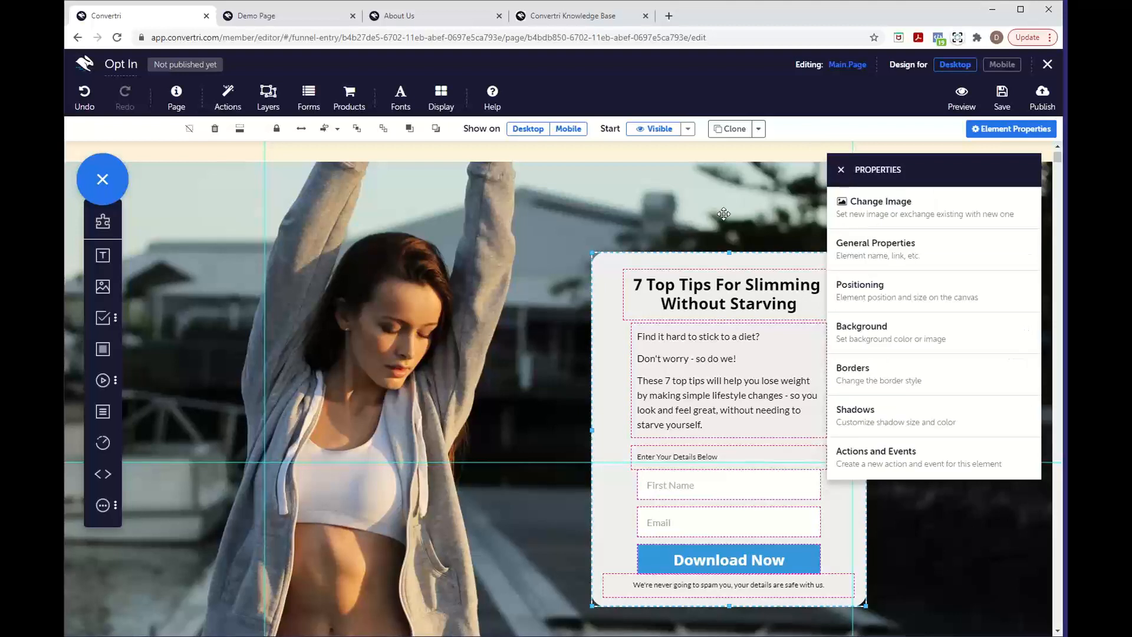
Make the opt-in panel semi-transparent by setting its background fill to rgba(239, 239, 239, 0.7)
{"action": "left_click", "coordinate": [600, 264]}
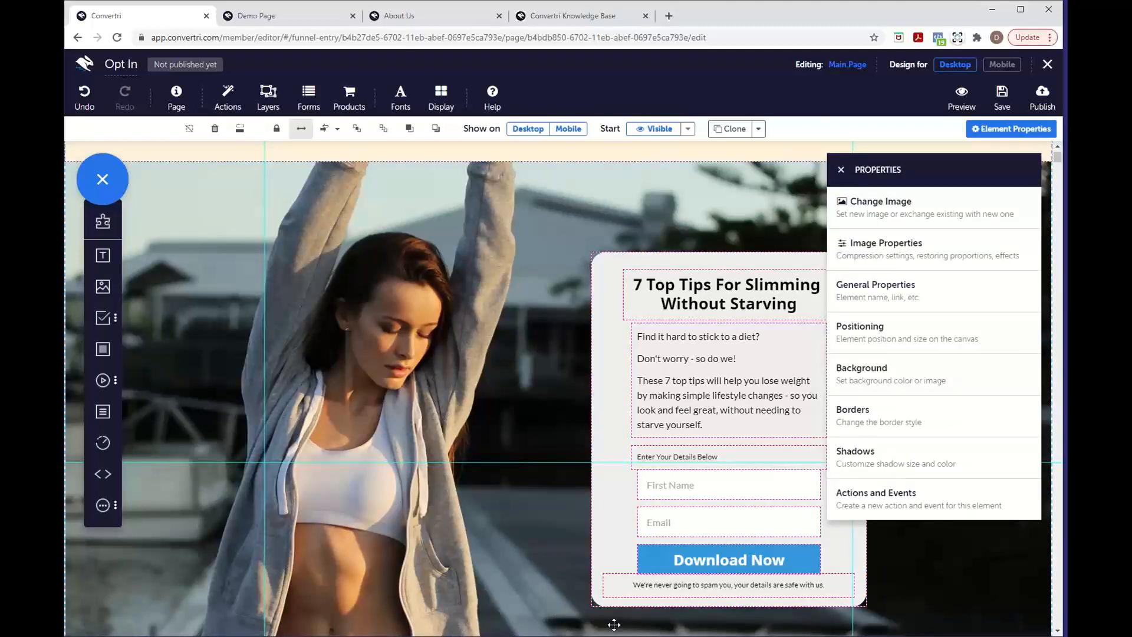
{"action": "left_click", "coordinate": [612, 291]}
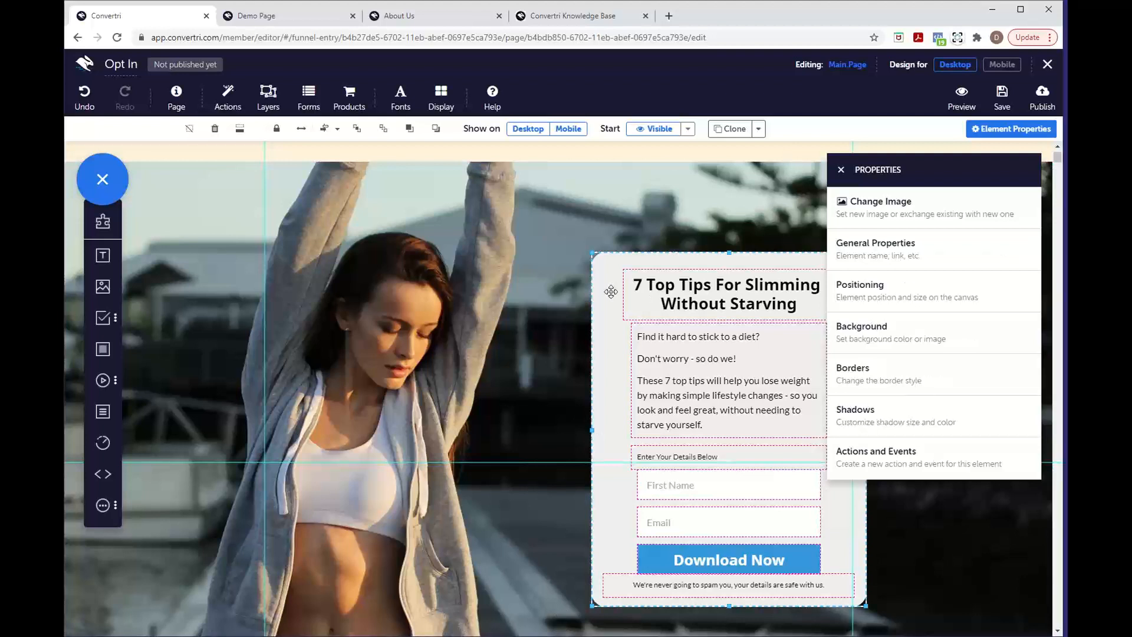
{"action": "left_click", "coordinate": [912, 334]}
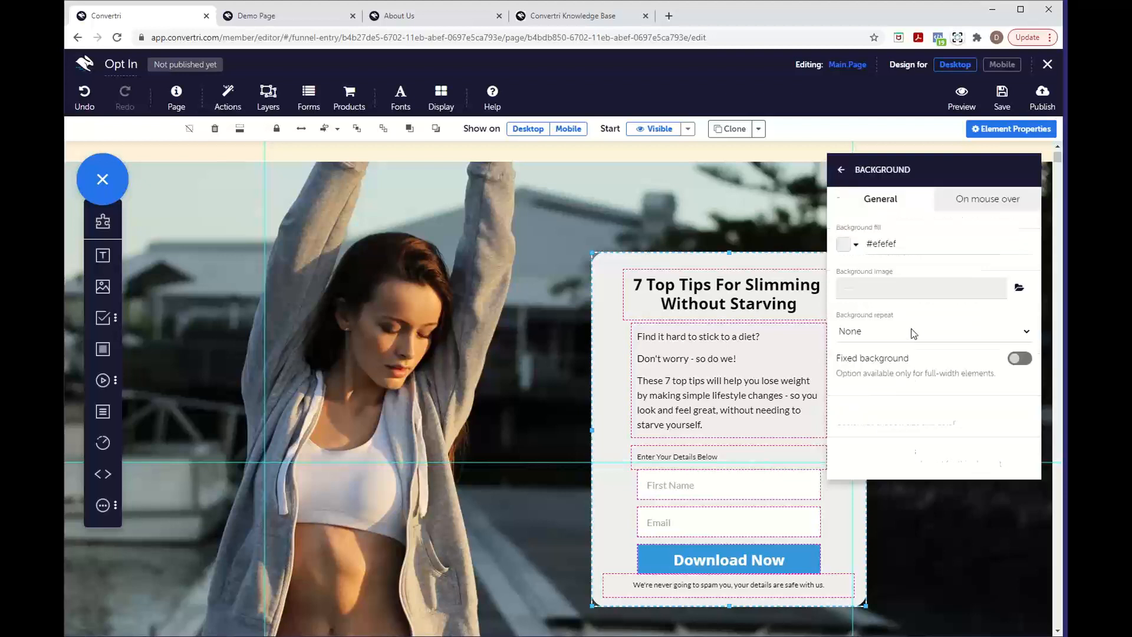
{"action": "left_click", "coordinate": [845, 247]}
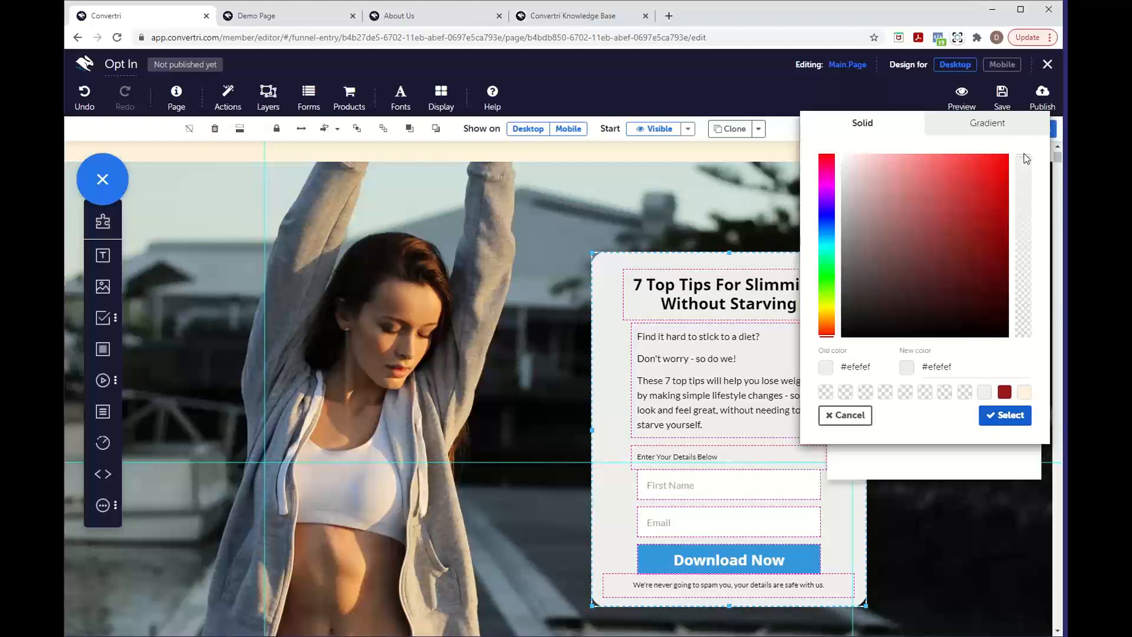
{"action": "left_click_drag", "start_coordinate": [1025, 159], "coordinate": [1026, 216]}
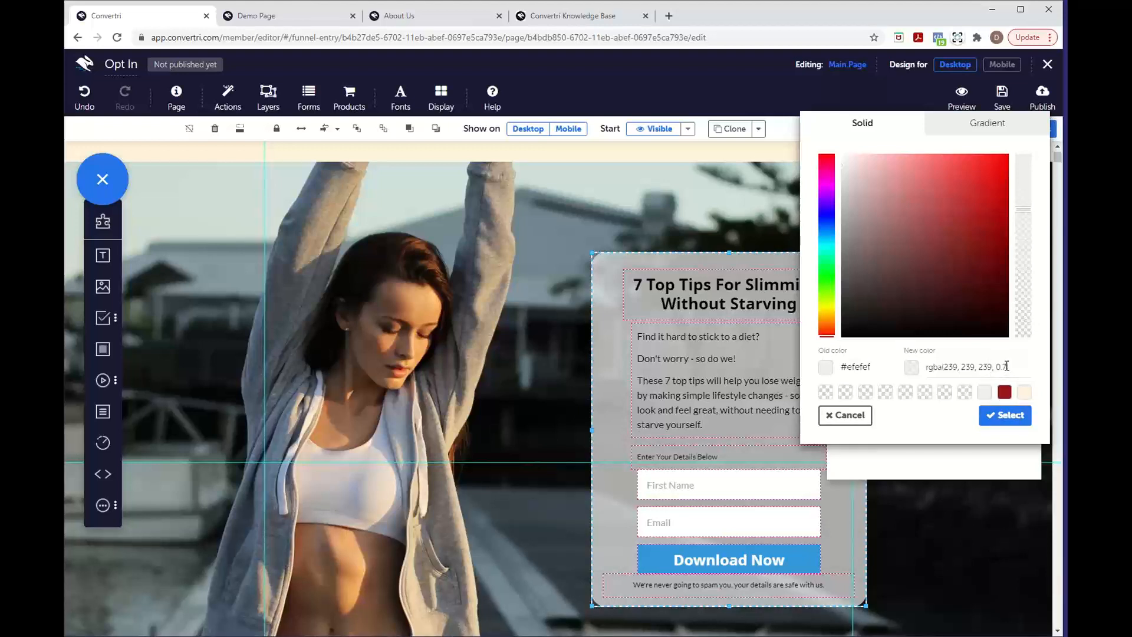
{"action": "left_click", "coordinate": [1009, 426]}
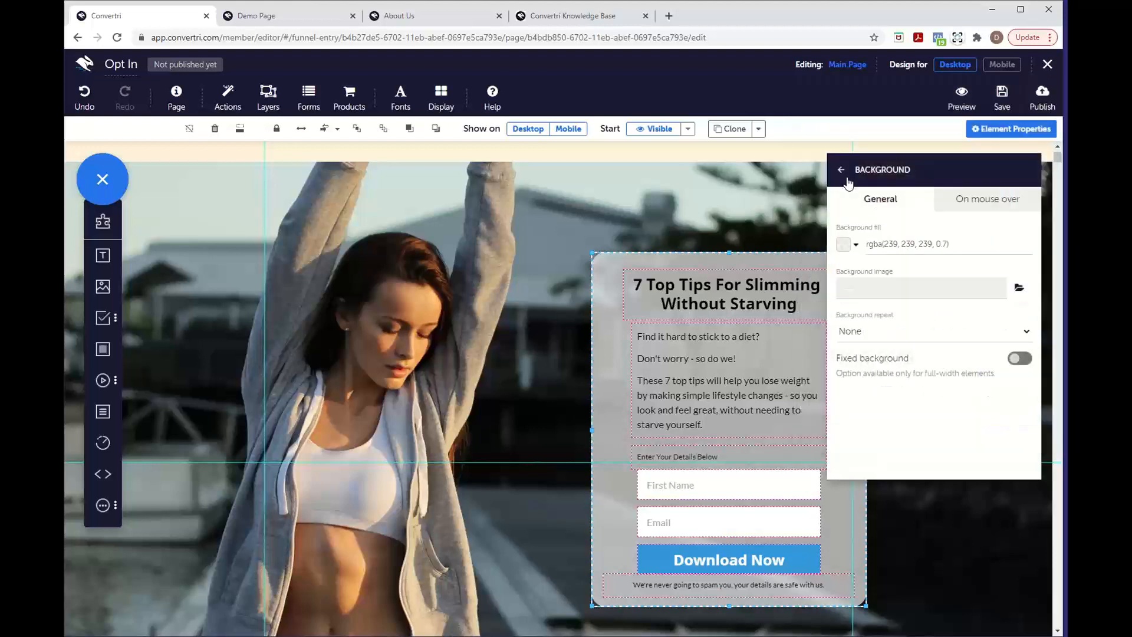
{"action": "left_click", "coordinate": [846, 177]}
{"action": "left_click", "coordinate": [846, 177]}
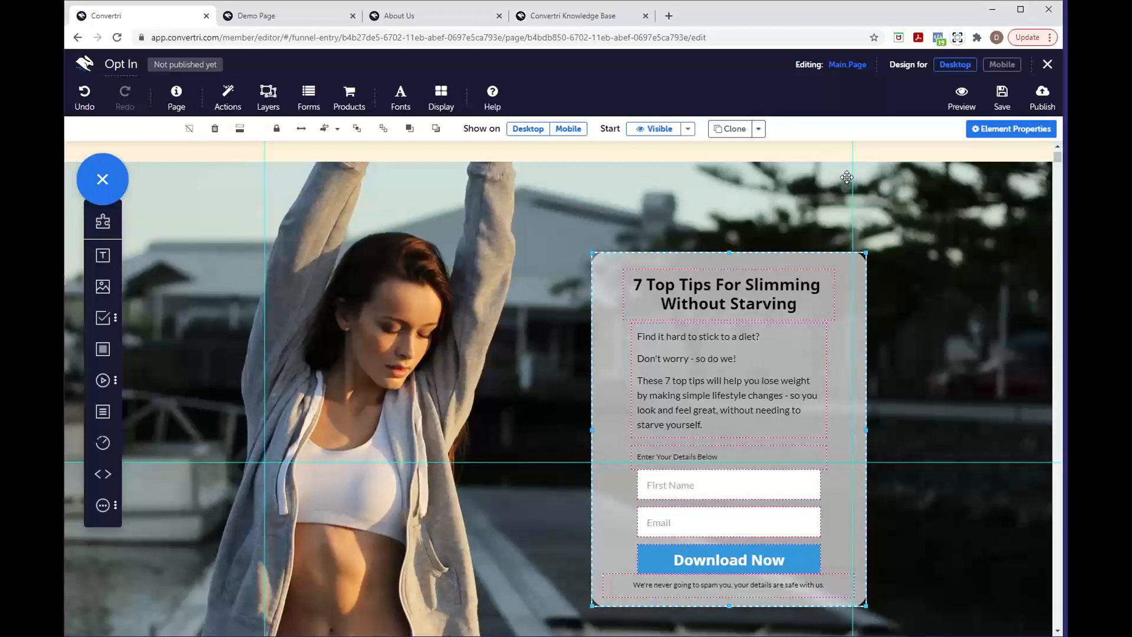
{"action": "left_click", "coordinate": [812, 192]}
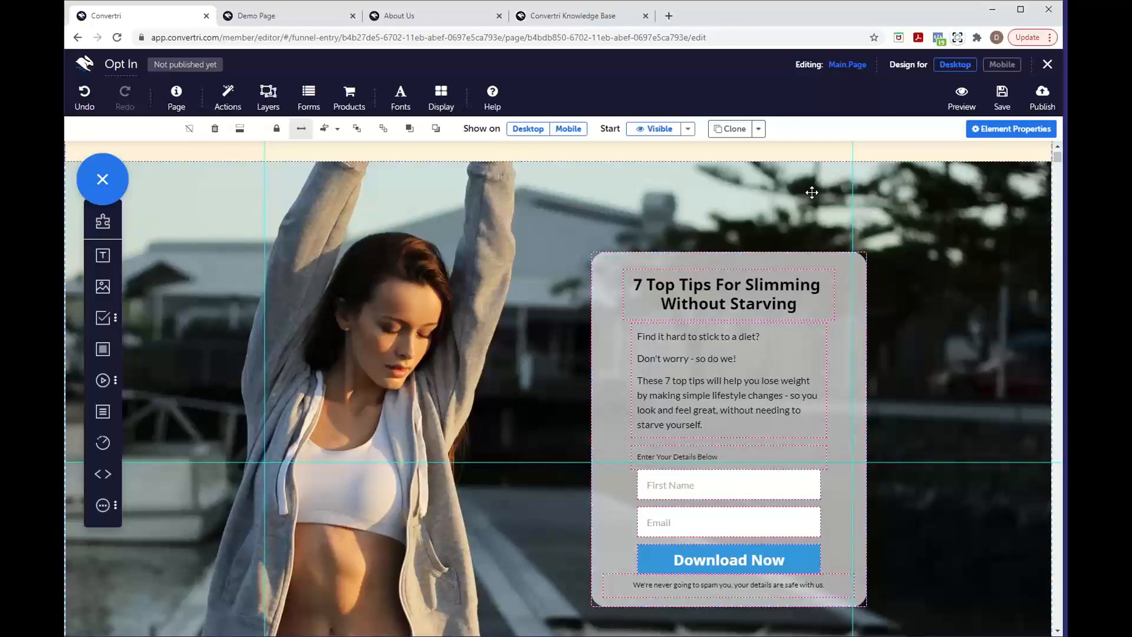
Add a text element reading "Privacy Policy" on the cream strip below the woman image and select its text
{"action": "scroll", "coordinate": [812, 192], "scroll_direction": "down", "scroll_amount": 3}
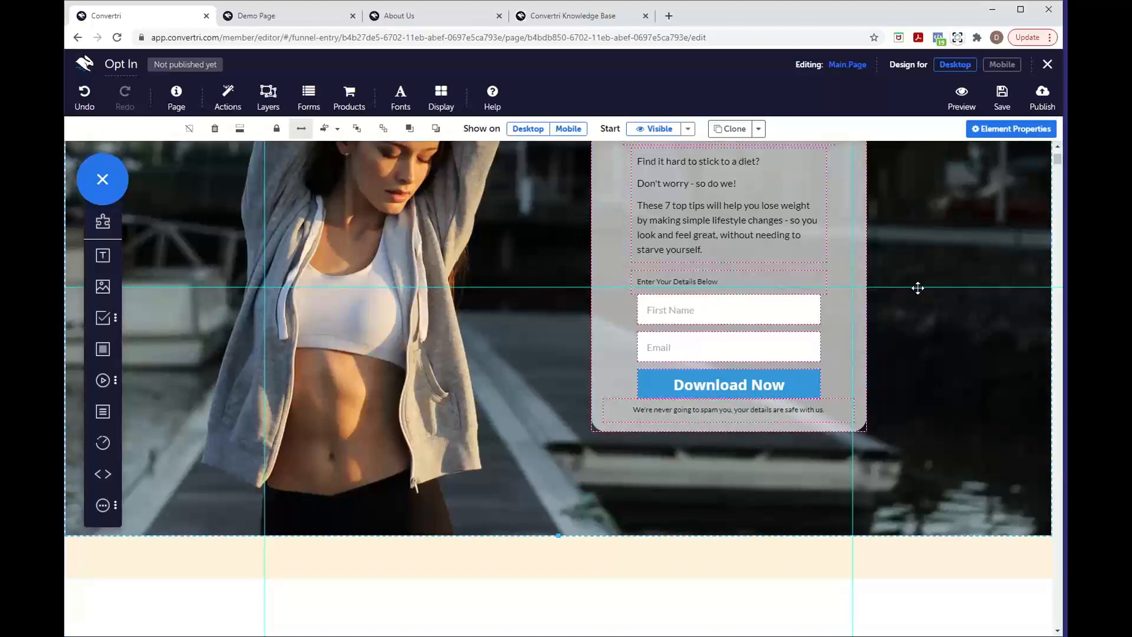
{"action": "scroll", "coordinate": [919, 287], "scroll_direction": "up", "scroll_amount": 3}
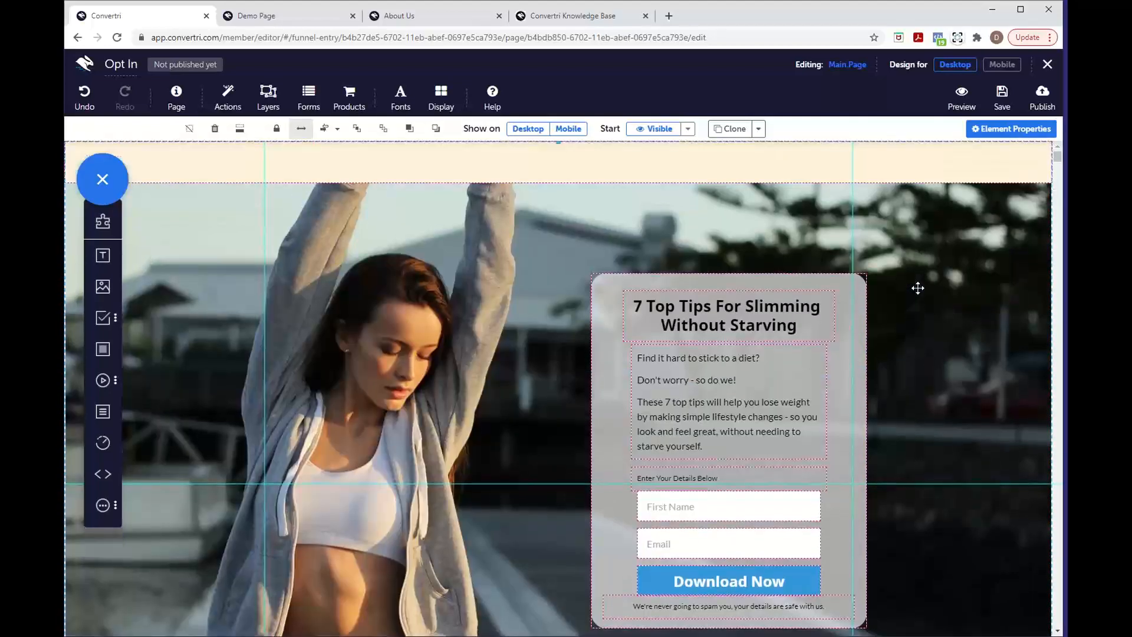
{"action": "scroll", "coordinate": [918, 288], "scroll_direction": "down", "scroll_amount": 4}
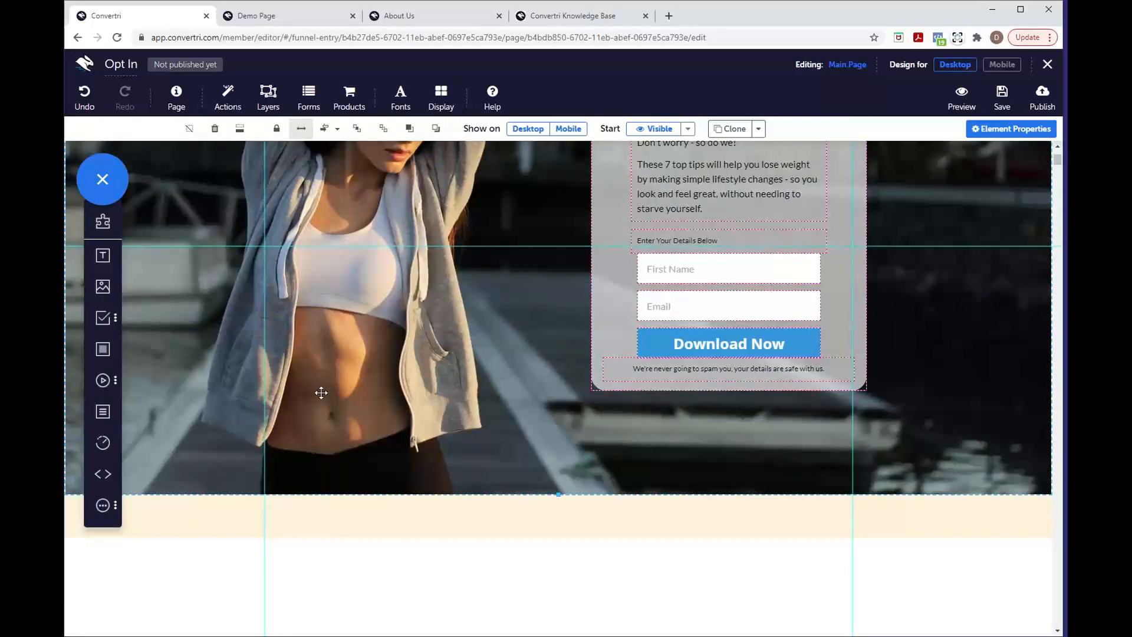
{"action": "left_click_drag", "start_coordinate": [103, 255], "coordinate": [520, 513]}
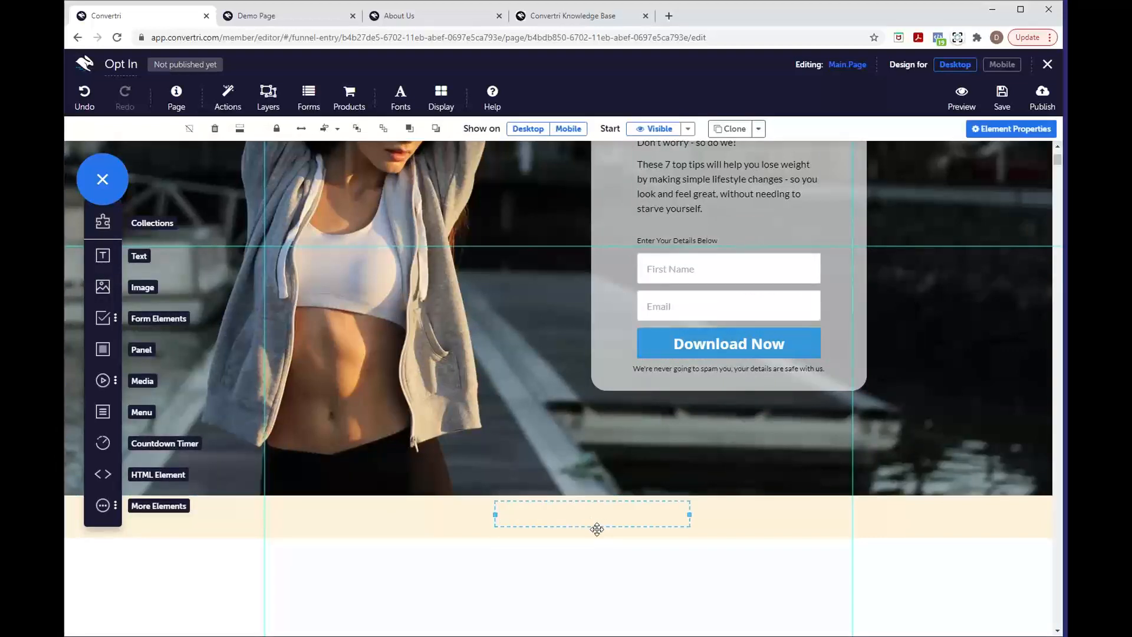
{"action": "left_click_drag", "start_coordinate": [597, 529], "coordinate": [595, 531]}
{"action": "left_click", "coordinate": [598, 514]}
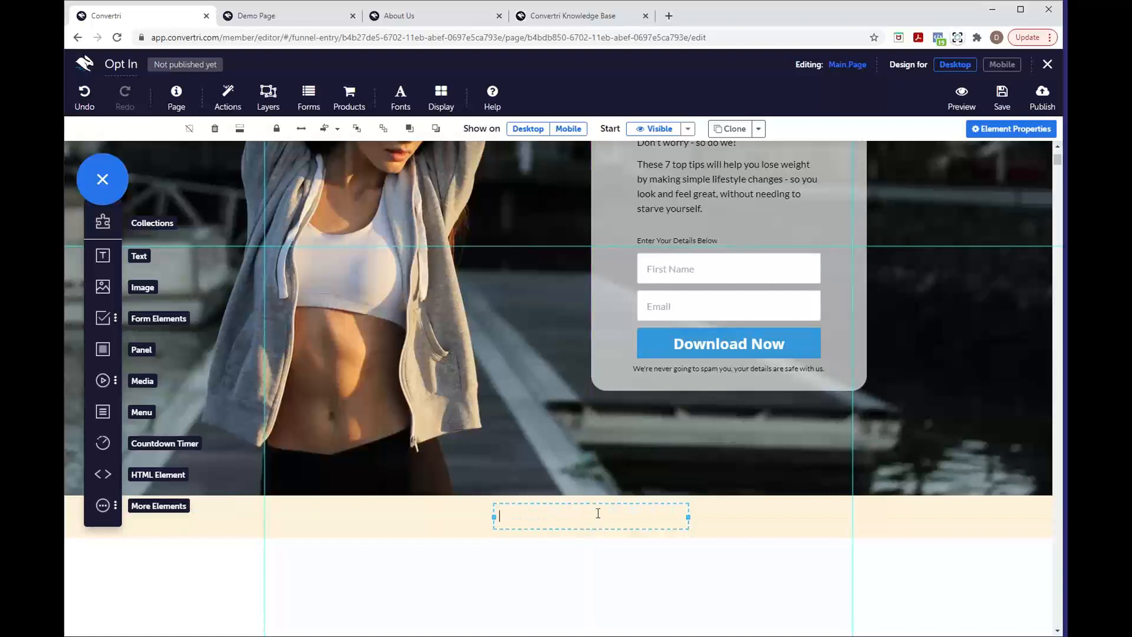
{"action": "type", "text": "Privacy"}
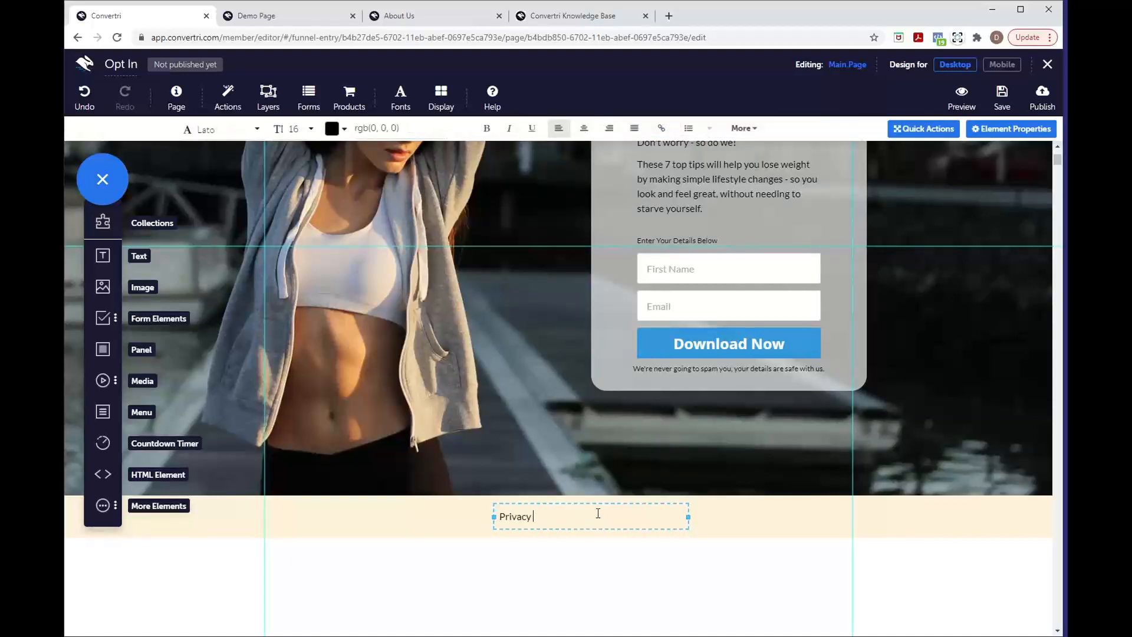
{"action": "type", "text": " Policy"}
{"action": "left_click_drag", "start_coordinate": [563, 517], "coordinate": [498, 519]}
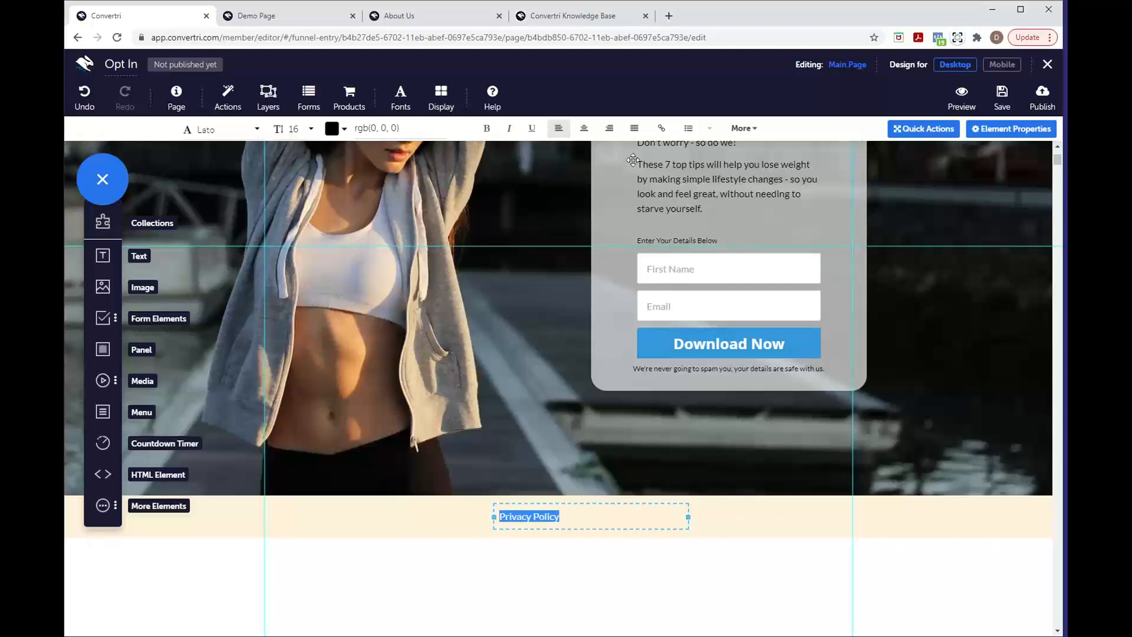
{"action": "left_click", "coordinate": [663, 134]}
{"action": "left_click", "coordinate": [521, 150]}
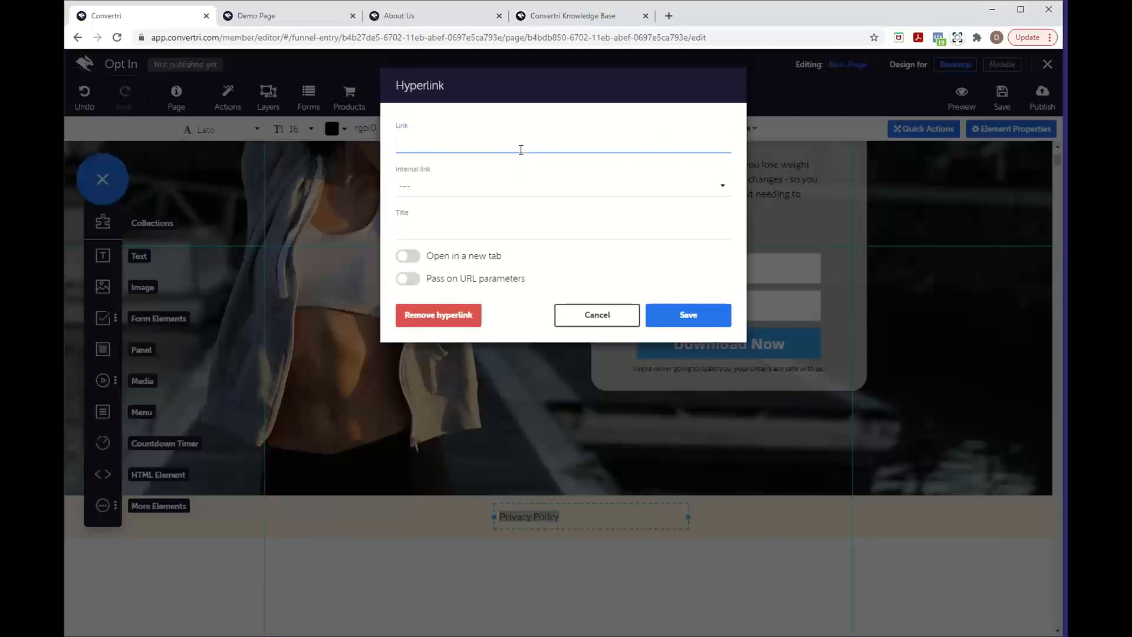
{"action": "type", "text": "https://"}
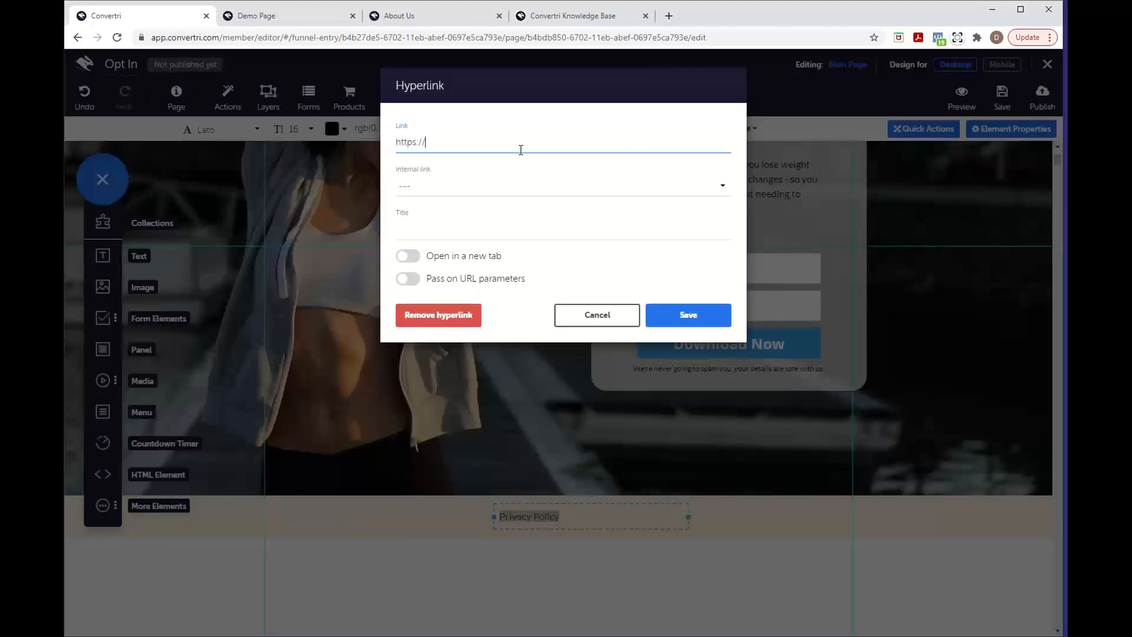
{"action": "type", "text": "convertri.com/privacypolicy"}
{"action": "left_click", "coordinate": [407, 259]}
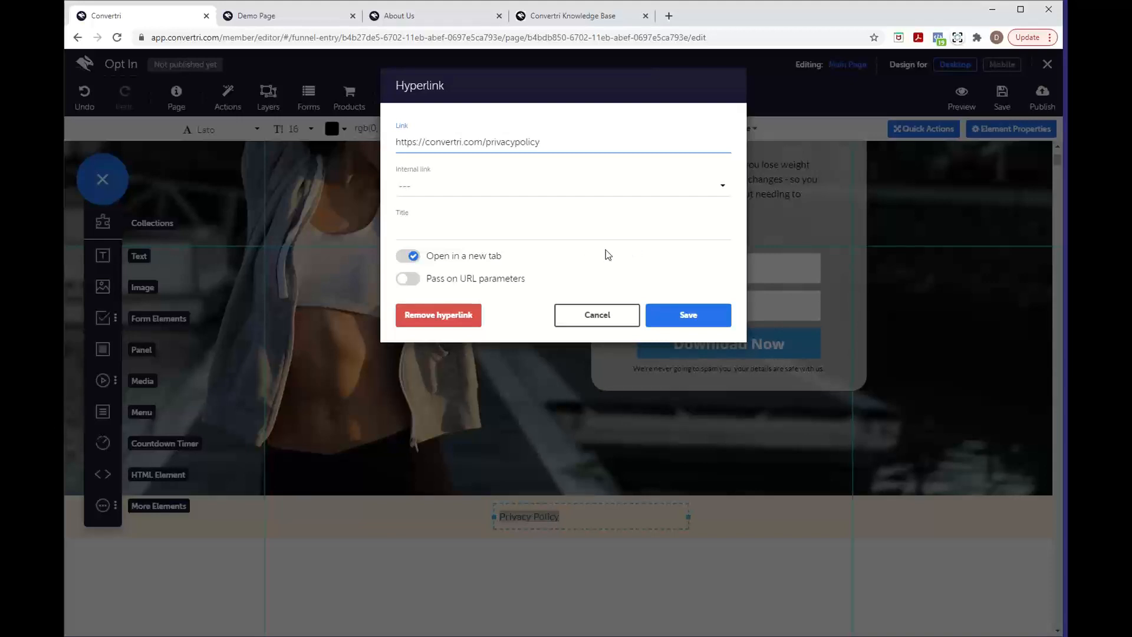
{"action": "left_click", "coordinate": [692, 321]}
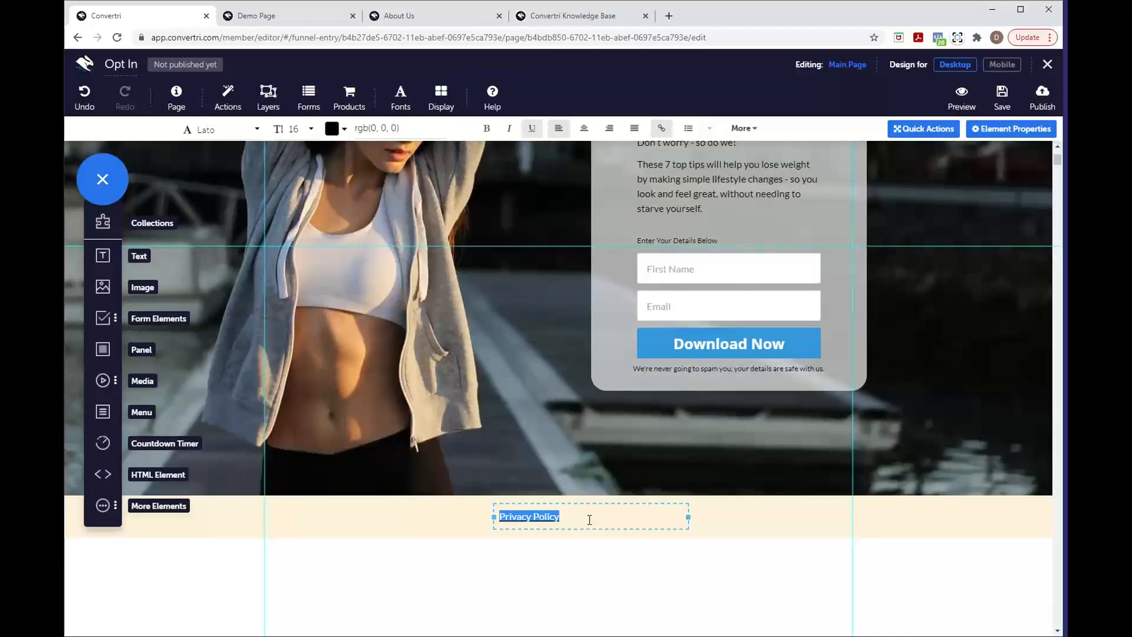
Center the "Privacy Policy" text within its element and align the element to the page center
{"action": "left_click", "coordinate": [584, 128]}
{"action": "left_click", "coordinate": [518, 532]}
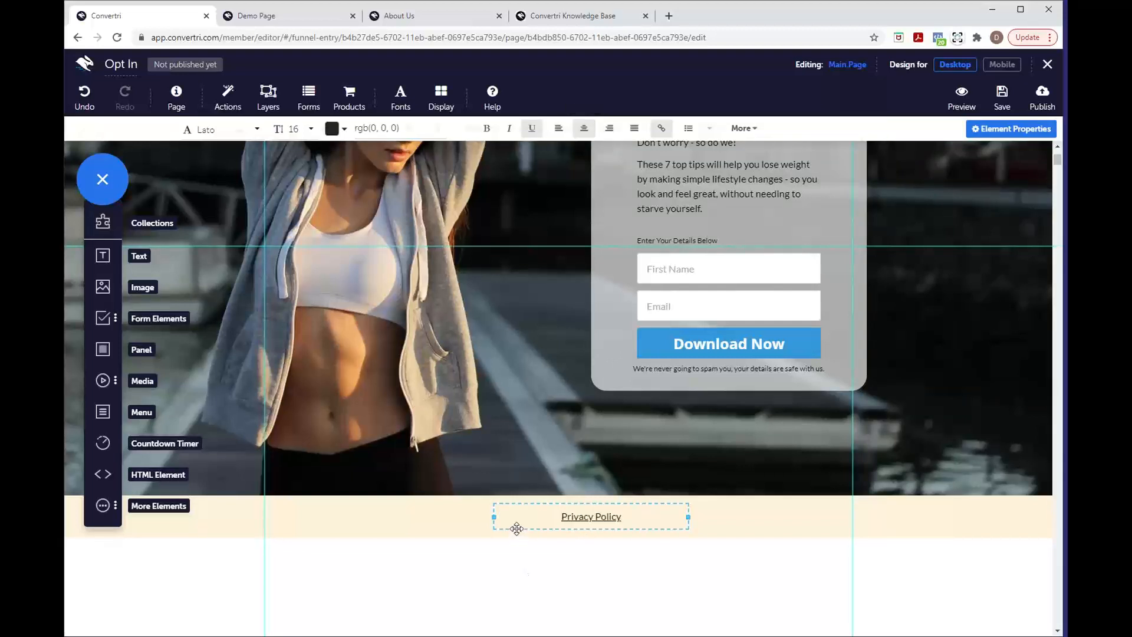
{"action": "left_click", "coordinate": [338, 130]}
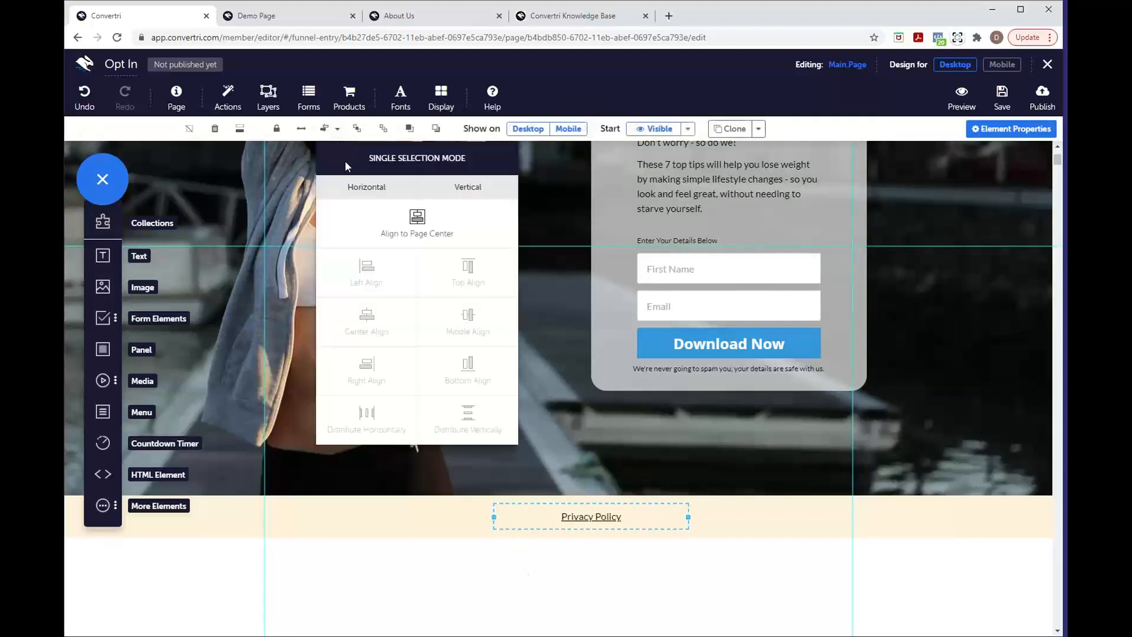
{"action": "left_click", "coordinate": [400, 229]}
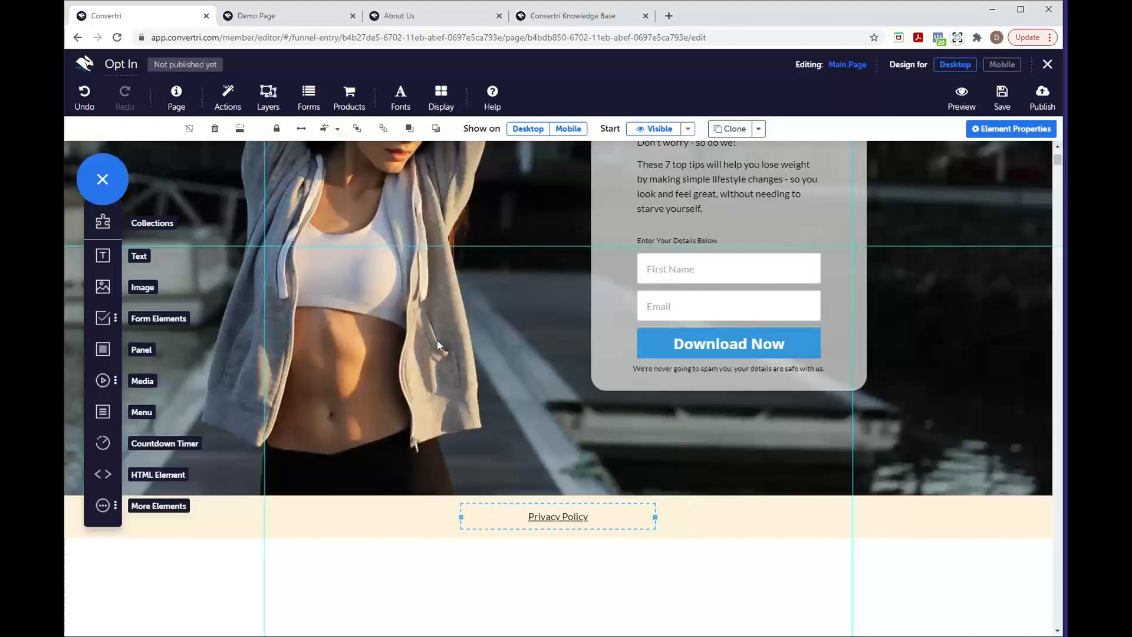
{"action": "left_click", "coordinate": [572, 582]}
Look over the desktop page, switch the design view to mobile and examine the converted layout from heading to footer
{"action": "scroll", "coordinate": [569, 578], "scroll_direction": "up", "scroll_amount": 4}
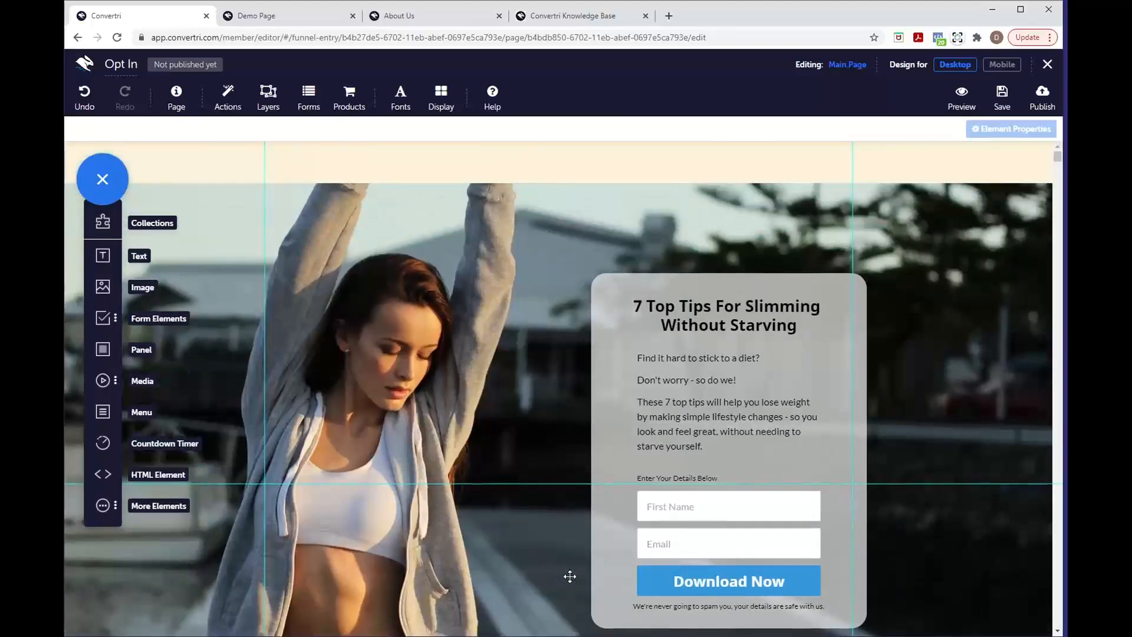
{"action": "scroll", "coordinate": [569, 578], "scroll_direction": "down", "scroll_amount": 4}
{"action": "scroll", "coordinate": [569, 577], "scroll_direction": "down", "scroll_amount": 2}
{"action": "scroll", "coordinate": [570, 576], "scroll_direction": "up", "scroll_amount": 5}
{"action": "left_click", "coordinate": [994, 69]}
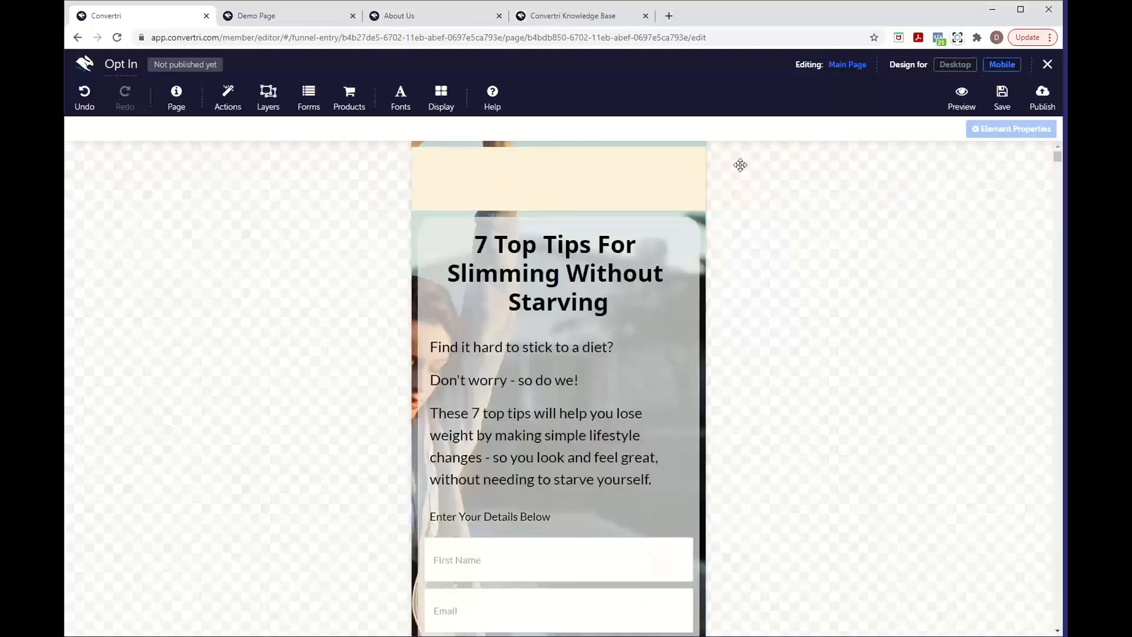
{"action": "scroll", "coordinate": [668, 212], "scroll_direction": "down", "scroll_amount": 5}
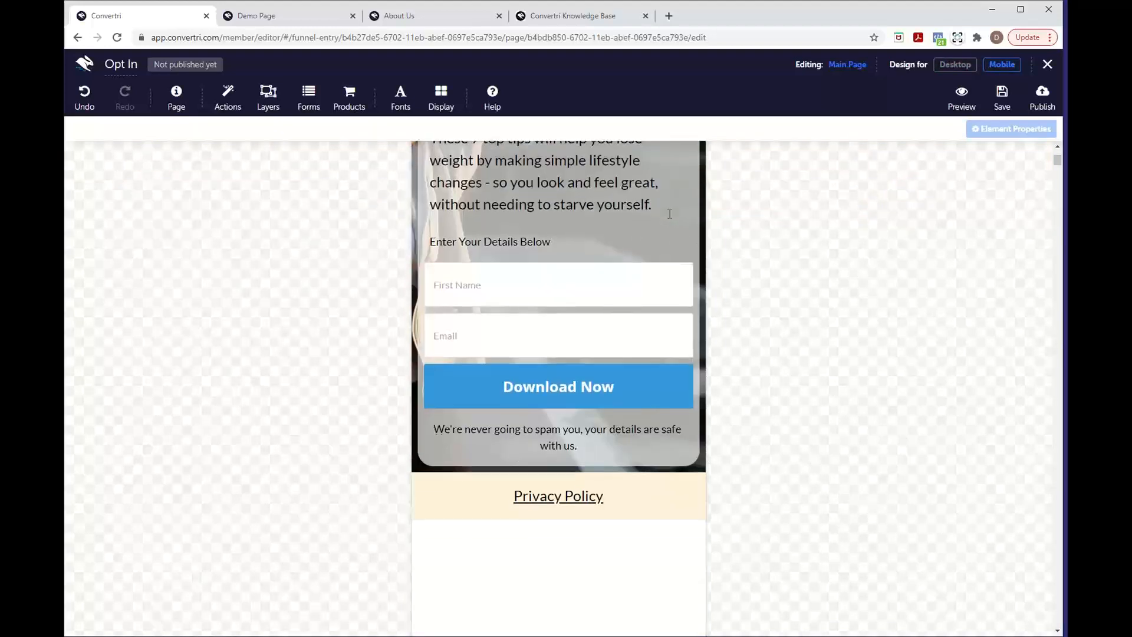
{"action": "scroll", "coordinate": [669, 213], "scroll_direction": "up", "scroll_amount": 5}
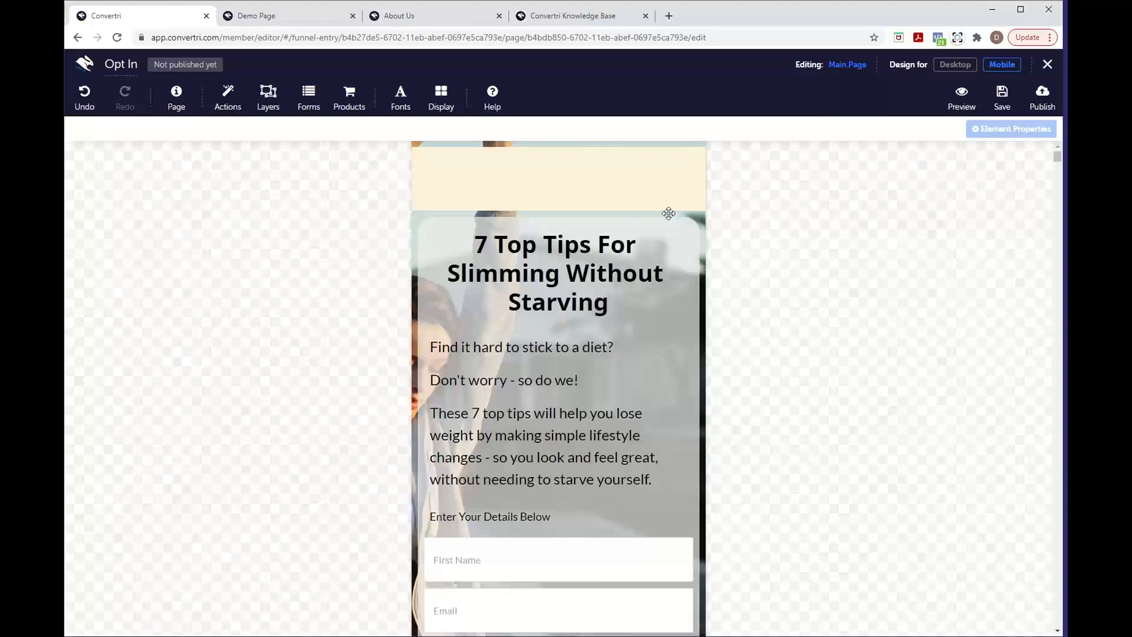
{"action": "scroll", "coordinate": [668, 213], "scroll_direction": "down", "scroll_amount": 5}
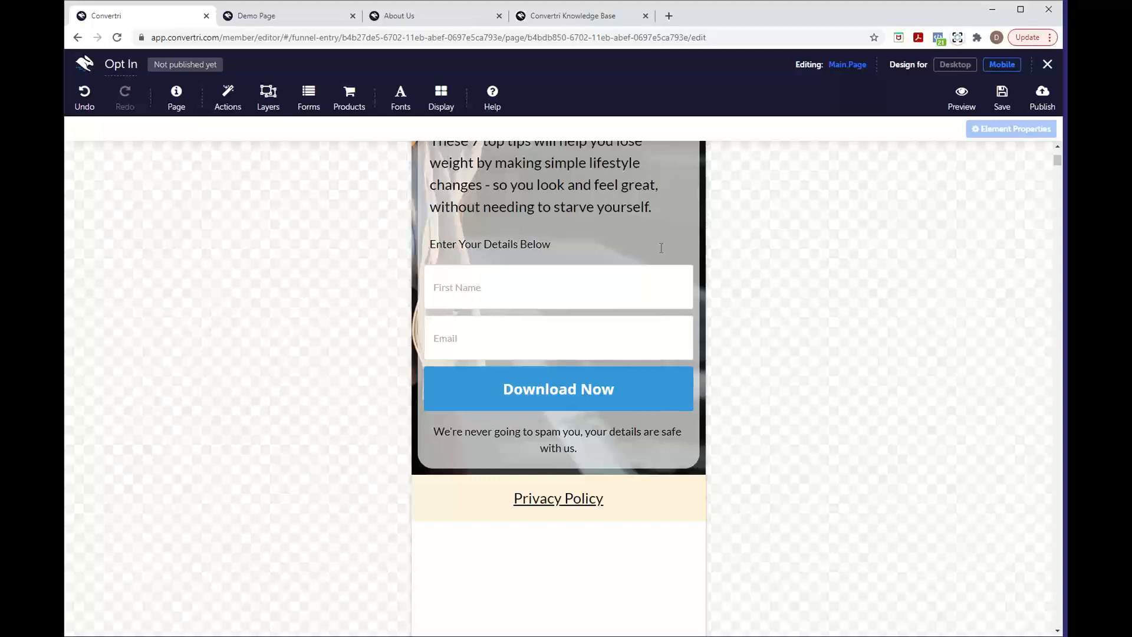
{"action": "scroll", "coordinate": [654, 327], "scroll_direction": "up", "scroll_amount": 5}
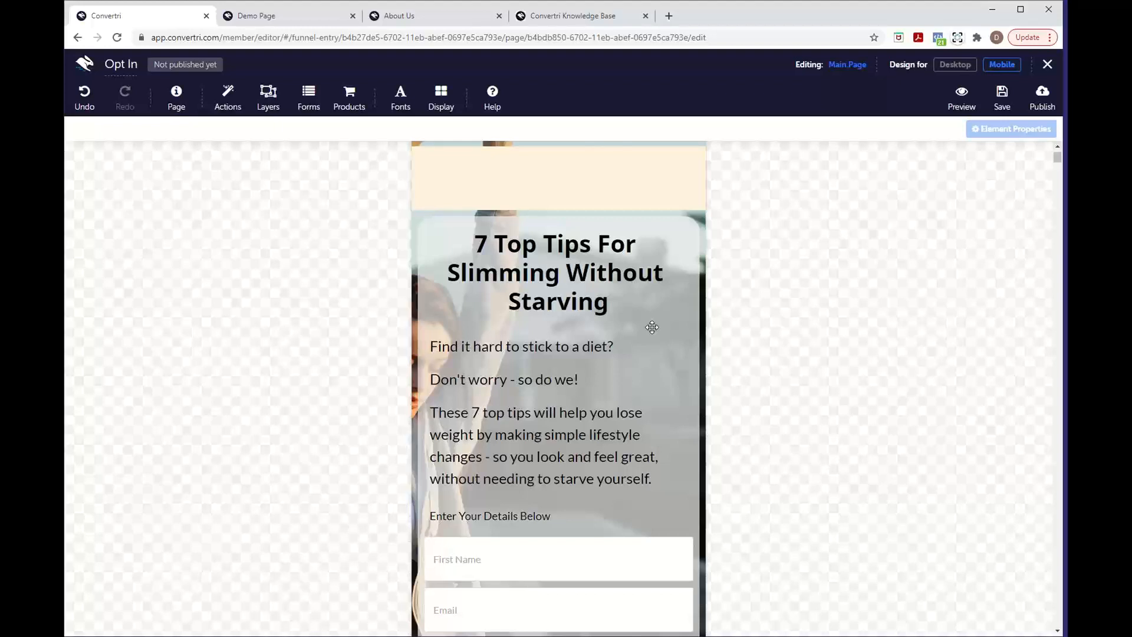
In the mobile layout, move the introductory paragraph to the panel's top and place the heading below it, above "Enter Your Details Below"
{"action": "left_click", "coordinate": [622, 313]}
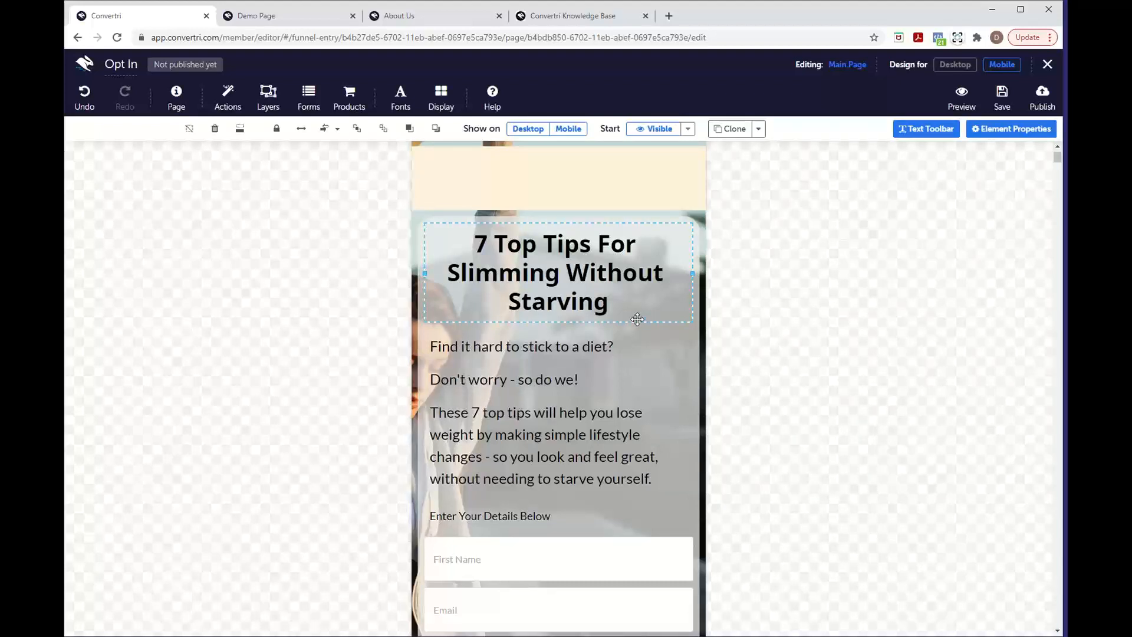
{"action": "left_click_drag", "start_coordinate": [638, 323], "coordinate": [639, 530]}
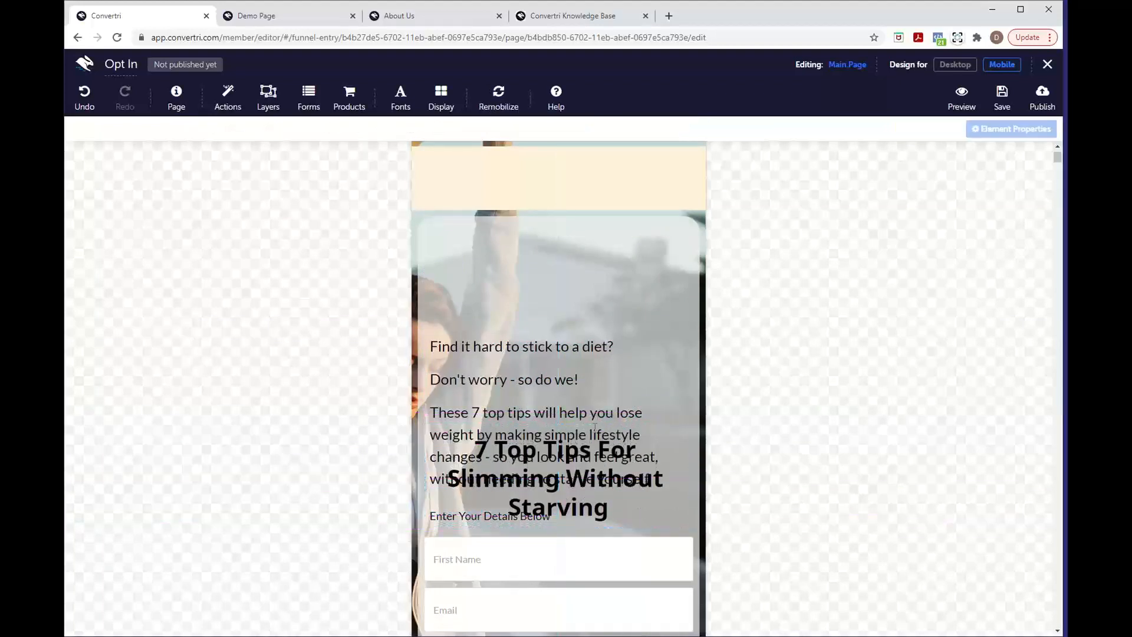
{"action": "left_click", "coordinate": [590, 458]}
{"action": "left_click_drag", "start_coordinate": [594, 329], "coordinate": [592, 224]}
{"action": "left_click", "coordinate": [583, 436]}
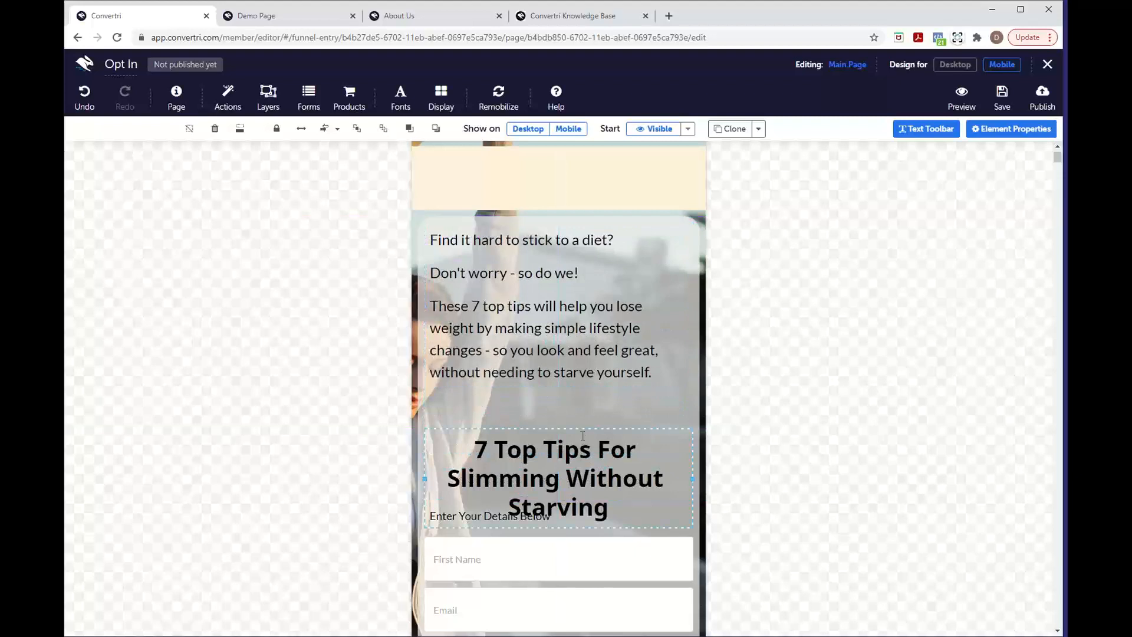
{"action": "left_click_drag", "start_coordinate": [579, 422], "coordinate": [579, 399]}
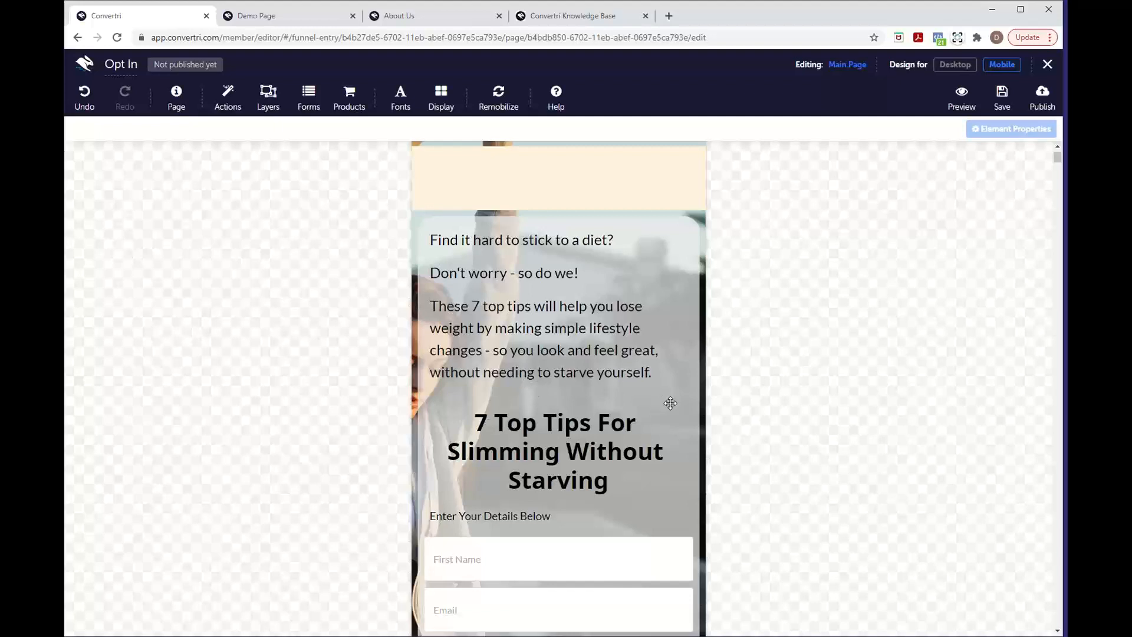
Re-run the automatic mobile conversion for everything with Remobilize all and check the mobile layout
{"action": "left_click", "coordinate": [503, 108]}
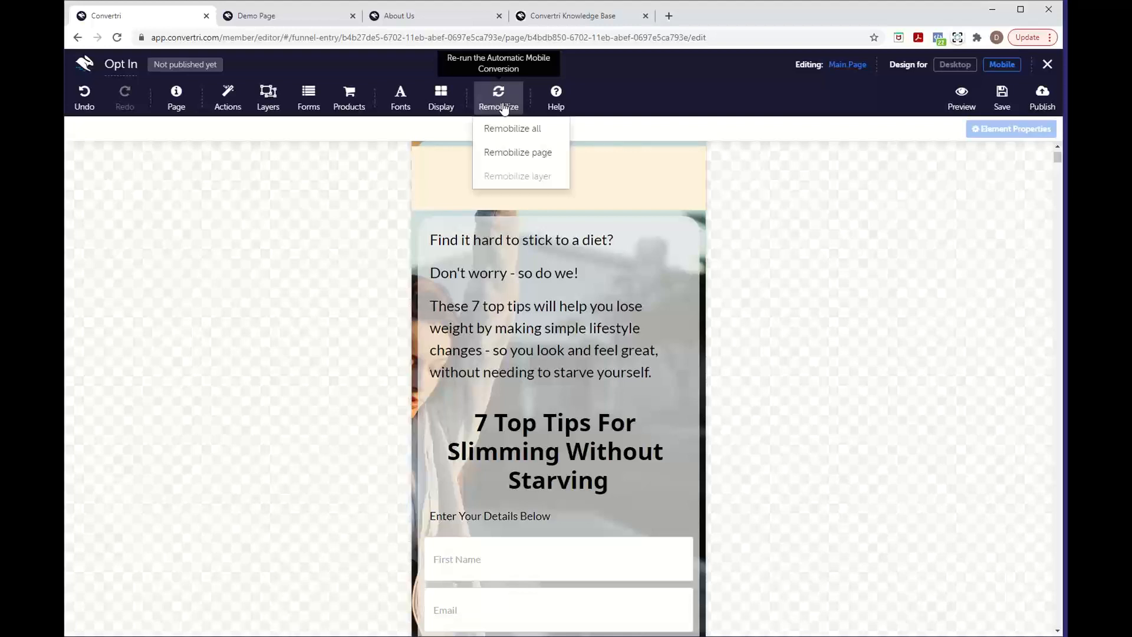
{"action": "left_click", "coordinate": [503, 133]}
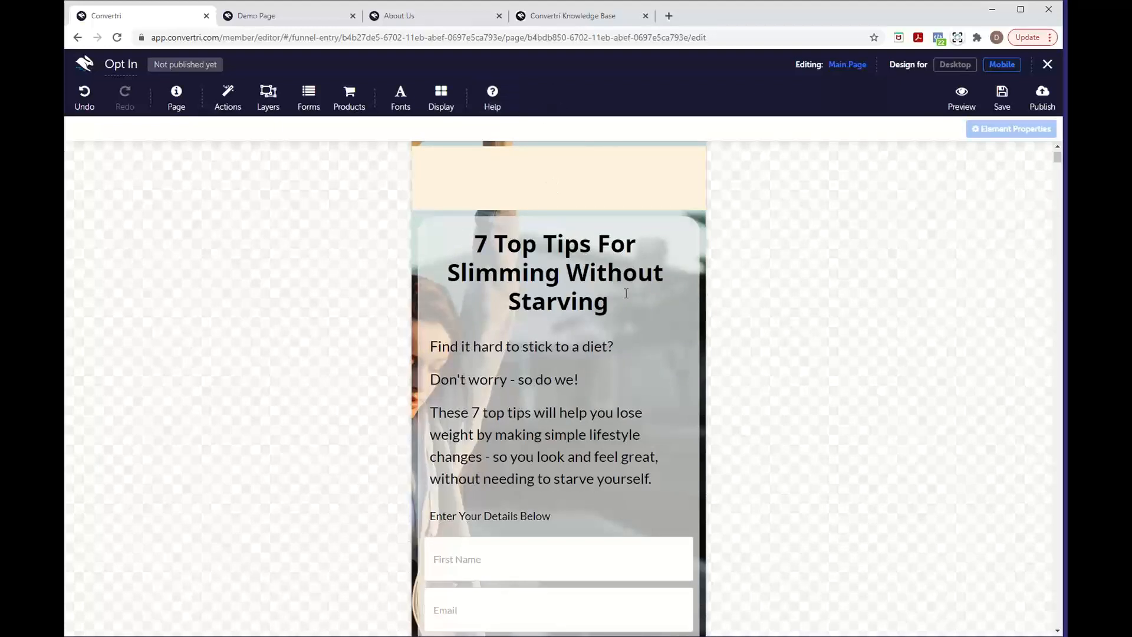
{"action": "scroll", "coordinate": [612, 401], "scroll_direction": "down", "scroll_amount": 3}
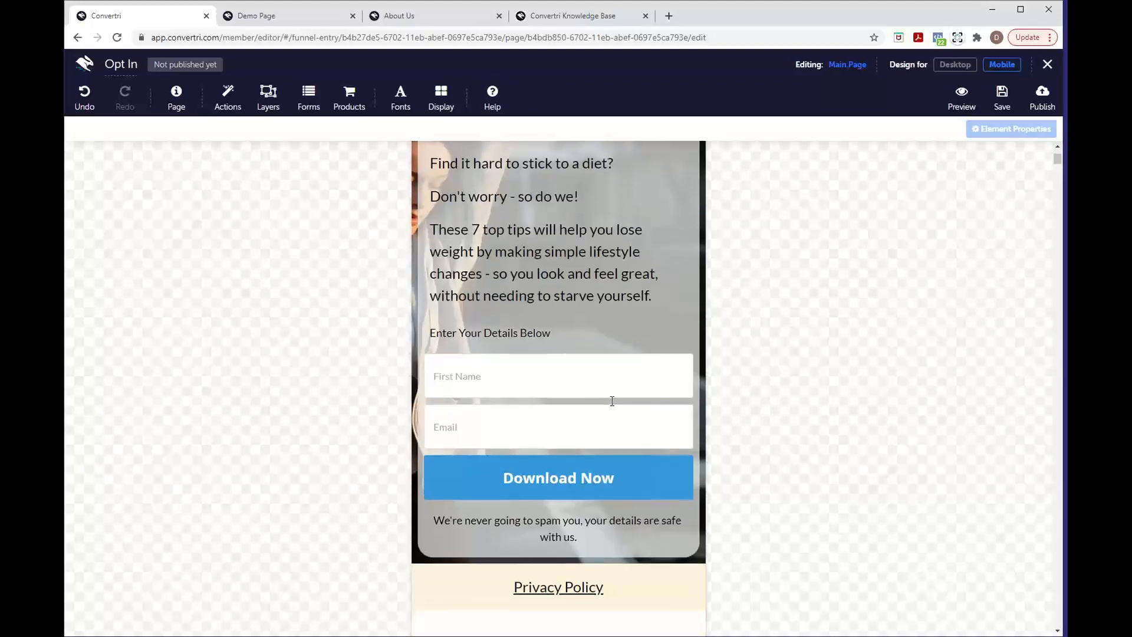
{"action": "scroll", "coordinate": [612, 401], "scroll_direction": "up", "scroll_amount": 3}
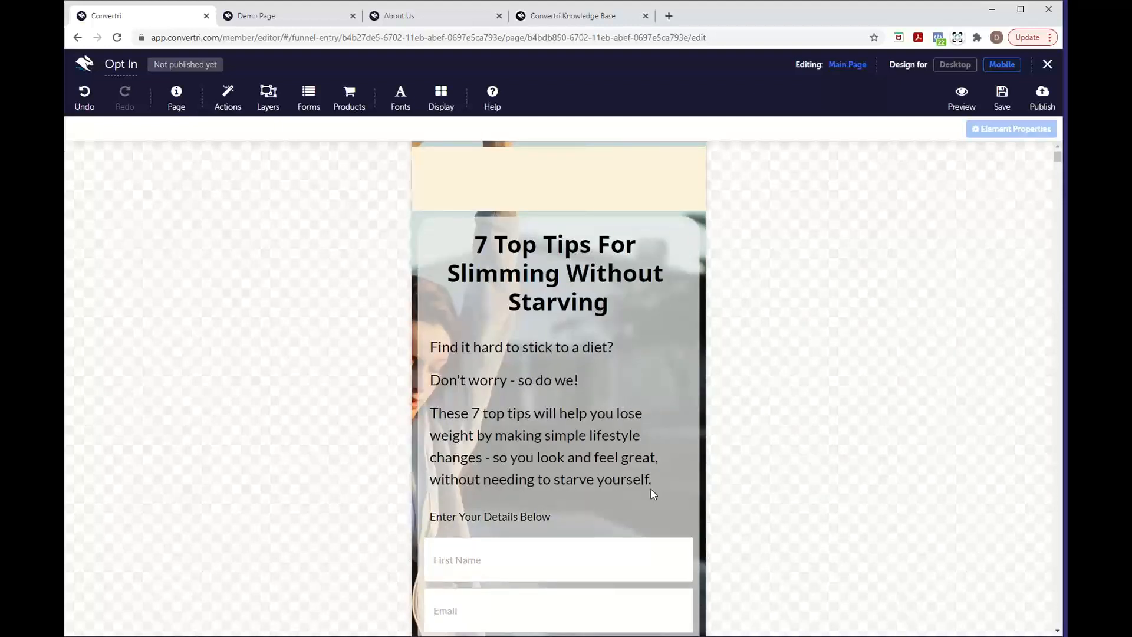
Save the Opt In page and close the editor to return to the funnel's page overview
{"action": "left_click", "coordinate": [996, 99]}
{"action": "left_click", "coordinate": [1042, 68]}
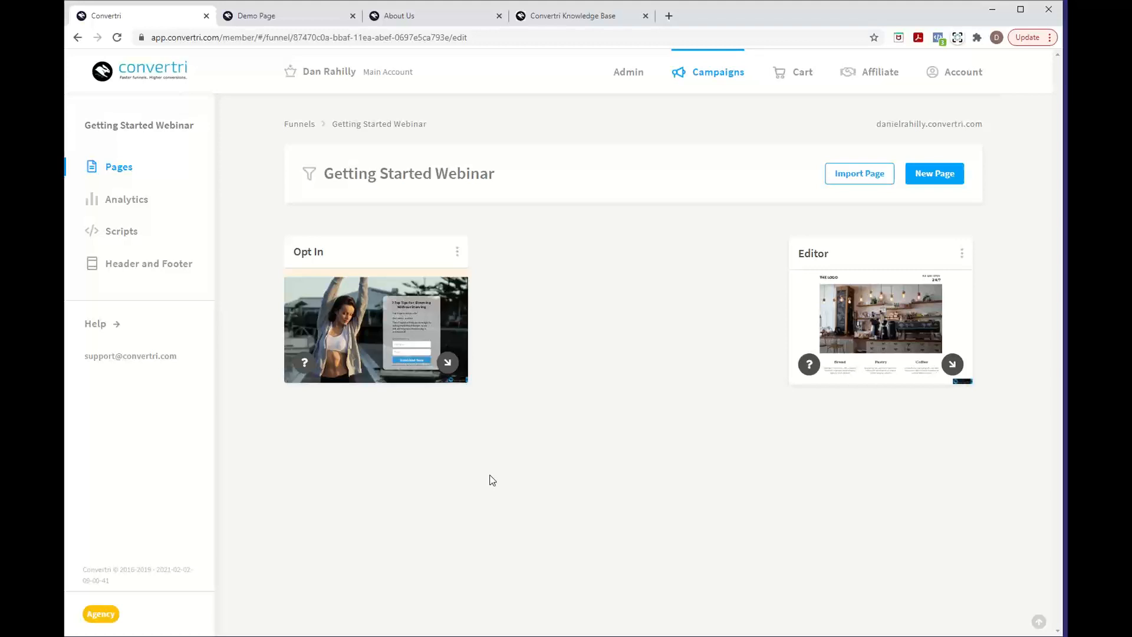
{"action": "mouse_move", "coordinate": [377, 308]}
{"action": "mouse_move", "coordinate": [379, 360]}
Clone the Opt In page under the name "Thank You" and place the copy between the Opt In and Editor pages
{"action": "left_click", "coordinate": [458, 250]}
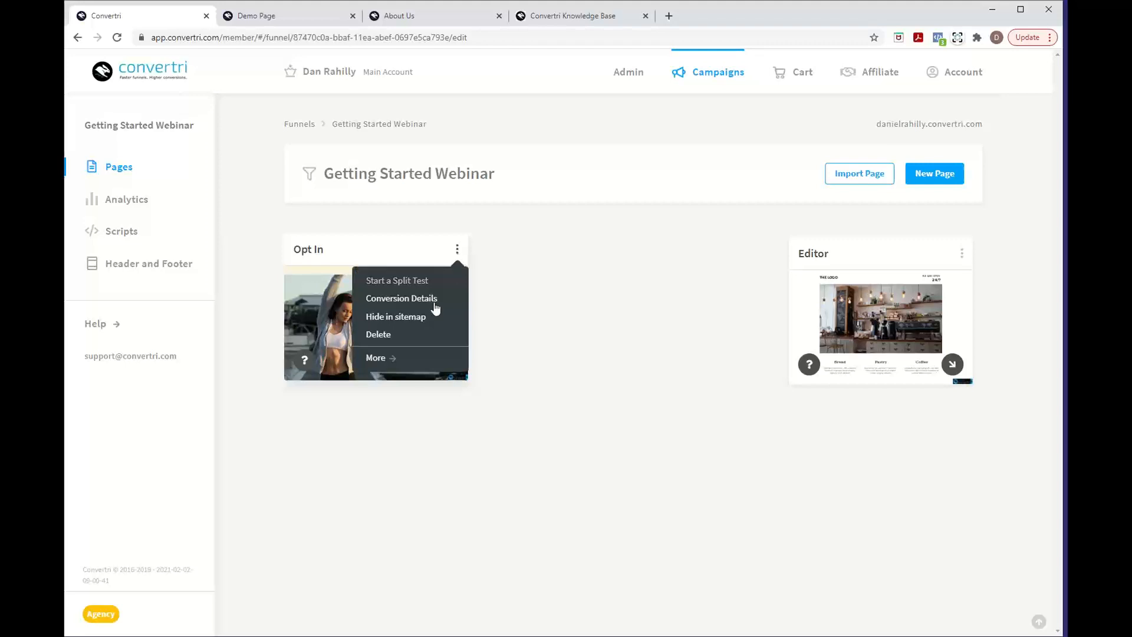
{"action": "left_click", "coordinate": [404, 360]}
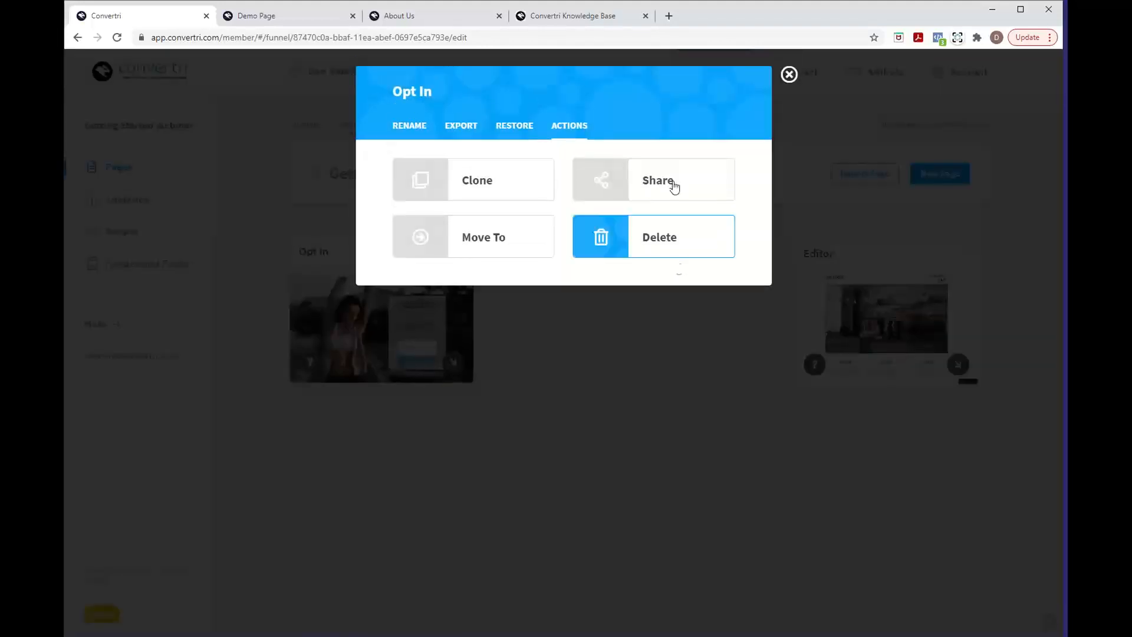
{"action": "left_click", "coordinate": [513, 182]}
{"action": "left_click", "coordinate": [451, 216]}
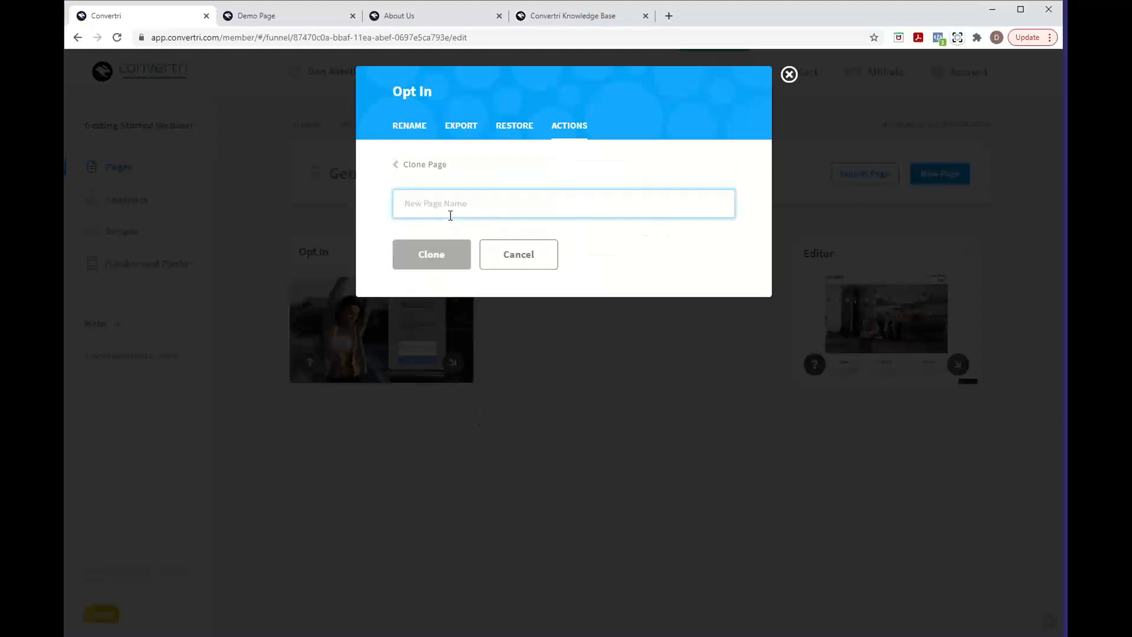
{"action": "type", "text": "Thank You"}
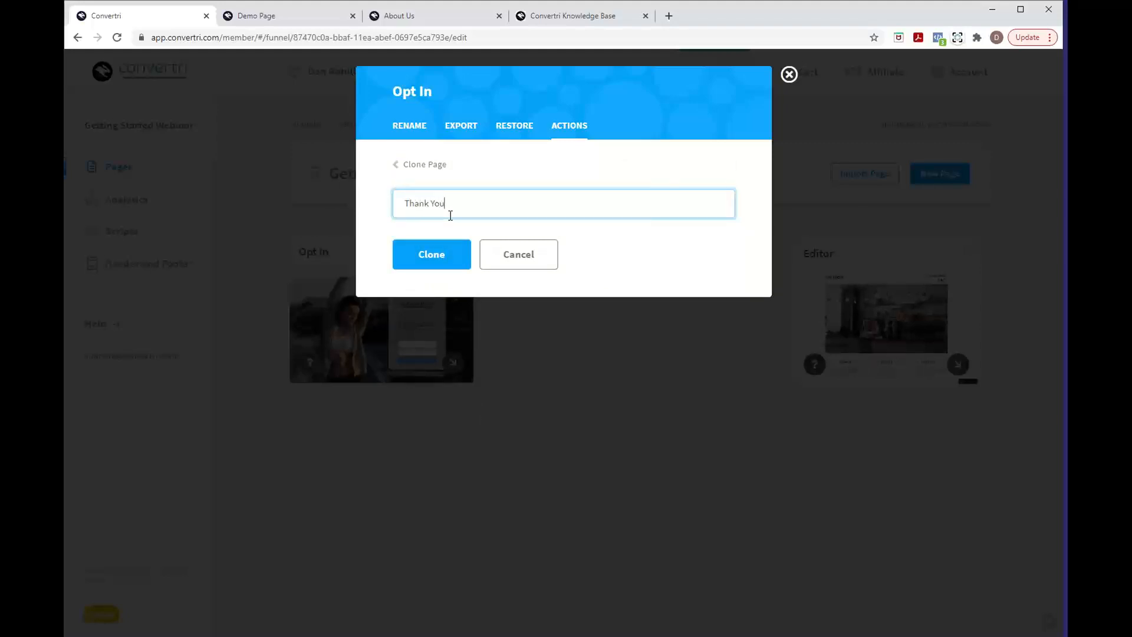
{"action": "left_click", "coordinate": [445, 258]}
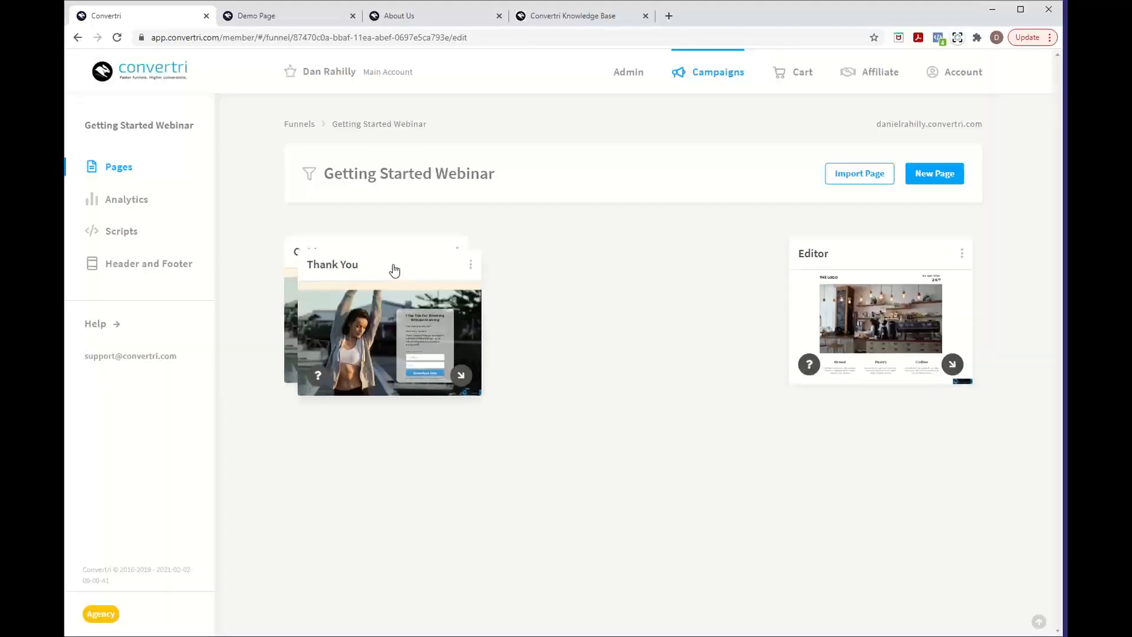
{"action": "left_click_drag", "start_coordinate": [395, 270], "coordinate": [607, 255]}
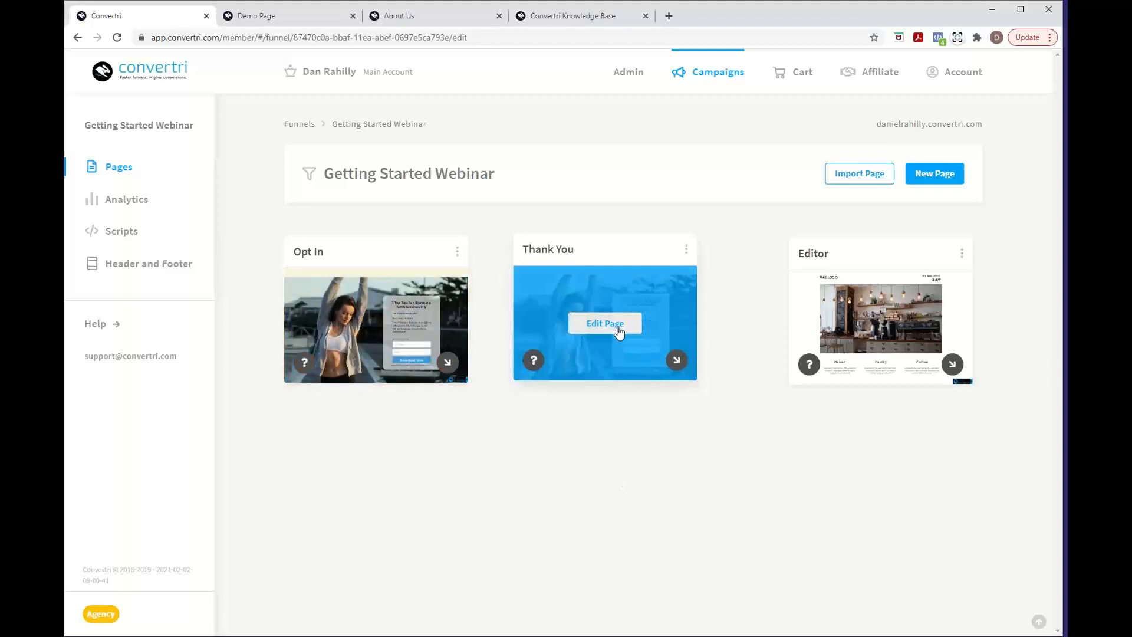
Open the Thank You page for editing and look over its cloned content
{"action": "left_click", "coordinate": [618, 332]}
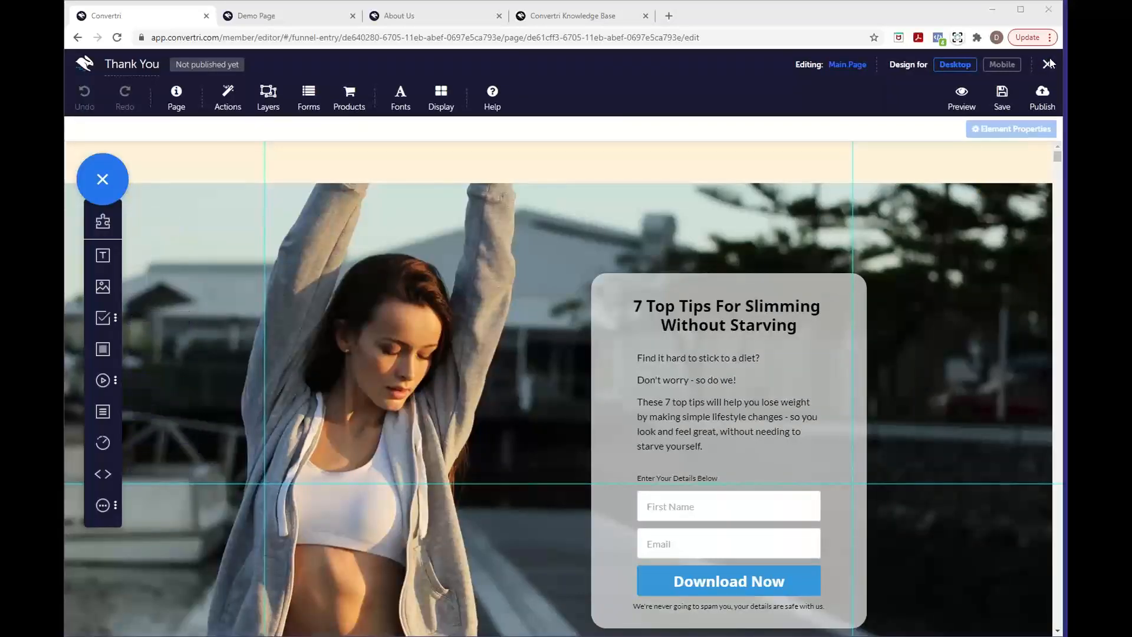
{"action": "scroll", "coordinate": [467, 271], "scroll_direction": "down", "scroll_amount": 2}
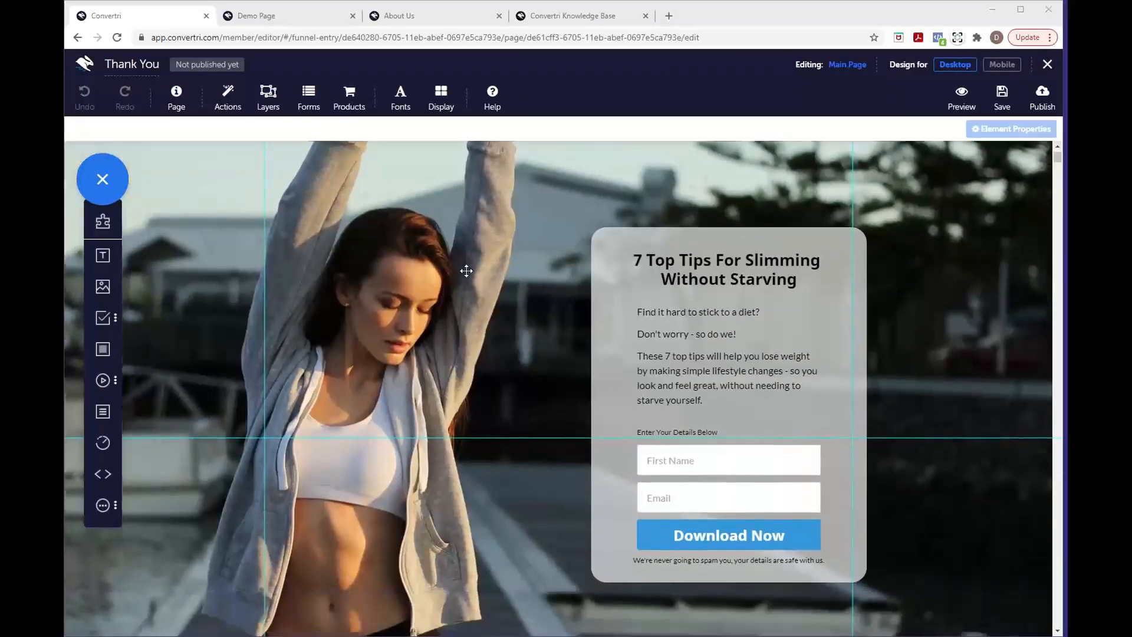
{"action": "scroll", "coordinate": [467, 271], "scroll_direction": "down", "scroll_amount": 1}
{"action": "scroll", "coordinate": [467, 271], "scroll_direction": "down", "scroll_amount": 1}
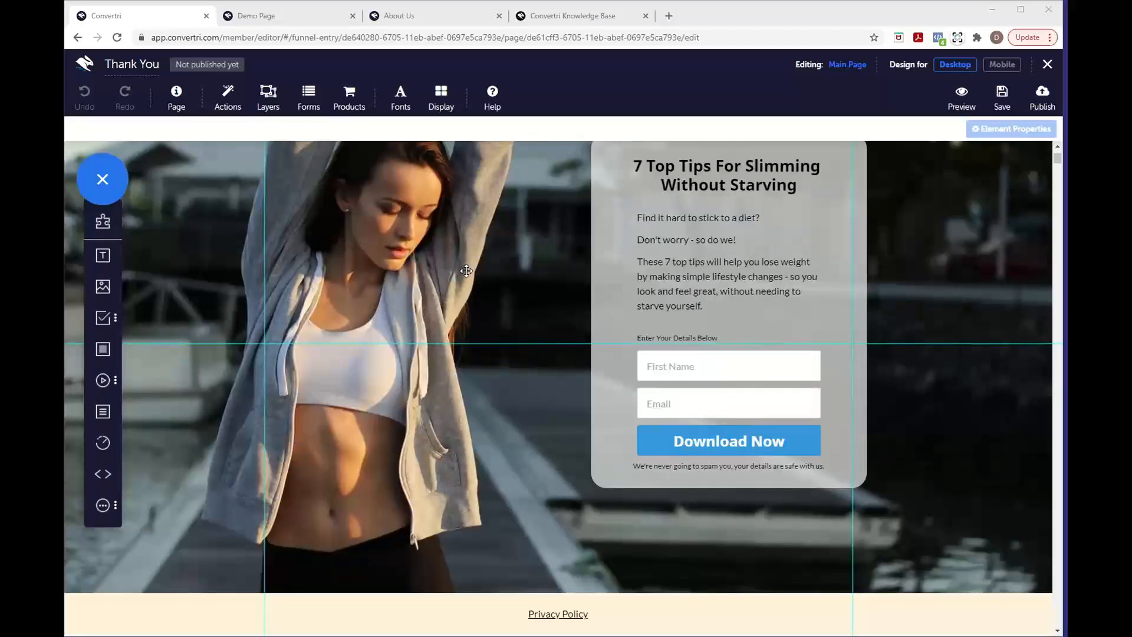
{"action": "scroll", "coordinate": [466, 270], "scroll_direction": "up", "scroll_amount": 3}
{"action": "scroll", "coordinate": [467, 270], "scroll_direction": "down", "scroll_amount": 2}
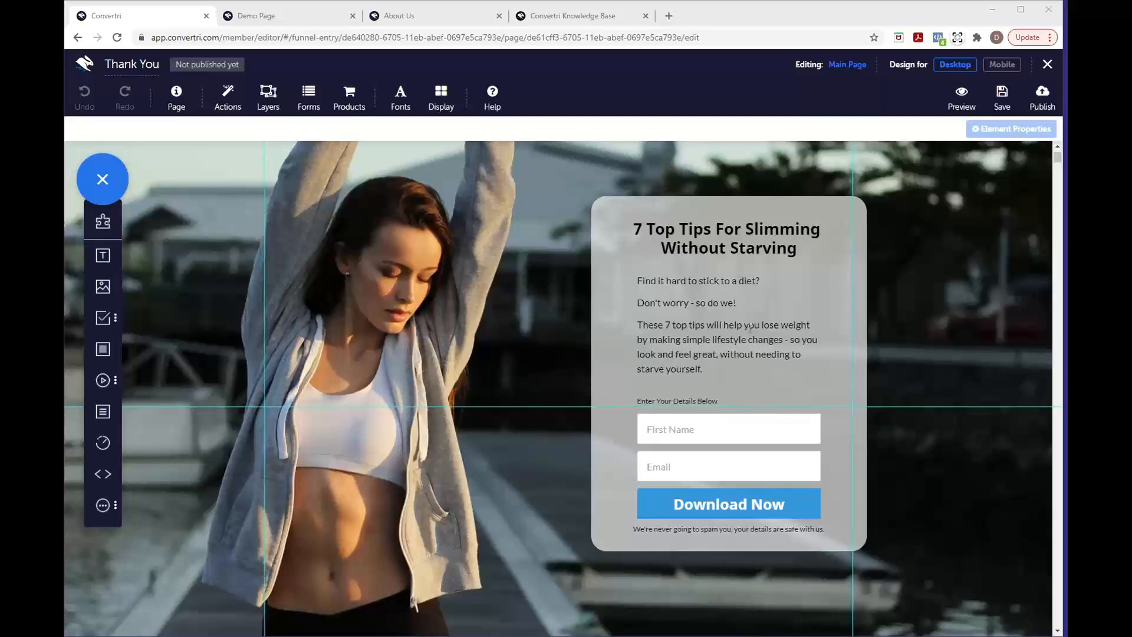
Replace the body text under the headline with "Click the button below to download 7 Top Tips For Slimming Without Starving!"
{"action": "left_click", "coordinate": [711, 366]}
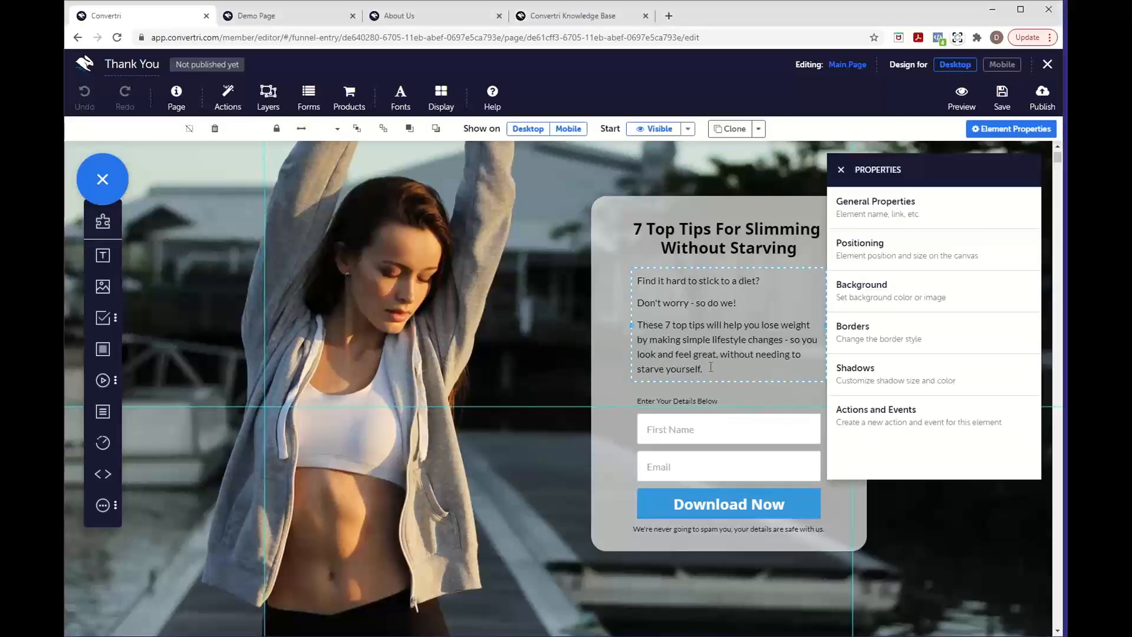
{"action": "left_click_drag", "start_coordinate": [711, 366], "coordinate": [631, 278]}
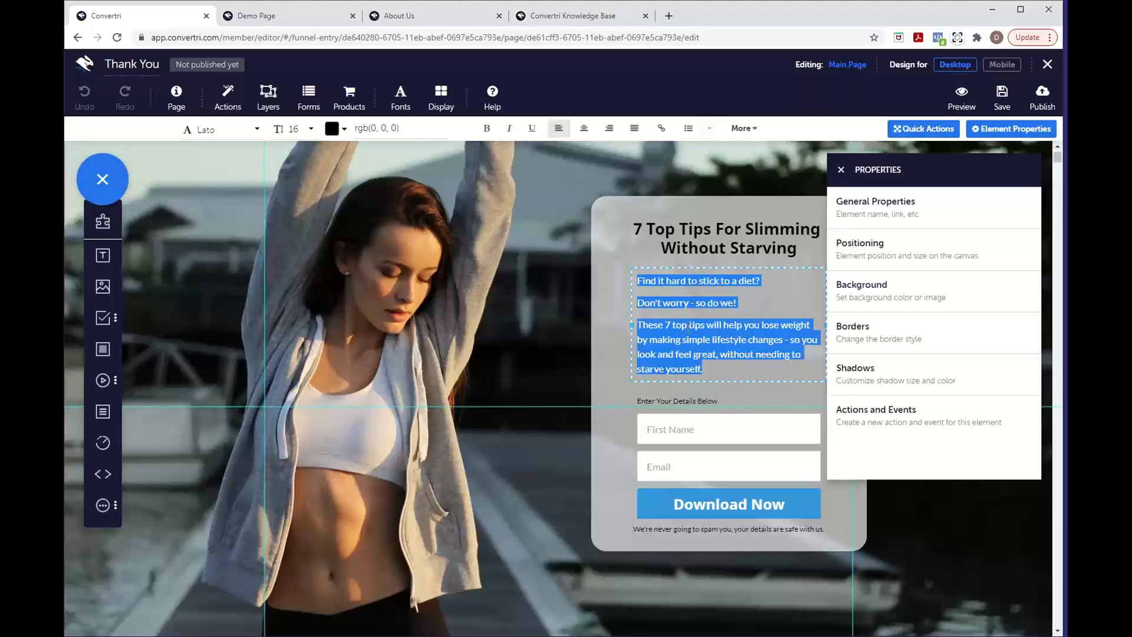
{"action": "type", "text": "Click"}
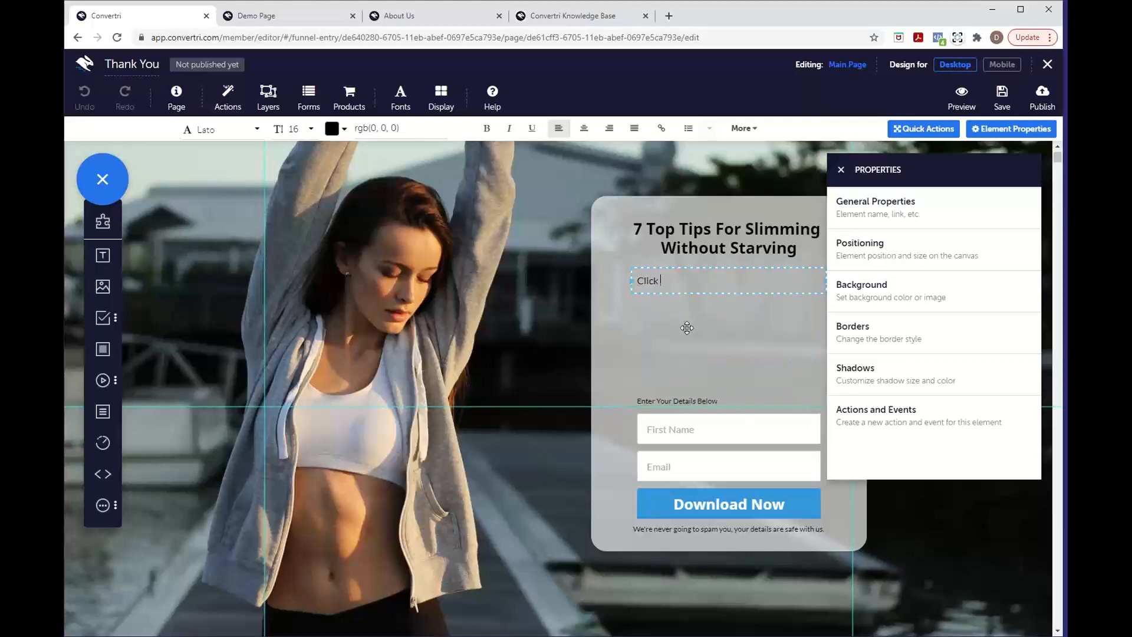
{"action": "type", "text": "the button below to download "}
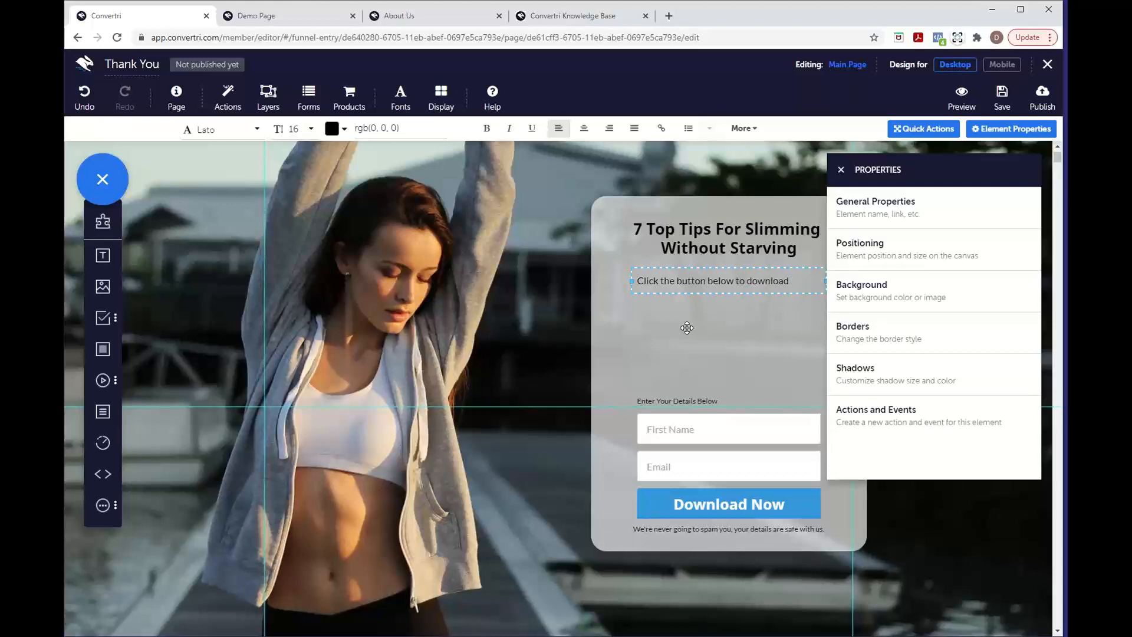
{"action": "type", "text": "7 Top Tips For Slimming Without"}
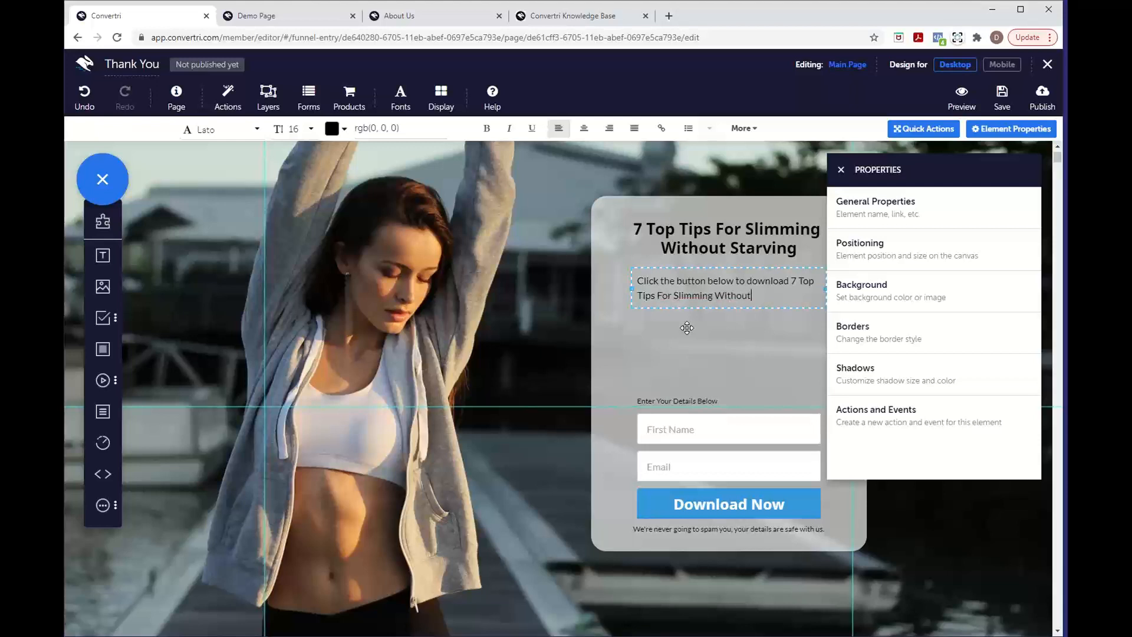
{"action": "type", "text": " Starving!"}
Delete the "Enter Your Details Below" text, the First Name and Email fields, and the no-spam note from the form panel
{"action": "left_click", "coordinate": [688, 393]}
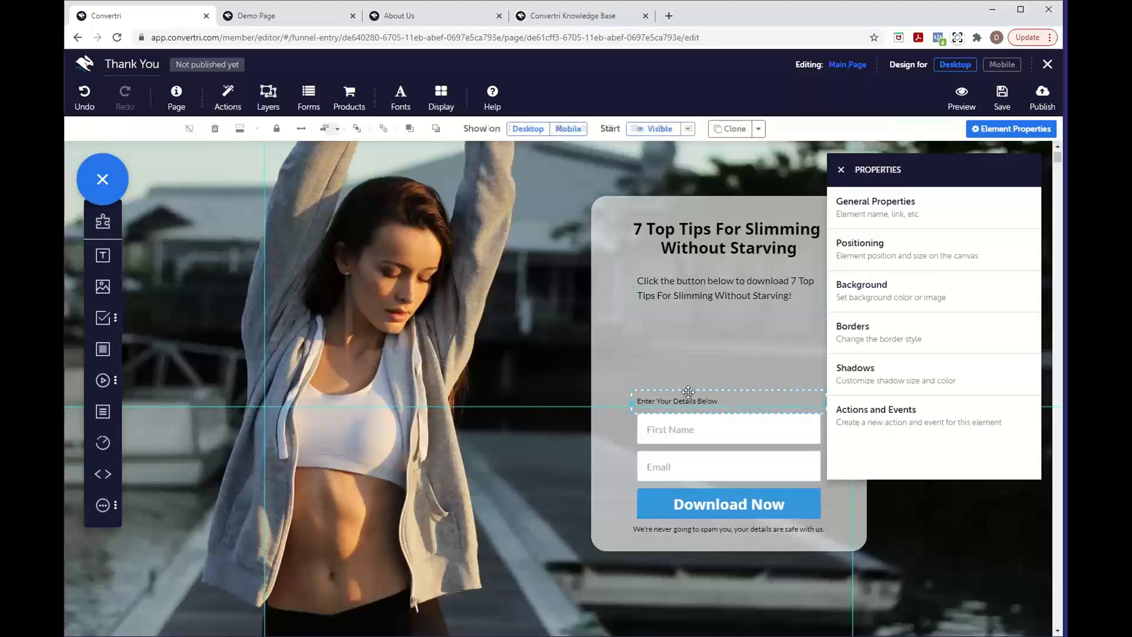
{"action": "key", "text": "Delete"}
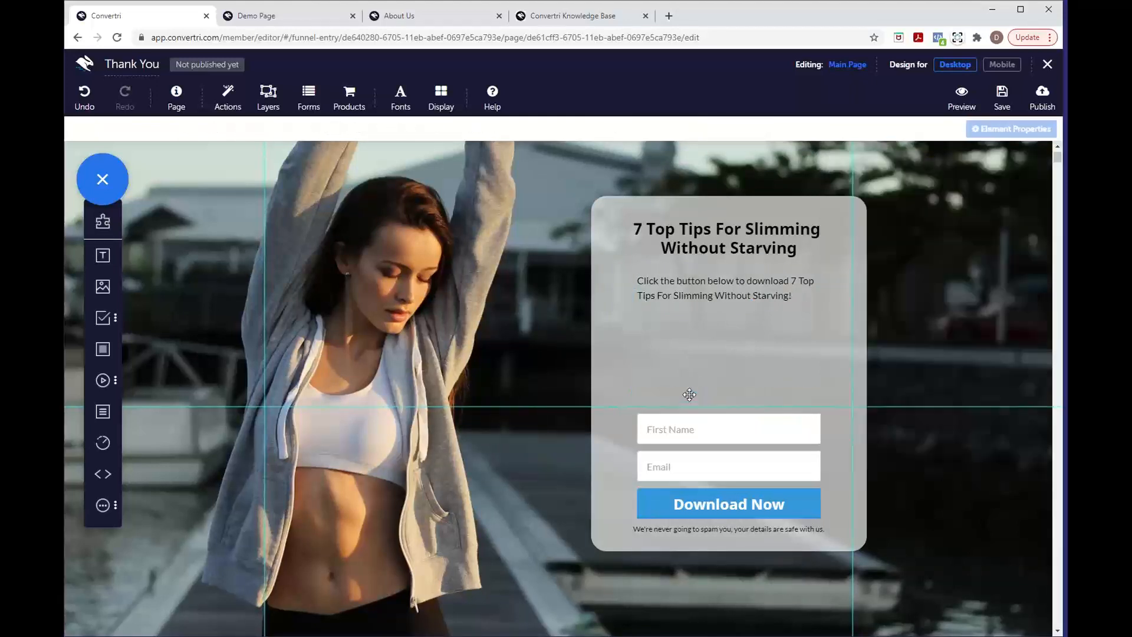
{"action": "left_click", "coordinate": [702, 439]}
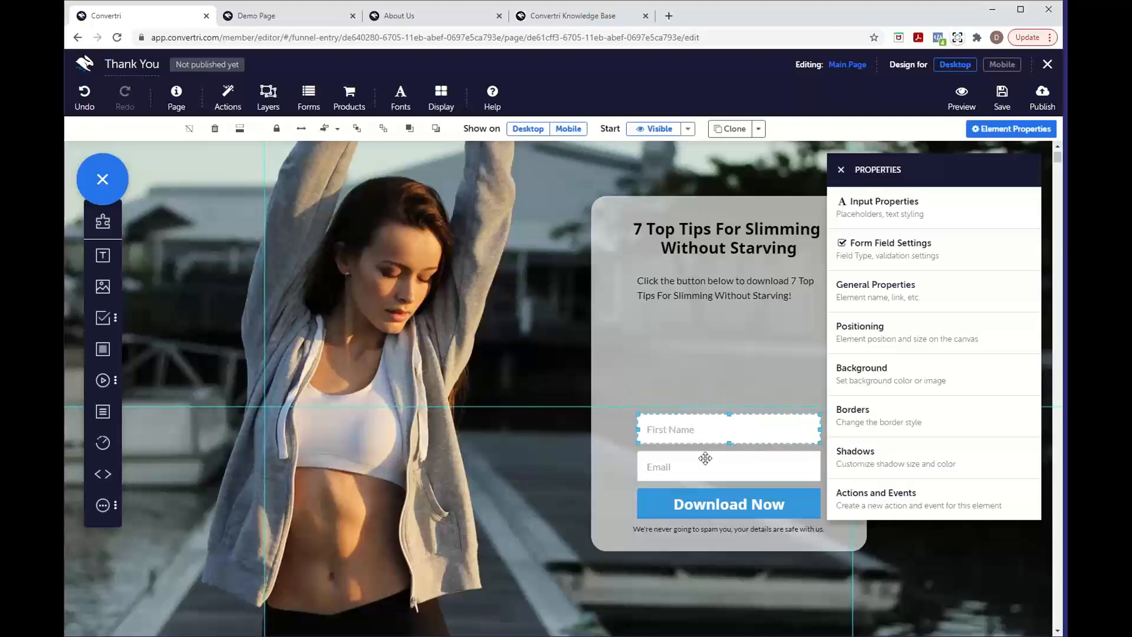
{"action": "key", "text": "Delete"}
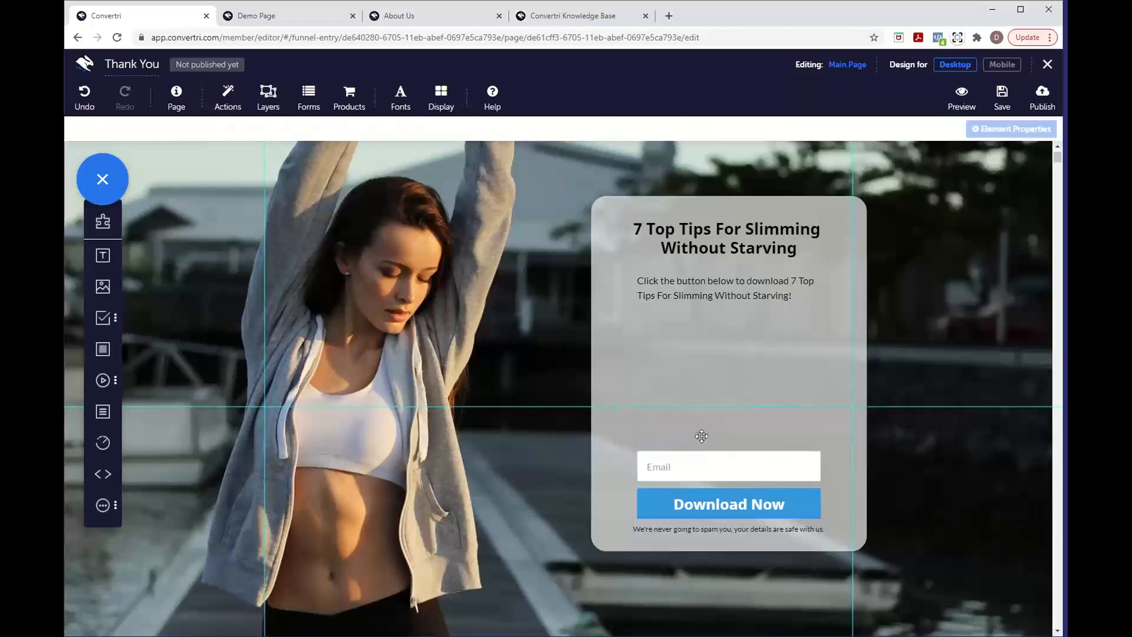
{"action": "key", "text": "Delete"}
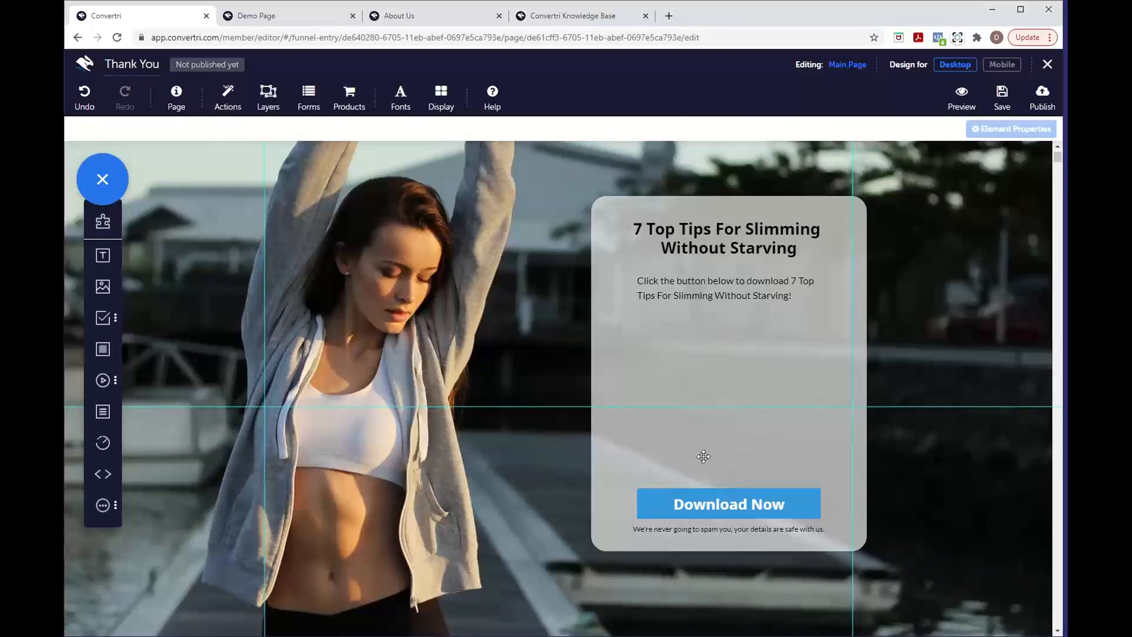
{"action": "left_click", "coordinate": [733, 530]}
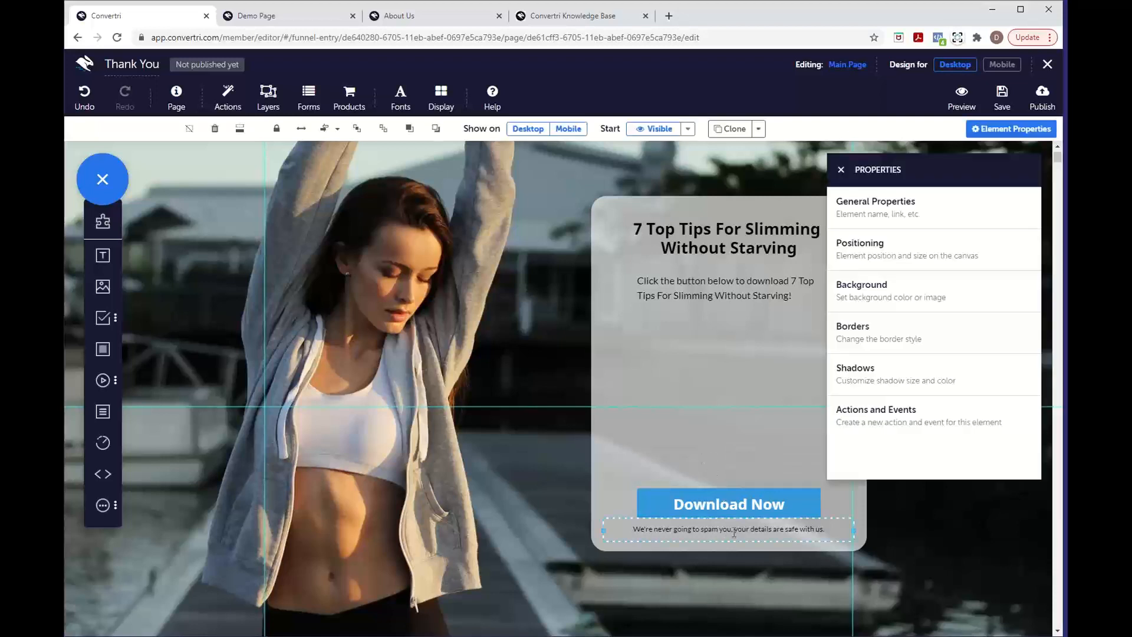
{"action": "key", "text": "Delete"}
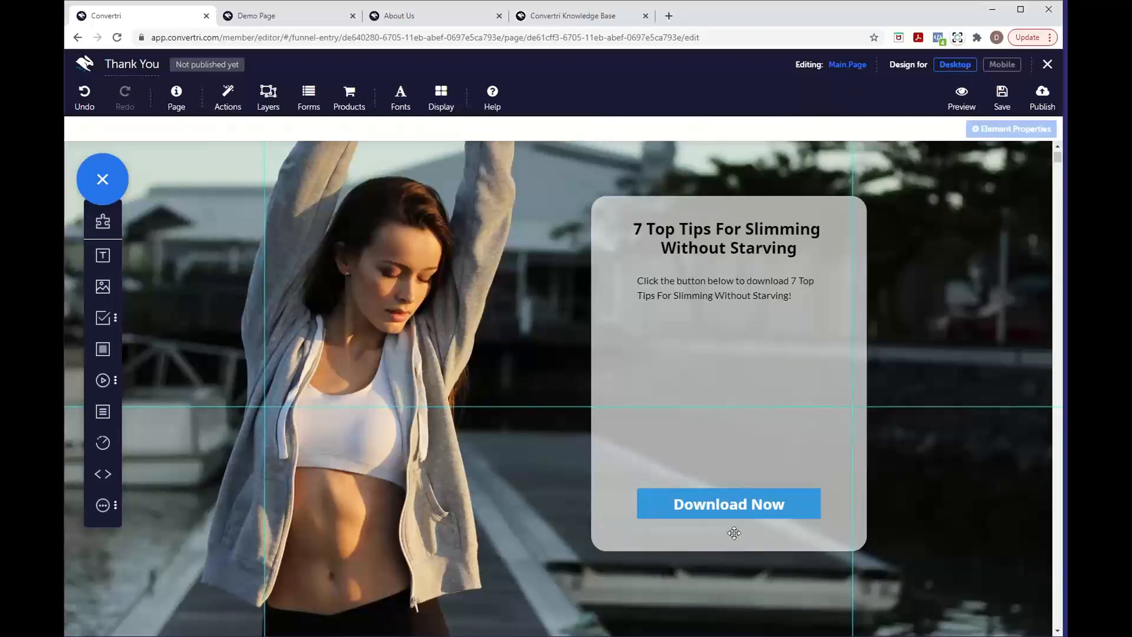
Move the Download Now button up so it sits just below the new body text, leaving a small gap
{"action": "left_click", "coordinate": [727, 500]}
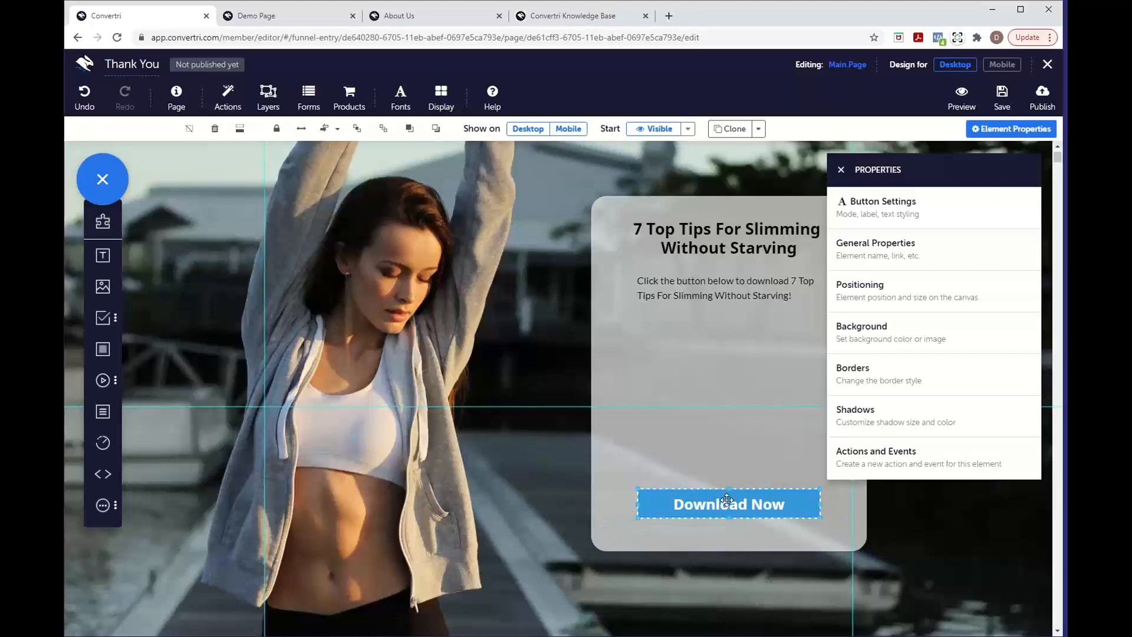
{"action": "left_click_drag", "start_coordinate": [727, 500], "coordinate": [727, 322]}
{"action": "left_click", "coordinate": [710, 397]}
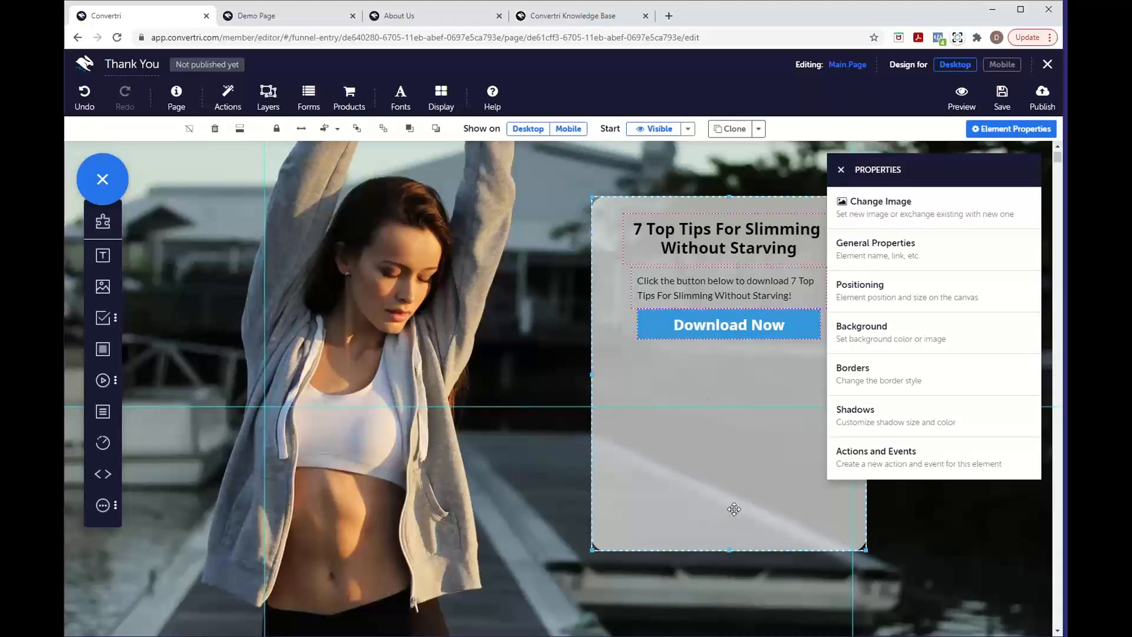
{"action": "left_click", "coordinate": [715, 317]}
{"action": "left_click_drag", "start_coordinate": [715, 318], "coordinate": [715, 325]}
Shorten the grey panel to end just below the Download Now button and move it with its contents lower beside the woman
{"action": "left_click", "coordinate": [736, 520]}
{"action": "left_click_drag", "start_coordinate": [730, 551], "coordinate": [721, 471]}
{"action": "left_click", "coordinate": [840, 171]}
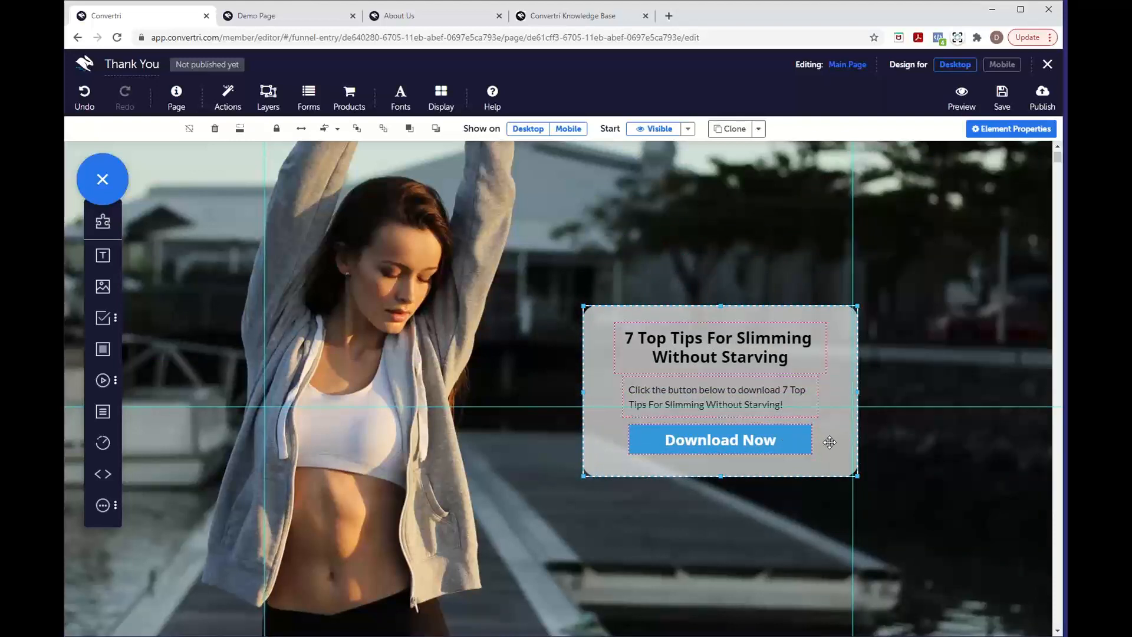
Set the Download Now button's mode to Download in its button settings
{"action": "left_click", "coordinate": [775, 449]}
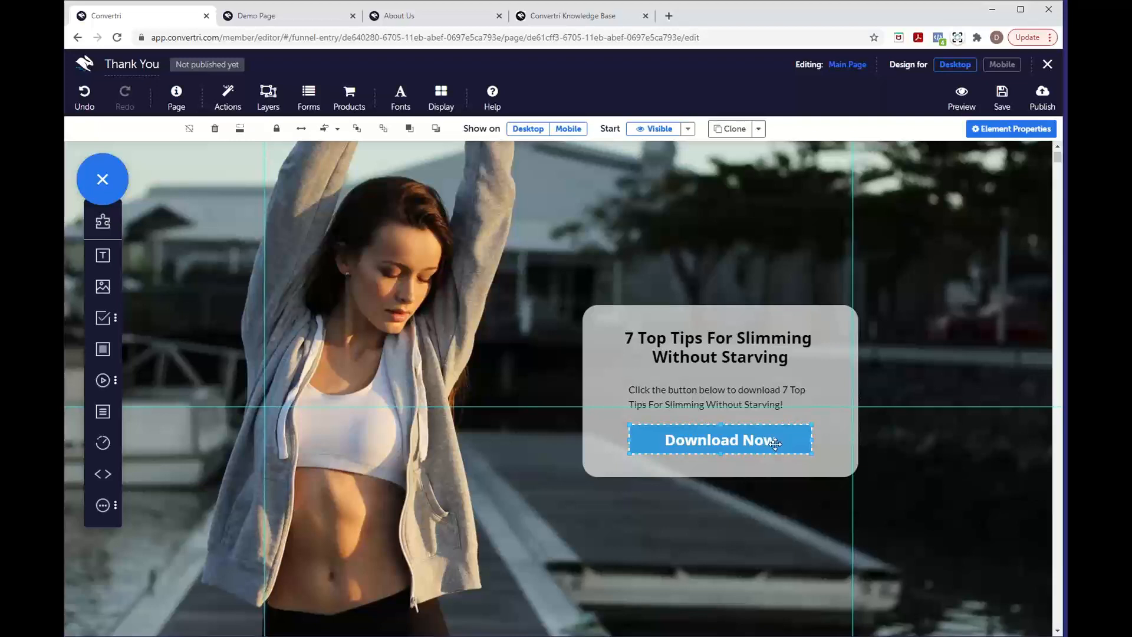
{"action": "left_click", "coordinate": [986, 139]}
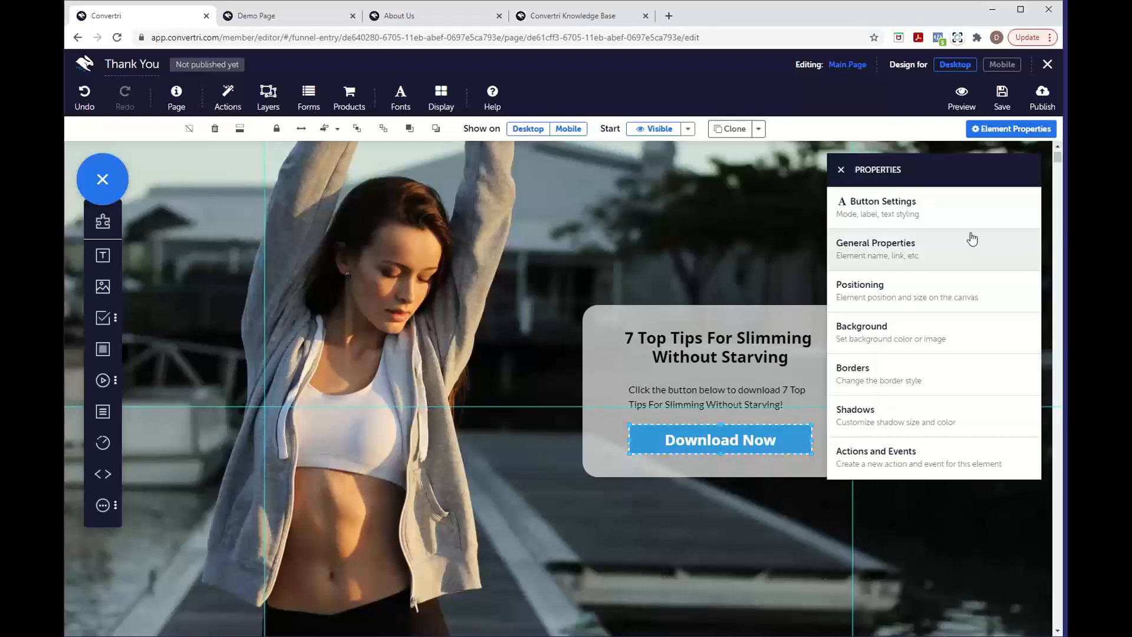
{"action": "left_click", "coordinate": [946, 223]}
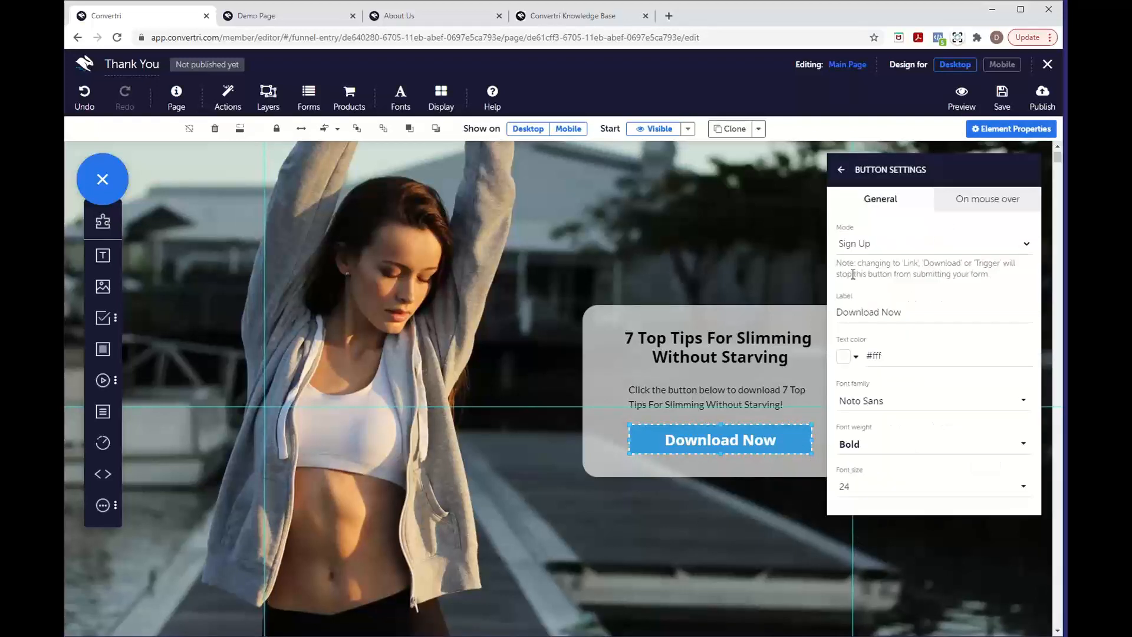
{"action": "left_click", "coordinate": [919, 247]}
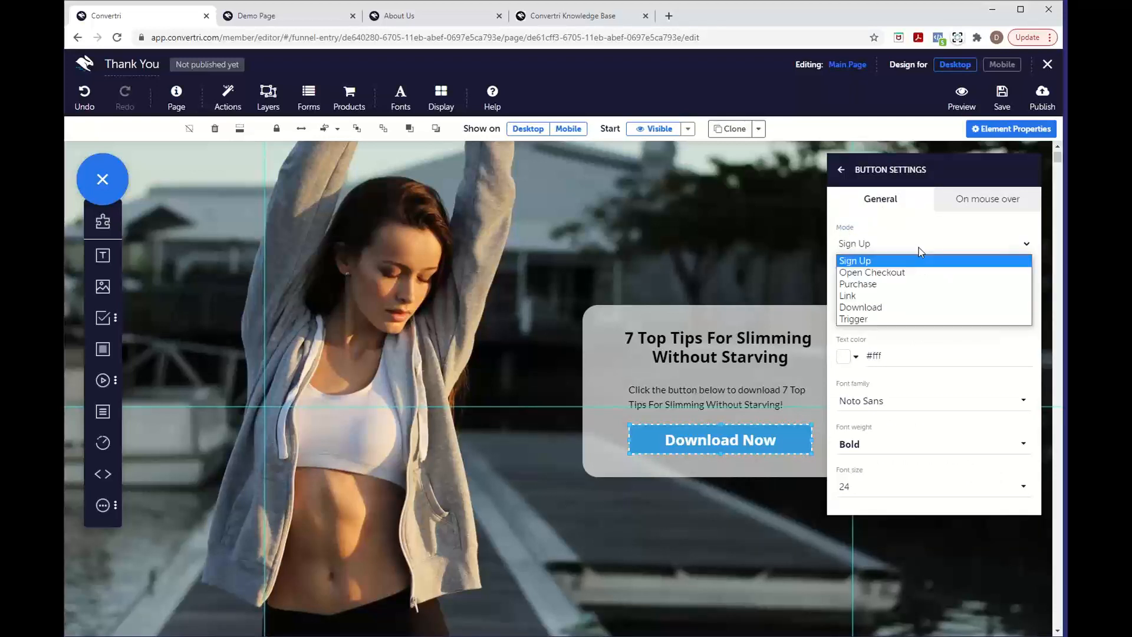
{"action": "left_click", "coordinate": [888, 313]}
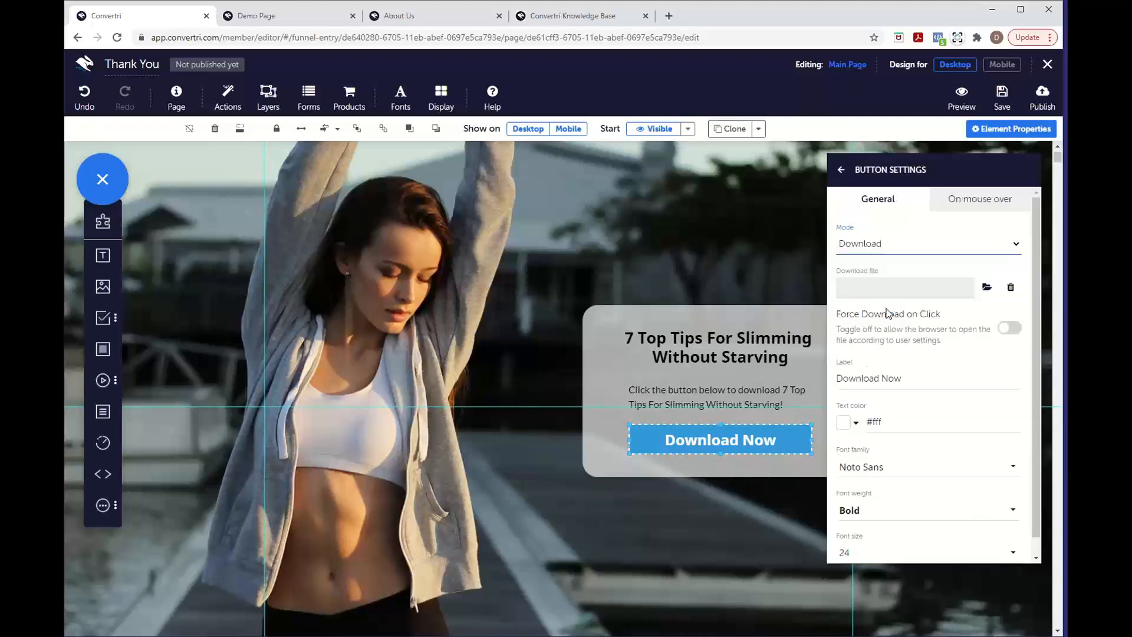
Look at the details of "7 top tips.pdf" in the file library and leave without selecting it
{"action": "left_click", "coordinate": [986, 289]}
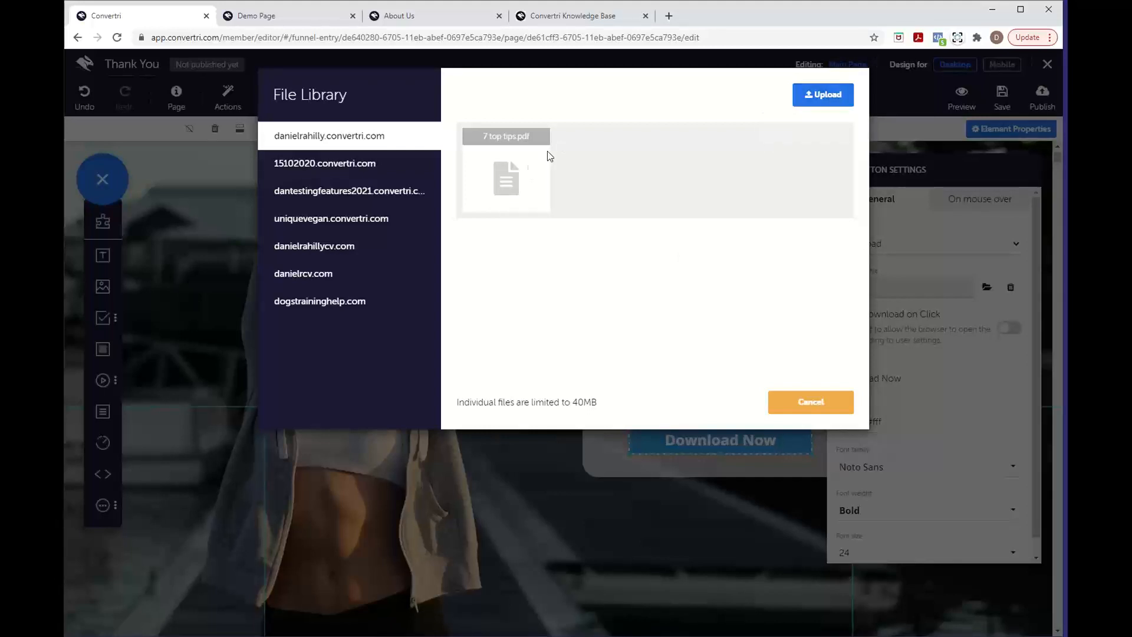
{"action": "left_click", "coordinate": [525, 176]}
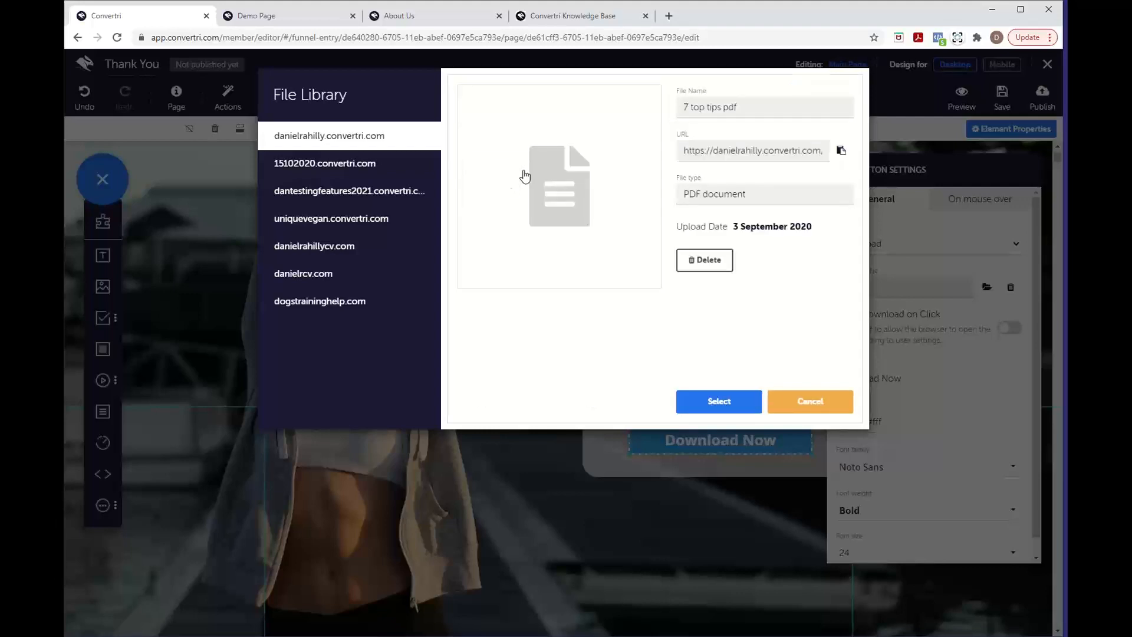
{"action": "left_click", "coordinate": [814, 407]}
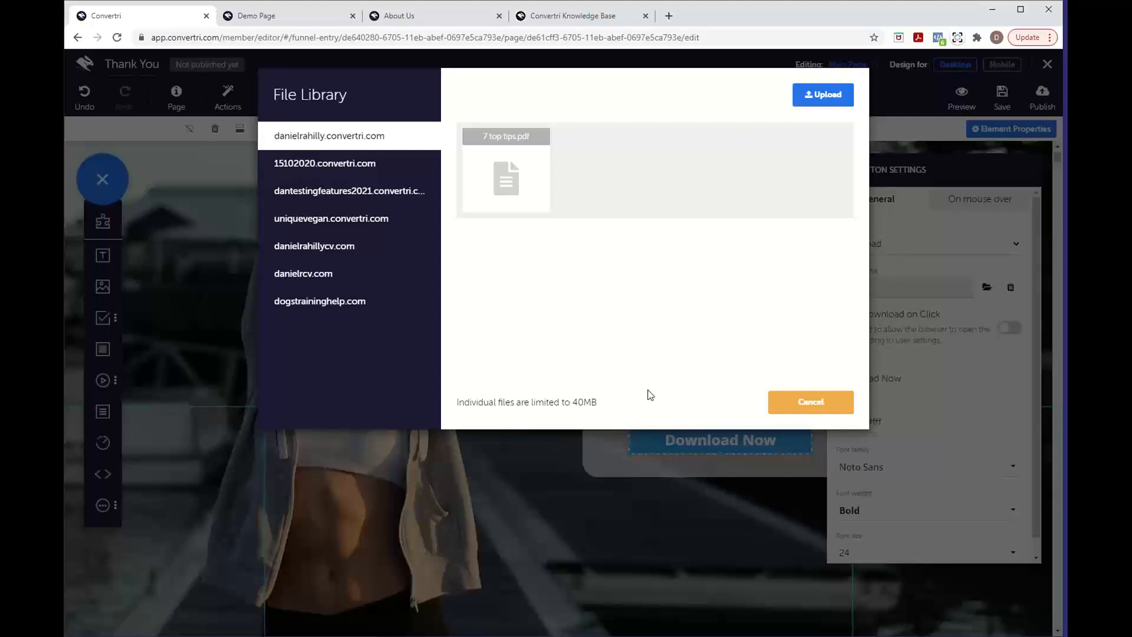
{"action": "left_click", "coordinate": [811, 402]}
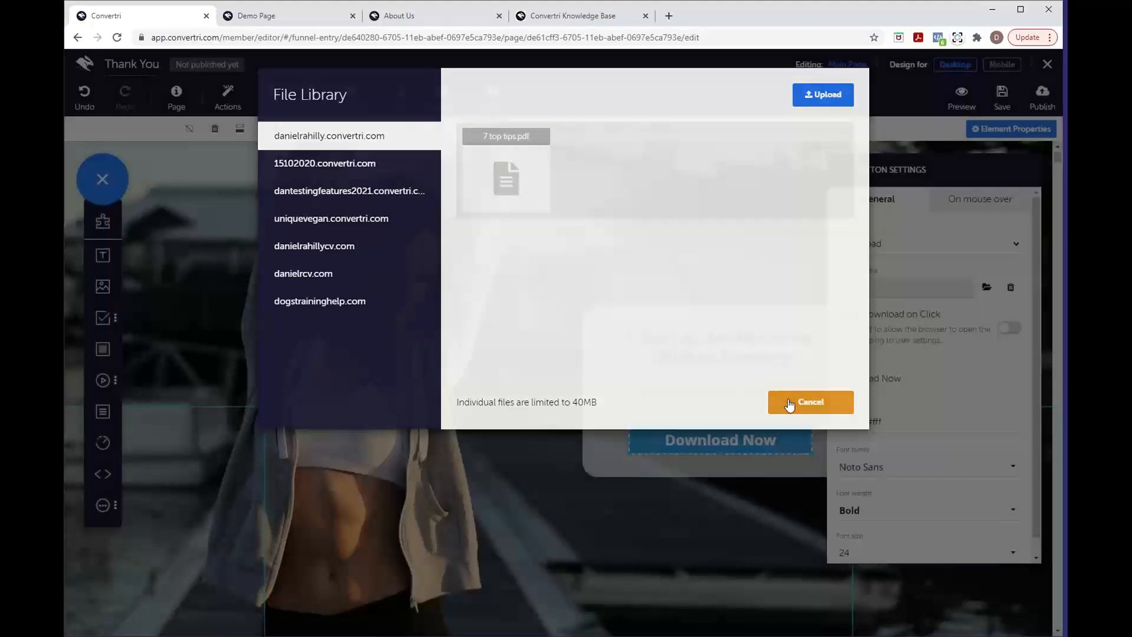
Try the Link mode on the Download Now button and switch it back to Download mode
{"action": "left_click", "coordinate": [906, 247]}
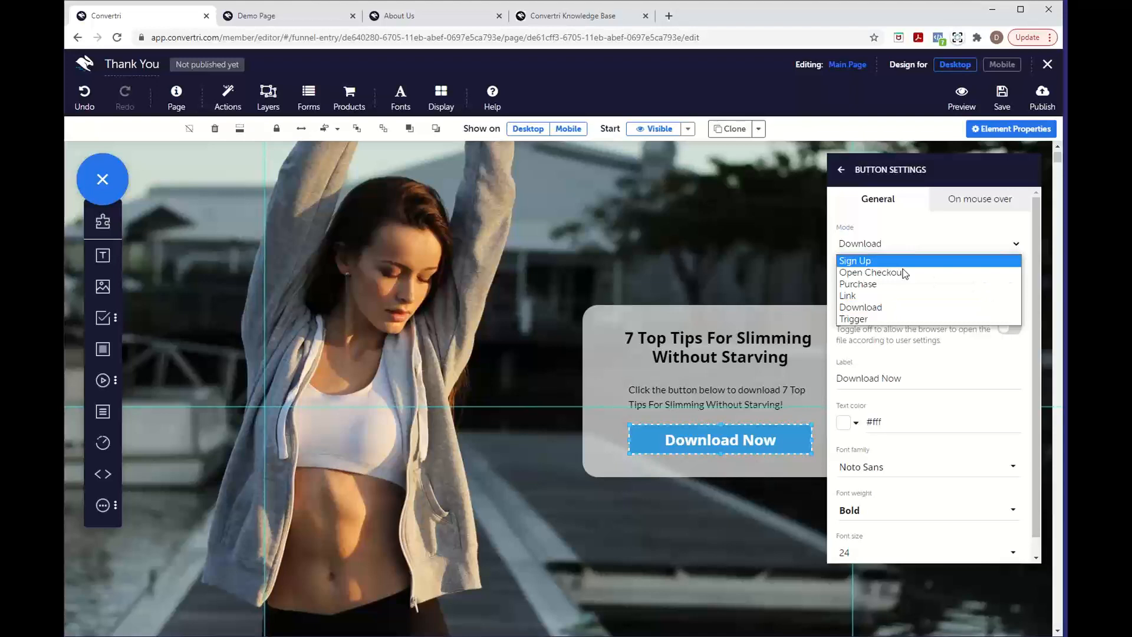
{"action": "left_click", "coordinate": [872, 296]}
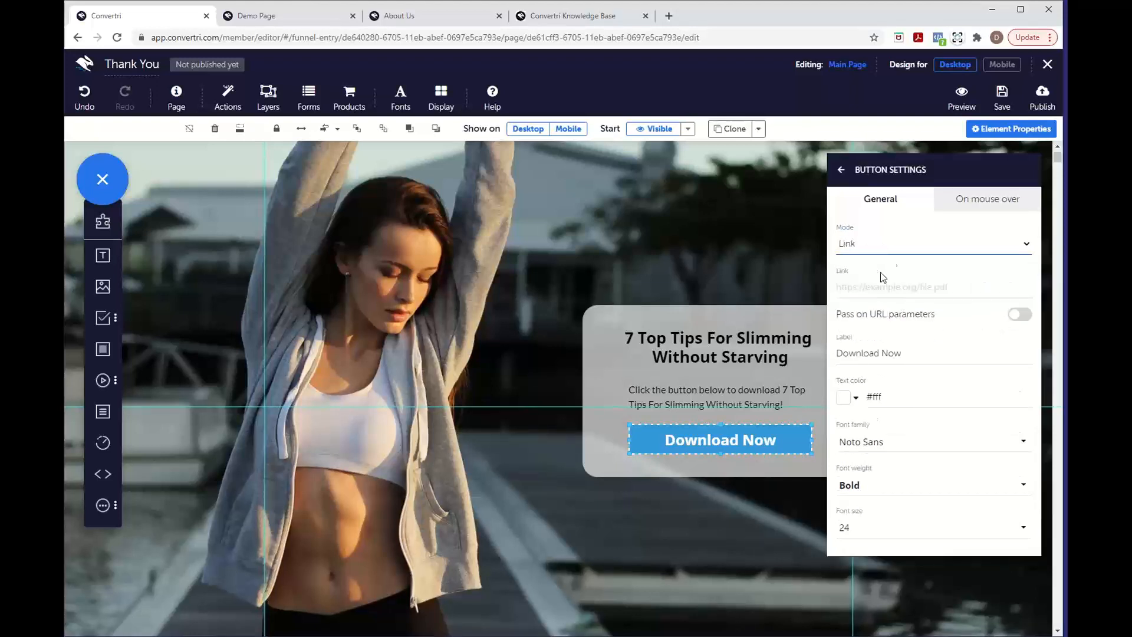
{"action": "left_click", "coordinate": [865, 287]}
{"action": "left_click", "coordinate": [913, 251]}
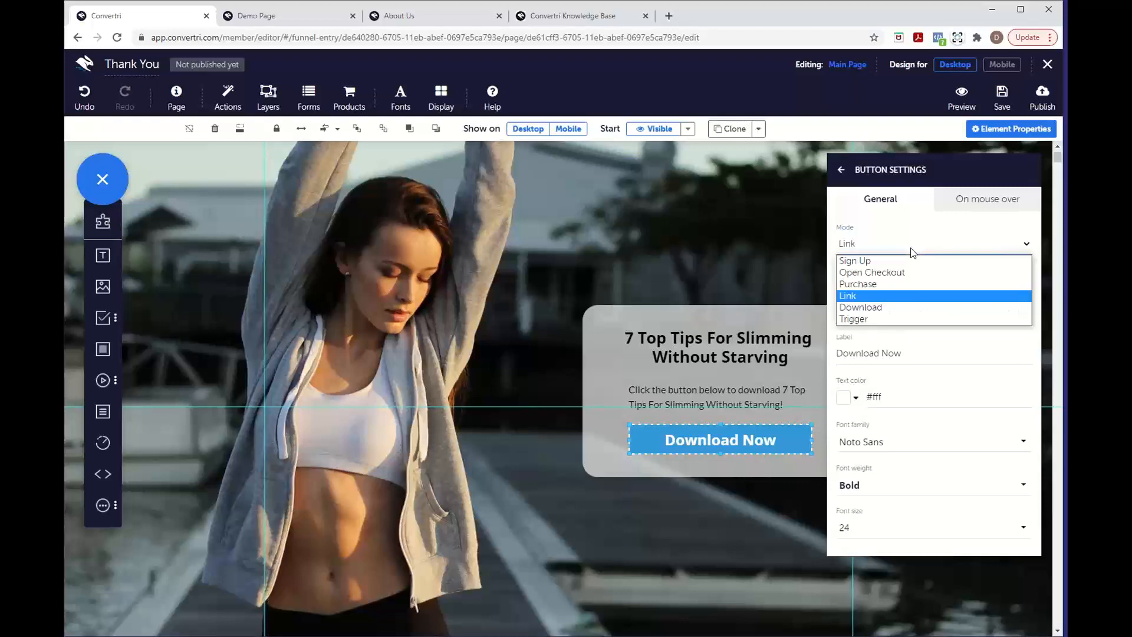
{"action": "left_click", "coordinate": [882, 306]}
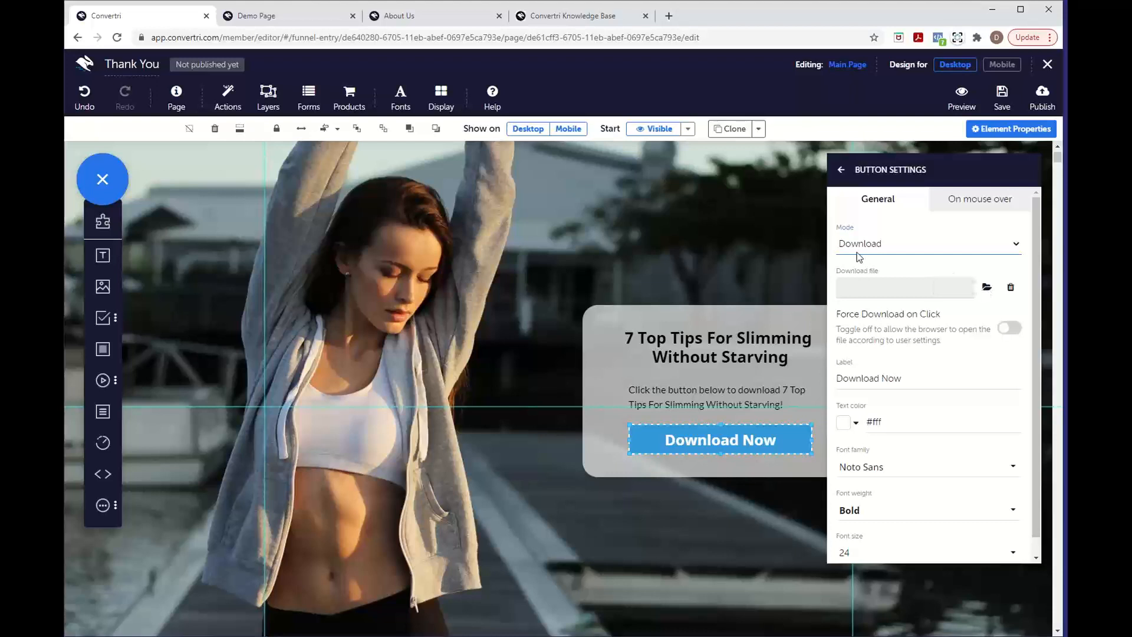
Assign "7 top tips.pdf" from the file library as the button's download file and close the settings
{"action": "left_click", "coordinate": [986, 286]}
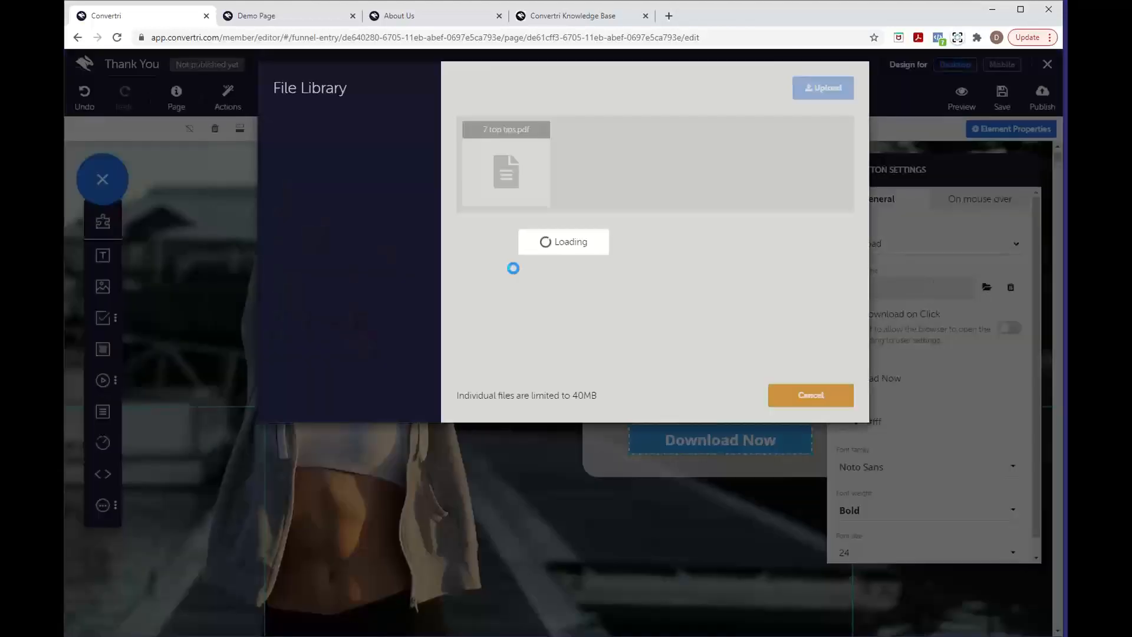
{"action": "left_click", "coordinate": [520, 174]}
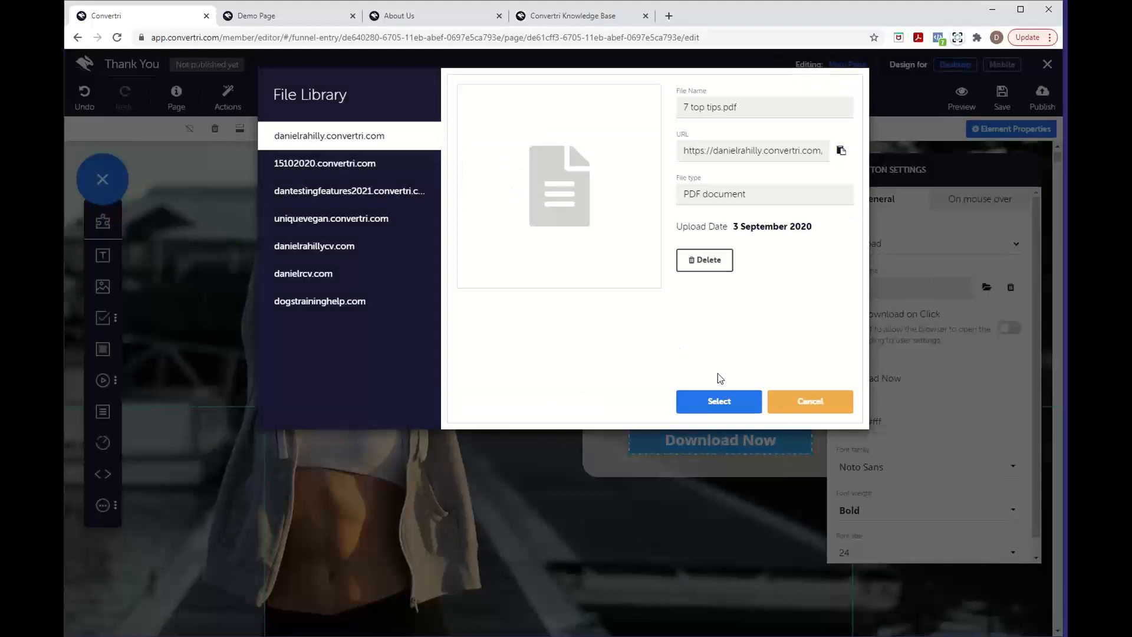
{"action": "left_click", "coordinate": [716, 400]}
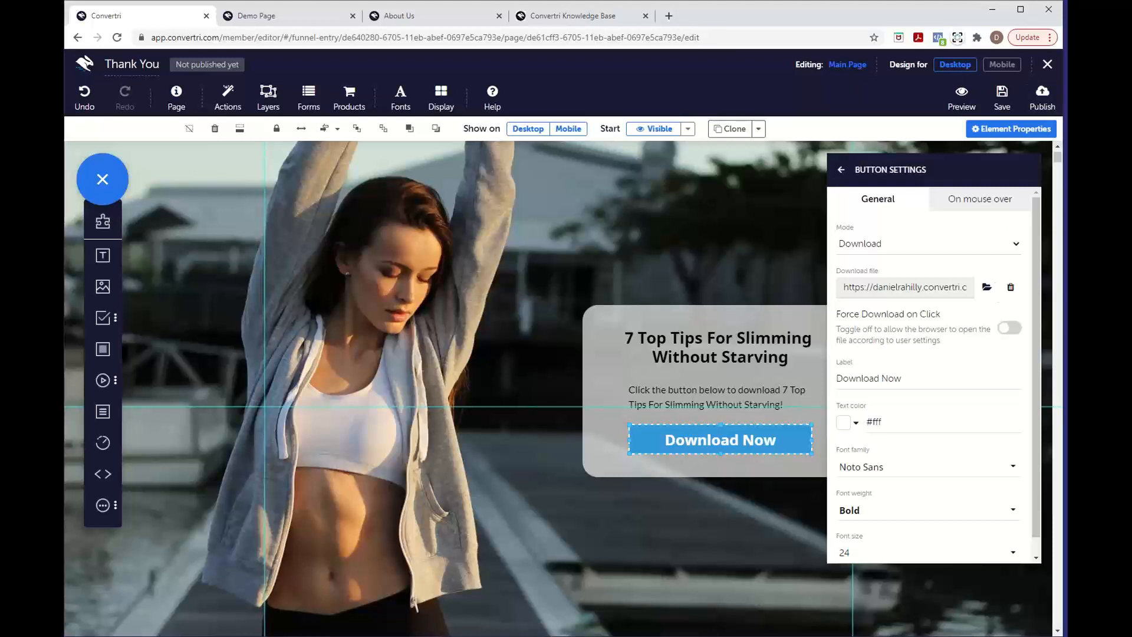
{"action": "left_click", "coordinate": [1063, 58]}
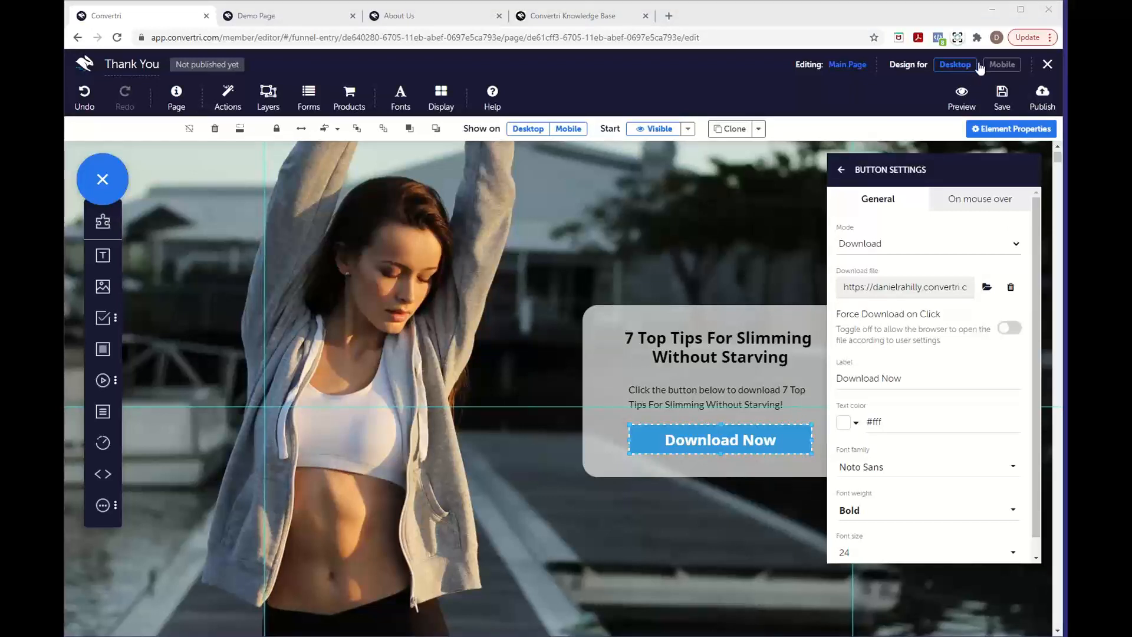
{"action": "left_click", "coordinate": [841, 171]}
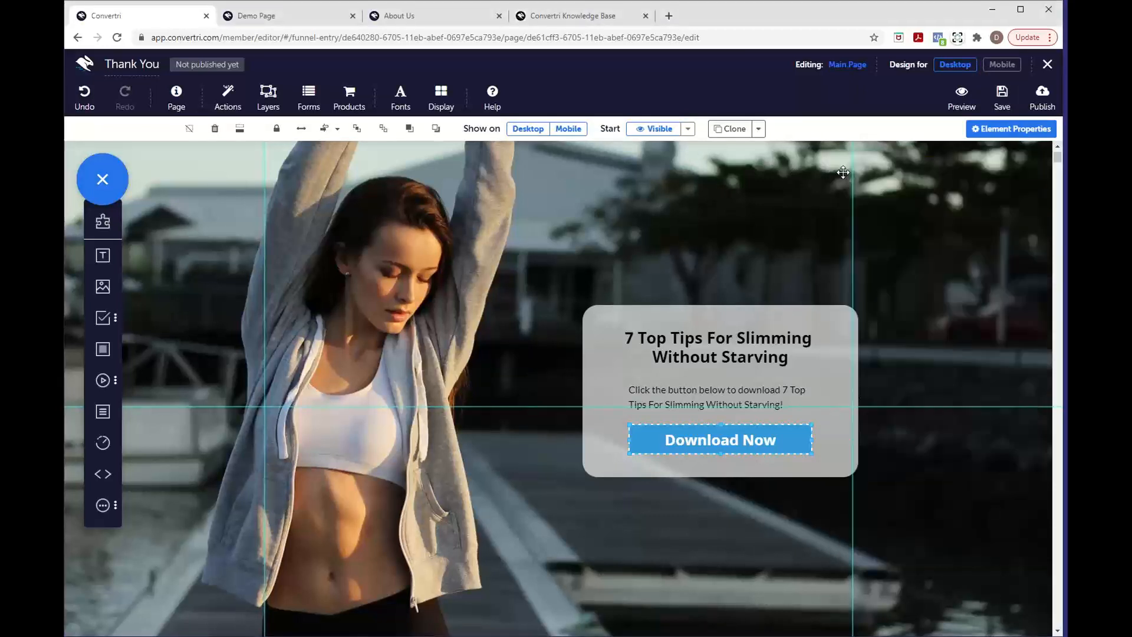
Open the background settings of the Download Now button
{"action": "scroll", "coordinate": [750, 274], "scroll_direction": "up", "scroll_amount": 1}
{"action": "scroll", "coordinate": [751, 274], "scroll_direction": "down", "scroll_amount": 1}
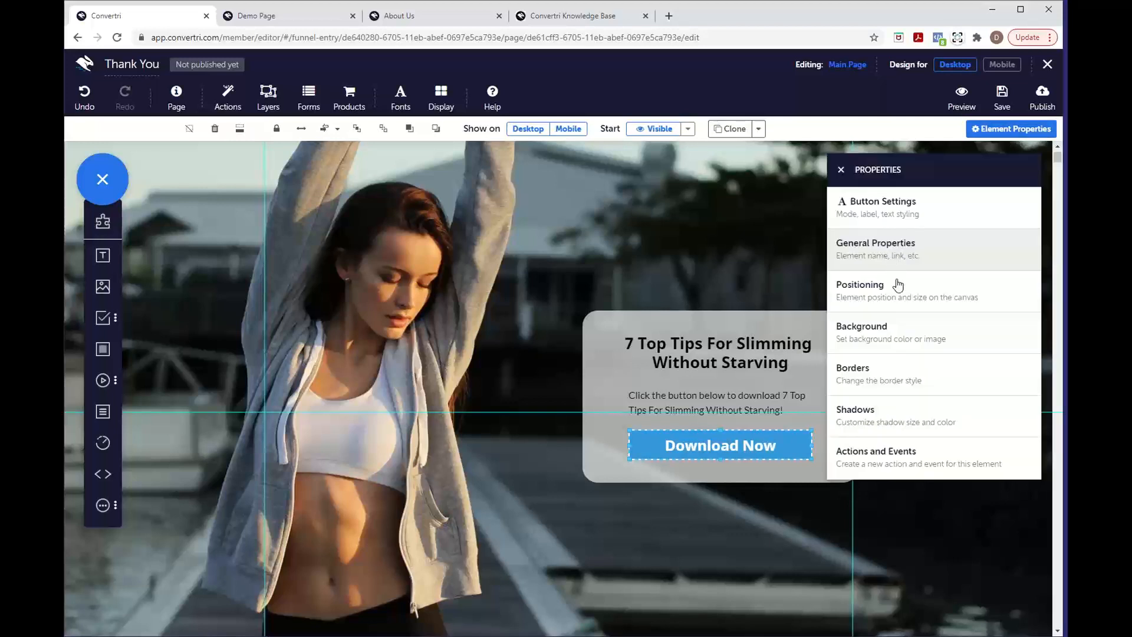
{"action": "left_click", "coordinate": [904, 333]}
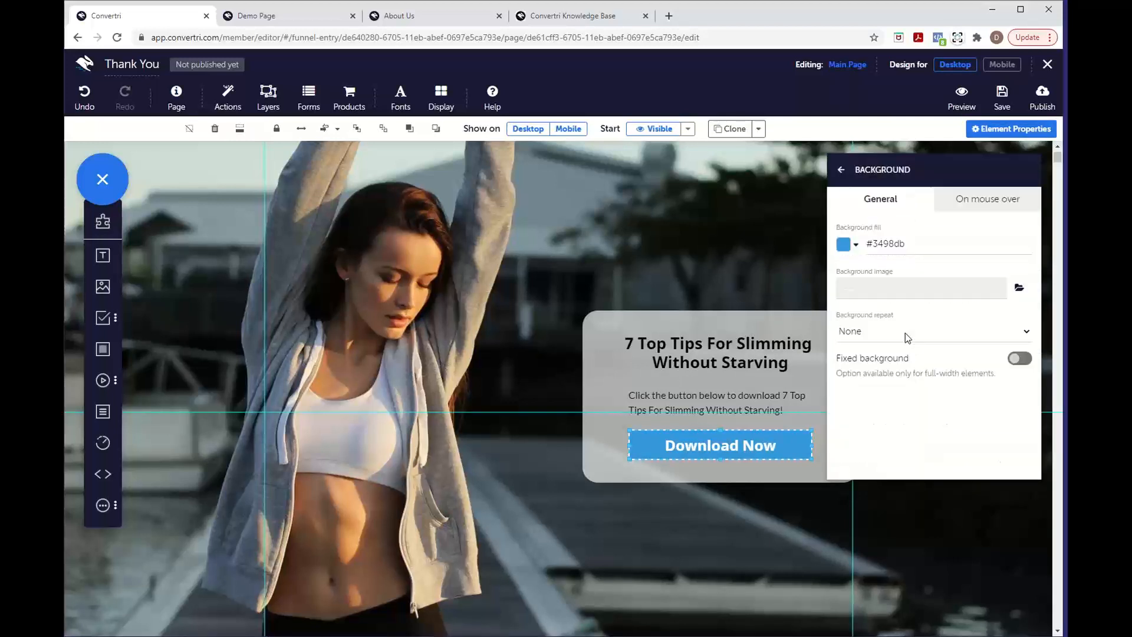
Set the Download Now button's background fill to solid dark green, rgb(8, 116, 17), and close its properties
{"action": "left_click", "coordinate": [844, 247]}
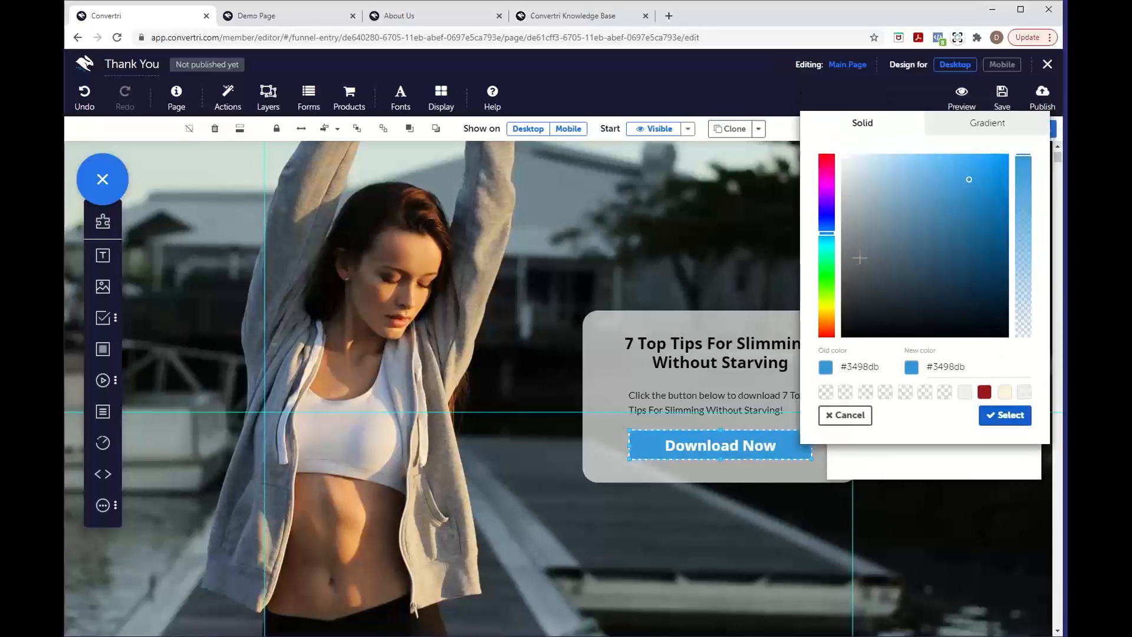
{"action": "left_click_drag", "start_coordinate": [831, 263], "coordinate": [828, 274]}
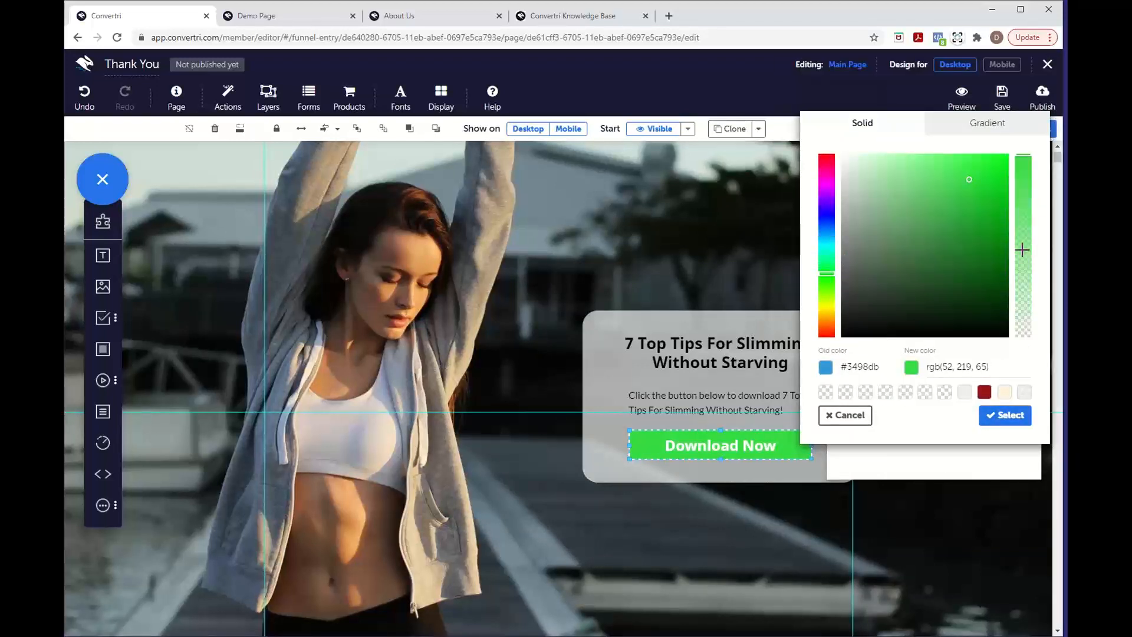
{"action": "left_click", "coordinate": [997, 257]}
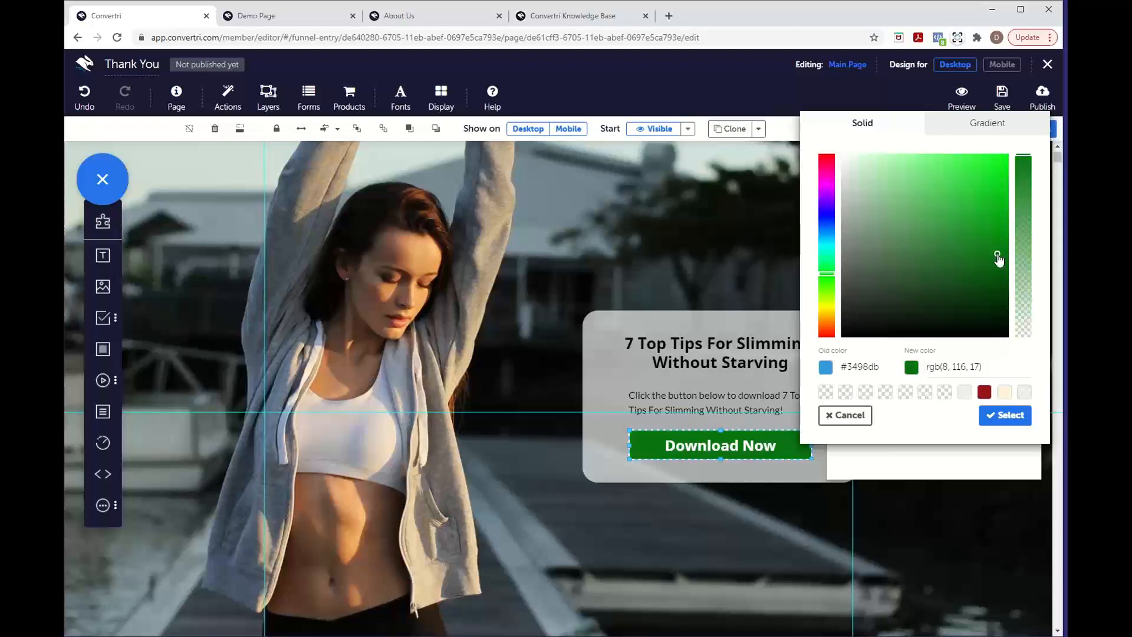
{"action": "left_click", "coordinate": [1007, 416]}
{"action": "left_click", "coordinate": [842, 171]}
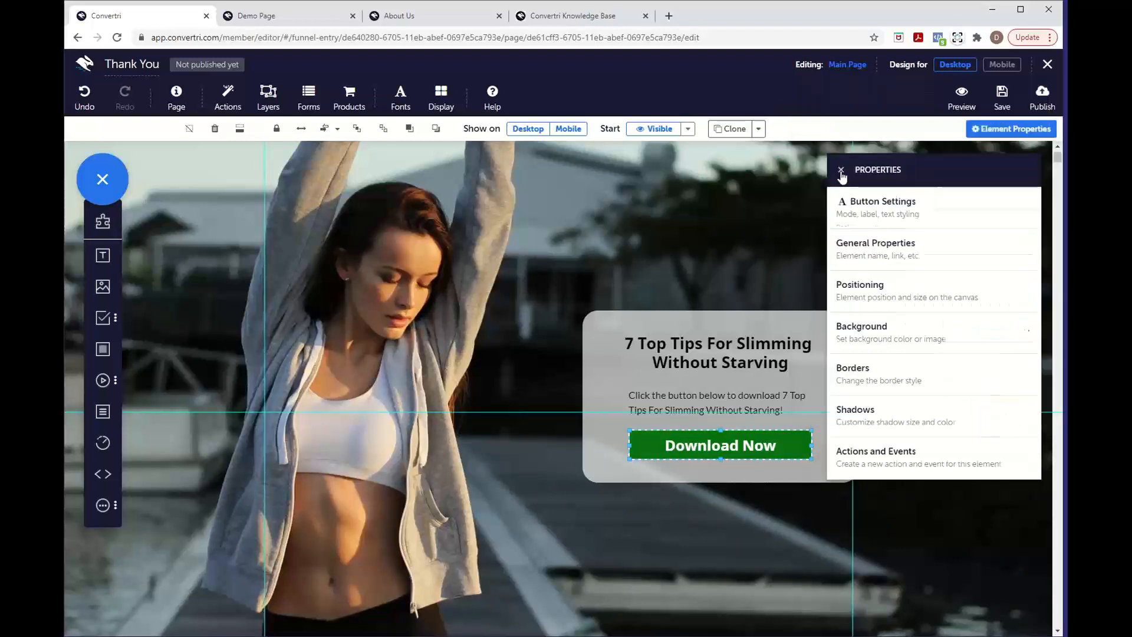
{"action": "left_click", "coordinate": [842, 171]}
Save the Thank You page and publish it under the path thankyou
{"action": "left_click", "coordinate": [1002, 96]}
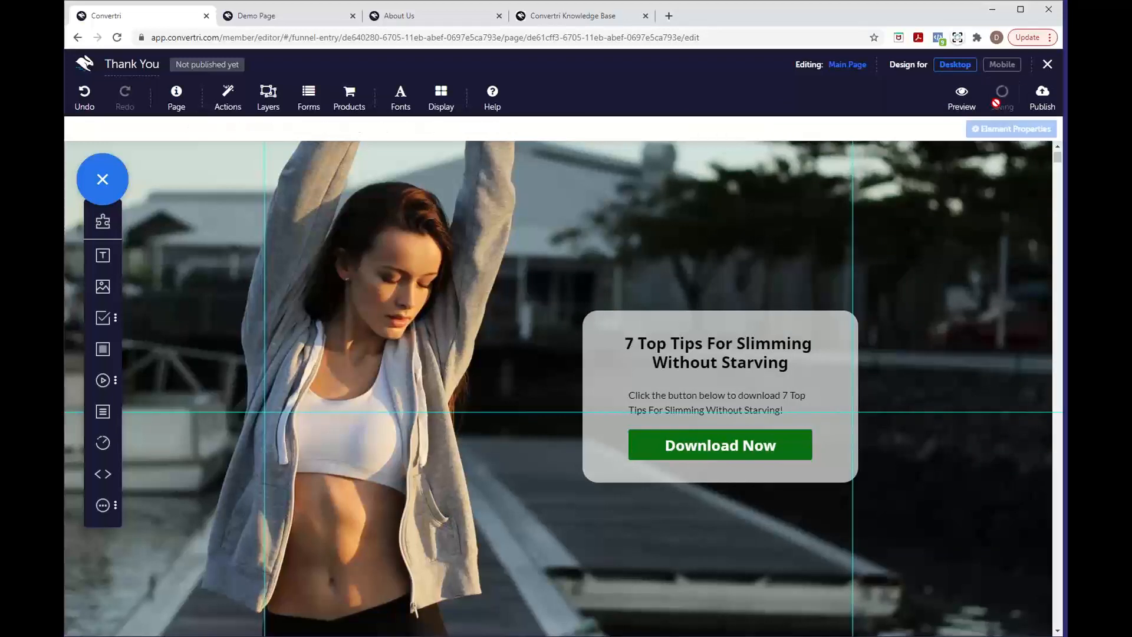
{"action": "left_click", "coordinate": [1037, 101]}
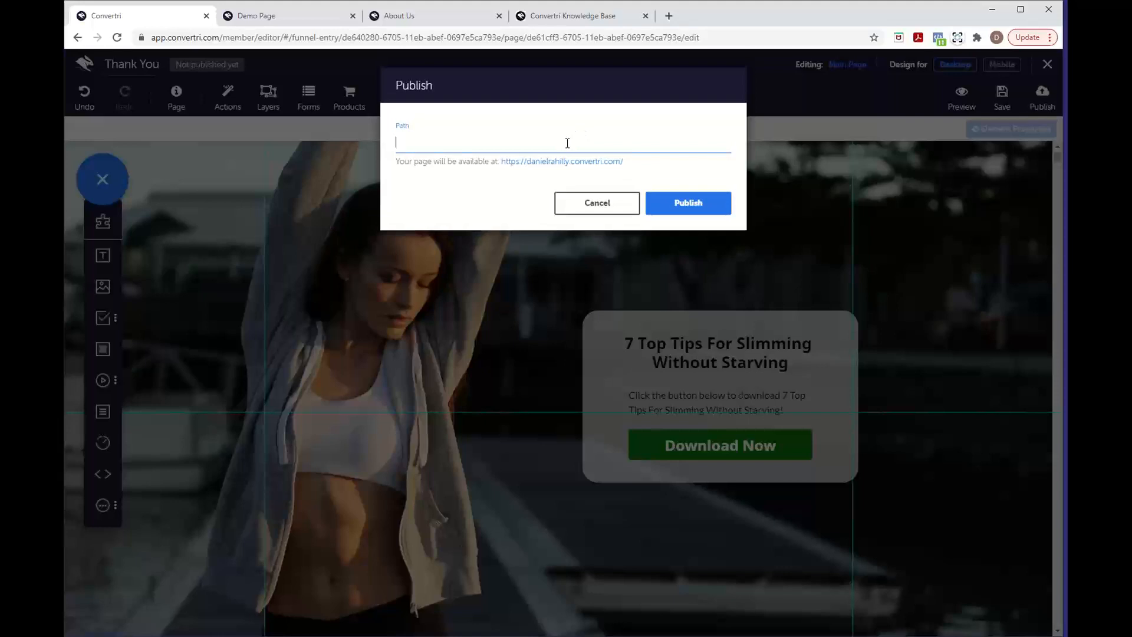
{"action": "type", "text": "thankyou"}
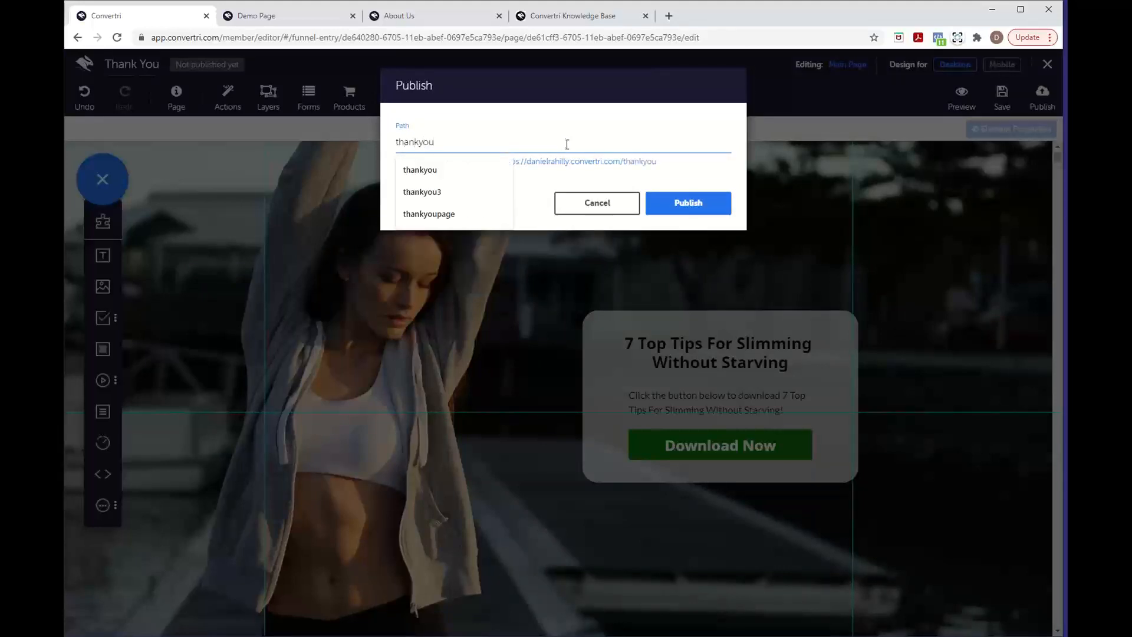
{"action": "left_click", "coordinate": [528, 182]}
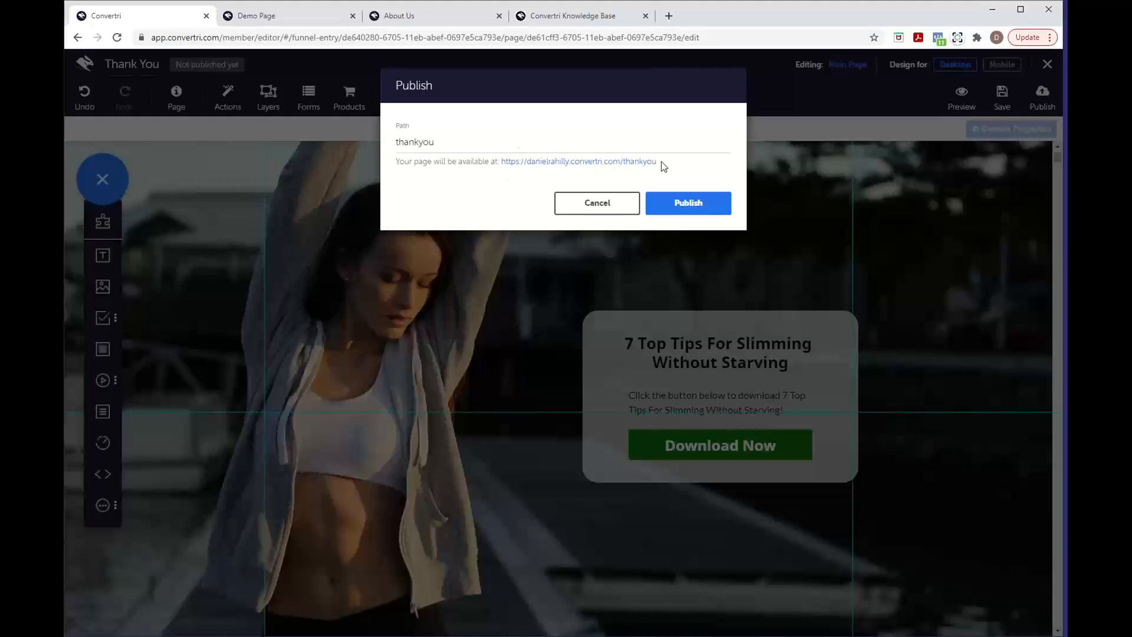
{"action": "left_click", "coordinate": [700, 202]}
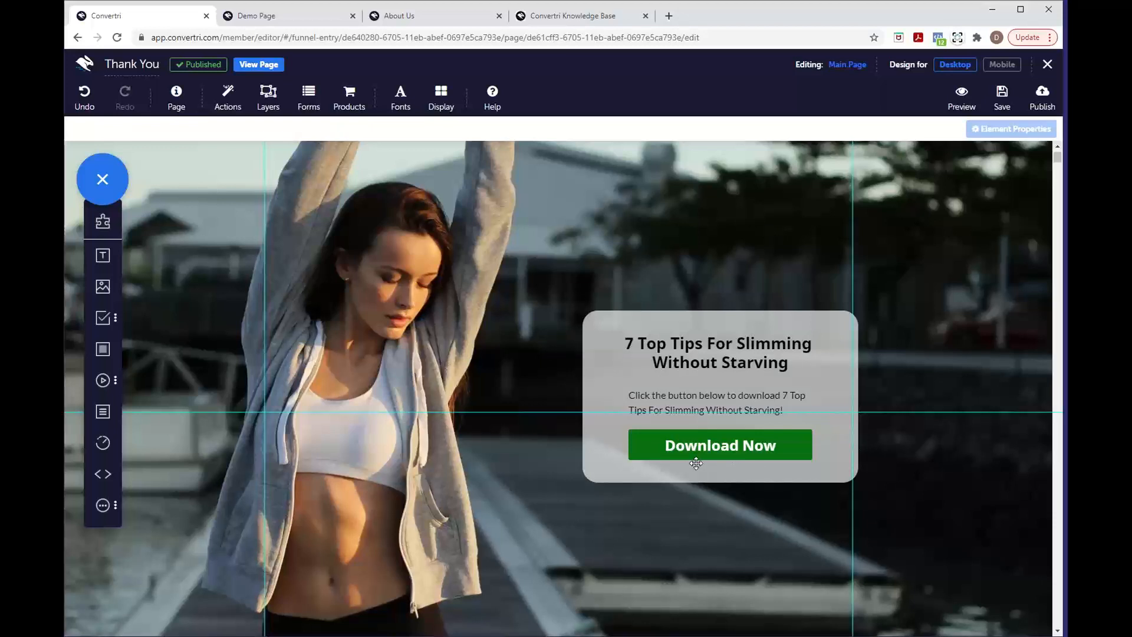
In the funnel overview, link the Opt In page to the Thank You page with an arrow and move the Thank You card closer to Editor
{"action": "left_click", "coordinate": [1042, 67]}
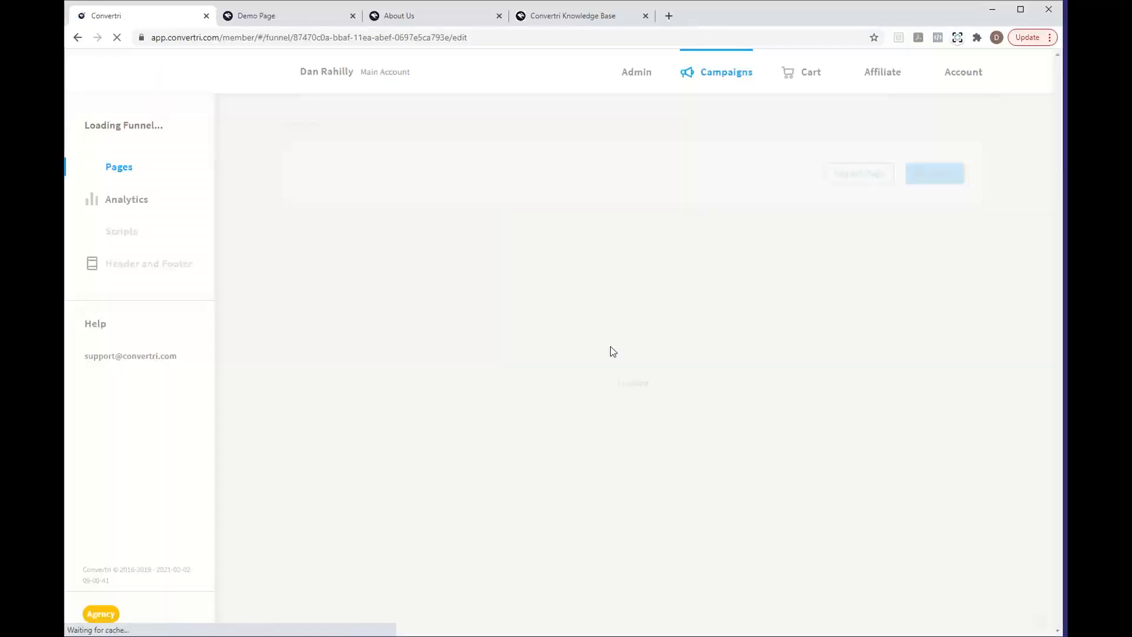
{"action": "mouse_move", "coordinate": [386, 268]}
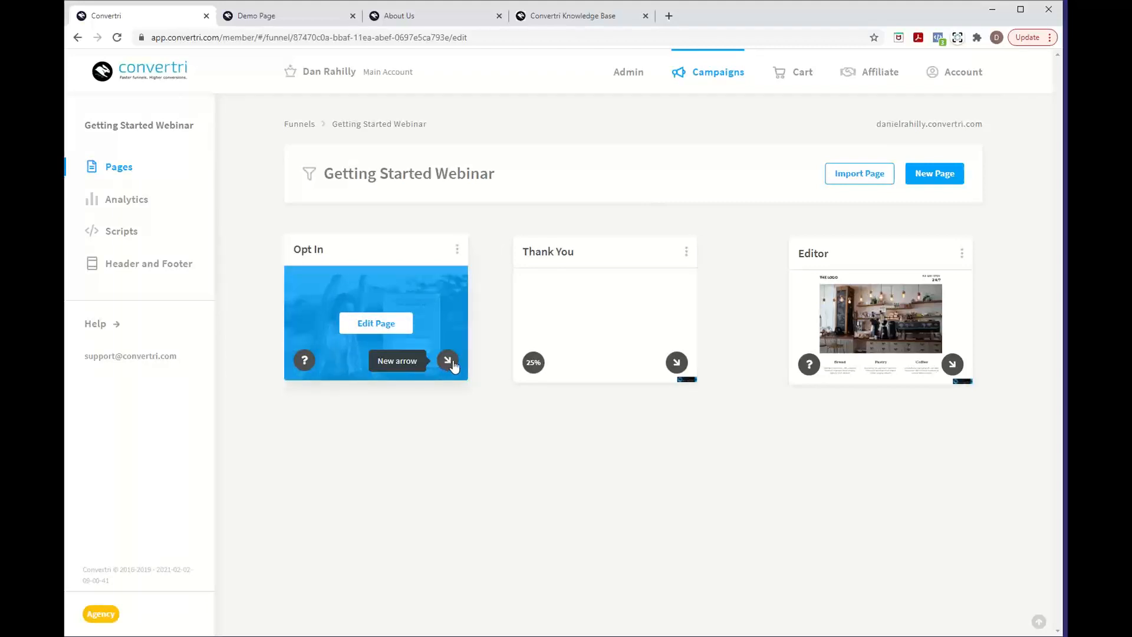
{"action": "left_click_drag", "start_coordinate": [449, 365], "coordinate": [611, 315]}
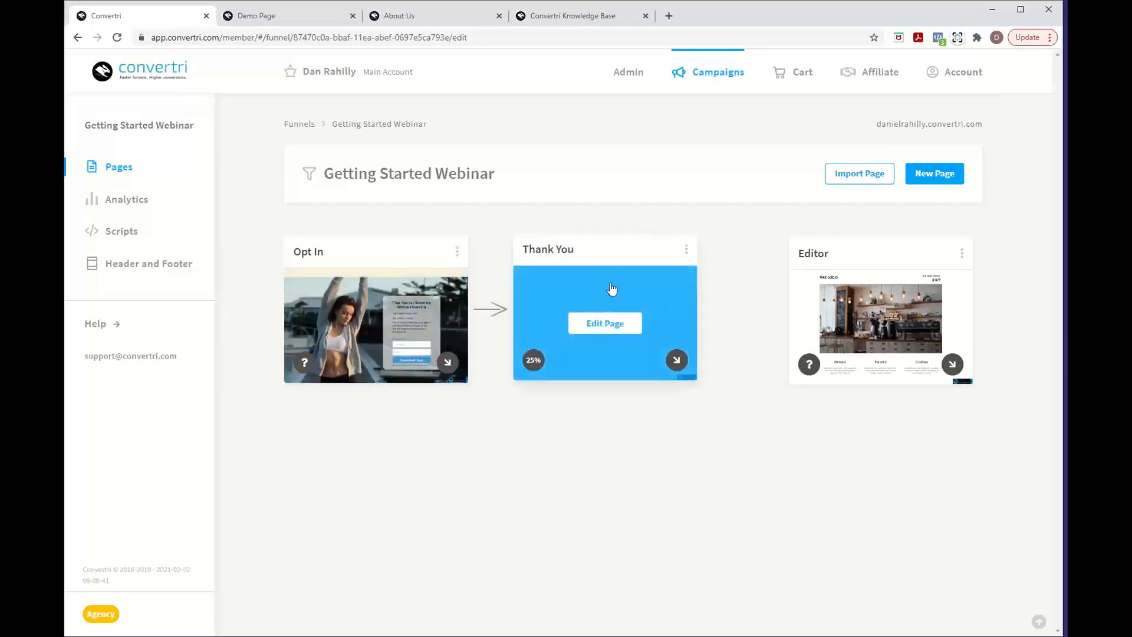
{"action": "mouse_move", "coordinate": [374, 321]}
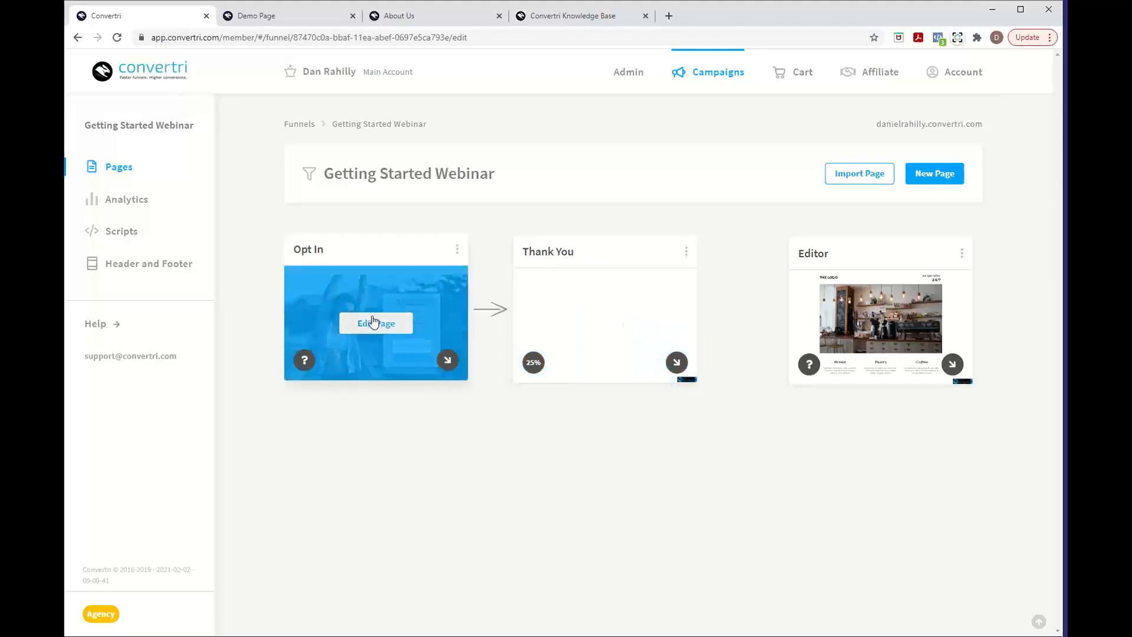
{"action": "left_click_drag", "start_coordinate": [630, 250], "coordinate": [667, 245]}
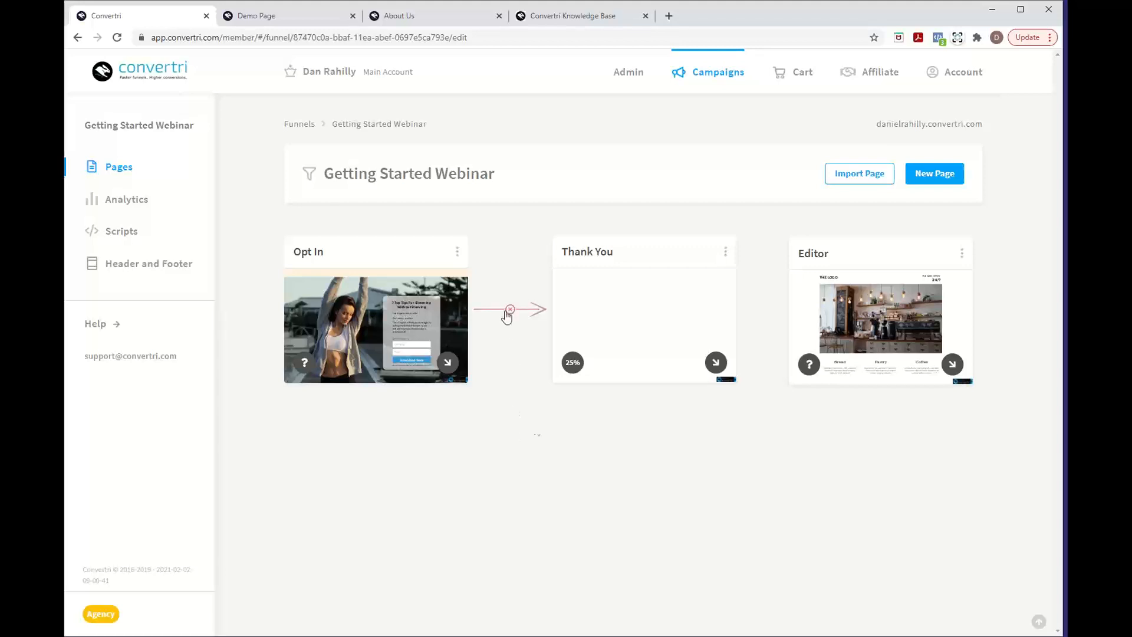
Open the Opt In page for editing and attach the MailChimp list Dogs Training Help to its form
{"action": "mouse_move", "coordinate": [380, 326]}
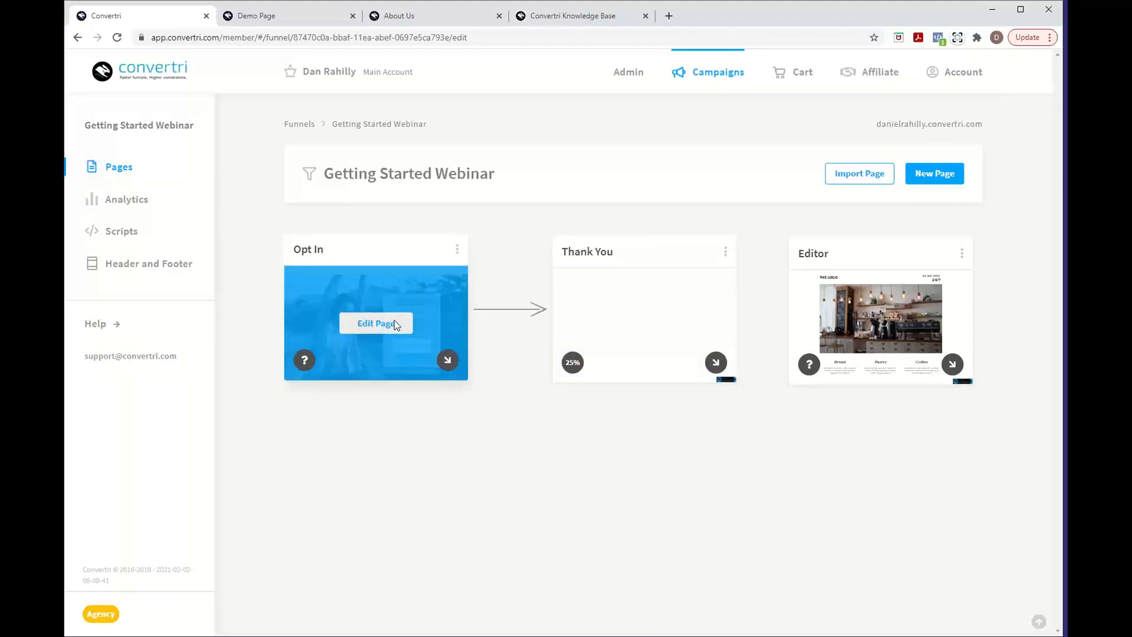
{"action": "left_click", "coordinate": [394, 325]}
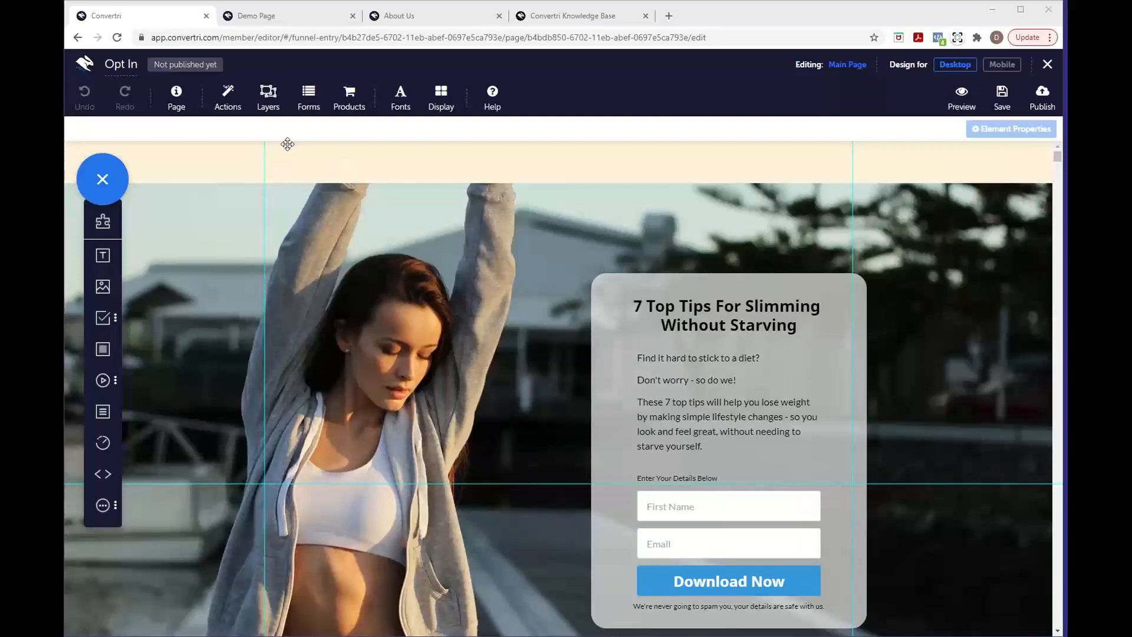
{"action": "left_click", "coordinate": [308, 113]}
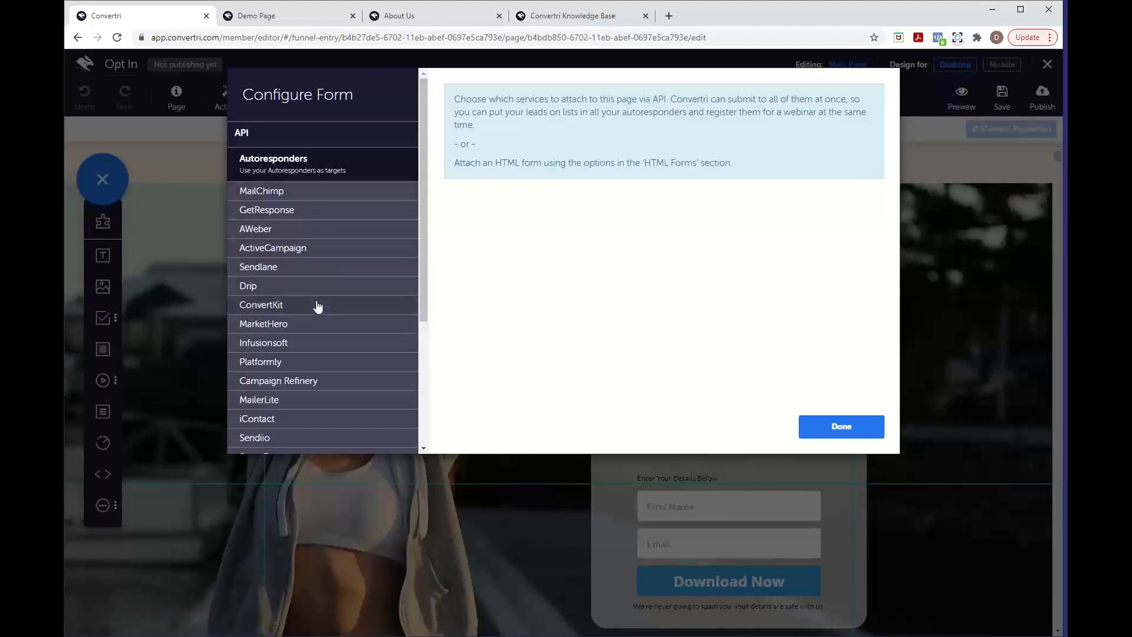
{"action": "scroll", "coordinate": [317, 306], "scroll_direction": "down", "scroll_amount": 1}
{"action": "scroll", "coordinate": [329, 250], "scroll_direction": "up", "scroll_amount": 1}
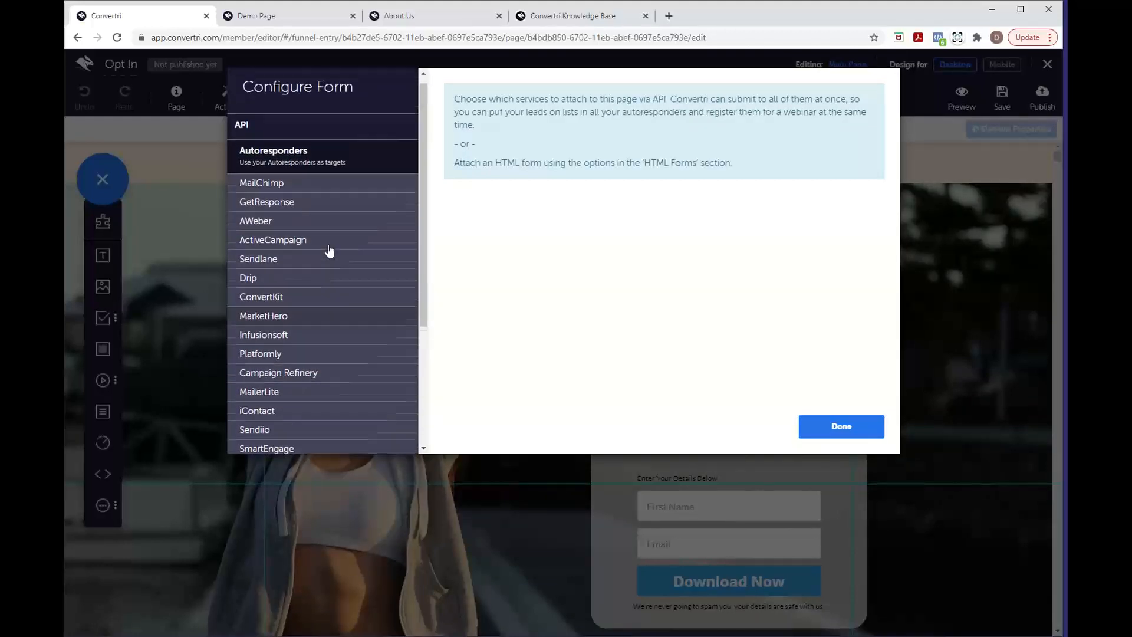
{"action": "left_click", "coordinate": [324, 184]}
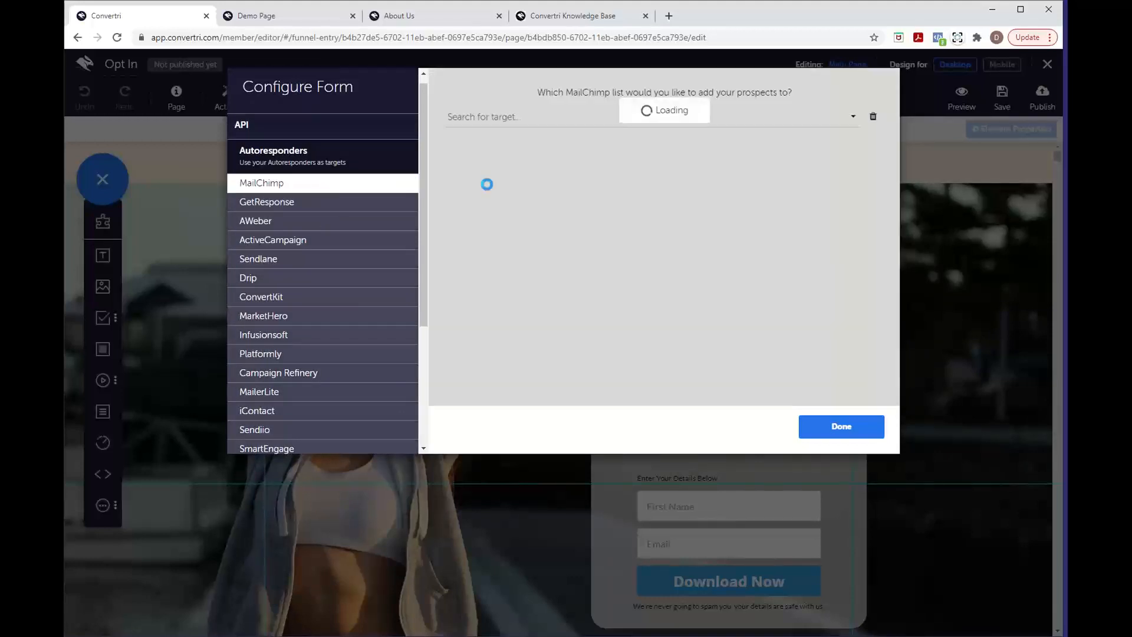
{"action": "left_click", "coordinate": [555, 121]}
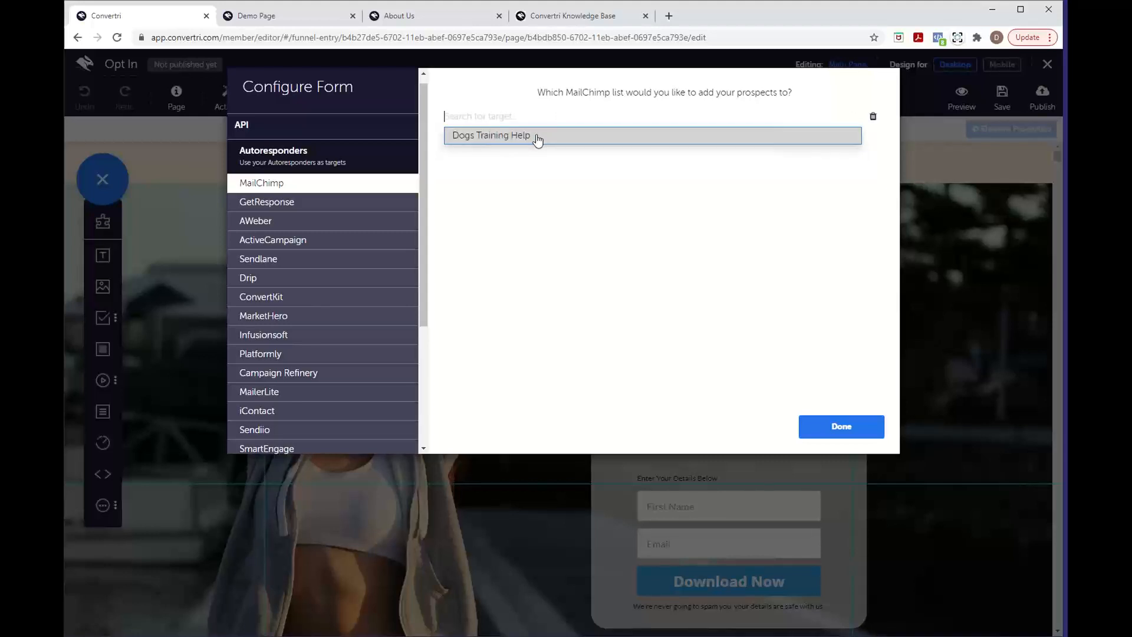
{"action": "left_click", "coordinate": [538, 137]}
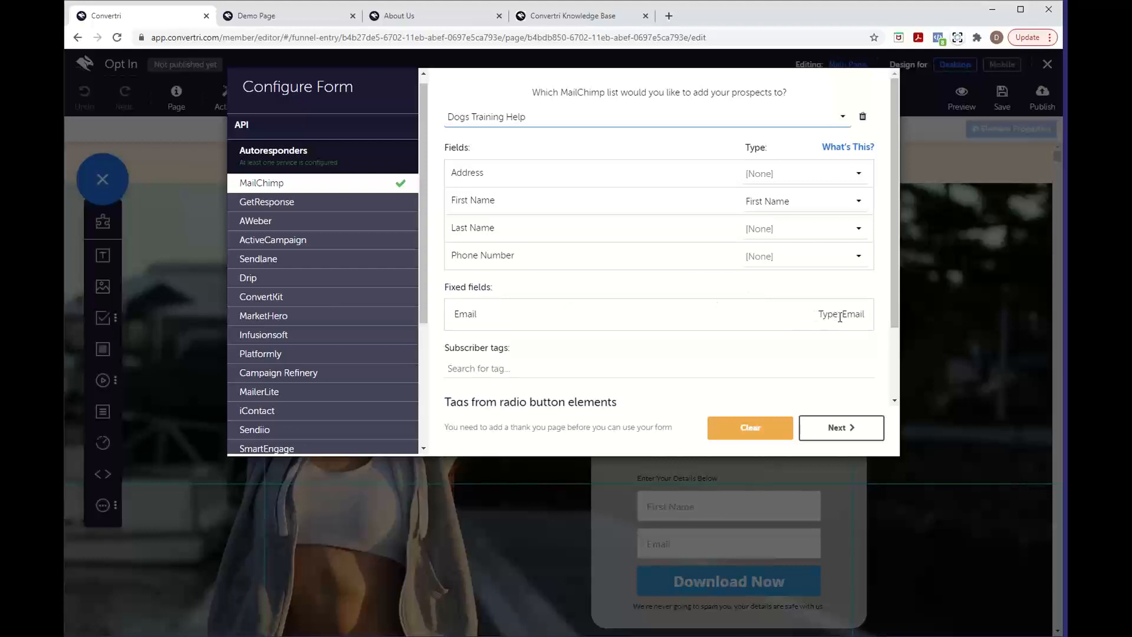
Map the MailChimp list's First Name field to the First Name type and review the subscriber tag options
{"action": "left_click", "coordinate": [798, 209]}
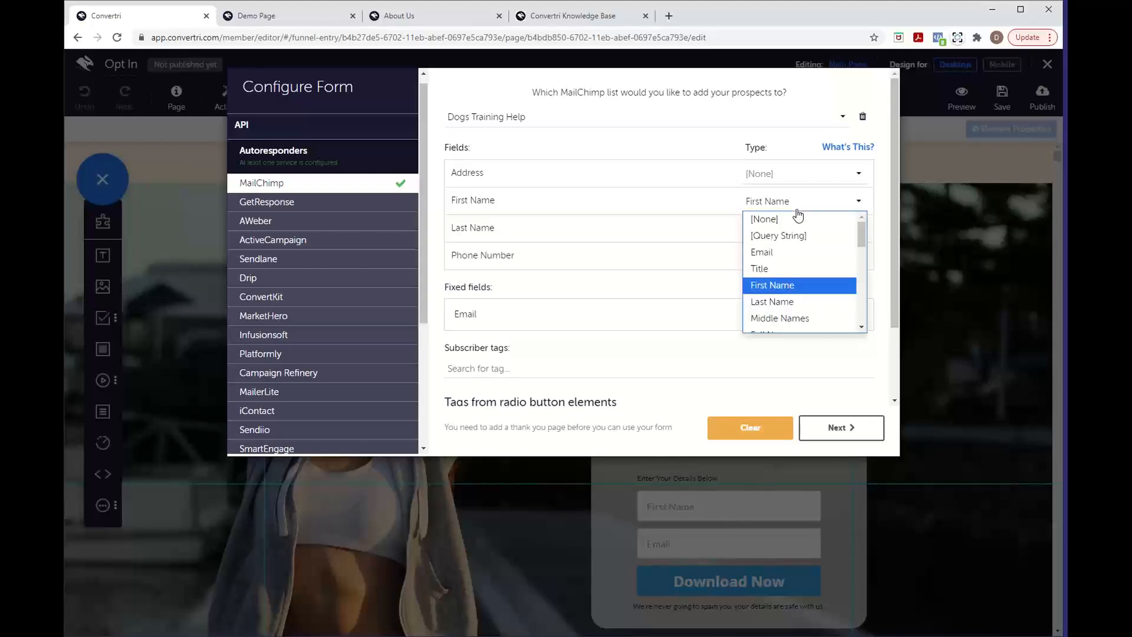
{"action": "left_click", "coordinate": [791, 287]}
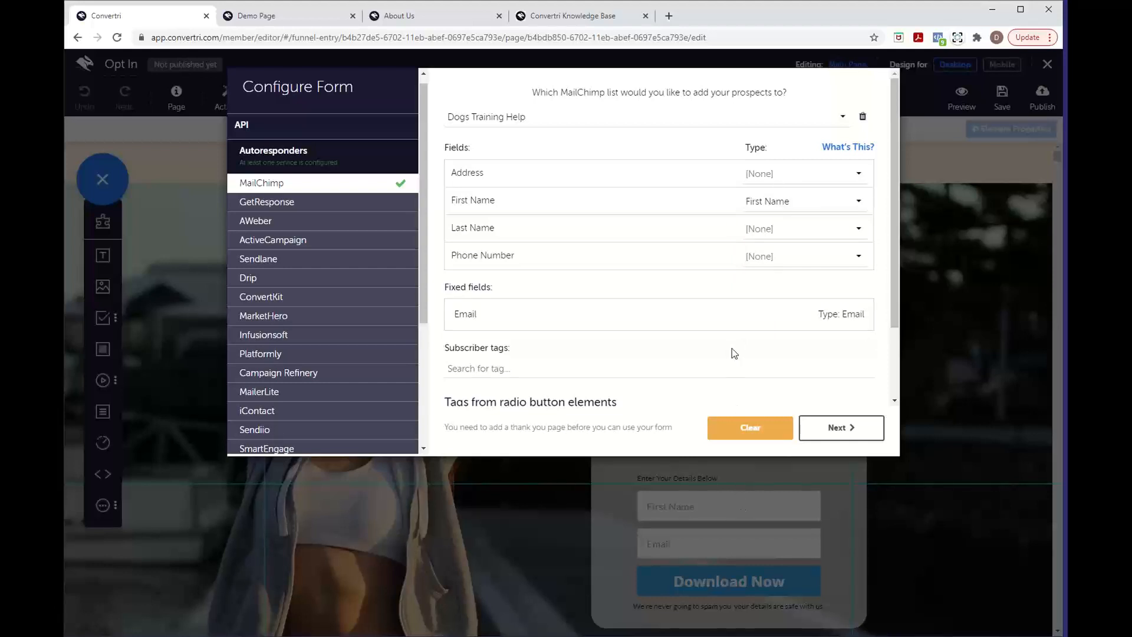
{"action": "scroll", "coordinate": [732, 348], "scroll_direction": "down", "scroll_amount": 2}
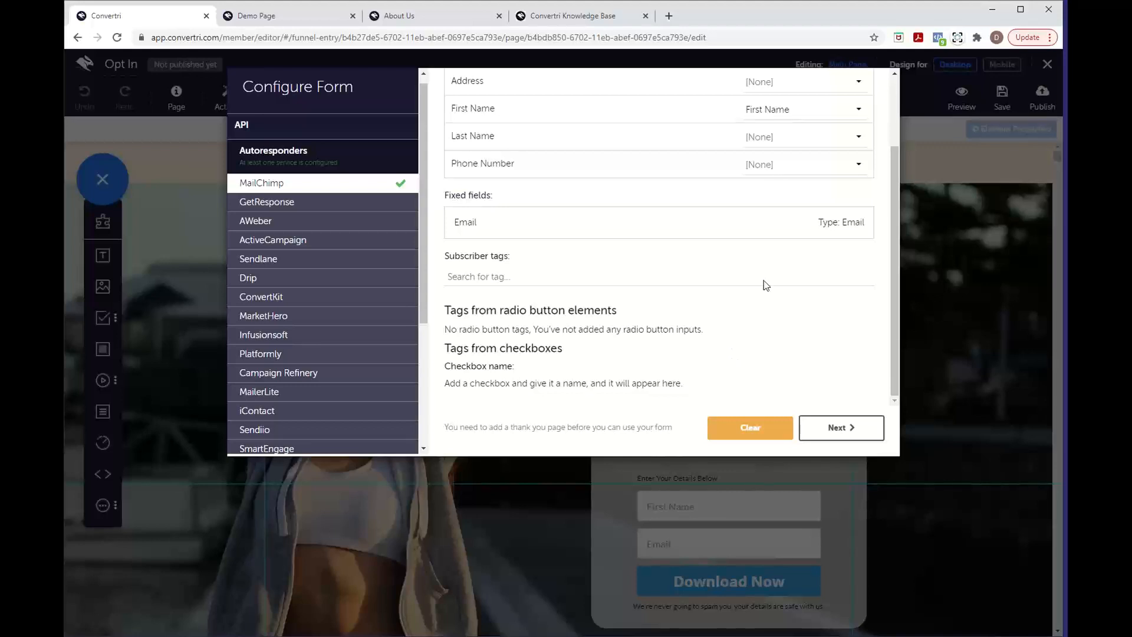
{"action": "scroll", "coordinate": [763, 282], "scroll_direction": "up", "scroll_amount": 2}
Set the form's redirect to the suggested Thank You page URL and finish the form configuration
{"action": "left_click", "coordinate": [832, 428]}
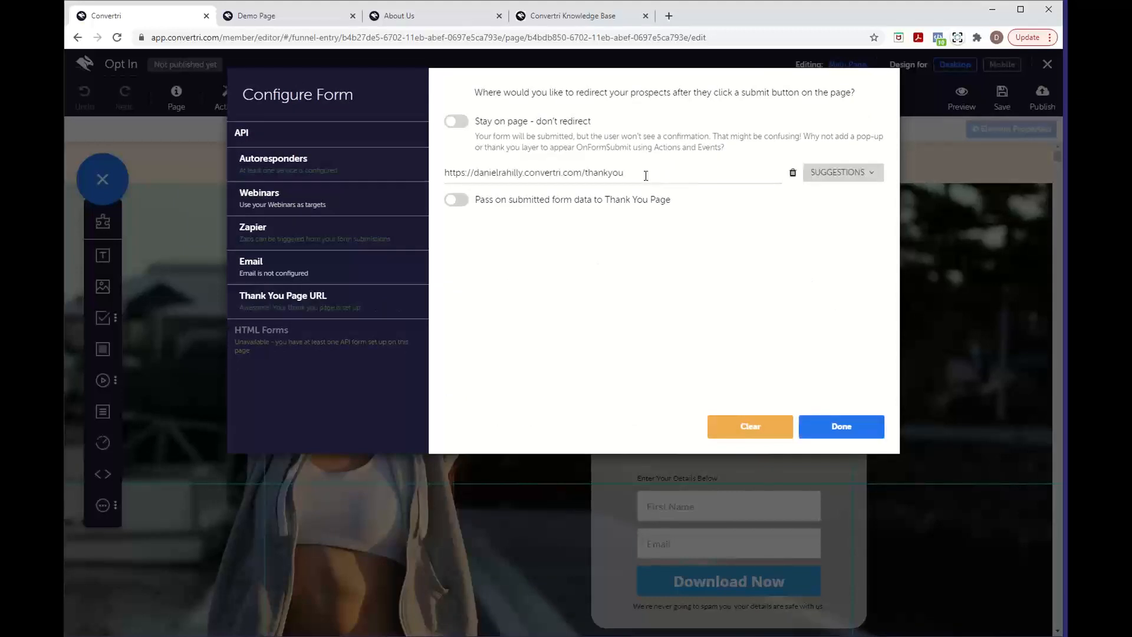
{"action": "left_click", "coordinate": [628, 176]}
{"action": "left_click", "coordinate": [831, 174]}
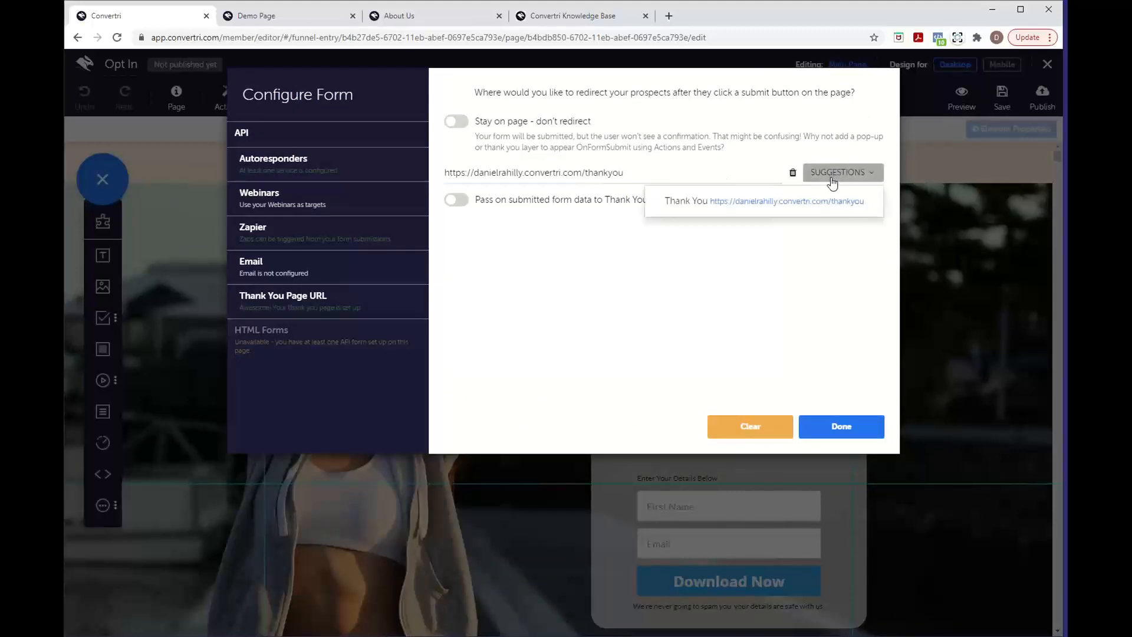
{"action": "left_click", "coordinate": [802, 201]}
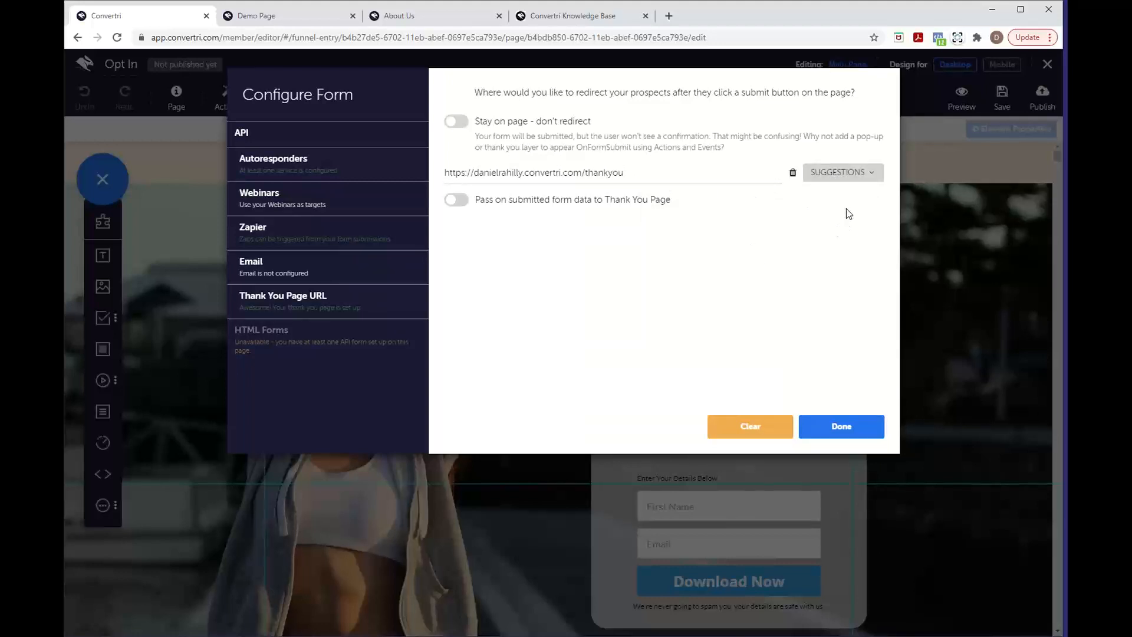
{"action": "left_click", "coordinate": [853, 175]}
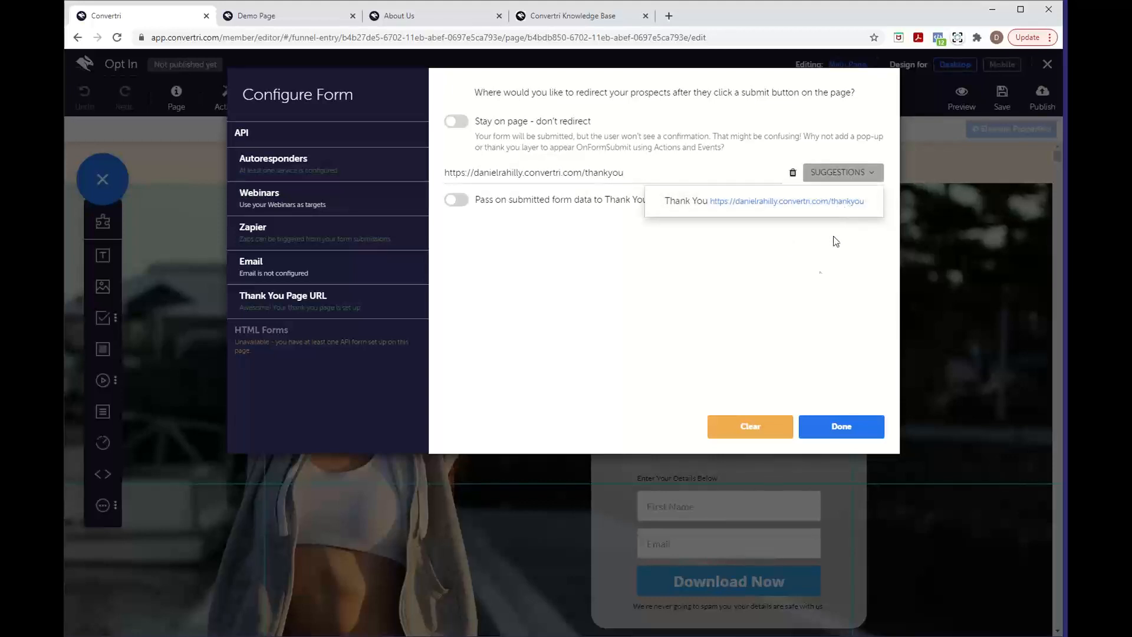
{"action": "left_click", "coordinate": [752, 211]}
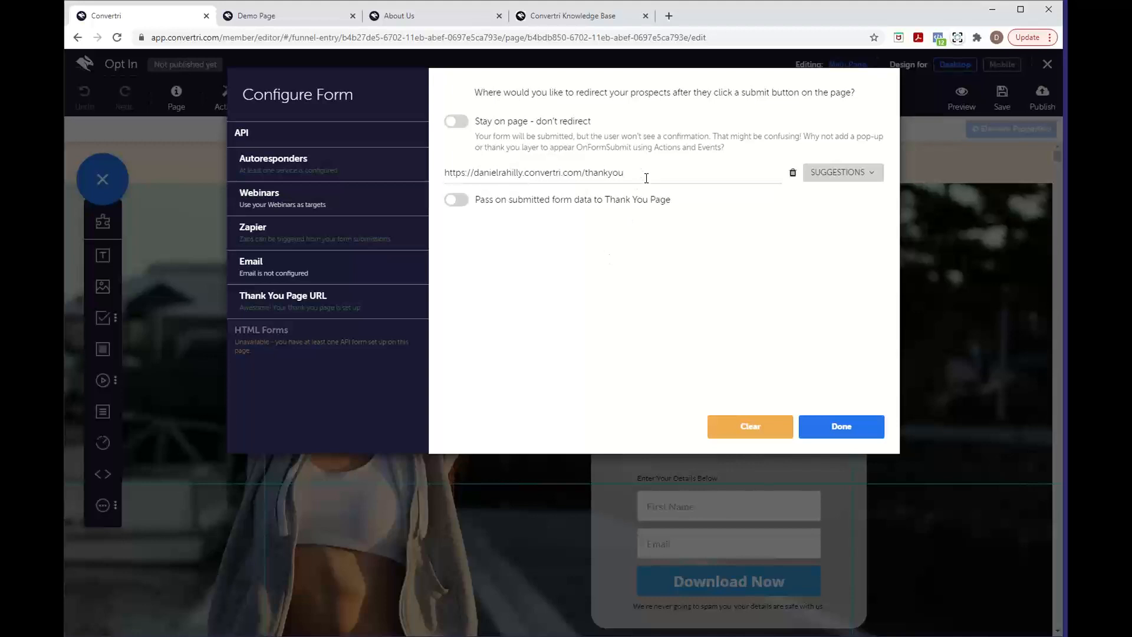
{"action": "left_click", "coordinate": [827, 426]}
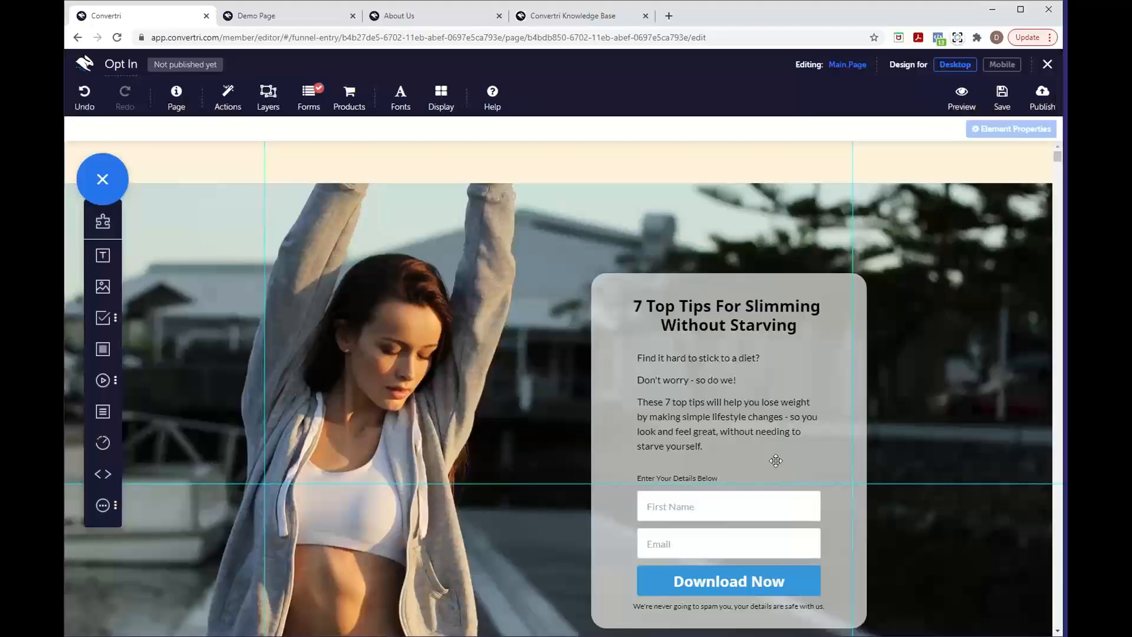
Examine the assigned type, required and validation settings of the opt-in form's First Name and Email fields
{"action": "scroll", "coordinate": [776, 461], "scroll_direction": "down", "scroll_amount": 2}
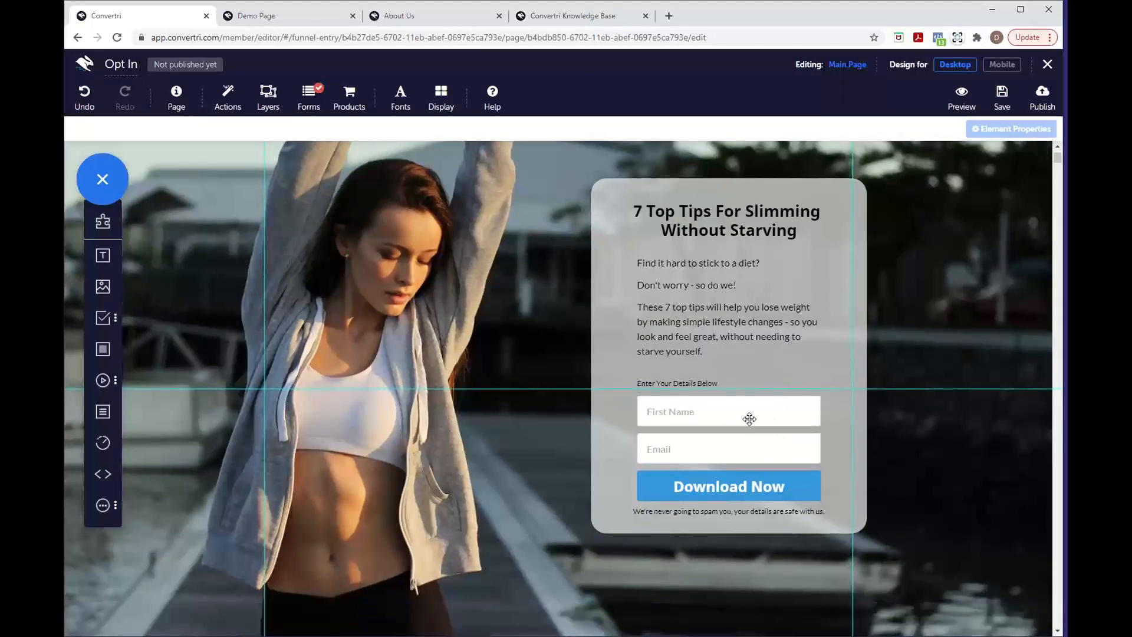
{"action": "left_click", "coordinate": [747, 418]}
{"action": "left_click", "coordinate": [937, 256]}
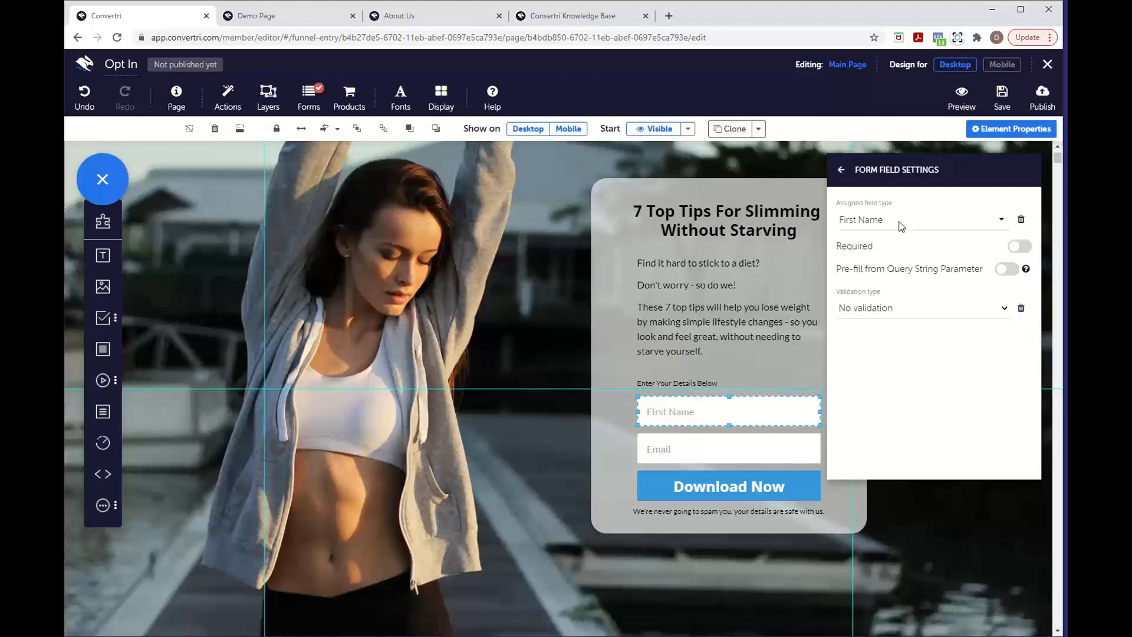
{"action": "left_click", "coordinate": [784, 441]}
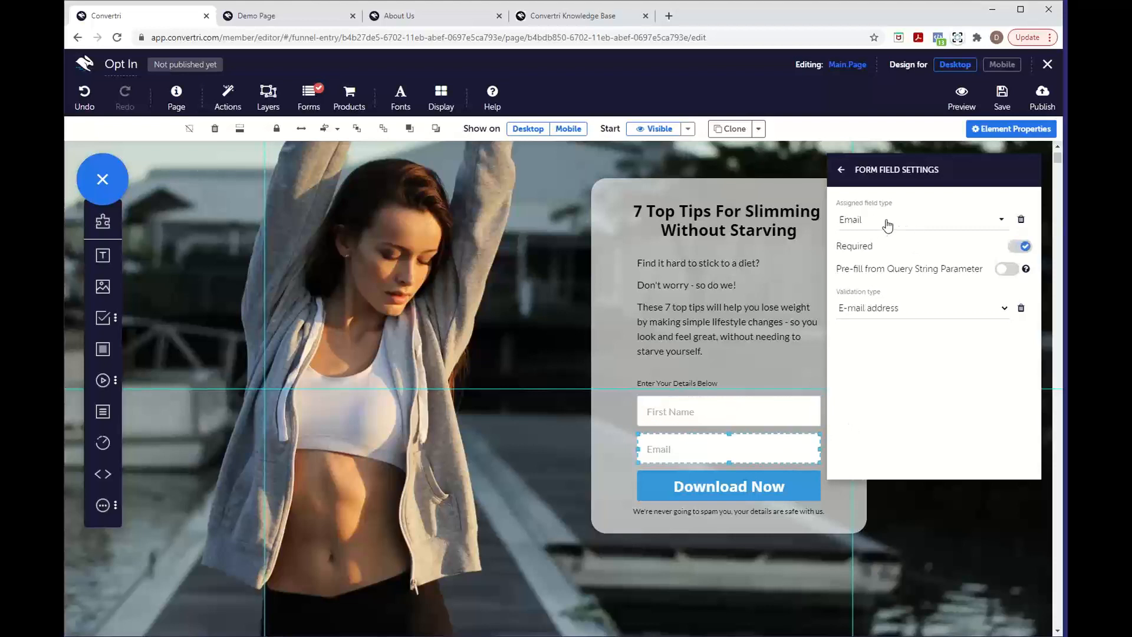
{"action": "left_click", "coordinate": [808, 400]}
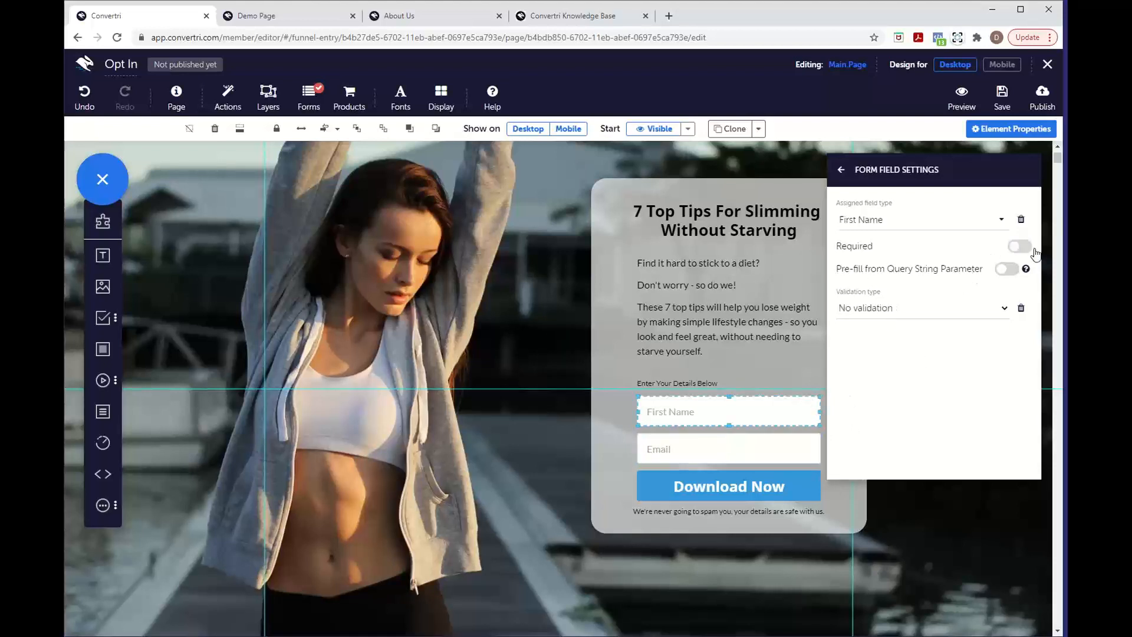
{"action": "left_click", "coordinate": [784, 442]}
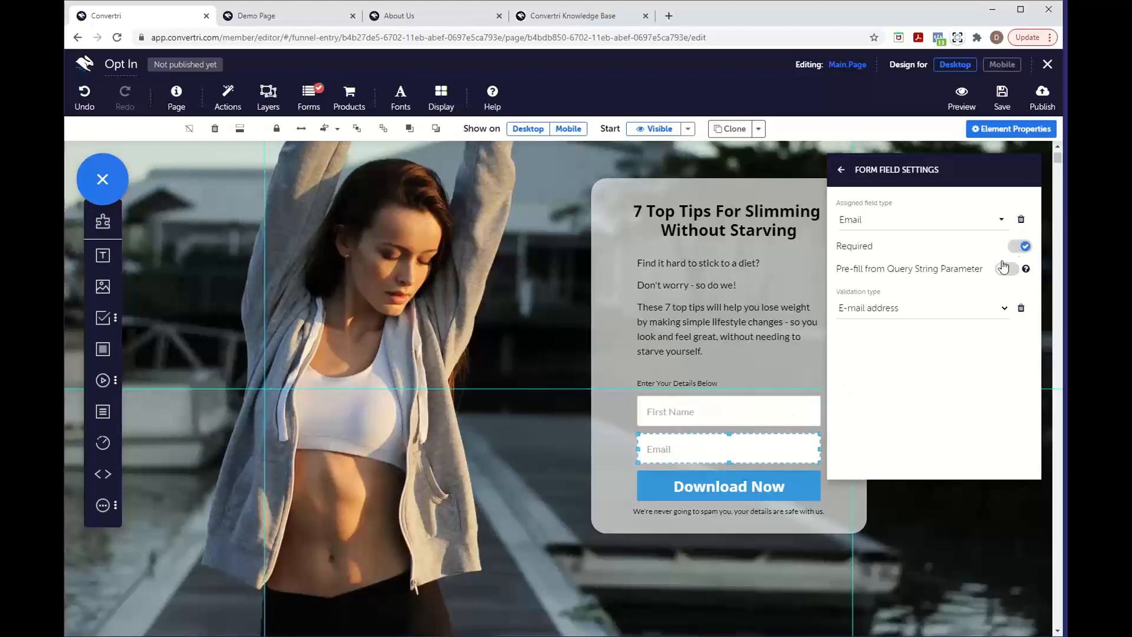
Switch the First Name field's Required setting on and back off, and leave the field settings
{"action": "left_click", "coordinate": [759, 413]}
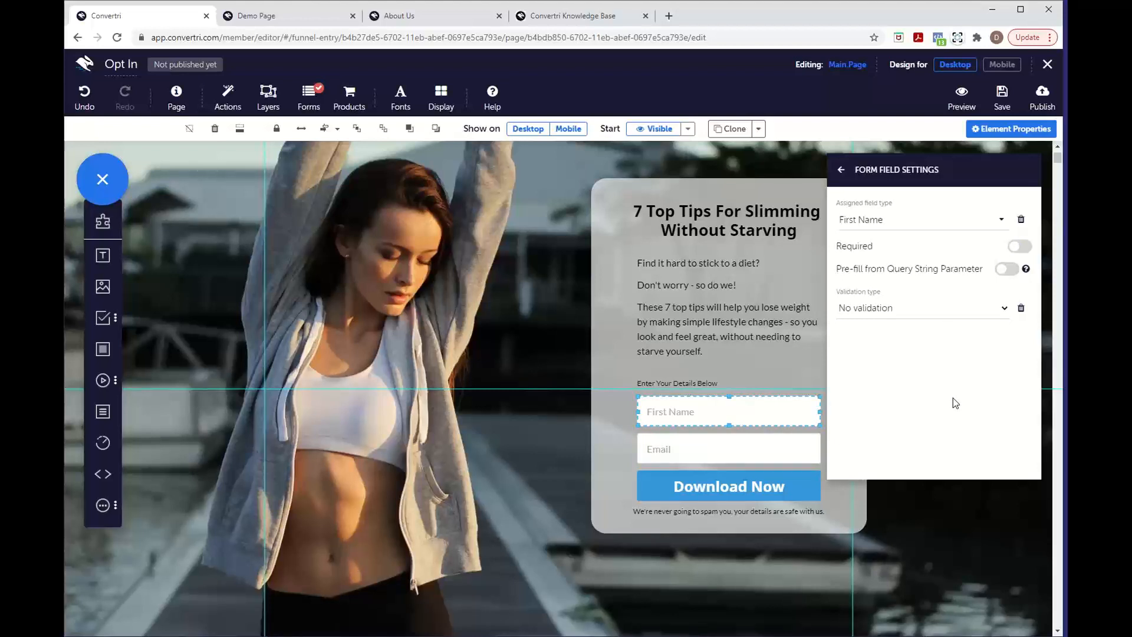
{"action": "left_click", "coordinate": [1020, 246]}
{"action": "left_click", "coordinate": [1019, 245]}
{"action": "left_click", "coordinate": [843, 170]}
{"action": "left_click", "coordinate": [846, 171]}
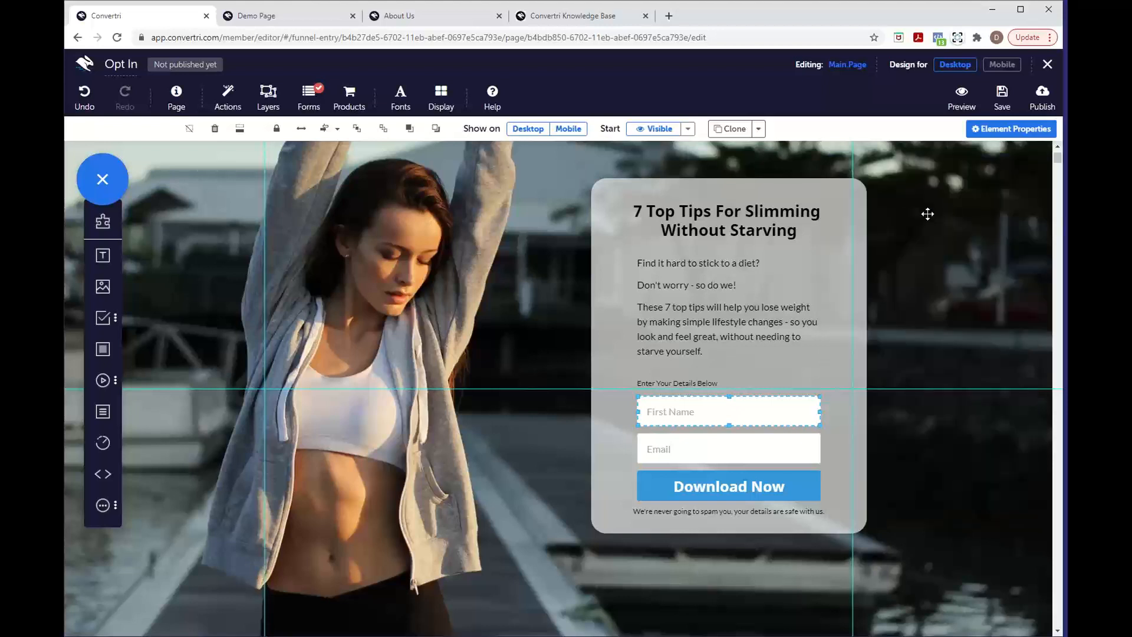
Publish the Opt In page at the path optin
{"action": "left_click", "coordinate": [1030, 113]}
{"action": "left_click", "coordinate": [620, 149]}
{"action": "type", "text": "optin"}
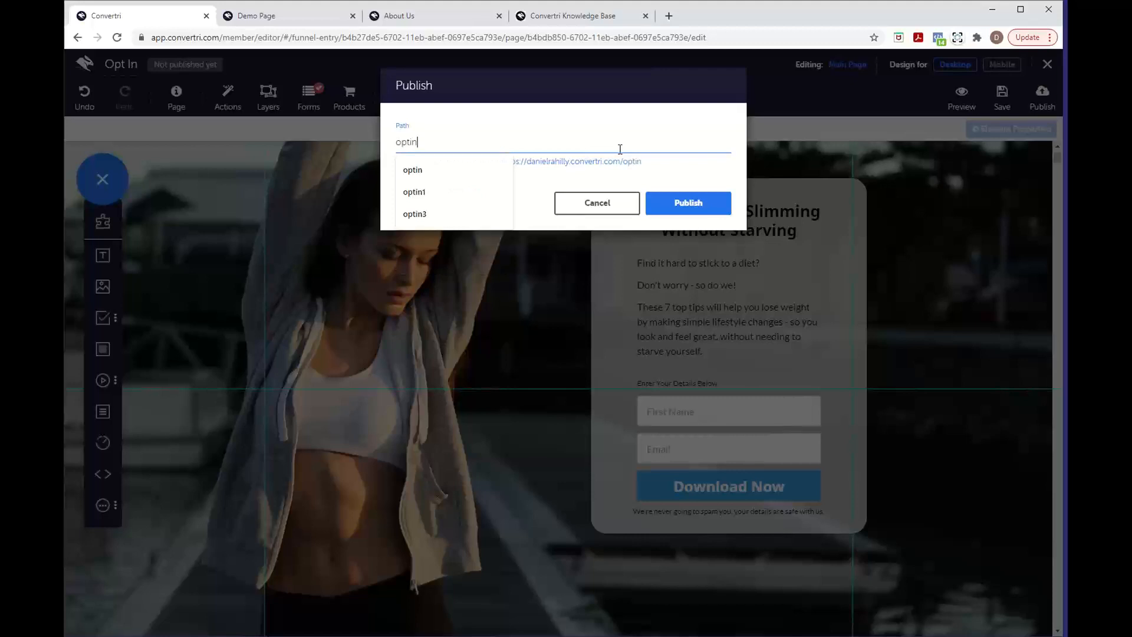
{"action": "left_click", "coordinate": [657, 183]}
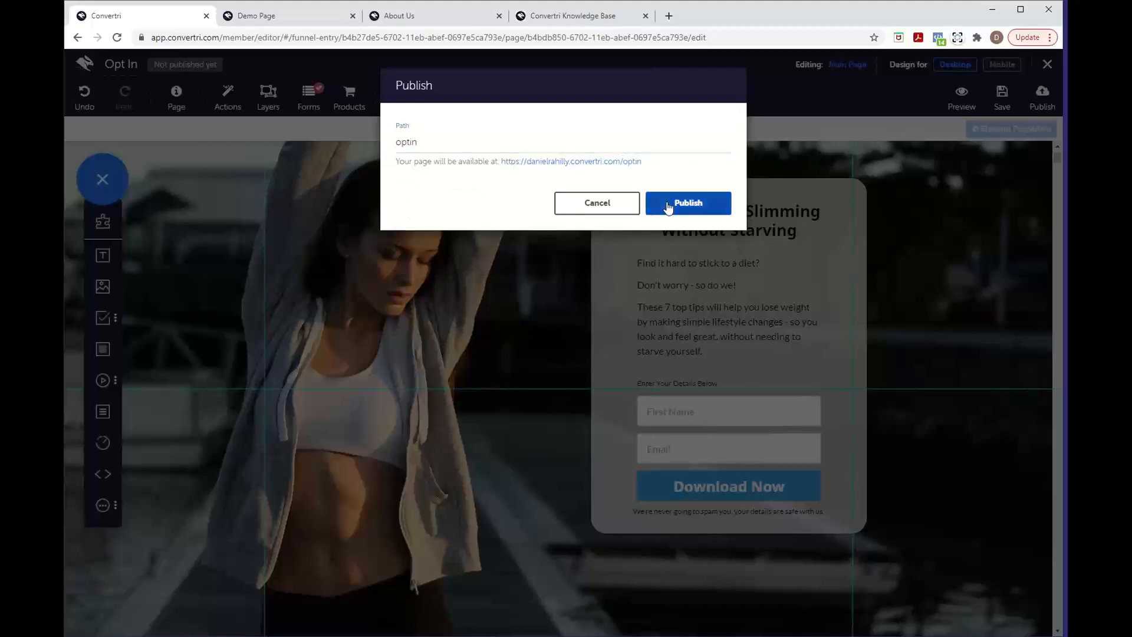
{"action": "left_click", "coordinate": [667, 202]}
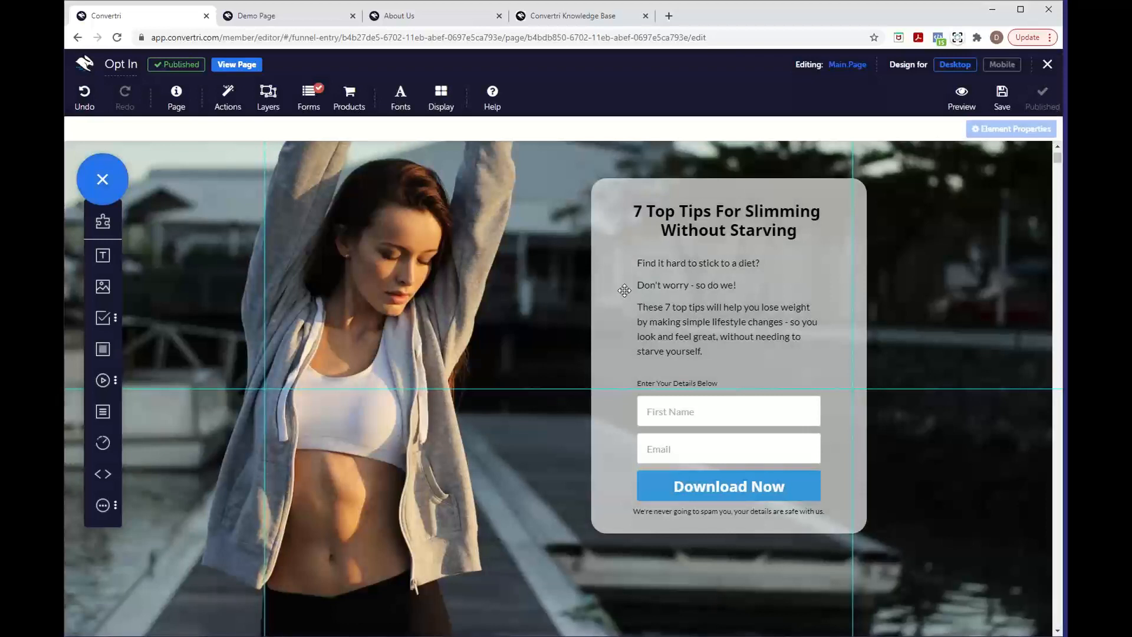
View the published Opt In page and look it over down to the Privacy Policy link
{"action": "left_click", "coordinate": [258, 69]}
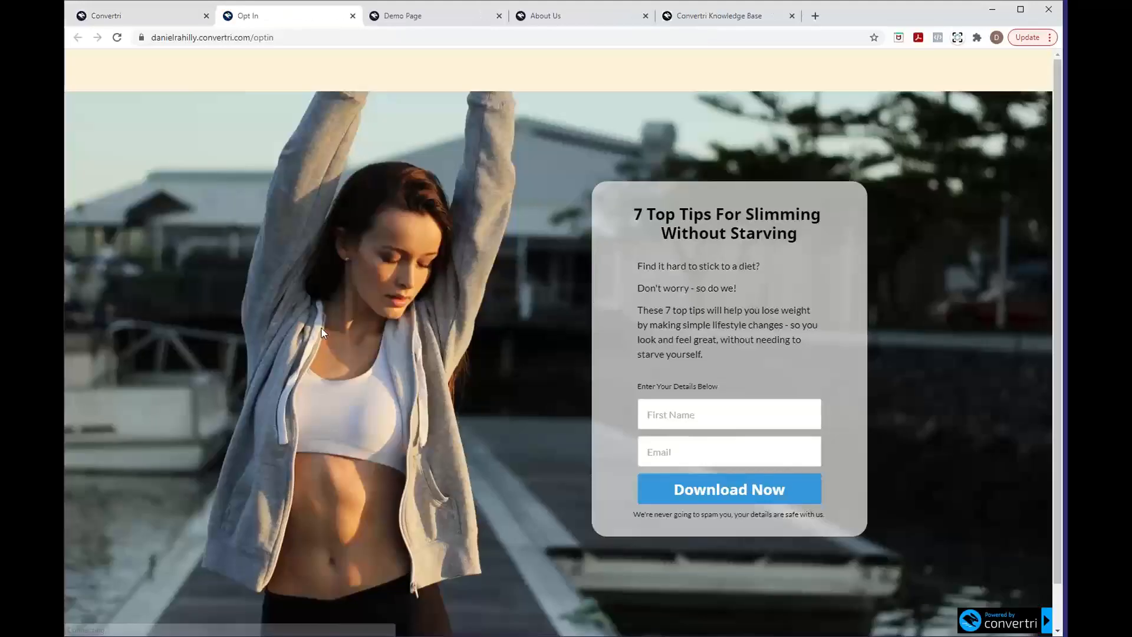
{"action": "scroll", "coordinate": [316, 391], "scroll_direction": "down", "scroll_amount": 2}
{"action": "scroll", "coordinate": [292, 394], "scroll_direction": "up", "scroll_amount": 2}
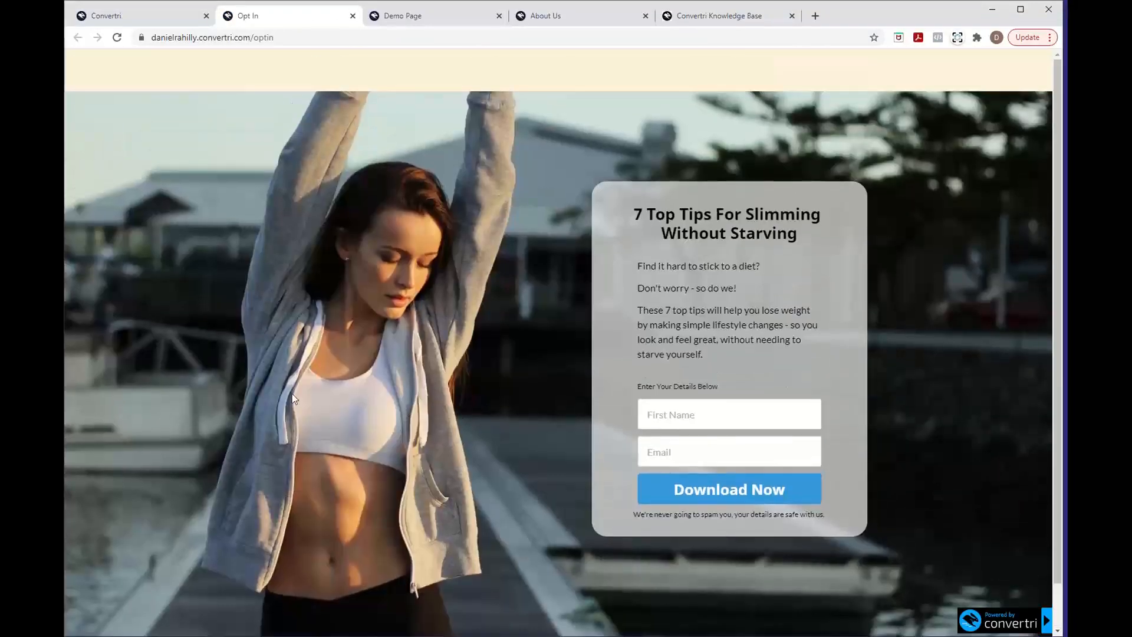
{"action": "scroll", "coordinate": [375, 385], "scroll_direction": "down", "scroll_amount": 2}
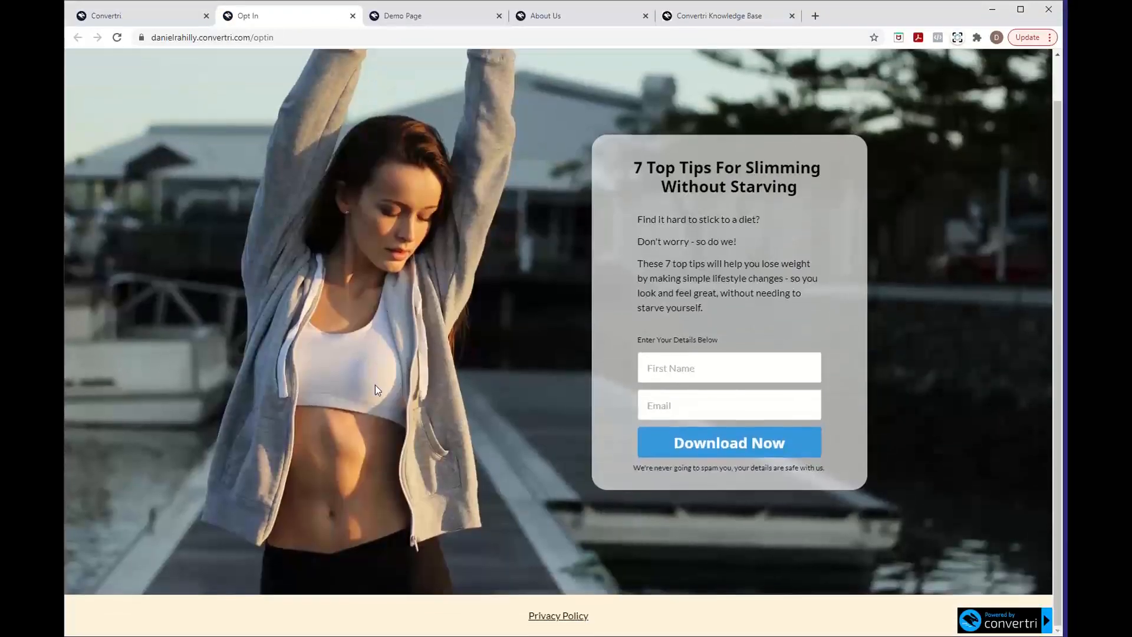
{"action": "scroll", "coordinate": [492, 397], "scroll_direction": "up", "scroll_amount": 2}
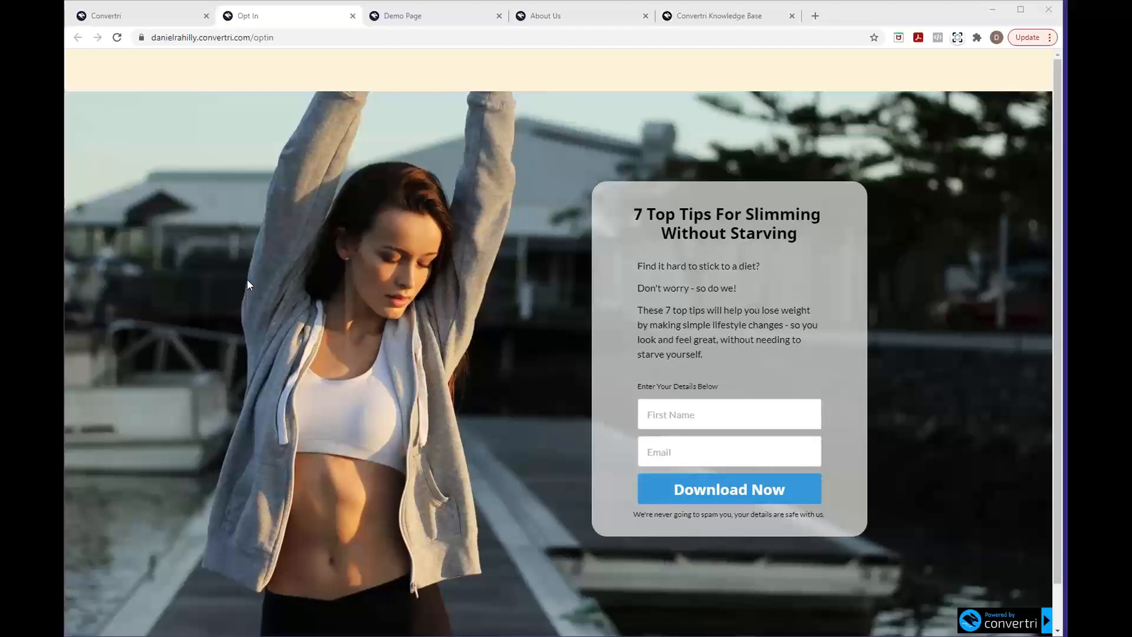
Return to the page editor, widen the guideline width to 1089 and restore the default guidelines
{"action": "left_click", "coordinate": [161, 22]}
{"action": "scroll", "coordinate": [525, 367], "scroll_direction": "up", "scroll_amount": 2}
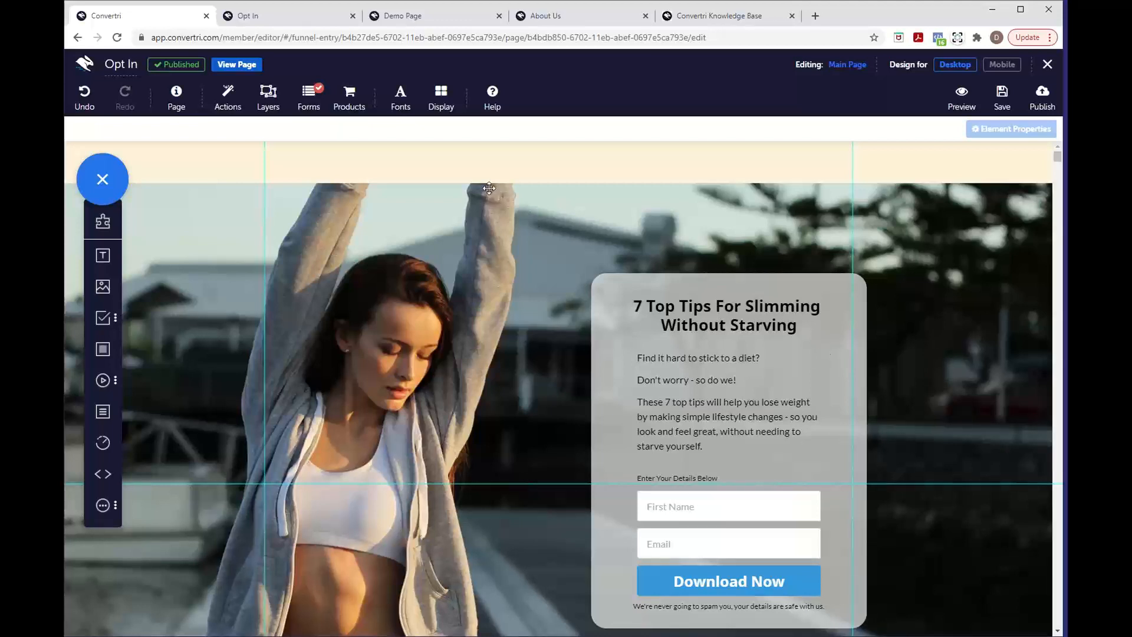
{"action": "left_click", "coordinate": [444, 113]}
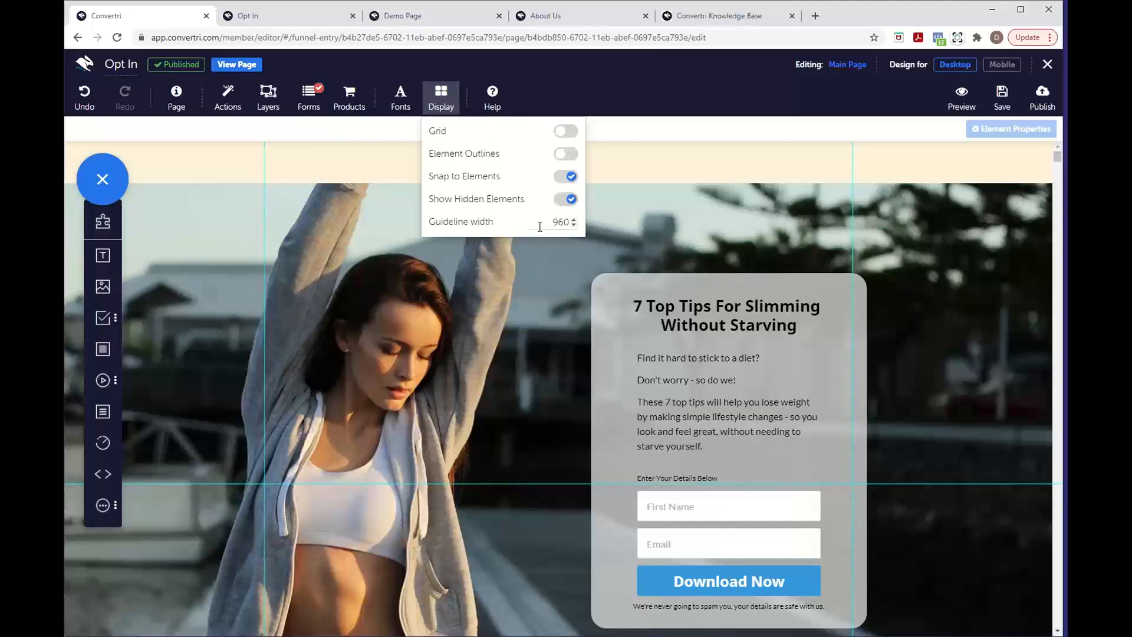
{"action": "left_click_drag", "start_coordinate": [571, 220], "coordinate": [574, 222]}
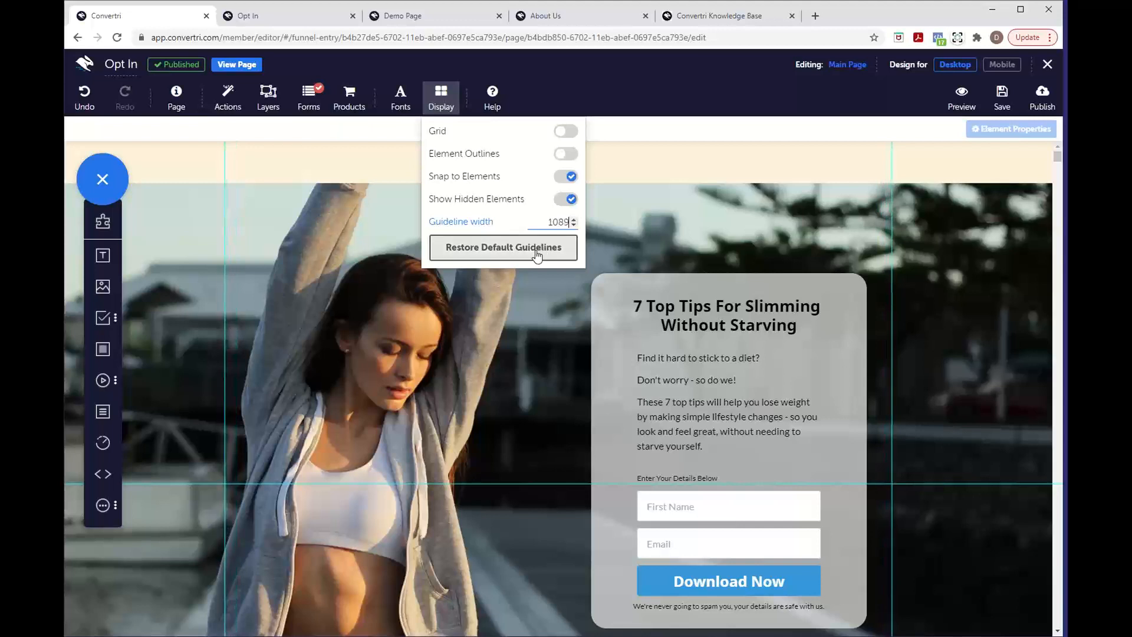
{"action": "left_click", "coordinate": [505, 255]}
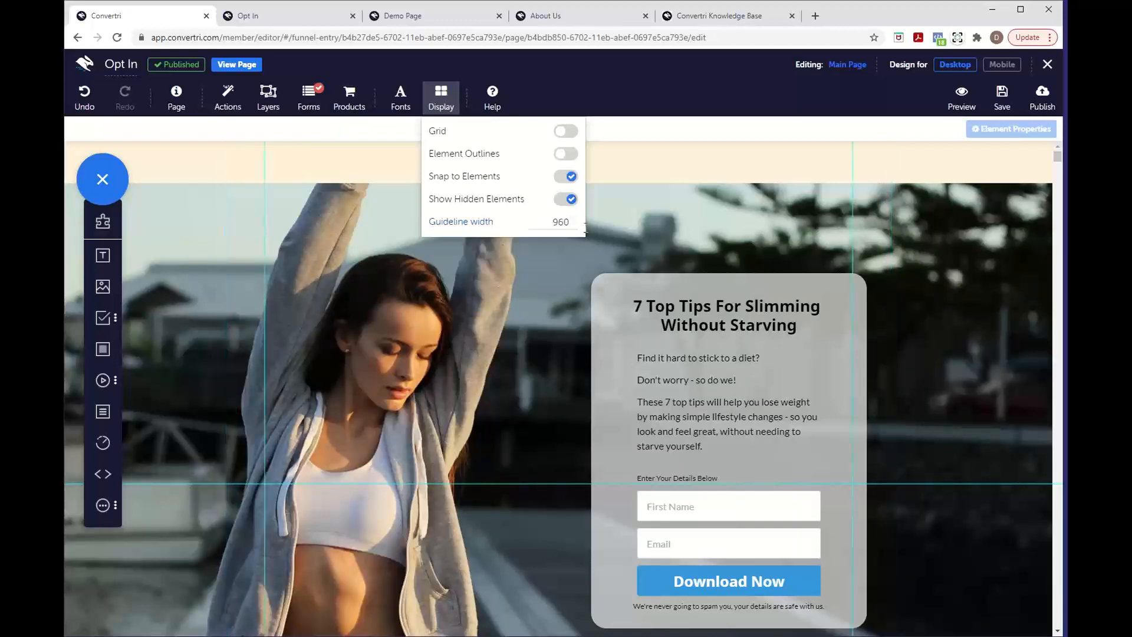
{"action": "left_click", "coordinate": [441, 94]}
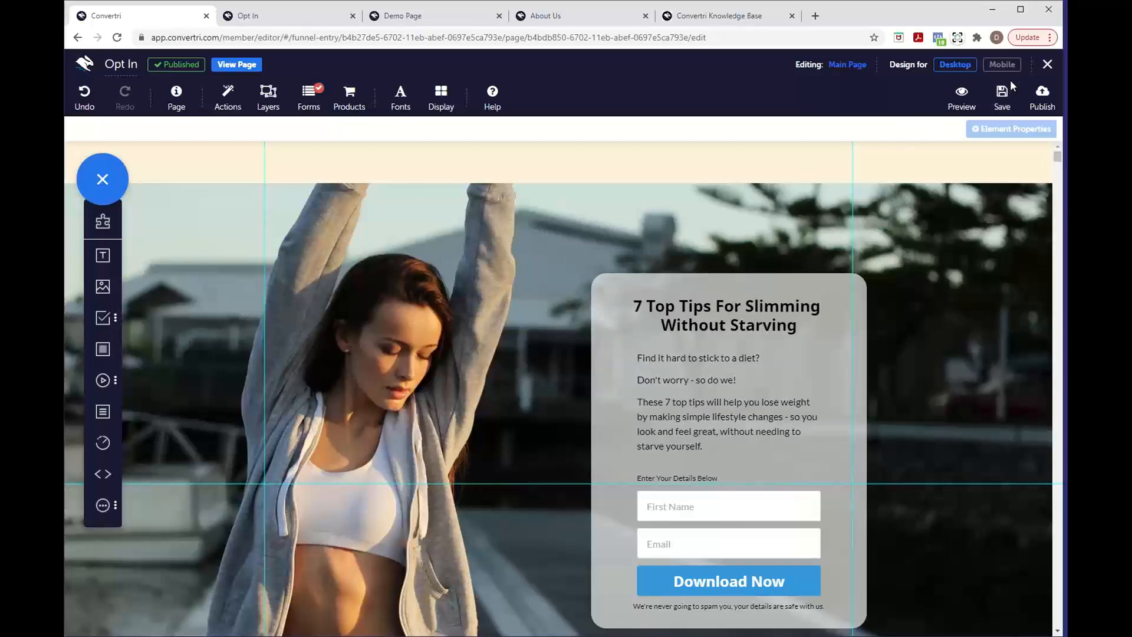
Exit the Opt In editor, open the funnel's shared Master Header for editing, and save and close it
{"action": "left_click", "coordinate": [1041, 73]}
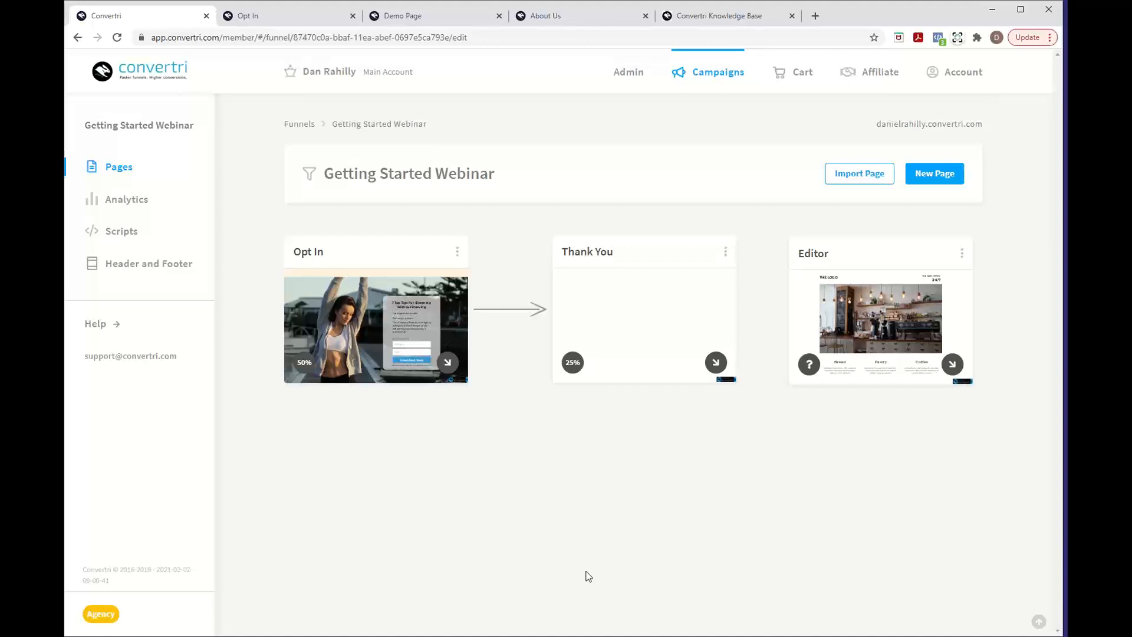
{"action": "left_click", "coordinate": [135, 270]}
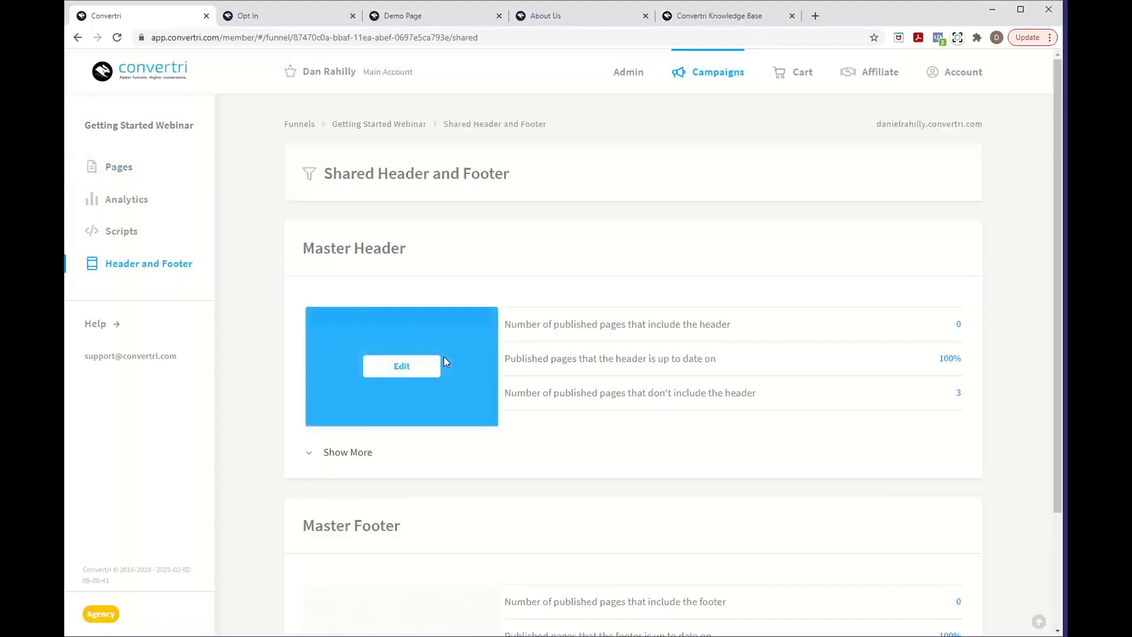
{"action": "scroll", "coordinate": [480, 387], "scroll_direction": "down", "scroll_amount": 3}
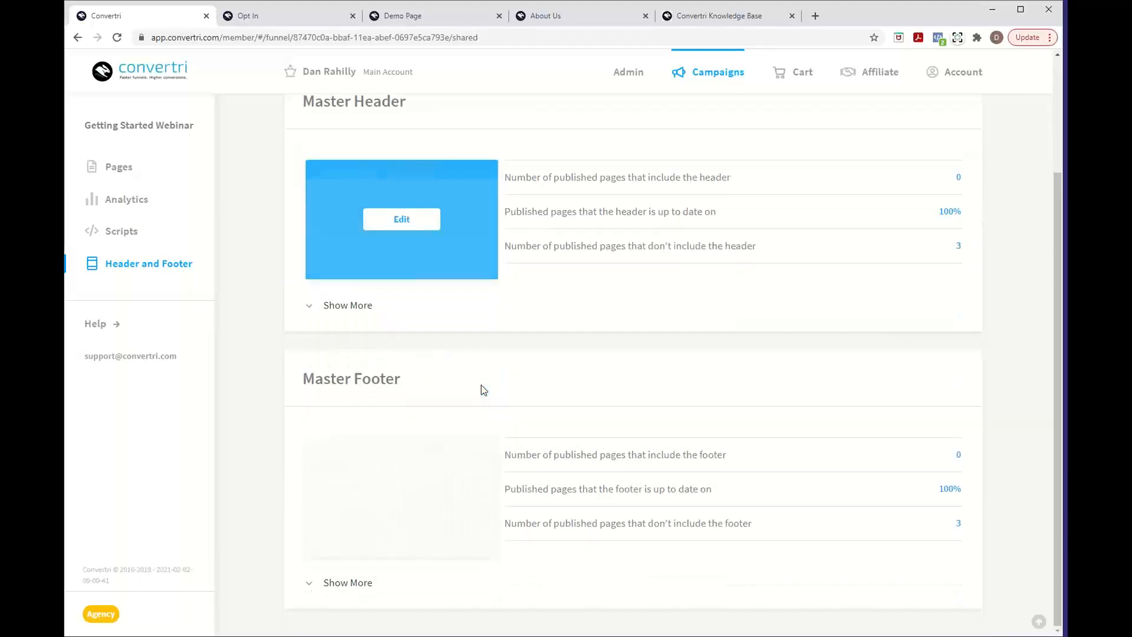
{"action": "left_click", "coordinate": [412, 230]}
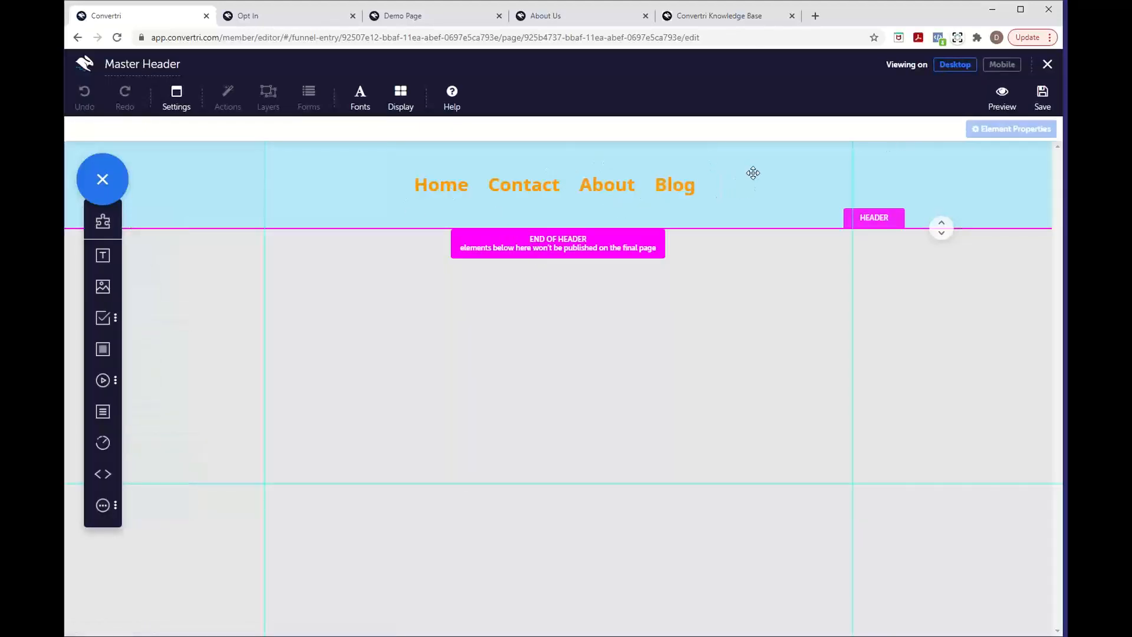
{"action": "left_click", "coordinate": [1043, 99]}
{"action": "left_click", "coordinate": [1047, 64]}
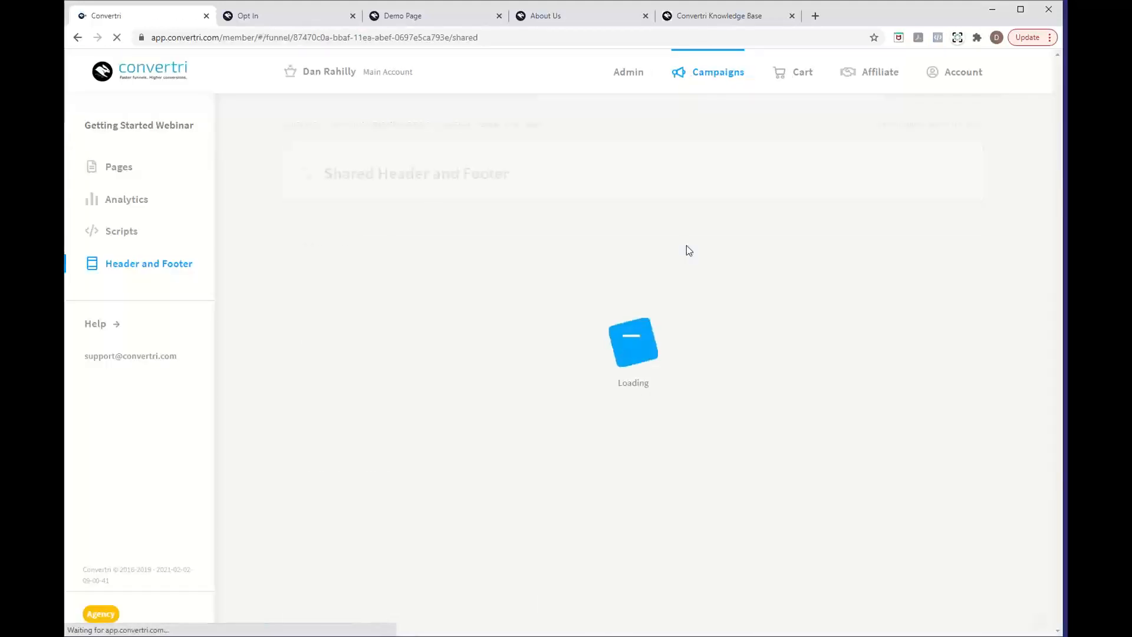
Reopen the Opt In page for editing and enable the shared header in its page settings
{"action": "left_click", "coordinate": [114, 172]}
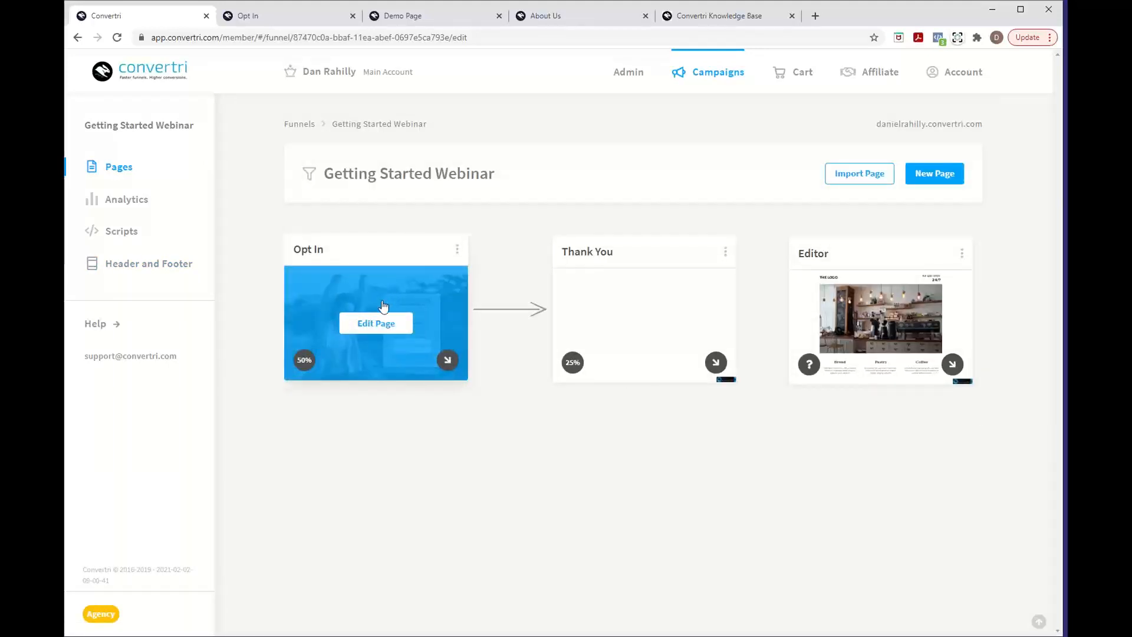
{"action": "left_click", "coordinate": [398, 305]}
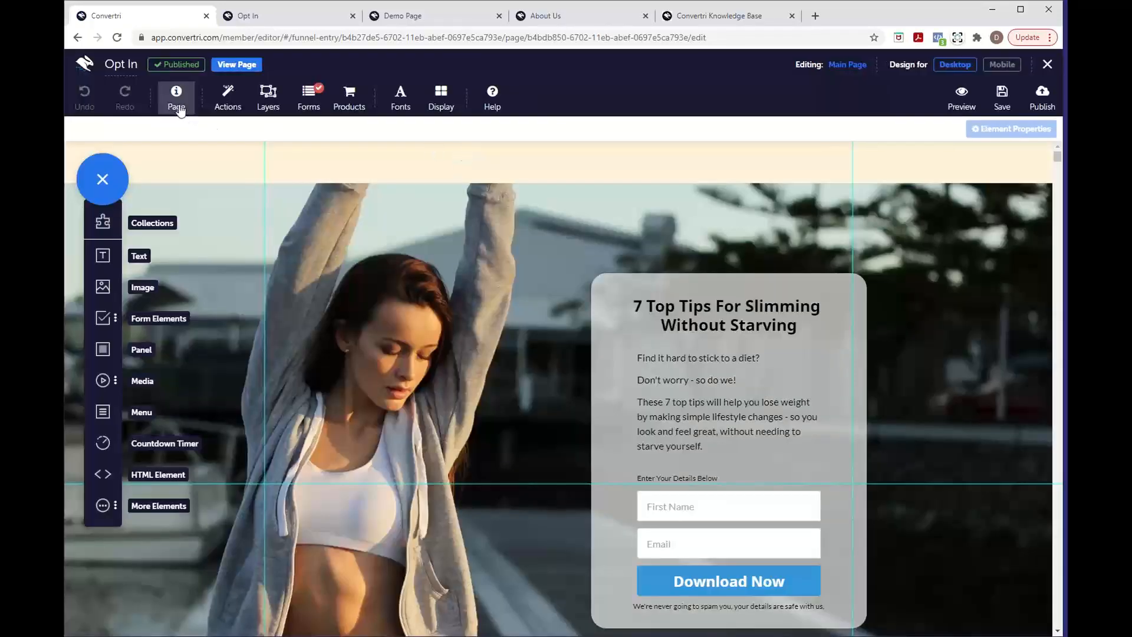
{"action": "left_click", "coordinate": [178, 108]}
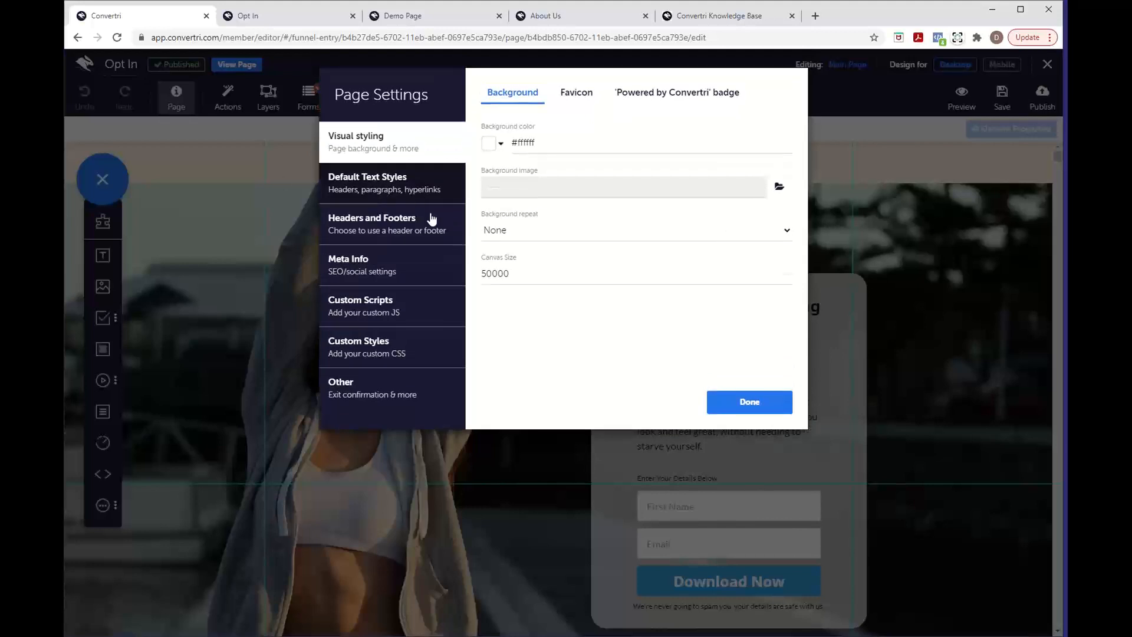
{"action": "left_click", "coordinate": [432, 219]}
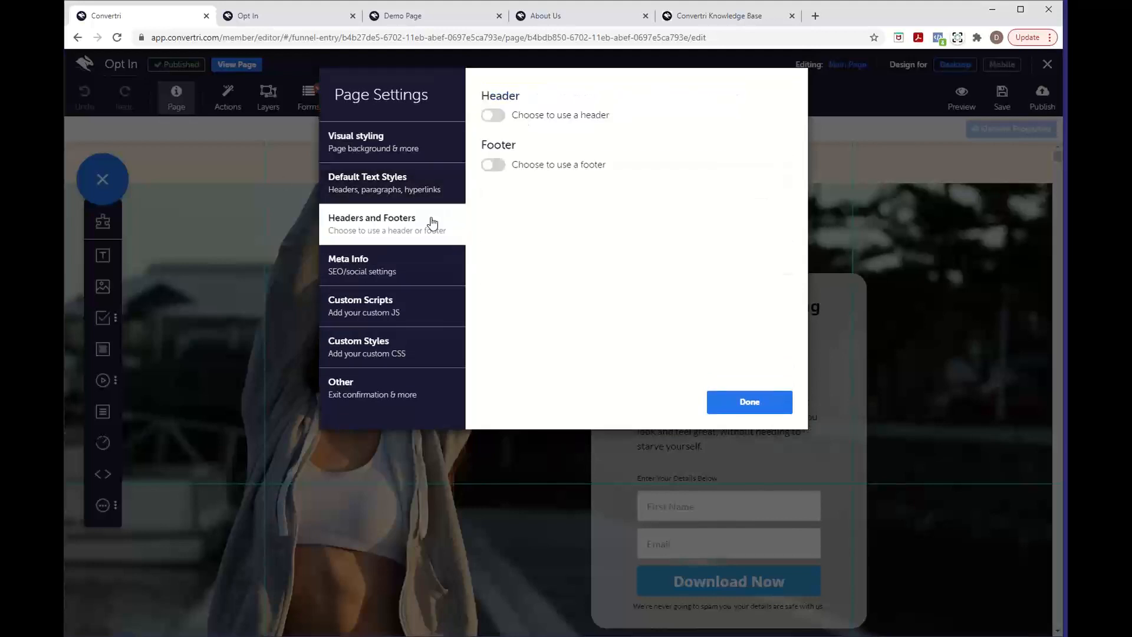
{"action": "left_click", "coordinate": [493, 116]}
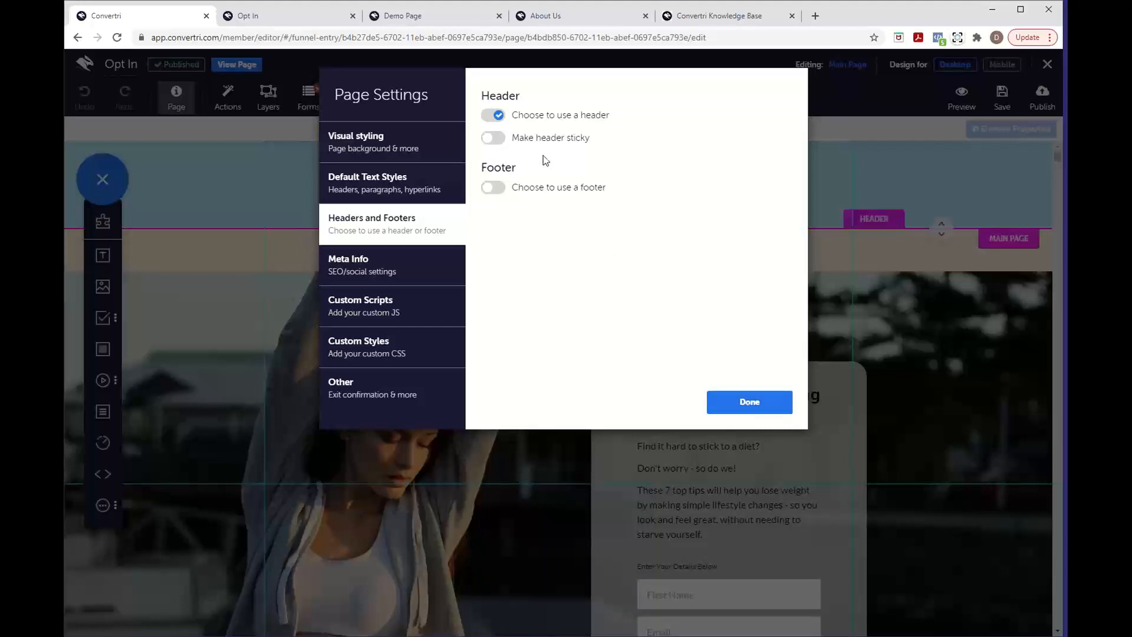
{"action": "left_click", "coordinate": [744, 411]}
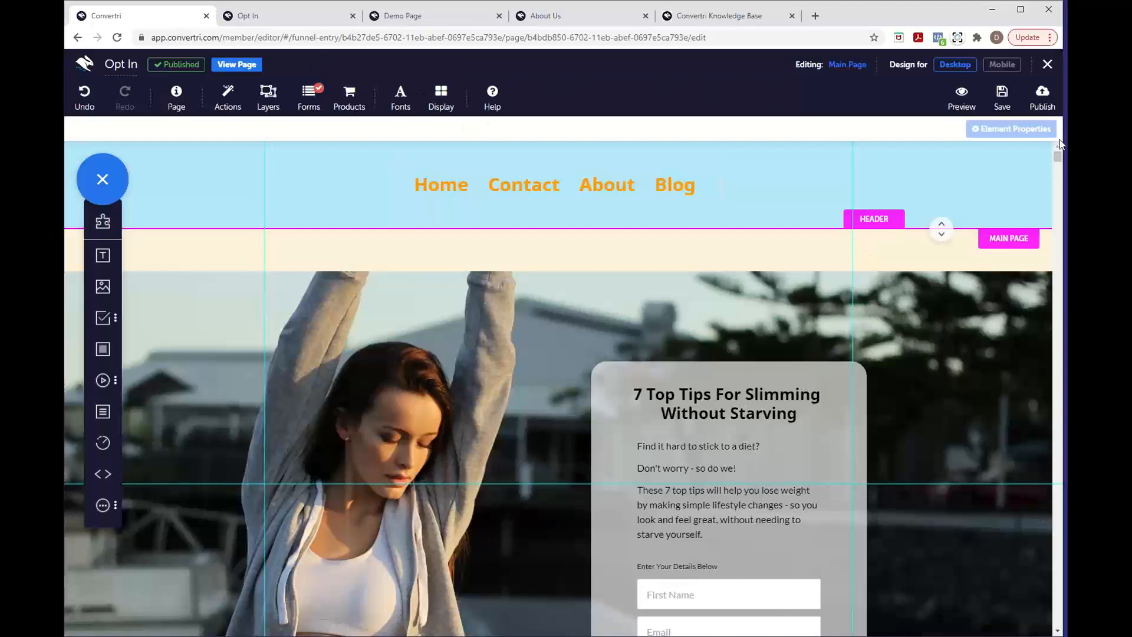
Republish the Opt In page at the path optin, view the live version and close the outdated copy
{"action": "left_click", "coordinate": [1042, 99]}
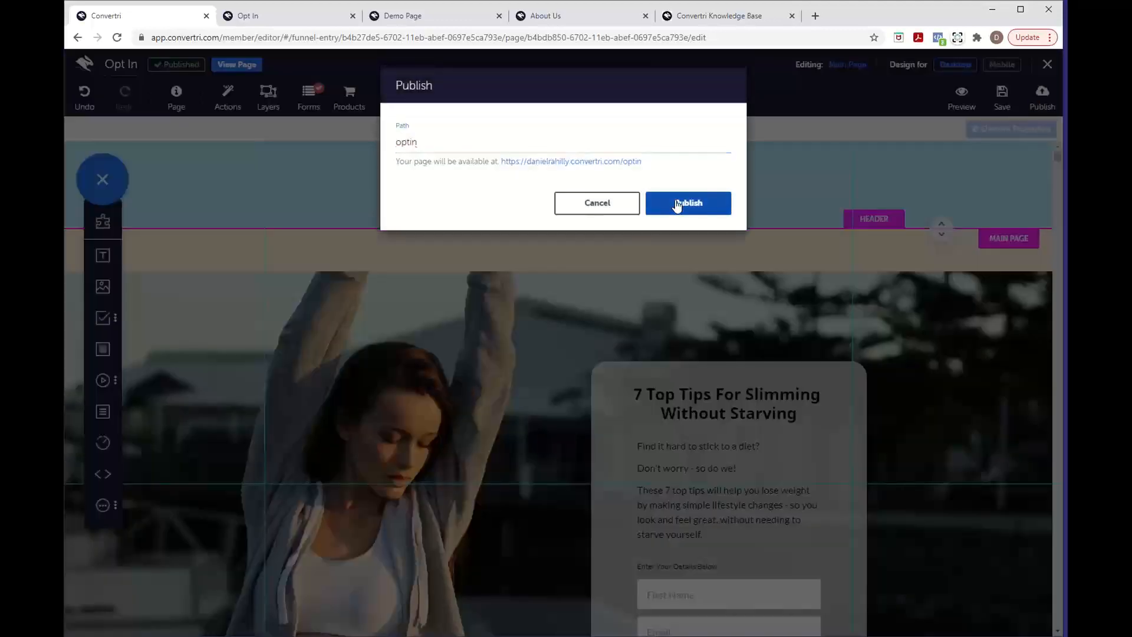
{"action": "left_click", "coordinate": [677, 204]}
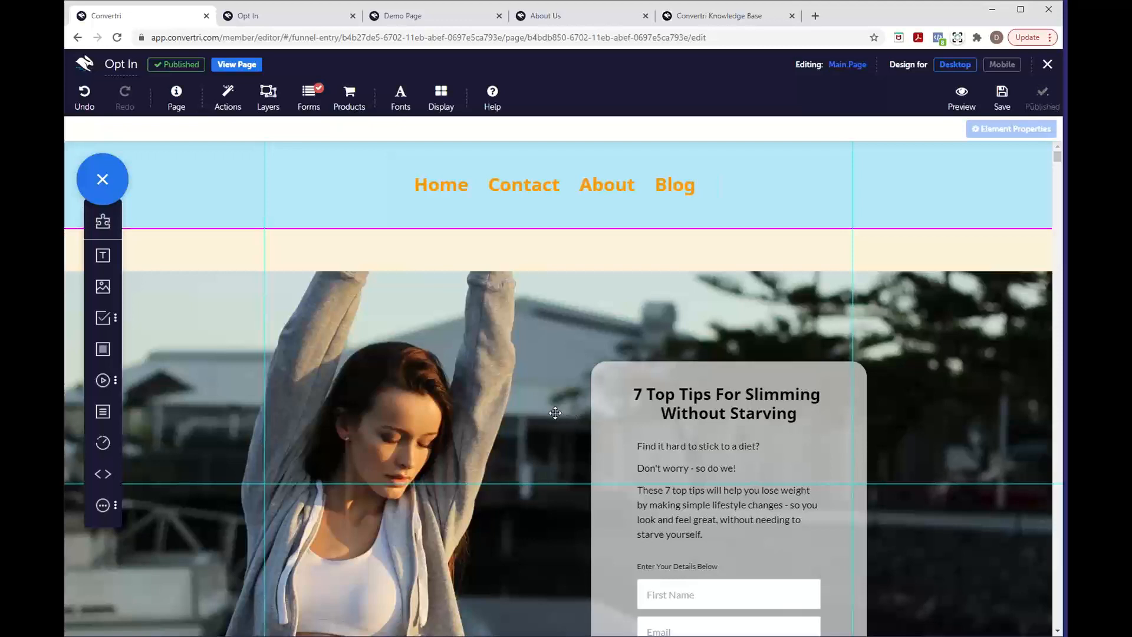
{"action": "left_click", "coordinate": [241, 66]}
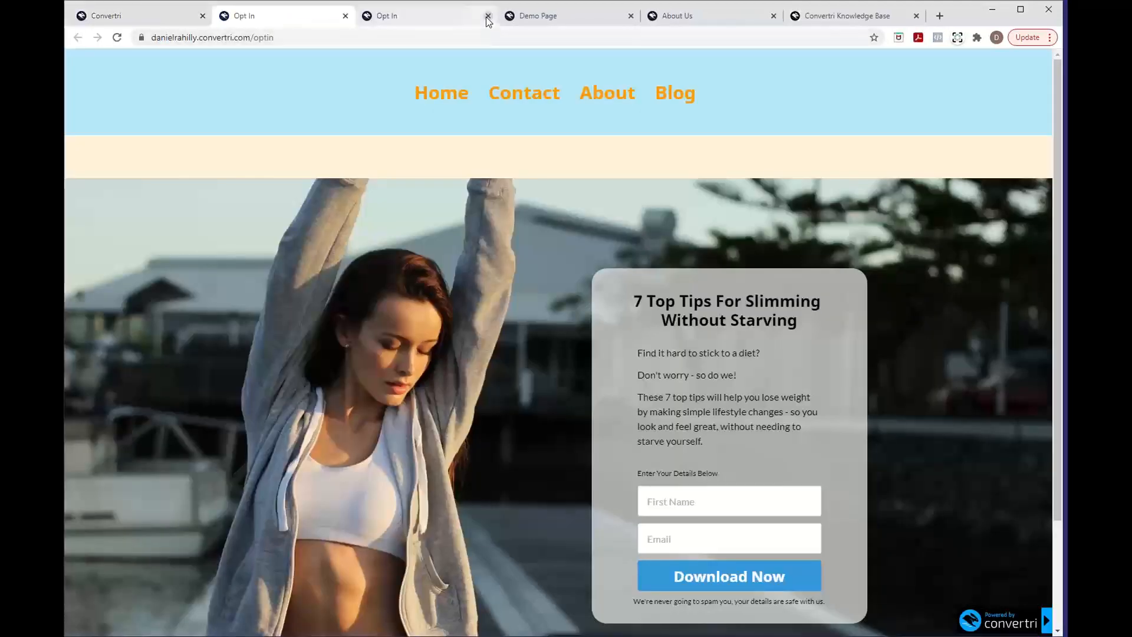
{"action": "left_click", "coordinate": [488, 15]}
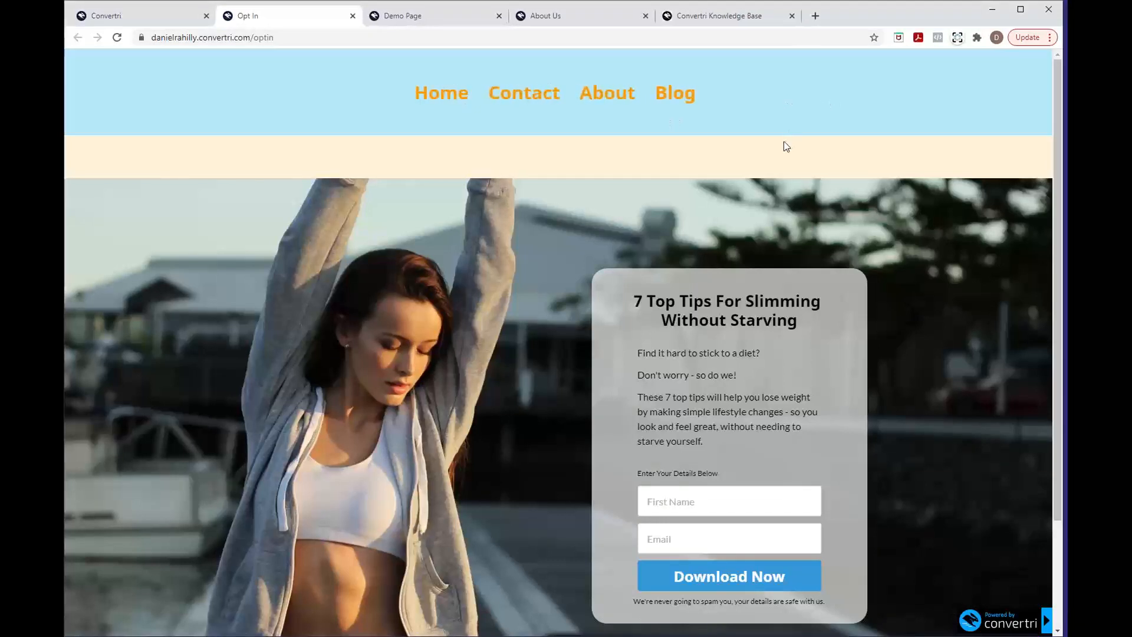
Examine how the header behaves on the live Opt In page between the navigation menu and the Privacy Policy link
{"action": "scroll", "coordinate": [748, 226], "scroll_direction": "down", "scroll_amount": 2}
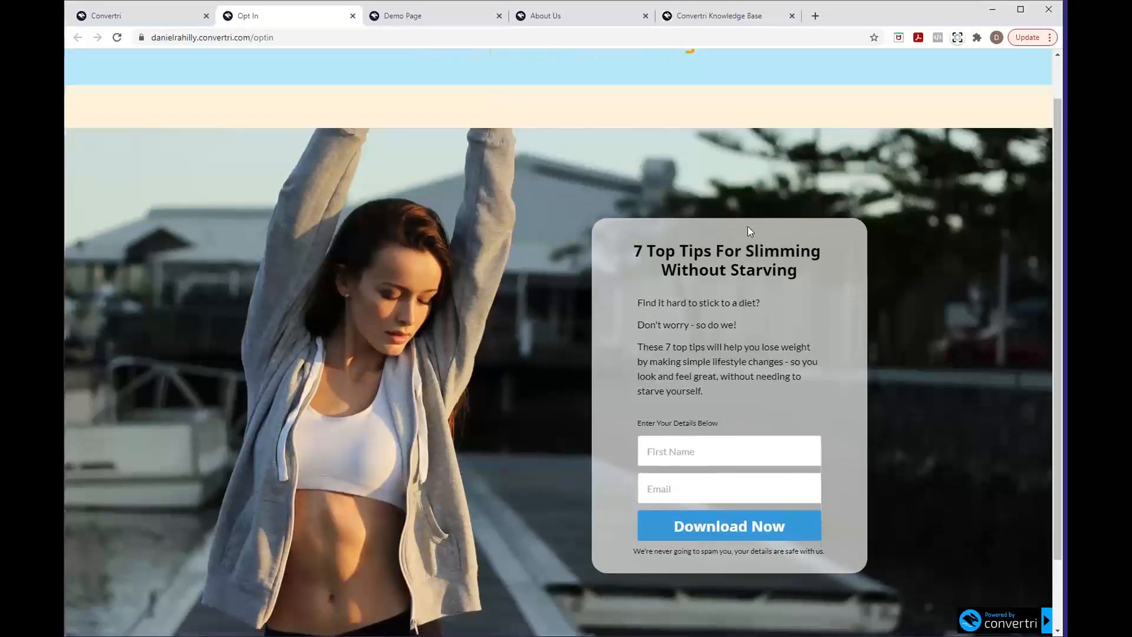
{"action": "scroll", "coordinate": [750, 206], "scroll_direction": "up", "scroll_amount": 2}
{"action": "scroll", "coordinate": [752, 184], "scroll_direction": "down", "scroll_amount": 2}
{"action": "scroll", "coordinate": [756, 154], "scroll_direction": "up", "scroll_amount": 2}
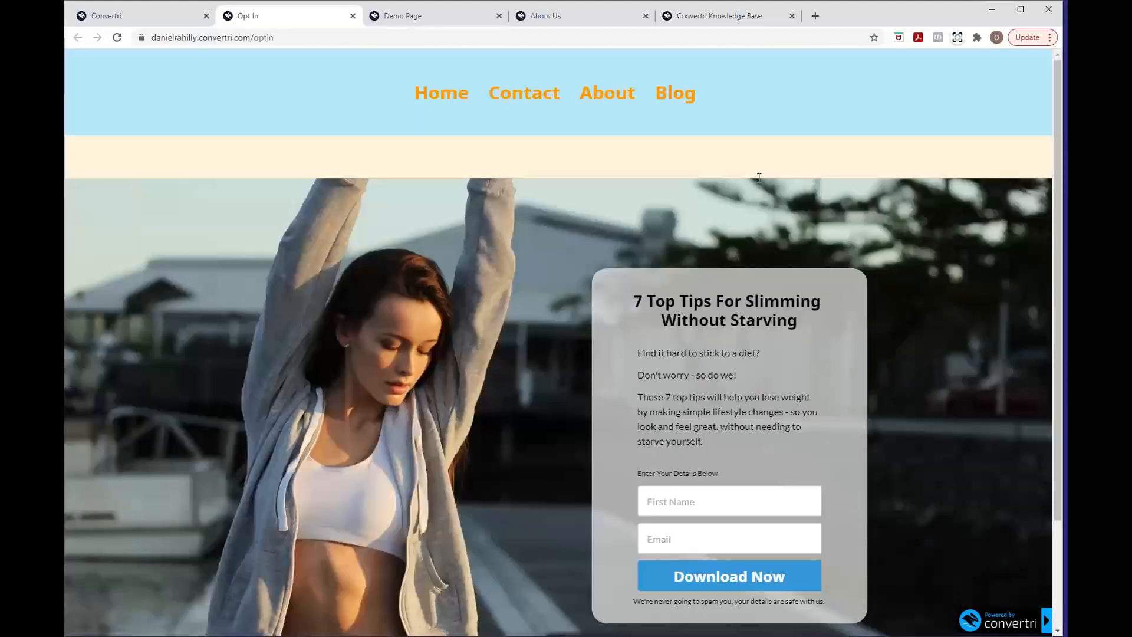
{"action": "scroll", "coordinate": [761, 160], "scroll_direction": "down", "scroll_amount": 3}
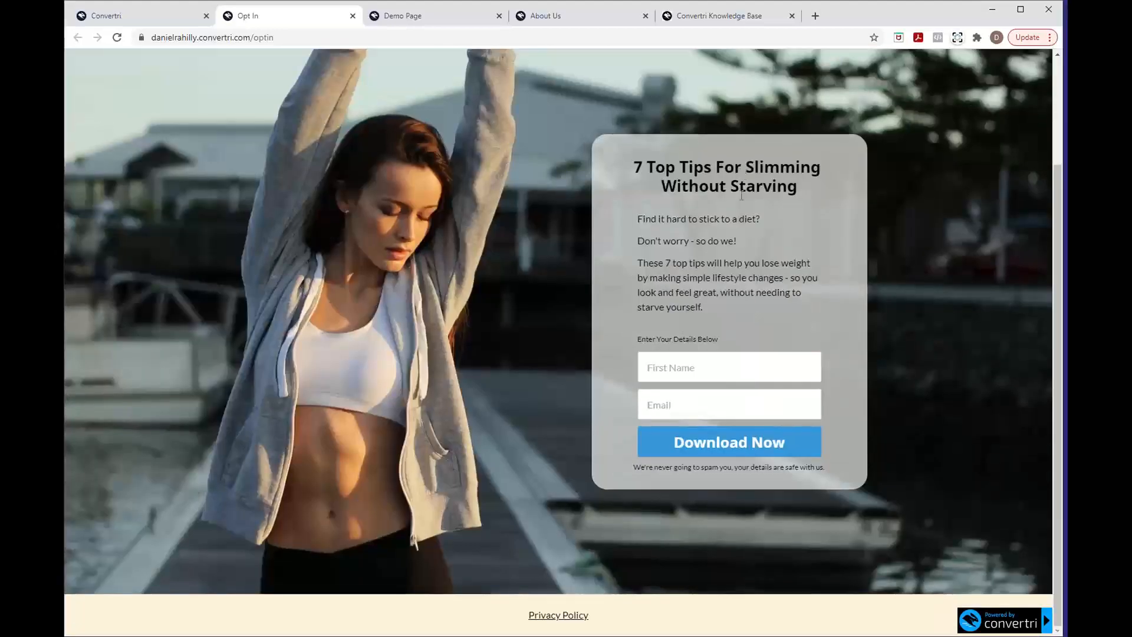
{"action": "scroll", "coordinate": [743, 147], "scroll_direction": "up", "scroll_amount": 3}
{"action": "scroll", "coordinate": [726, 226], "scroll_direction": "down", "scroll_amount": 3}
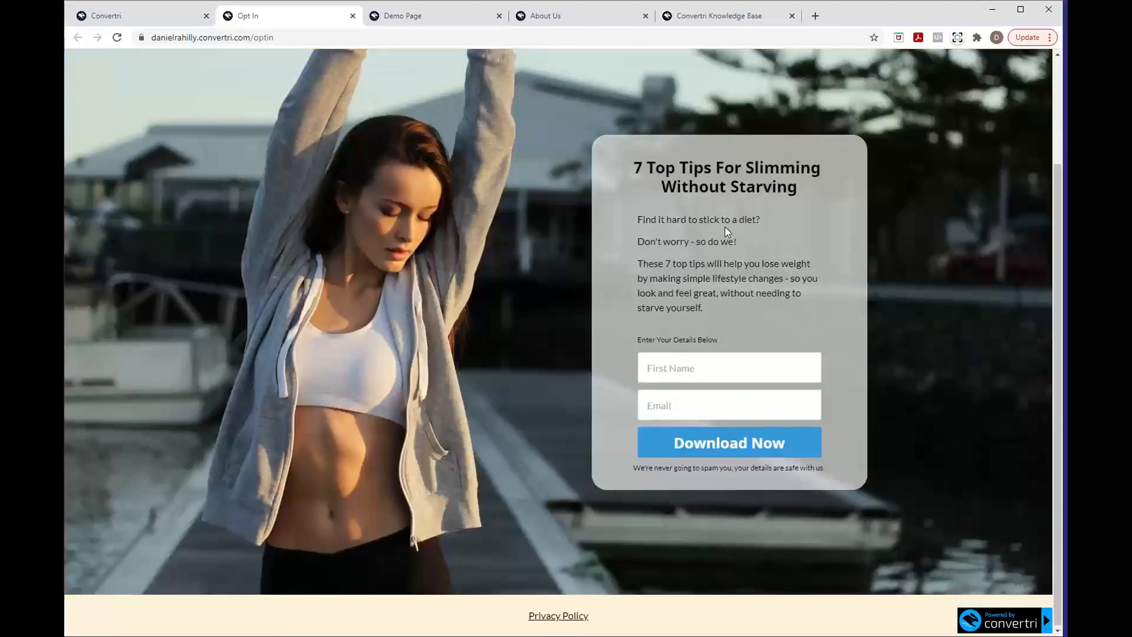
{"action": "scroll", "coordinate": [725, 227], "scroll_direction": "up", "scroll_amount": 3}
{"action": "scroll", "coordinate": [726, 226], "scroll_direction": "down", "scroll_amount": 3}
{"action": "scroll", "coordinate": [727, 224], "scroll_direction": "up", "scroll_amount": 3}
{"action": "scroll", "coordinate": [727, 221], "scroll_direction": "down", "scroll_amount": 3}
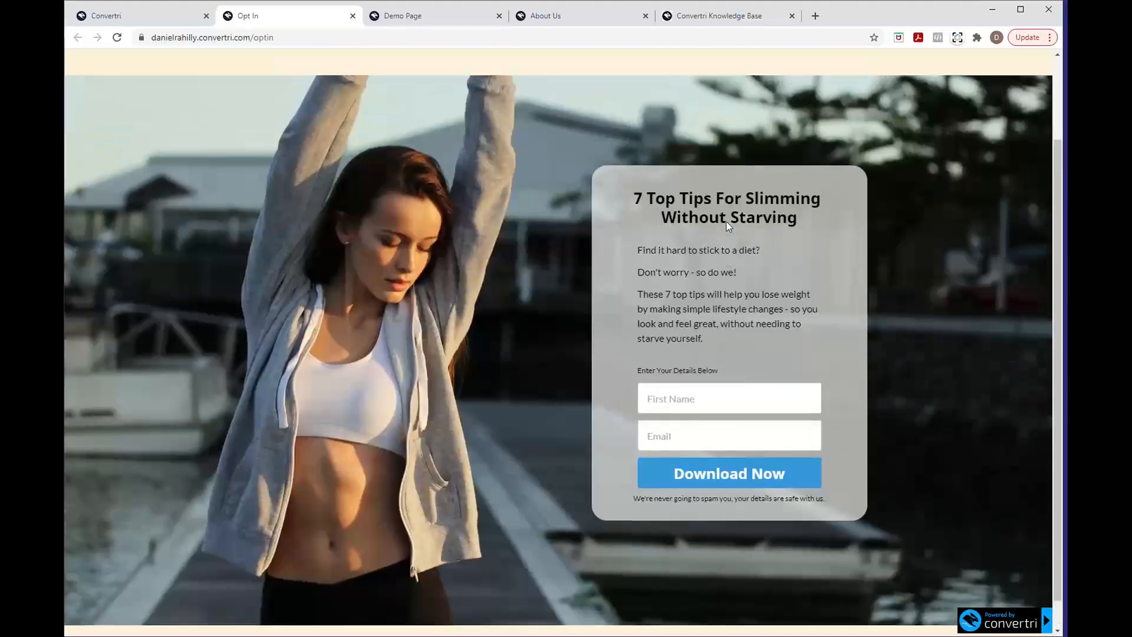
{"action": "scroll", "coordinate": [727, 221], "scroll_direction": "up", "scroll_amount": 3}
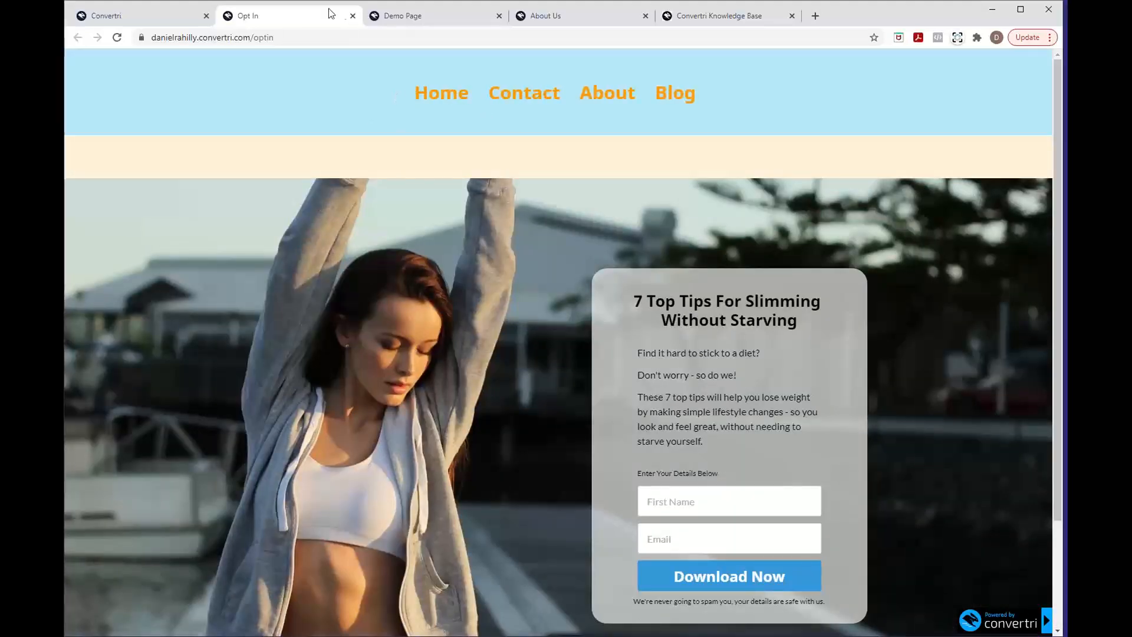
Close the live Opt In page and make its shared header sticky in the page's header and footer settings
{"action": "left_click", "coordinate": [353, 15]}
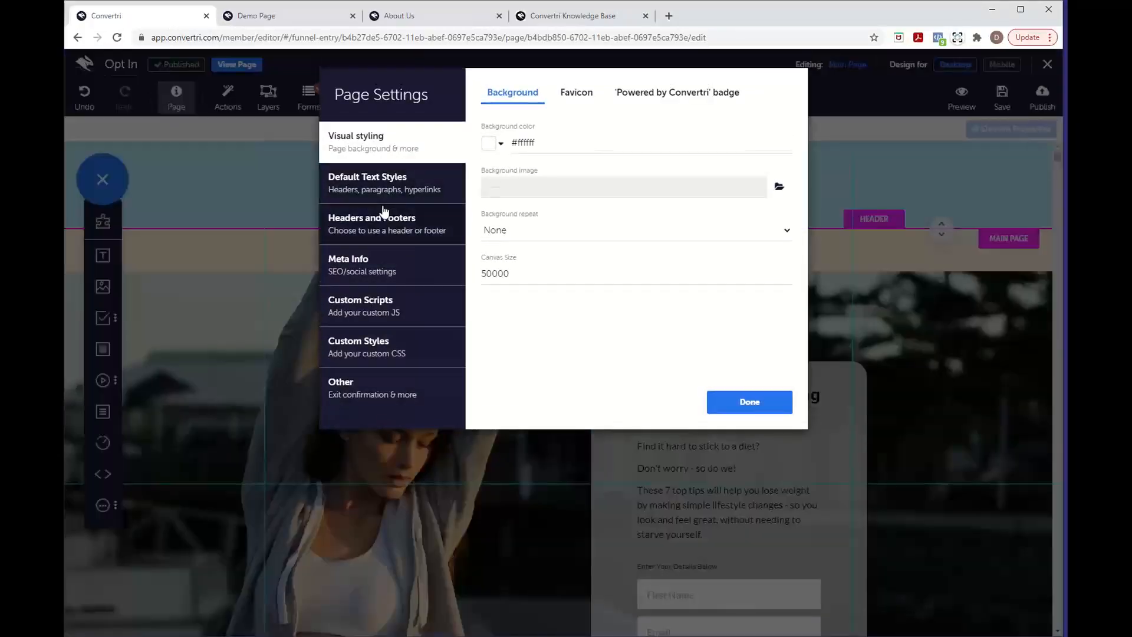
{"action": "left_click", "coordinate": [382, 219]}
{"action": "left_click", "coordinate": [504, 149]}
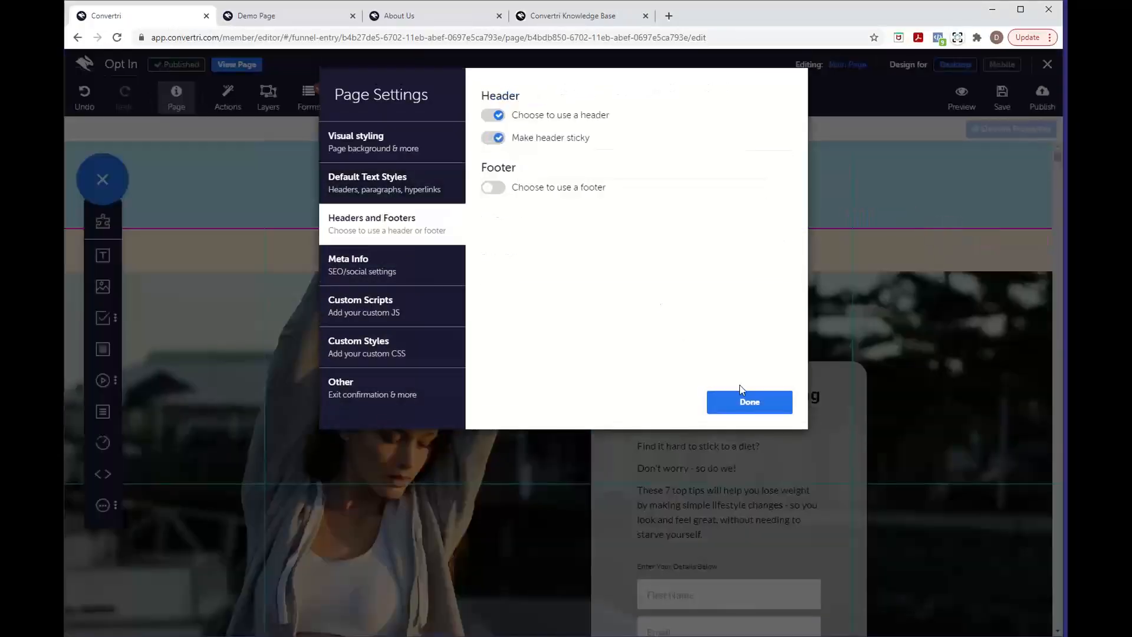
{"action": "left_click", "coordinate": [742, 394]}
Republish the Opt In page at the path optin and open its live version
{"action": "left_click", "coordinate": [1034, 108]}
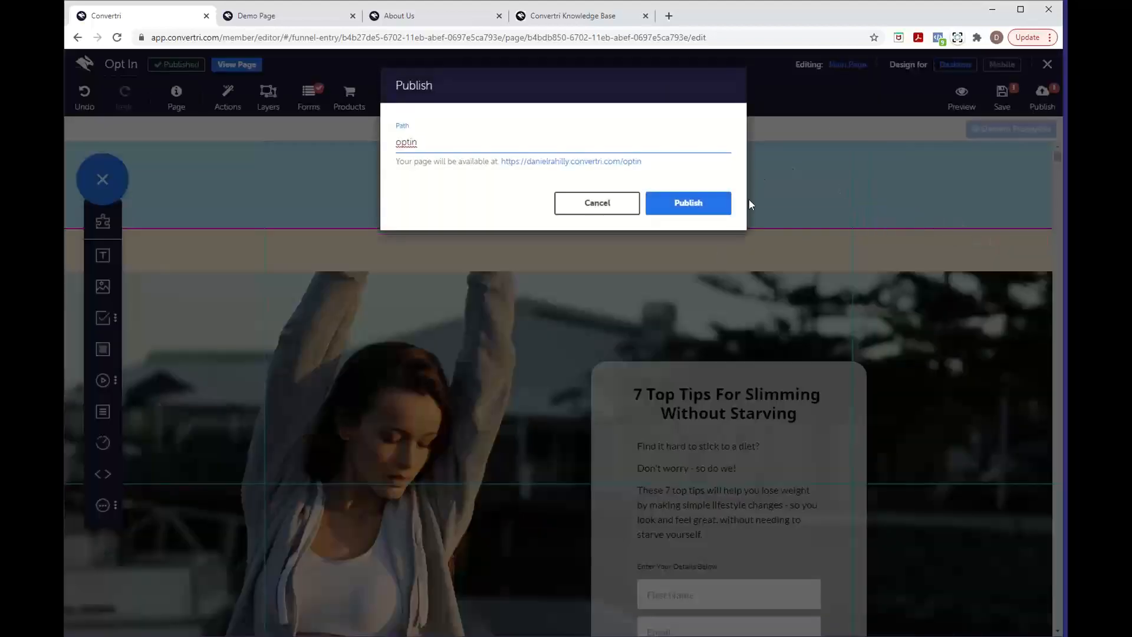
{"action": "left_click", "coordinate": [702, 204]}
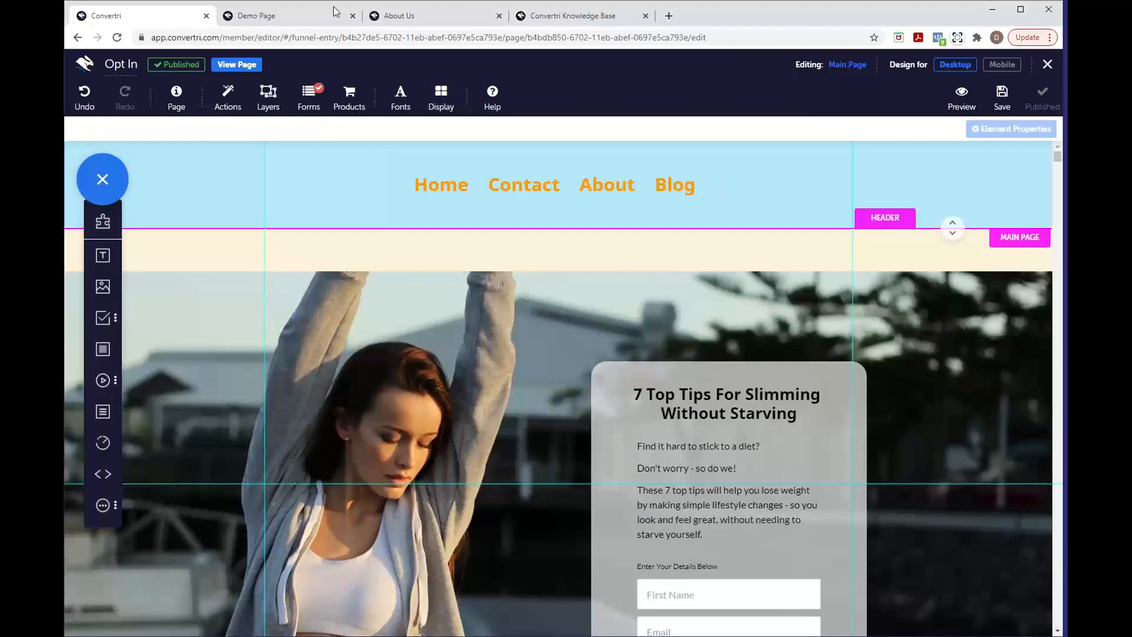
{"action": "left_click", "coordinate": [223, 65]}
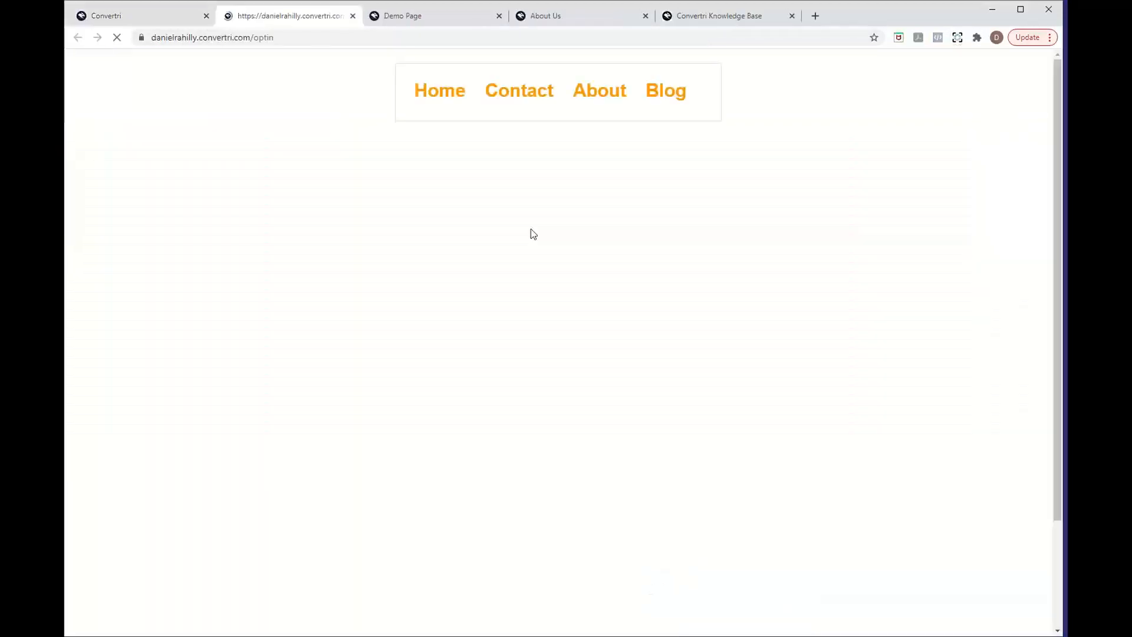
Examine how the sticky header behaves while scrolling the live Opt In page, and close the live copy
{"action": "scroll", "coordinate": [532, 386], "scroll_direction": "down", "scroll_amount": 3}
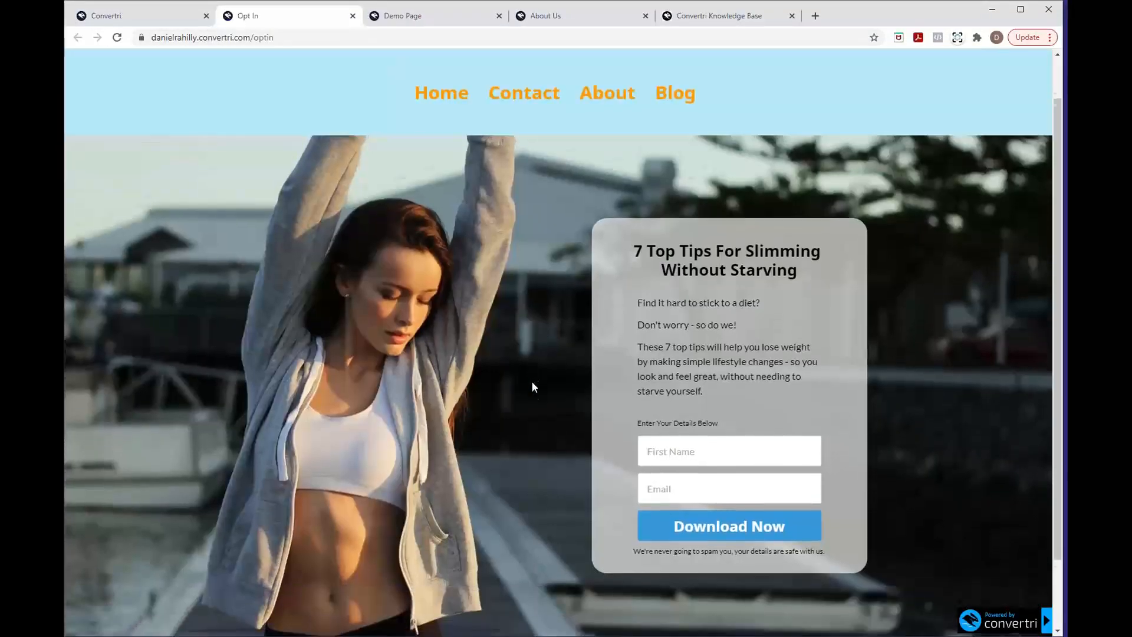
{"action": "scroll", "coordinate": [533, 383], "scroll_direction": "up", "scroll_amount": 3}
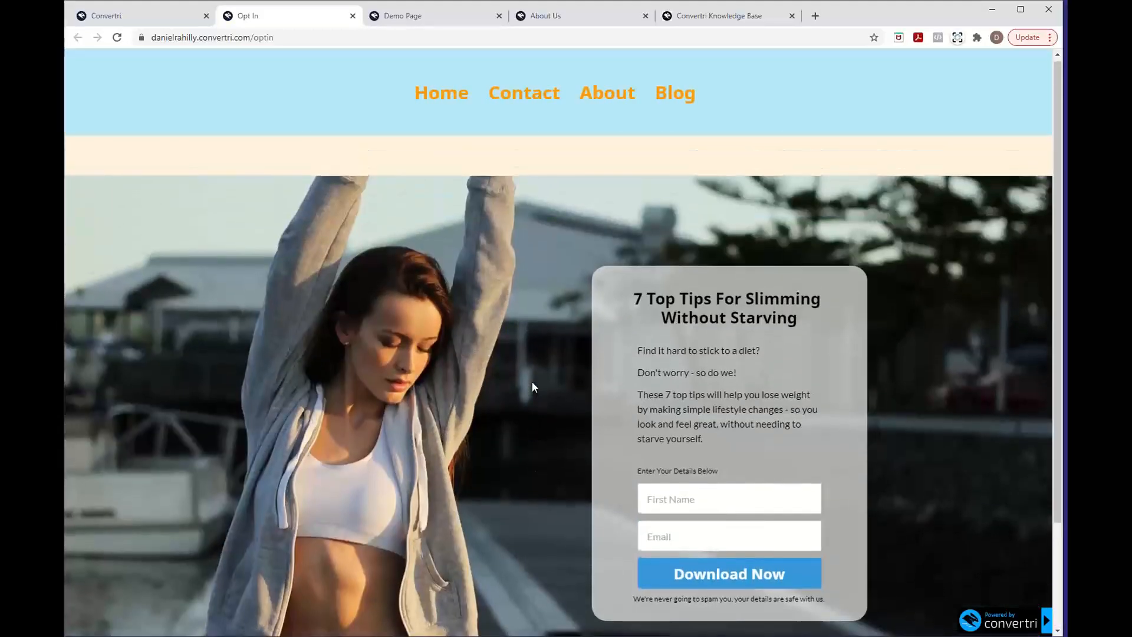
{"action": "scroll", "coordinate": [532, 384], "scroll_direction": "down", "scroll_amount": 3}
{"action": "scroll", "coordinate": [532, 383], "scroll_direction": "up", "scroll_amount": 2}
{"action": "scroll", "coordinate": [532, 387], "scroll_direction": "down", "scroll_amount": 2}
{"action": "scroll", "coordinate": [532, 387], "scroll_direction": "up", "scroll_amount": 1}
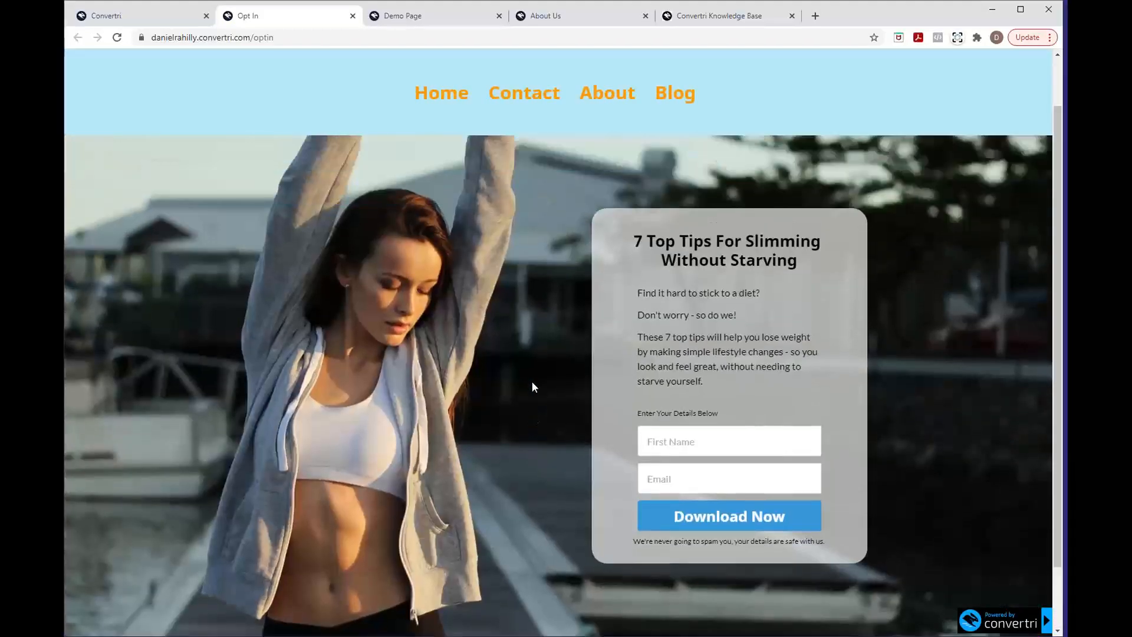
{"action": "scroll", "coordinate": [532, 387], "scroll_direction": "down", "scroll_amount": 2}
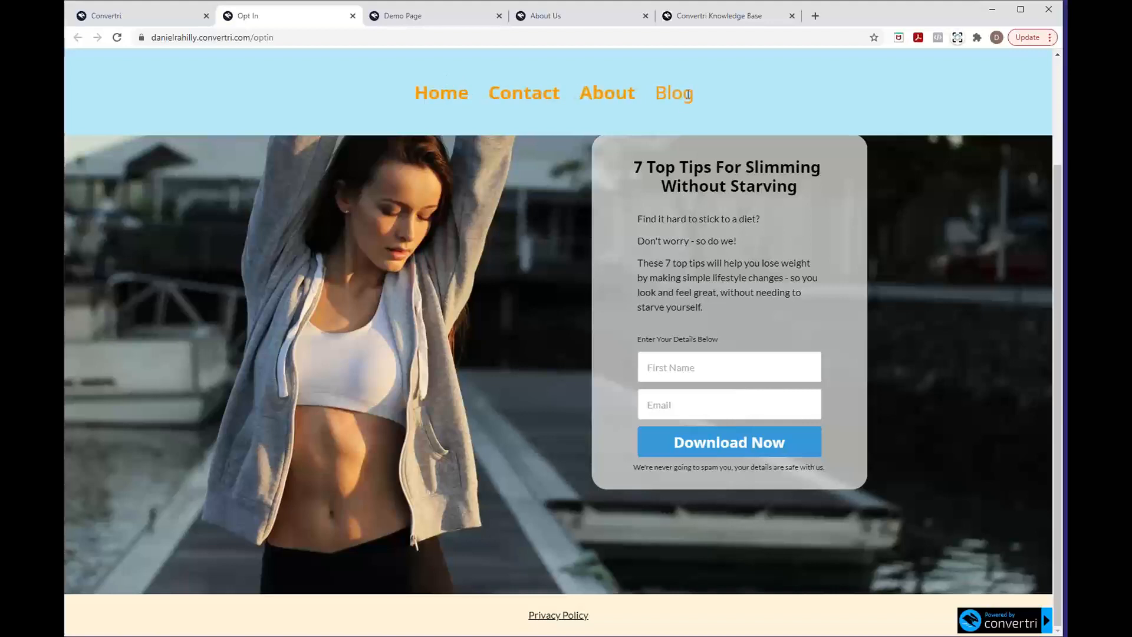
{"action": "scroll", "coordinate": [494, 259], "scroll_direction": "up", "scroll_amount": 3}
{"action": "scroll", "coordinate": [495, 263], "scroll_direction": "down", "scroll_amount": 3}
{"action": "scroll", "coordinate": [495, 263], "scroll_direction": "up", "scroll_amount": 3}
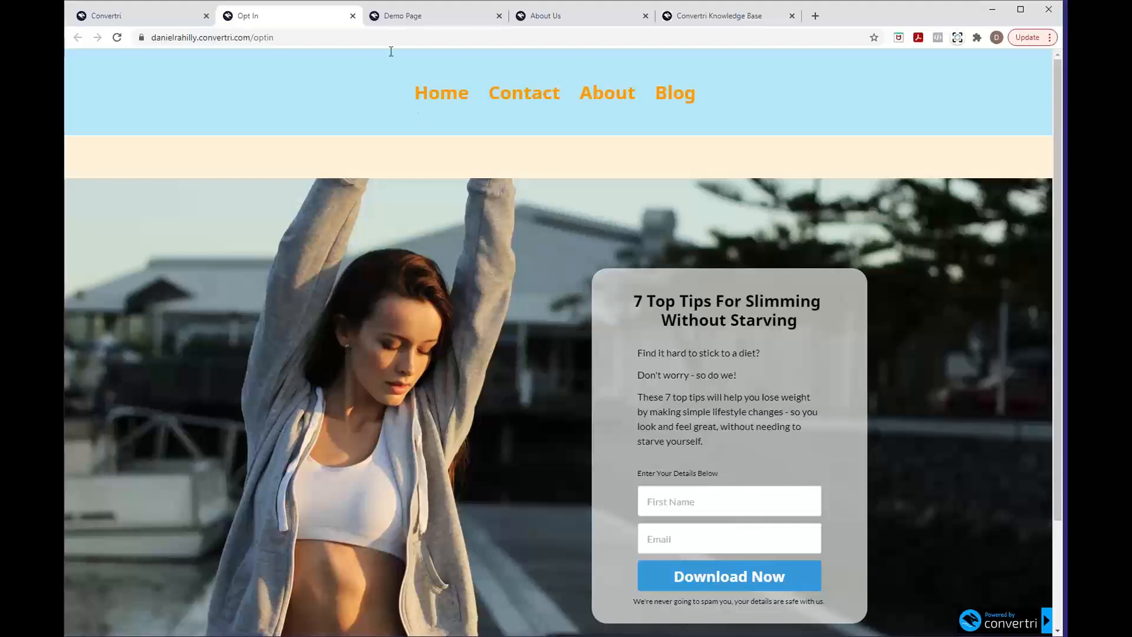
{"action": "left_click", "coordinate": [353, 16]}
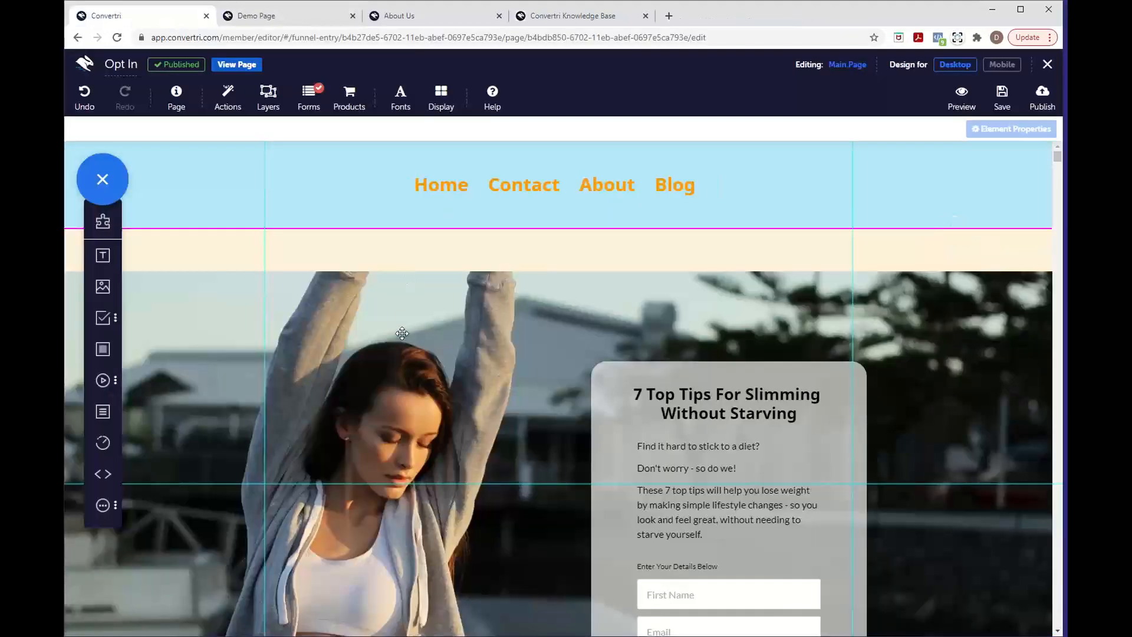
Return to the funnel and view the conversion details of the Opt In page
{"action": "left_click", "coordinate": [1044, 66]}
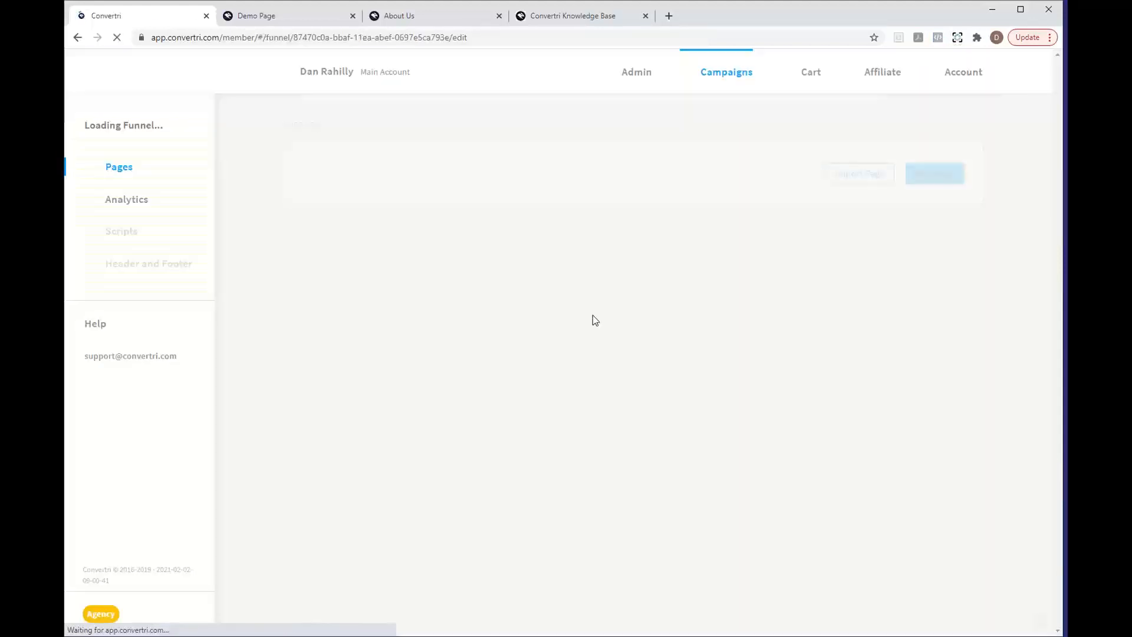
{"action": "mouse_move", "coordinate": [305, 369]}
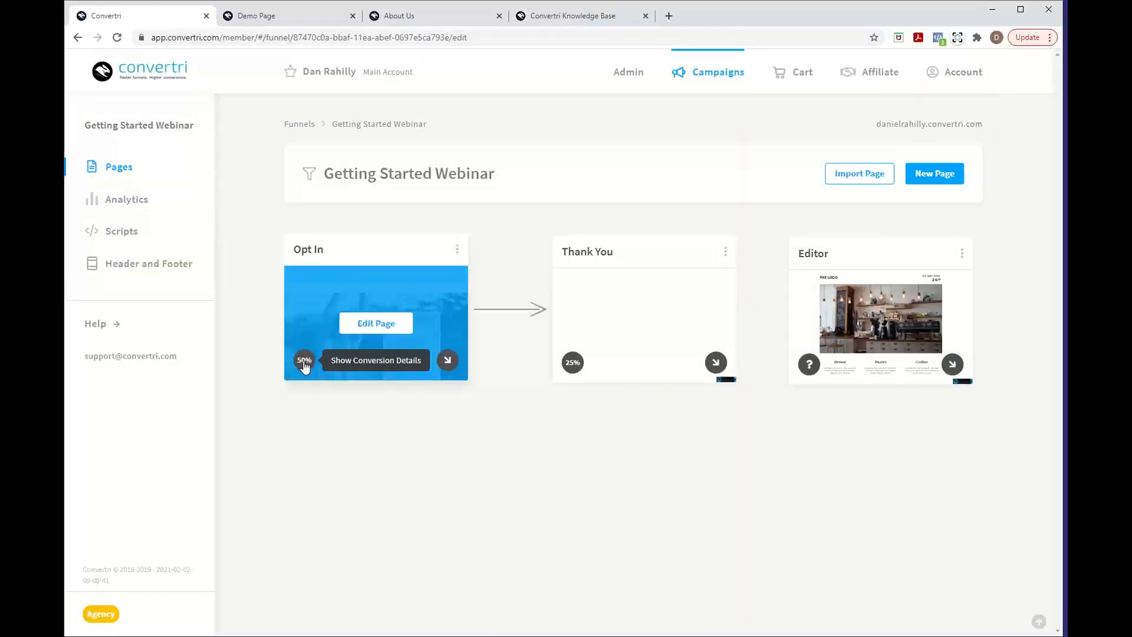
{"action": "left_click", "coordinate": [305, 361]}
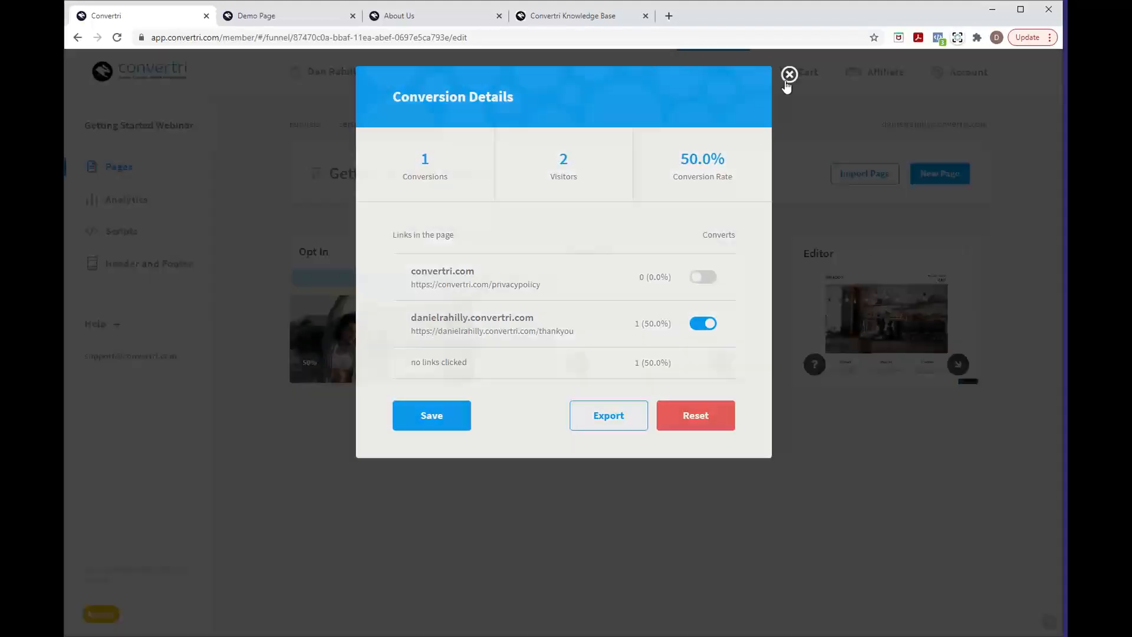
{"action": "left_click", "coordinate": [789, 74]}
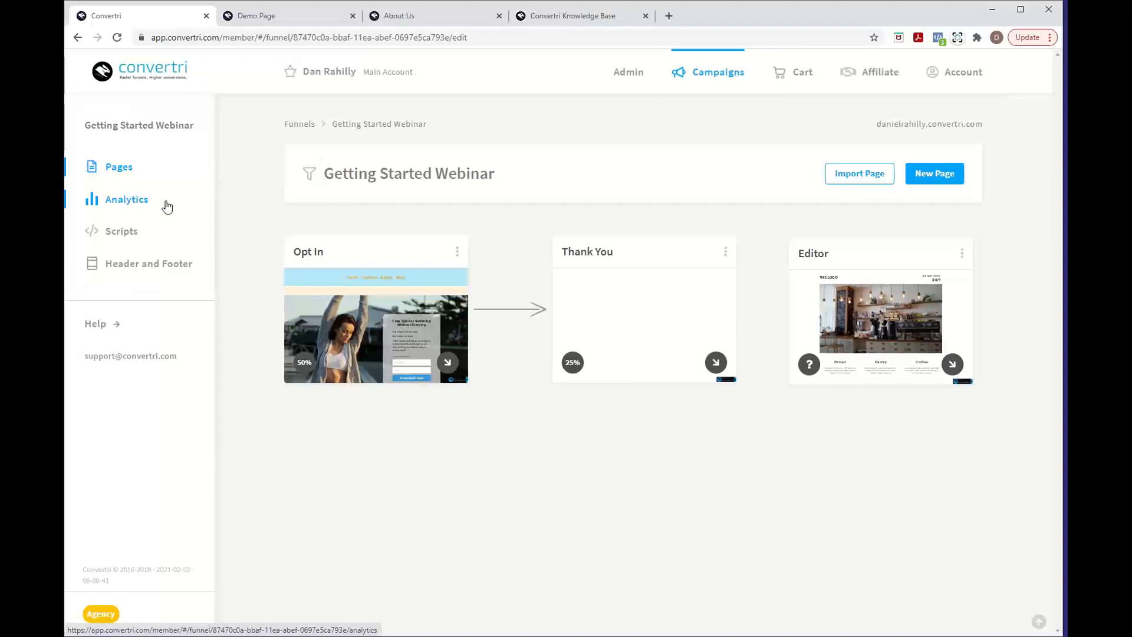
Open the funnel's analytics and examine the views overview, device split and breakdown by location
{"action": "left_click", "coordinate": [147, 208]}
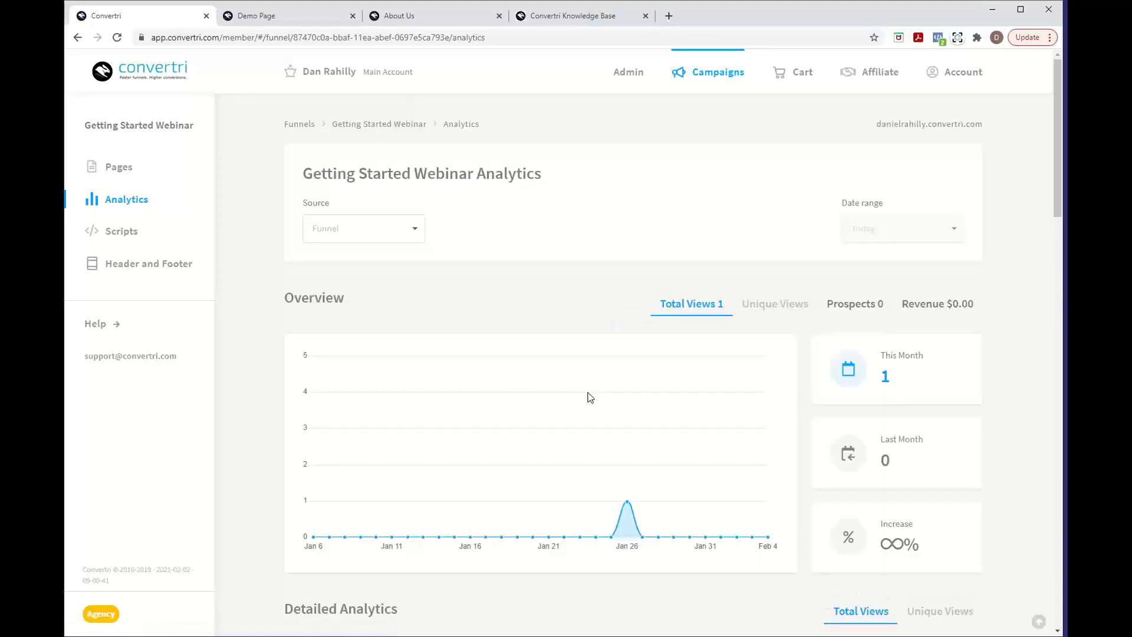
{"action": "scroll", "coordinate": [590, 396], "scroll_direction": "down", "scroll_amount": 5}
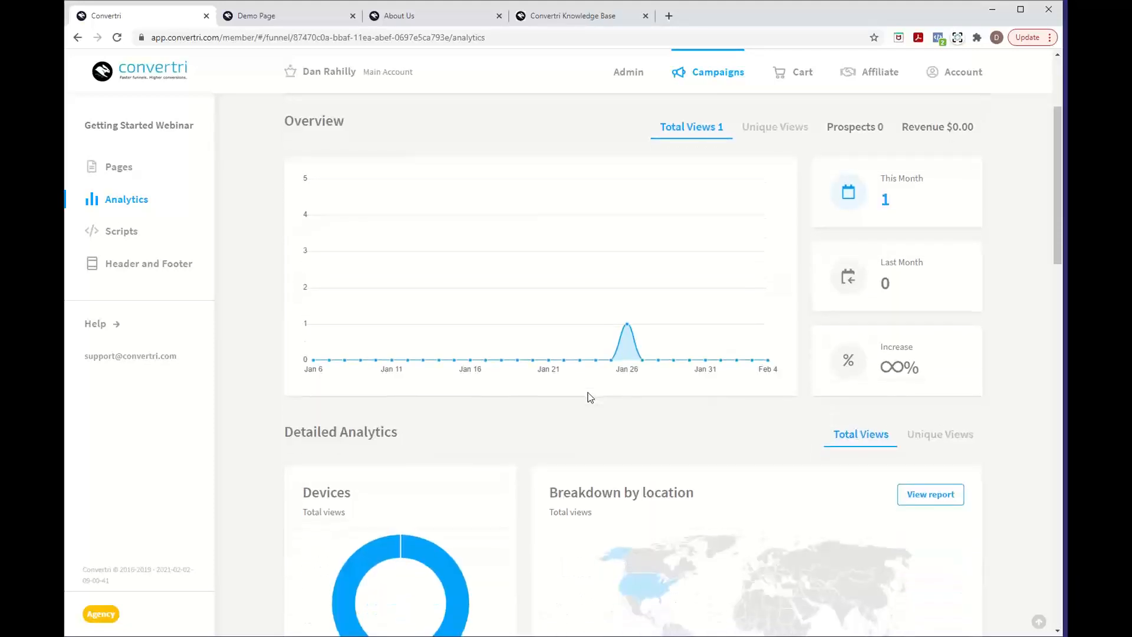
{"action": "scroll", "coordinate": [590, 397], "scroll_direction": "down", "scroll_amount": 3}
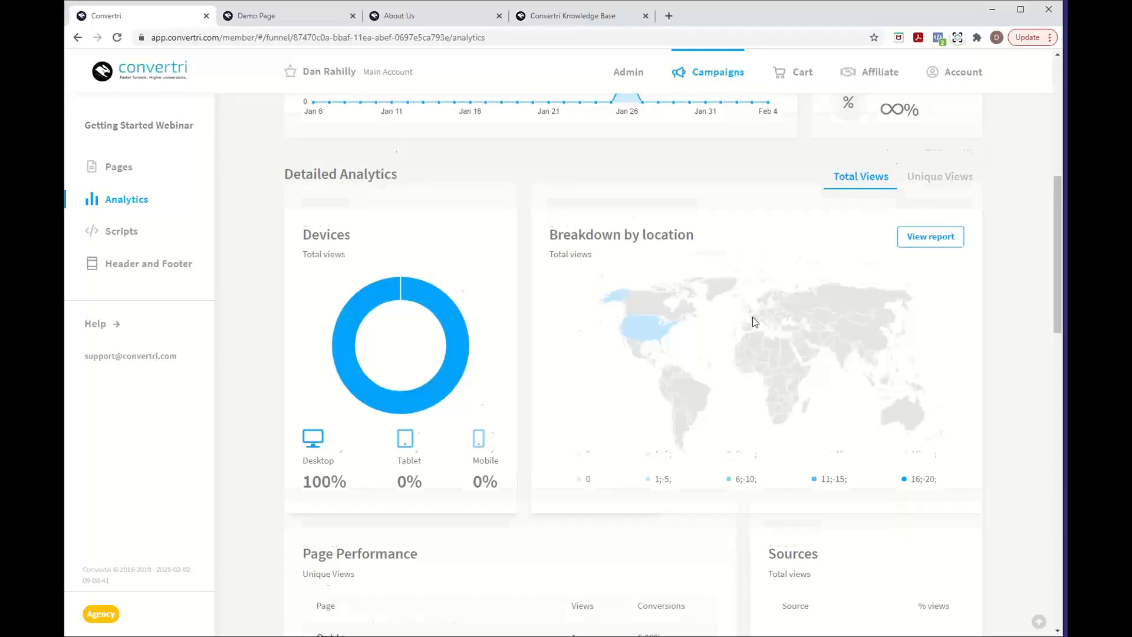
{"action": "scroll", "coordinate": [753, 316], "scroll_direction": "down", "scroll_amount": 1}
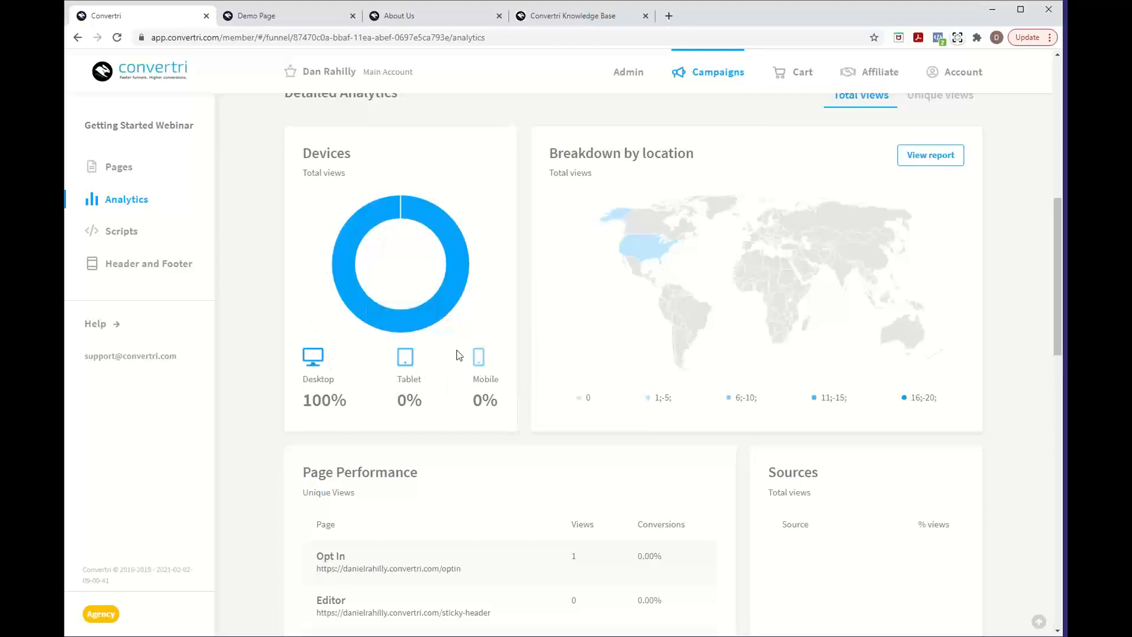
{"action": "scroll", "coordinate": [470, 343], "scroll_direction": "down", "scroll_amount": 3}
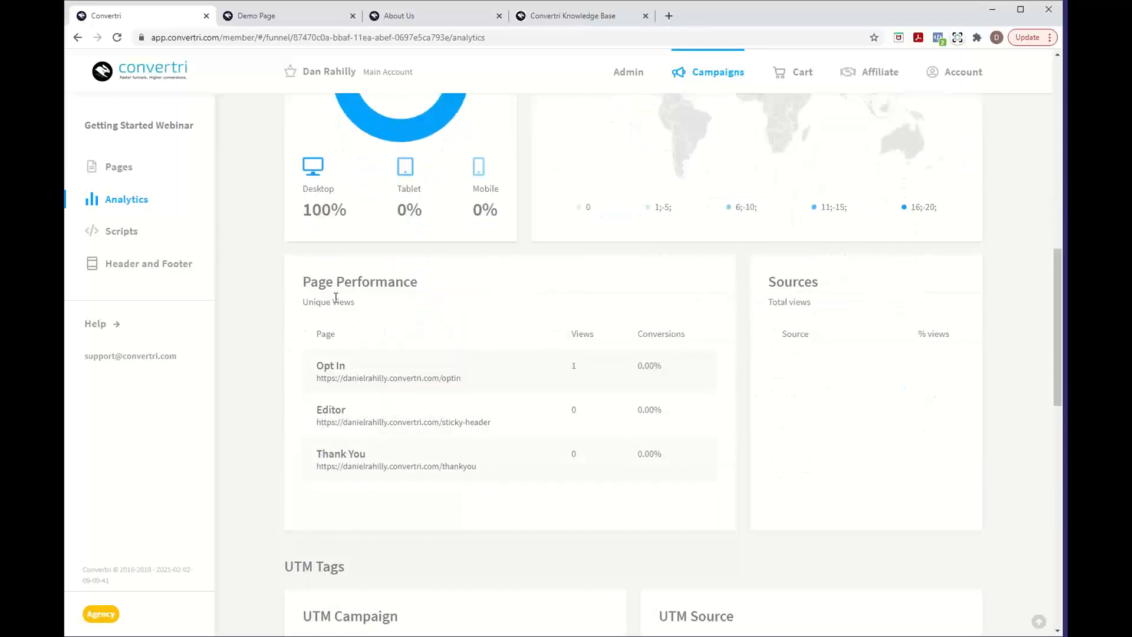
Review the views and conversions of each page in the Page Performance report
{"action": "left_click_drag", "start_coordinate": [305, 286], "coordinate": [680, 479]}
{"action": "left_click", "coordinate": [677, 473]}
{"action": "mouse_move", "coordinate": [575, 369]}
{"action": "mouse_move", "coordinate": [667, 385]}
{"action": "scroll", "coordinate": [674, 350], "scroll_direction": "up", "scroll_amount": 4}
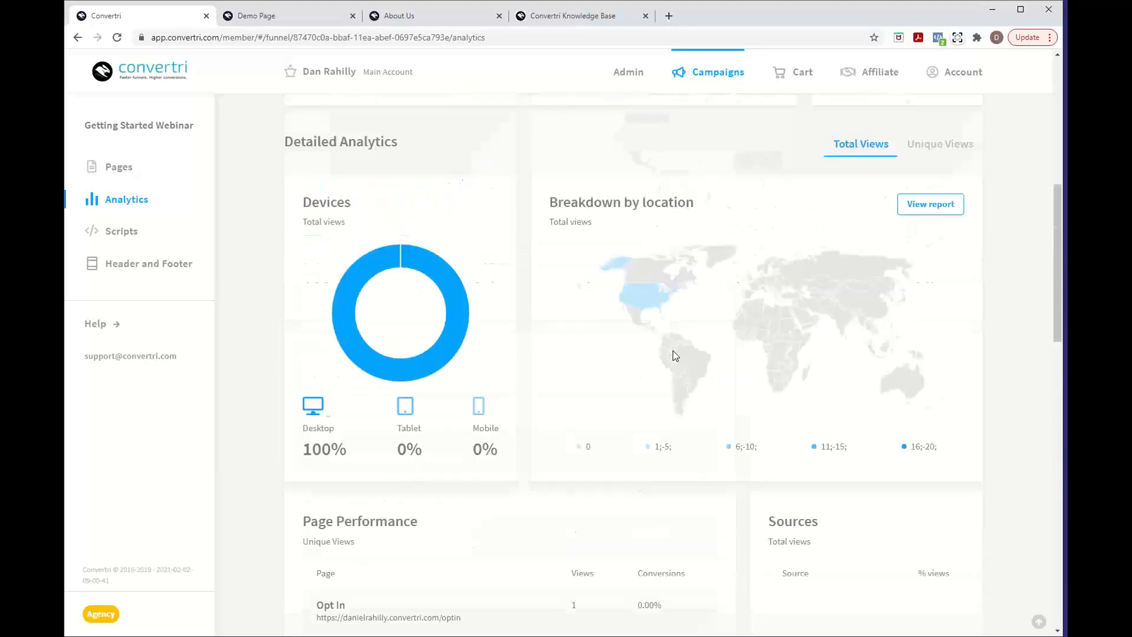
{"action": "scroll", "coordinate": [489, 463], "scroll_direction": "down", "scroll_amount": 4}
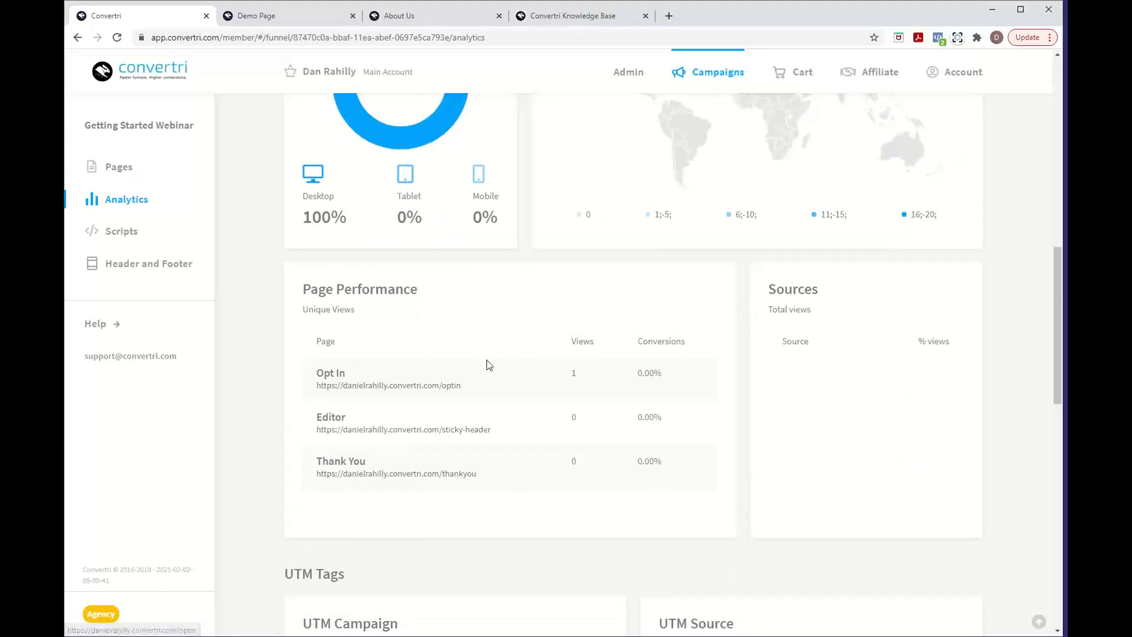
{"action": "scroll", "coordinate": [487, 366], "scroll_direction": "up", "scroll_amount": 10}
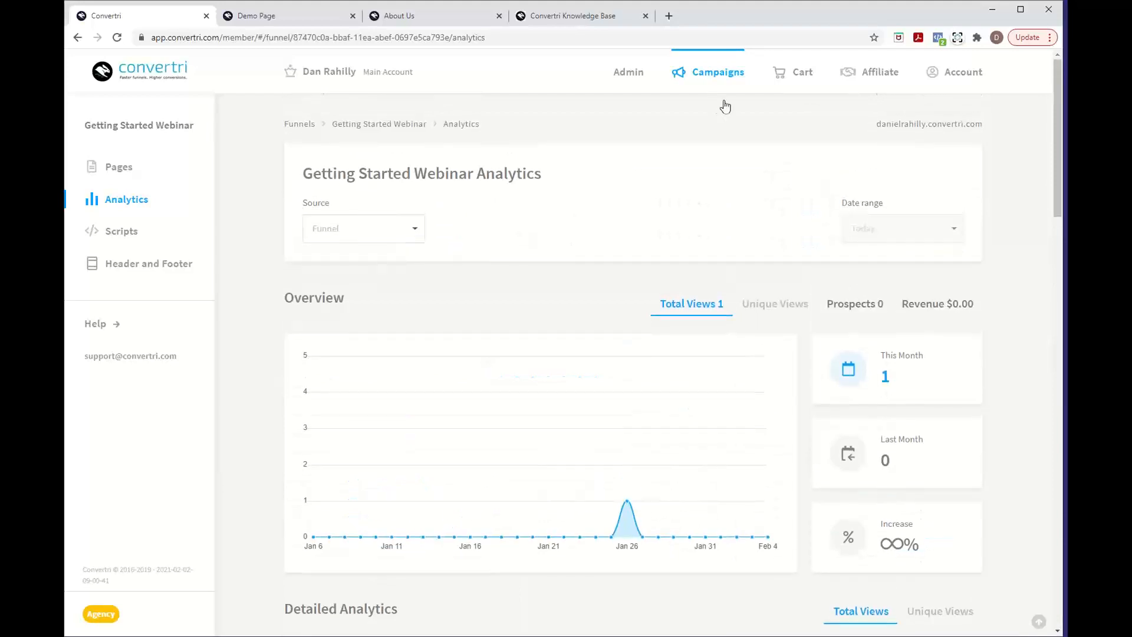
Reopen the Getting Started Webinar funnel from the funnels list and open its Editor page for editing
{"action": "left_click", "coordinate": [712, 75]}
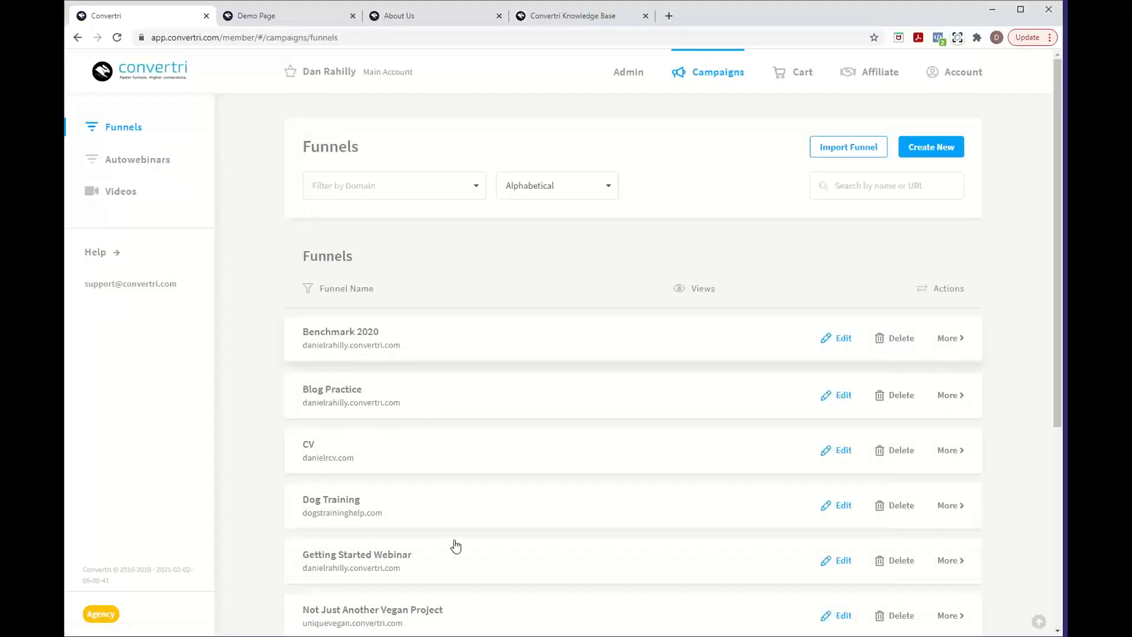
{"action": "left_click", "coordinate": [395, 559]}
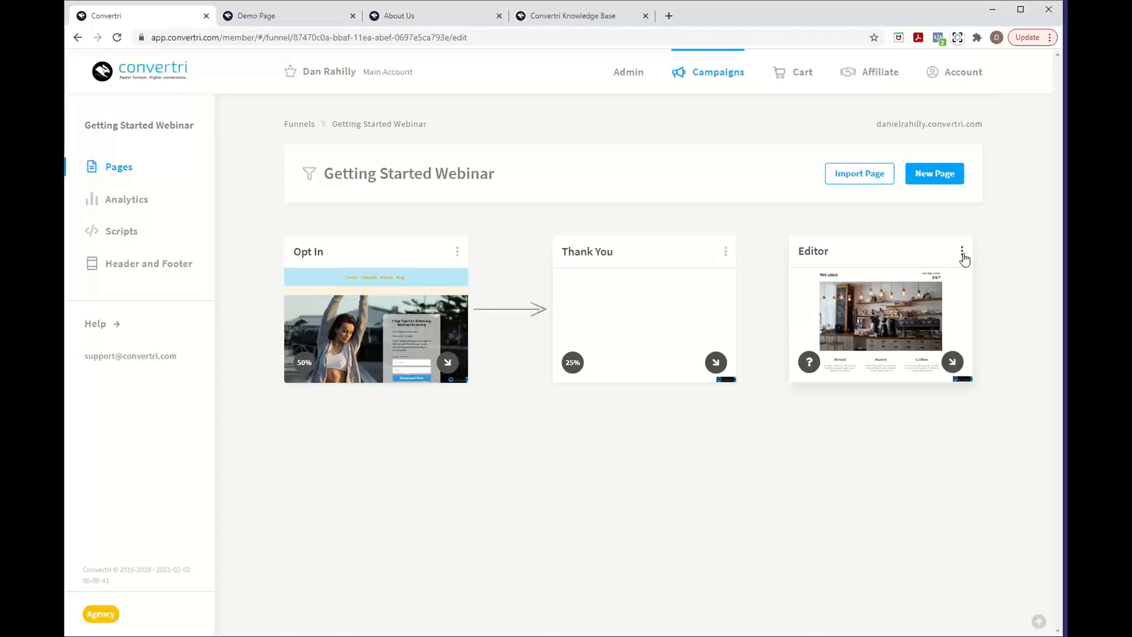
{"action": "mouse_move", "coordinate": [970, 316]}
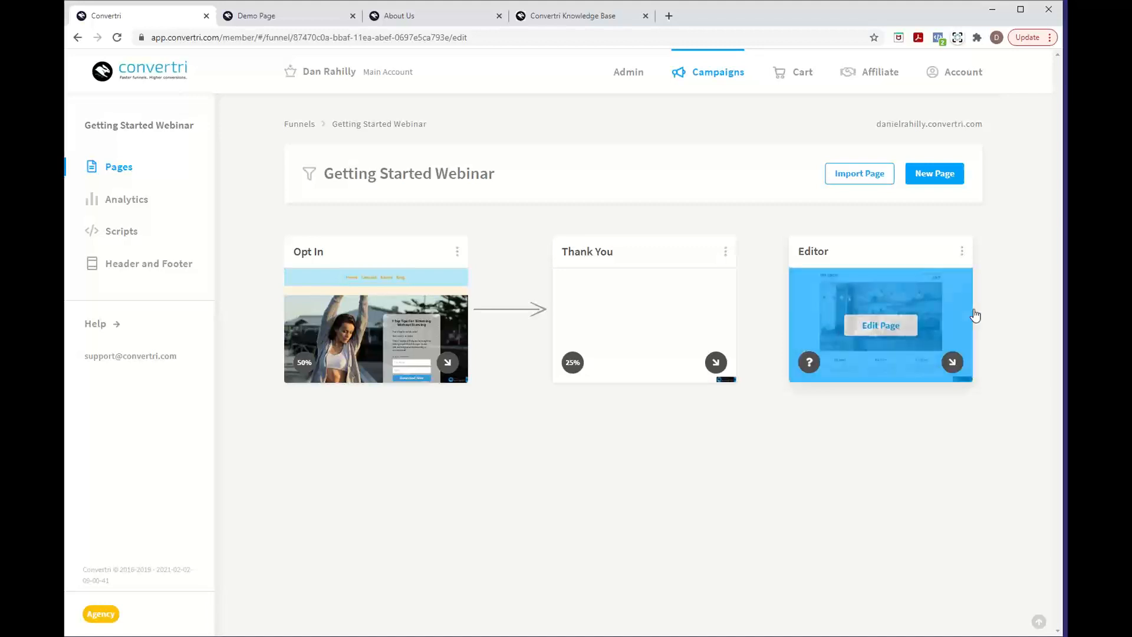
{"action": "left_click", "coordinate": [864, 325]}
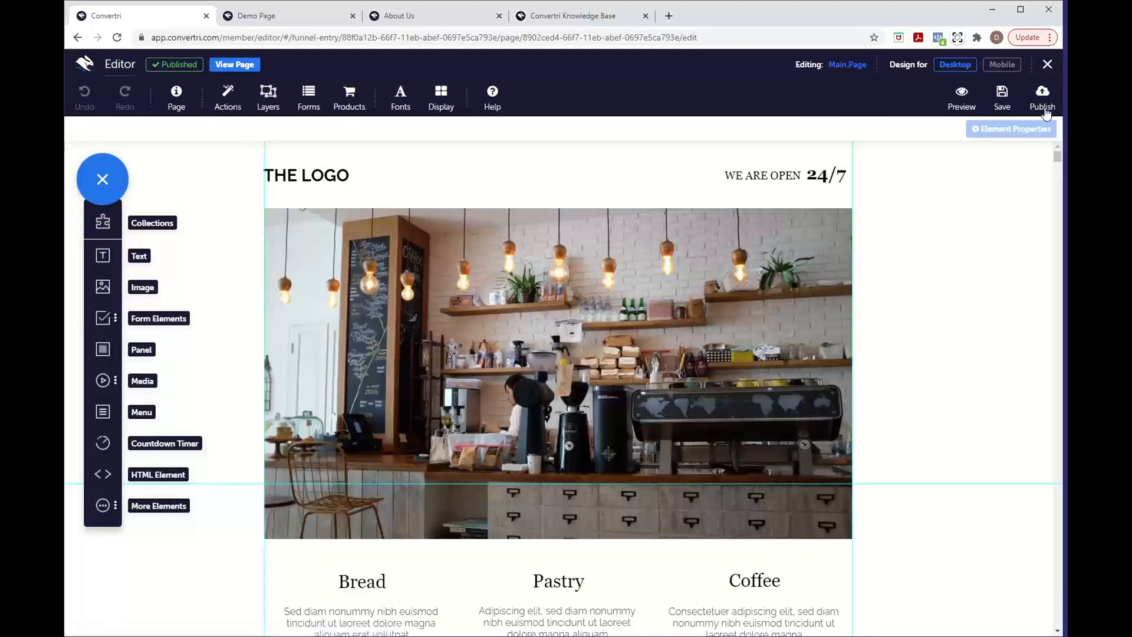
Check the Editor page's publishing path, cancel without publishing and return to the funnel
{"action": "left_click", "coordinate": [1036, 112]}
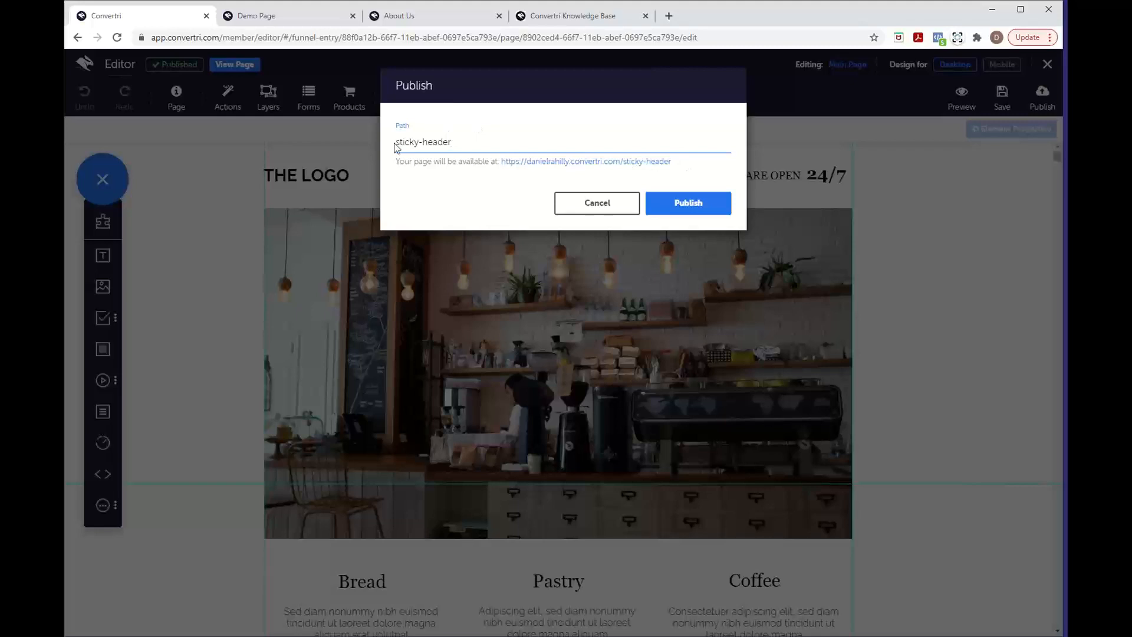
{"action": "left_click", "coordinate": [631, 213]}
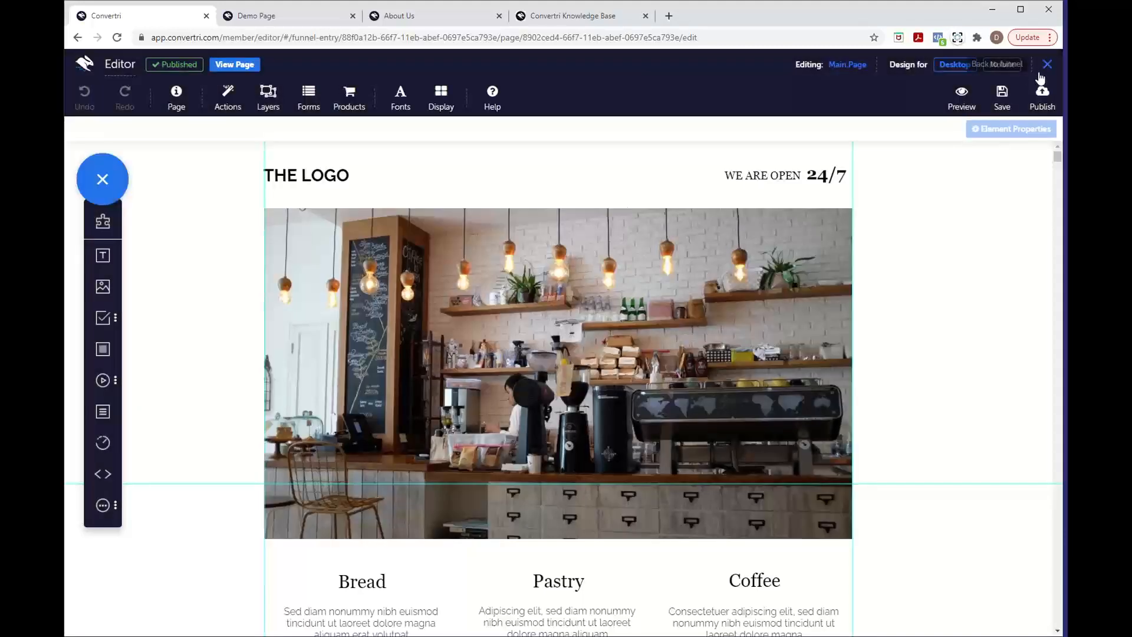
{"action": "left_click", "coordinate": [1044, 67]}
{"action": "left_click", "coordinate": [607, 107]}
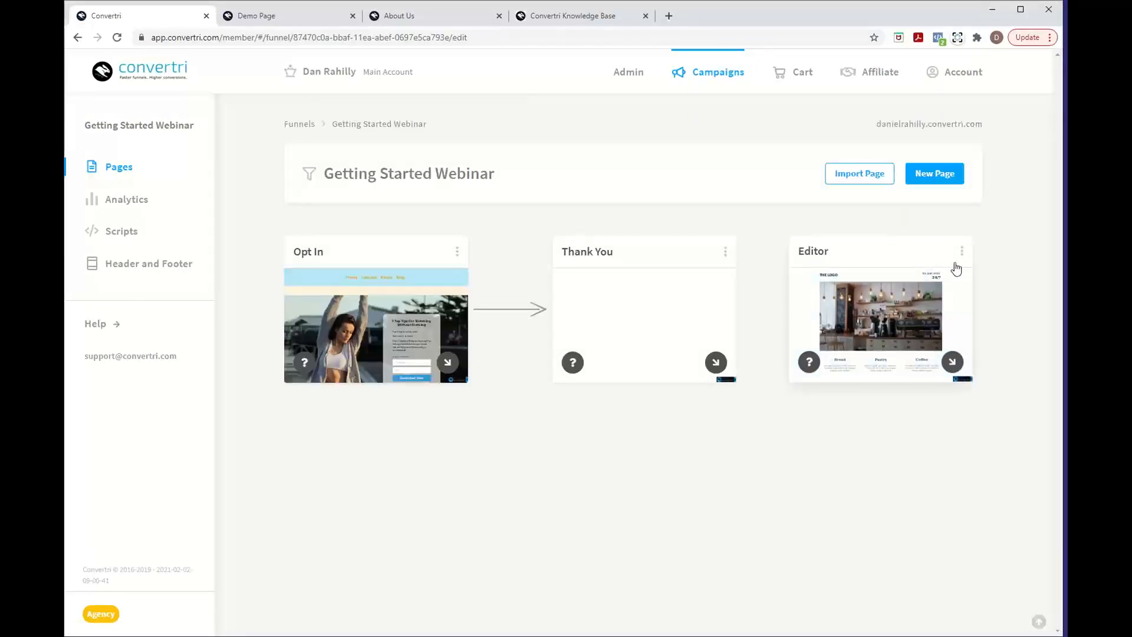
Move the Editor page from the Getting Started Webinar funnel to the Dog Training funnel
{"action": "left_click", "coordinate": [962, 252]}
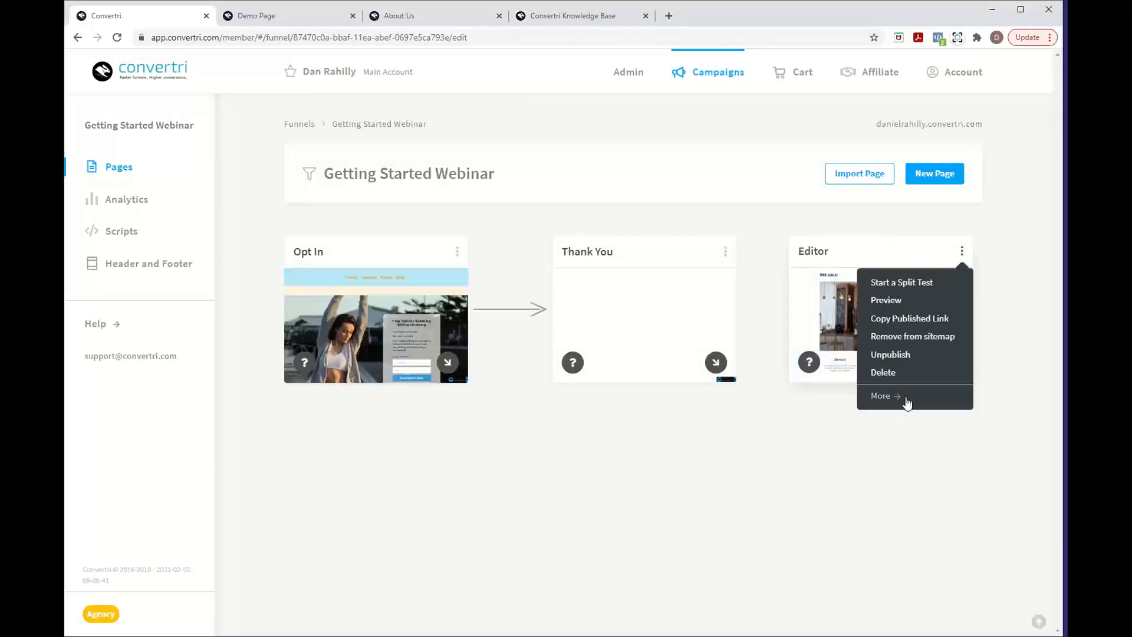
{"action": "left_click", "coordinate": [881, 395]}
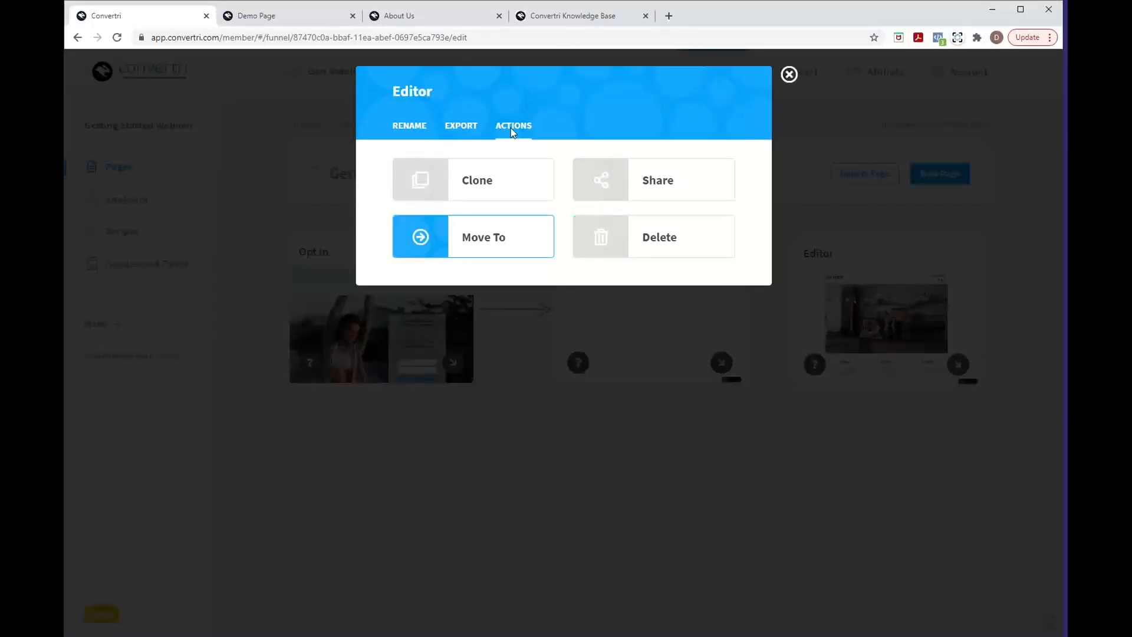
{"action": "left_click", "coordinate": [482, 249]}
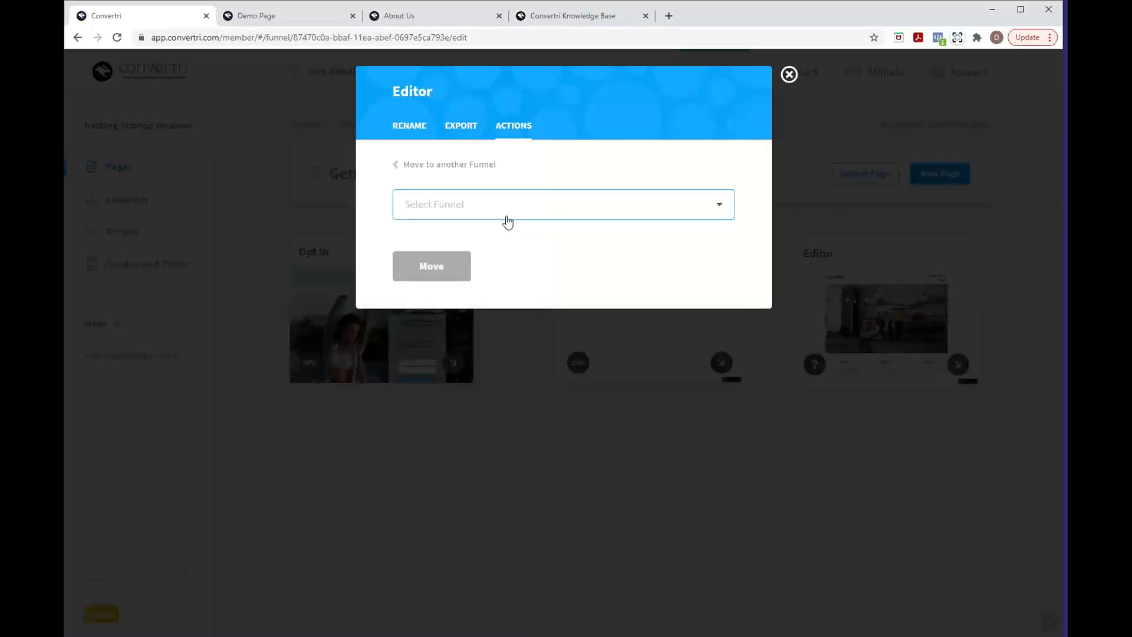
{"action": "left_click", "coordinate": [507, 221]}
{"action": "scroll", "coordinate": [533, 320], "scroll_direction": "down", "scroll_amount": 1}
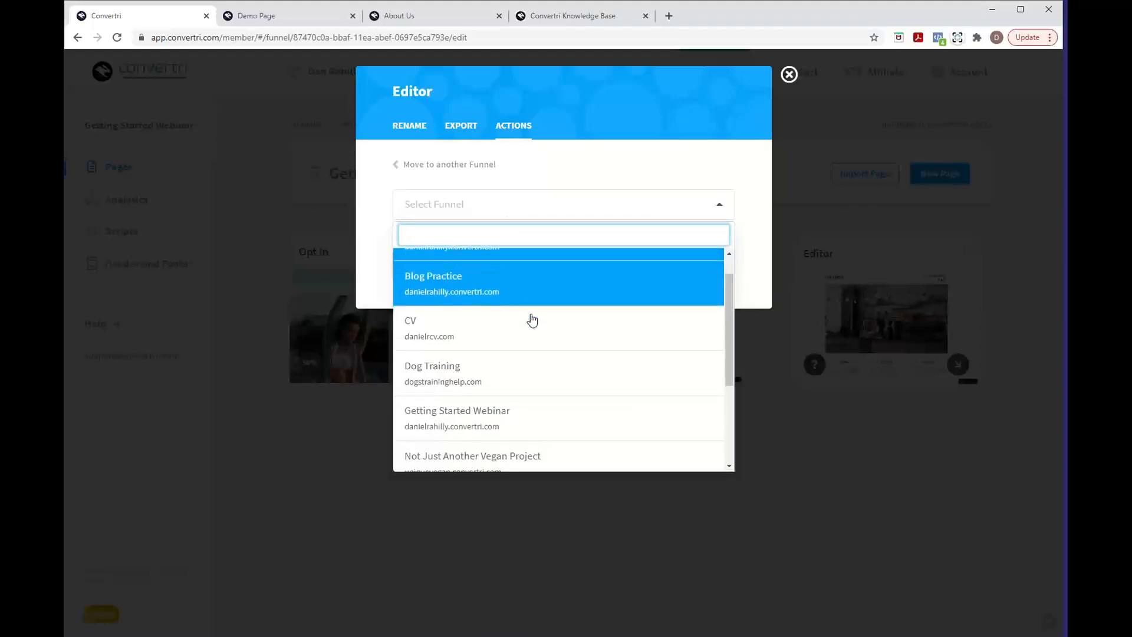
{"action": "scroll", "coordinate": [532, 321], "scroll_direction": "down", "scroll_amount": 1}
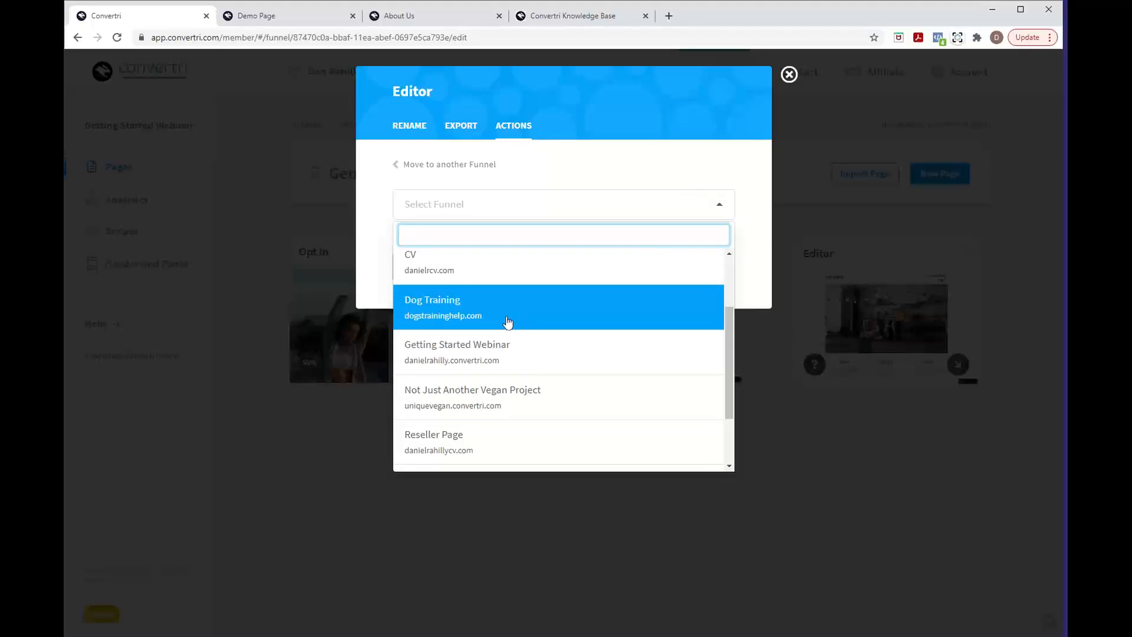
{"action": "left_click", "coordinate": [497, 313]}
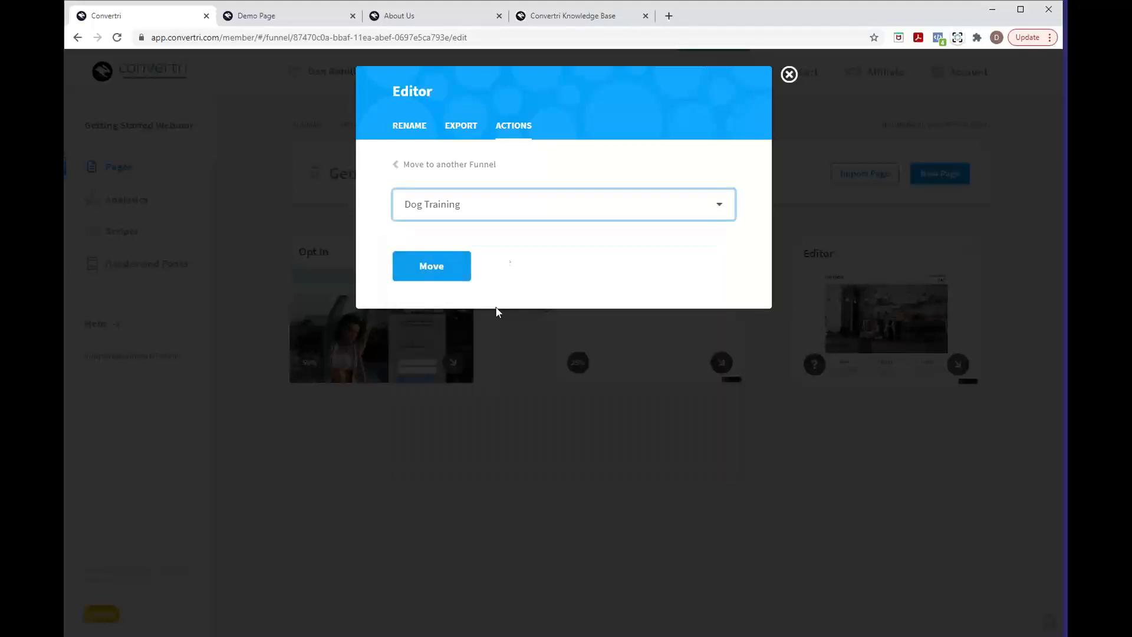
{"action": "left_click", "coordinate": [449, 267]}
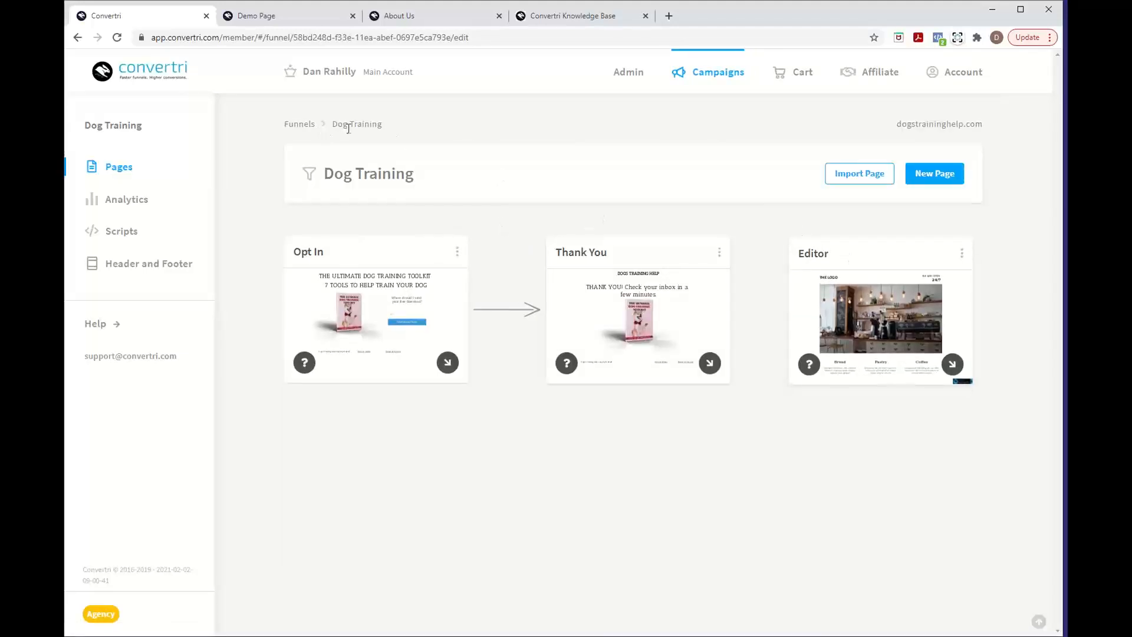
Open the moved Editor page for editing and bring up its publishing path
{"action": "mouse_move", "coordinate": [834, 257]}
{"action": "left_mouse_down"}
{"action": "mouse_move", "coordinate": [601, 434]}
{"action": "mouse_move", "coordinate": [571, 391]}
{"action": "mouse_move", "coordinate": [763, 392]}
{"action": "mouse_move", "coordinate": [851, 268]}
{"action": "mouse_move", "coordinate": [824, 261]}
{"action": "left_mouse_up"}
{"action": "left_click", "coordinate": [863, 326]}
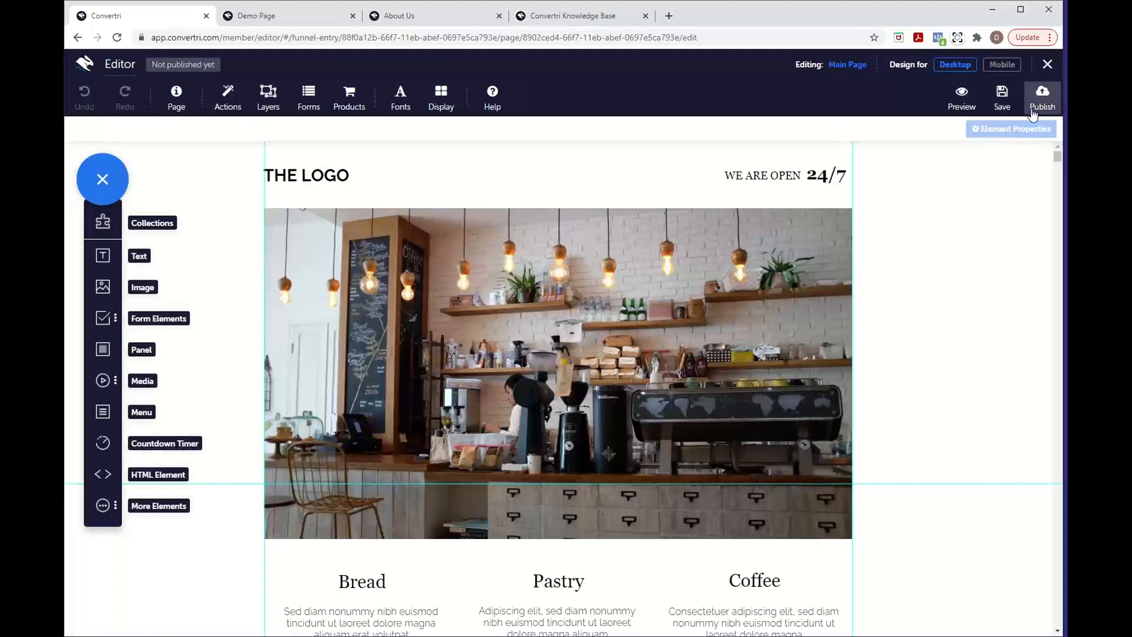
{"action": "left_click", "coordinate": [1034, 112]}
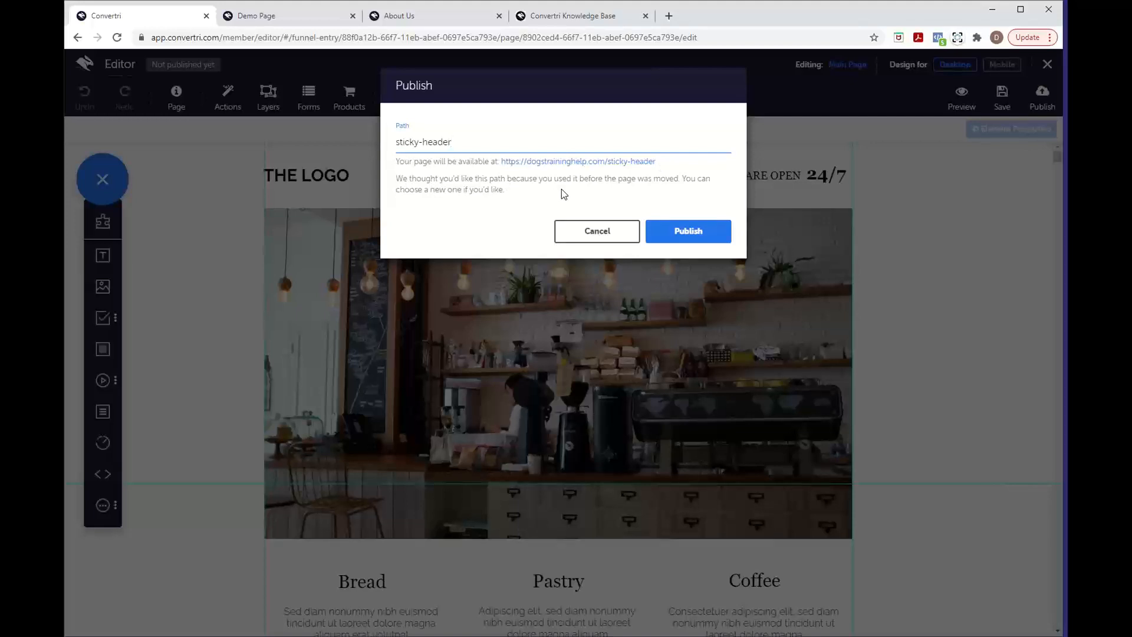
Try new-one as the page's publishing path, clear it, cancel publishing and close the page editor
{"action": "left_click_drag", "start_coordinate": [451, 141], "coordinate": [399, 142]}
{"action": "type", "text": "sne"}
{"action": "key", "text": "BackSpace"}
{"action": "key", "text": "BackSpace"}
{"action": "key", "text": "BackSpace"}
{"action": "type", "text": "new-one"}
{"action": "key", "text": "BackSpace"}
{"action": "key", "text": "BackSpace"}
{"action": "key", "text": "BackSpace"}
{"action": "key", "text": "BackSpace"}
{"action": "key", "text": "BackSpace"}
{"action": "key", "text": "BackSpace"}
{"action": "key", "text": "BackSpace"}
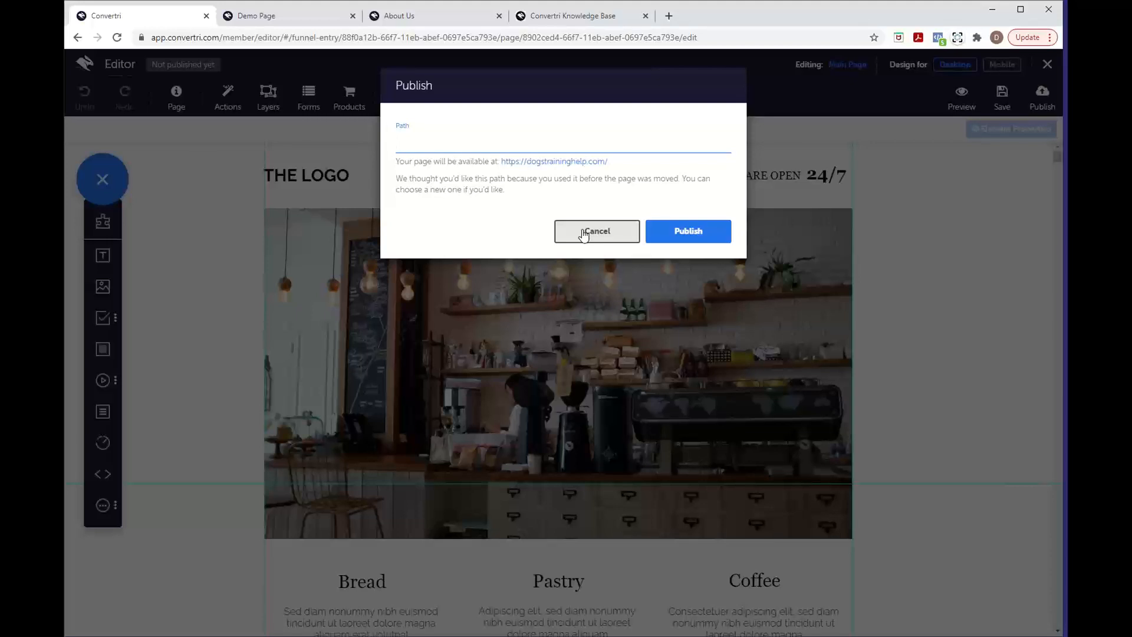
{"action": "left_click", "coordinate": [583, 235]}
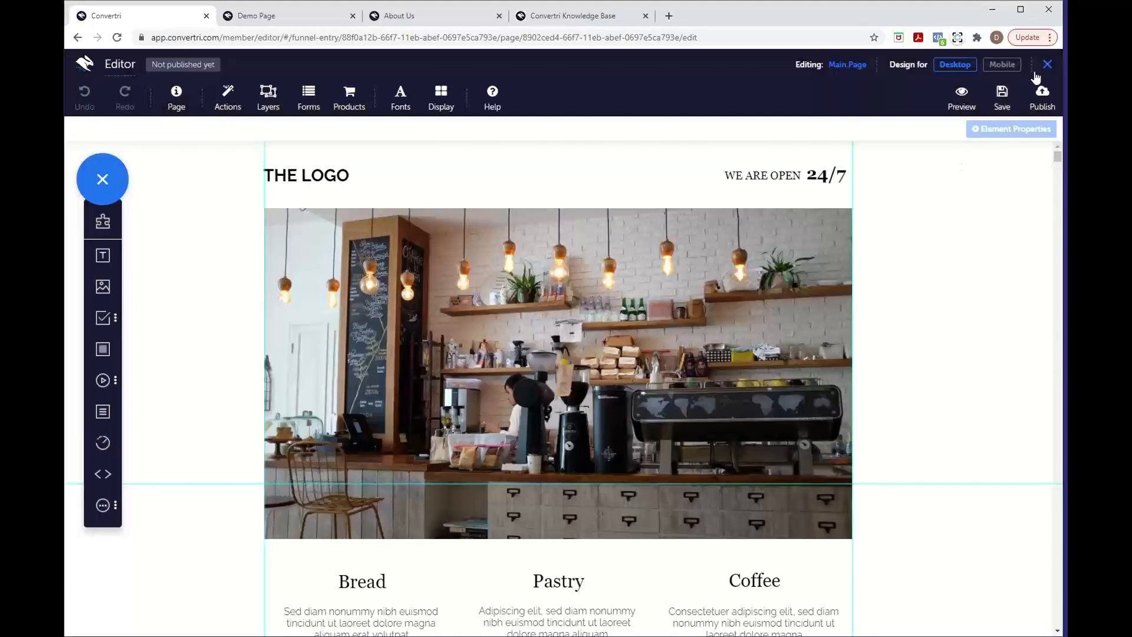
{"action": "left_click", "coordinate": [1041, 67]}
{"action": "left_click", "coordinate": [628, 108]}
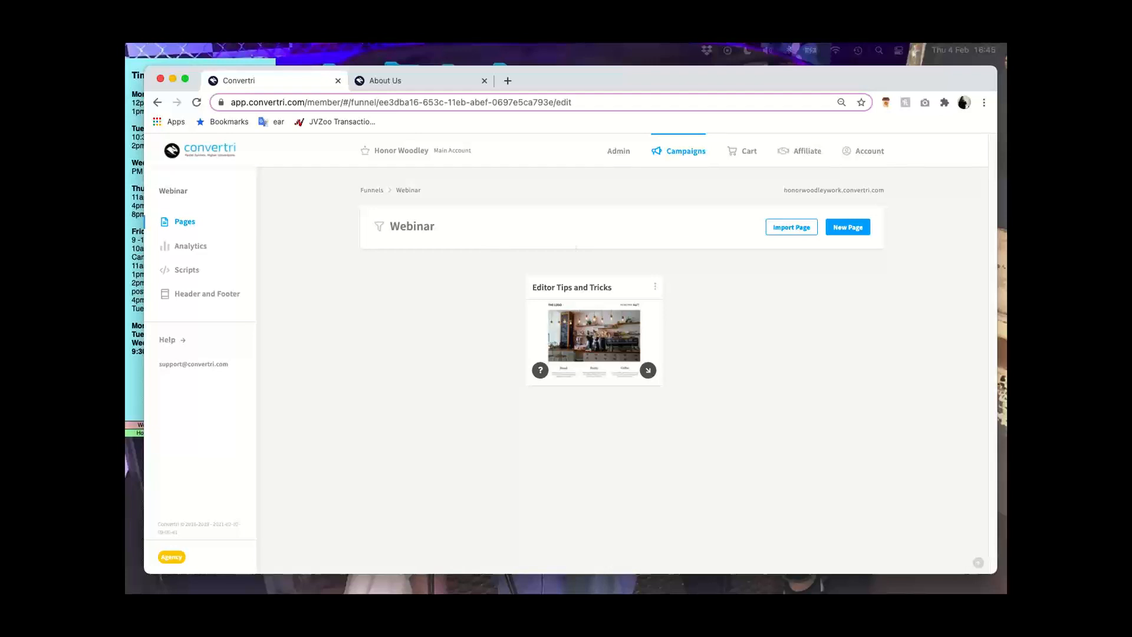
View the team profiles on the About Us page and return to the Webinar funnel
{"action": "left_click", "coordinate": [426, 84]}
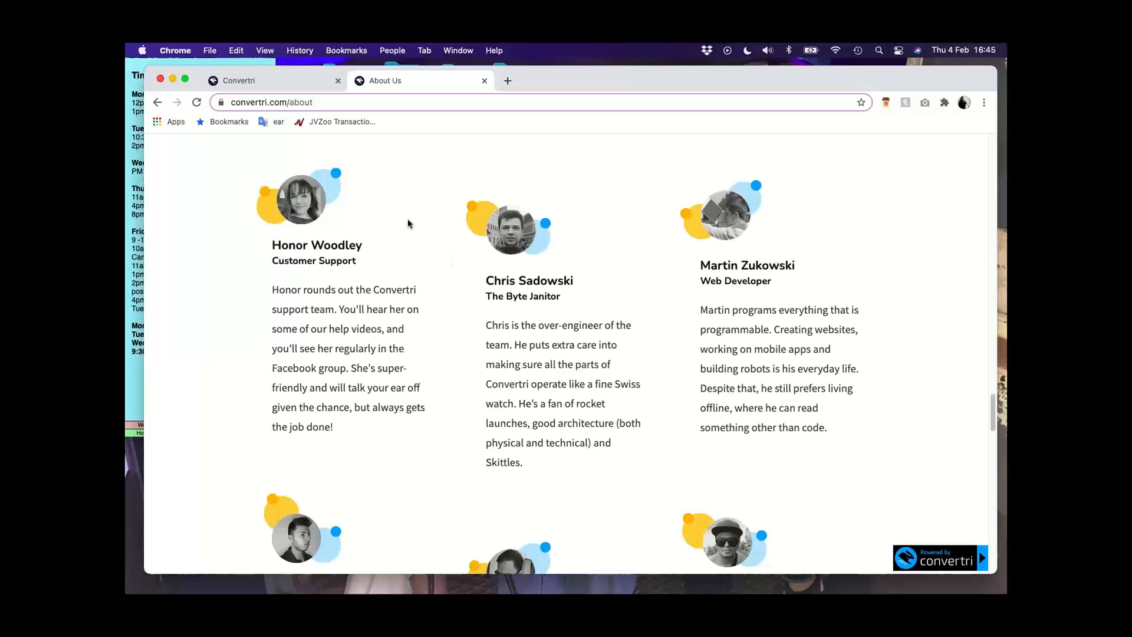
{"action": "left_click", "coordinate": [293, 80]}
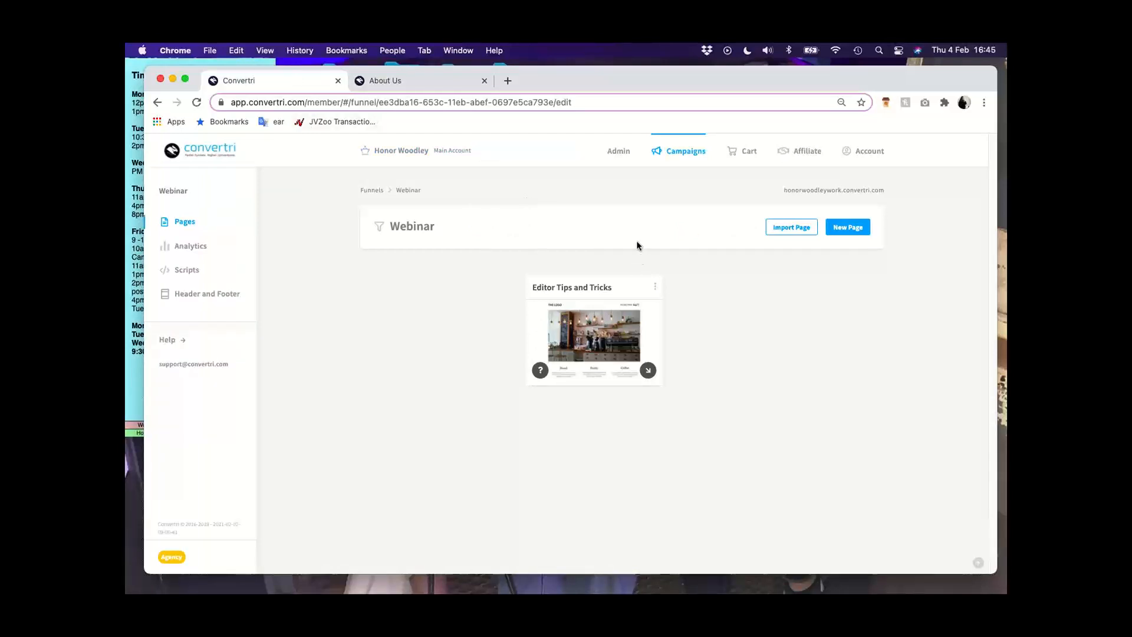
{"action": "left_click_drag", "start_coordinate": [684, 78], "coordinate": [687, 78]}
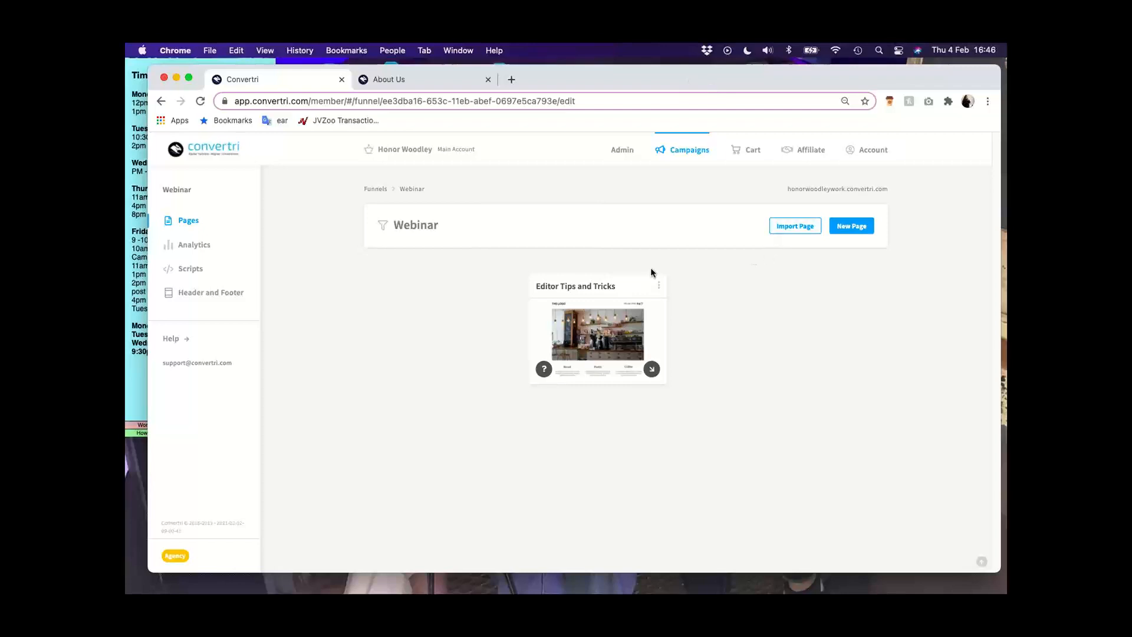
Open the Editor Tips and Tricks page for editing and examine its header image, product columns and Menu section
{"action": "left_click", "coordinate": [605, 328]}
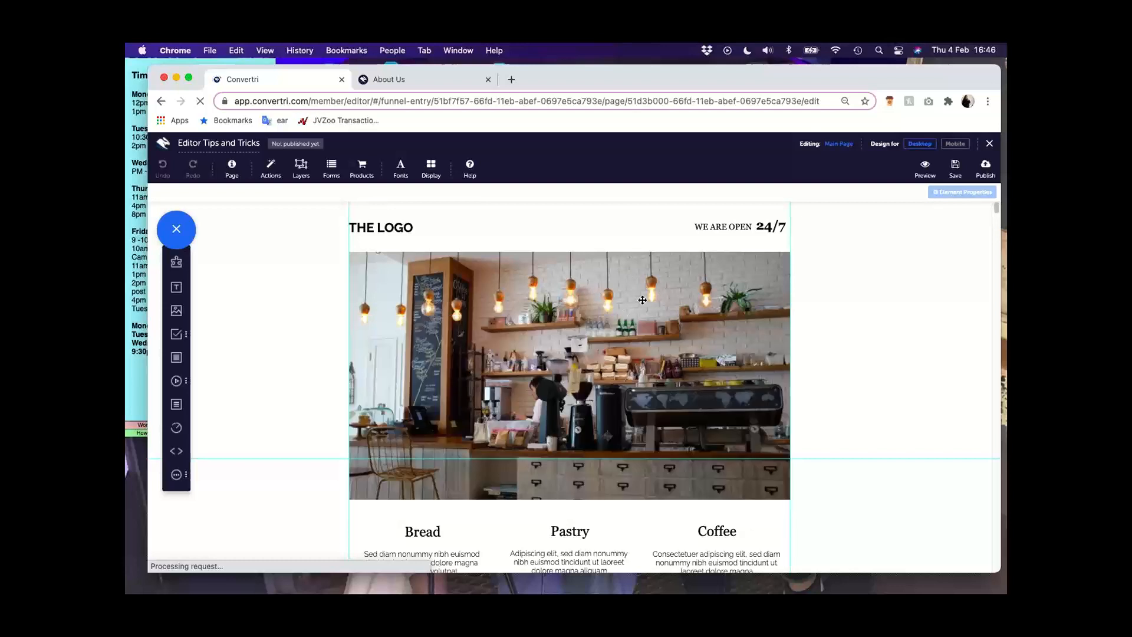
{"action": "scroll", "coordinate": [667, 304], "scroll_direction": "down", "scroll_amount": 1}
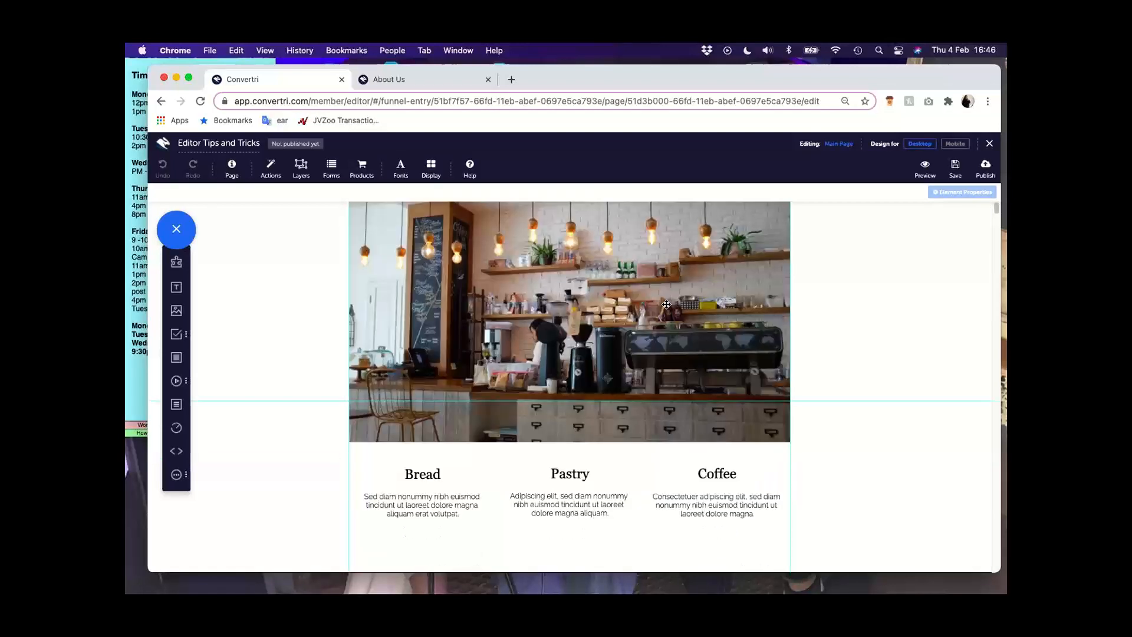
{"action": "scroll", "coordinate": [700, 280], "scroll_direction": "up", "scroll_amount": 1}
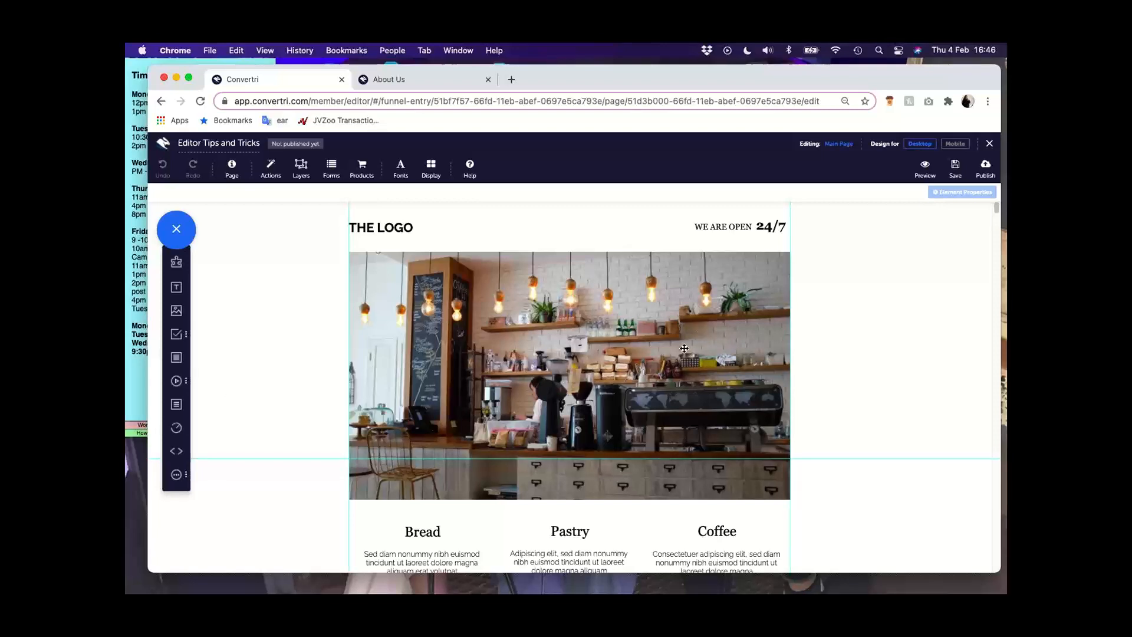
{"action": "scroll", "coordinate": [659, 411], "scroll_direction": "down", "scroll_amount": 5}
{"action": "scroll", "coordinate": [675, 407], "scroll_direction": "down", "scroll_amount": 11}
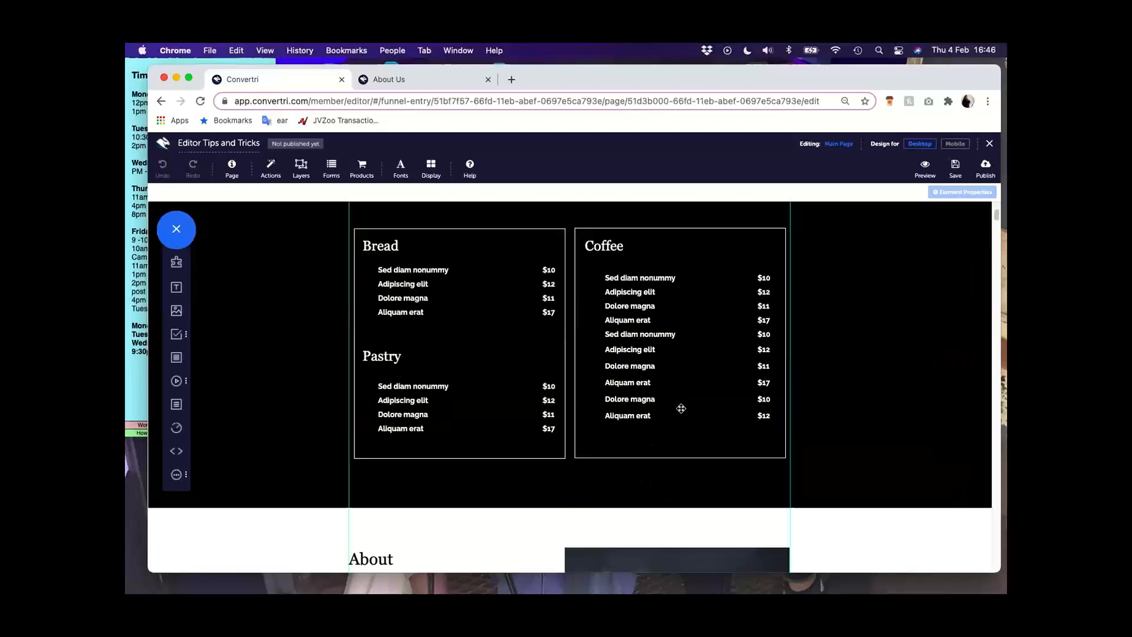
{"action": "scroll", "coordinate": [687, 406], "scroll_direction": "up", "scroll_amount": 8}
{"action": "scroll", "coordinate": [687, 406], "scroll_direction": "up", "scroll_amount": 3}
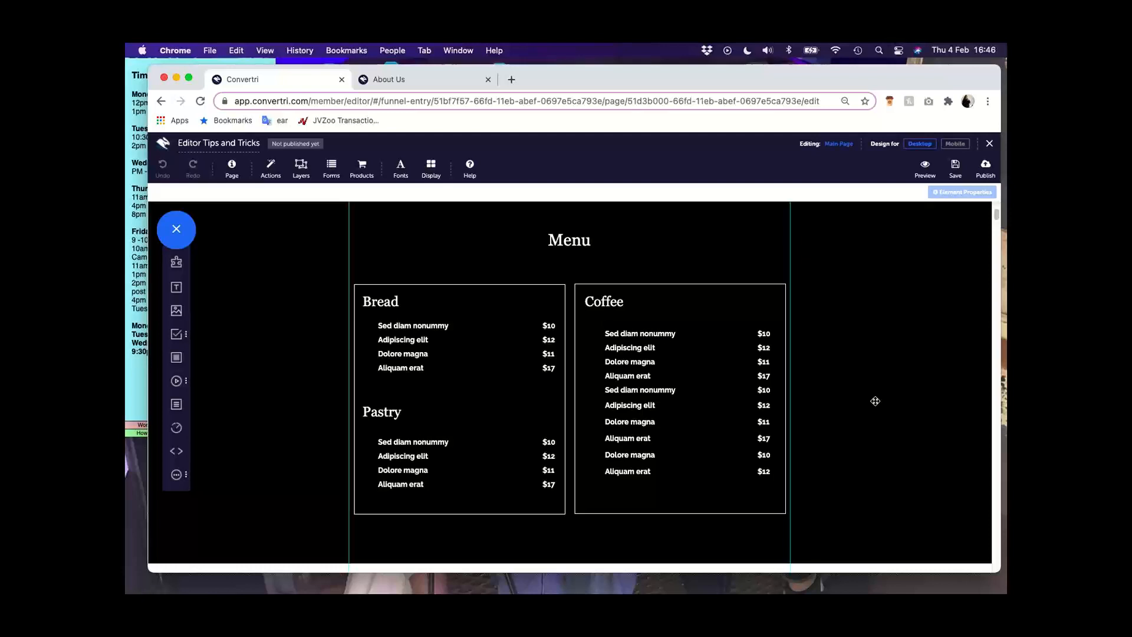
{"action": "scroll", "coordinate": [583, 346], "scroll_direction": "up", "scroll_amount": 5}
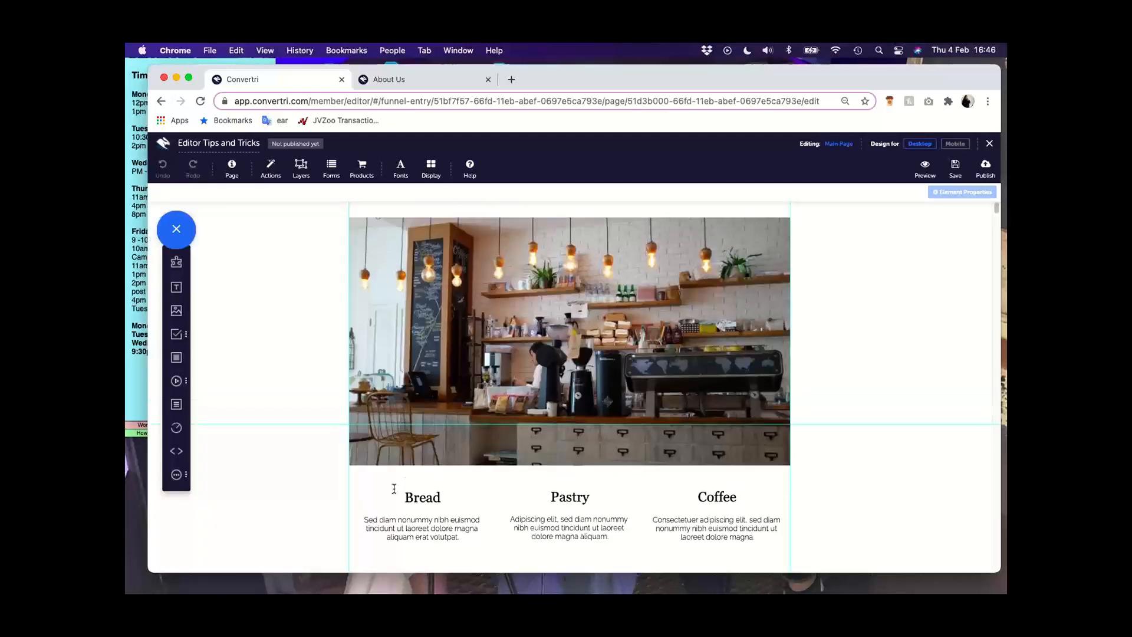
{"action": "scroll", "coordinate": [530, 472], "scroll_direction": "down", "scroll_amount": 5}
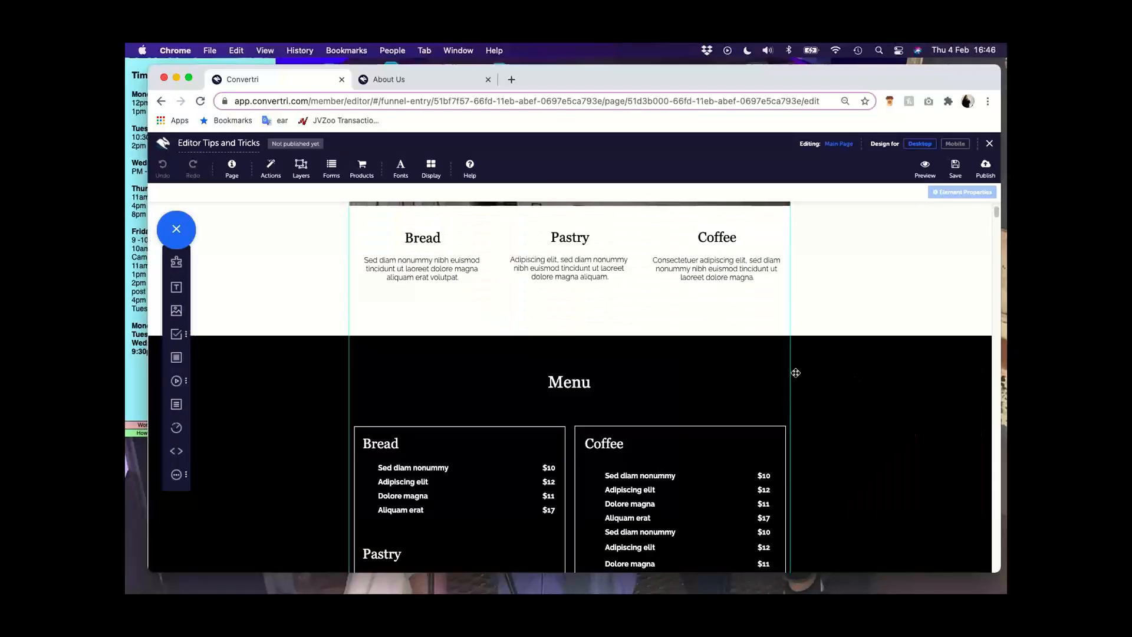
{"action": "scroll", "coordinate": [809, 380], "scroll_direction": "down", "scroll_amount": 2}
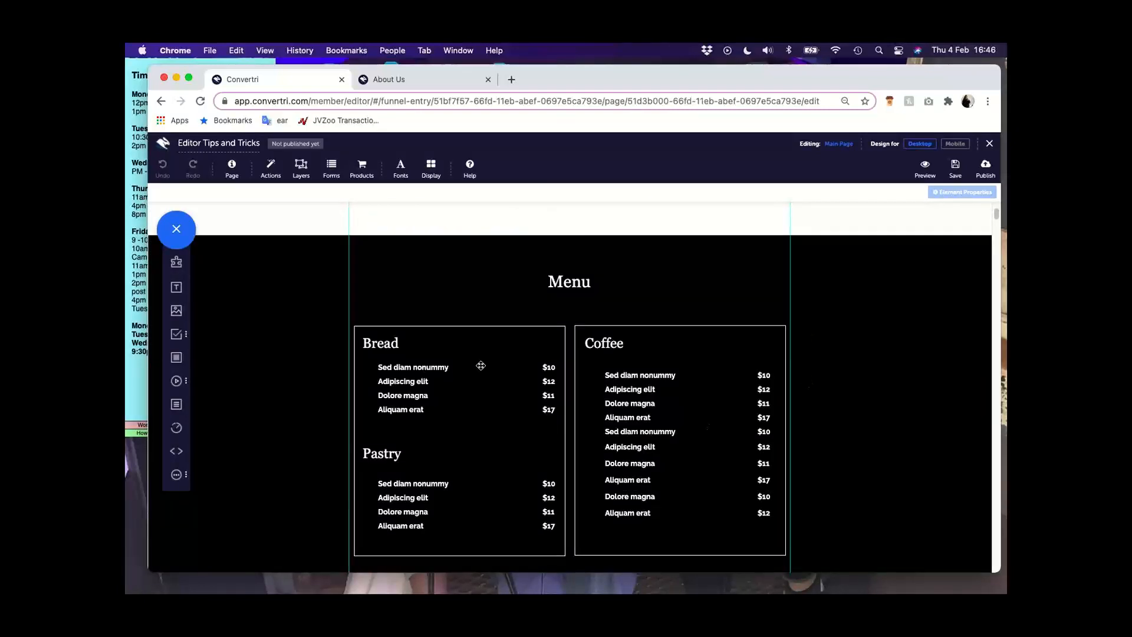
{"action": "scroll", "coordinate": [705, 412], "scroll_direction": "down", "scroll_amount": 4}
{"action": "scroll", "coordinate": [705, 412], "scroll_direction": "up", "scroll_amount": 2}
{"action": "scroll", "coordinate": [706, 412], "scroll_direction": "up", "scroll_amount": 5}
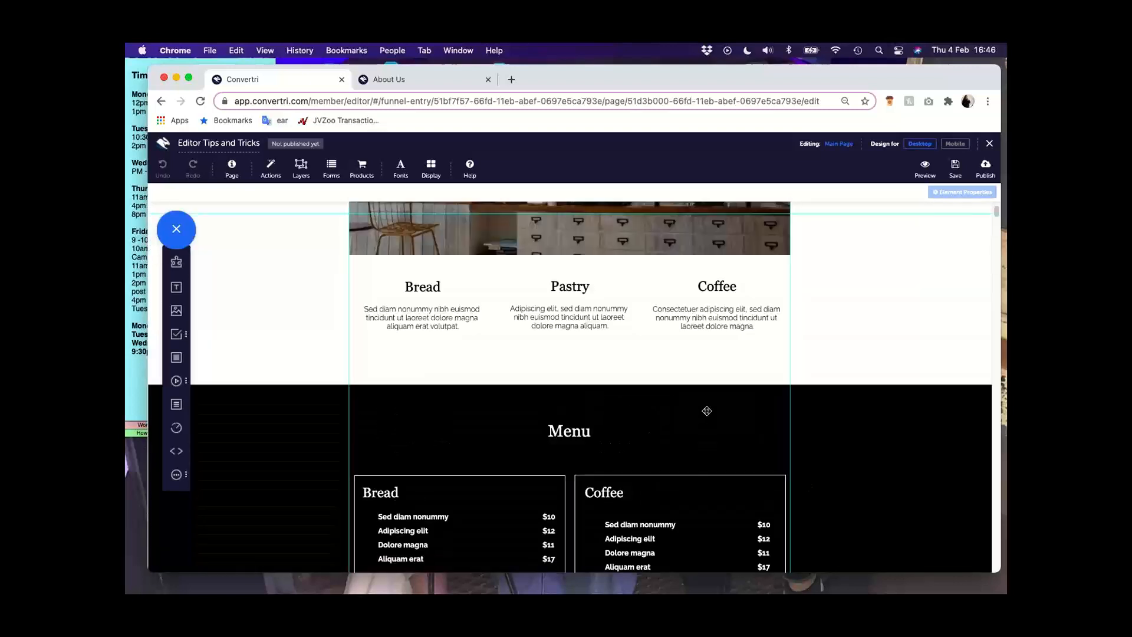
{"action": "scroll", "coordinate": [705, 409], "scroll_direction": "down", "scroll_amount": 2}
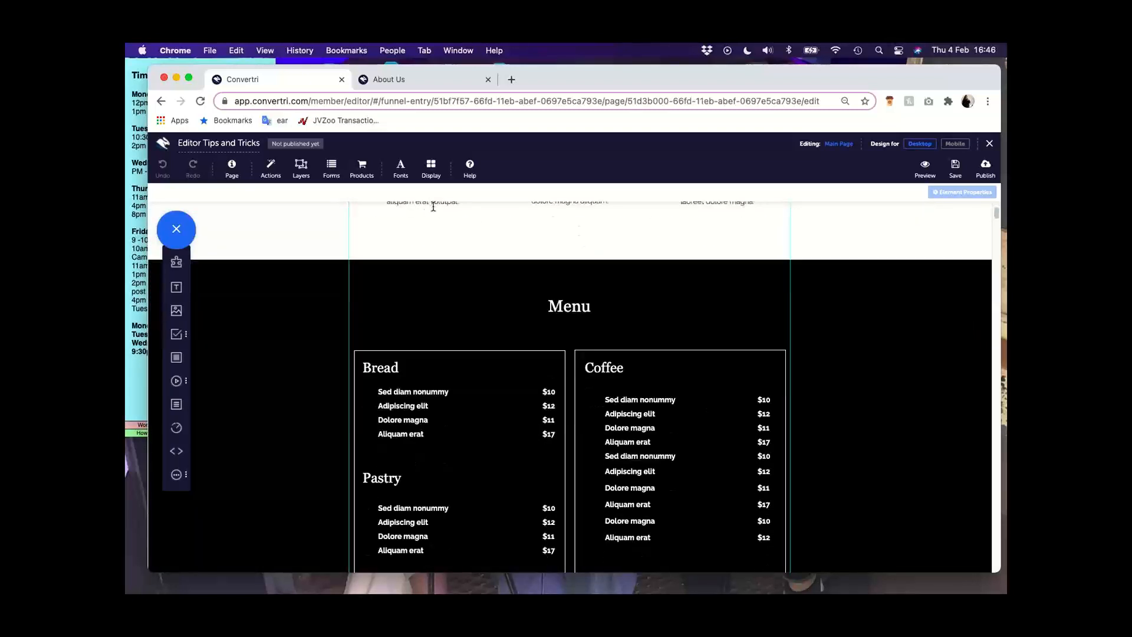
Turn on element outlines for the page canvas
{"action": "left_click", "coordinate": [437, 179]}
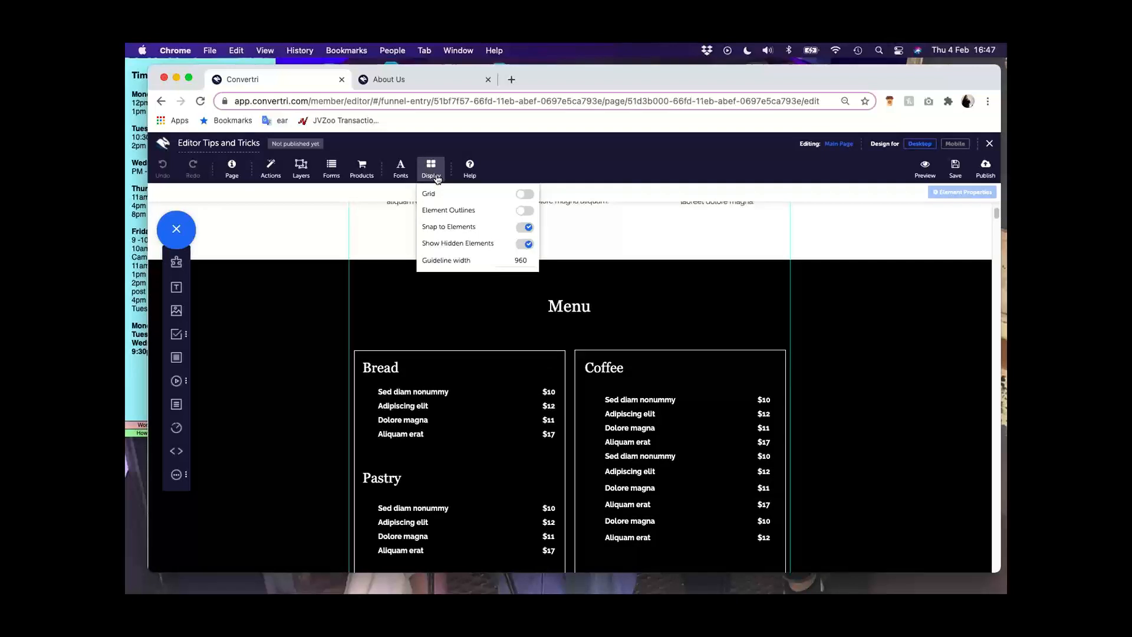
{"action": "left_click", "coordinate": [522, 211]}
Delete the black Menu panel with its contents and inspect the gap between the product columns and the About section
{"action": "left_click", "coordinate": [718, 276]}
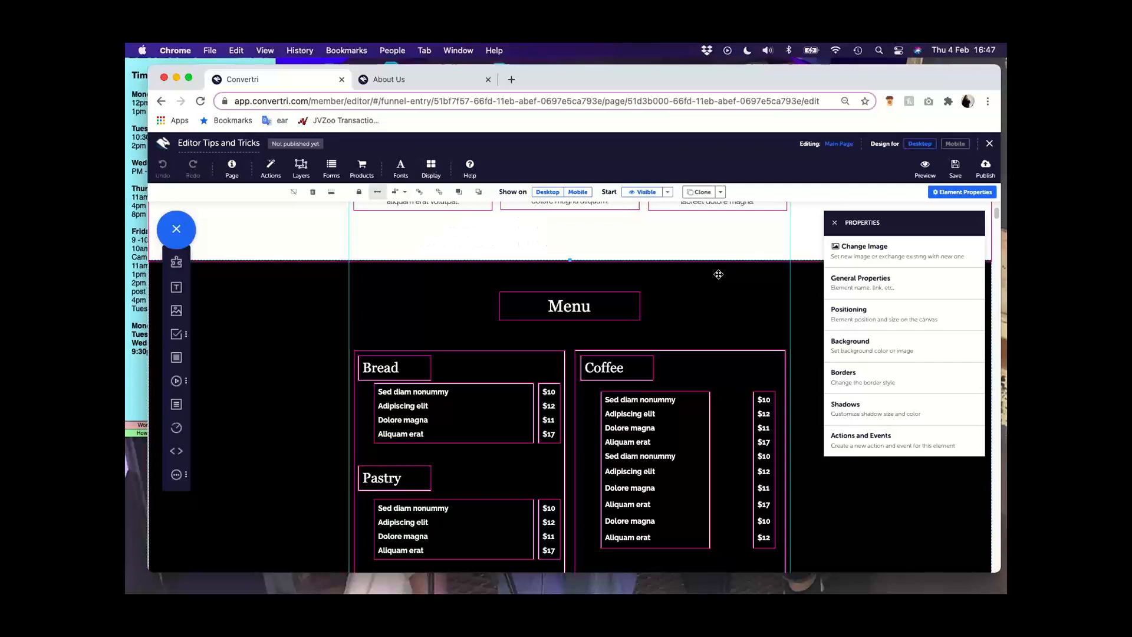
{"action": "scroll", "coordinate": [688, 283], "scroll_direction": "down", "scroll_amount": 2}
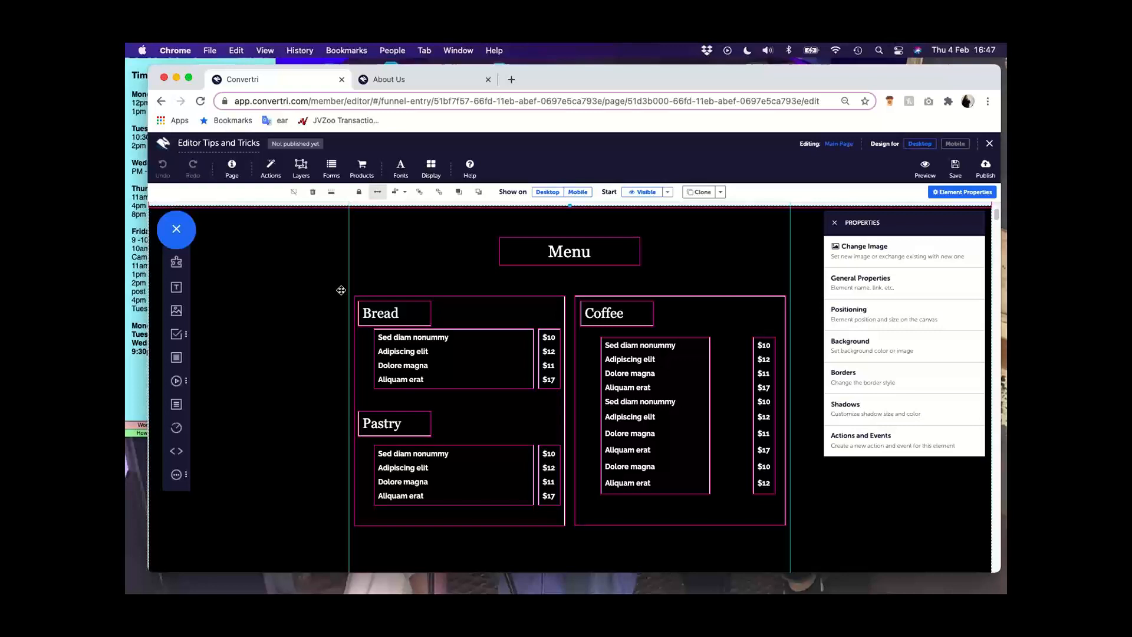
{"action": "scroll", "coordinate": [316, 288], "scroll_direction": "up", "scroll_amount": 1}
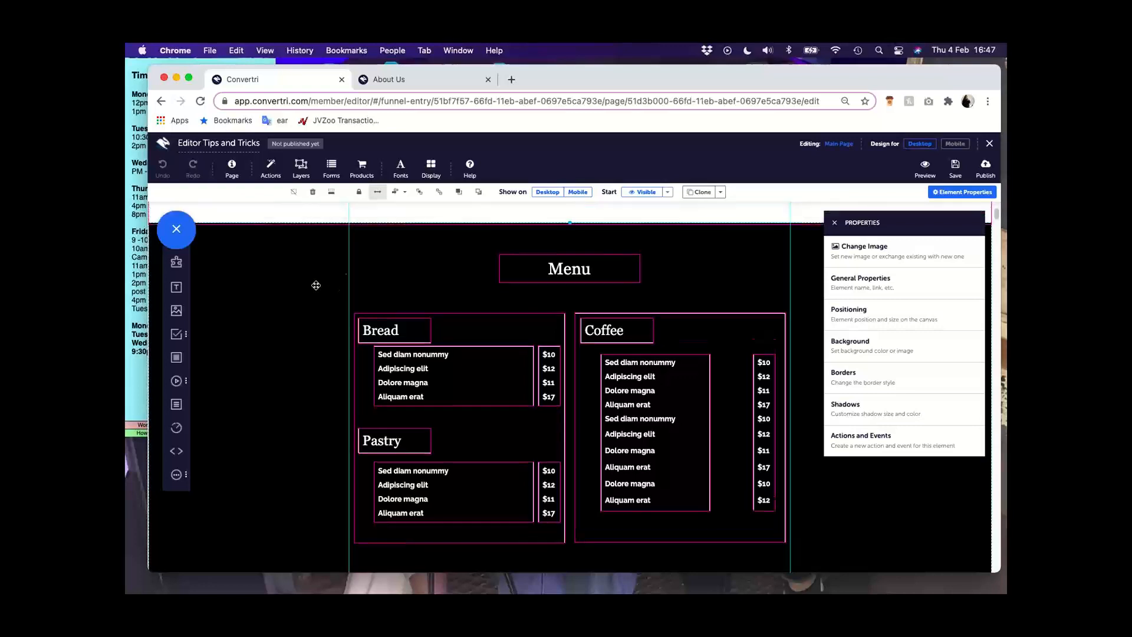
{"action": "scroll", "coordinate": [486, 405], "scroll_direction": "down", "scroll_amount": 4}
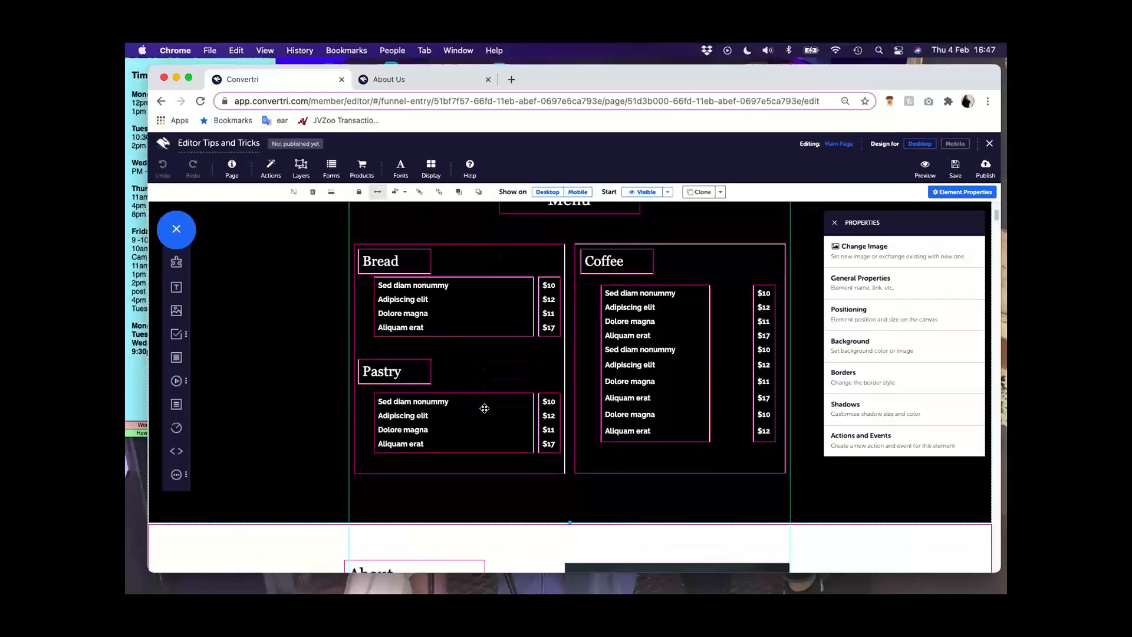
{"action": "scroll", "coordinate": [413, 354], "scroll_direction": "up", "scroll_amount": 5}
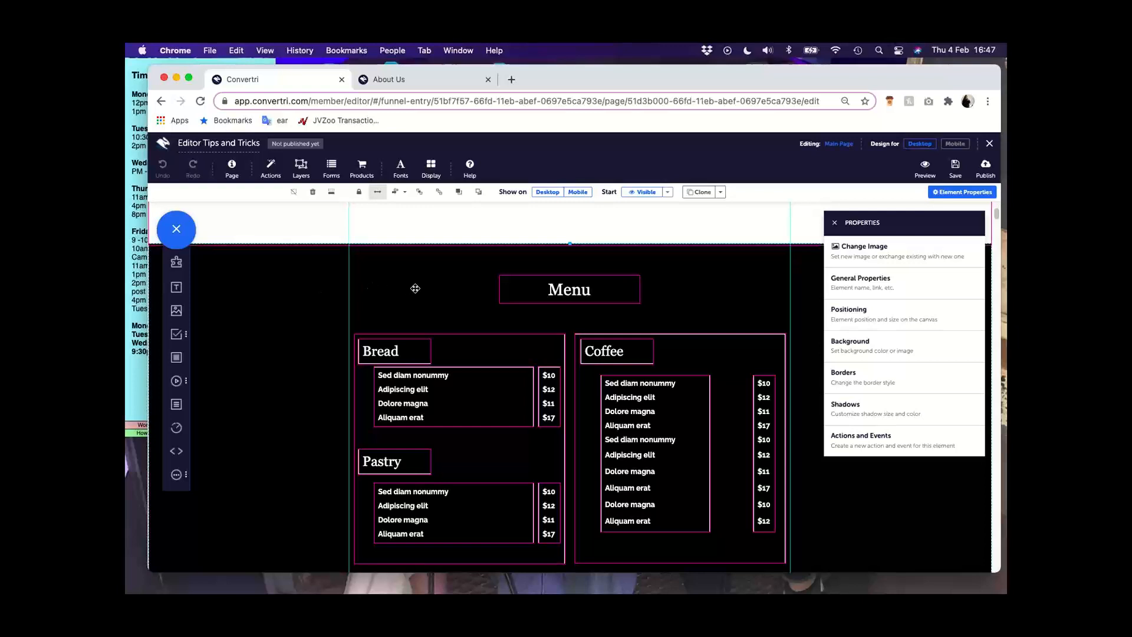
{"action": "left_click", "coordinate": [314, 194]}
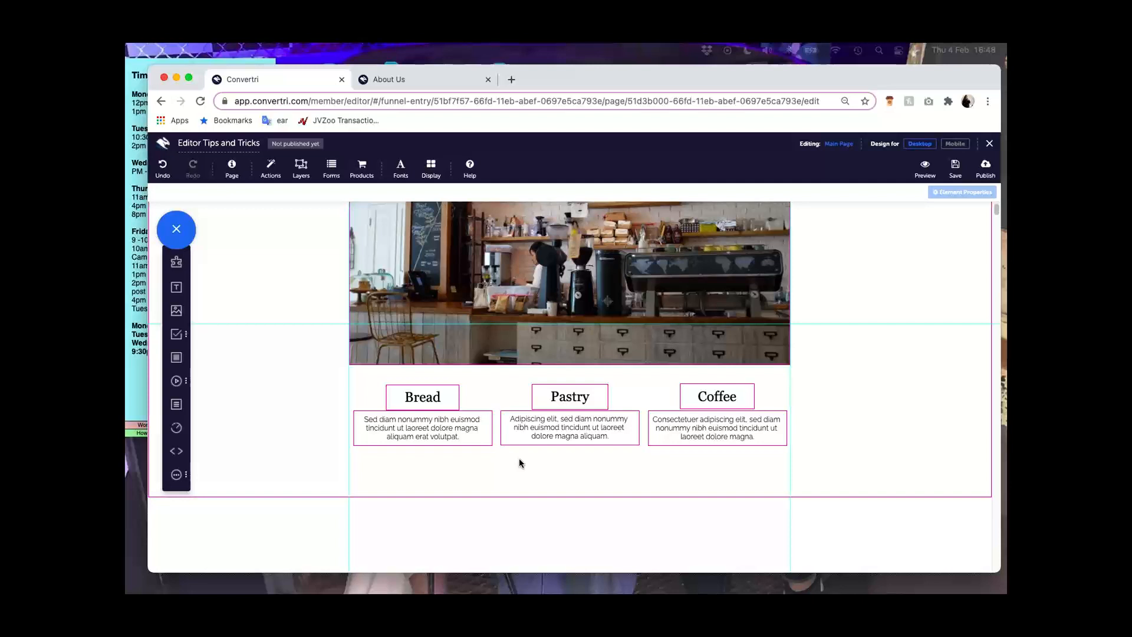
{"action": "scroll", "coordinate": [525, 453], "scroll_direction": "down", "scroll_amount": 10}
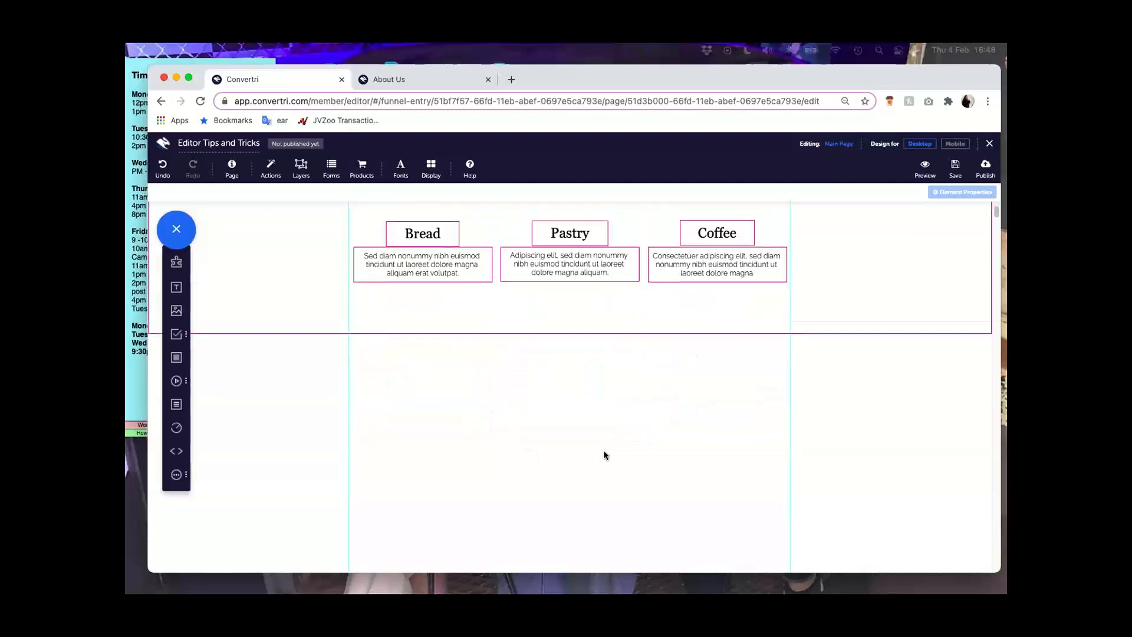
{"action": "scroll", "coordinate": [602, 454], "scroll_direction": "down", "scroll_amount": 4}
{"action": "scroll", "coordinate": [604, 449], "scroll_direction": "up", "scroll_amount": 3}
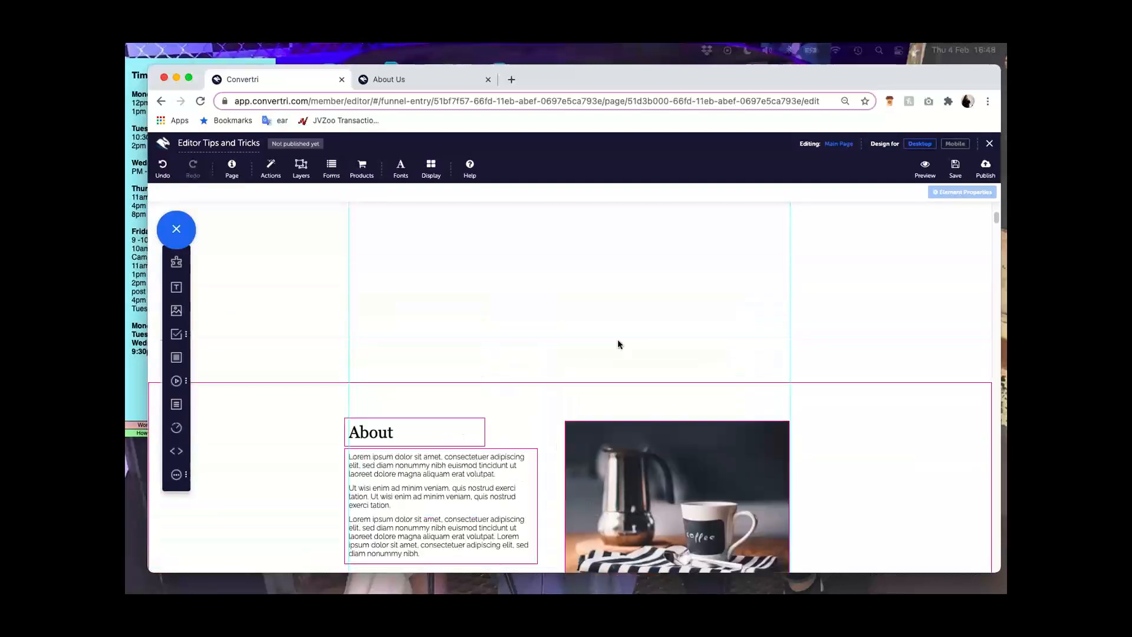
{"action": "scroll", "coordinate": [590, 331], "scroll_direction": "up", "scroll_amount": 2}
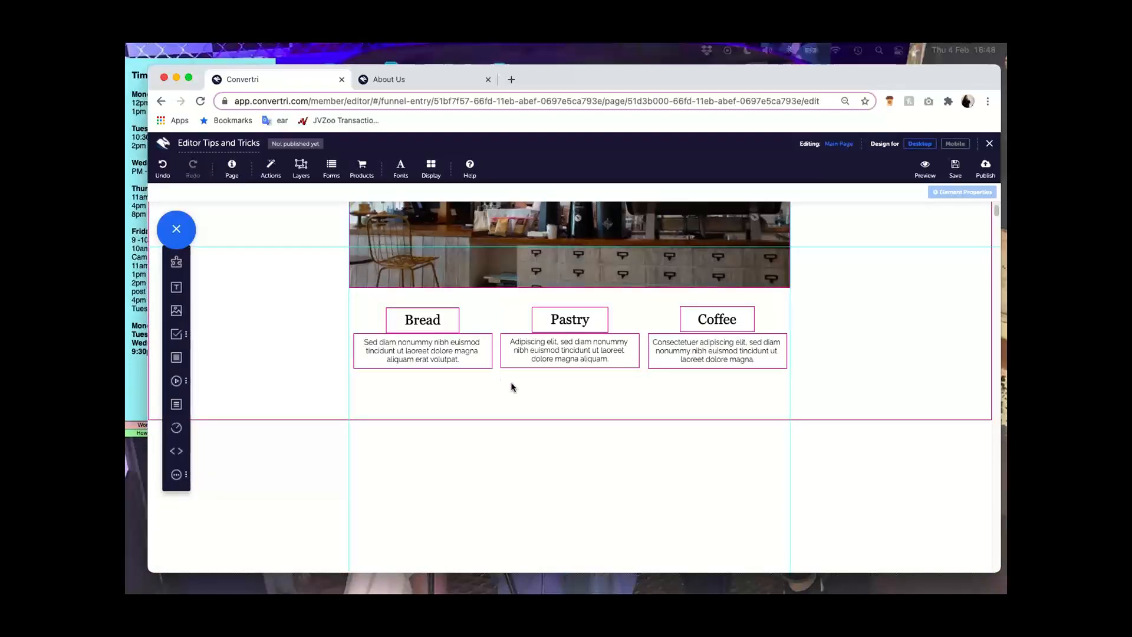
Close the gap under the Bread, Pastry and Coffee columns by moving the About section and everything below it up together
{"action": "scroll", "coordinate": [511, 381], "scroll_direction": "down", "scroll_amount": 3}
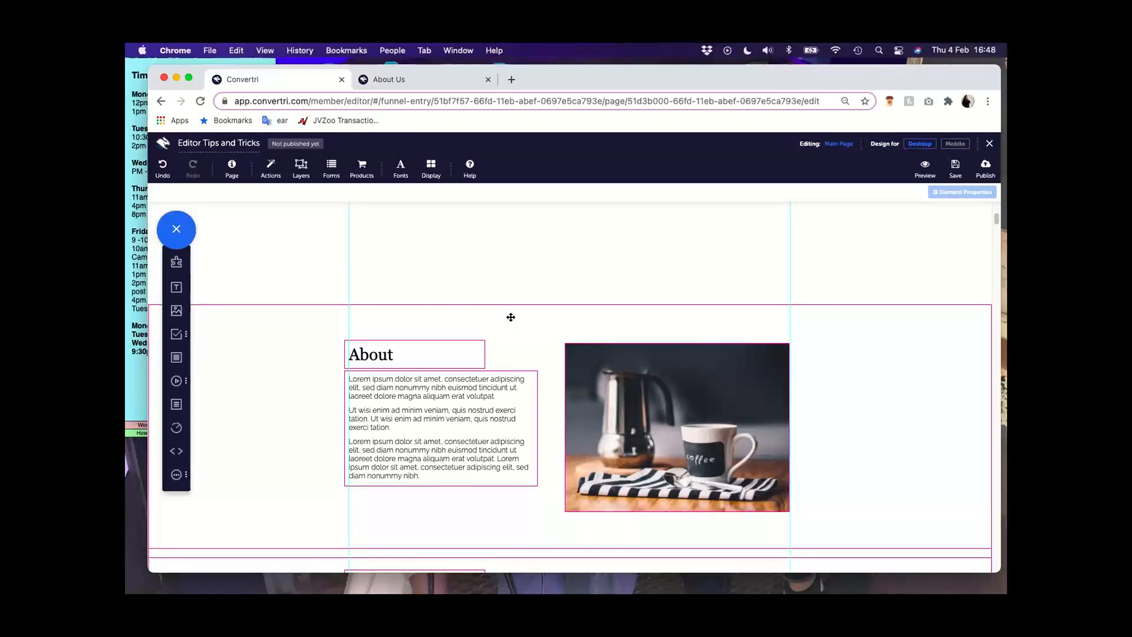
{"action": "scroll", "coordinate": [501, 313], "scroll_direction": "up", "scroll_amount": 5}
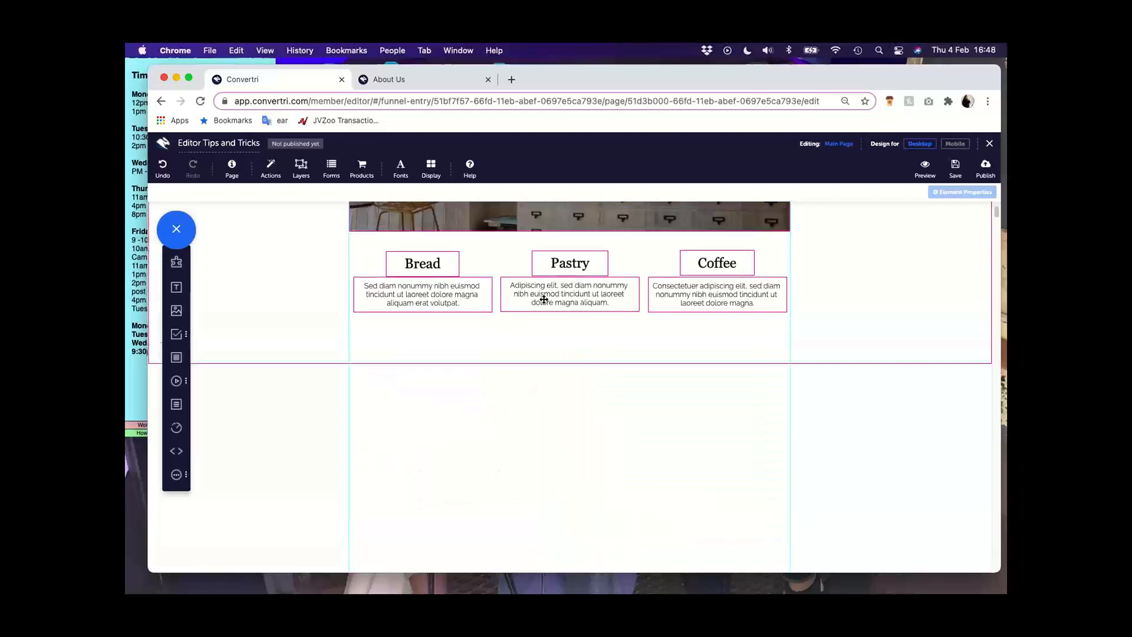
{"action": "scroll", "coordinate": [534, 389], "scroll_direction": "down", "scroll_amount": 5}
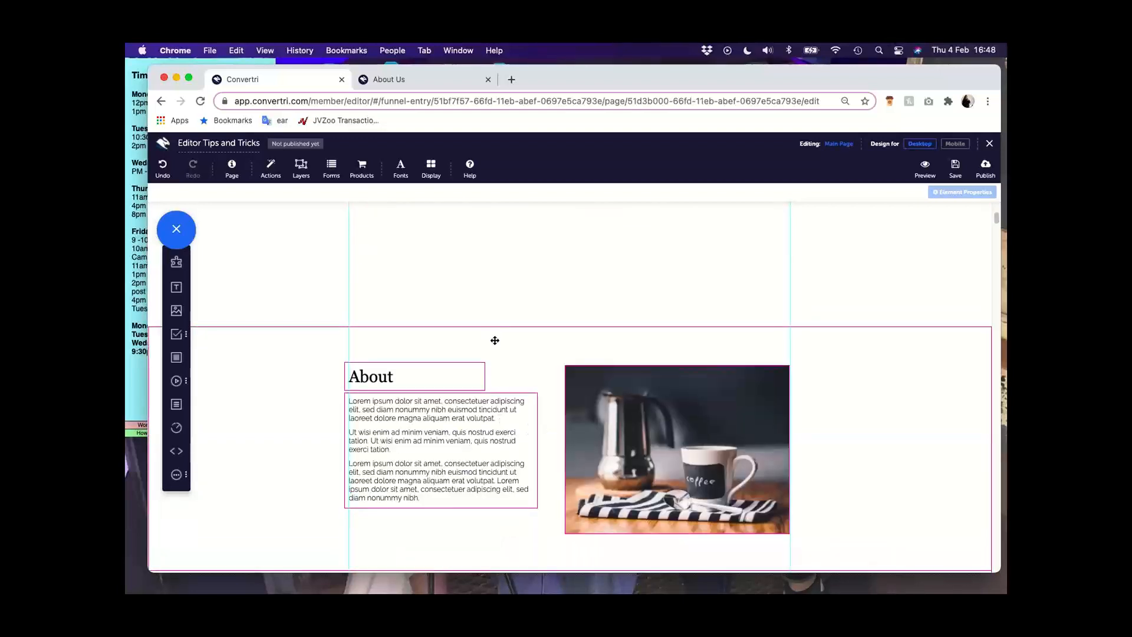
{"action": "left_click", "coordinate": [495, 340]}
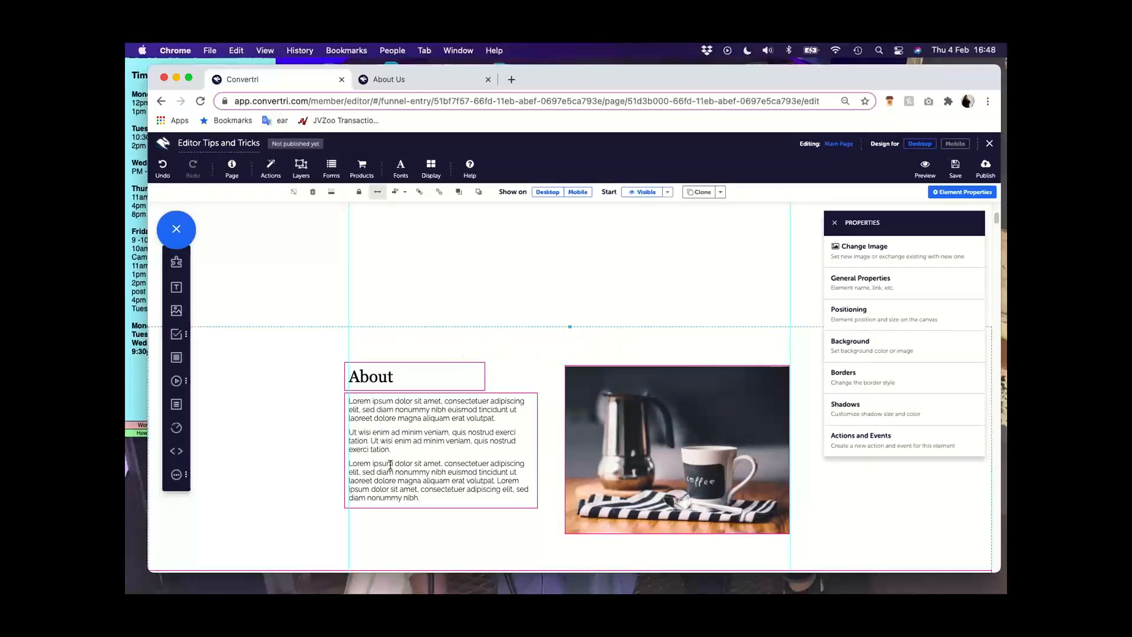
{"action": "scroll", "coordinate": [444, 406], "scroll_direction": "down", "scroll_amount": 1}
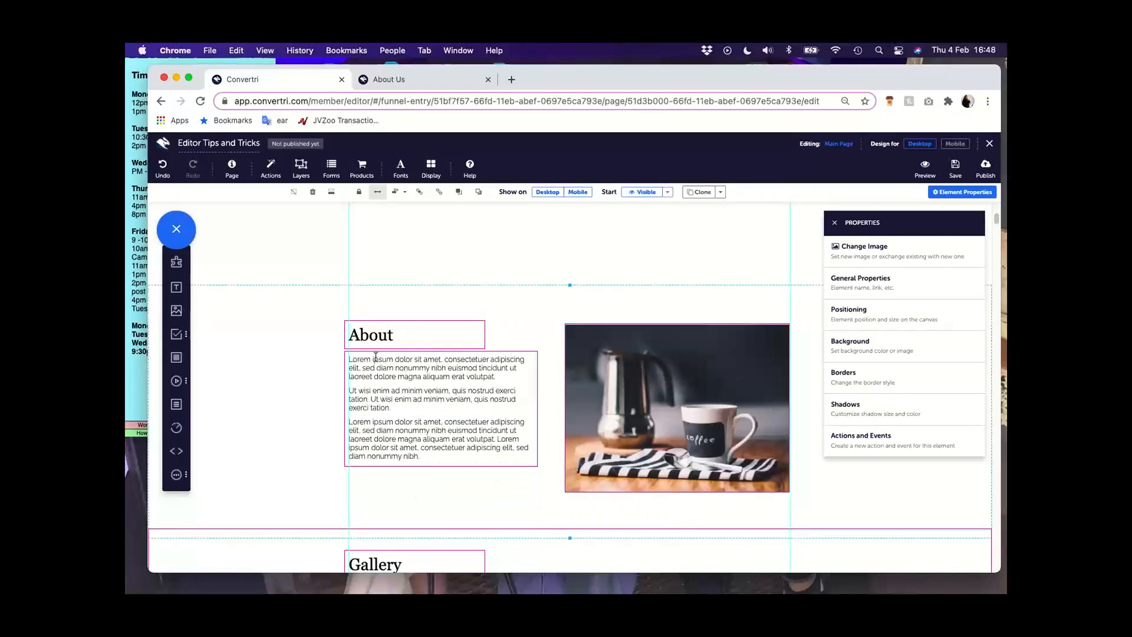
{"action": "left_click", "coordinate": [333, 192]}
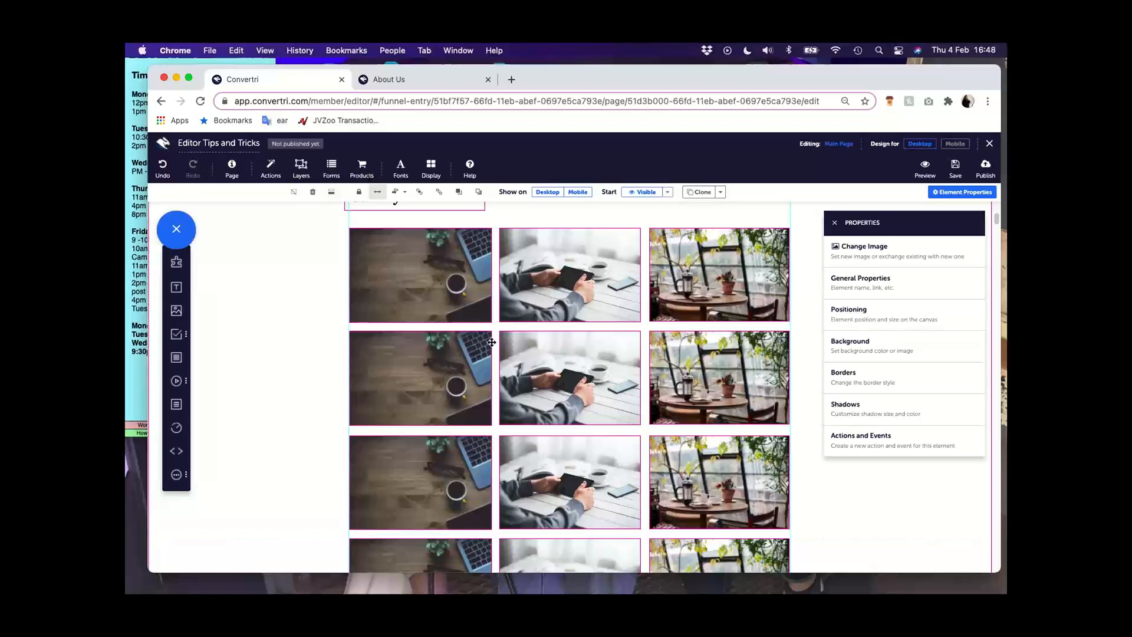
Examine the page layout from the product columns through the Gallery and The Coffee Lovers section to the footer
{"action": "scroll", "coordinate": [493, 340], "scroll_direction": "up", "scroll_amount": 5}
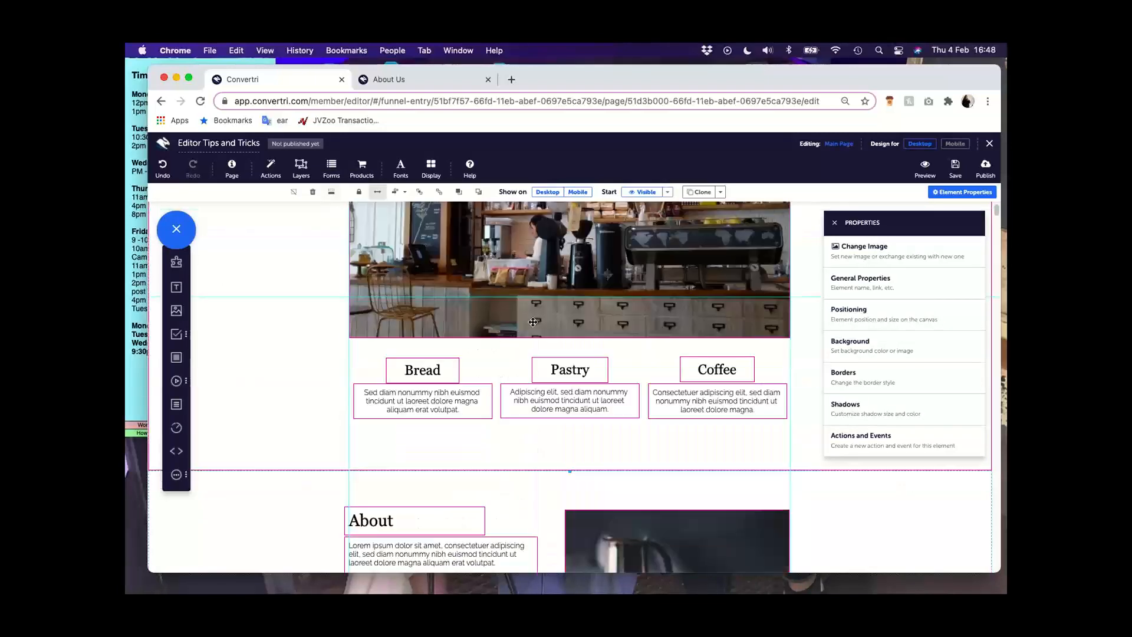
{"action": "scroll", "coordinate": [512, 325], "scroll_direction": "down", "scroll_amount": 3}
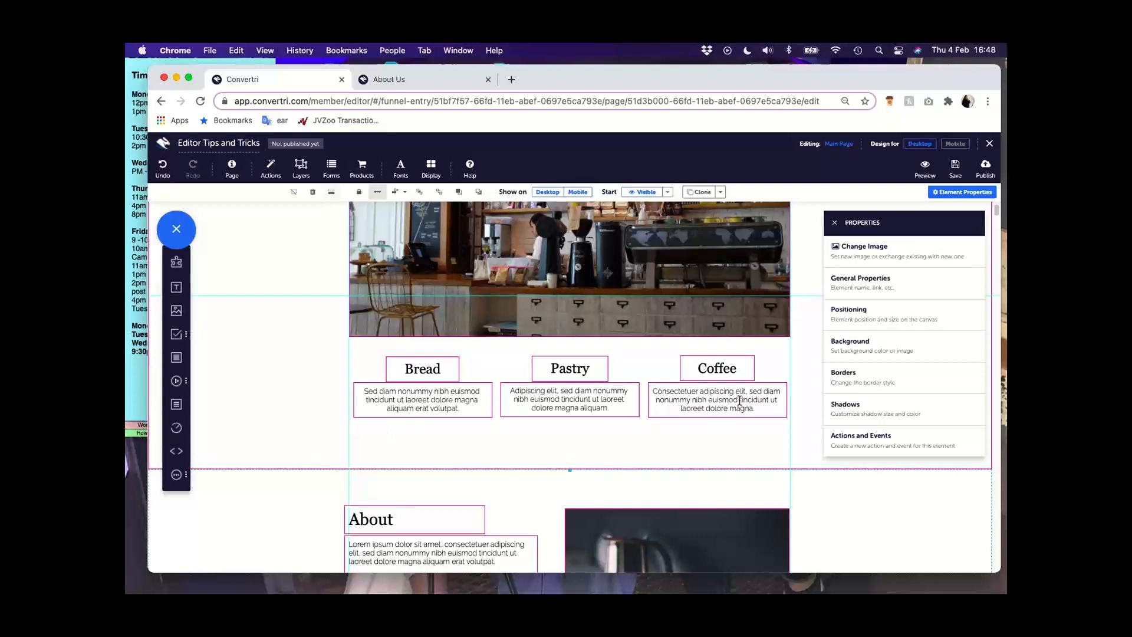
{"action": "scroll", "coordinate": [734, 431], "scroll_direction": "down", "scroll_amount": 3}
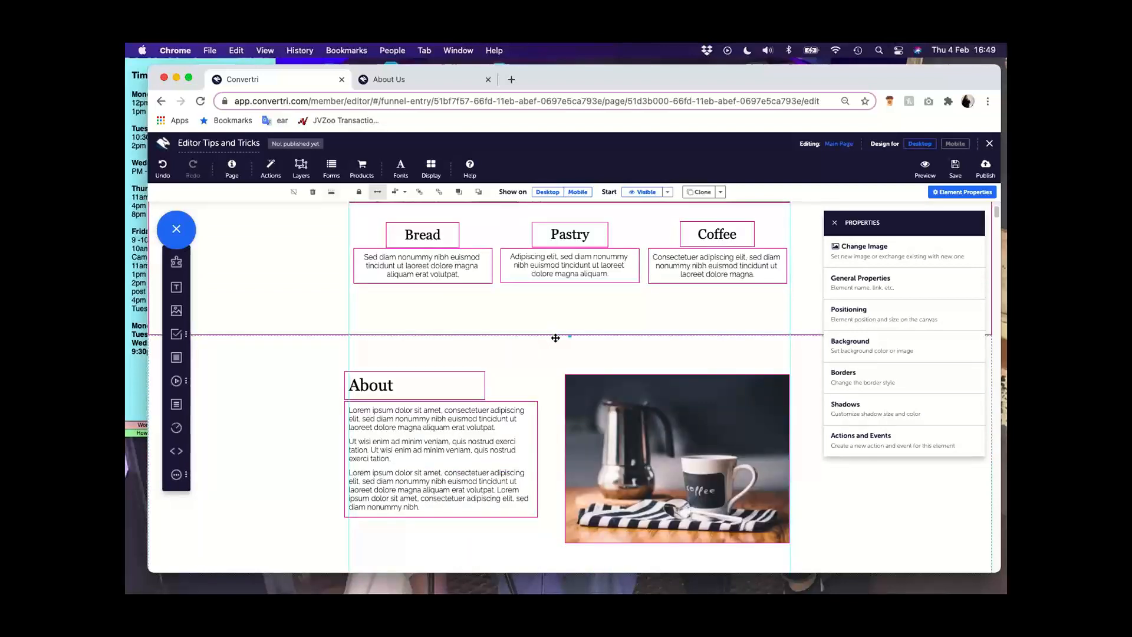
{"action": "scroll", "coordinate": [555, 338], "scroll_direction": "down", "scroll_amount": 15}
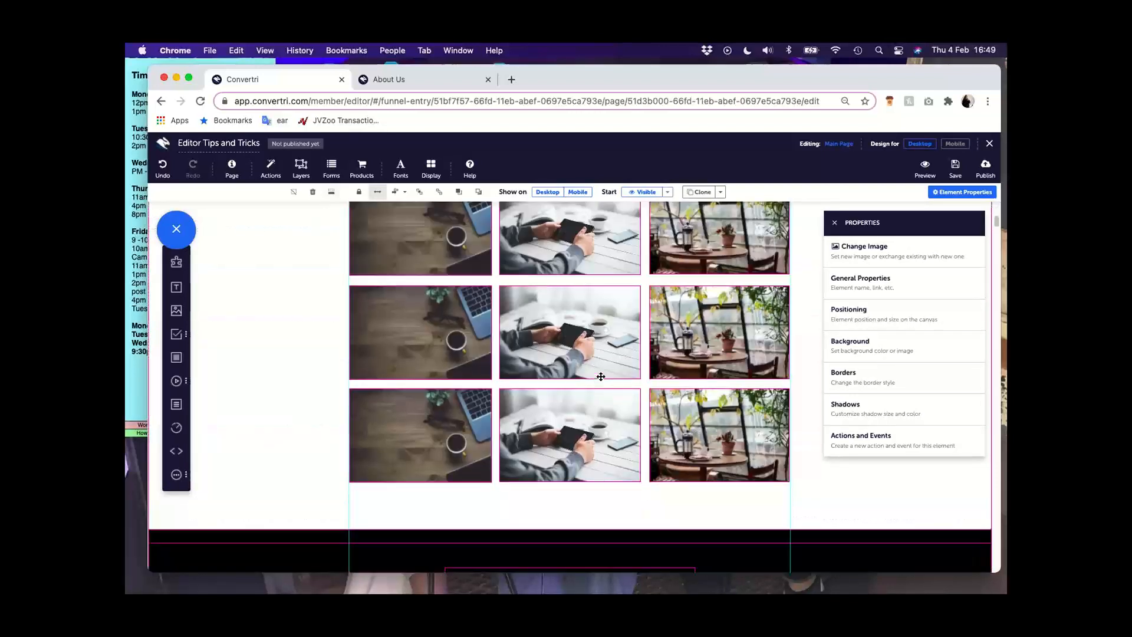
{"action": "scroll", "coordinate": [561, 356], "scroll_direction": "down", "scroll_amount": 8}
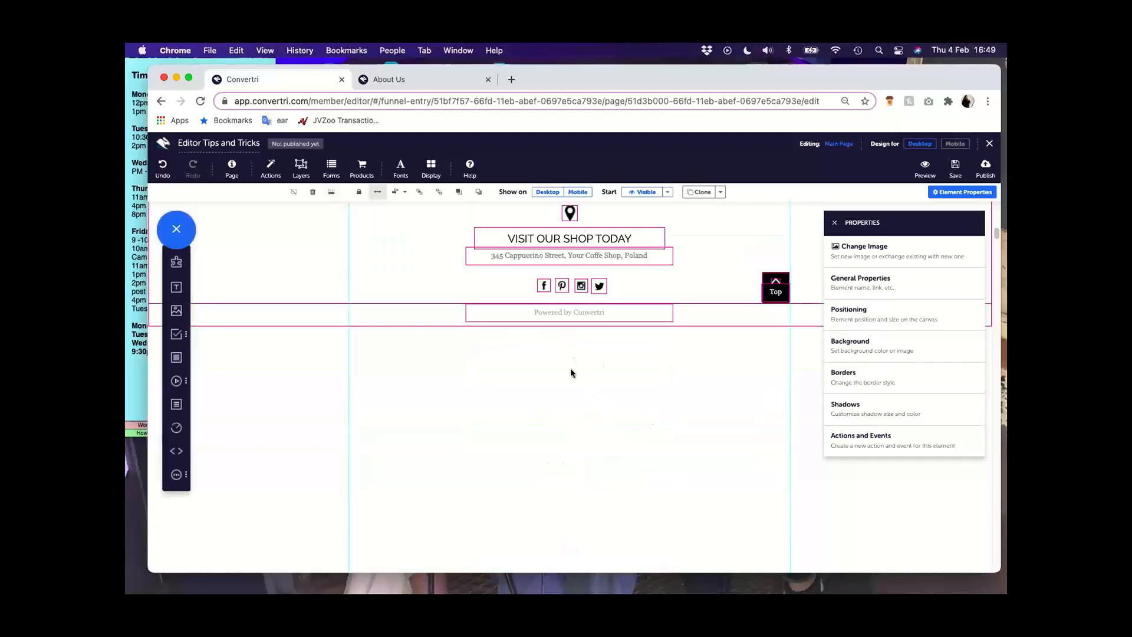
{"action": "scroll", "coordinate": [586, 365], "scroll_direction": "up", "scroll_amount": 20}
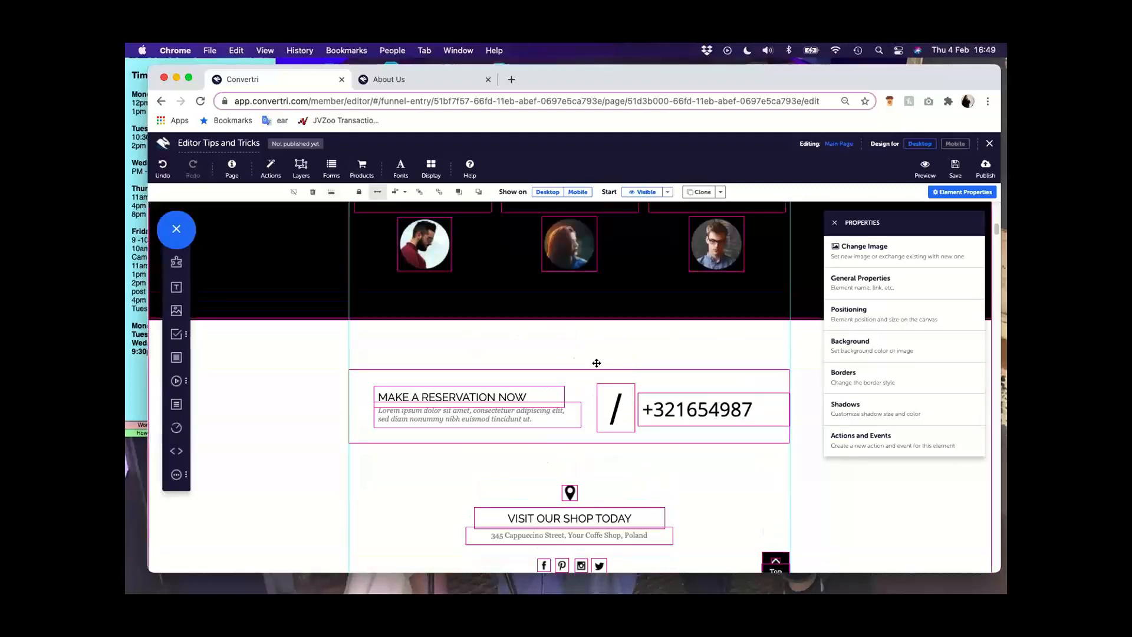
{"action": "scroll", "coordinate": [615, 364], "scroll_direction": "down", "scroll_amount": 7}
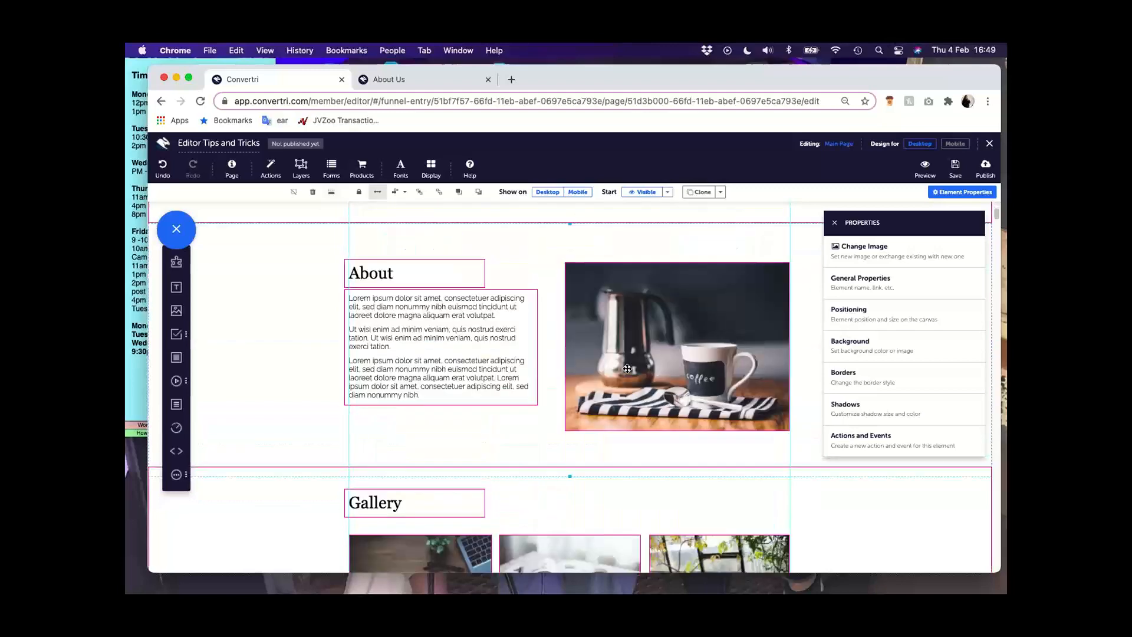
Close the element properties and inspect the spacing between the product columns, About section, Gallery and testimonials
{"action": "left_click", "coordinate": [835, 223]}
{"action": "scroll", "coordinate": [814, 413], "scroll_direction": "up", "scroll_amount": 5}
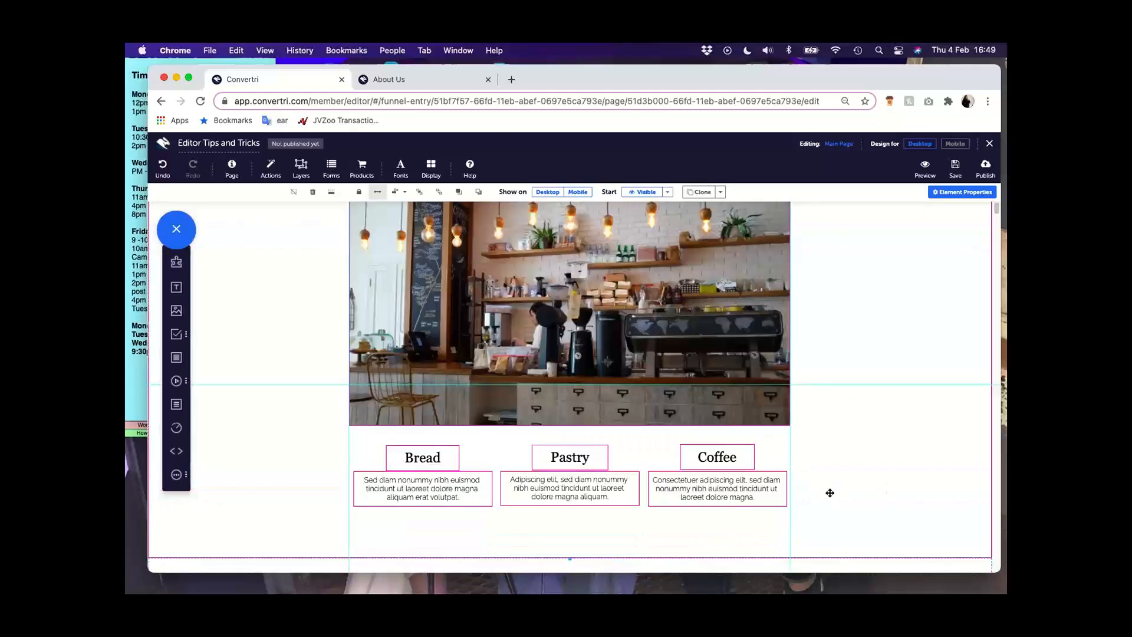
{"action": "scroll", "coordinate": [838, 493], "scroll_direction": "down", "scroll_amount": 2}
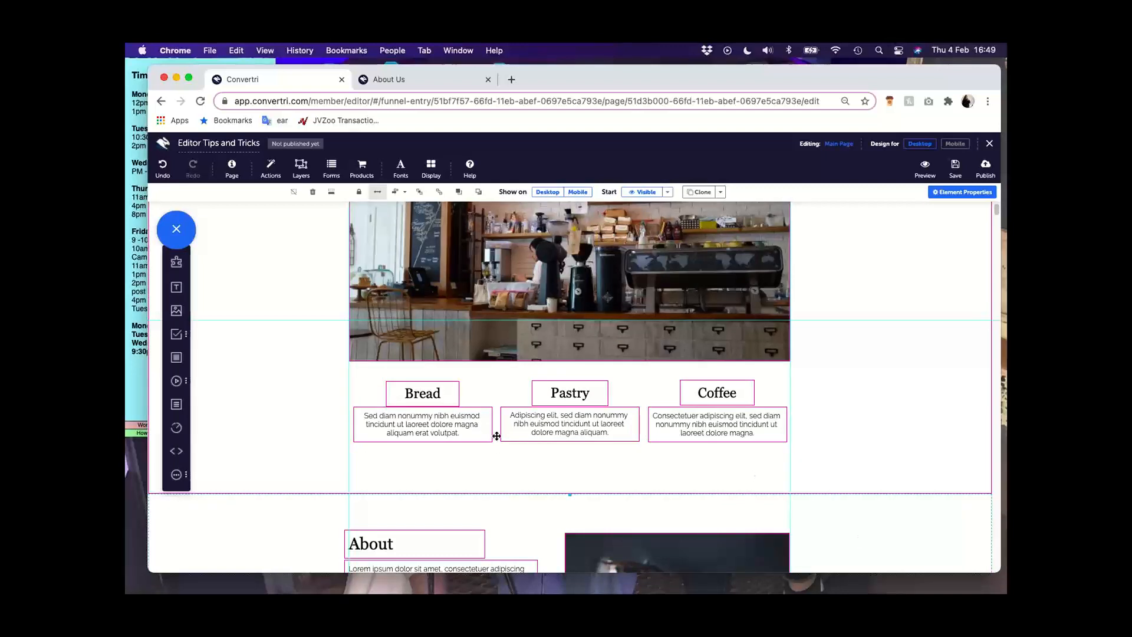
{"action": "scroll", "coordinate": [497, 436], "scroll_direction": "down", "scroll_amount": 5}
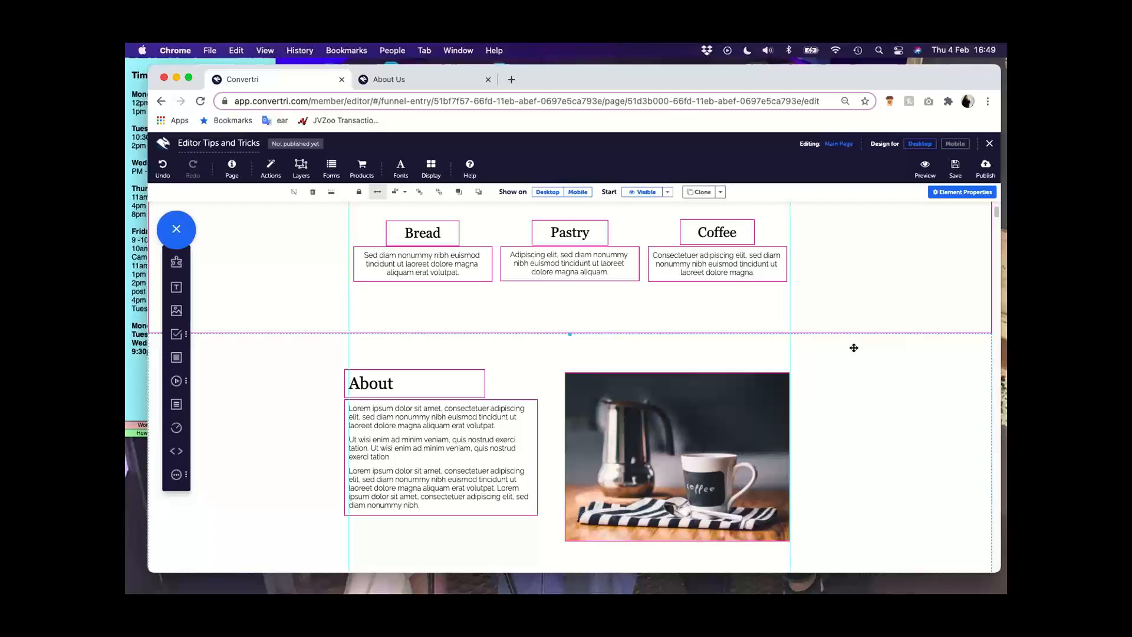
{"action": "scroll", "coordinate": [842, 360], "scroll_direction": "down", "scroll_amount": 10}
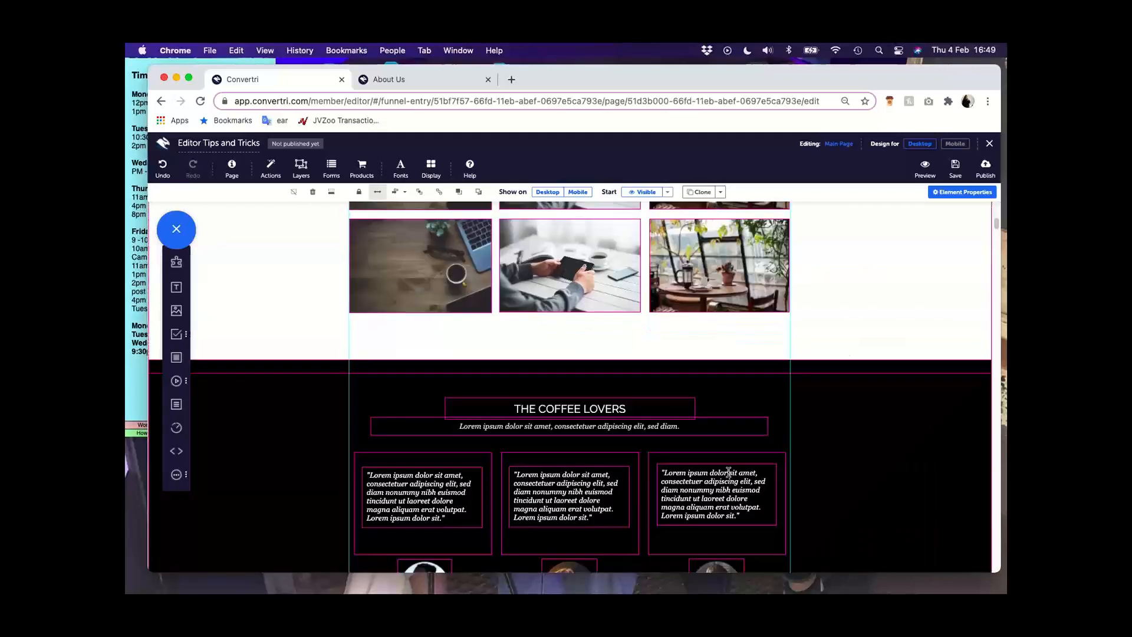
{"action": "scroll", "coordinate": [730, 472], "scroll_direction": "up", "scroll_amount": 10}
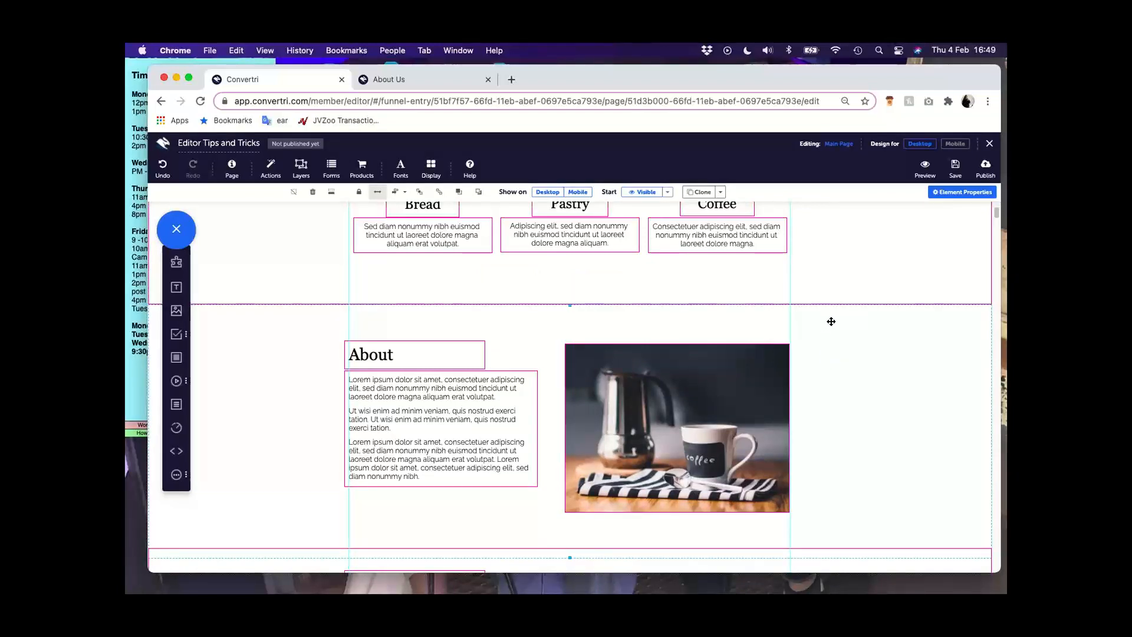
Move the About section down together with everything below it and check the lower sections' positions
{"action": "left_click_drag", "start_coordinate": [829, 321], "coordinate": [843, 410]}
{"action": "scroll", "coordinate": [844, 408], "scroll_direction": "down", "scroll_amount": 7}
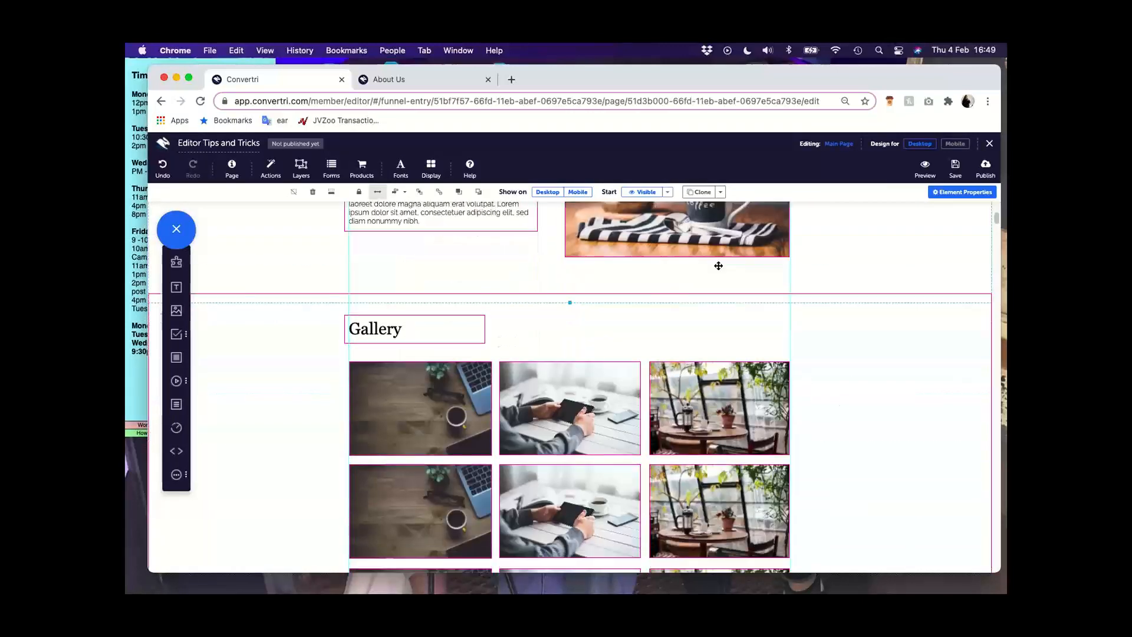
{"action": "scroll", "coordinate": [594, 312], "scroll_direction": "up", "scroll_amount": 1}
{"action": "scroll", "coordinate": [635, 353], "scroll_direction": "down", "scroll_amount": 10}
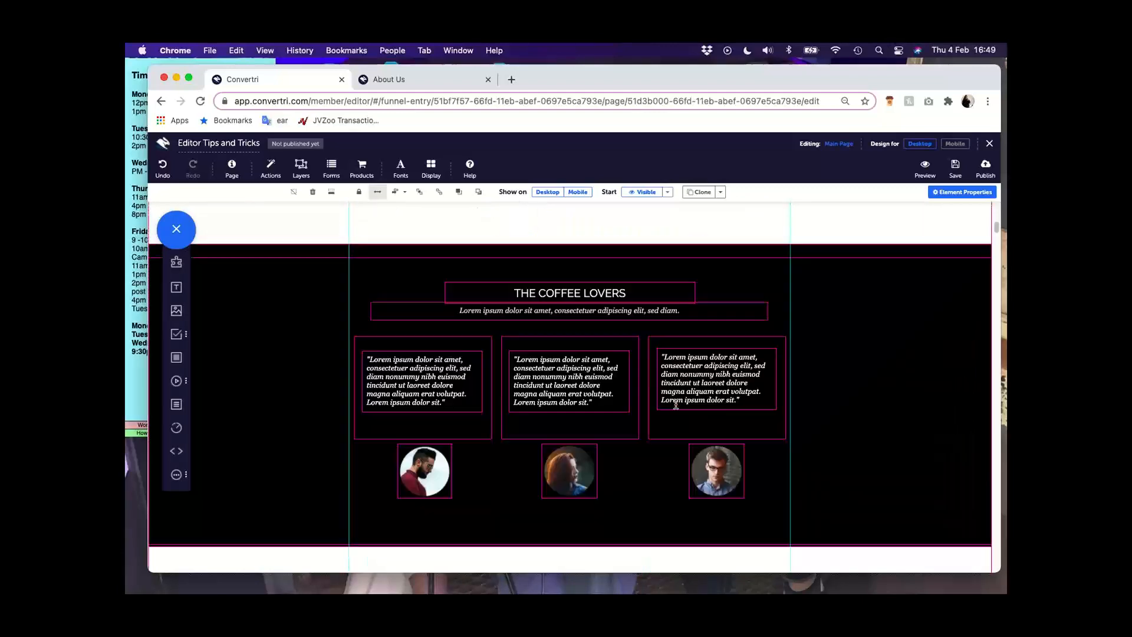
{"action": "scroll", "coordinate": [676, 404], "scroll_direction": "up", "scroll_amount": 15}
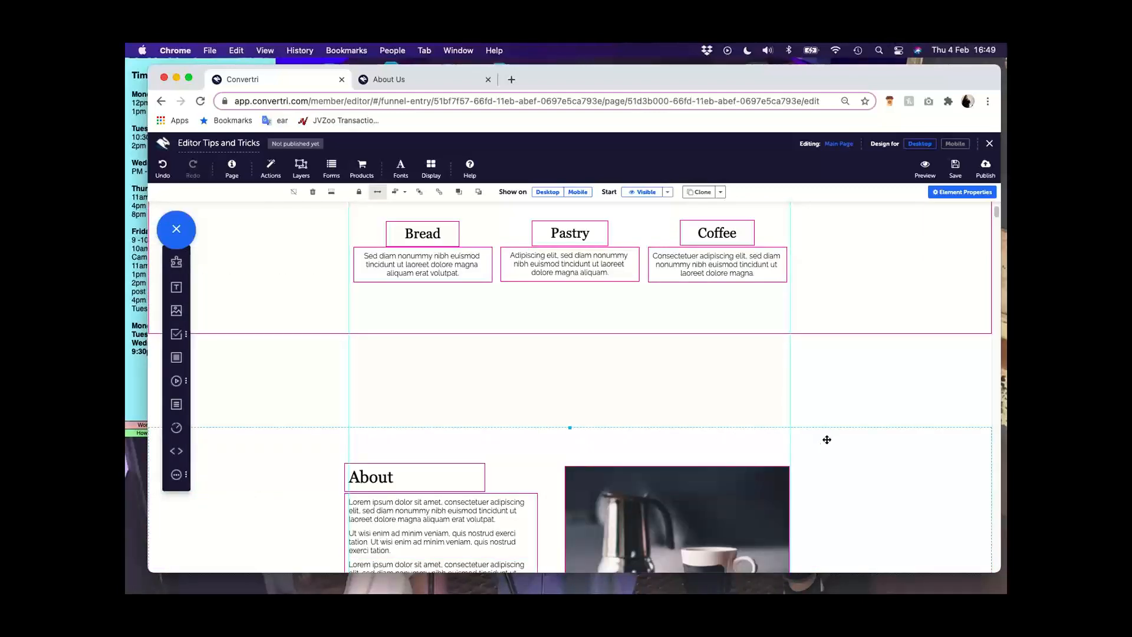
Shift the About section and all content below it slightly further down and check the Gallery spacing
{"action": "left_click_drag", "start_coordinate": [825, 435], "coordinate": [841, 465]}
{"action": "scroll", "coordinate": [841, 461], "scroll_direction": "down", "scroll_amount": 7}
{"action": "scroll", "coordinate": [841, 457], "scroll_direction": "up", "scroll_amount": 4}
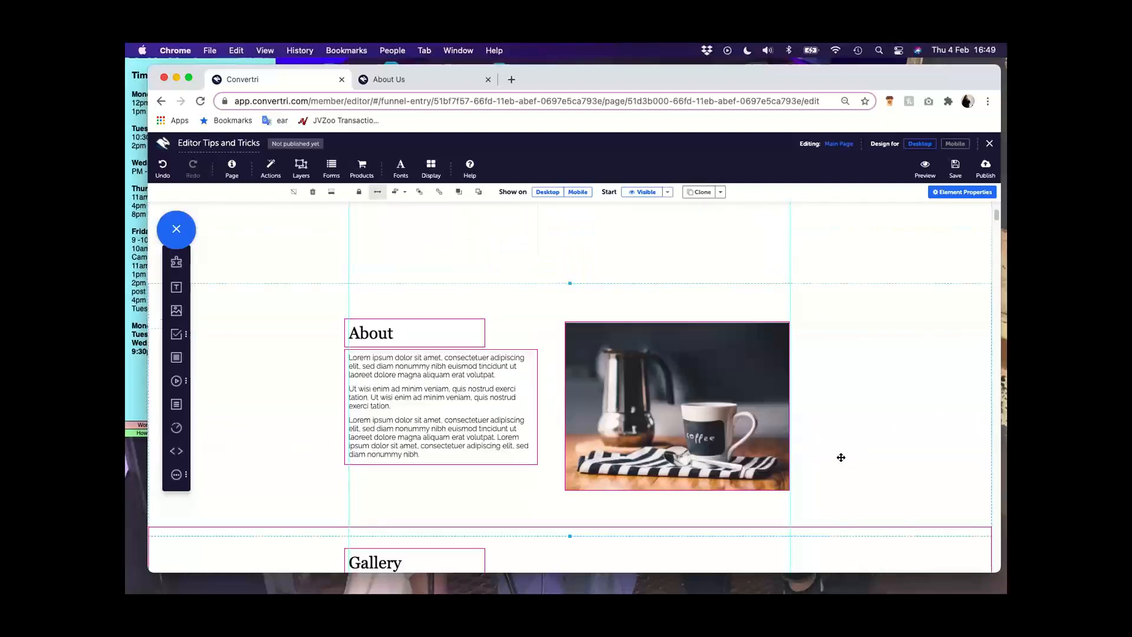
{"action": "scroll", "coordinate": [842, 453], "scroll_direction": "down", "scroll_amount": 4}
{"action": "scroll", "coordinate": [844, 449], "scroll_direction": "up", "scroll_amount": 8}
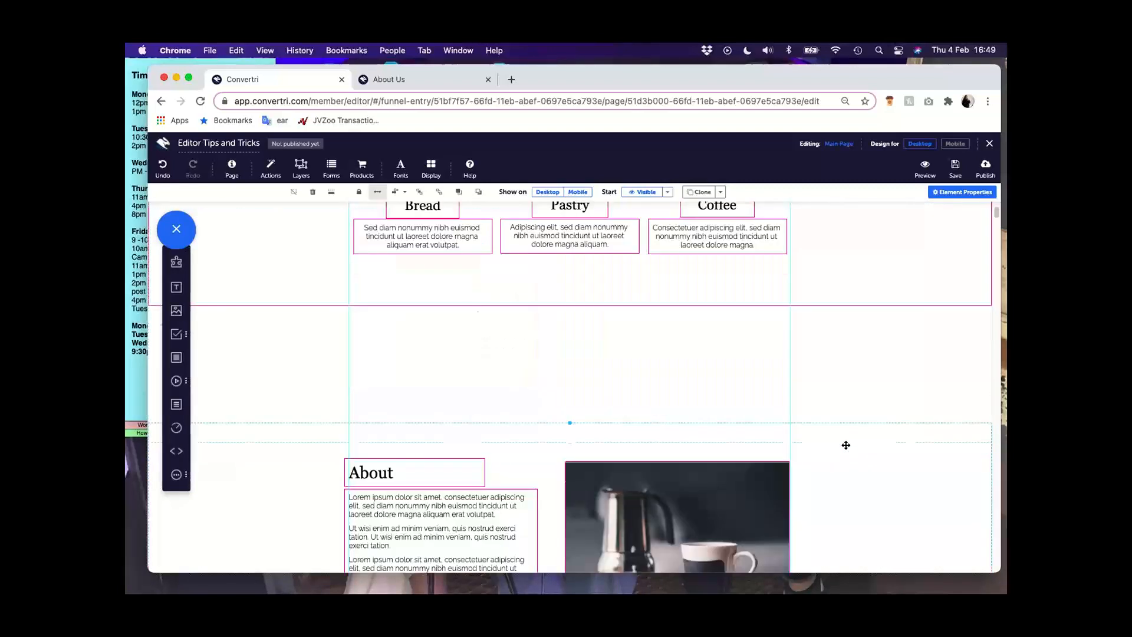
Move the About section and everything below it back up, directly beneath the product columns panel
{"action": "left_click_drag", "start_coordinate": [850, 465], "coordinate": [858, 344]}
{"action": "scroll", "coordinate": [842, 372], "scroll_direction": "down", "scroll_amount": 3}
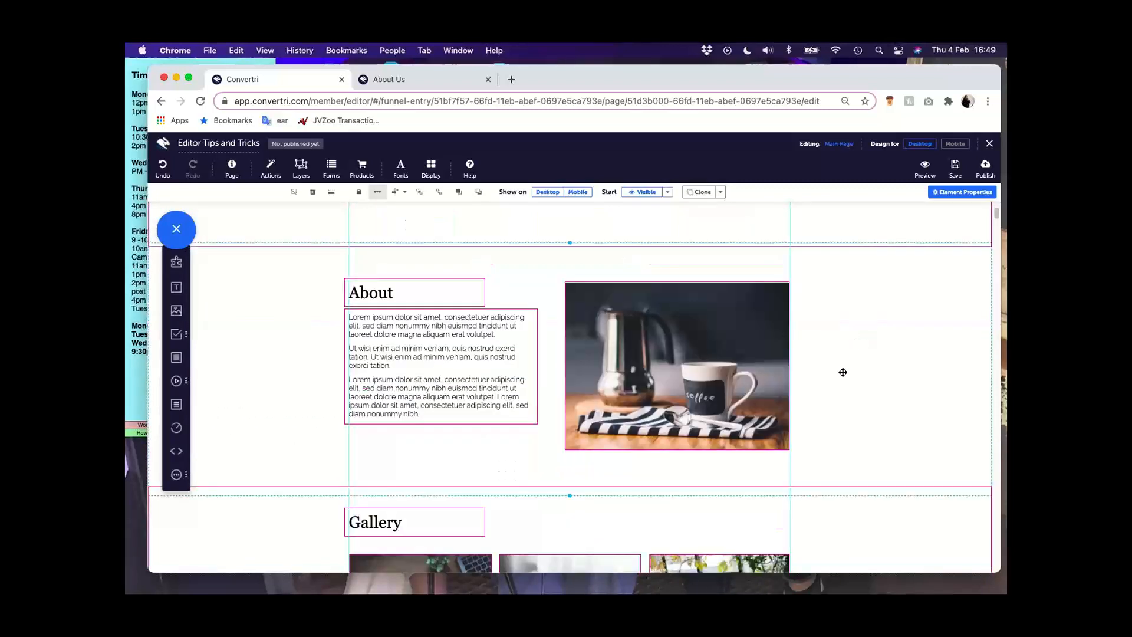
{"action": "scroll", "coordinate": [874, 472], "scroll_direction": "down", "scroll_amount": 1}
{"action": "scroll", "coordinate": [874, 472], "scroll_direction": "down", "scroll_amount": 1}
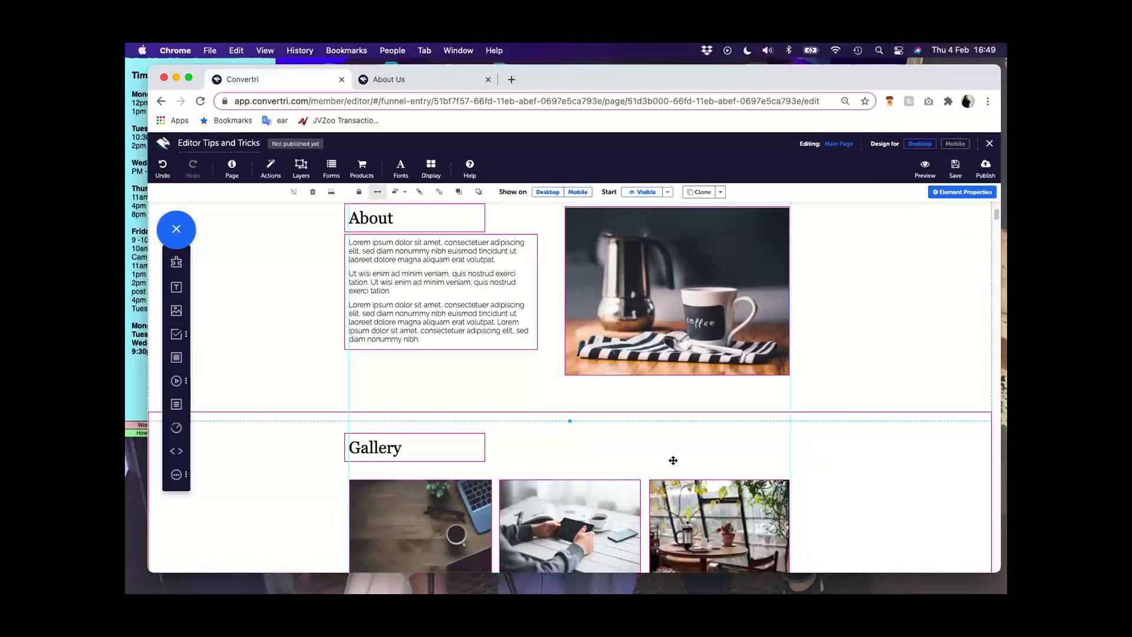
{"action": "scroll", "coordinate": [673, 460], "scroll_direction": "up", "scroll_amount": 2}
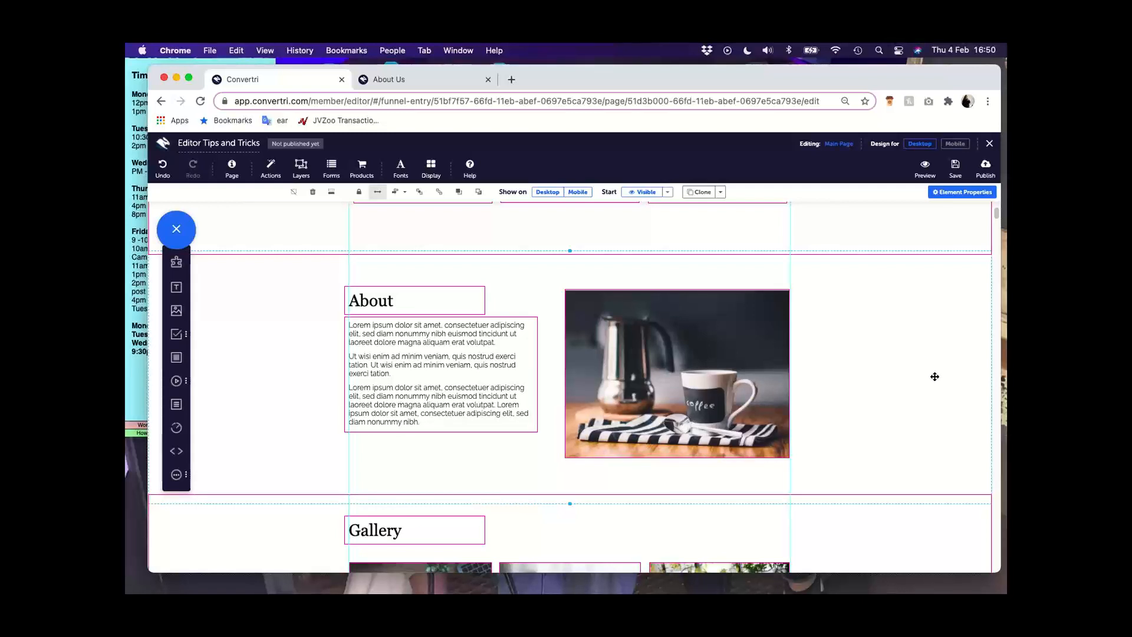
Duplicate each of the three round portraits in The Coffee Lovers section, placing each copy diagonally below its original
{"action": "scroll", "coordinate": [932, 376], "scroll_direction": "down", "scroll_amount": 10}
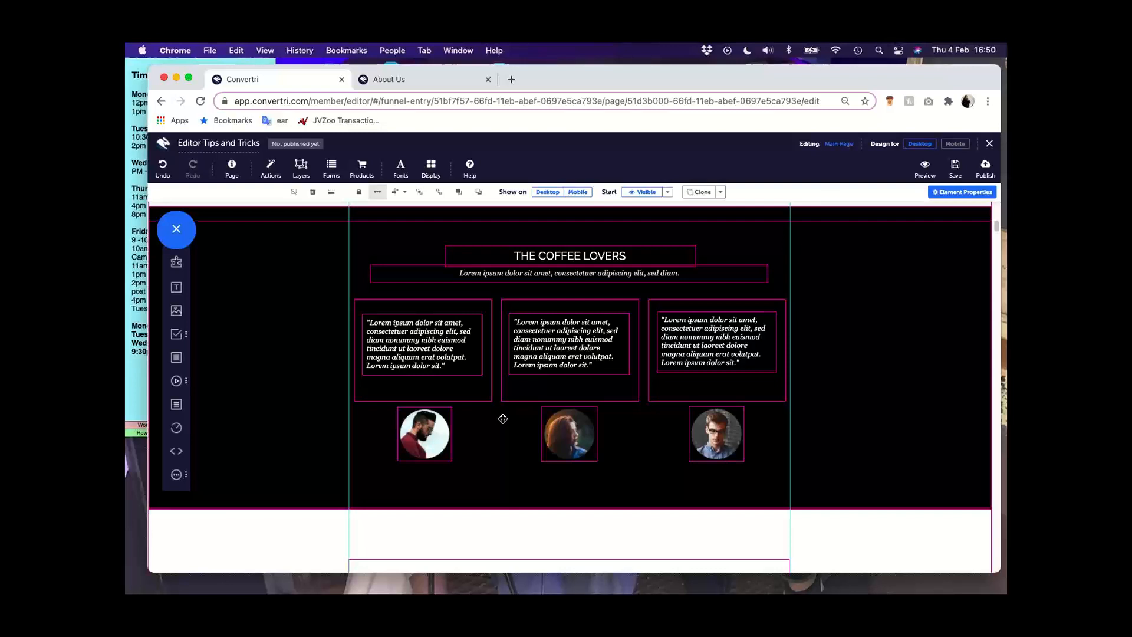
{"action": "scroll", "coordinate": [503, 418], "scroll_direction": "up", "scroll_amount": 1}
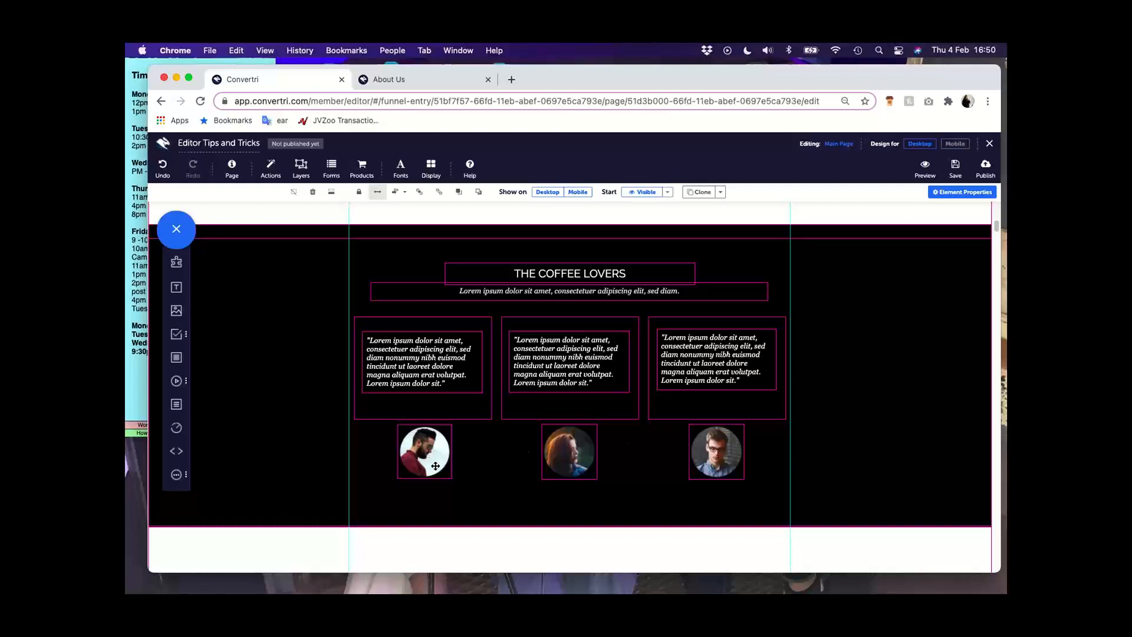
{"action": "left_click_drag", "start_coordinate": [436, 467], "coordinate": [472, 490]}
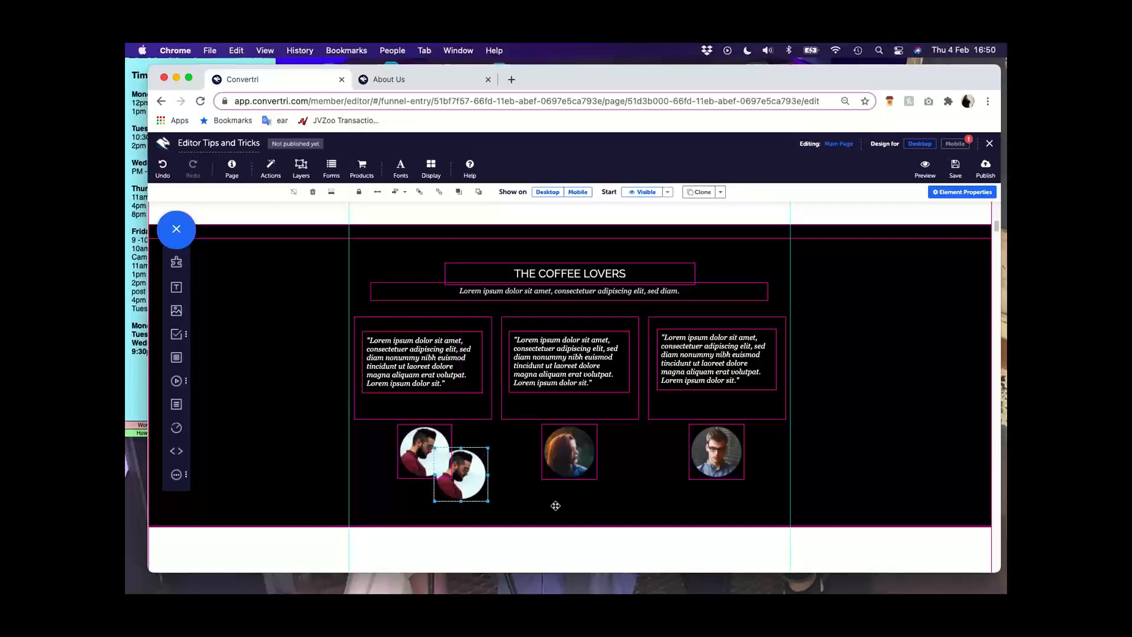
{"action": "left_click", "coordinate": [575, 460]}
{"action": "left_click_drag", "start_coordinate": [575, 460], "coordinate": [627, 502]}
{"action": "left_click", "coordinate": [733, 458]}
{"action": "left_click_drag", "start_coordinate": [732, 458], "coordinate": [760, 485]}
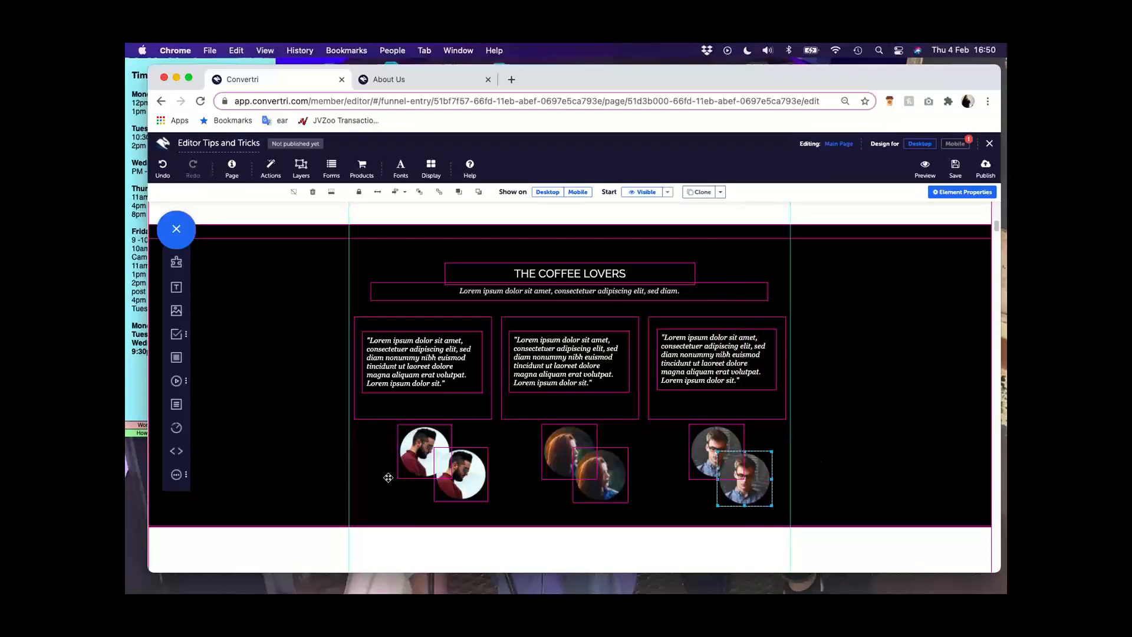
Add a light grey panel over the portraits below the testimonials, then resize and position it to cover all six
{"action": "left_click", "coordinate": [671, 486]}
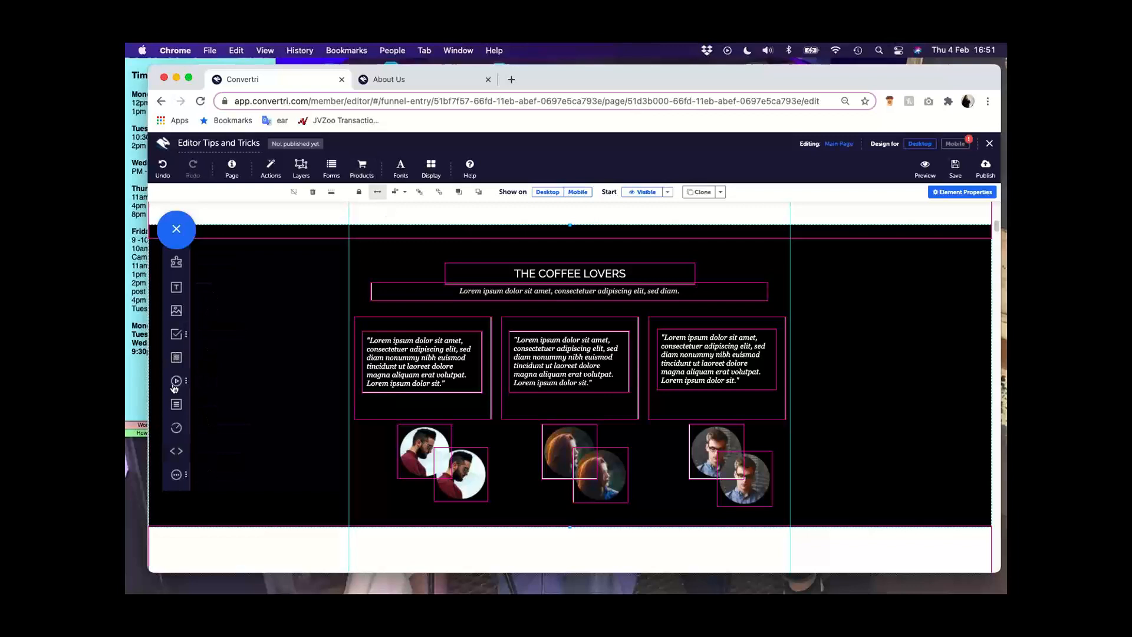
{"action": "left_click_drag", "start_coordinate": [180, 363], "coordinate": [455, 468]}
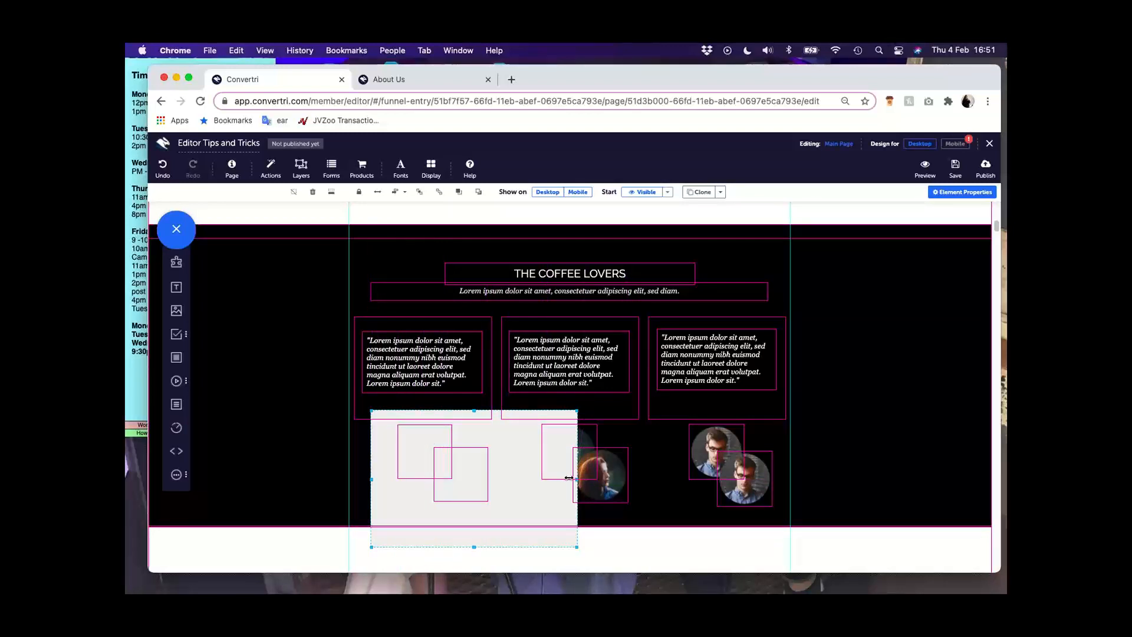
{"action": "left_click_drag", "start_coordinate": [569, 477], "coordinate": [796, 479]}
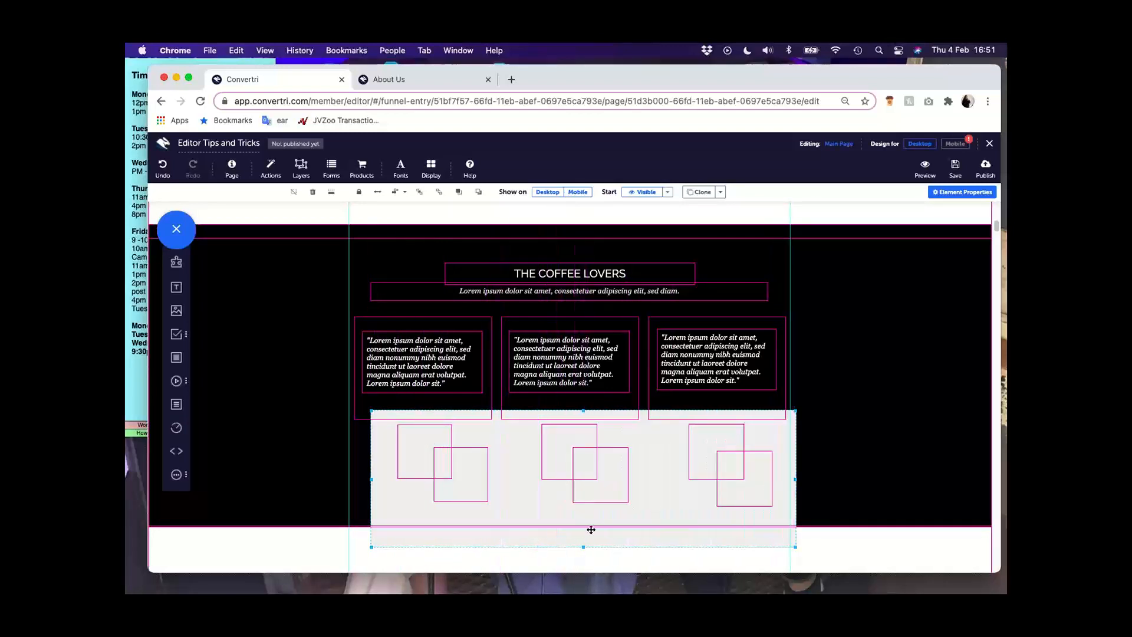
{"action": "left_click_drag", "start_coordinate": [585, 547], "coordinate": [584, 521]}
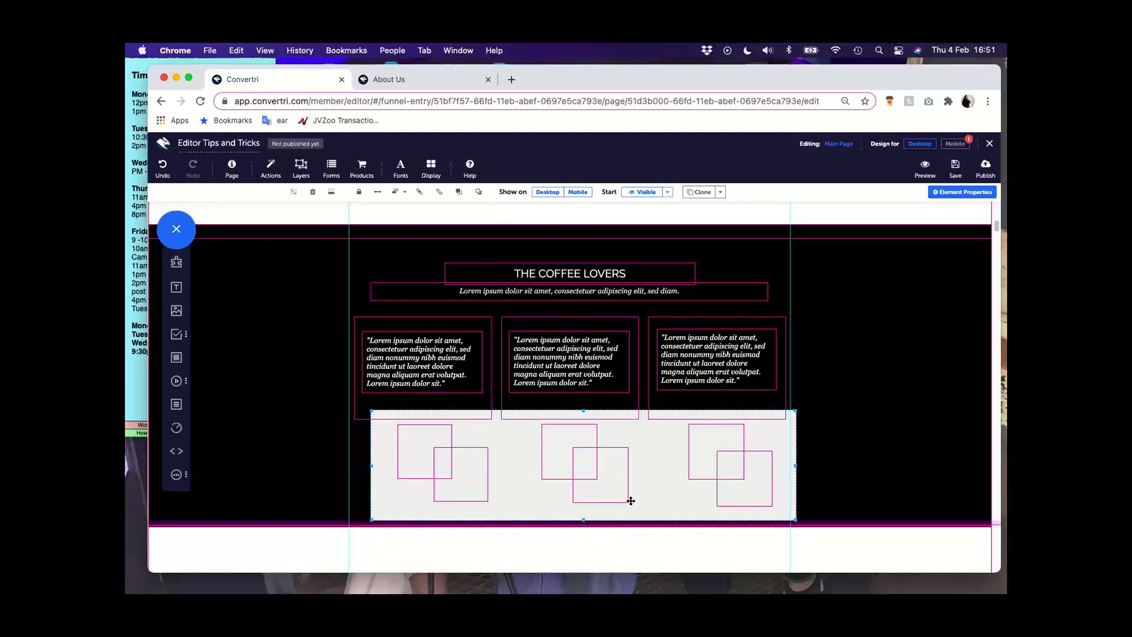
{"action": "left_click_drag", "start_coordinate": [769, 442], "coordinate": [763, 442]}
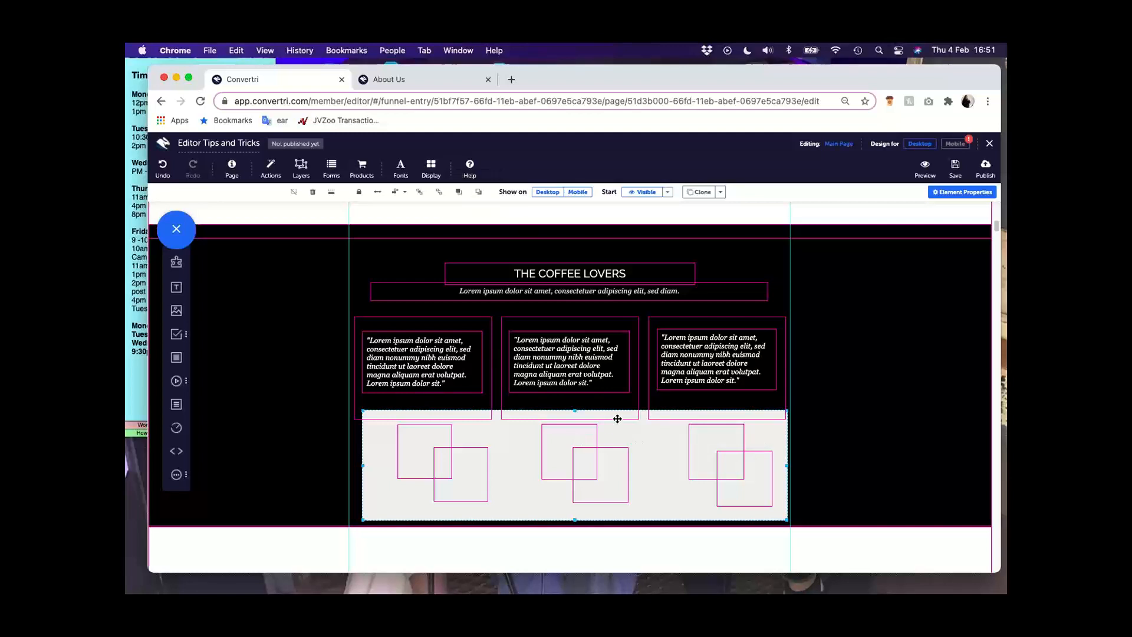
Place the light grey panel behind the six portraits, aligning them to its middle and justifying them horizontally within it
{"action": "left_click", "coordinate": [454, 198]}
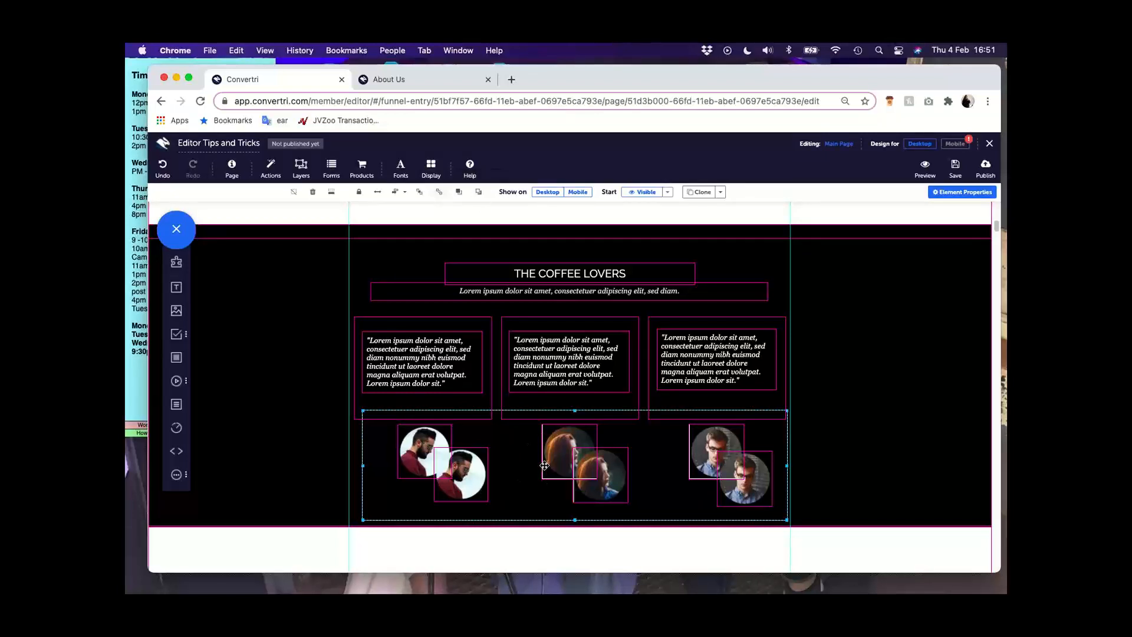
{"action": "left_click", "coordinate": [459, 193]}
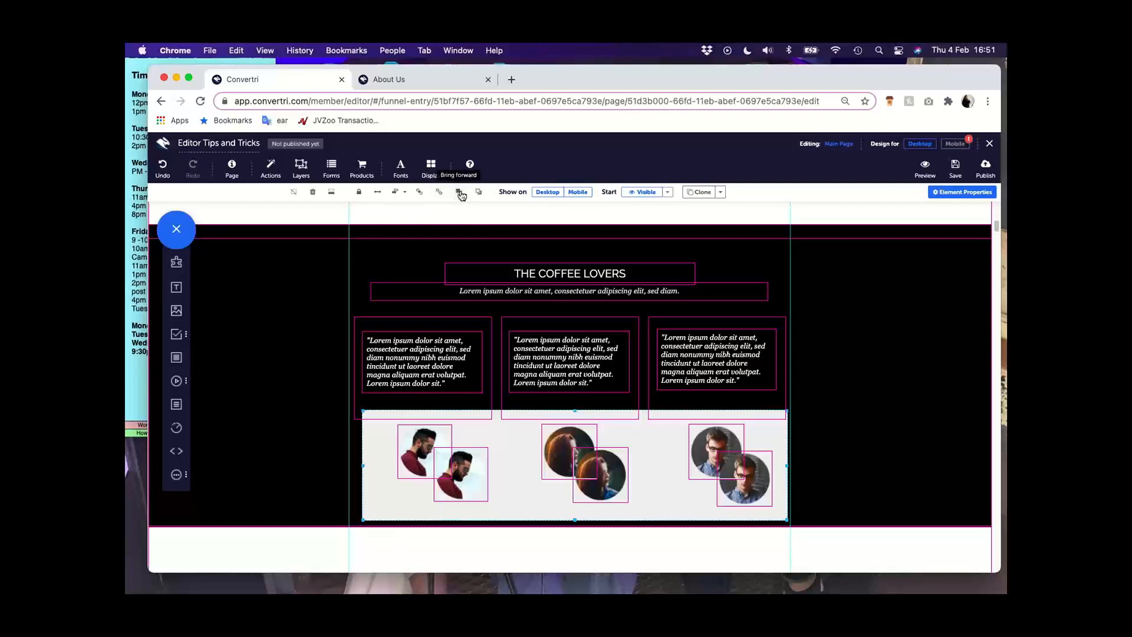
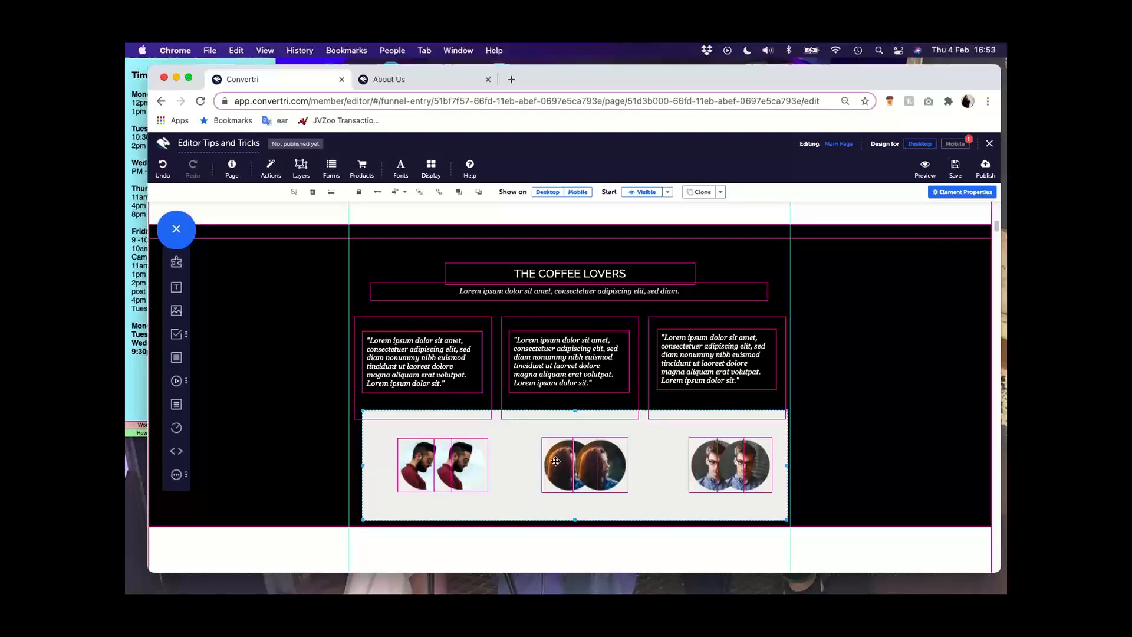
{"action": "left_click", "coordinate": [406, 193]}
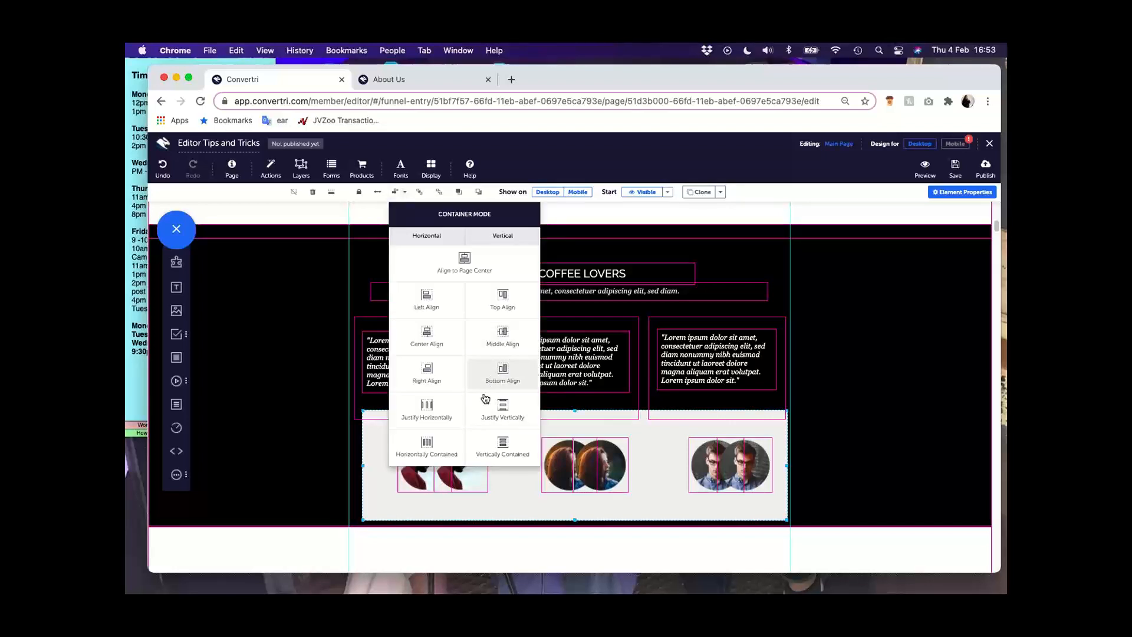
{"action": "left_click", "coordinate": [435, 406]}
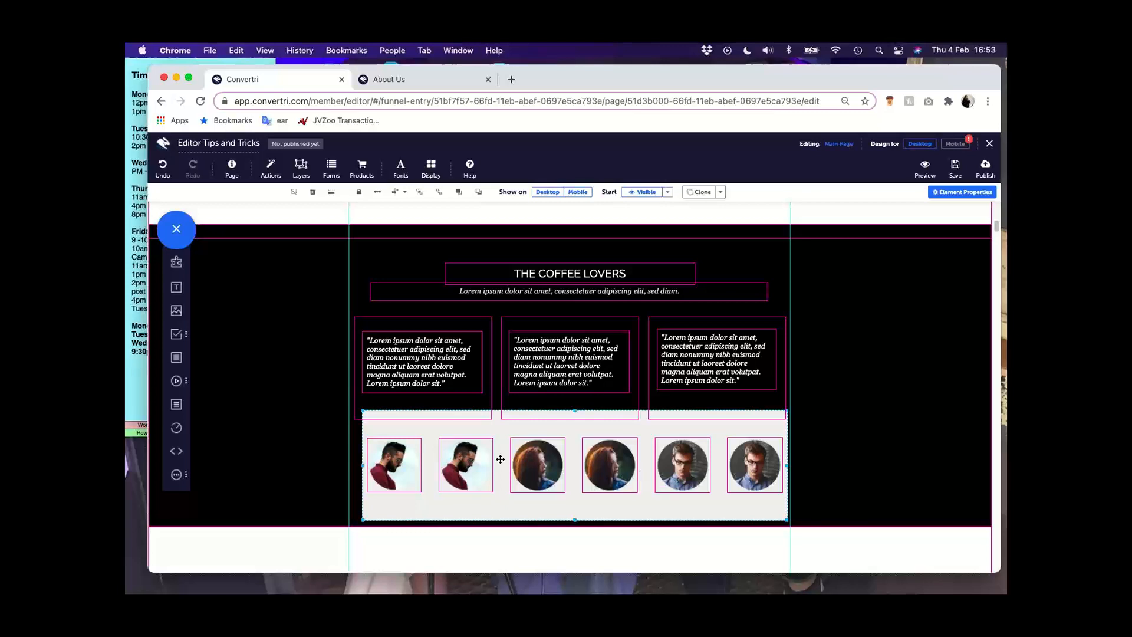
{"action": "scroll", "coordinate": [510, 475], "scroll_direction": "down", "scroll_amount": 1}
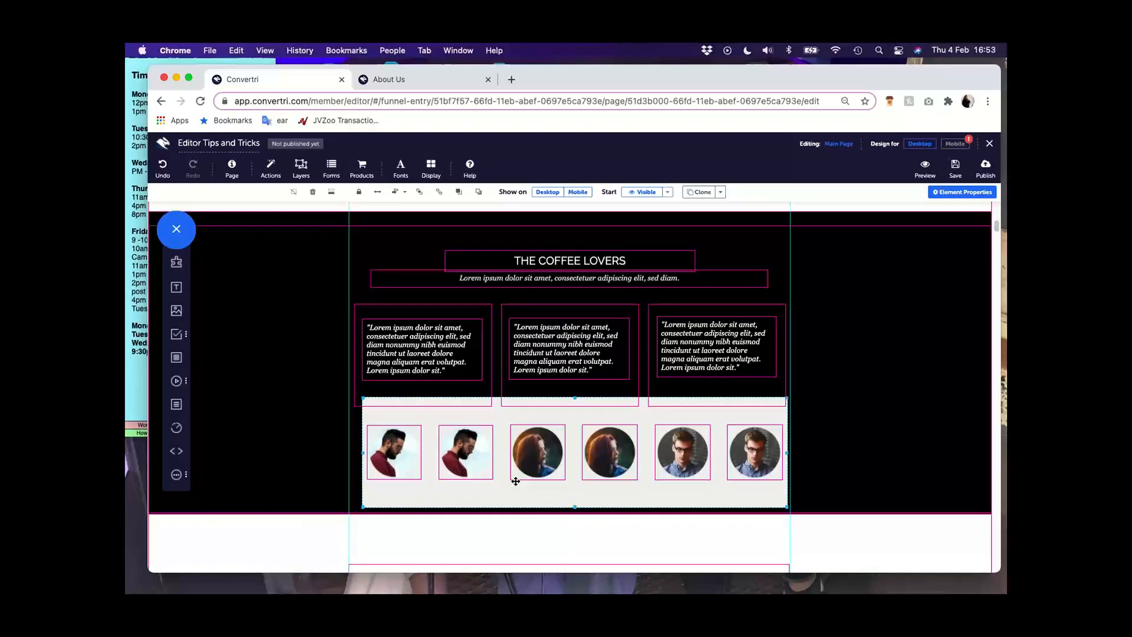
{"action": "scroll", "coordinate": [513, 475], "scroll_direction": "up", "scroll_amount": 3}
{"action": "scroll", "coordinate": [519, 473], "scroll_direction": "down", "scroll_amount": 3}
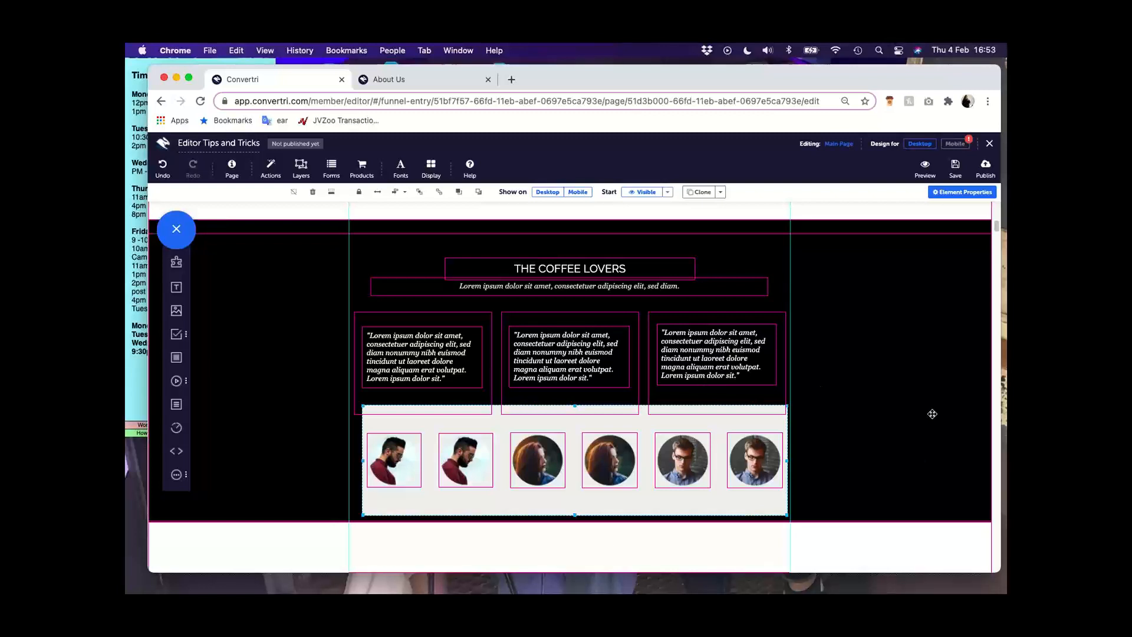
Switch to the mobile design and re-run the automatic mobile conversion with Remobilize all
{"action": "left_click", "coordinate": [952, 144]}
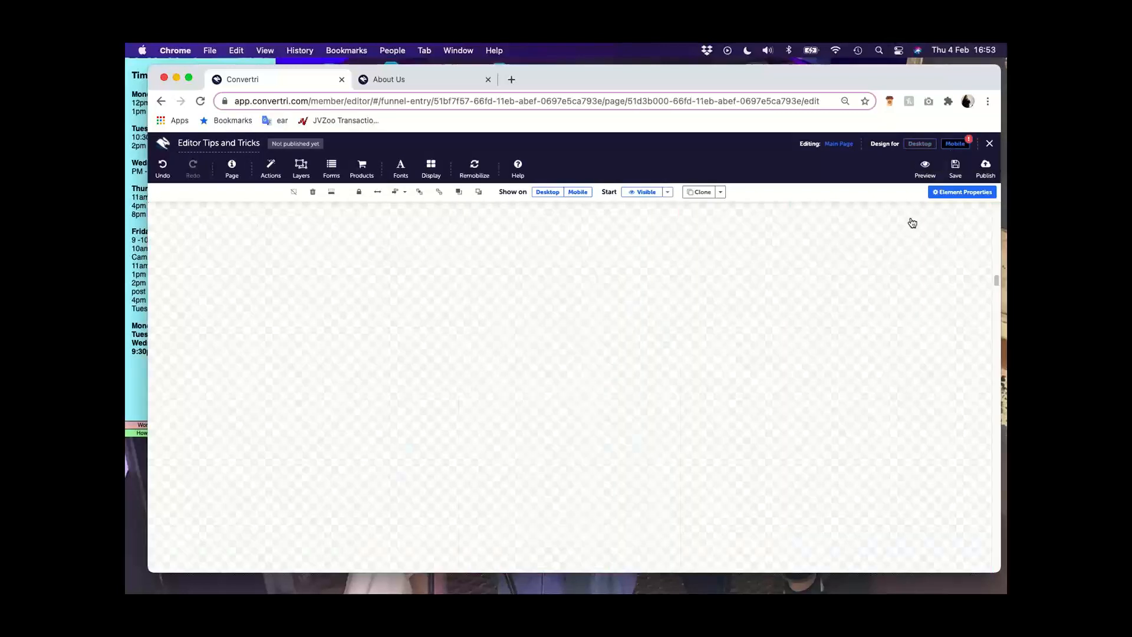
{"action": "left_click_drag", "start_coordinate": [994, 293], "coordinate": [998, 204]}
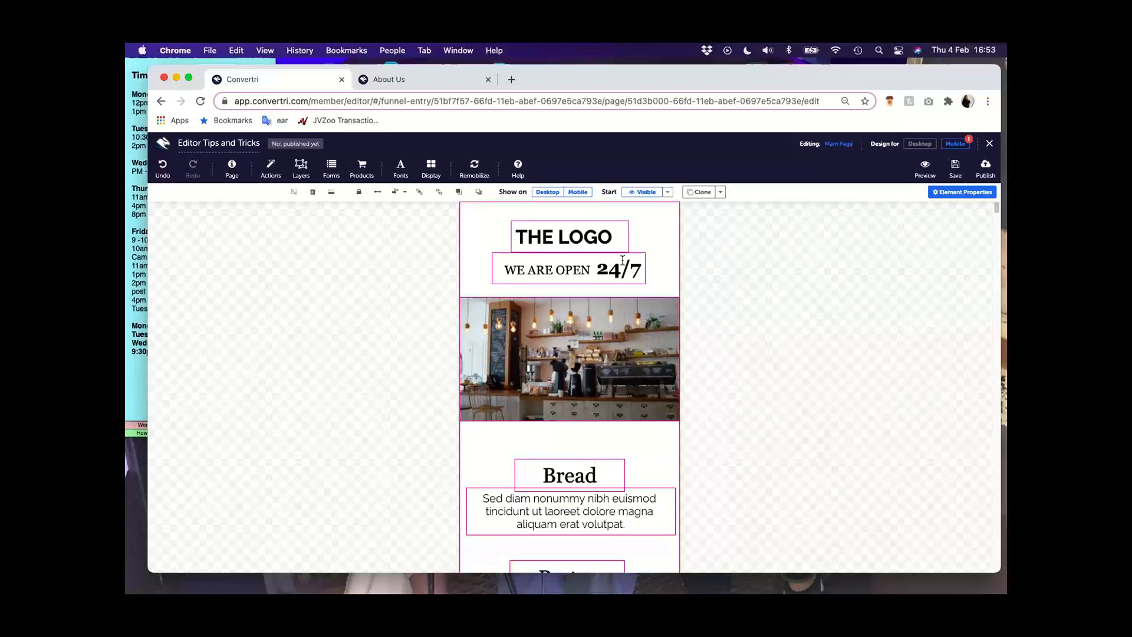
{"action": "left_click", "coordinate": [481, 170]}
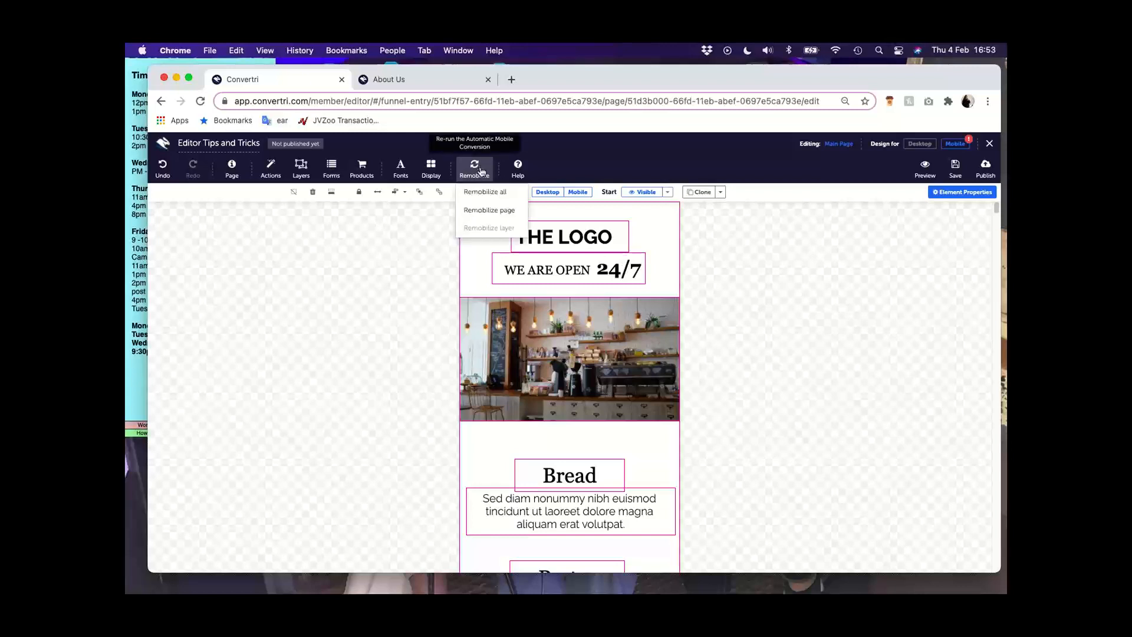
{"action": "left_click", "coordinate": [494, 198]}
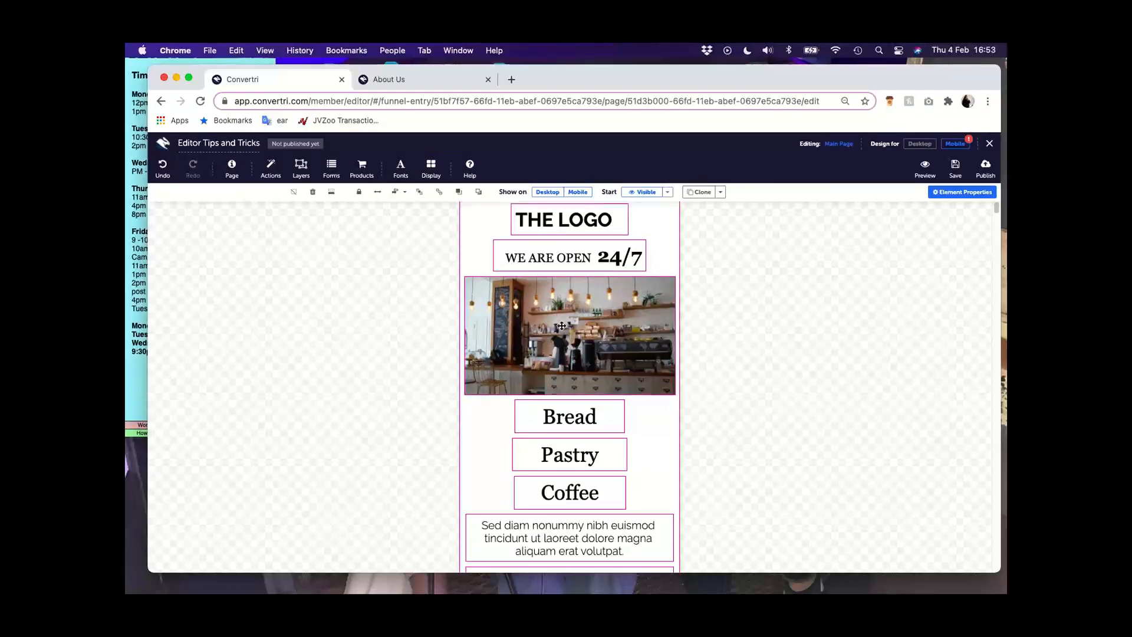
Compare the order of the Bread, Pastry and Coffee headings and their descriptions between the mobile and desktop designs
{"action": "scroll", "coordinate": [714, 340], "scroll_direction": "up", "scroll_amount": 1}
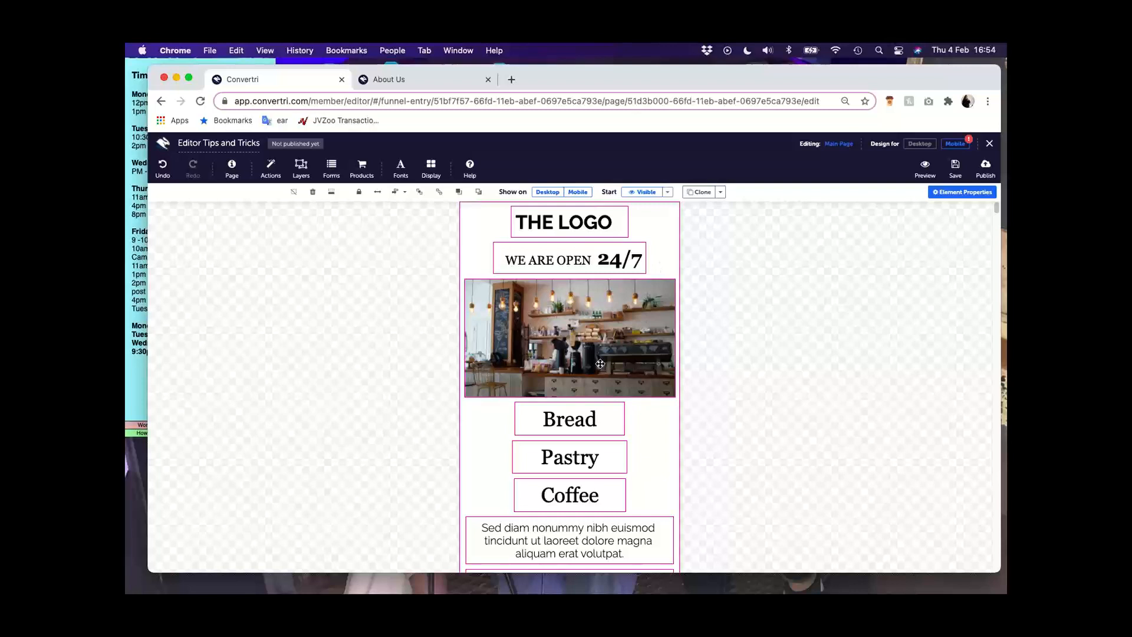
{"action": "scroll", "coordinate": [601, 364], "scroll_direction": "down", "scroll_amount": 5}
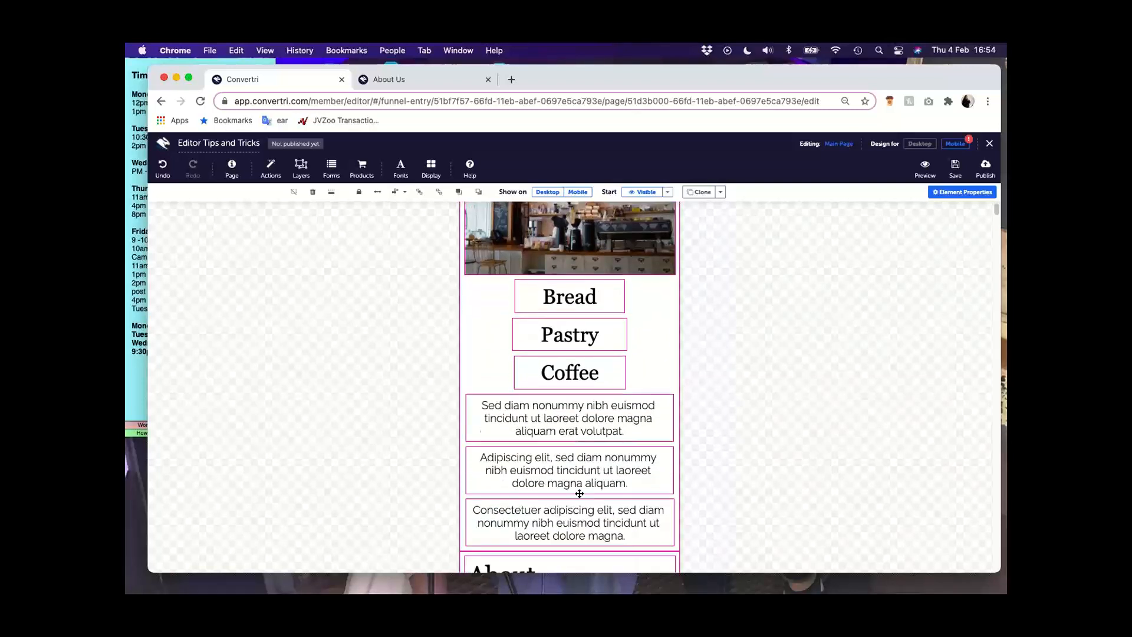
{"action": "scroll", "coordinate": [579, 494], "scroll_direction": "down", "scroll_amount": 1}
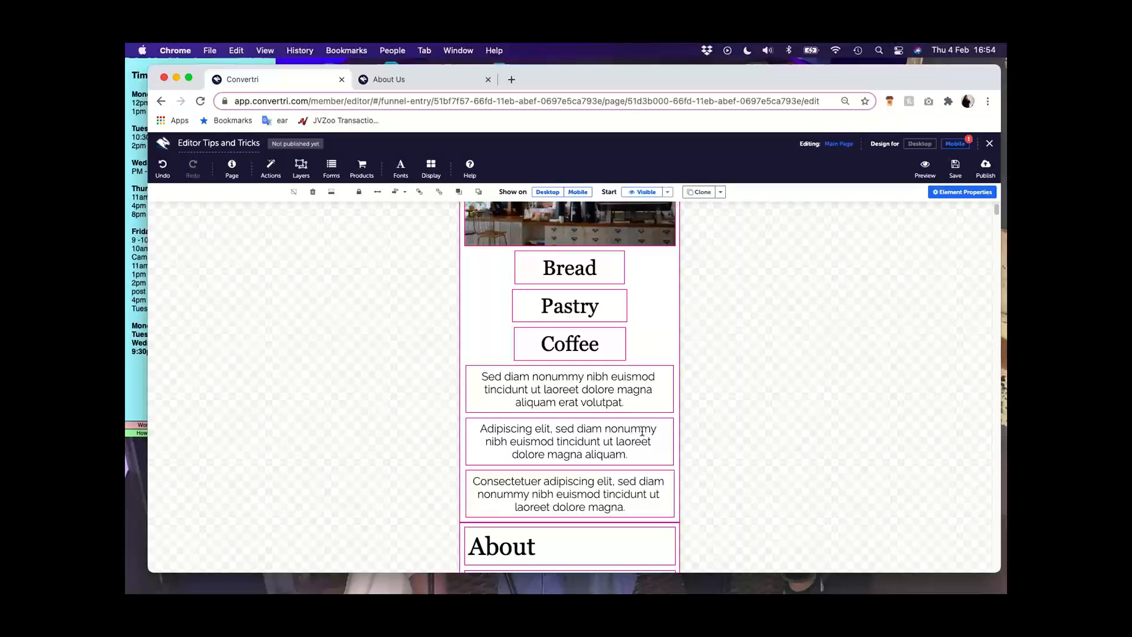
{"action": "scroll", "coordinate": [628, 395], "scroll_direction": "up", "scroll_amount": 5}
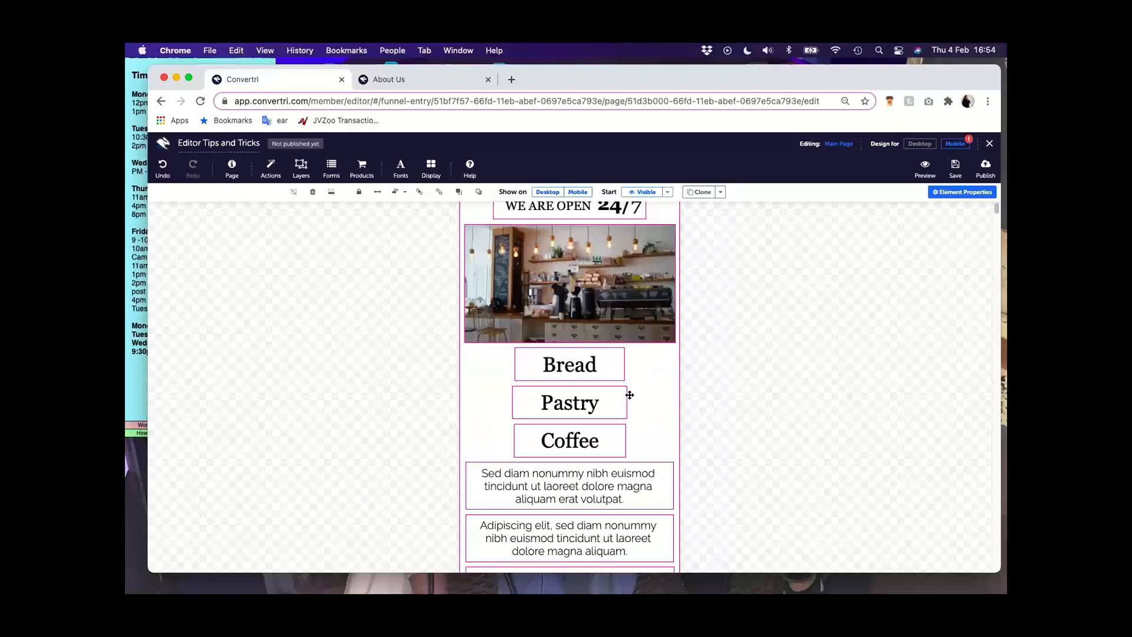
{"action": "left_click", "coordinate": [927, 145]}
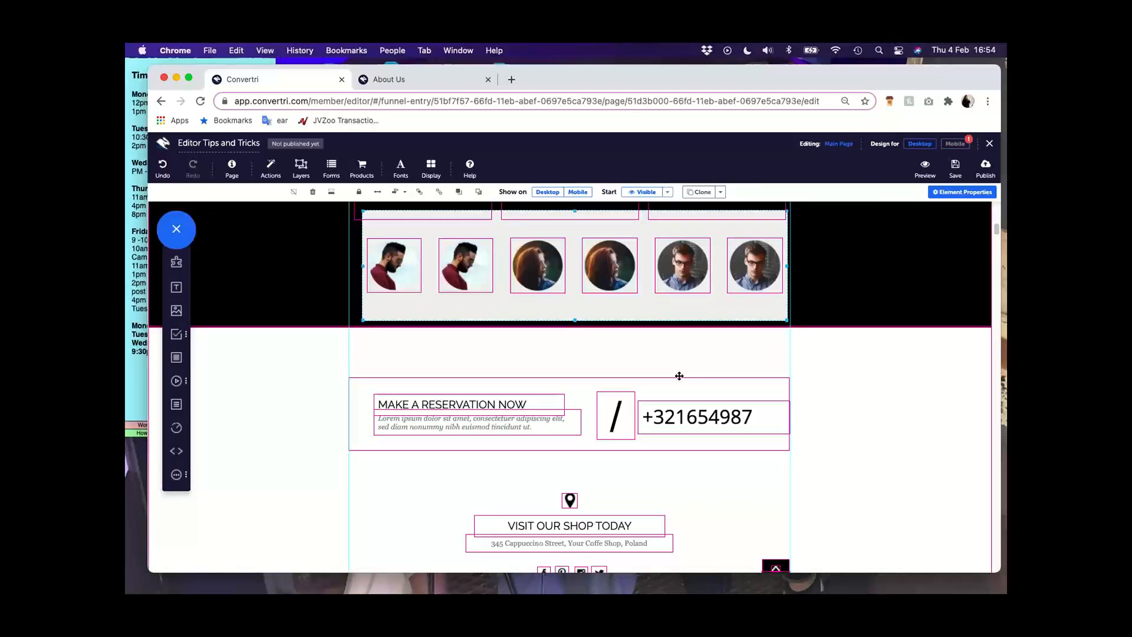
{"action": "scroll", "coordinate": [678, 373], "scroll_direction": "up", "scroll_amount": 10}
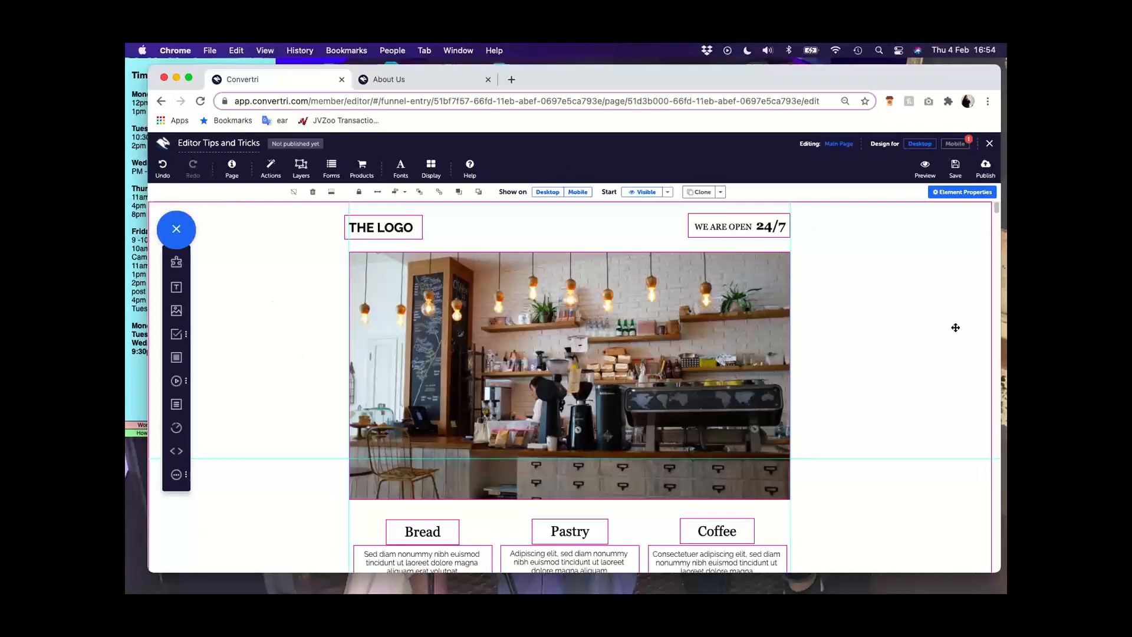
{"action": "scroll", "coordinate": [286, 475], "scroll_direction": "down", "scroll_amount": 2}
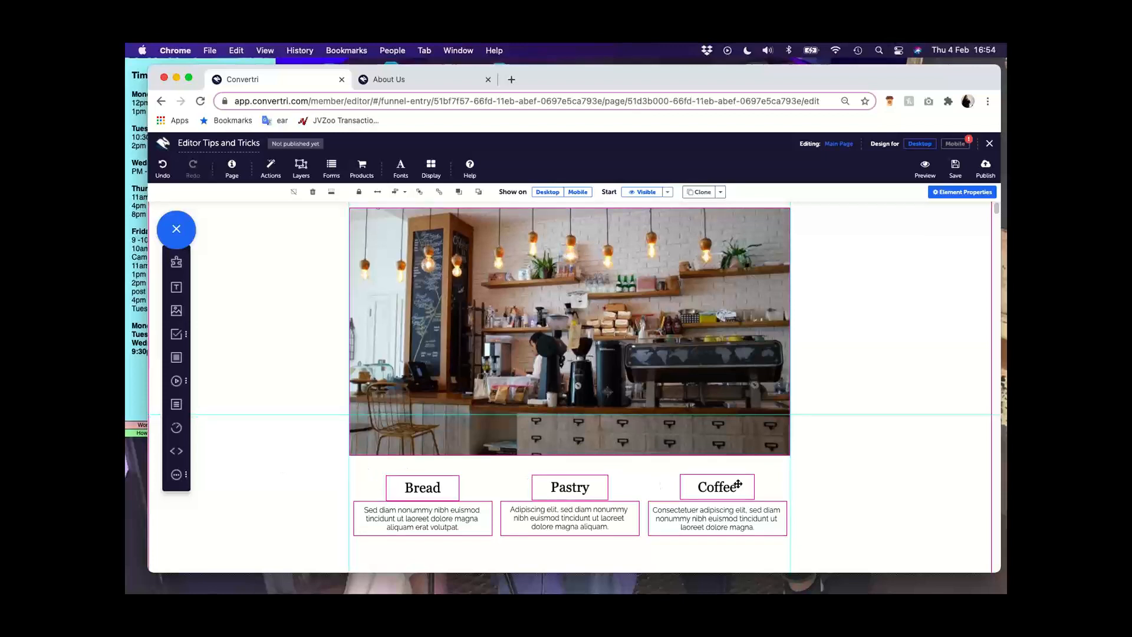
{"action": "scroll", "coordinate": [360, 426], "scroll_direction": "down", "scroll_amount": 3}
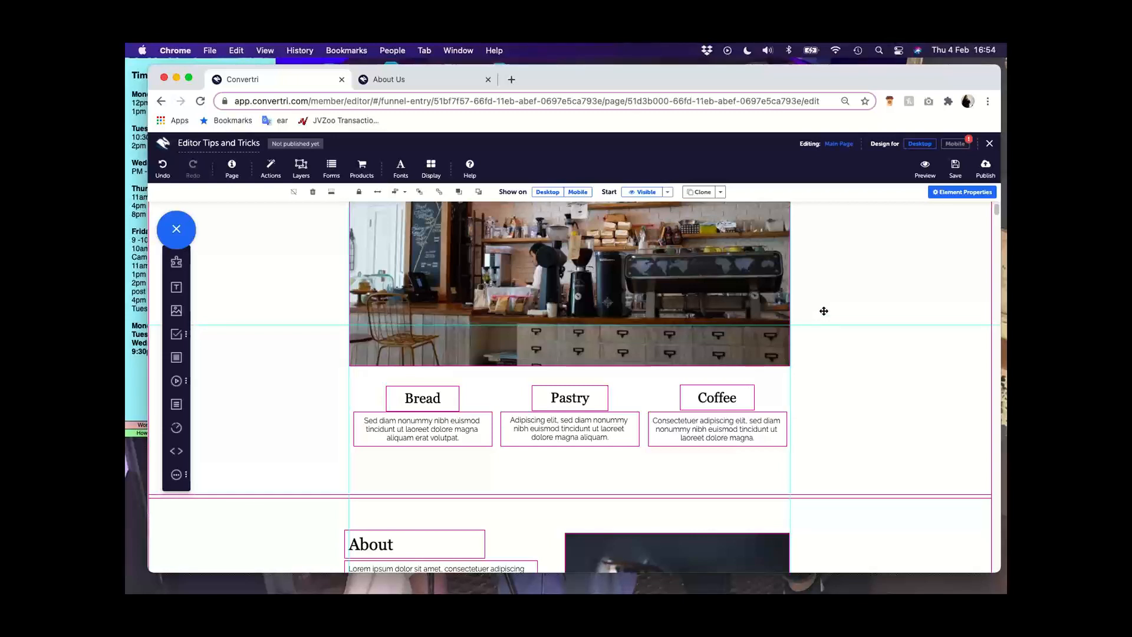
{"action": "left_click", "coordinate": [955, 144]}
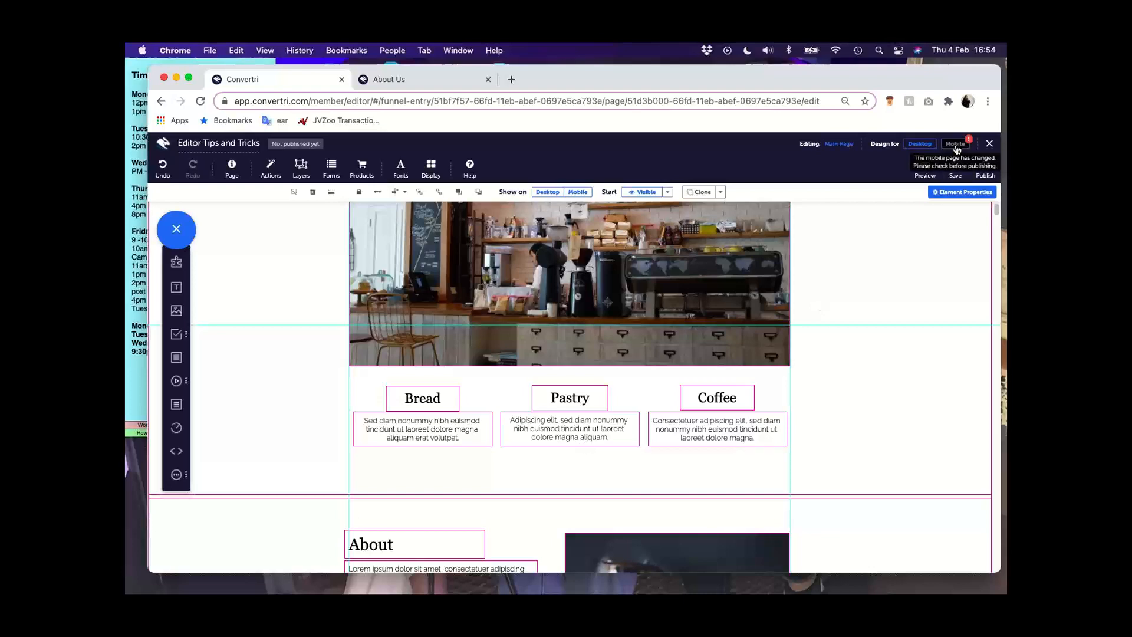
{"action": "scroll", "coordinate": [710, 401], "scroll_direction": "up", "scroll_amount": 10}
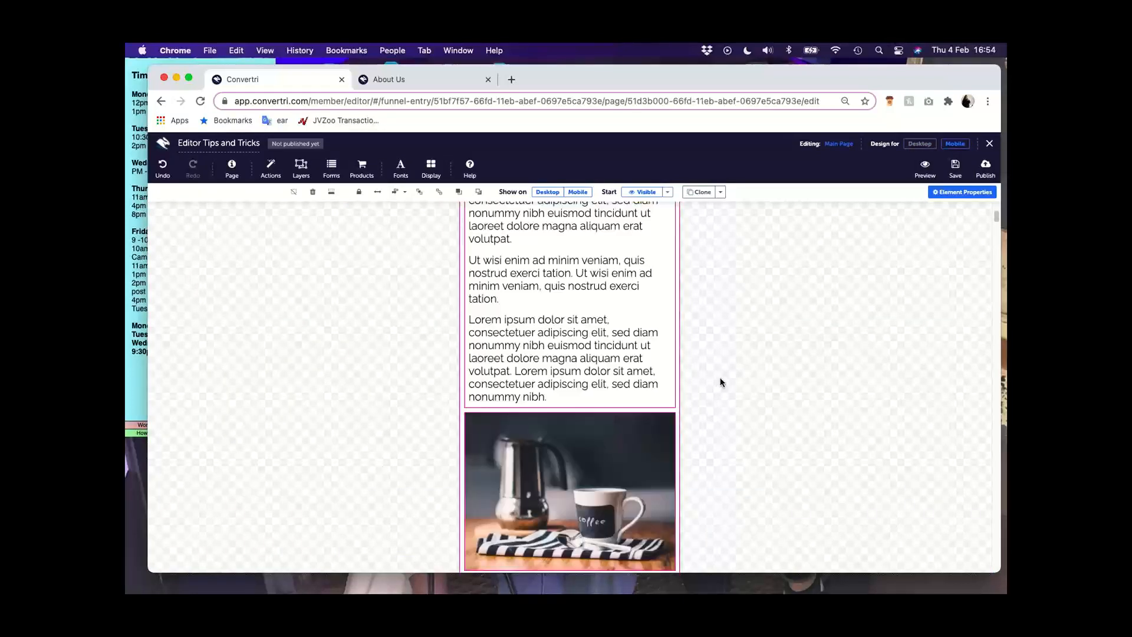
{"action": "scroll", "coordinate": [721, 386], "scroll_direction": "down", "scroll_amount": 2}
{"action": "scroll", "coordinate": [718, 393], "scroll_direction": "down", "scroll_amount": 3}
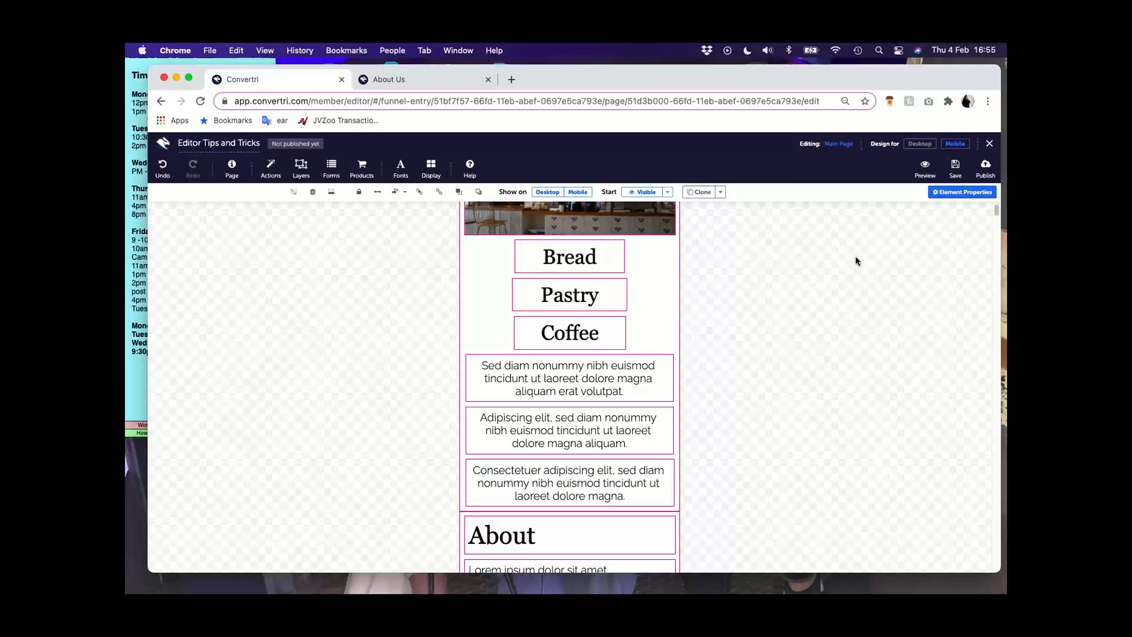
Return to the desktop design and add a panel sized to cover the Bread heading and its description
{"action": "left_click", "coordinate": [925, 147]}
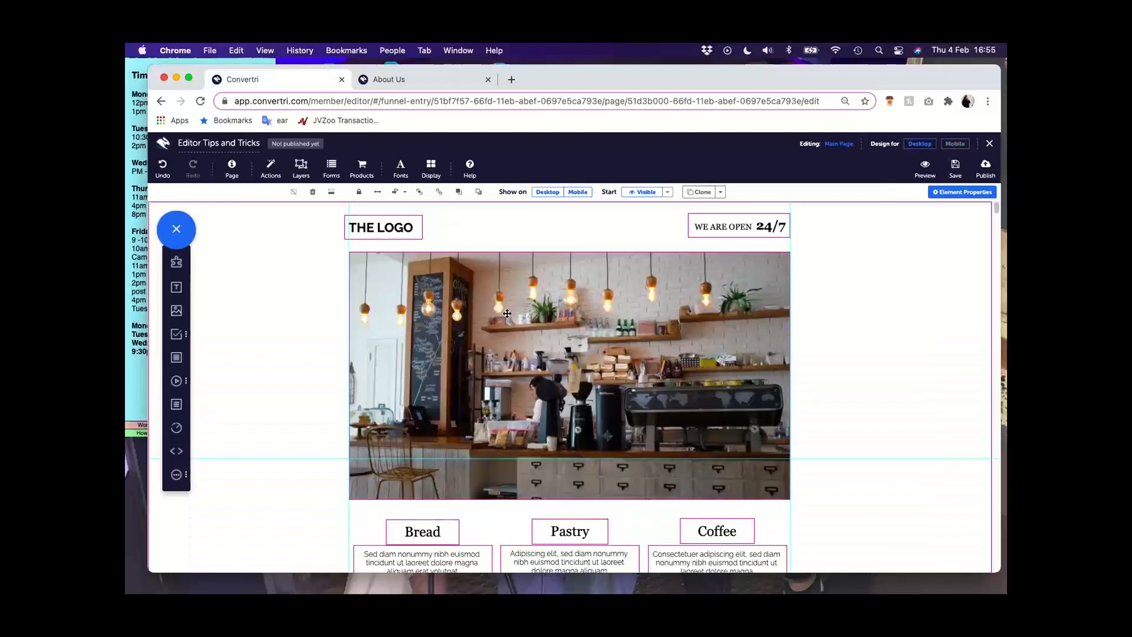
{"action": "scroll", "coordinate": [535, 335], "scroll_direction": "down", "scroll_amount": 4}
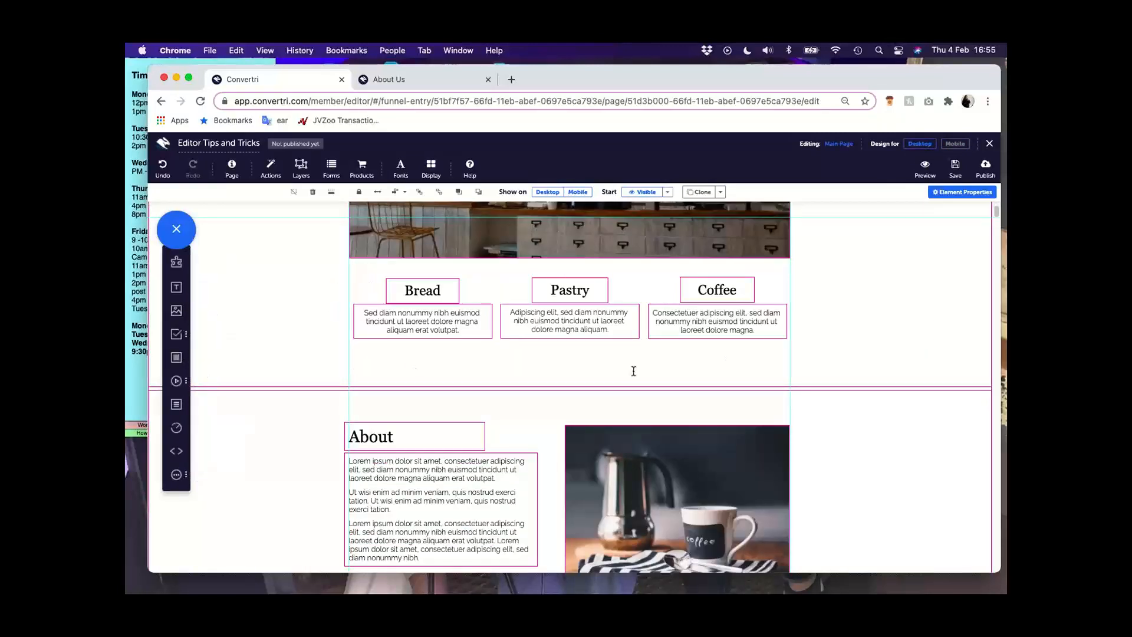
{"action": "left_click_drag", "start_coordinate": [176, 357], "coordinate": [447, 378]}
{"action": "left_click_drag", "start_coordinate": [430, 329], "coordinate": [415, 274]}
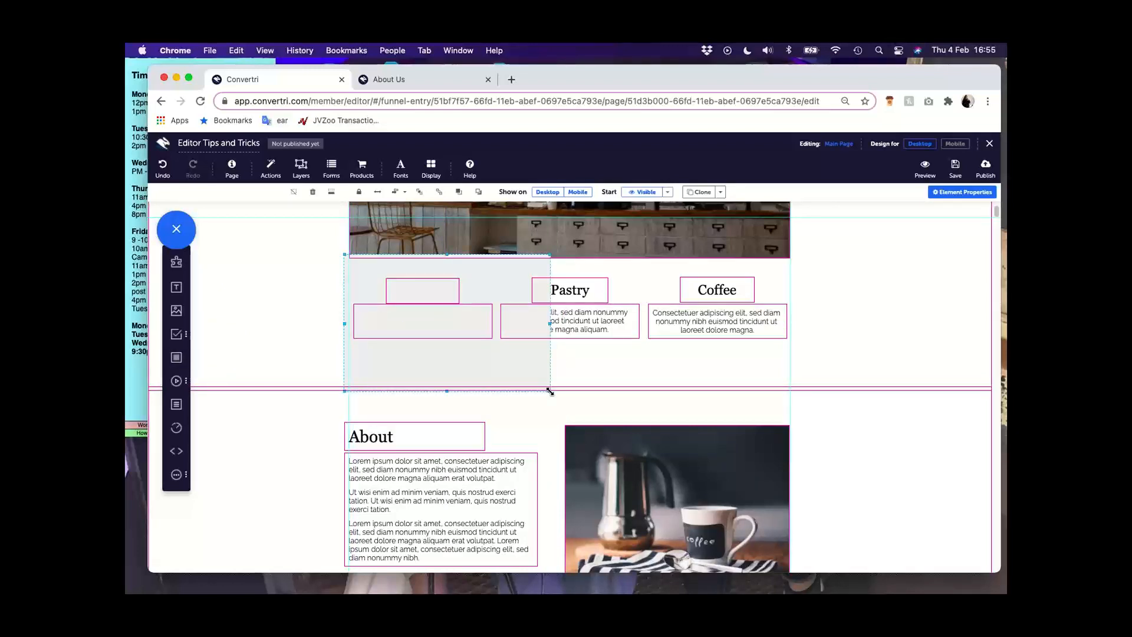
{"action": "left_click_drag", "start_coordinate": [551, 391], "coordinate": [457, 357]}
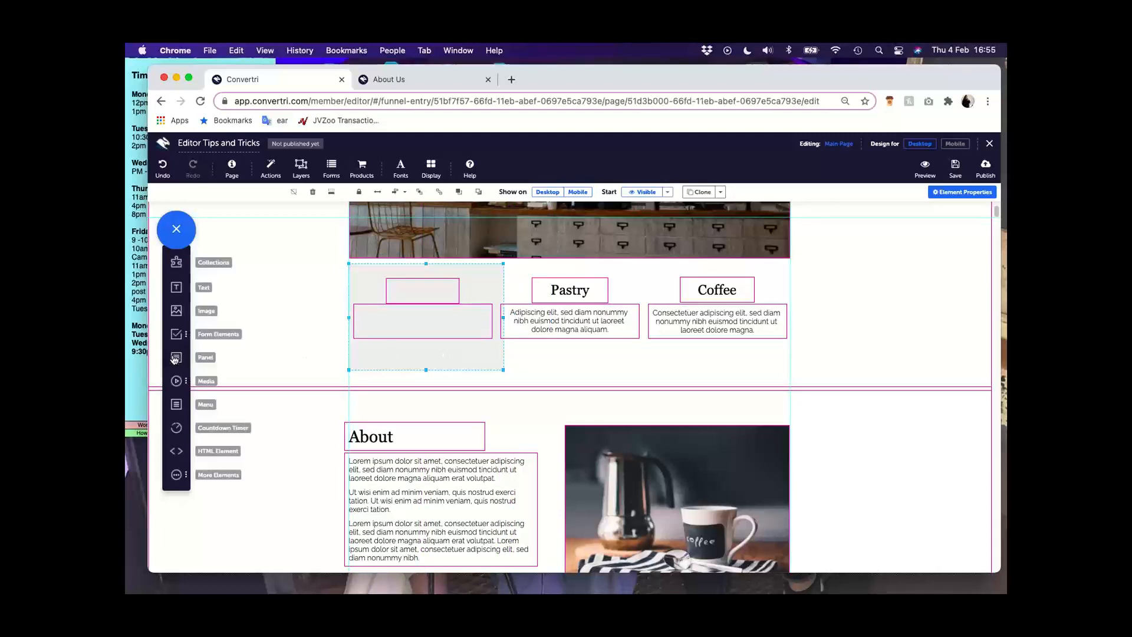
Add a second panel over the Pastry heading and description, and trim the two panels' shared edges so they do not overlap
{"action": "left_click_drag", "start_coordinate": [176, 358], "coordinate": [575, 334]}
{"action": "left_click_drag", "start_coordinate": [700, 401], "coordinate": [638, 356]}
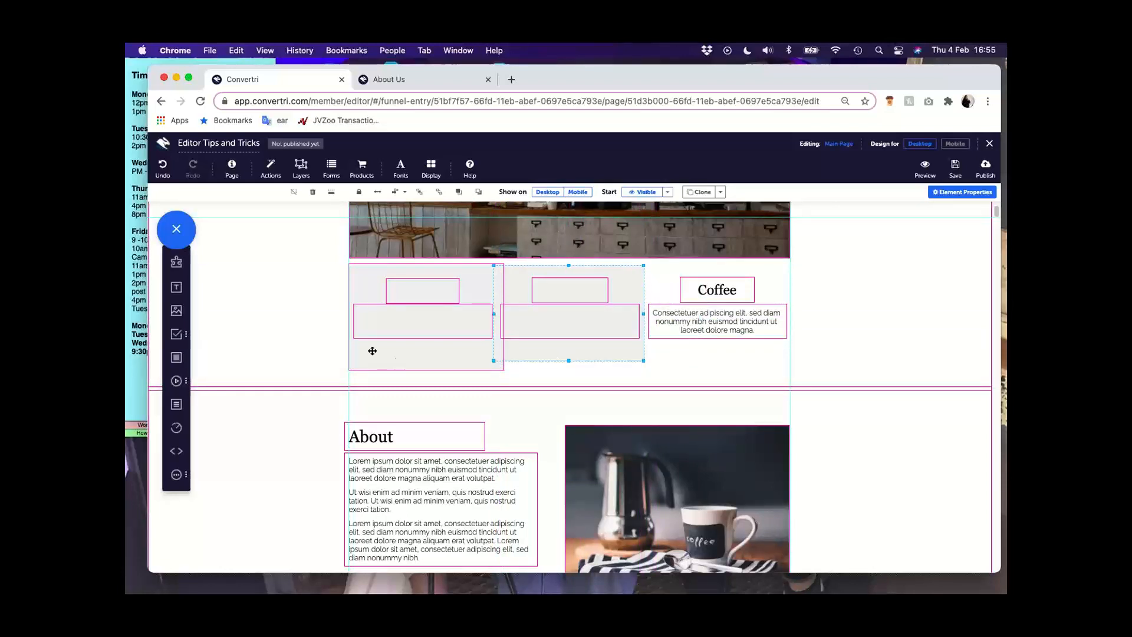
{"action": "left_click", "coordinate": [452, 360]}
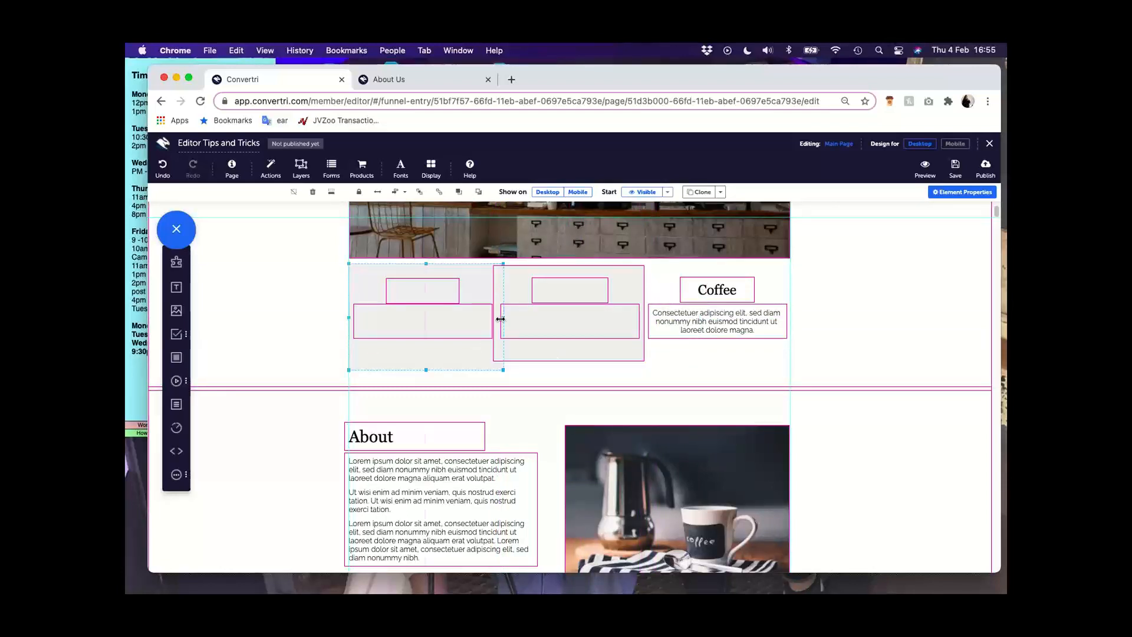
{"action": "left_click_drag", "start_coordinate": [500, 319], "coordinate": [499, 316]}
{"action": "left_click", "coordinate": [528, 318]}
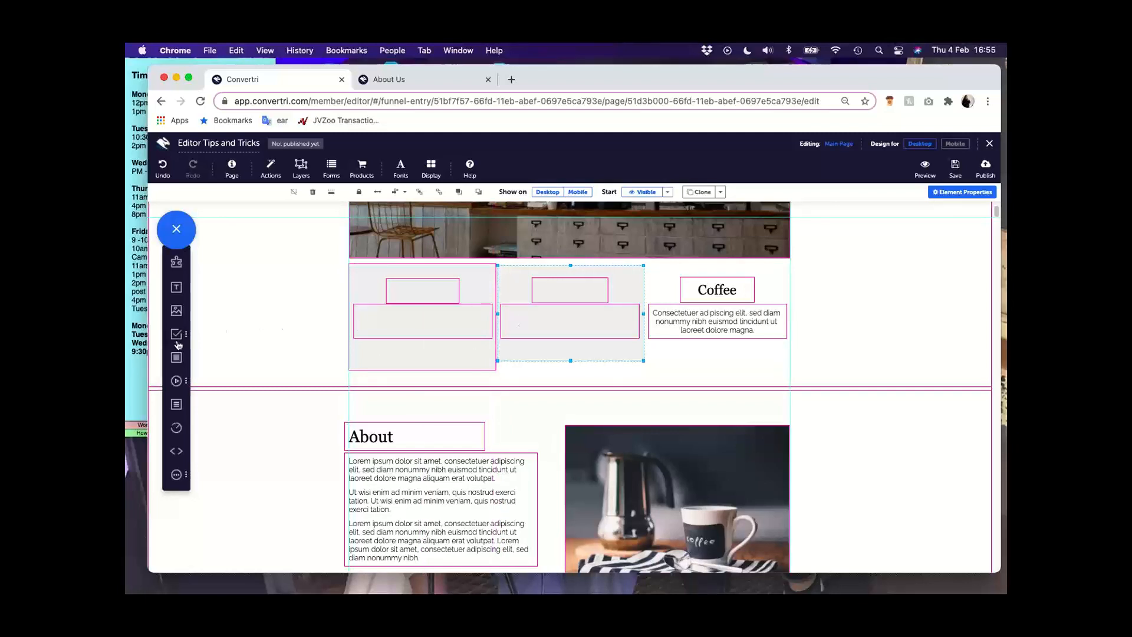
Add a third panel beside the Pastry one, resized to cover the Coffee heading and its description
{"action": "left_click_drag", "start_coordinate": [176, 355], "coordinate": [624, 349]}
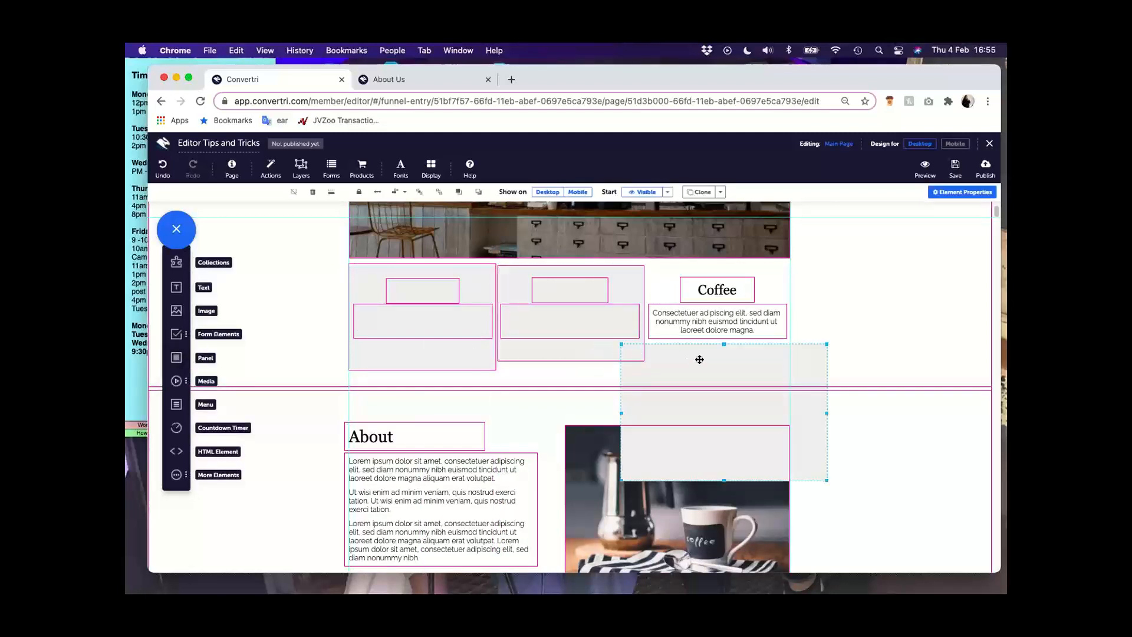
{"action": "left_click_drag", "start_coordinate": [700, 391], "coordinate": [725, 311]}
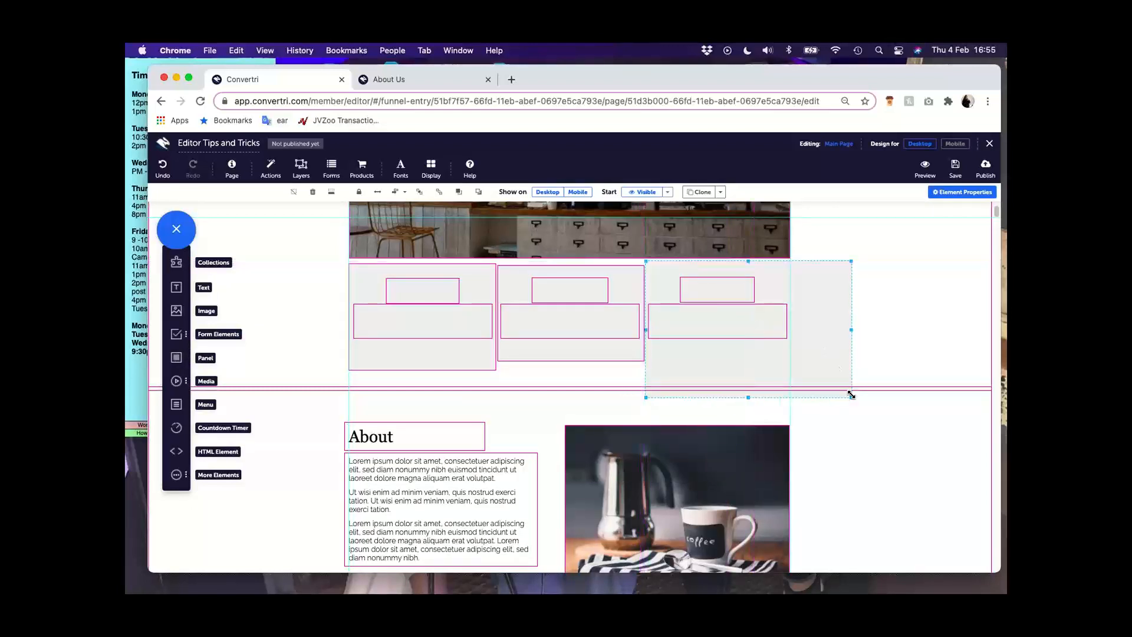
{"action": "left_click_drag", "start_coordinate": [851, 395], "coordinate": [798, 357]}
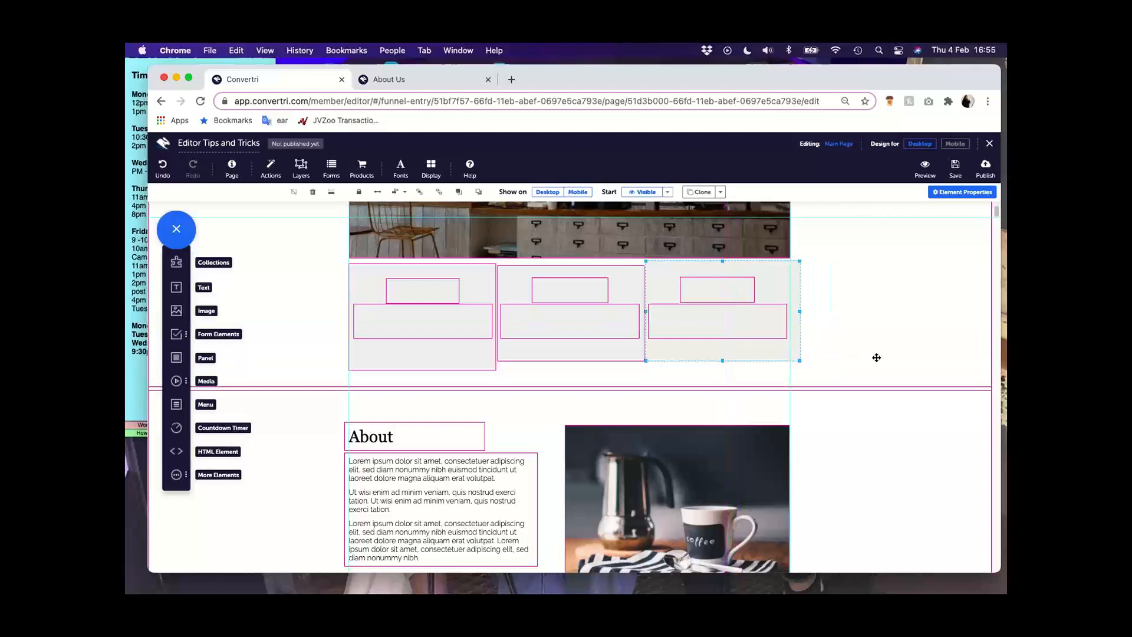
Send the Coffee, Pastry and Bread panels backward so that each sits behind its heading and description
{"action": "scroll", "coordinate": [874, 362], "scroll_direction": "up", "scroll_amount": 3}
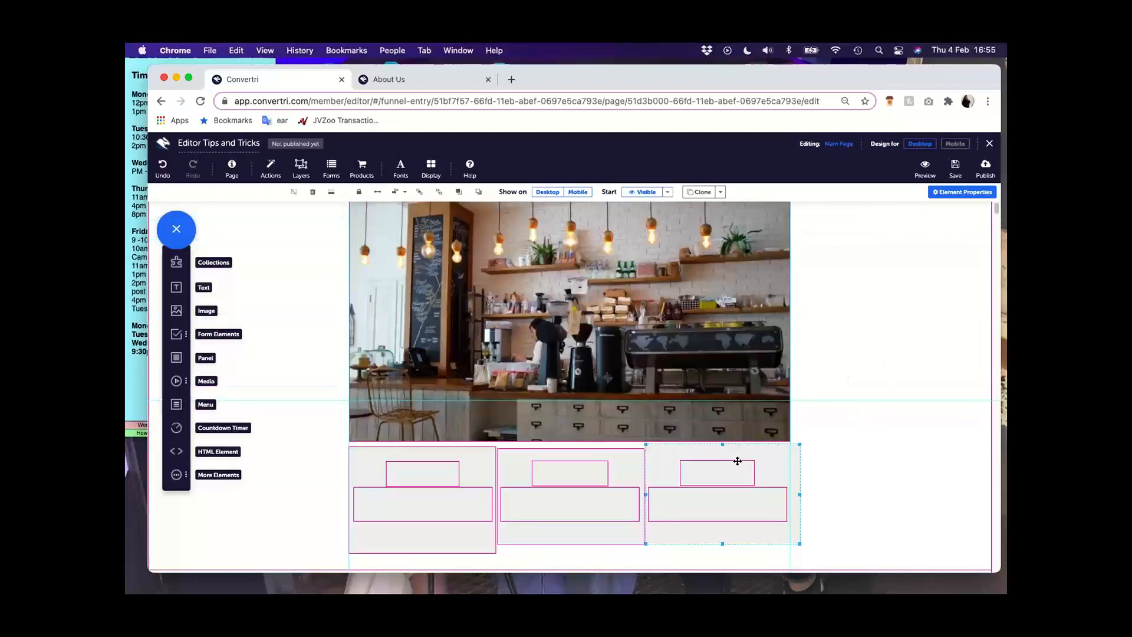
{"action": "scroll", "coordinate": [737, 461], "scroll_direction": "down", "scroll_amount": 1}
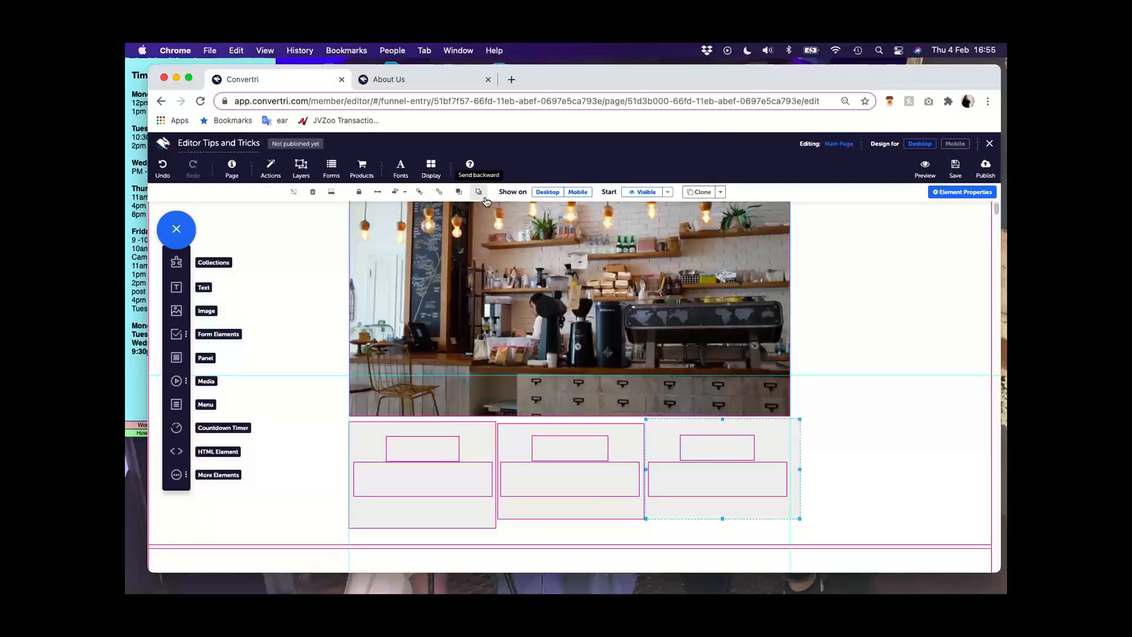
{"action": "left_click", "coordinate": [438, 195]}
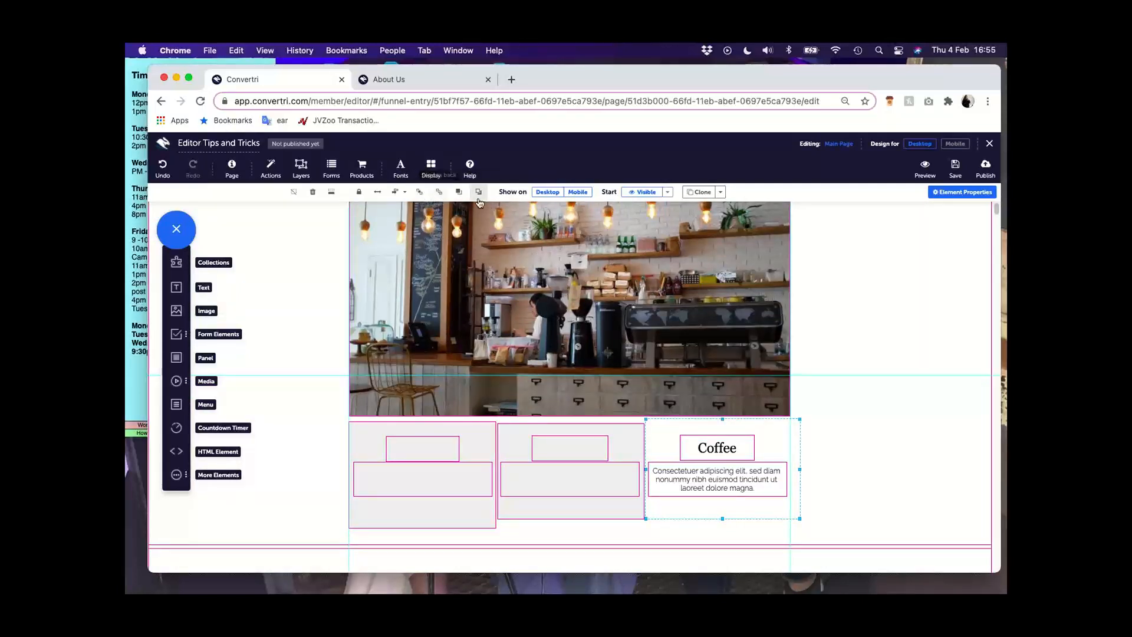
{"action": "left_click", "coordinate": [463, 198]}
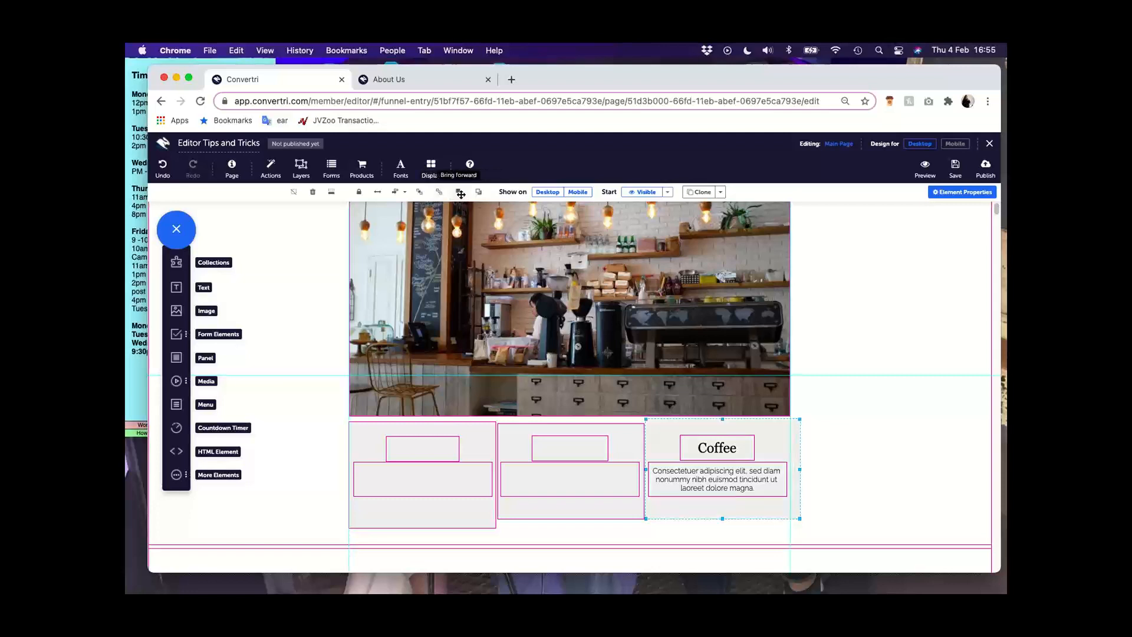
{"action": "left_click", "coordinate": [620, 442]}
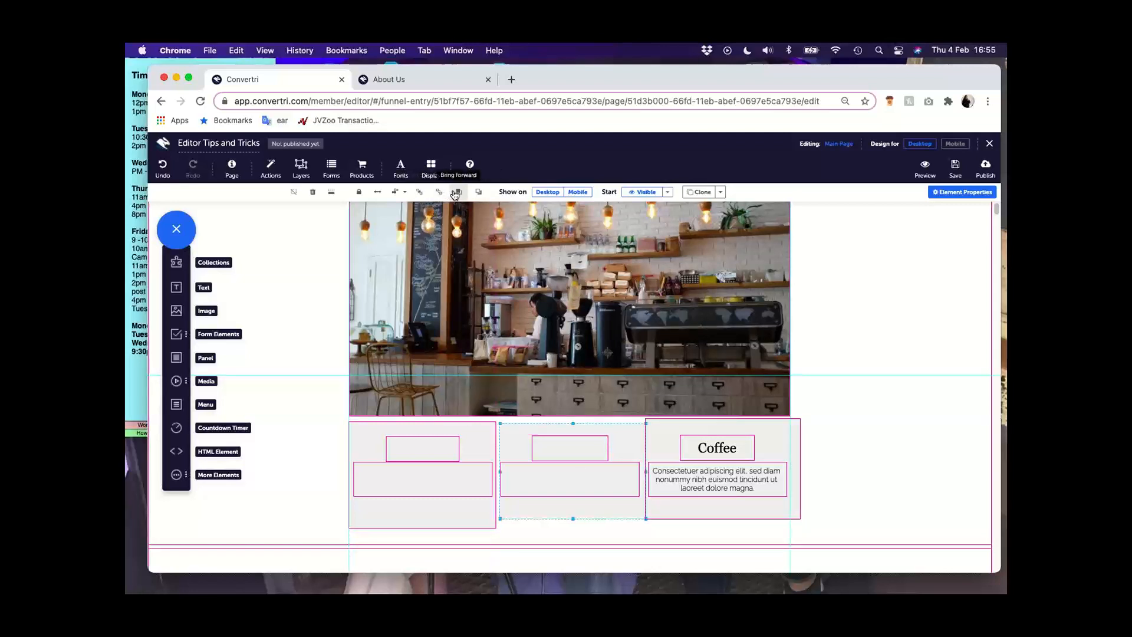
{"action": "left_click", "coordinate": [477, 194]}
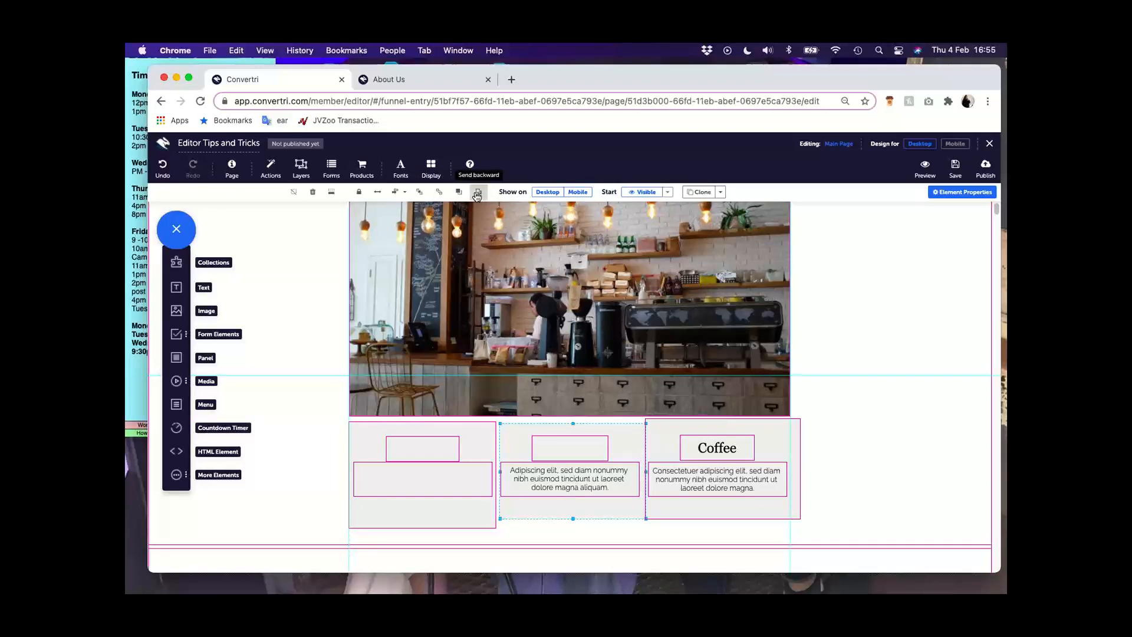
{"action": "left_click", "coordinate": [477, 194]}
{"action": "left_click", "coordinate": [464, 433]}
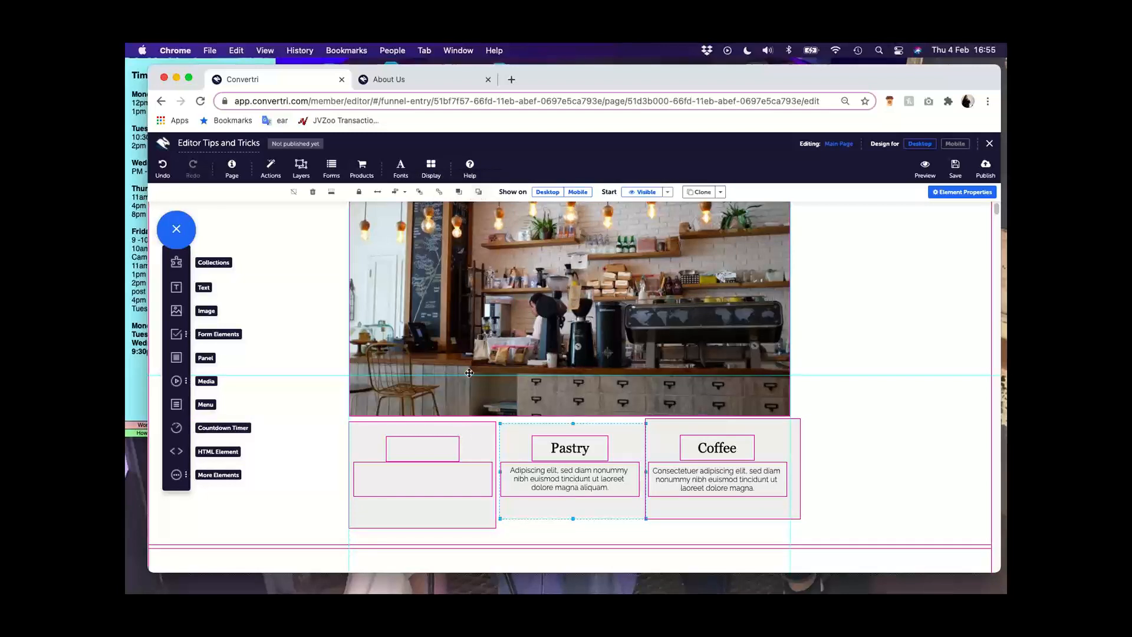
{"action": "left_click", "coordinate": [475, 194]}
{"action": "left_click", "coordinate": [475, 194]}
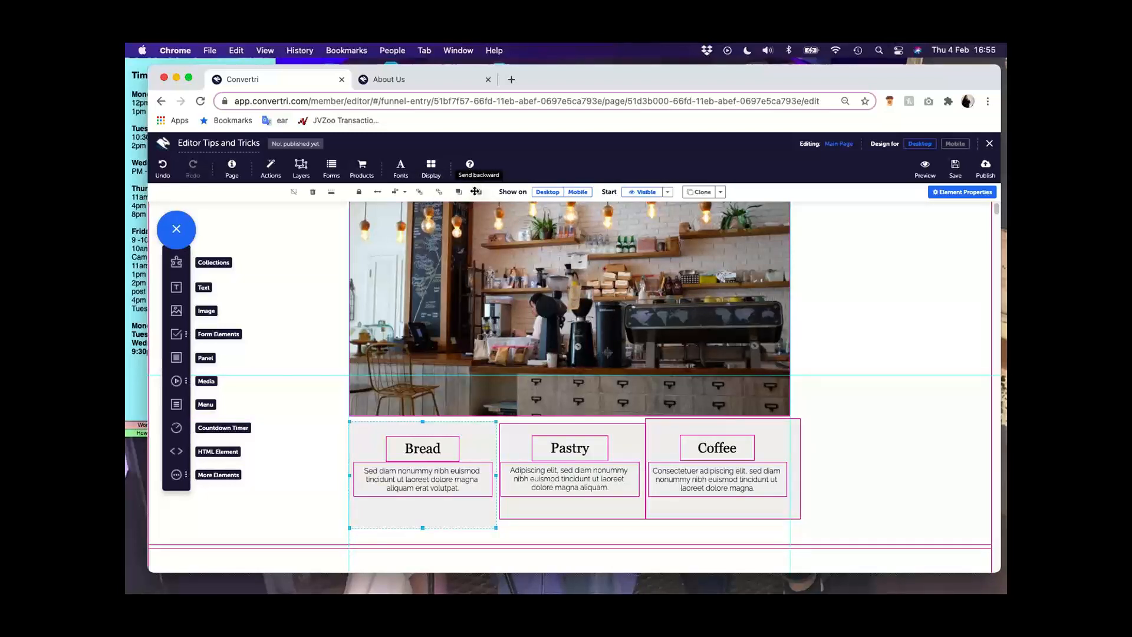
{"action": "left_click", "coordinate": [792, 430]}
Switch to the mobile design and examine how the Bread, Pastry and Coffee panels are ordered and stacked
{"action": "scroll", "coordinate": [379, 327], "scroll_direction": "up", "scroll_amount": 3}
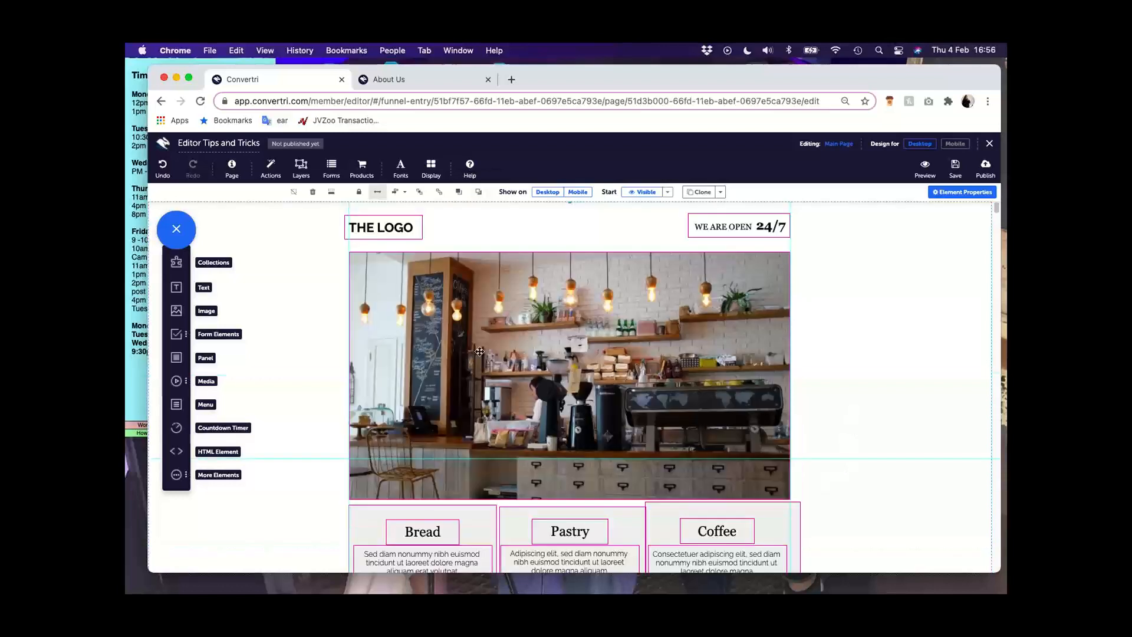
{"action": "scroll", "coordinate": [574, 336], "scroll_direction": "down", "scroll_amount": 1}
{"action": "scroll", "coordinate": [573, 337], "scroll_direction": "down", "scroll_amount": 3}
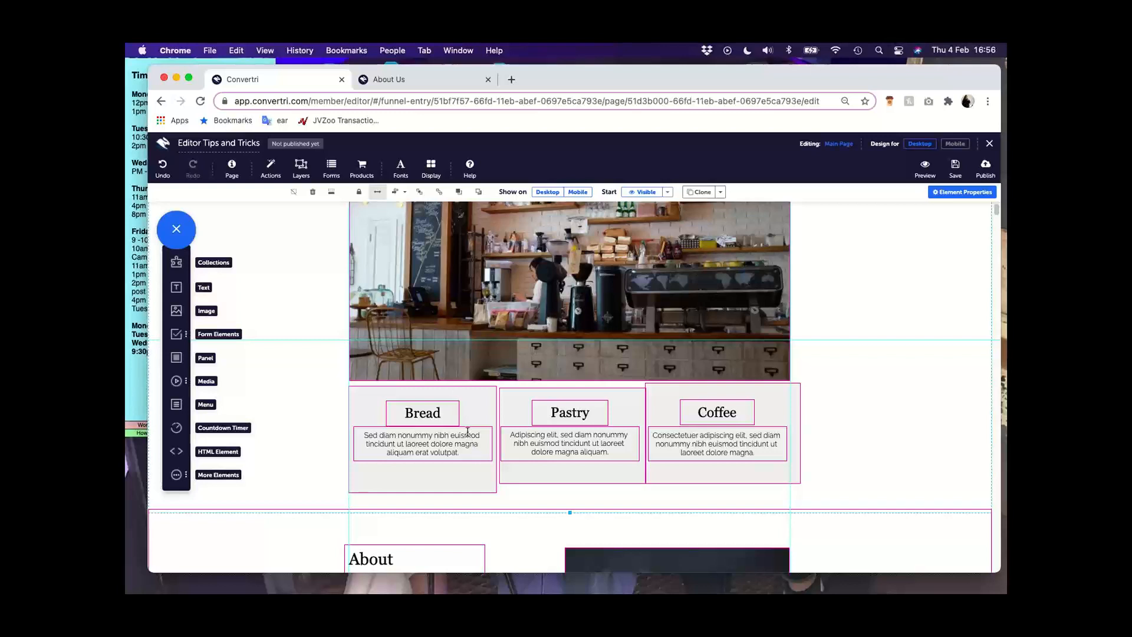
{"action": "scroll", "coordinate": [467, 432], "scroll_direction": "down", "scroll_amount": 2}
{"action": "scroll", "coordinate": [468, 432], "scroll_direction": "up", "scroll_amount": 1}
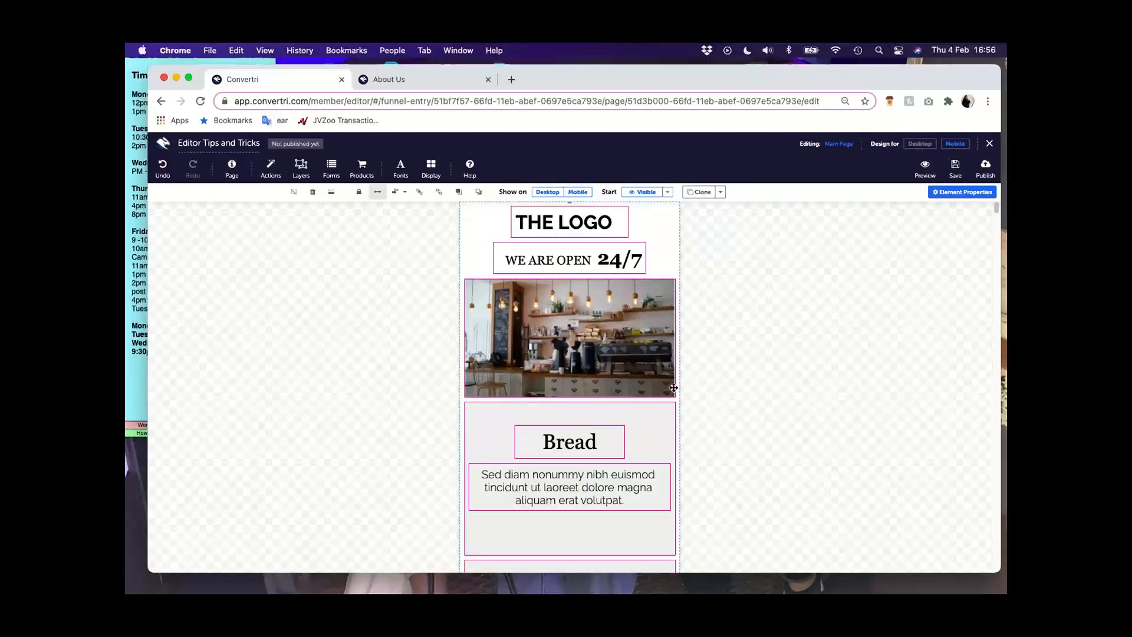
{"action": "scroll", "coordinate": [674, 389], "scroll_direction": "down", "scroll_amount": 1}
{"action": "scroll", "coordinate": [641, 438], "scroll_direction": "down", "scroll_amount": 1}
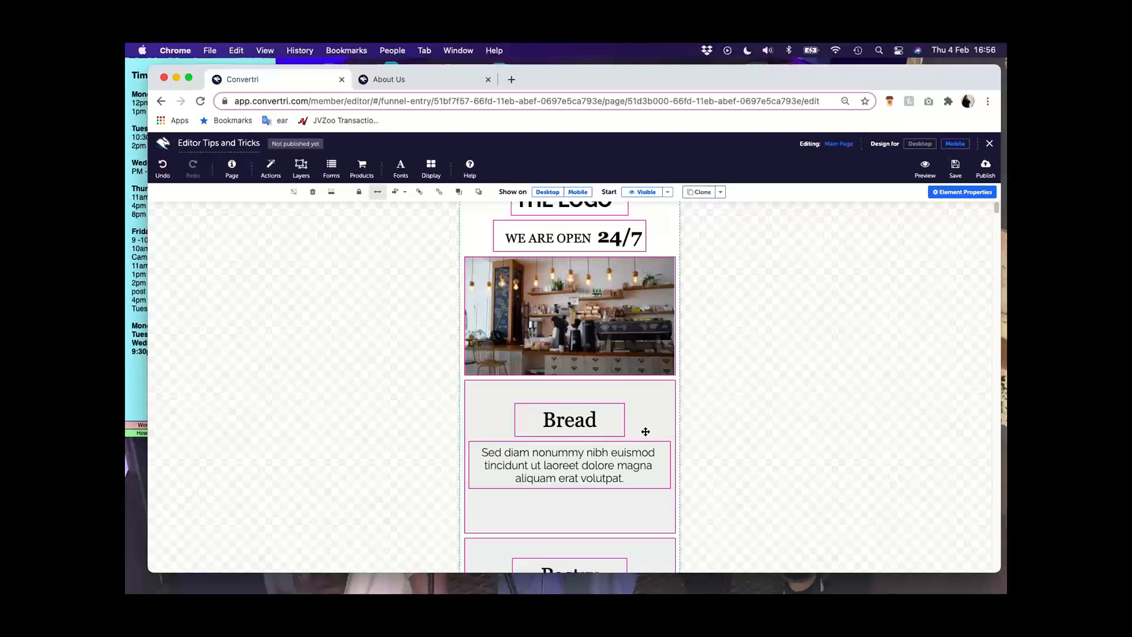
{"action": "scroll", "coordinate": [646, 431], "scroll_direction": "down", "scroll_amount": 5}
{"action": "scroll", "coordinate": [648, 431], "scroll_direction": "up", "scroll_amount": 2}
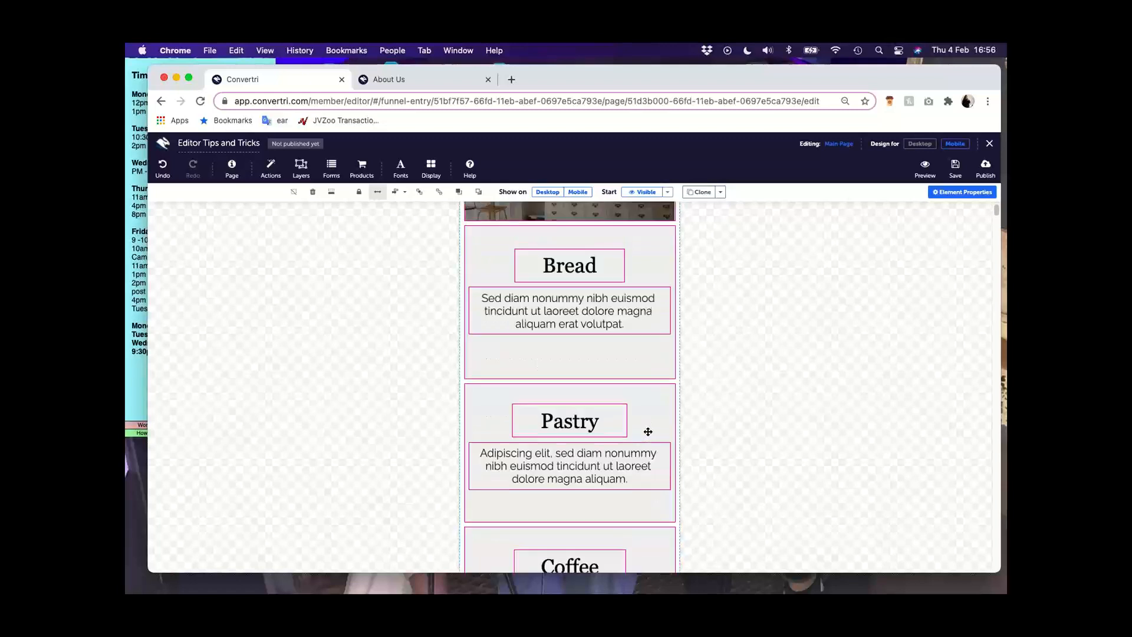
{"action": "scroll", "coordinate": [648, 432], "scroll_direction": "up", "scroll_amount": 1}
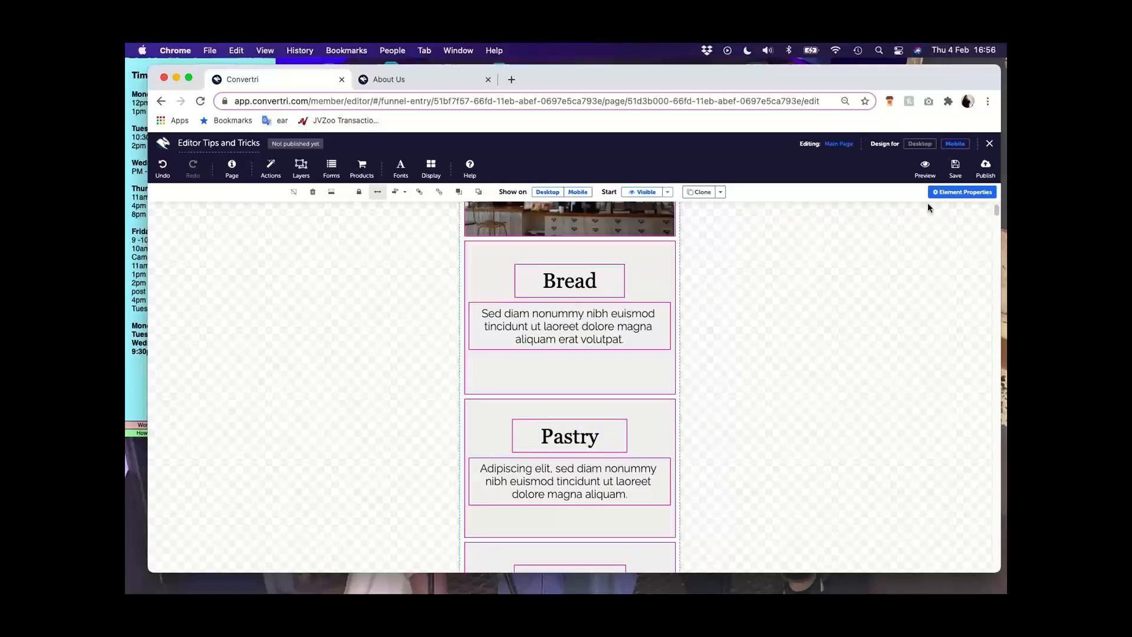
Compare the layout of the social media icons at the page's end between the desktop and mobile designs
{"action": "left_click", "coordinate": [920, 143]}
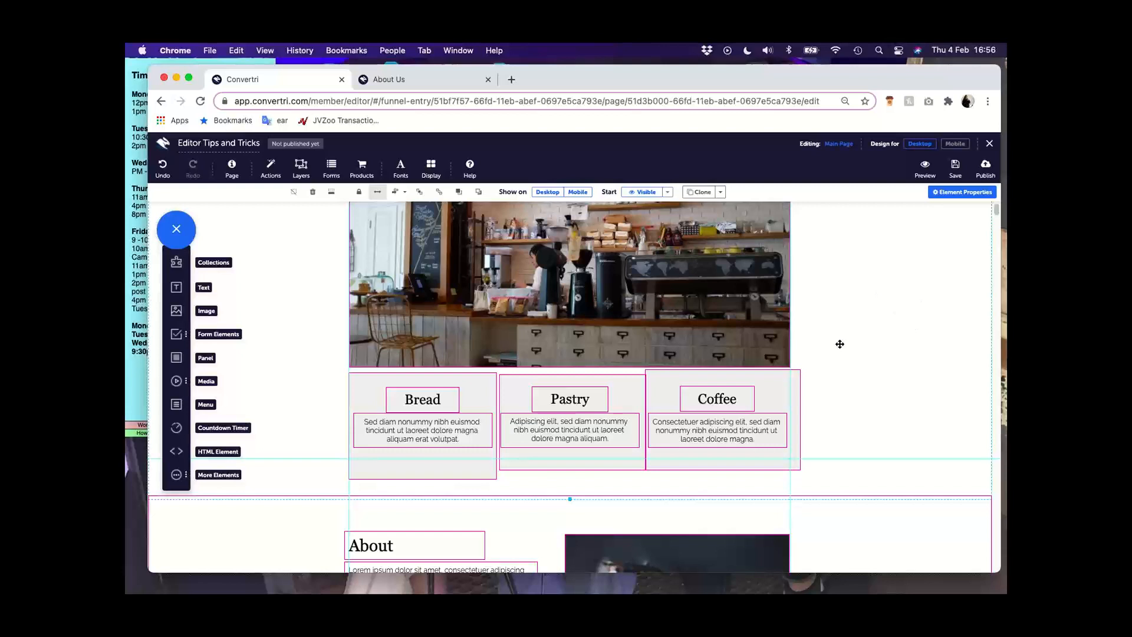
{"action": "scroll", "coordinate": [840, 344], "scroll_direction": "down", "scroll_amount": 20}
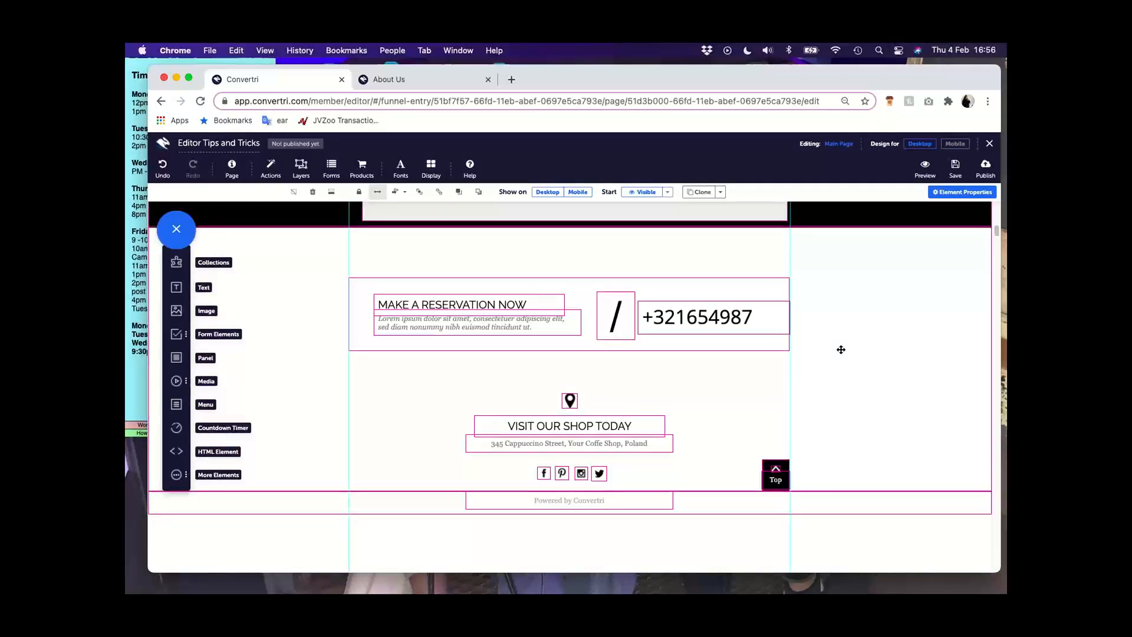
{"action": "scroll", "coordinate": [841, 350], "scroll_direction": "down", "scroll_amount": 1}
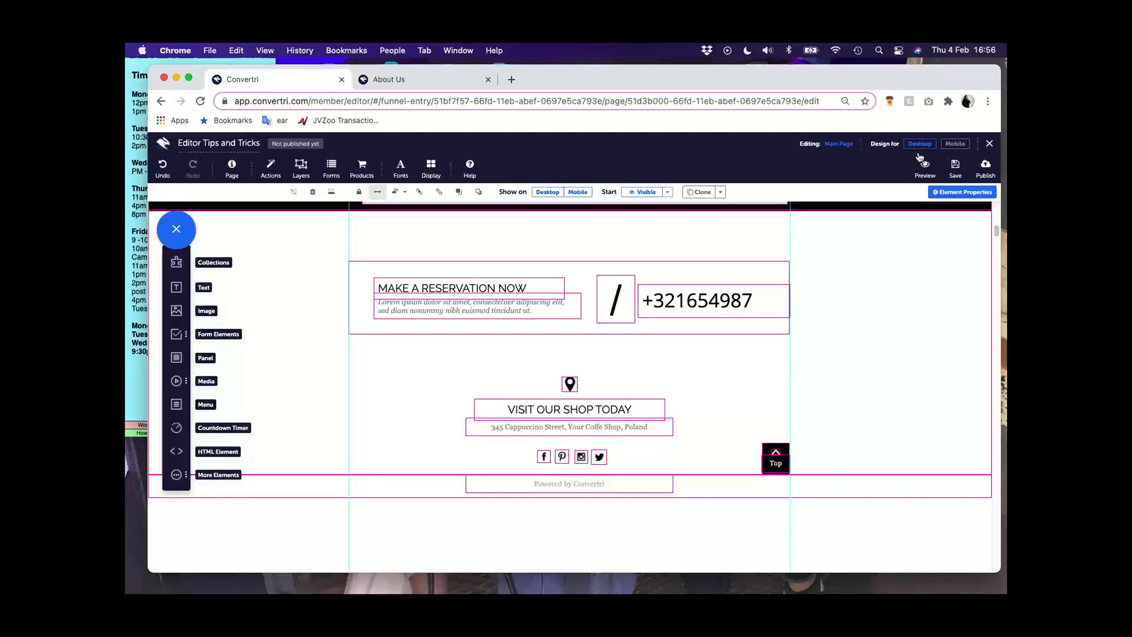
{"action": "left_click", "coordinate": [956, 144]}
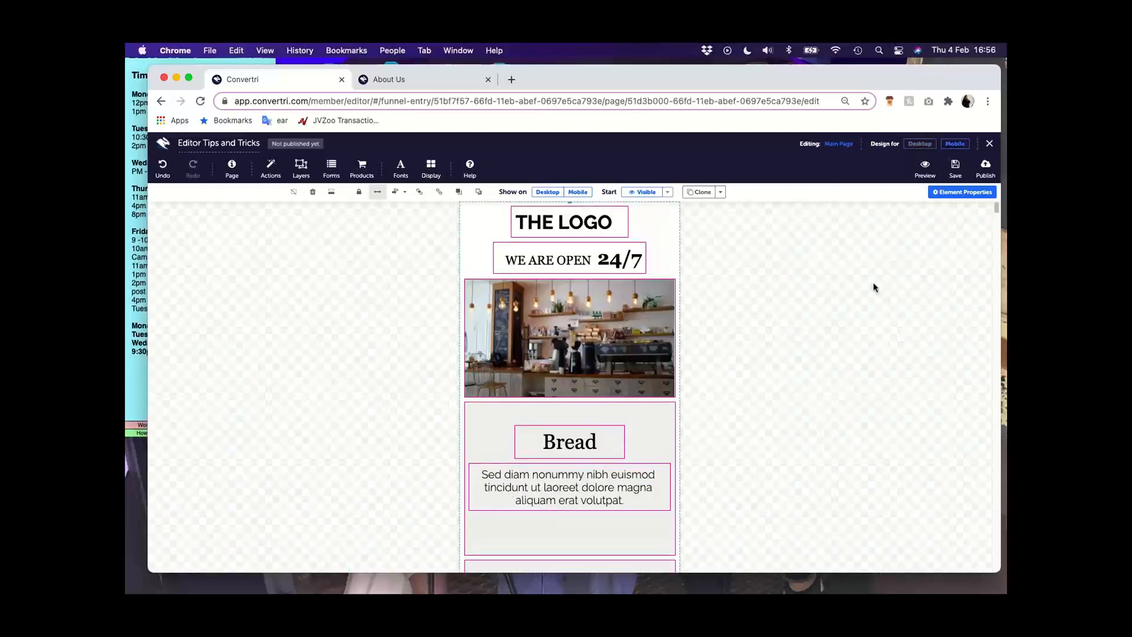
{"action": "scroll", "coordinate": [820, 354], "scroll_direction": "down", "scroll_amount": 20}
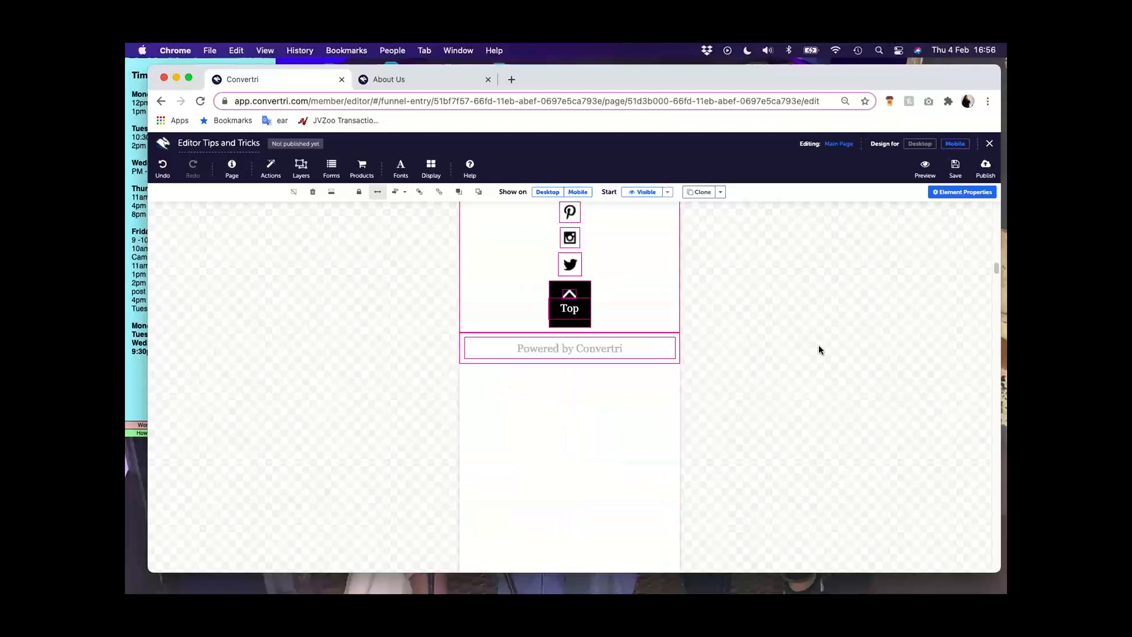
{"action": "scroll", "coordinate": [810, 348], "scroll_direction": "up", "scroll_amount": 6}
{"action": "scroll", "coordinate": [802, 349], "scroll_direction": "down", "scroll_amount": 3}
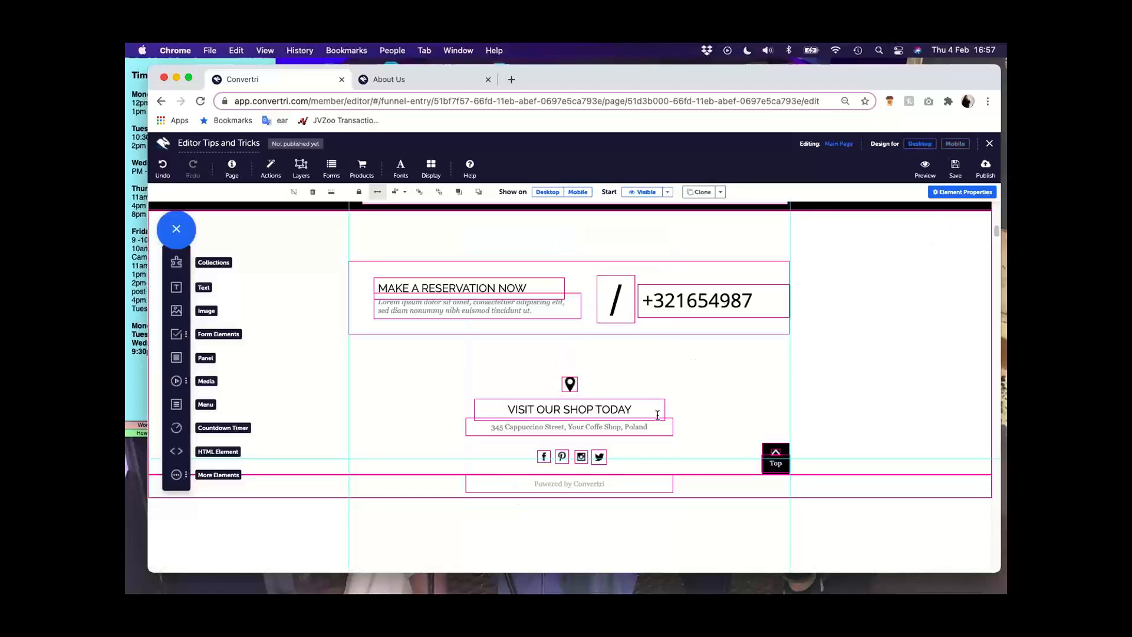
Add a panel in the desktop design and move it down the page over the social icons below Visit Our Shop Today
{"action": "left_click_drag", "start_coordinate": [176, 358], "coordinate": [432, 456]}
{"action": "scroll", "coordinate": [426, 446], "scroll_direction": "up", "scroll_amount": 12}
{"action": "left_click_drag", "start_coordinate": [501, 342], "coordinate": [702, 556]}
{"action": "scroll", "coordinate": [702, 519], "scroll_direction": "down", "scroll_amount": 4}
{"action": "scroll", "coordinate": [700, 306], "scroll_direction": "down", "scroll_amount": 3}
{"action": "scroll", "coordinate": [700, 287], "scroll_direction": "up", "scroll_amount": 4}
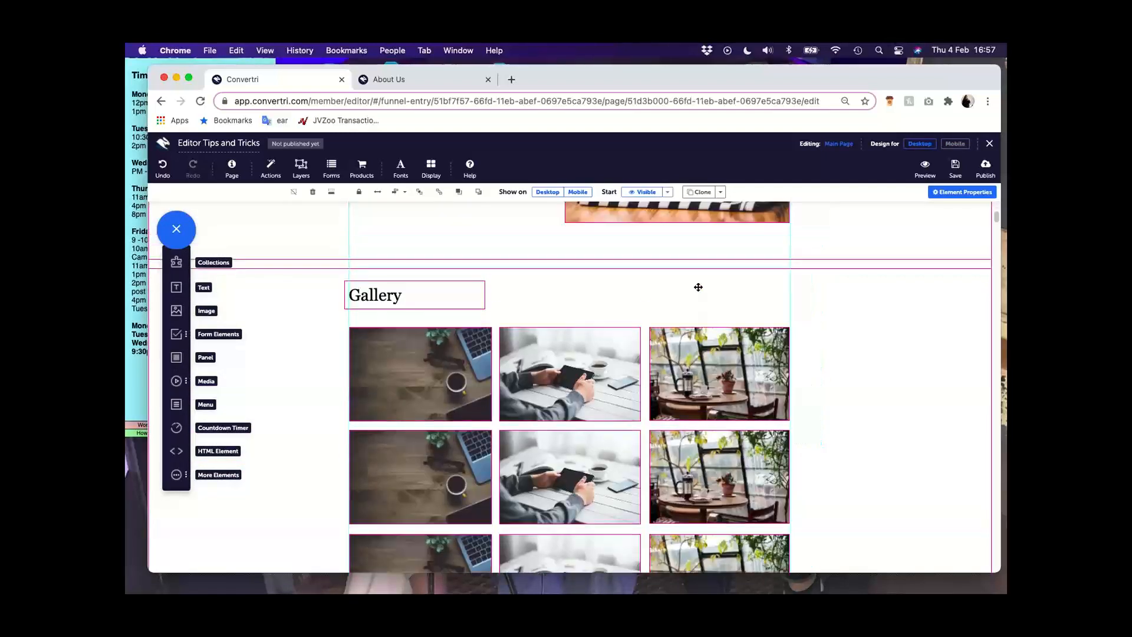
{"action": "left_click_drag", "start_coordinate": [715, 328], "coordinate": [700, 480]}
{"action": "scroll", "coordinate": [809, 270], "scroll_direction": "down", "scroll_amount": 3}
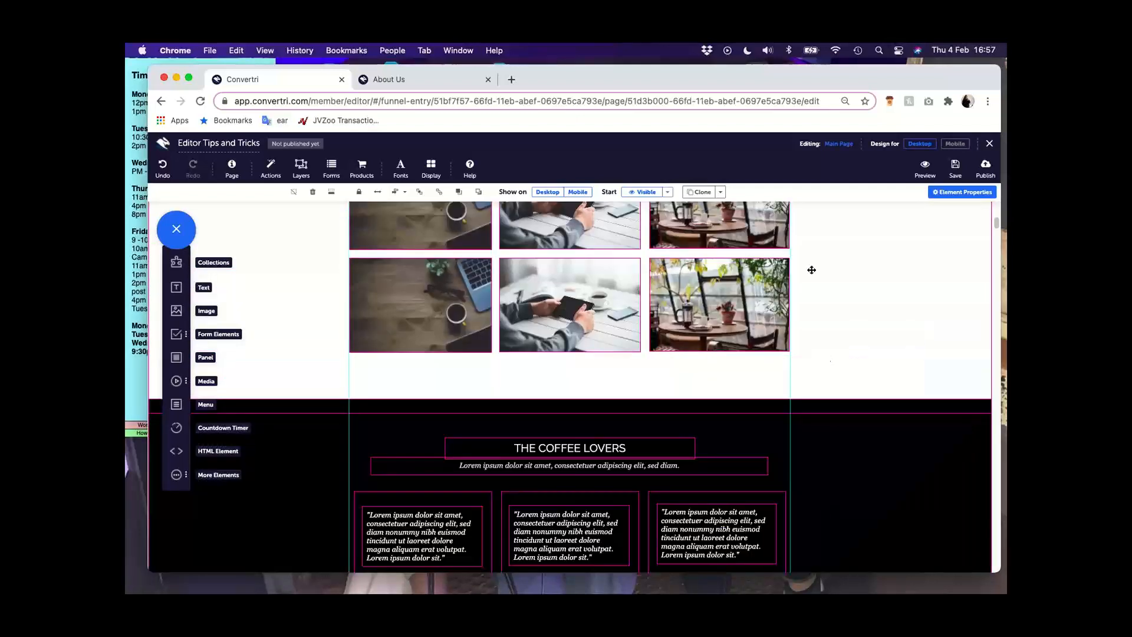
{"action": "left_click_drag", "start_coordinate": [811, 474], "coordinate": [662, 507]}
{"action": "scroll", "coordinate": [663, 507], "scroll_direction": "down", "scroll_amount": 1}
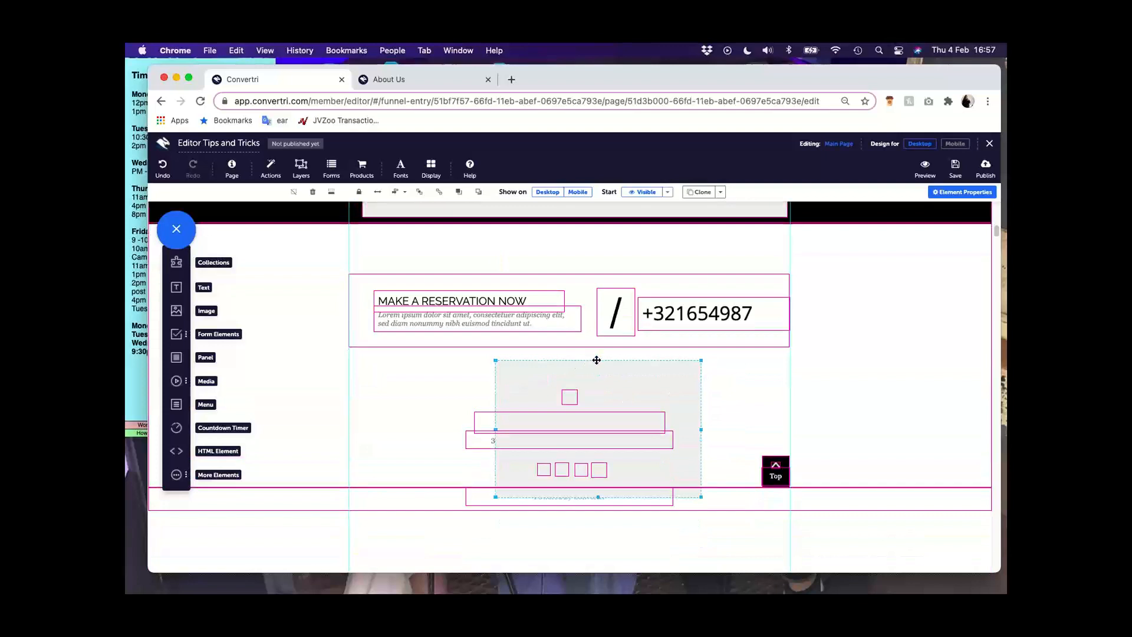
Shrink the new panel so it fits closely around the row of four social media icons
{"action": "left_click_drag", "start_coordinate": [598, 361], "coordinate": [594, 458]}
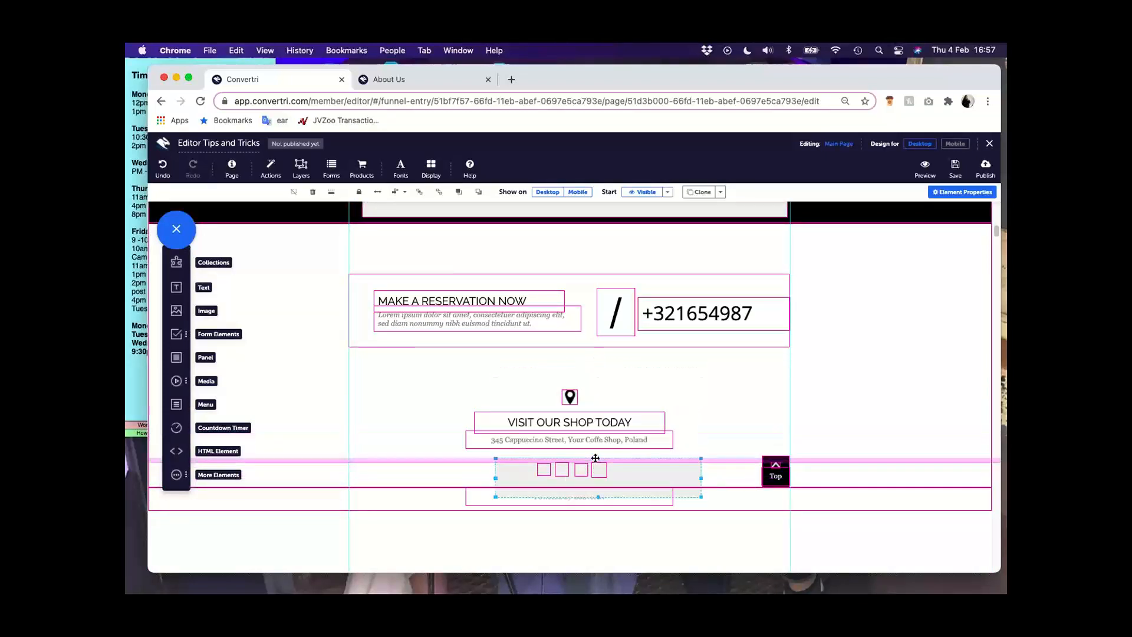
{"action": "left_click_drag", "start_coordinate": [701, 478], "coordinate": [621, 478]}
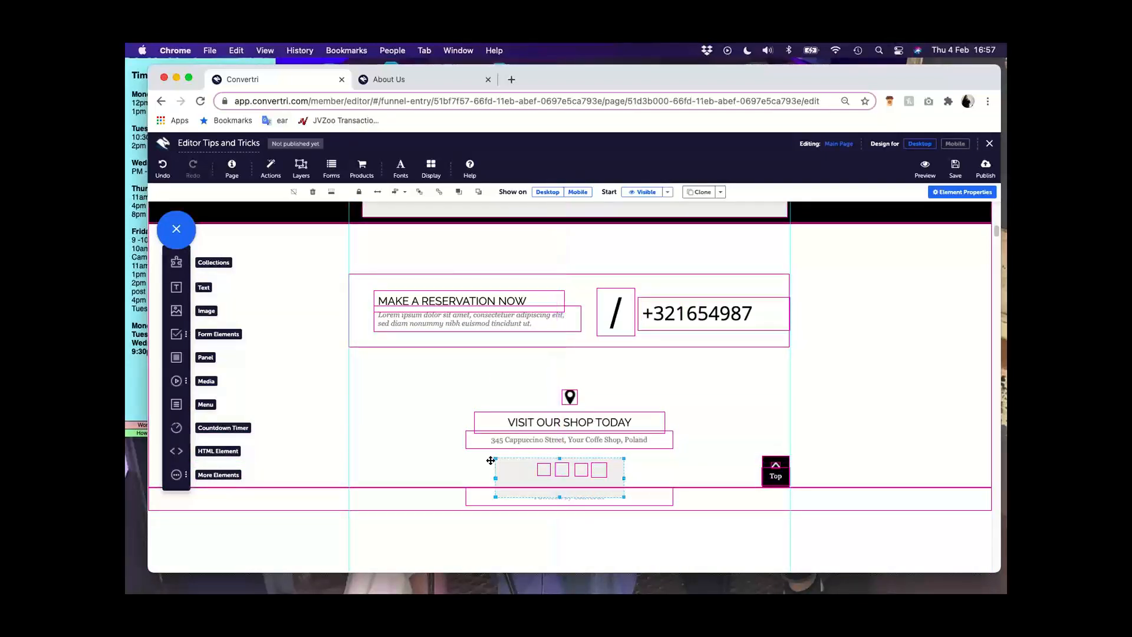
{"action": "left_click_drag", "start_coordinate": [519, 476], "coordinate": [579, 483]}
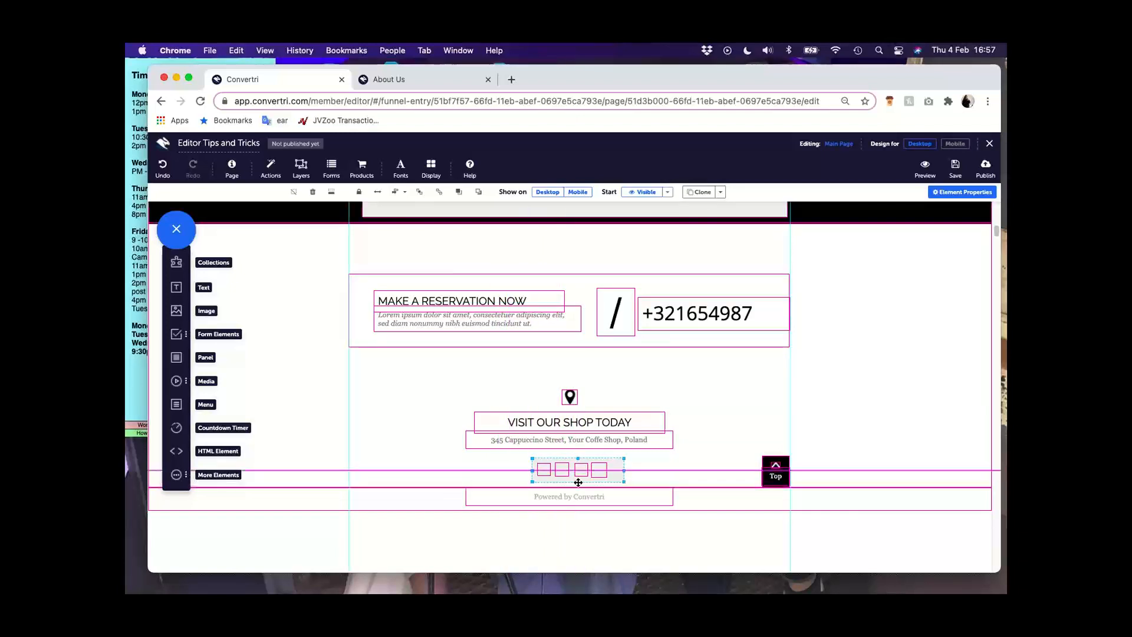
Send the panel behind the social media icons and check the icon row in the mobile design
{"action": "left_click", "coordinate": [450, 192]}
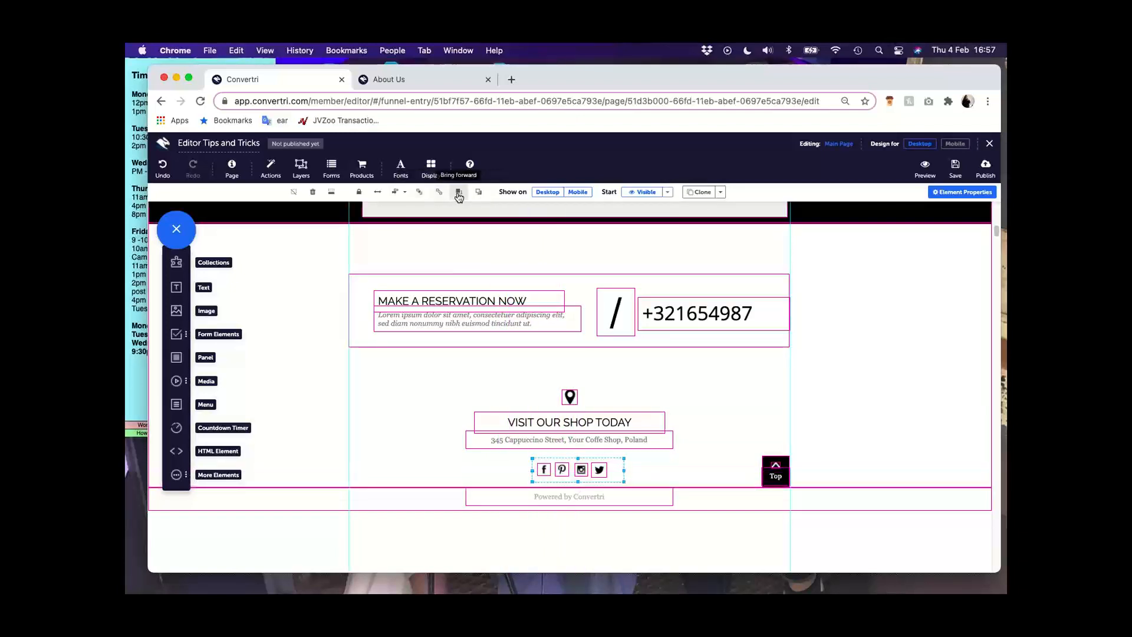
{"action": "left_click", "coordinate": [459, 193]}
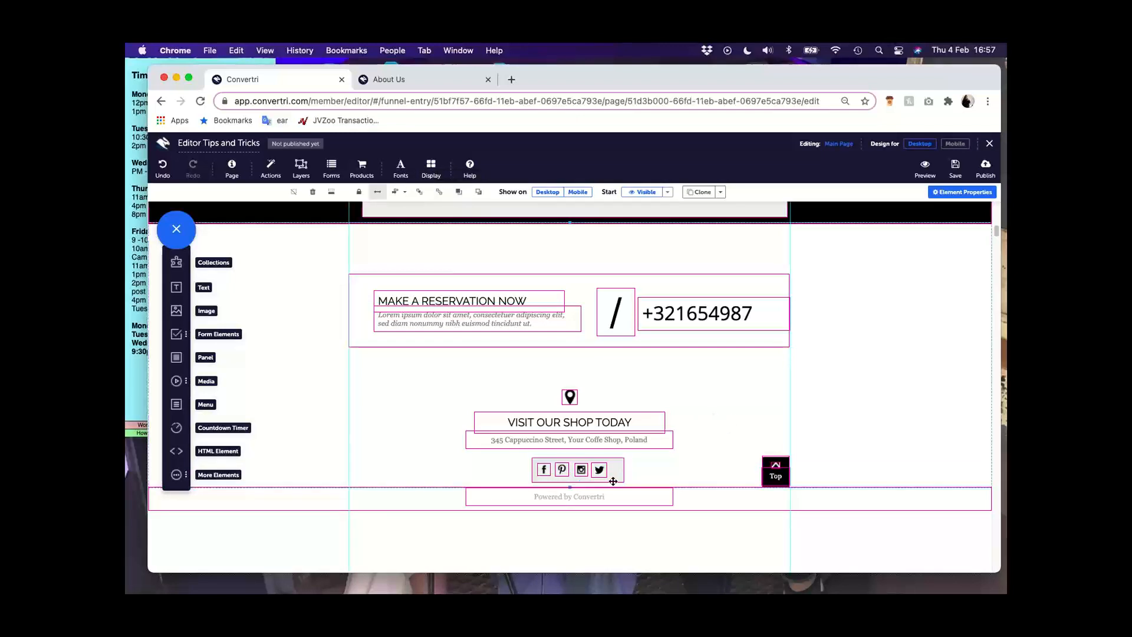
{"action": "left_click", "coordinate": [654, 454]}
{"action": "left_click", "coordinate": [955, 144]}
{"action": "scroll", "coordinate": [689, 375], "scroll_direction": "up", "scroll_amount": 3}
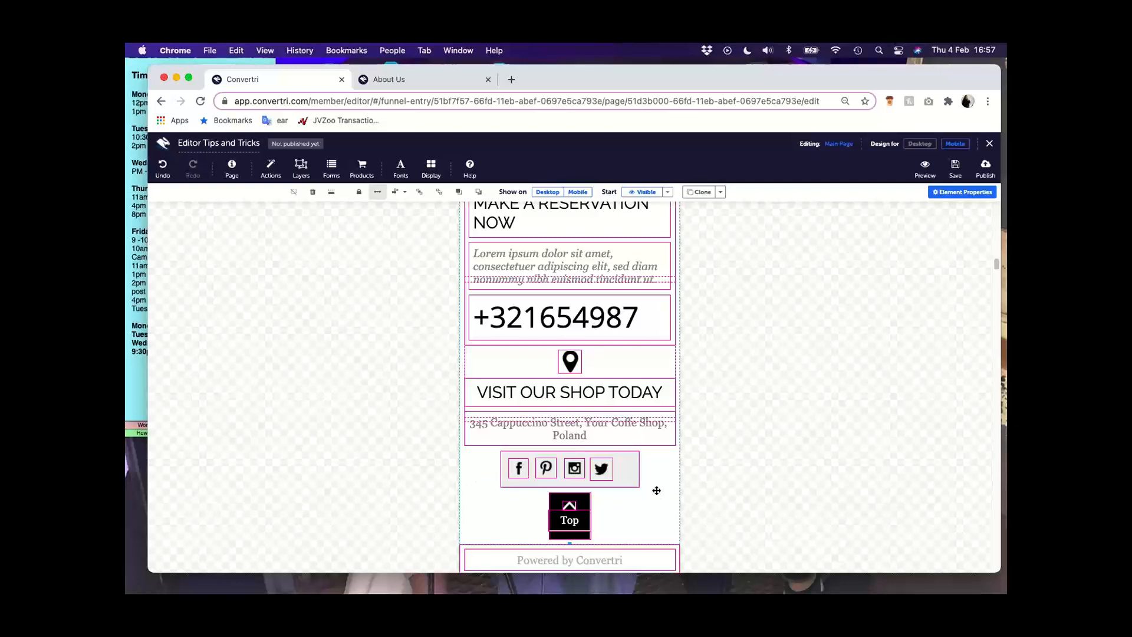
In the desktop design, widen the panel behind the social media icons on both sides to about 532 wide and check its positioning values
{"action": "left_click", "coordinate": [919, 144]}
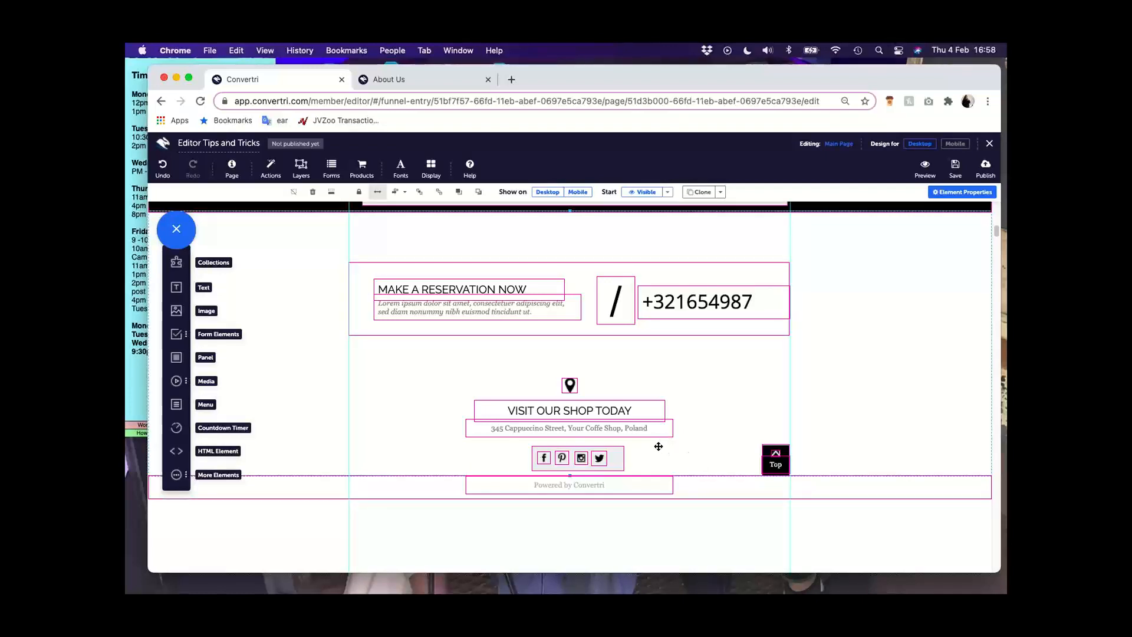
{"action": "left_click", "coordinate": [618, 459]}
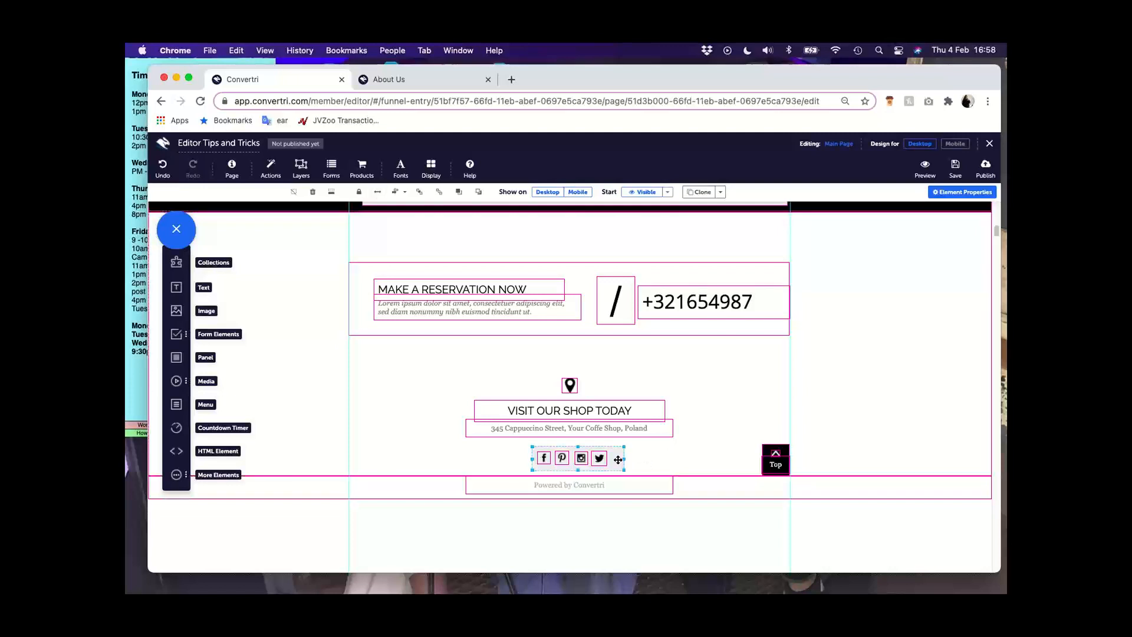
{"action": "left_click_drag", "start_coordinate": [623, 458], "coordinate": [700, 458]}
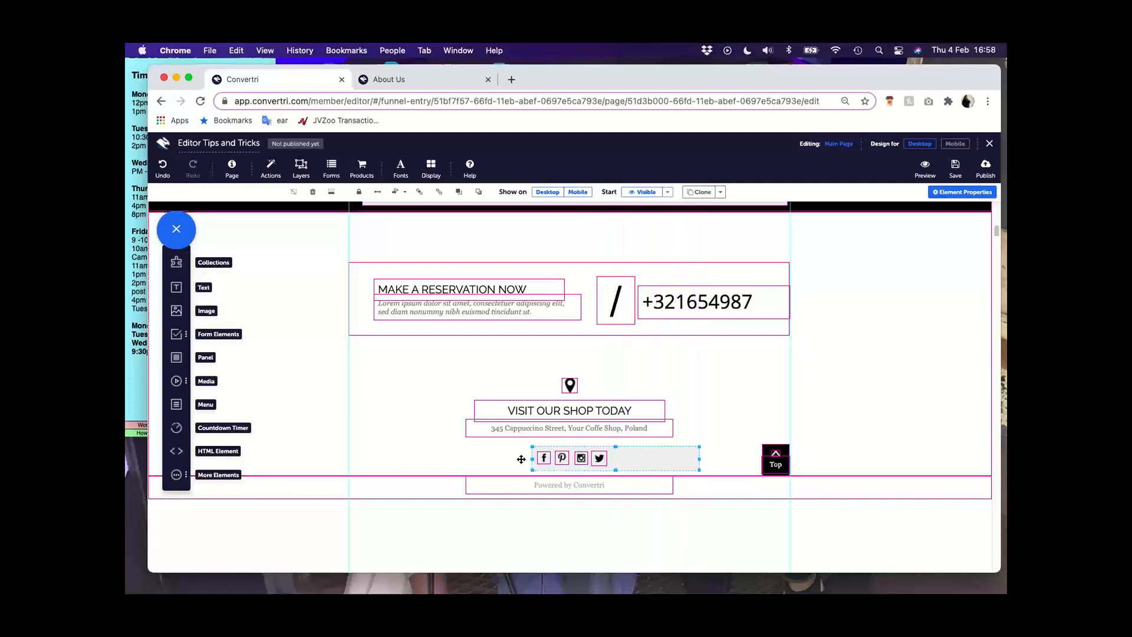
{"action": "left_click_drag", "start_coordinate": [533, 458], "coordinate": [456, 453]}
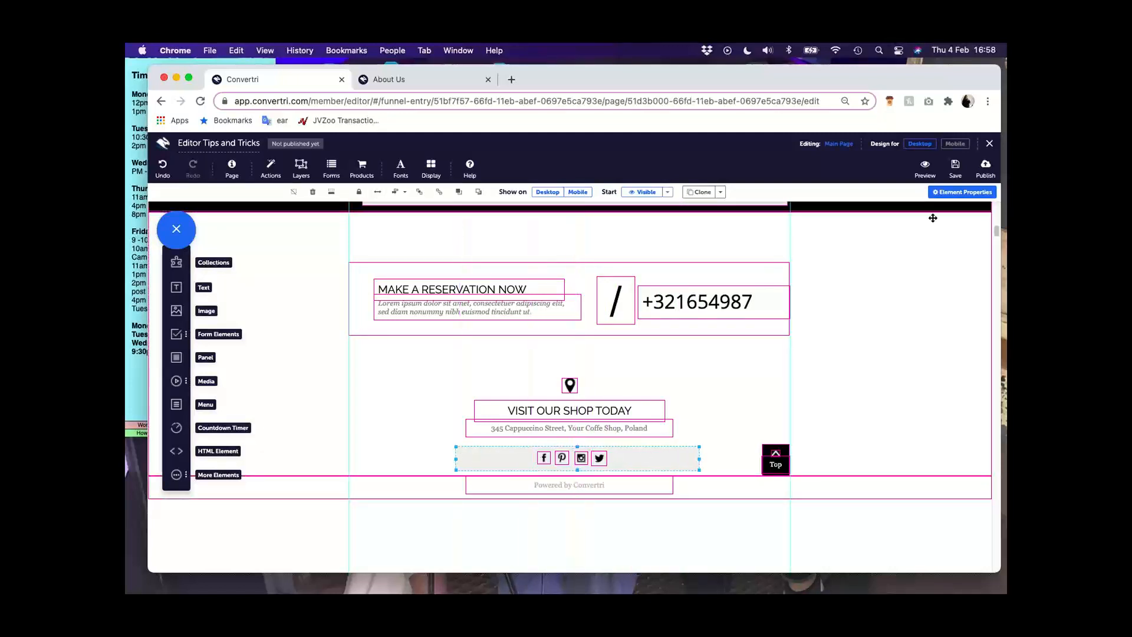
{"action": "left_click", "coordinate": [947, 195]}
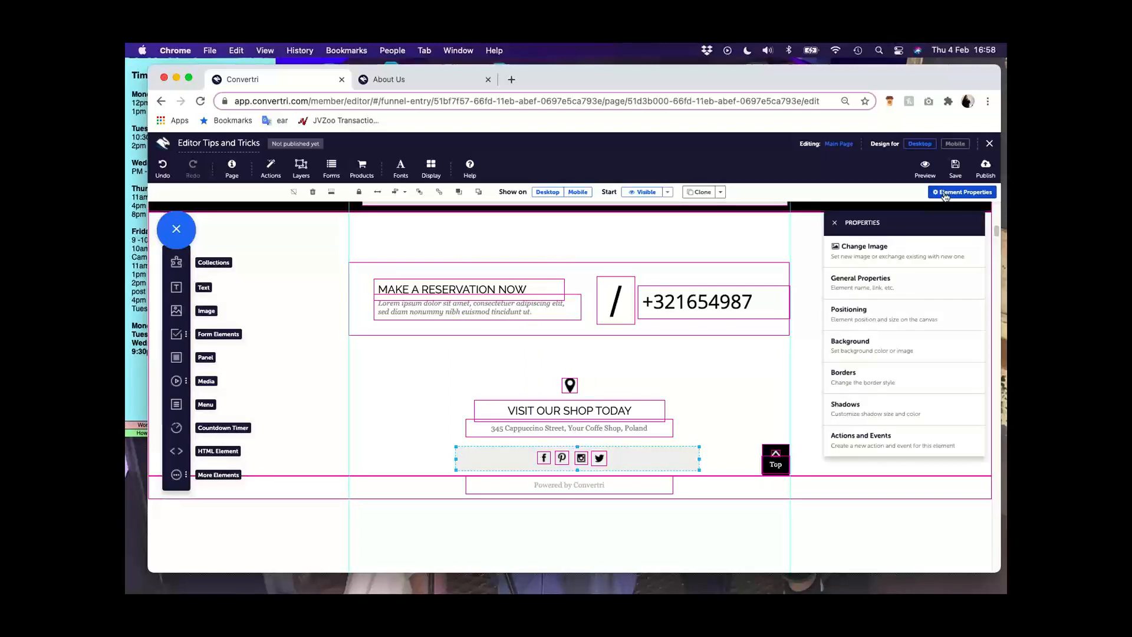
{"action": "left_click", "coordinate": [909, 318]}
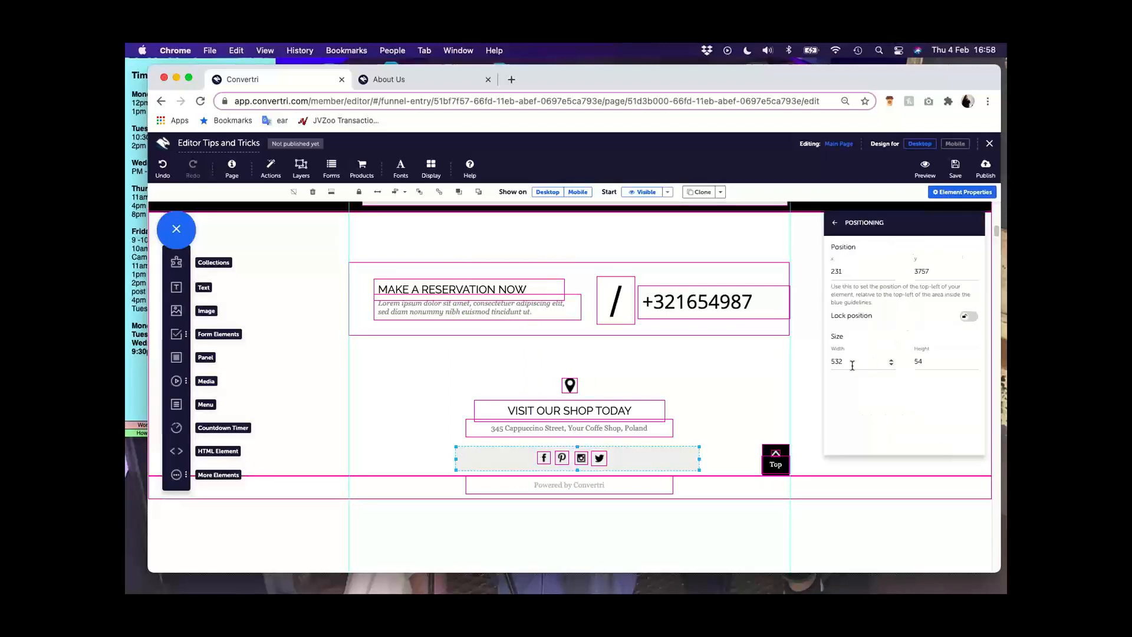
{"action": "left_click", "coordinate": [833, 224]}
{"action": "left_click", "coordinate": [833, 223]}
Check how the social media icons in the widened panel are arranged in the mobile design, and return to the desktop design
{"action": "left_click", "coordinate": [953, 144]}
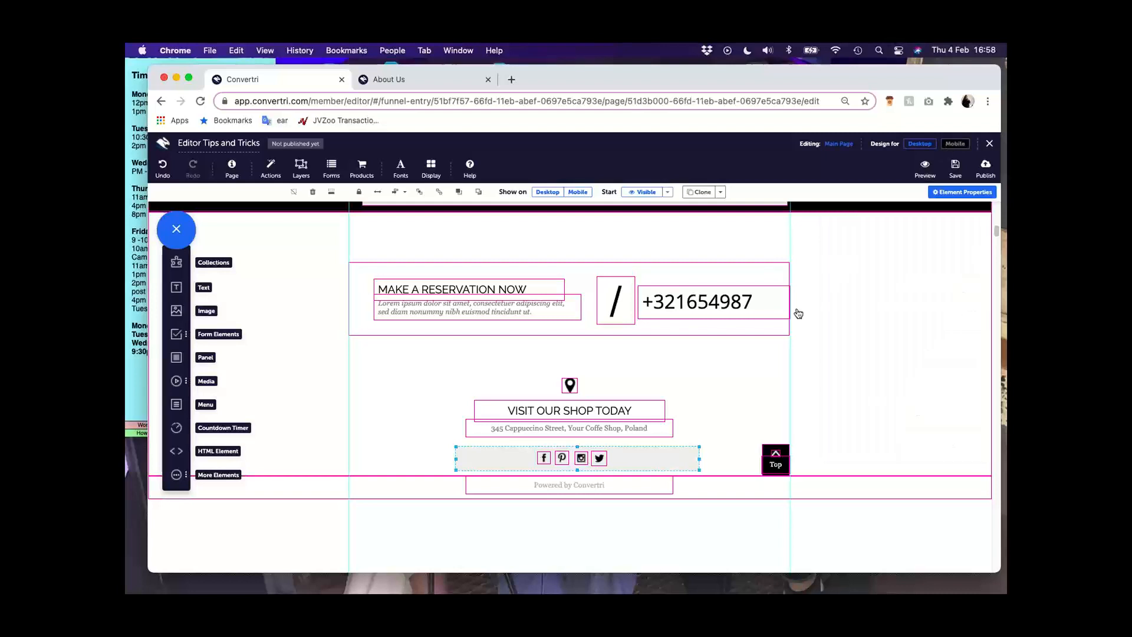
{"action": "scroll", "coordinate": [684, 336], "scroll_direction": "down", "scroll_amount": 2}
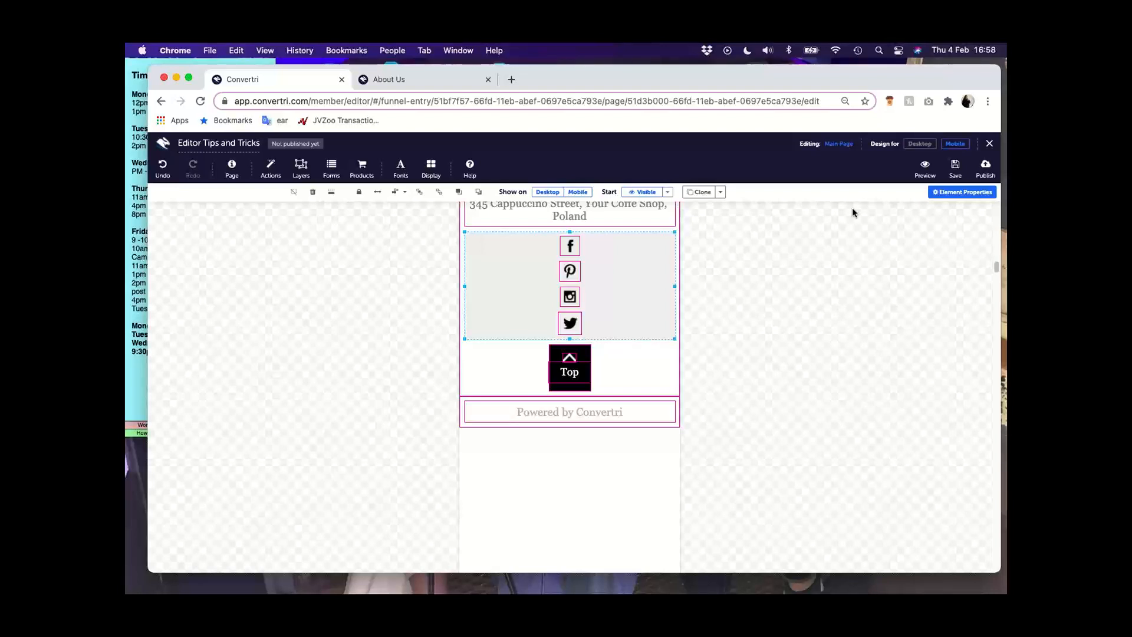
{"action": "scroll", "coordinate": [814, 321], "scroll_direction": "up", "scroll_amount": 1}
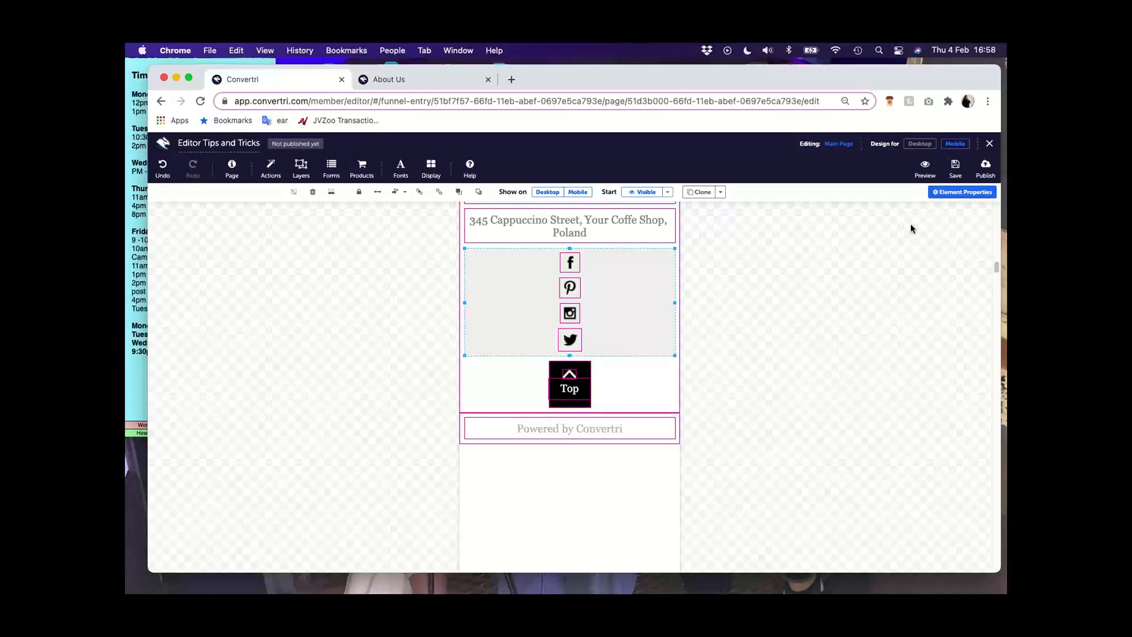
{"action": "left_click", "coordinate": [921, 144]}
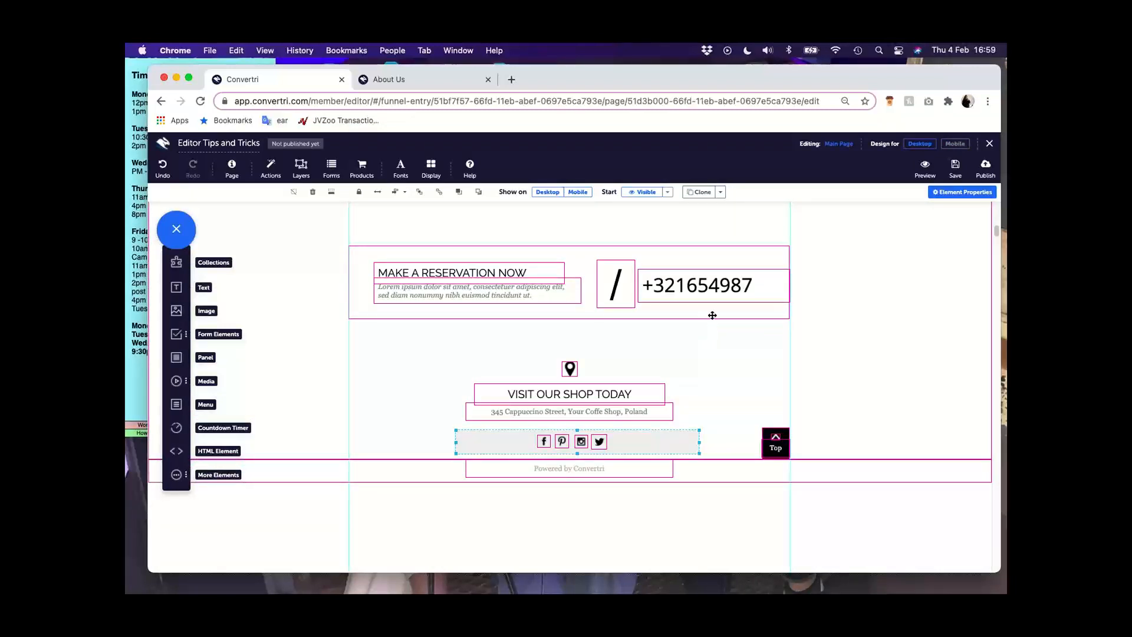
{"action": "scroll", "coordinate": [712, 315], "scroll_direction": "up", "scroll_amount": 20}
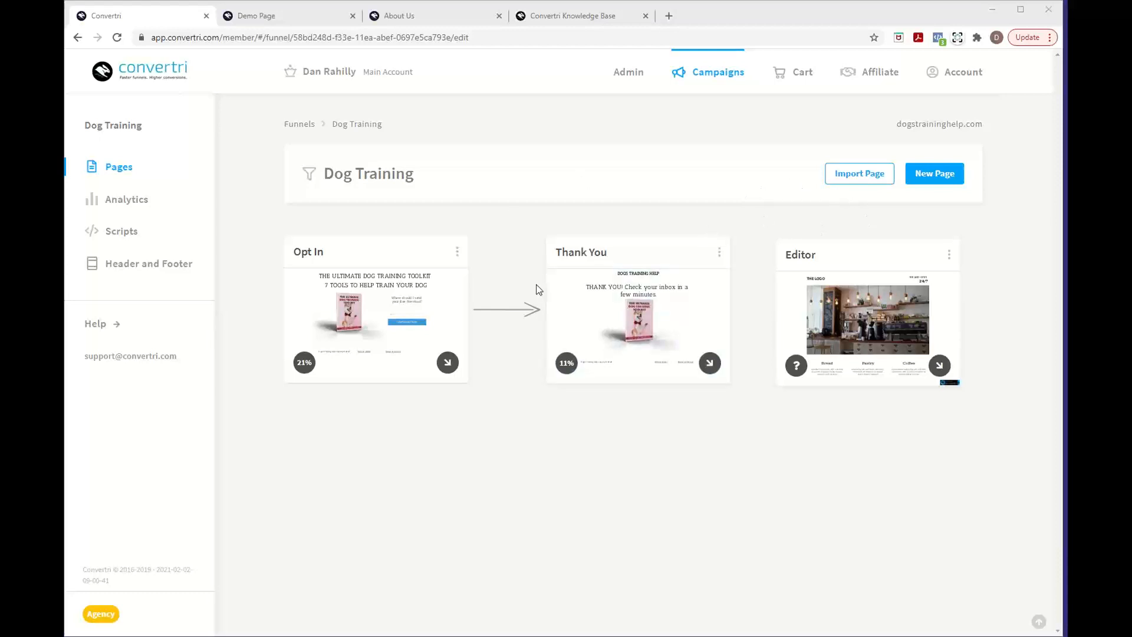
Move the Thank You page card slightly closer to the Opt In card in the Dog Training funnel
{"action": "mouse_move", "coordinate": [607, 255]}
{"action": "left_mouse_down"}
{"action": "mouse_move", "coordinate": [589, 241]}
{"action": "mouse_move", "coordinate": [584, 425]}
{"action": "mouse_move", "coordinate": [580, 241]}
{"action": "mouse_move", "coordinate": [576, 406]}
{"action": "mouse_move", "coordinate": [526, 465]}
{"action": "mouse_move", "coordinate": [613, 453]}
{"action": "mouse_move", "coordinate": [586, 222]}
{"action": "mouse_move", "coordinate": [586, 303]}
{"action": "mouse_move", "coordinate": [601, 253]}
{"action": "left_mouse_up"}
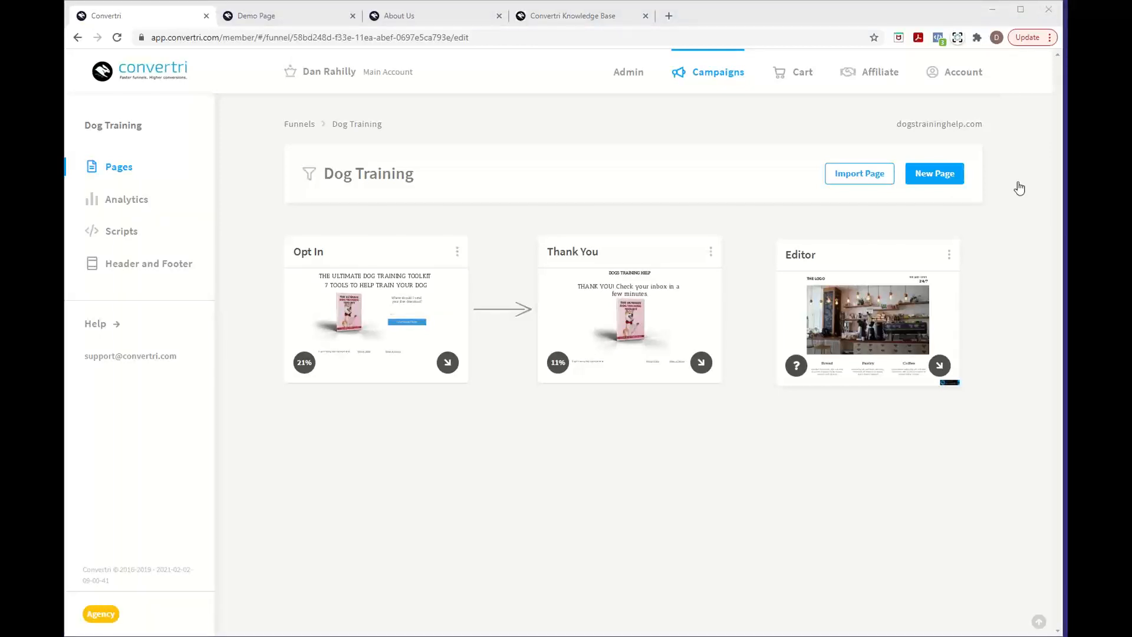
{"action": "left_click", "coordinate": [707, 217]}
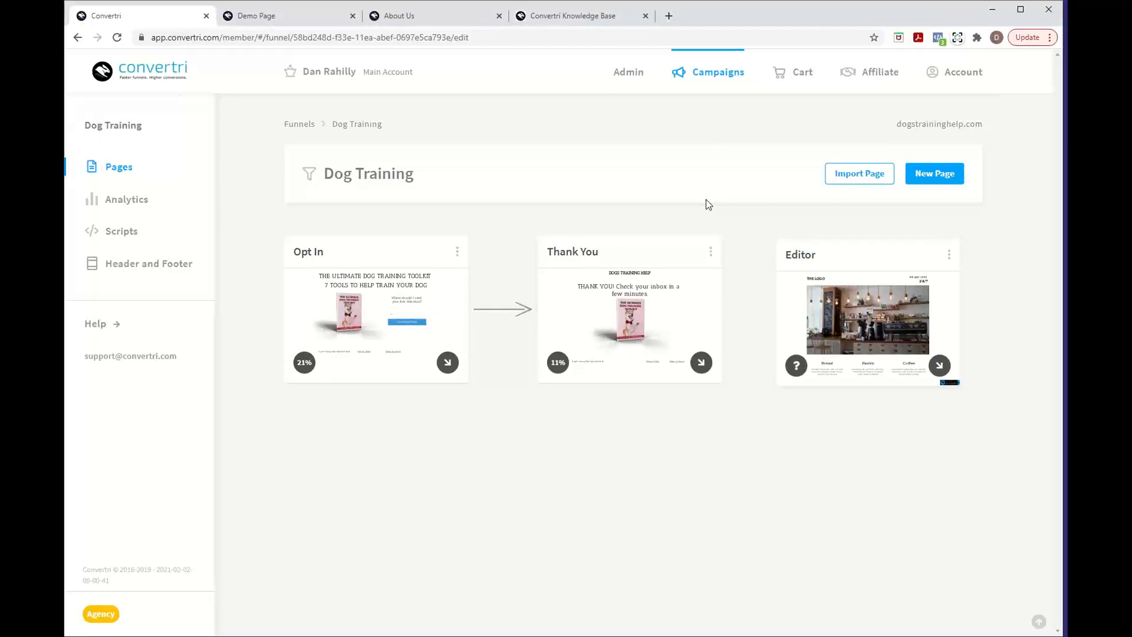
Open the Opt In page of the Getting Started Webinar funnel for editing
{"action": "left_click", "coordinate": [719, 82]}
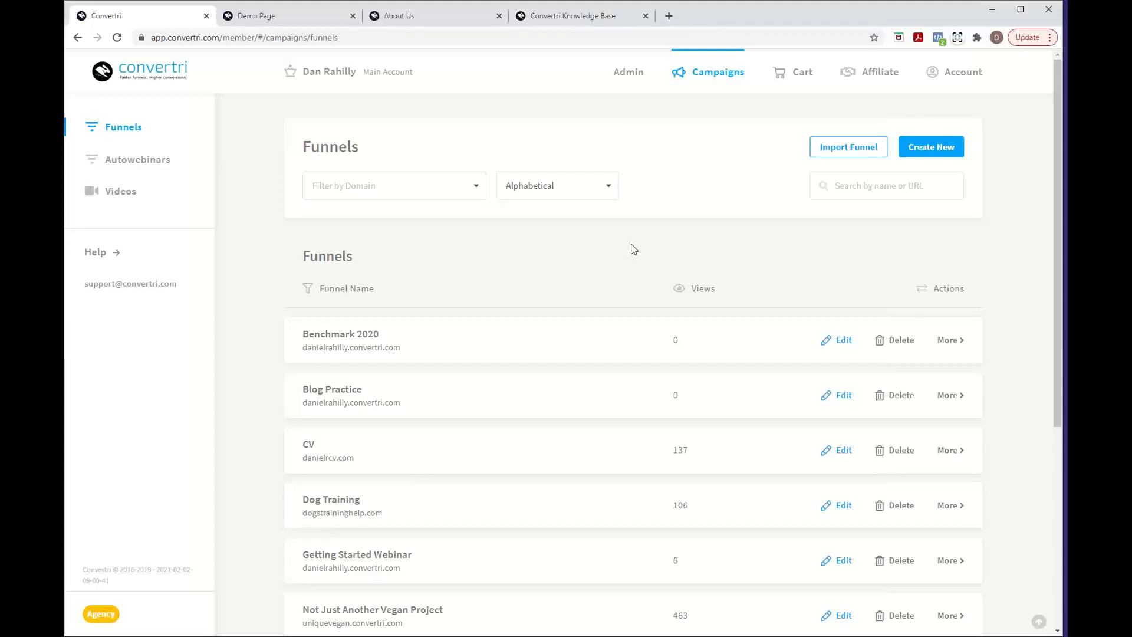
{"action": "scroll", "coordinate": [633, 249], "scroll_direction": "down", "scroll_amount": 2}
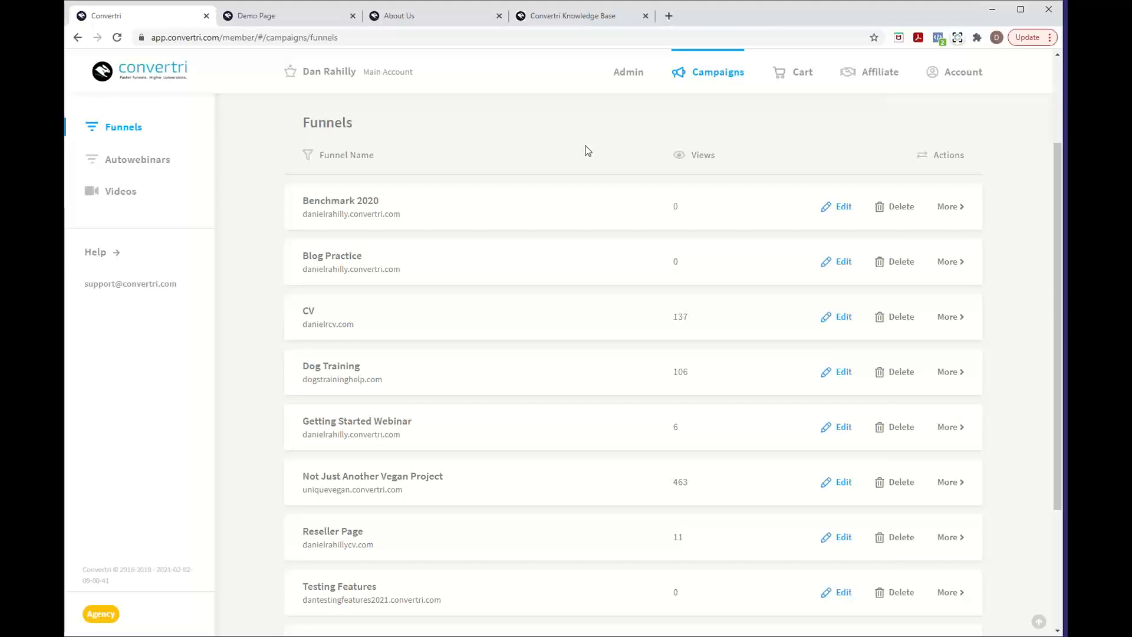
{"action": "left_click", "coordinate": [392, 428]}
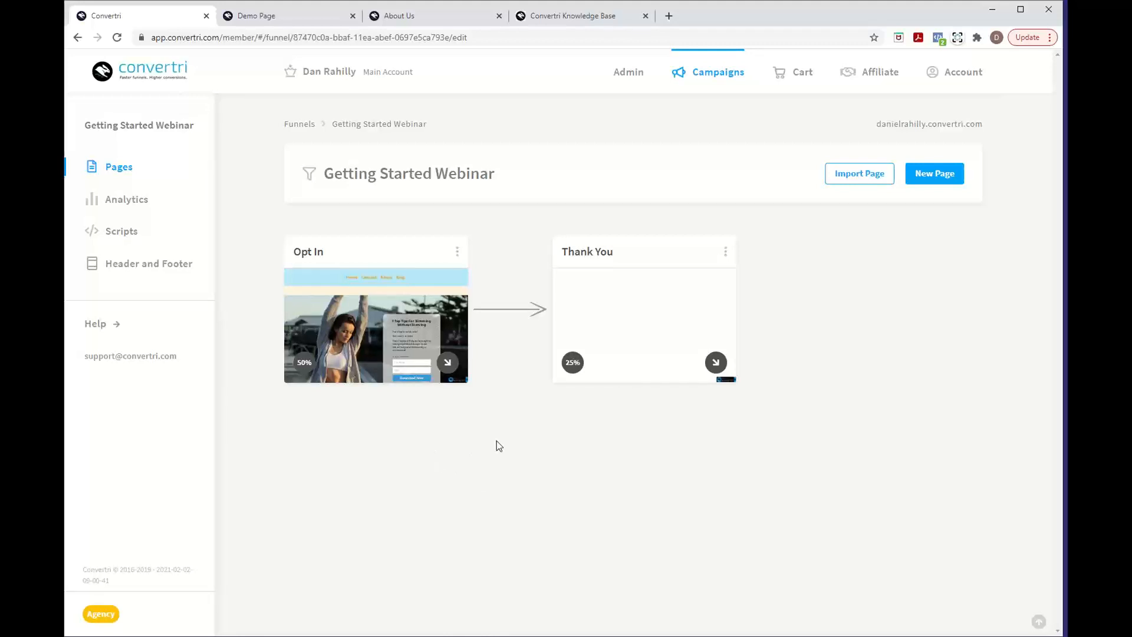
{"action": "mouse_move", "coordinate": [390, 334]}
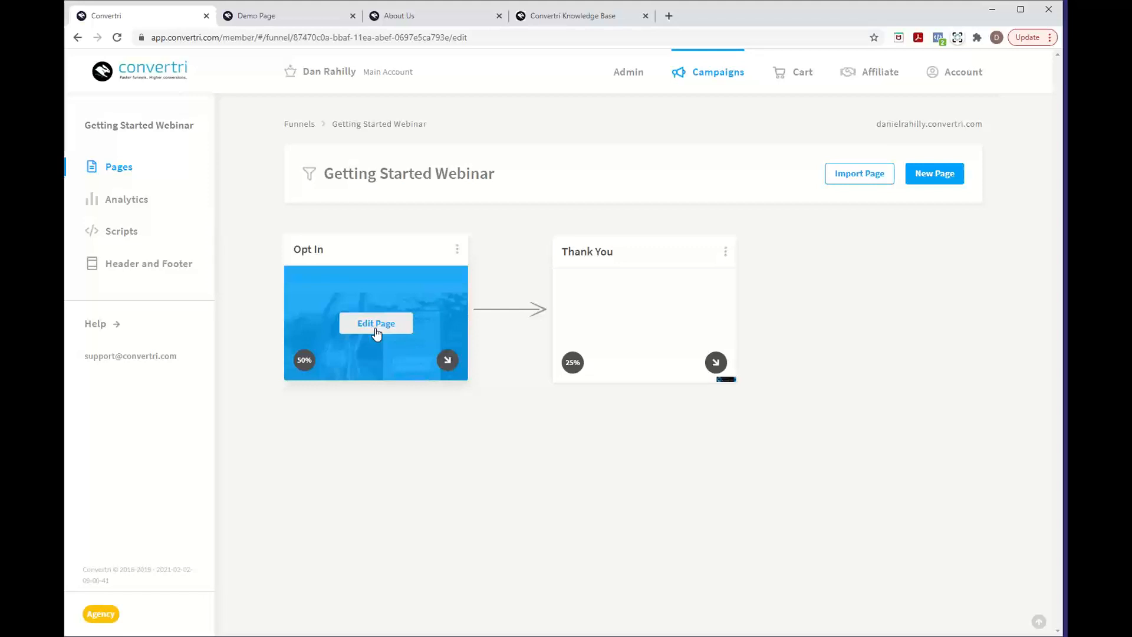
{"action": "left_click", "coordinate": [377, 324]}
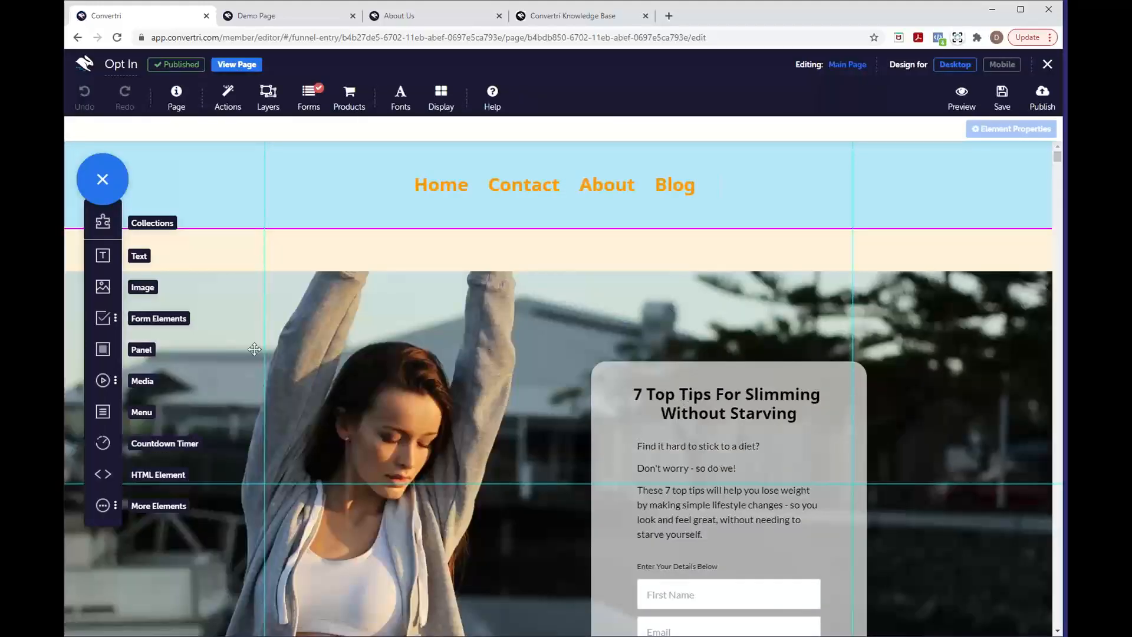
Add a panel over the hero image beside the opt-in form and shrink it to a thin horizontal bar
{"action": "left_click", "coordinate": [442, 317]}
{"action": "mouse_move", "coordinate": [408, 372]}
{"action": "left_mouse_down"}
{"action": "mouse_move", "coordinate": [381, 384]}
{"action": "mouse_move", "coordinate": [357, 366]}
{"action": "mouse_move", "coordinate": [386, 374]}
{"action": "left_mouse_up"}
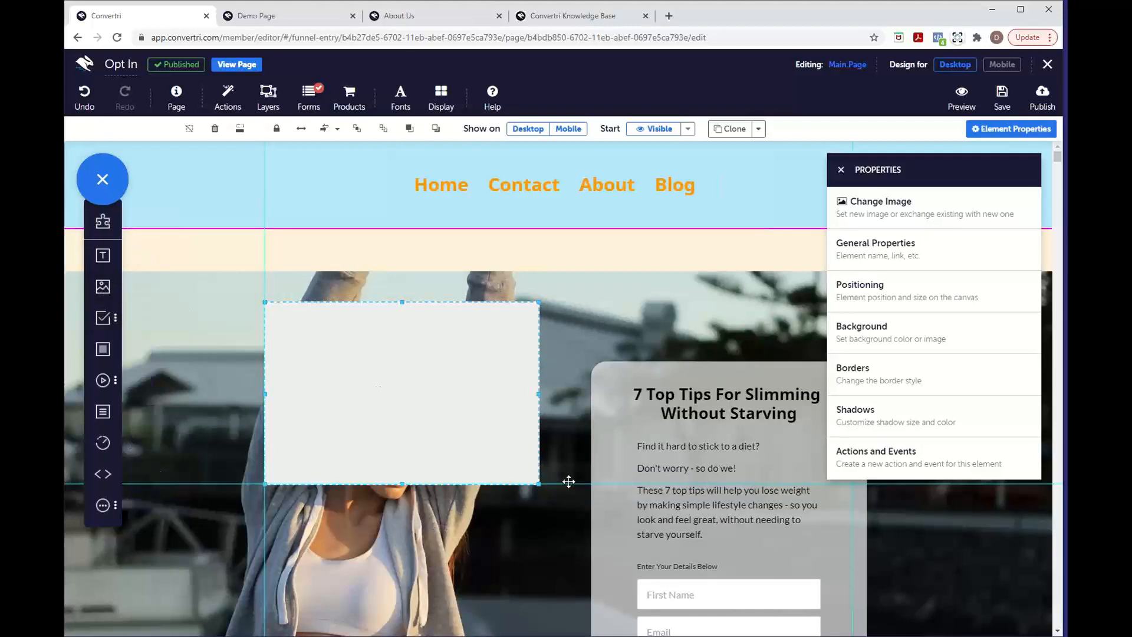
{"action": "left_click_drag", "start_coordinate": [538, 483], "coordinate": [528, 354]}
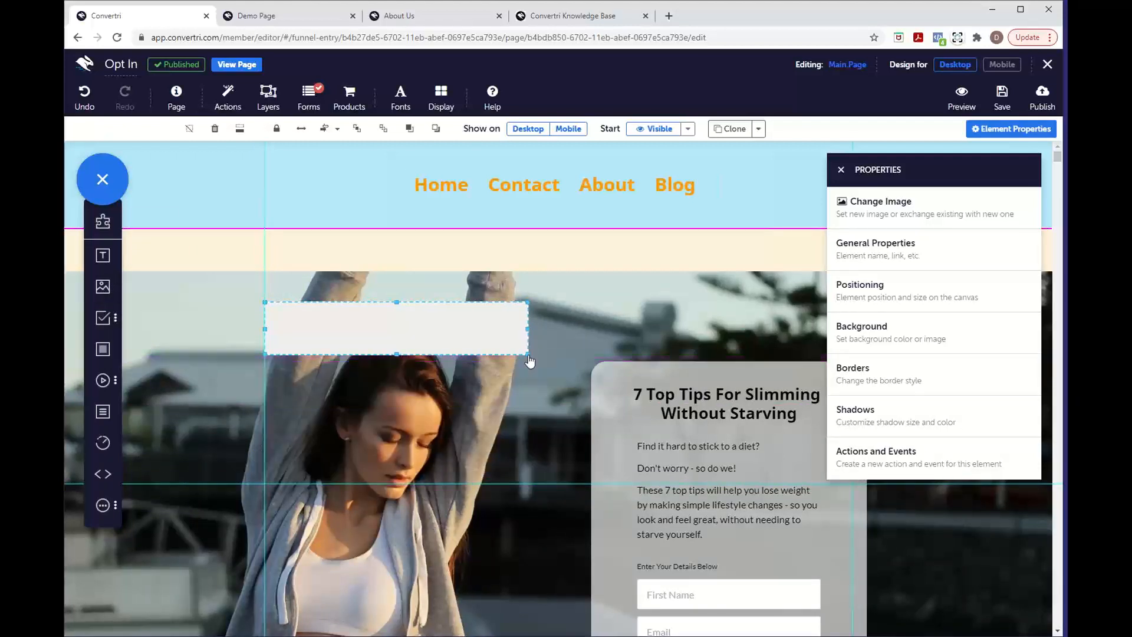
Set the new panel's background fill to rgb(56, 46, 175) and nudge the panel slightly right and down
{"action": "left_click", "coordinate": [927, 326]}
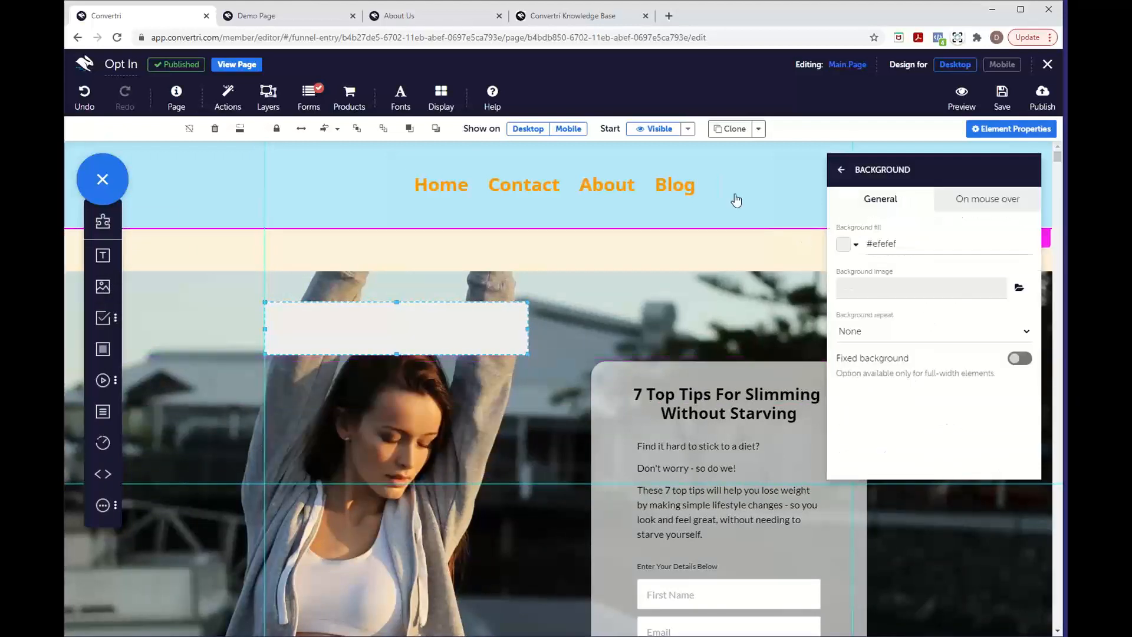
{"action": "left_click", "coordinate": [826, 252]}
{"action": "left_click", "coordinate": [469, 330]}
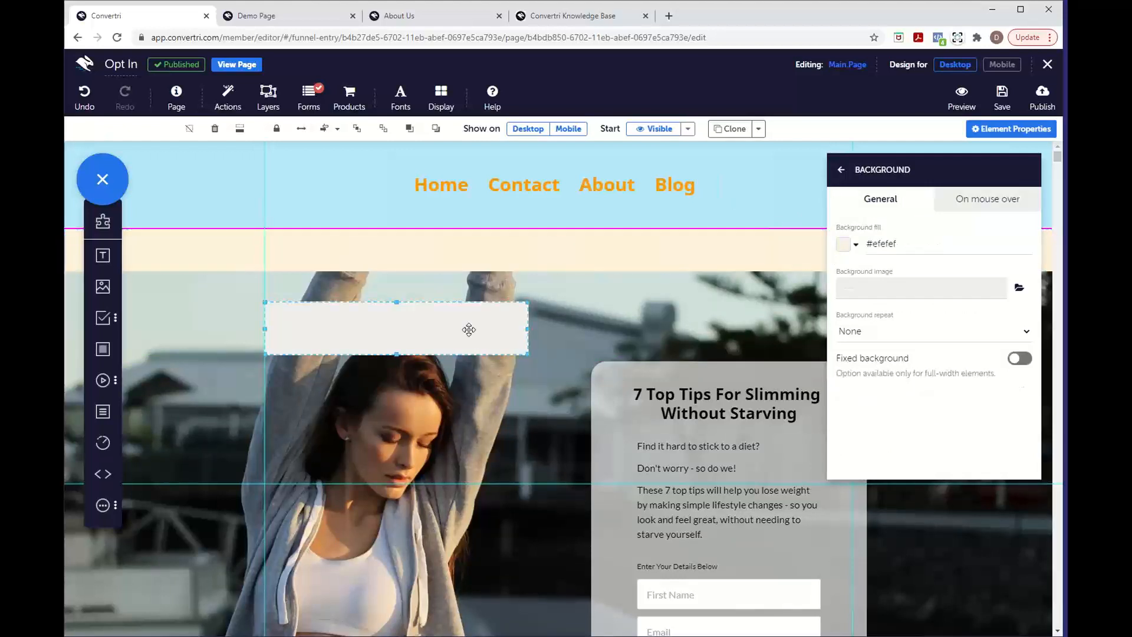
{"action": "left_click", "coordinate": [852, 245]}
{"action": "left_click", "coordinate": [964, 216]}
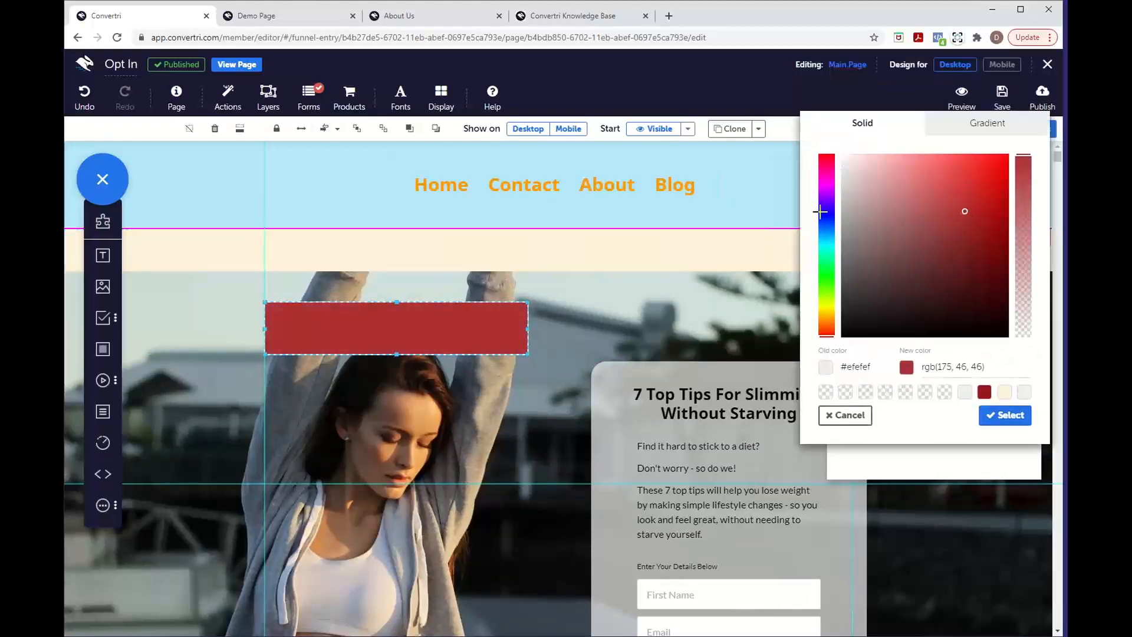
{"action": "left_click", "coordinate": [826, 213]}
{"action": "left_click", "coordinate": [982, 415]}
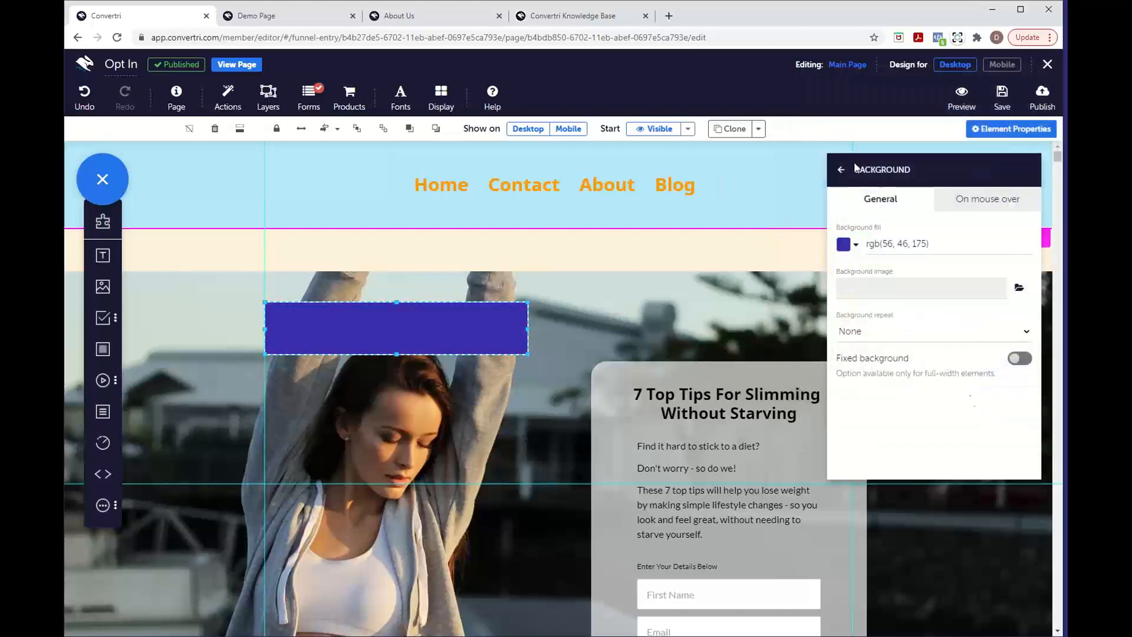
{"action": "left_click", "coordinate": [841, 169]}
{"action": "left_click", "coordinate": [841, 170]}
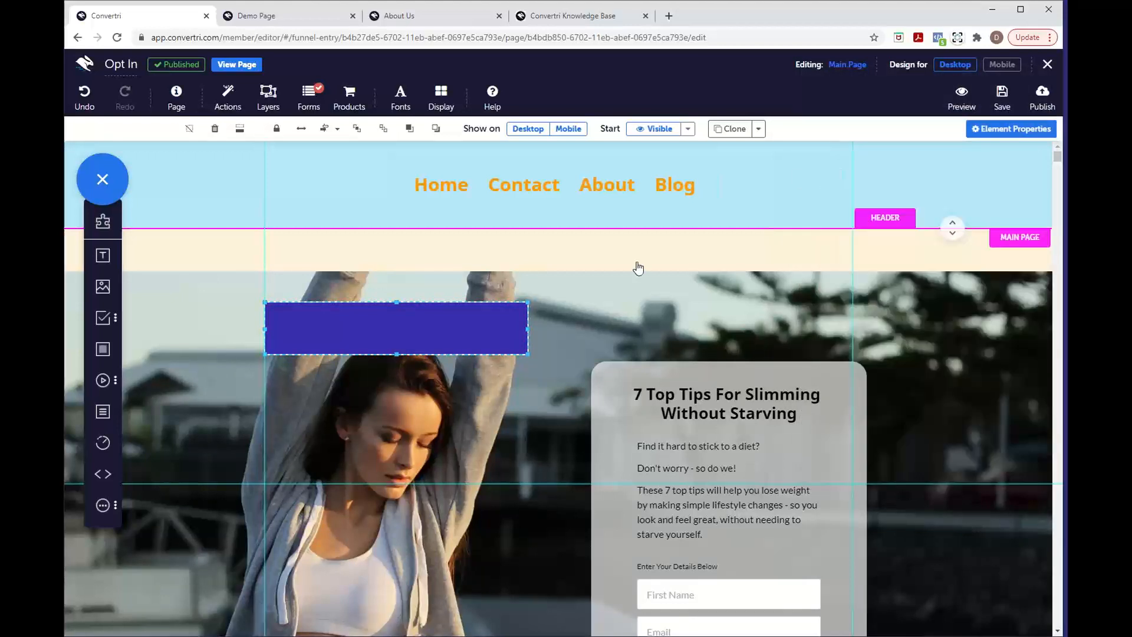
{"action": "mouse_move", "coordinate": [421, 328]}
{"action": "left_mouse_down"}
{"action": "mouse_move", "coordinate": [458, 383]}
{"action": "mouse_move", "coordinate": [484, 376]}
{"action": "mouse_move", "coordinate": [431, 332]}
{"action": "left_mouse_up"}
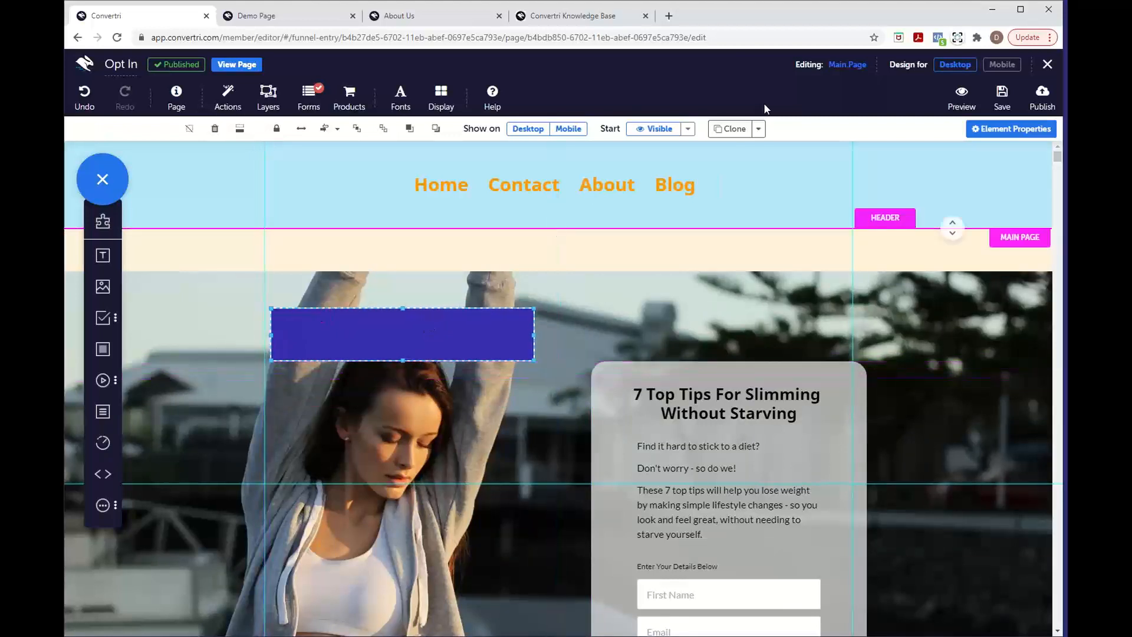
Clone the blue panel to the Thank You page of the Getting Started Webinar funnel, keeping its original position
{"action": "left_click", "coordinate": [759, 130]}
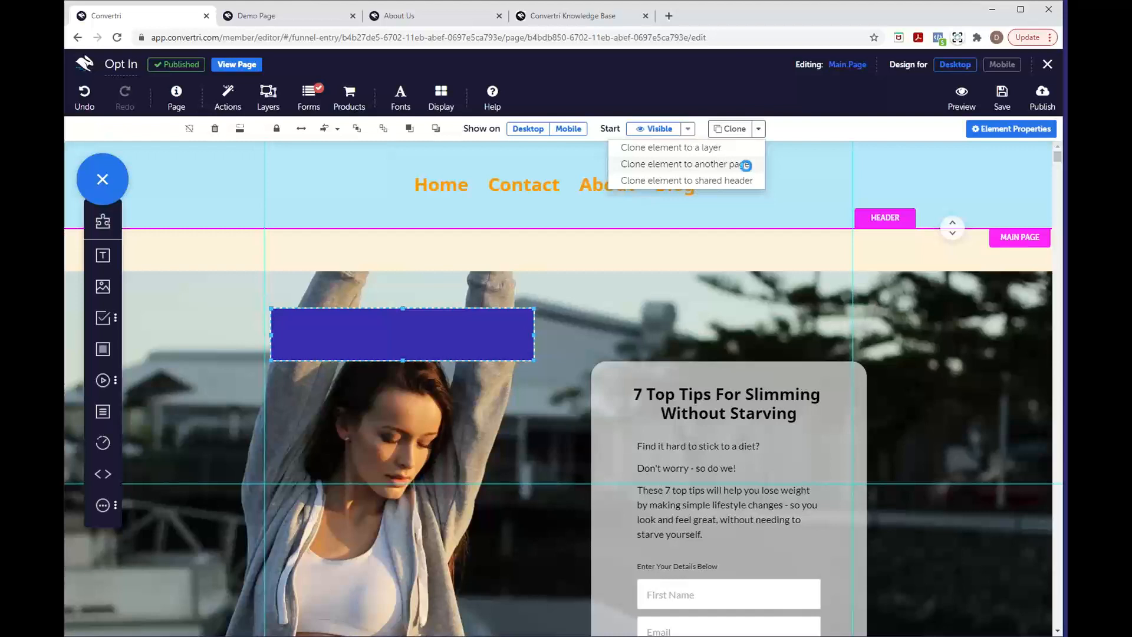
{"action": "left_click", "coordinate": [747, 167]}
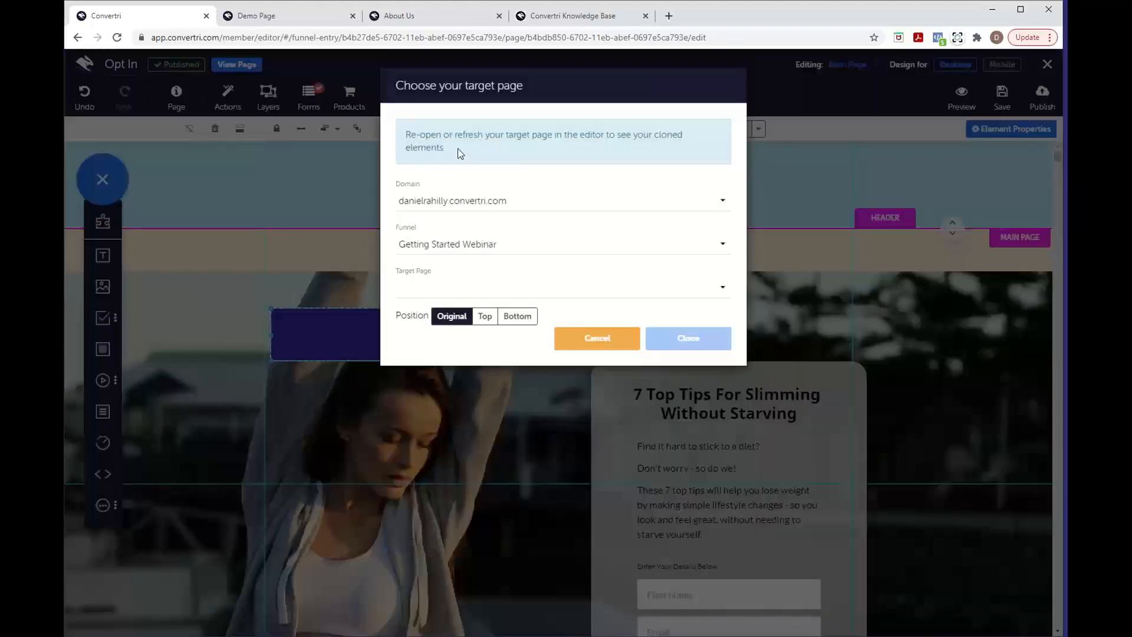
{"action": "left_click", "coordinate": [460, 244]}
{"action": "scroll", "coordinate": [490, 303], "scroll_direction": "down", "scroll_amount": 3}
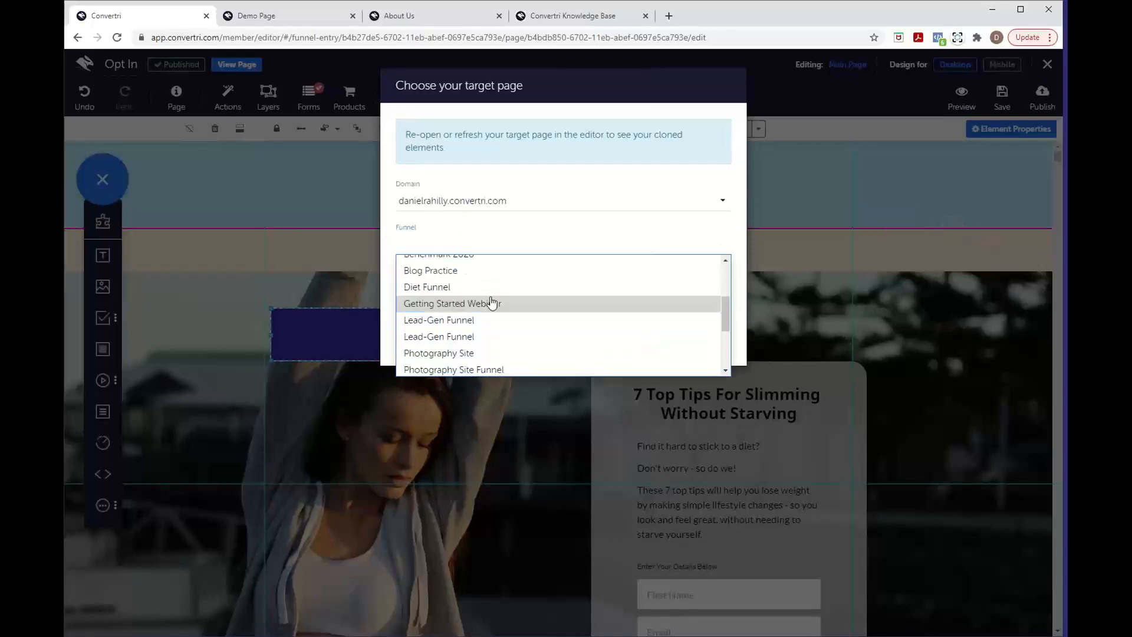
{"action": "scroll", "coordinate": [489, 302], "scroll_direction": "up", "scroll_amount": 3}
{"action": "left_click", "coordinate": [516, 220]}
{"action": "left_click", "coordinate": [513, 205]}
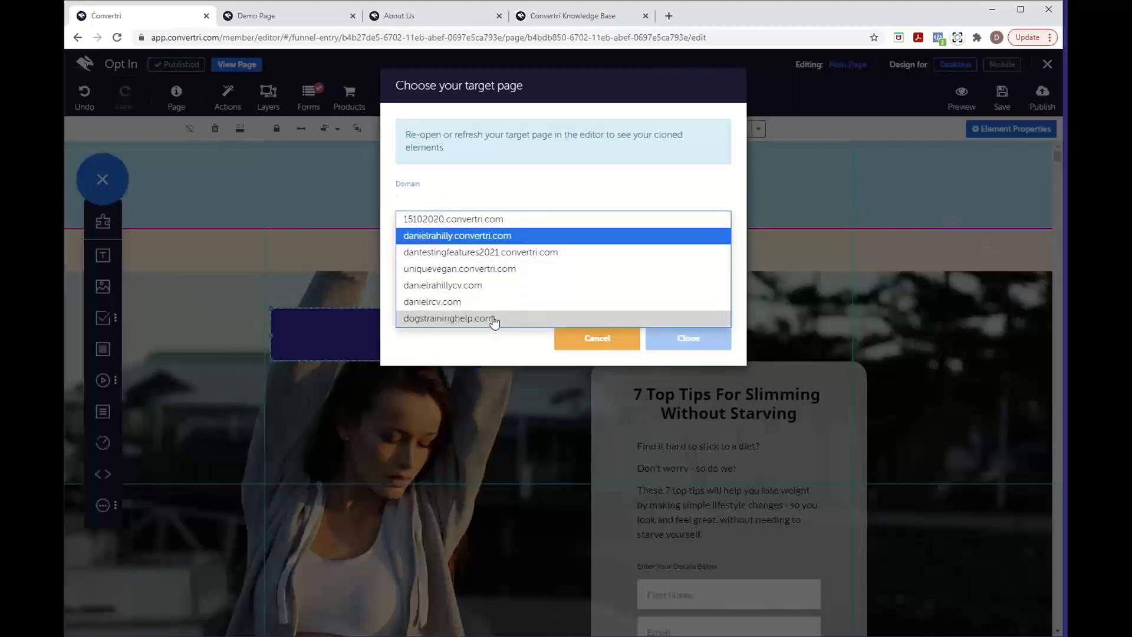
{"action": "left_click", "coordinate": [512, 186]}
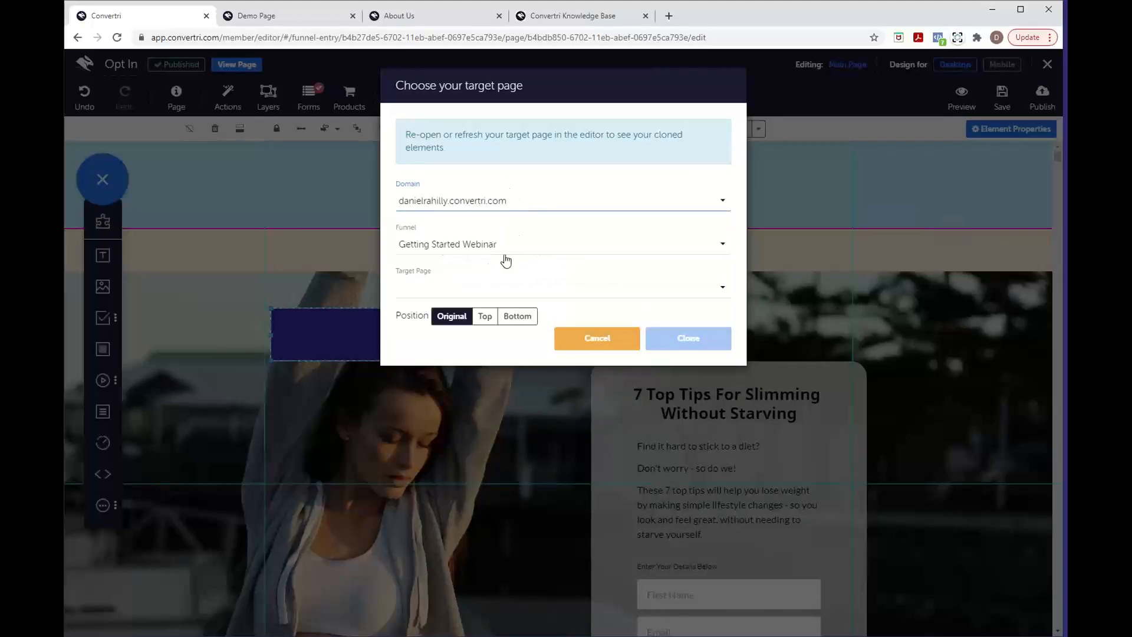
{"action": "left_click", "coordinate": [486, 286]}
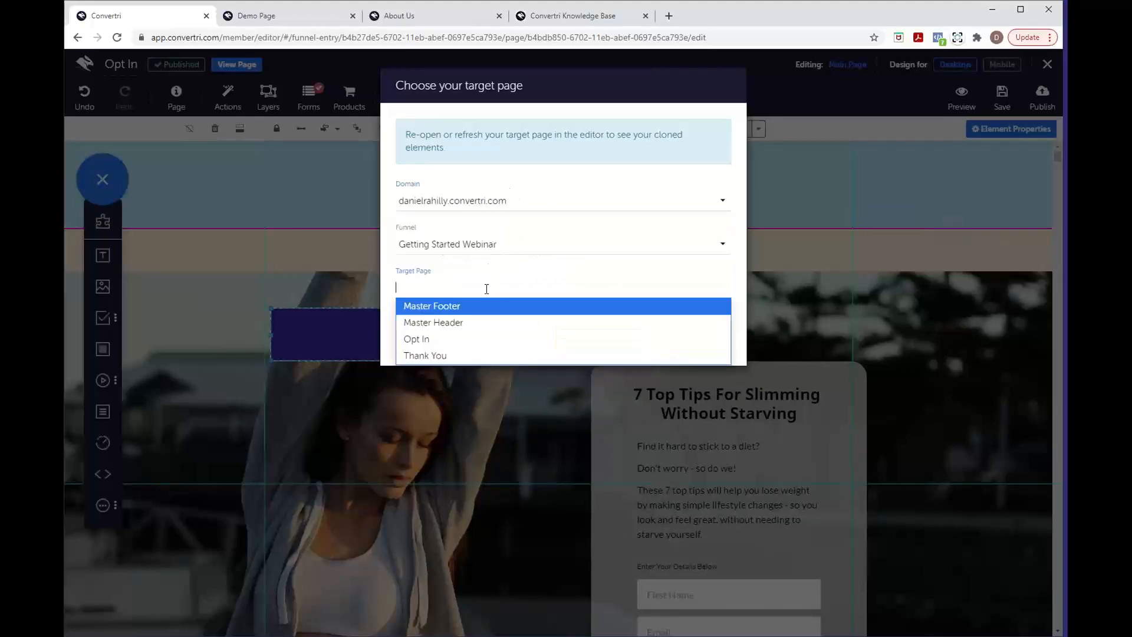
{"action": "left_click", "coordinate": [436, 357]}
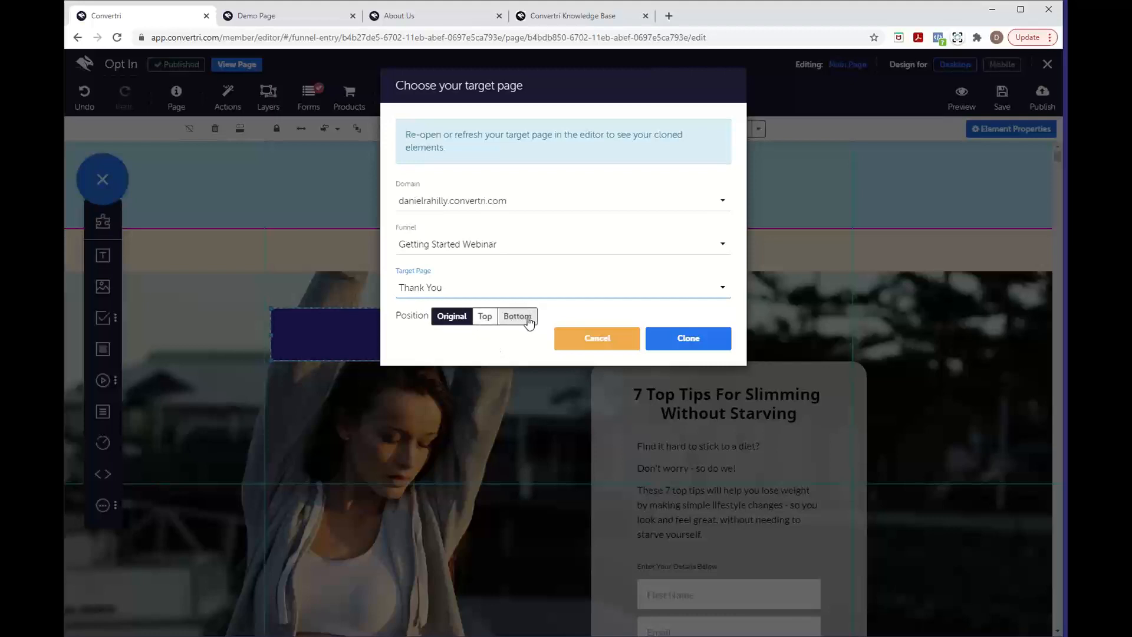
{"action": "left_click", "coordinate": [662, 341]}
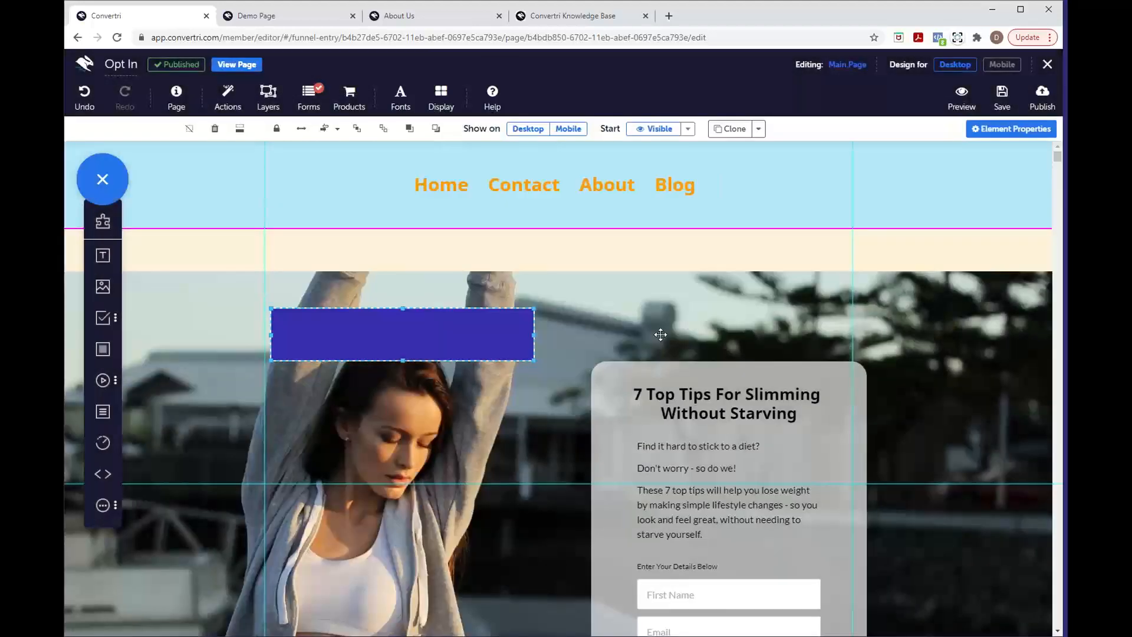
Leave the Opt In page editor without saving and open the funnel's Thank You page for editing
{"action": "left_click", "coordinate": [1045, 72]}
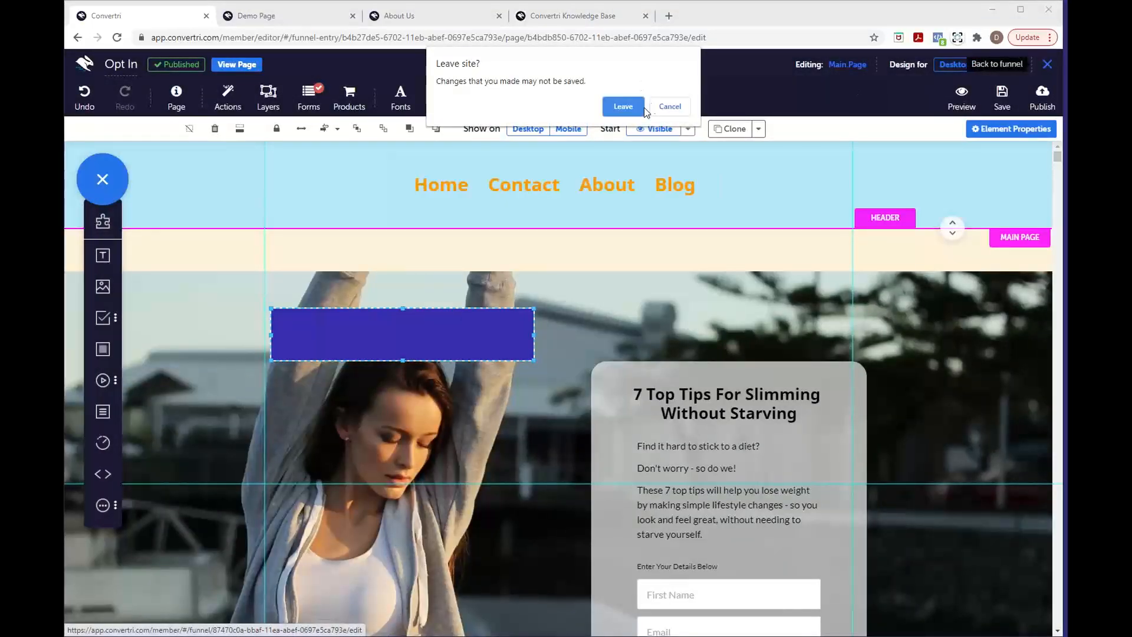
{"action": "left_click", "coordinate": [624, 107]}
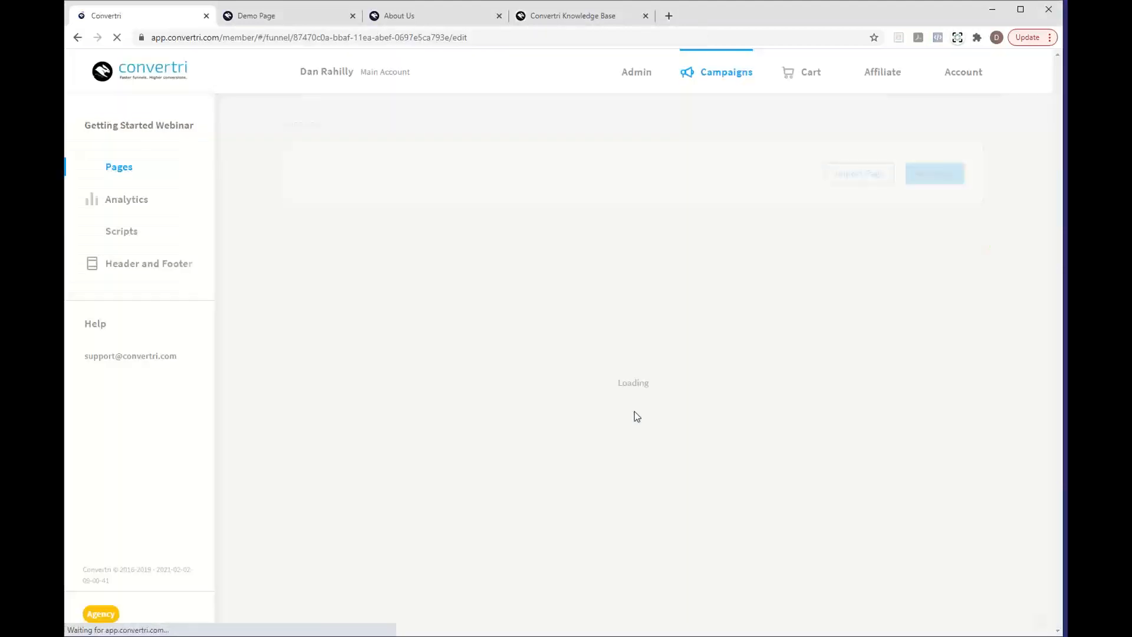
{"action": "mouse_move", "coordinate": [631, 323]}
{"action": "left_click", "coordinate": [631, 321]}
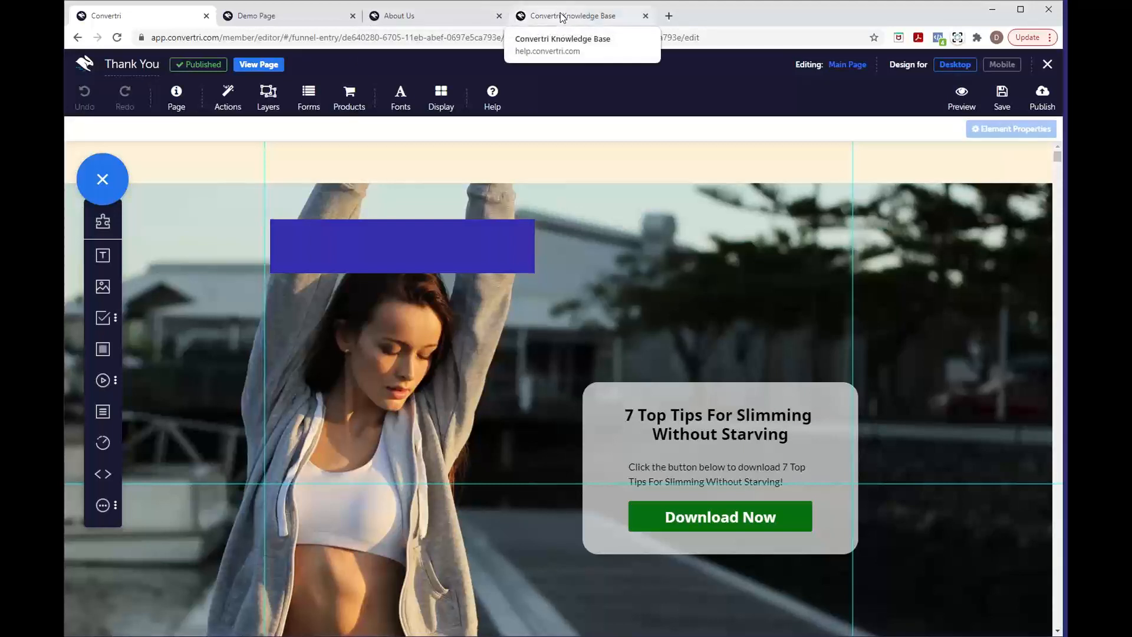
Switch to the Convertri Knowledge Base and highlight its address, help.convertri.com, keeping the page open
{"action": "left_click", "coordinate": [542, 16]}
{"action": "left_click", "coordinate": [262, 40]}
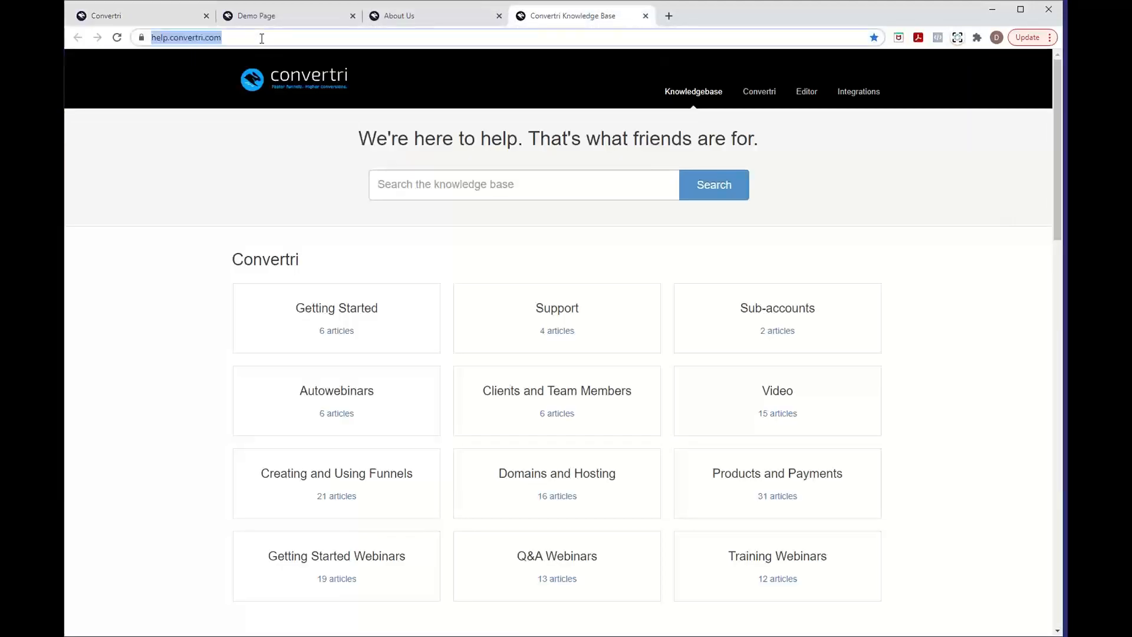
{"action": "key", "text": "BackSpace"}
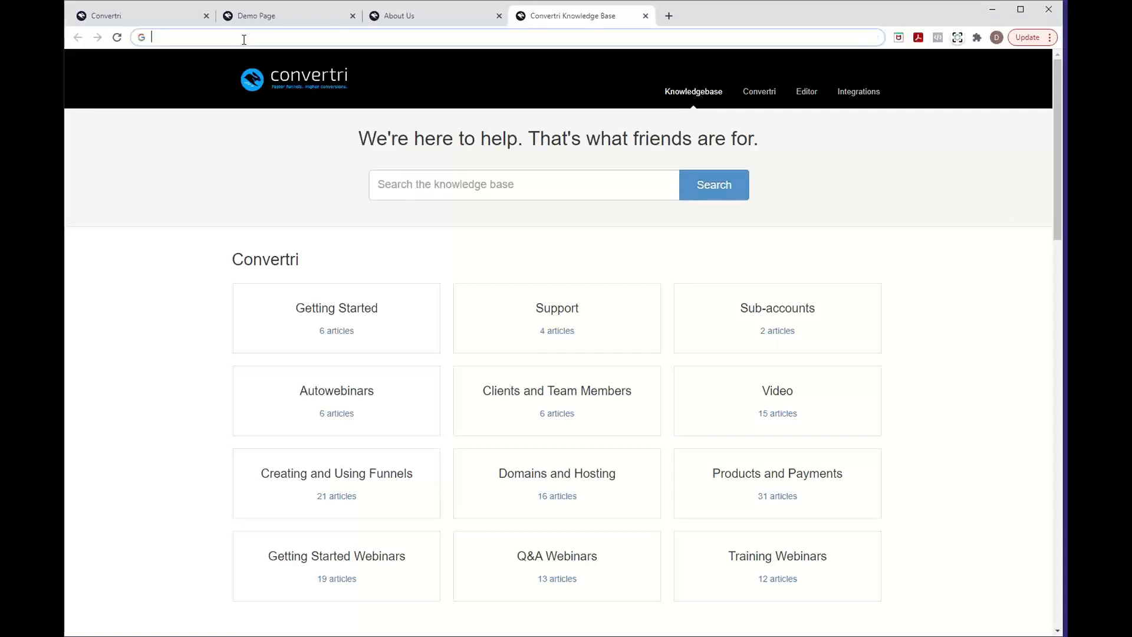
{"action": "key", "text": "ctrl+z"}
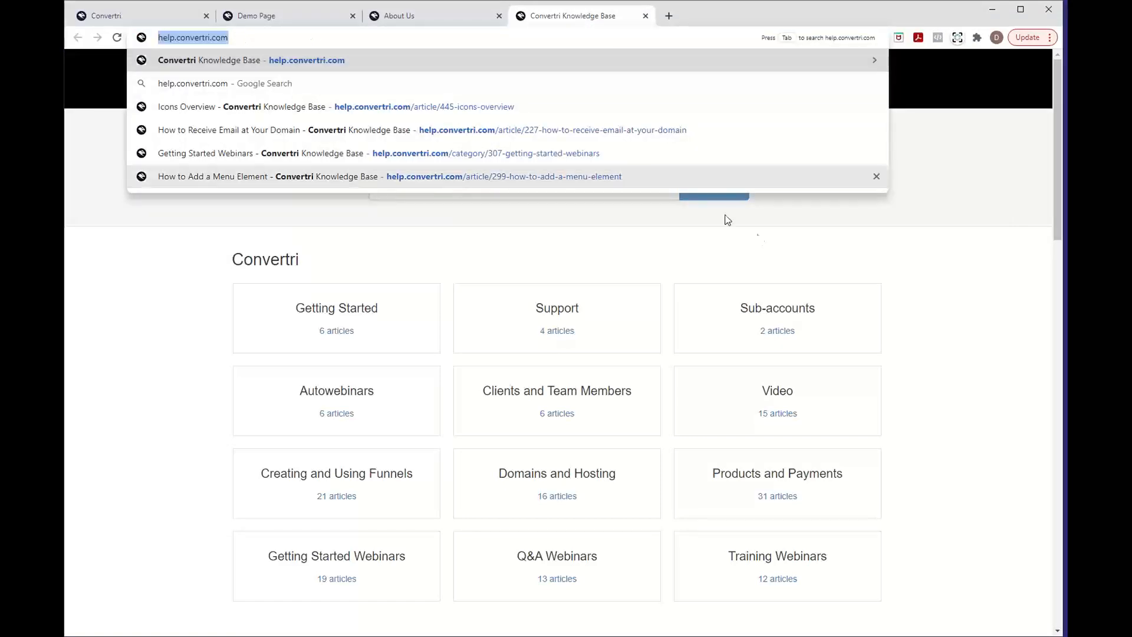
{"action": "left_click", "coordinate": [885, 248]}
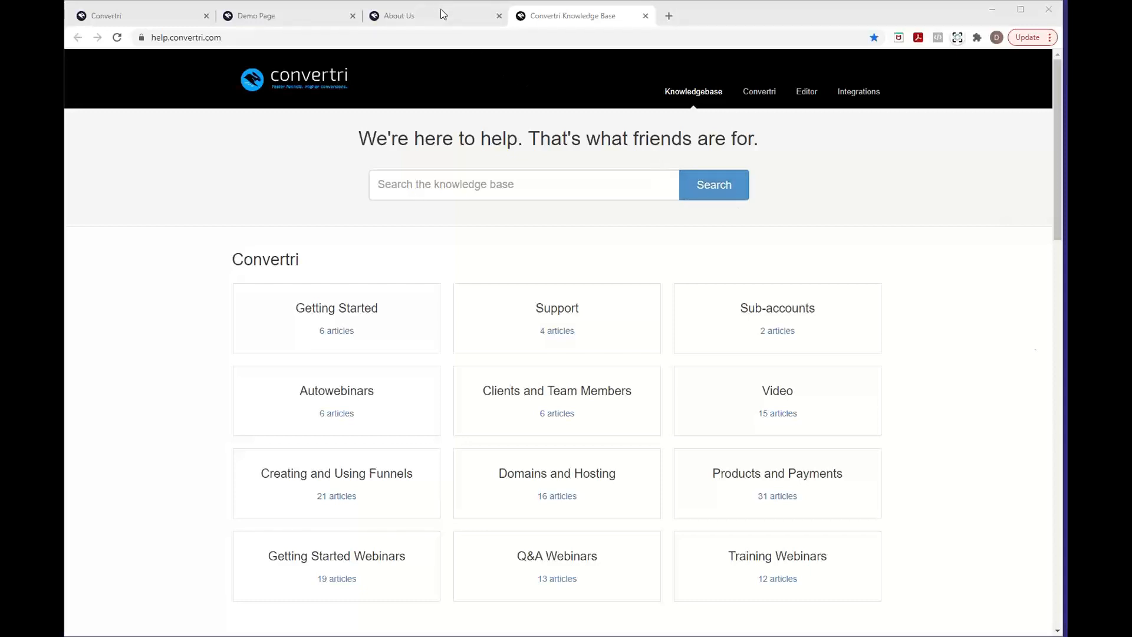
Return from the knowledge base to the Thank You page in the Convertri editor
{"action": "left_click", "coordinate": [426, 14]}
{"action": "left_click", "coordinate": [298, 15]}
{"action": "left_click", "coordinate": [136, 13]}
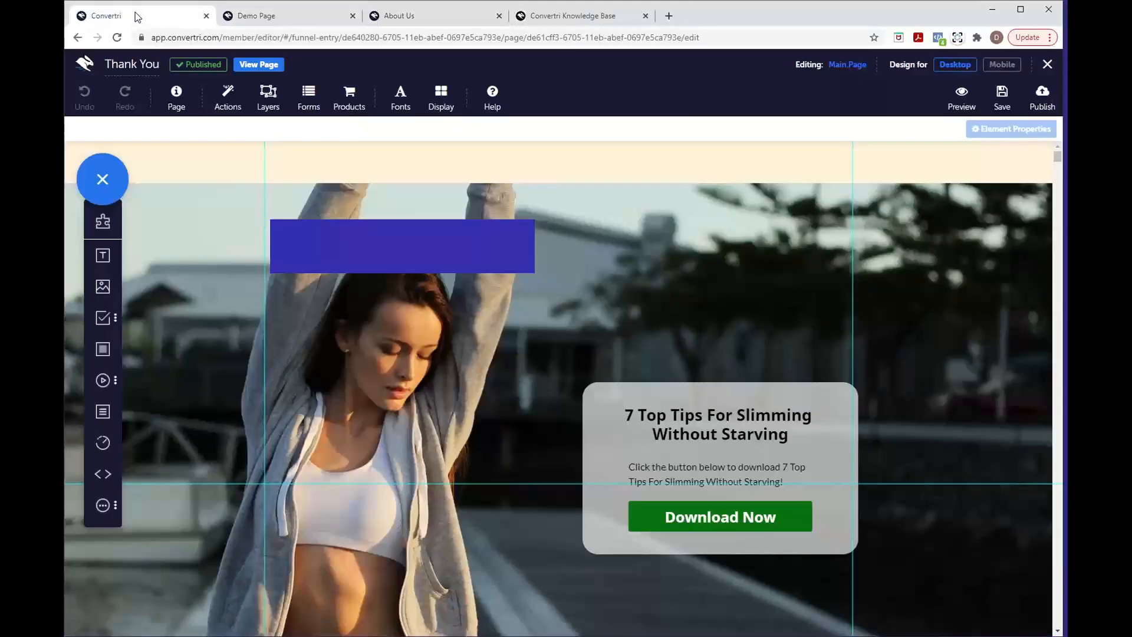